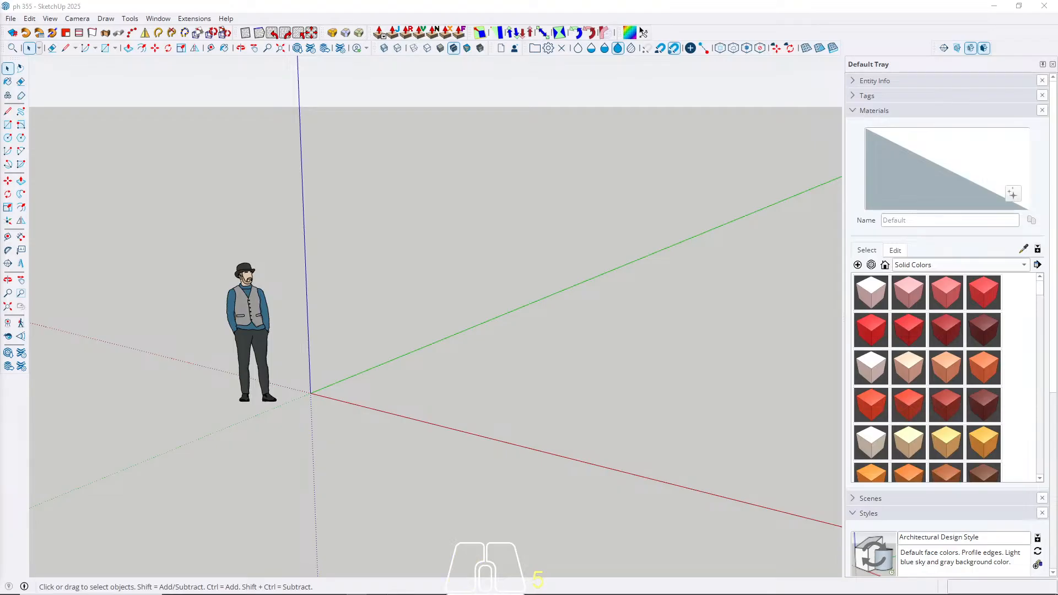
Step: Place a guide parallel to the green axis, offset 600 cm from it along the red axis
middle_click_drag(406, 288, 414, 323)
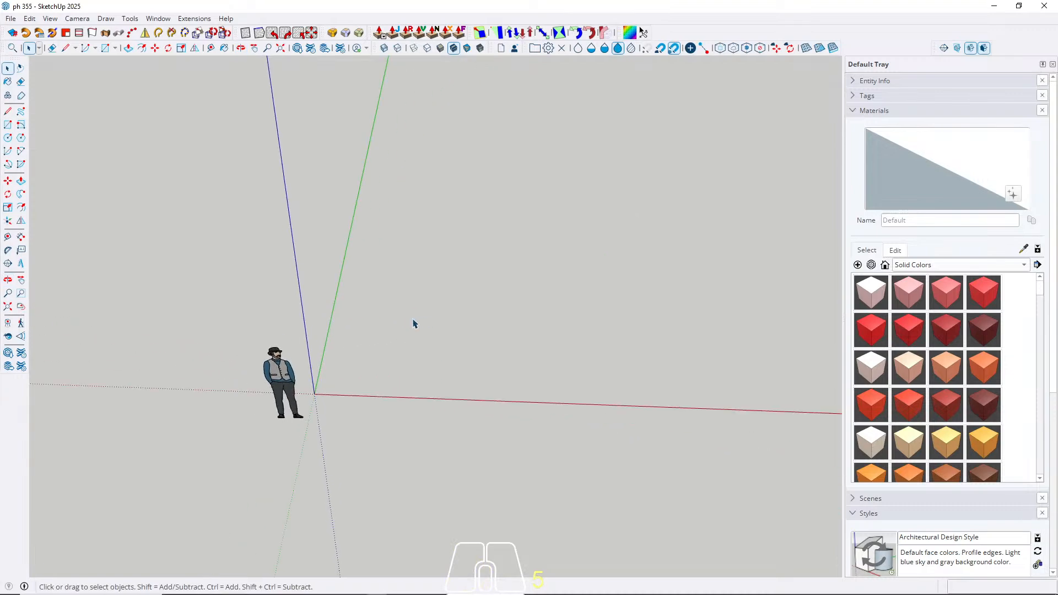
key("t")
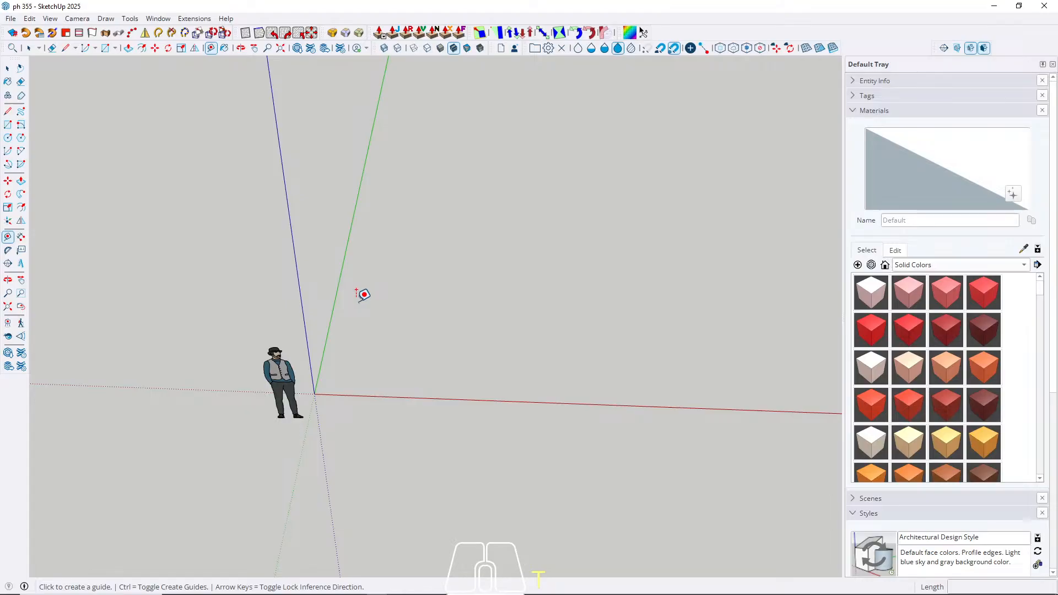
left_click(335, 299)
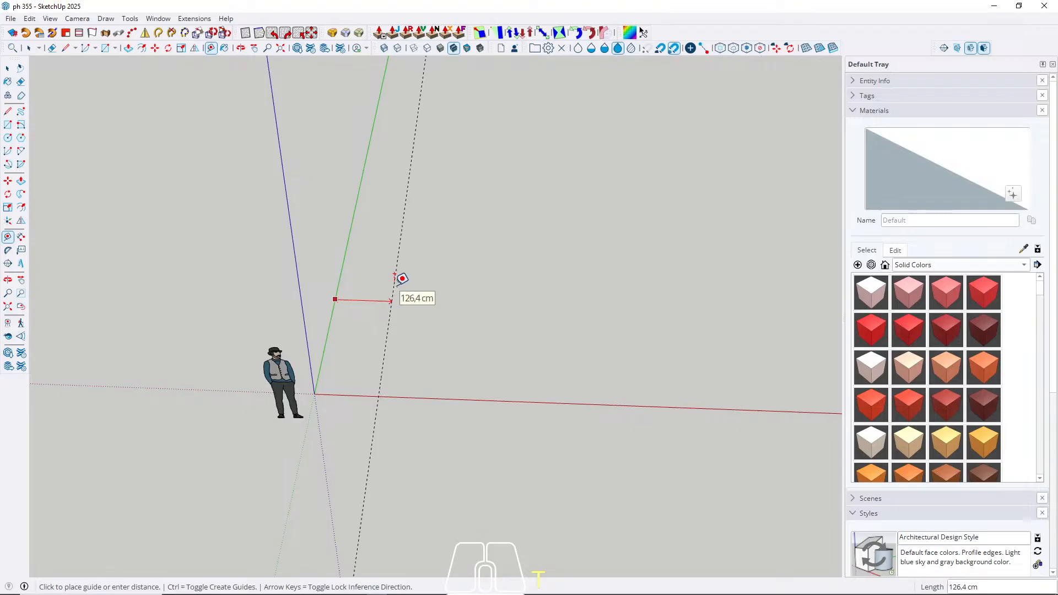
scroll(408, 359, "down", 1)
middle_click_drag(416, 363, 385, 374)
scroll(467, 344, "down", 1)
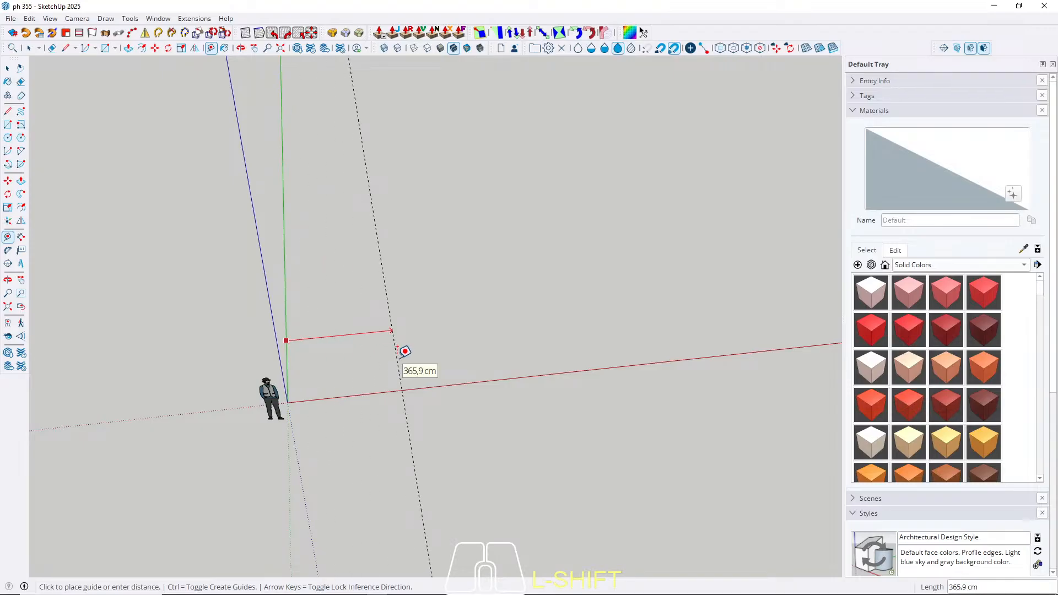
type("600")
key("Return")
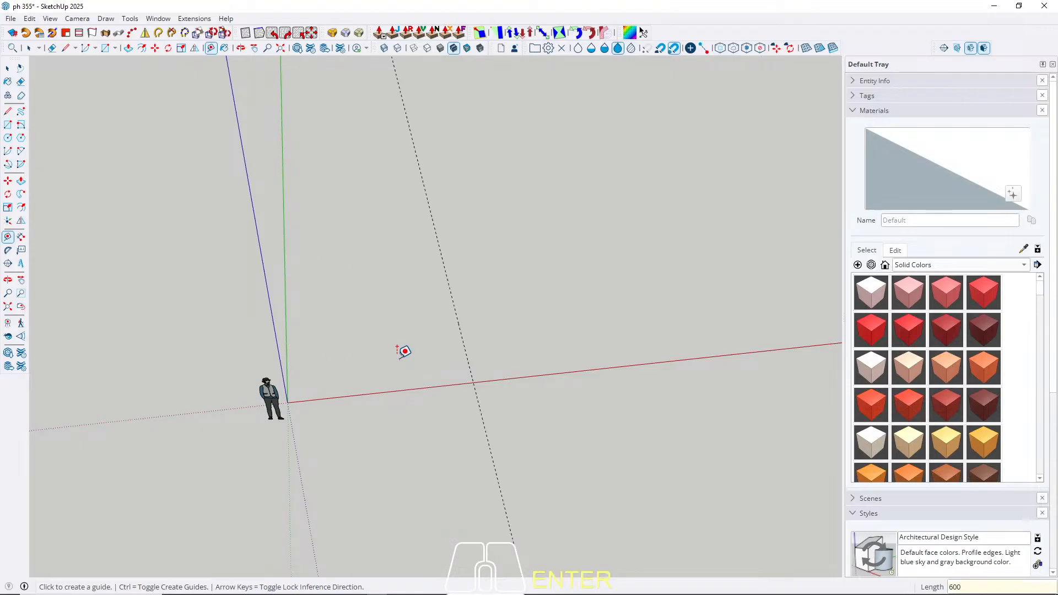
Step: Place a guide parallel to the red axis, offset 450 cm from it along the green axis
left_click(357, 395)
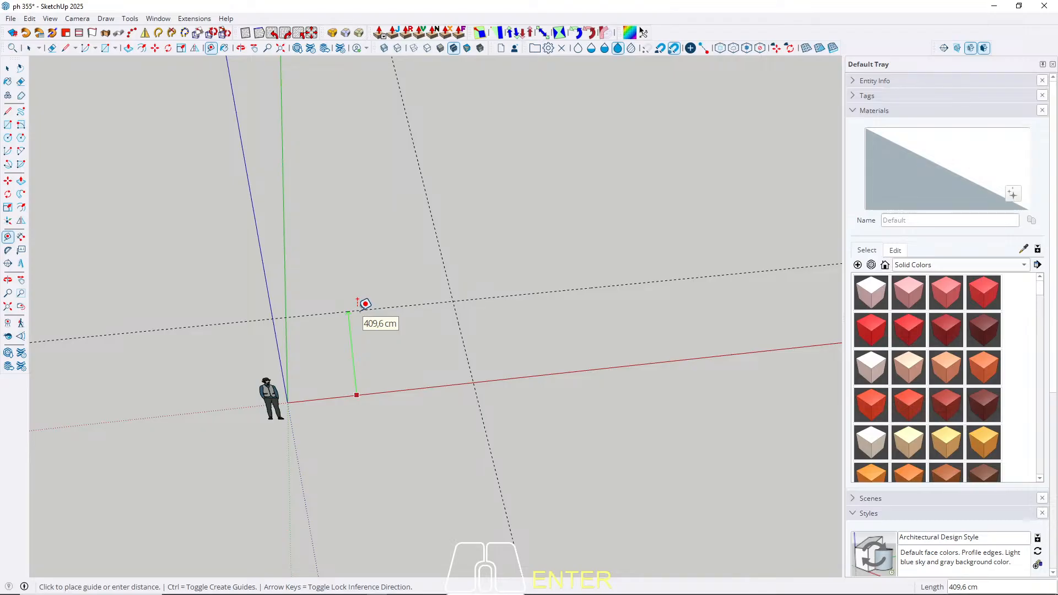
type("450")
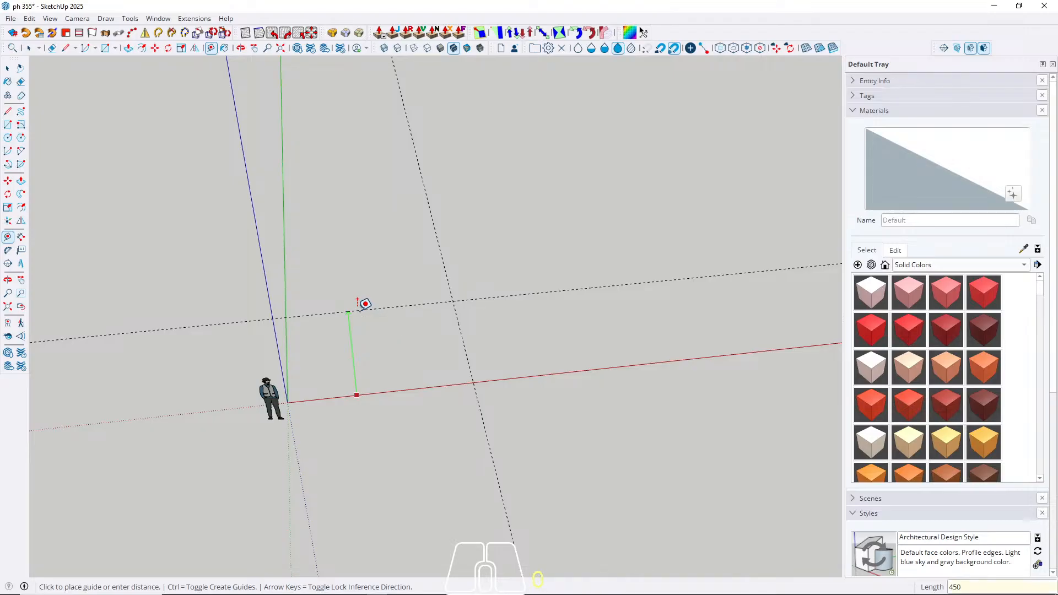
key("Return")
key("space")
Step: Draw a rectangle from the origin to the intersection of the two guides and extrude it up 300 cm
key("r")
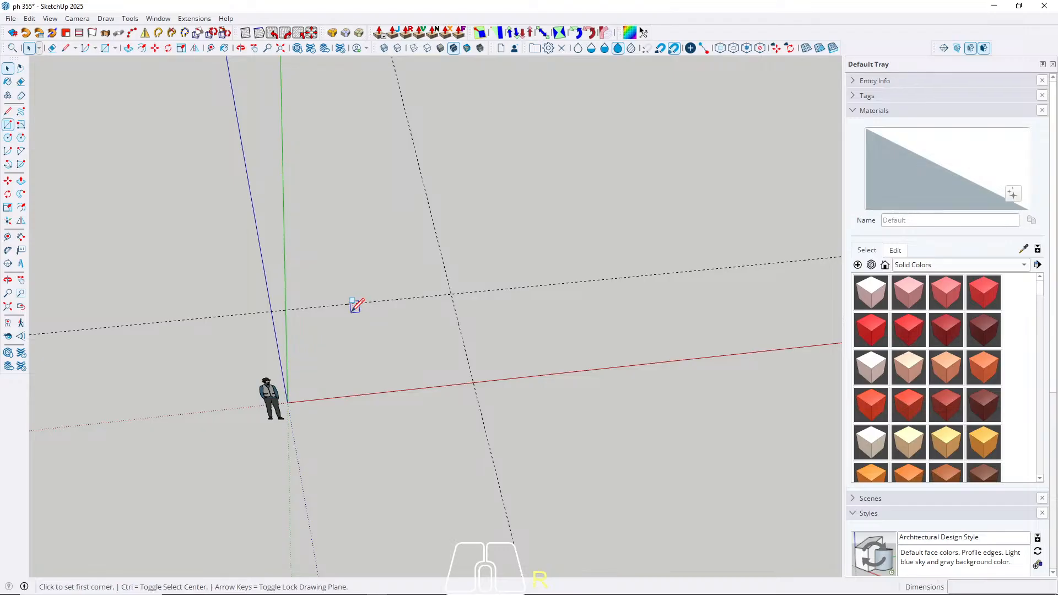
left_click(287, 402)
left_click(451, 293)
key("p")
left_click(425, 358)
type("300")
key("Return")
key("space")
Step: Select the whole box with all its faces and edges and make it a group
mouse_move(385, 323)
middle_mouse_down()
mouse_move(427, 283)
mouse_move(389, 331)
middle_mouse_up()
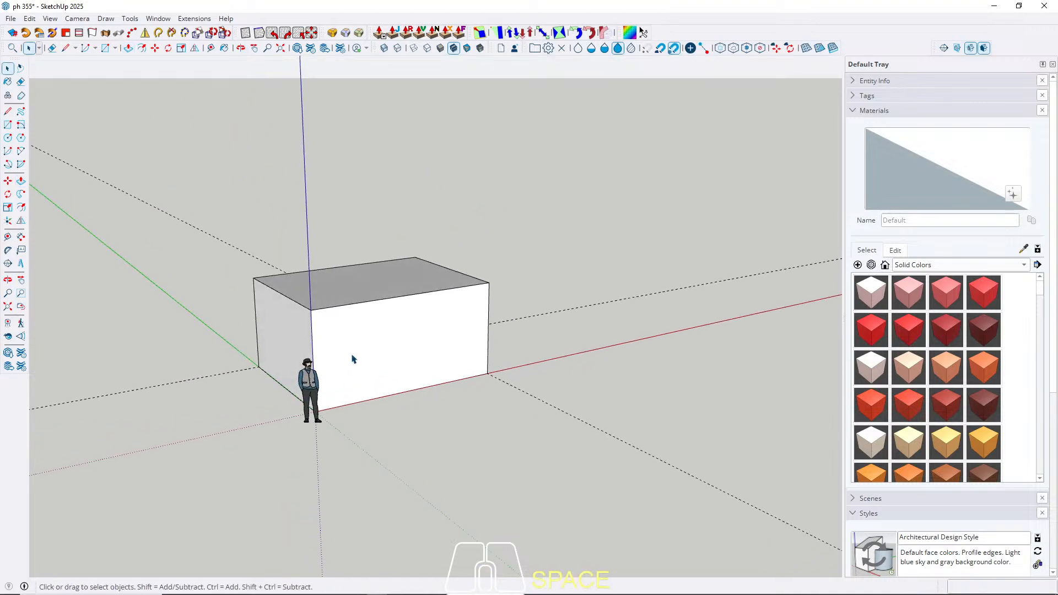
triple_click(371, 337)
right_click(373, 339)
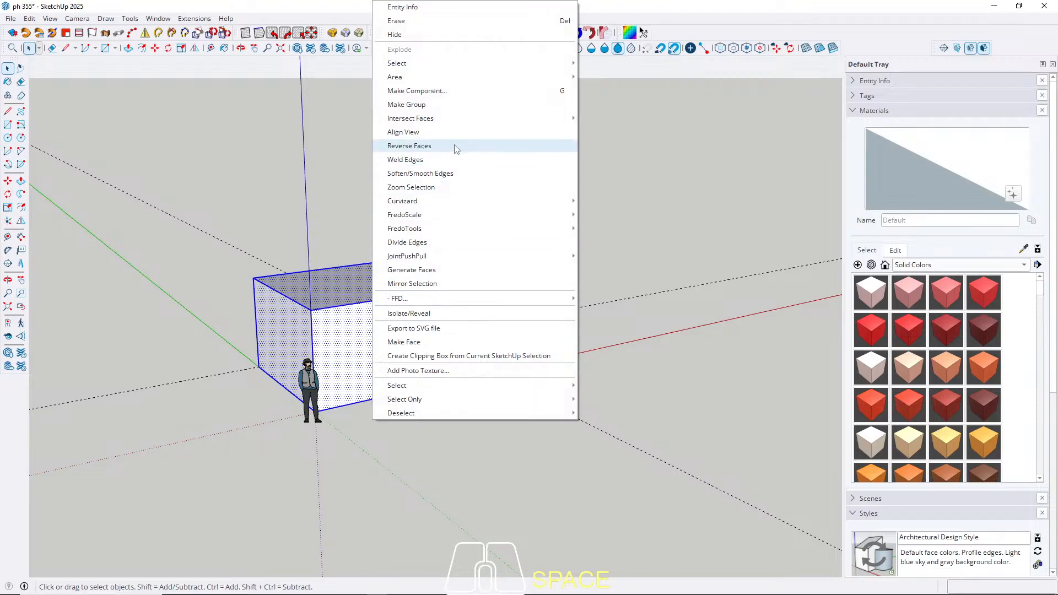
left_click(418, 105)
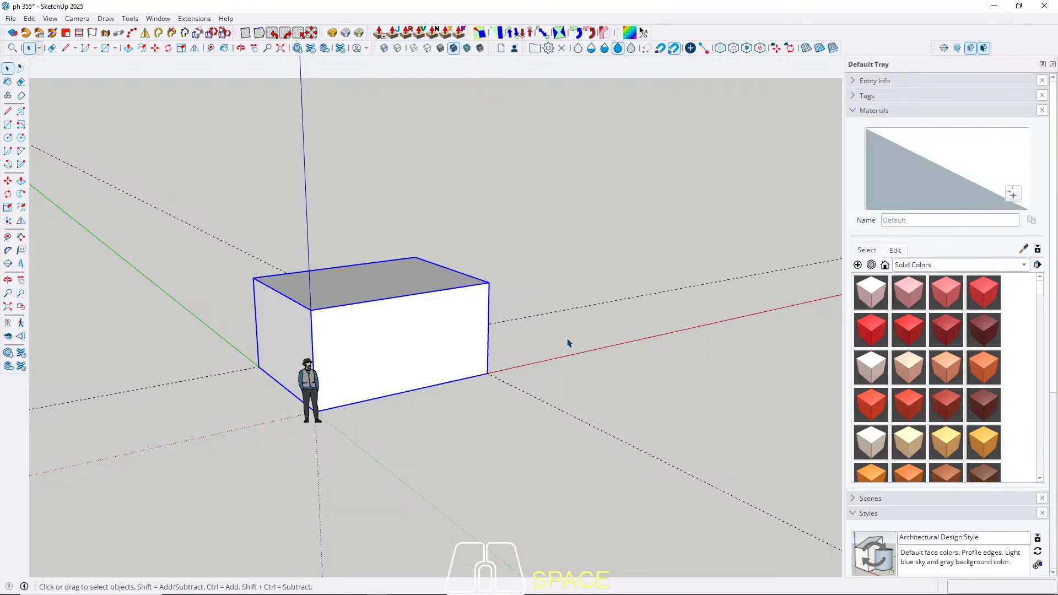
middle_click_drag(553, 317, 363, 344)
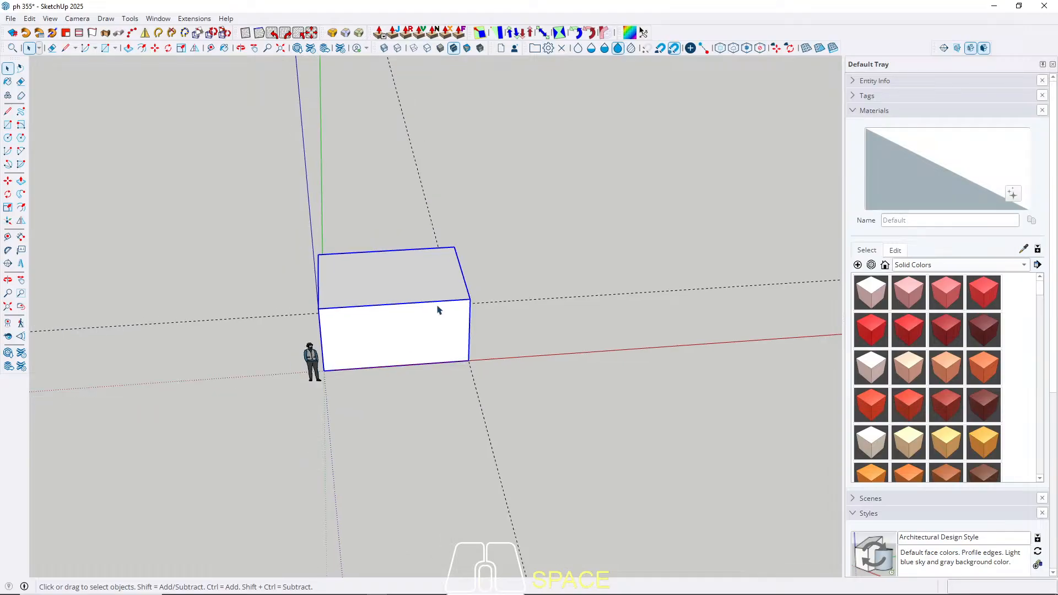
middle_click_drag(437, 310, 337, 362)
key("l")
left_click(239, 325)
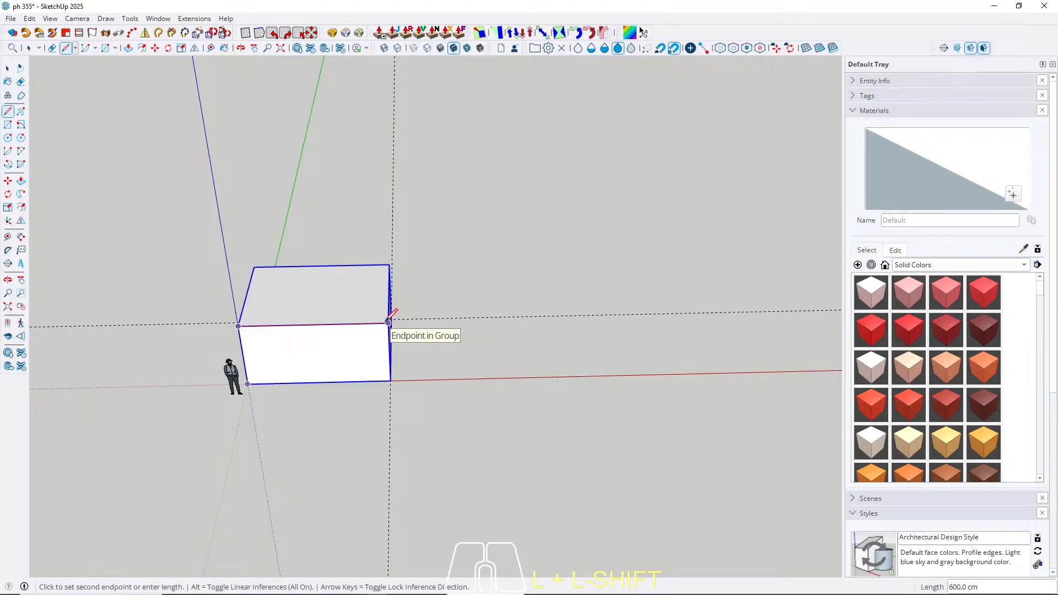
key("space")
Step: Open the box group, extend its far end face 200 cm along the red axis, and close the group
mouse_move(393, 319)
middle_mouse_down()
mouse_move(255, 366)
mouse_move(396, 329)
middle_mouse_up()
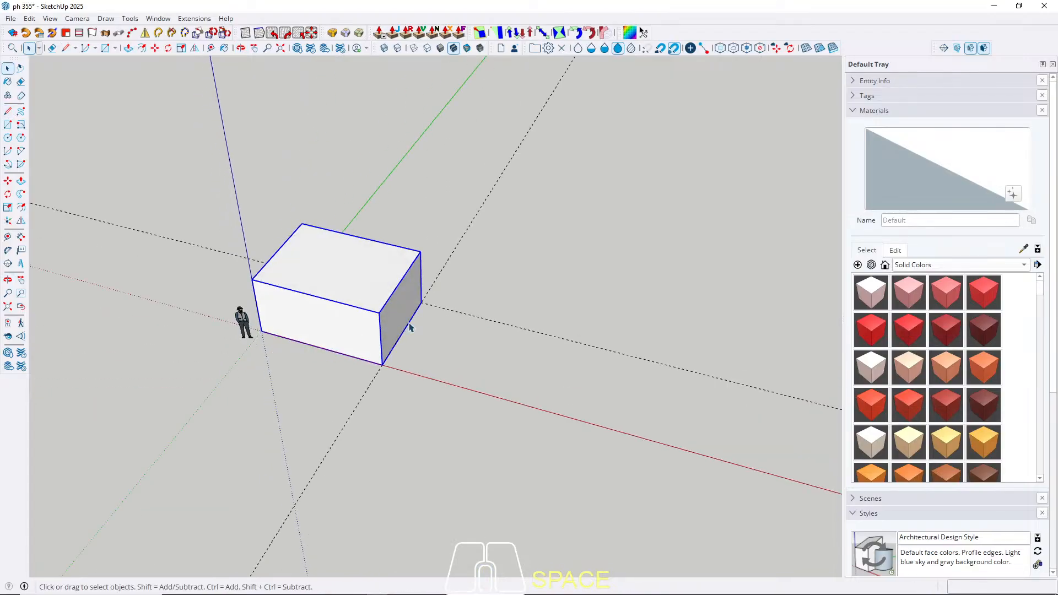
double_click(385, 324)
key("p")
left_click(387, 321)
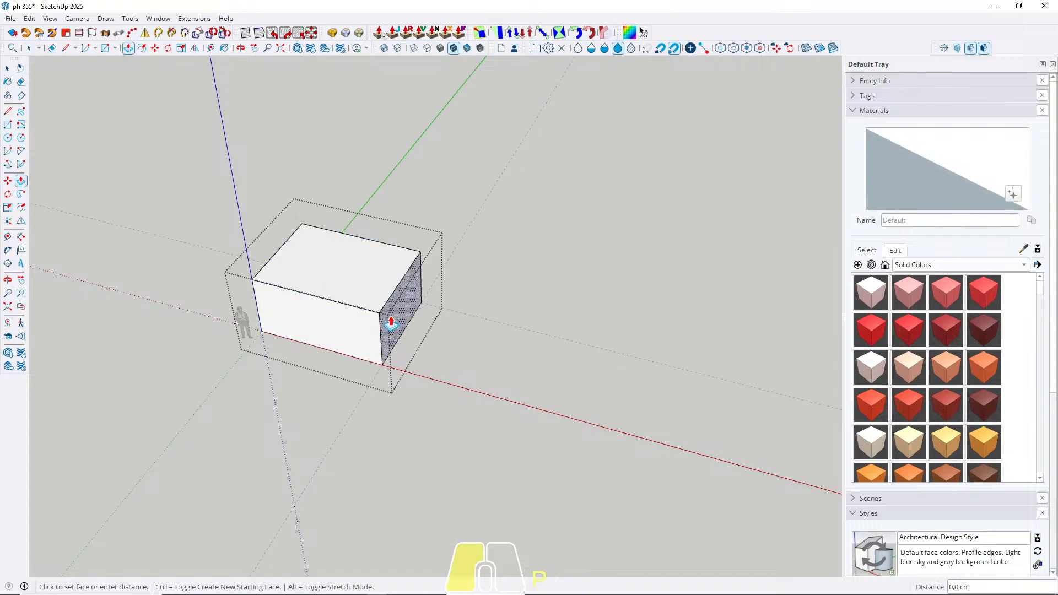
key("space")
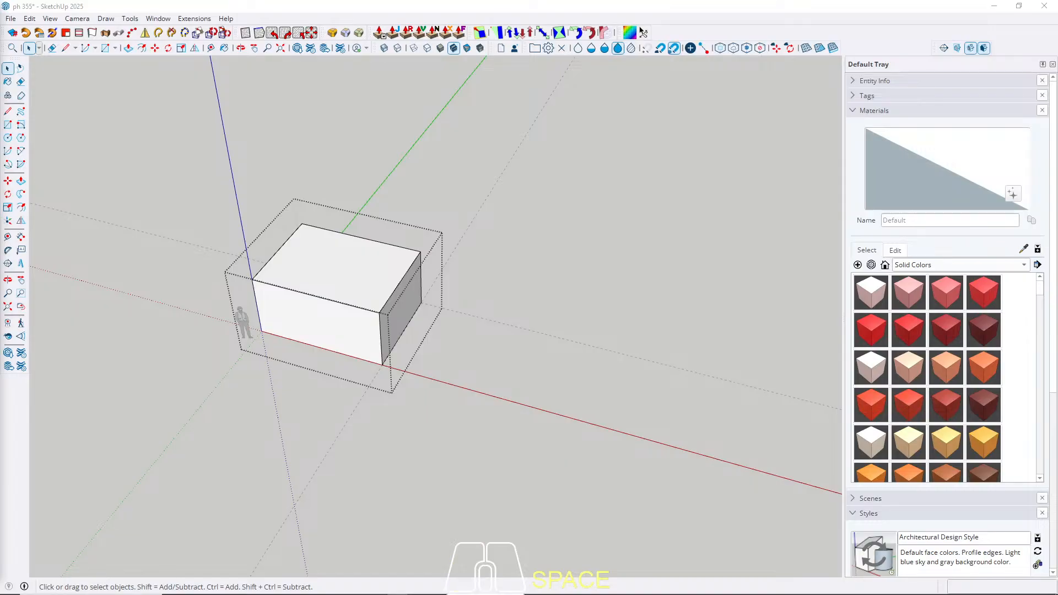
middle_click_drag(373, 314, 401, 287)
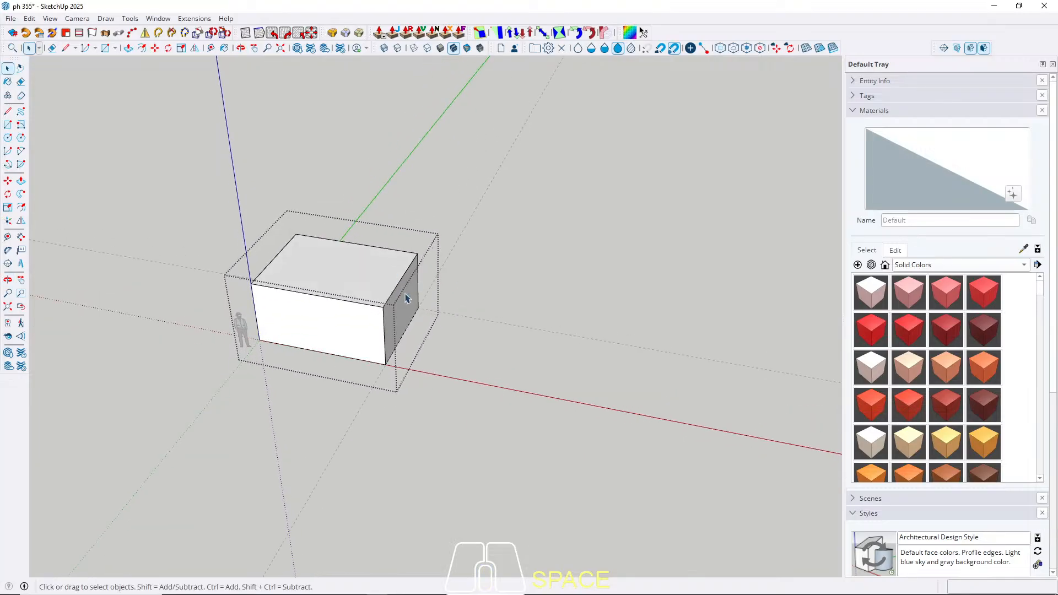
double_click(400, 324)
key("p")
left_click(391, 318)
type("200")
key("Return")
key("space")
key("Escape")
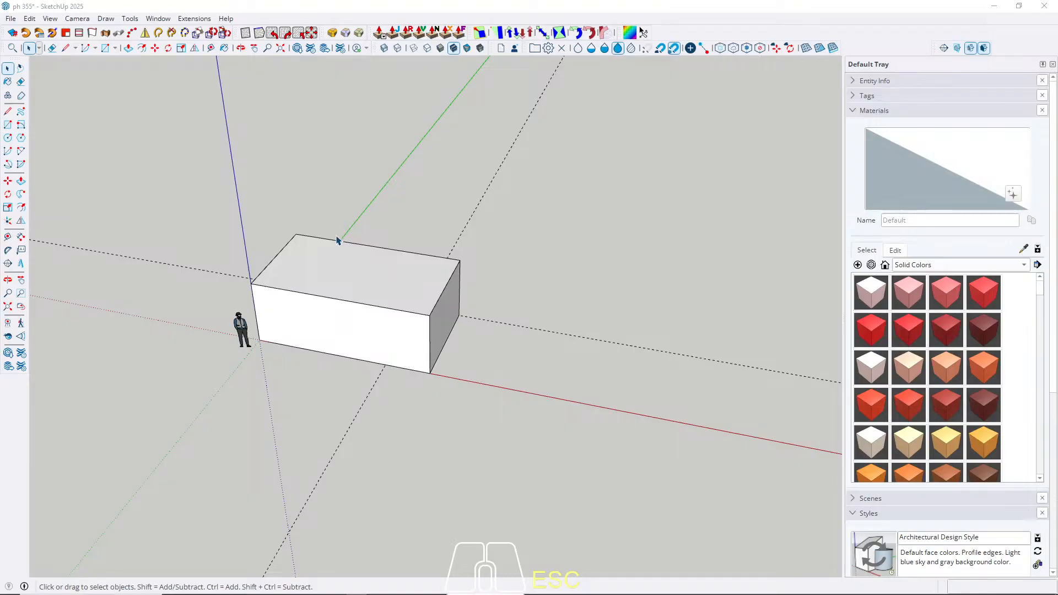
Step: Place a guide parallel to the box's front bottom edge, 200 cm out in front of it
middle_click_drag(360, 320, 348, 384)
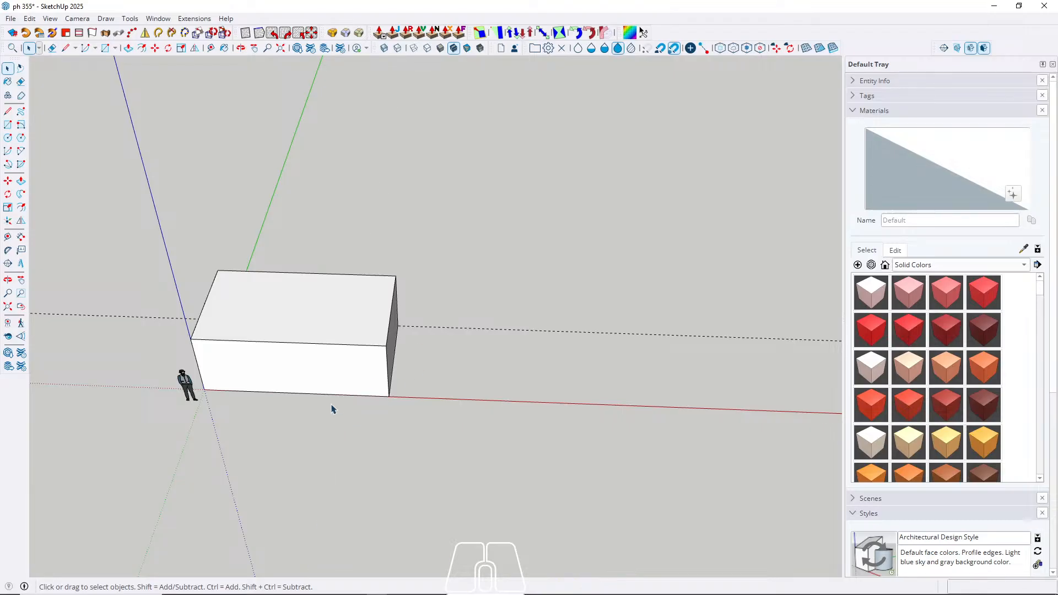
middle_click_drag(385, 386, 386, 411)
key("t")
scroll(366, 398, "up", 1)
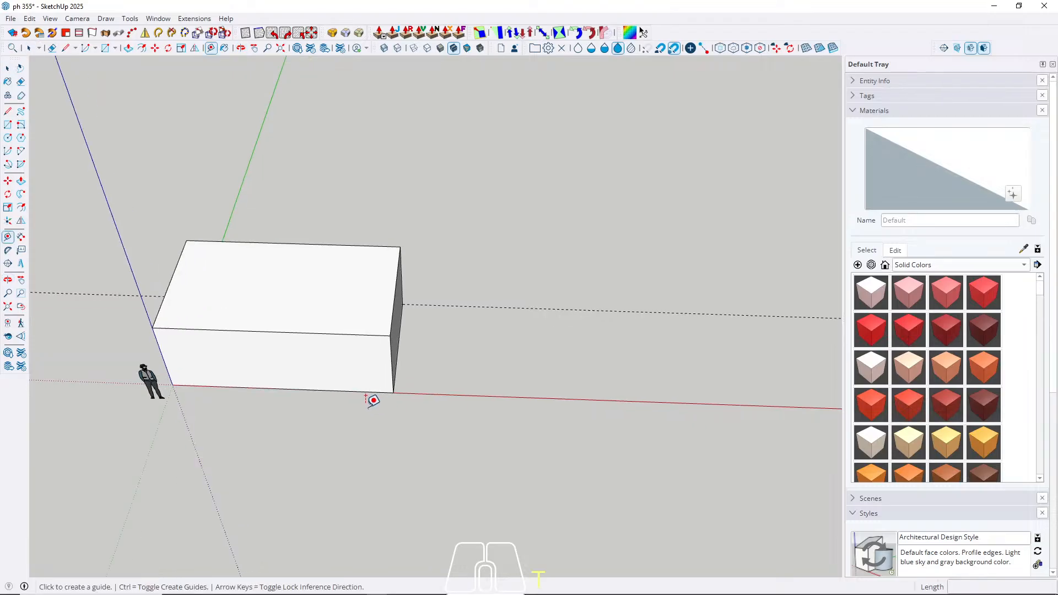
left_click(365, 391)
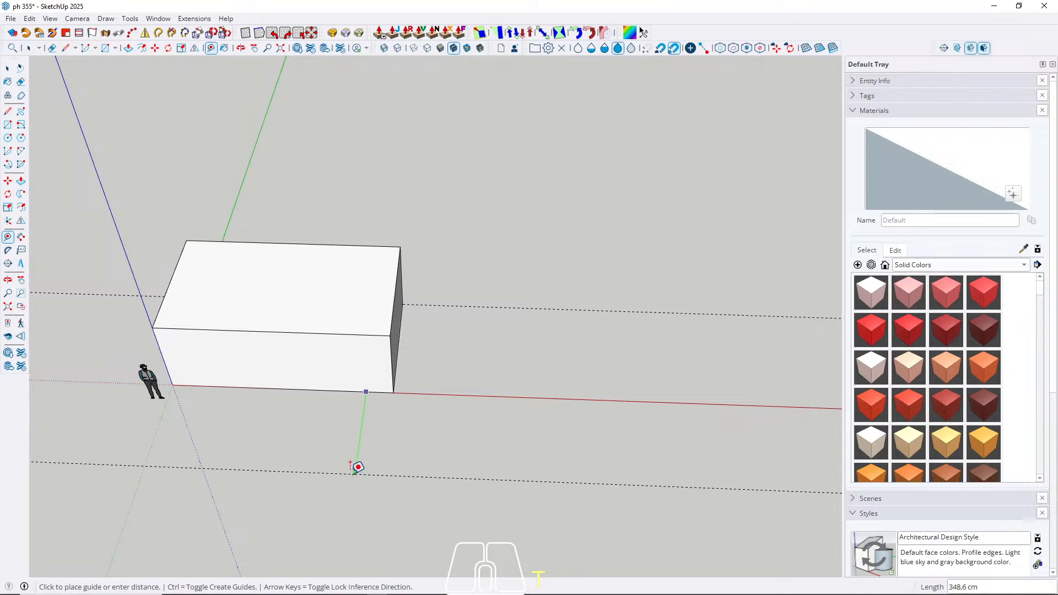
type("200")
key("Return")
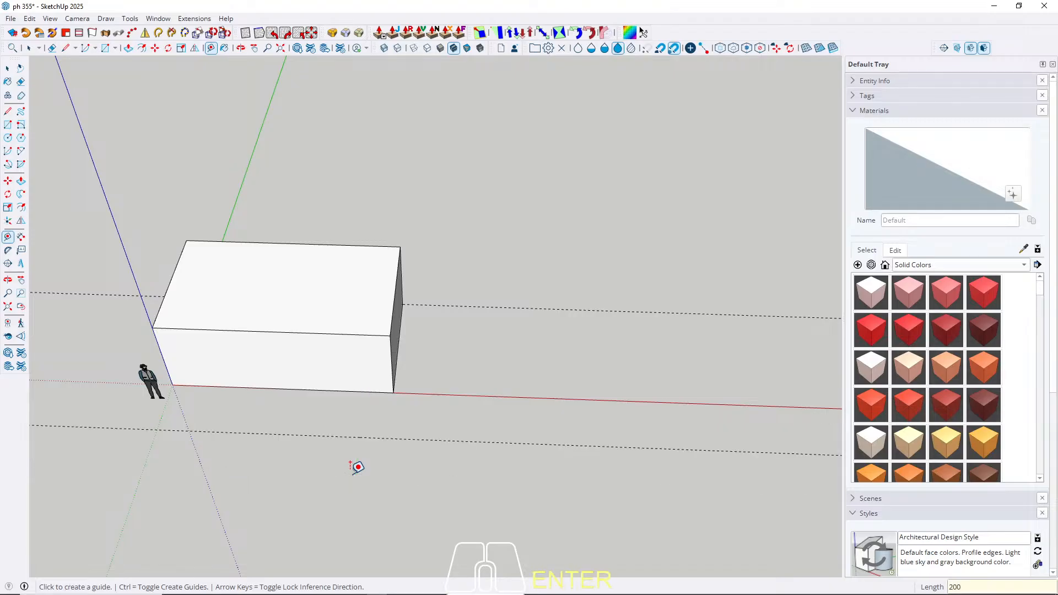
middle_click_drag(590, 314, 564, 356)
key("t")
left_click(490, 297)
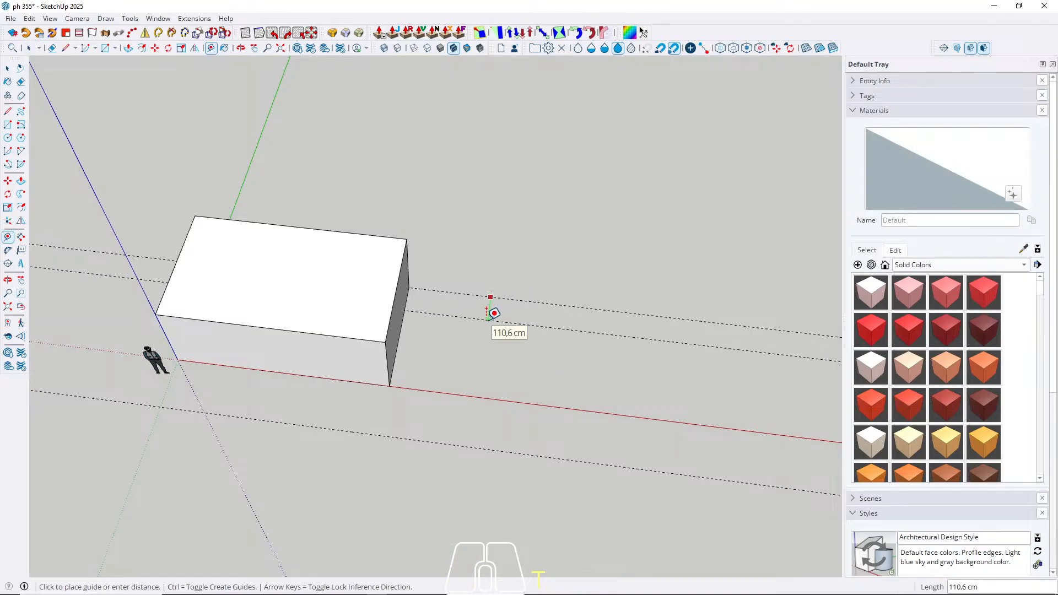
key("space")
Step: Place a guide parallel to the bottom edge of the box's far end, 200 cm beyond it along the red axis
key("t")
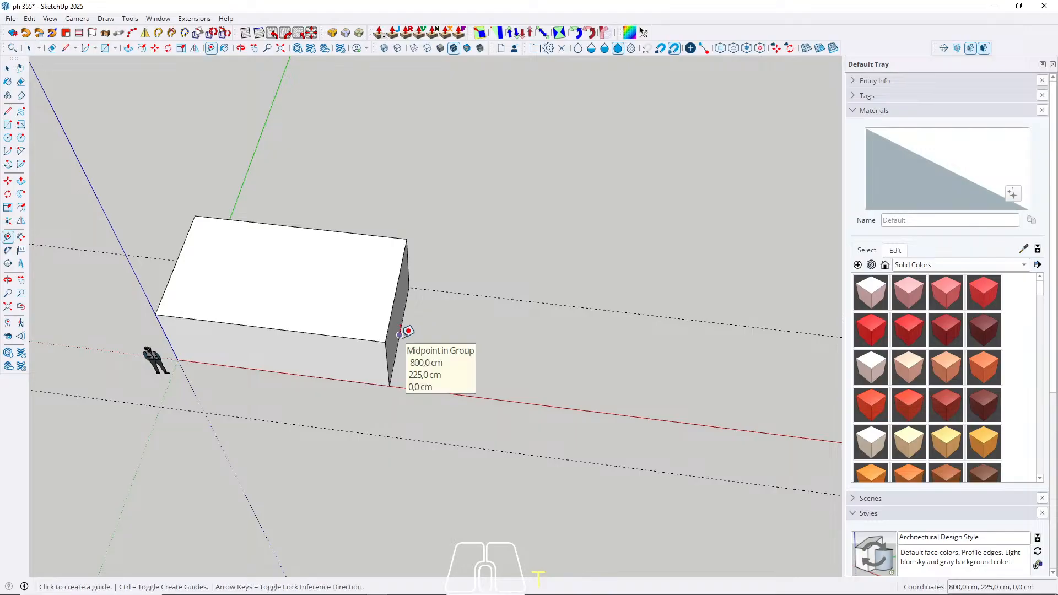
left_click(399, 334)
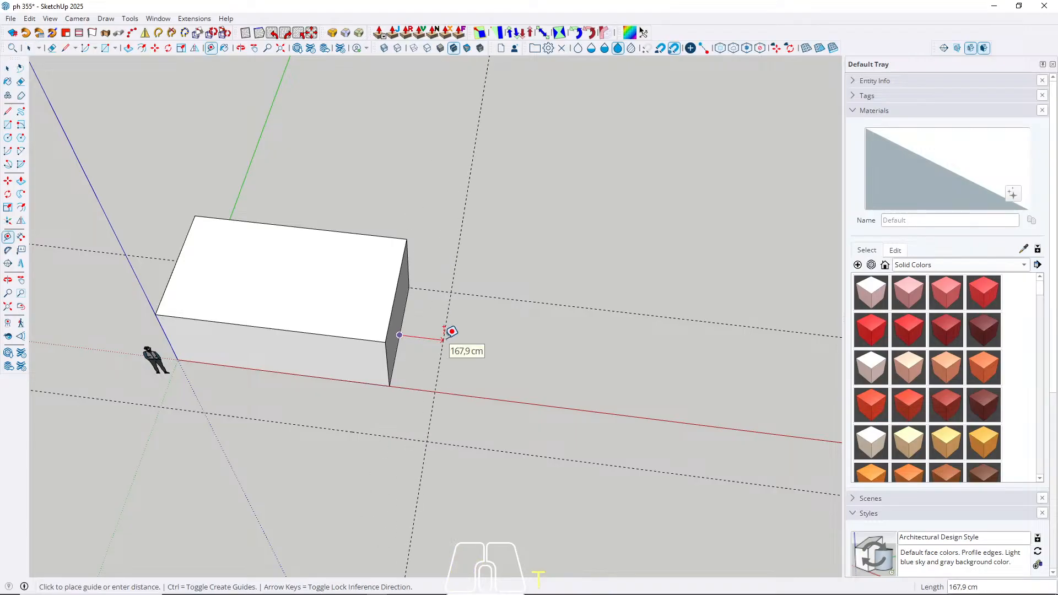
type("200")
key("Return")
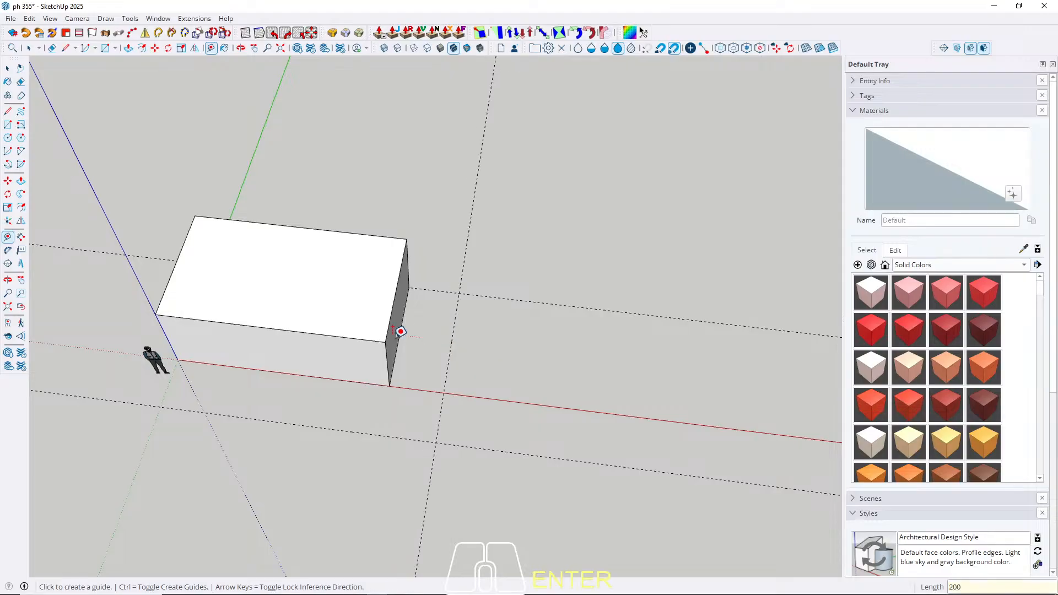
Step: Draw a rectangle from the rear guide intersection to the box's front bottom corner and extrude it to the box's height
scroll(267, 317, "down", 3)
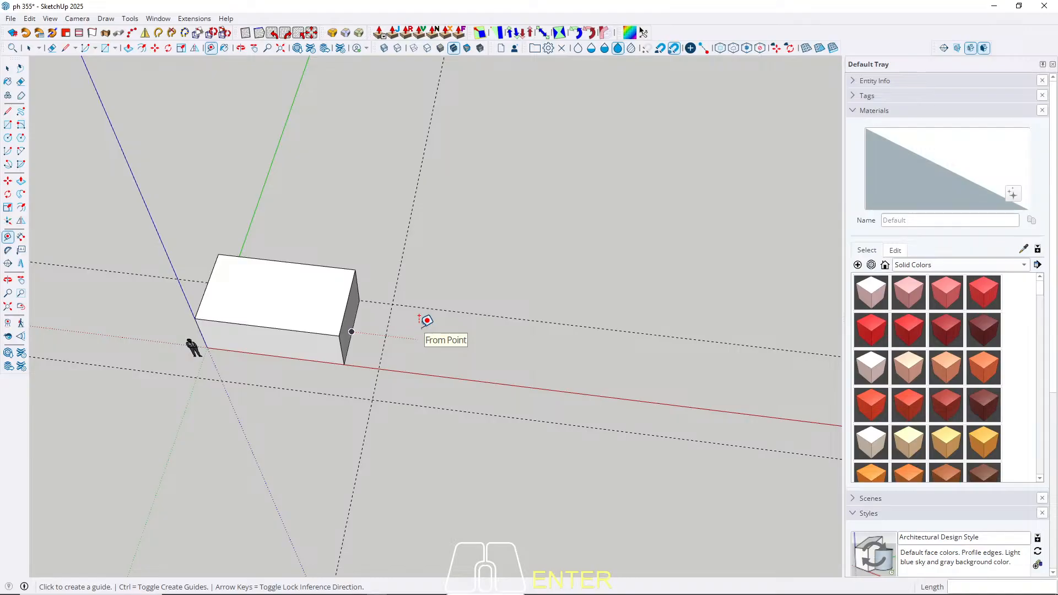
middle_click_drag(427, 323, 405, 346)
middle_click_drag(439, 359, 435, 358)
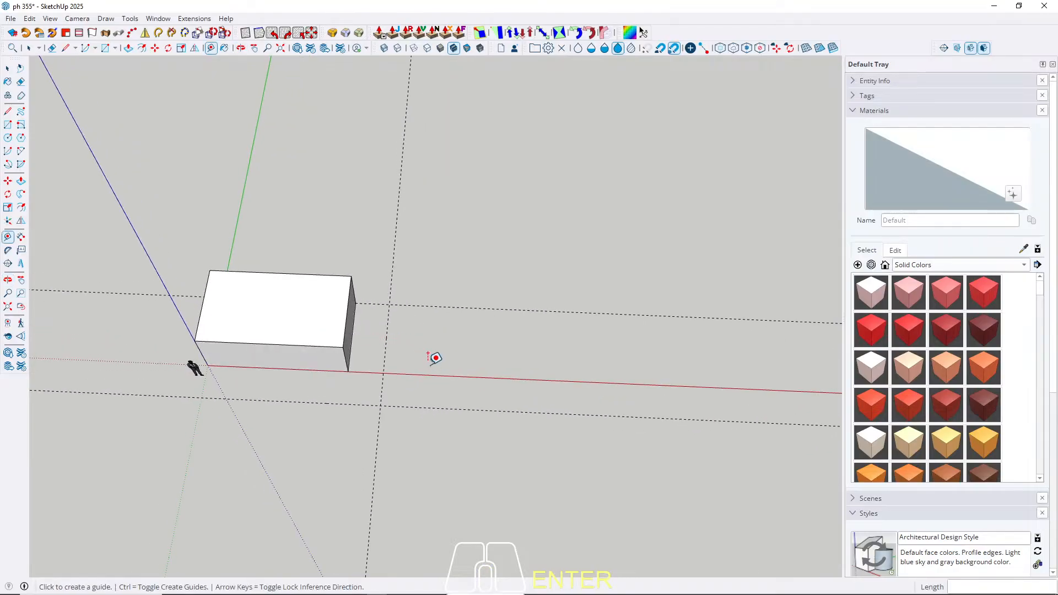
key("r")
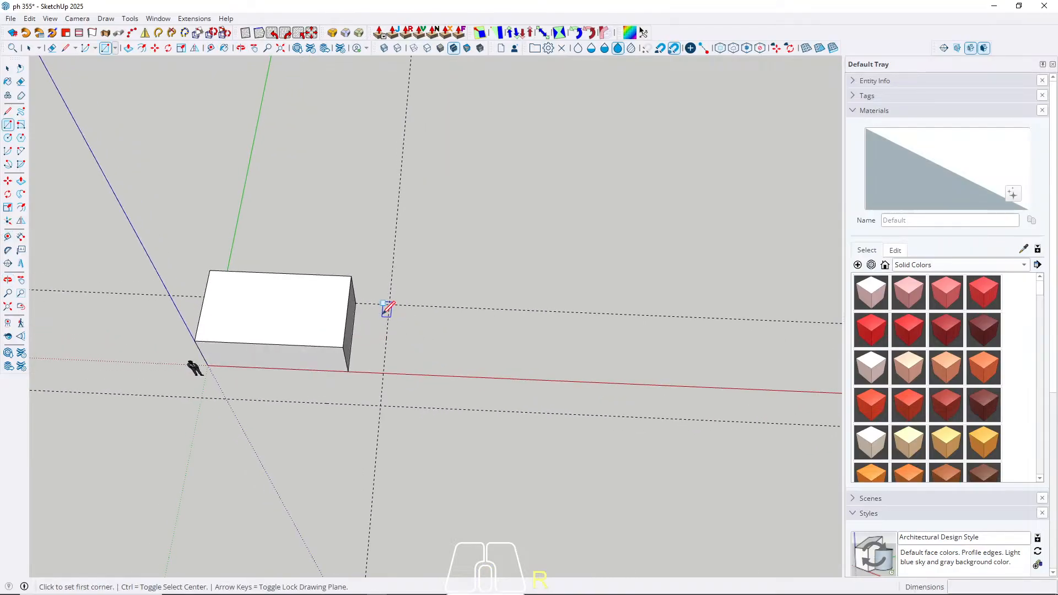
left_click(389, 304)
left_click(347, 370)
key("space")
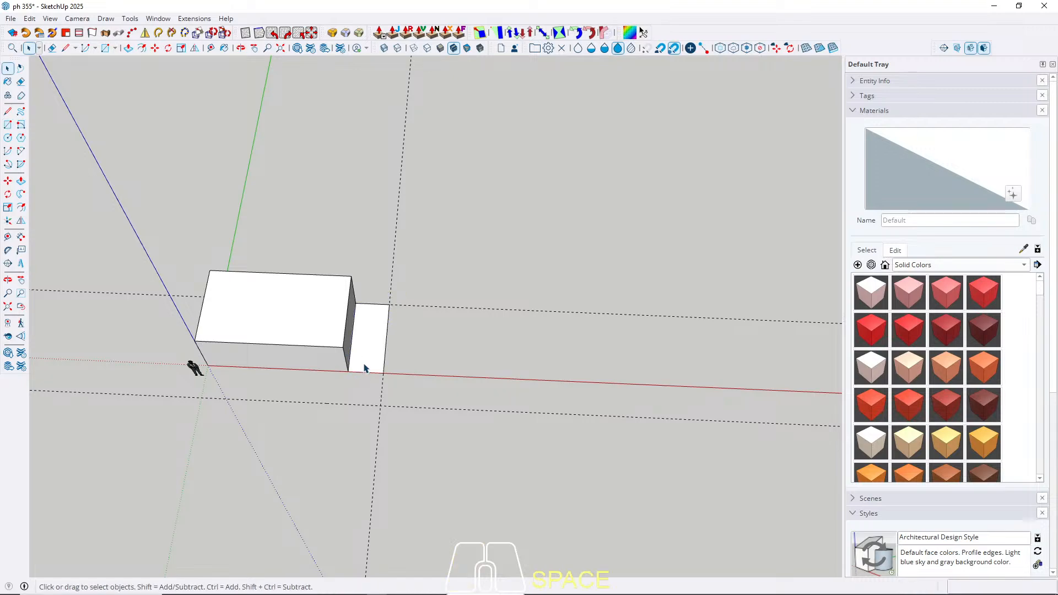
left_click_drag(347, 359, 307, 337)
key("space")
Step: Pull the new block's front face forward to the guide in front of the box
left_click(374, 330)
triple_click(375, 330)
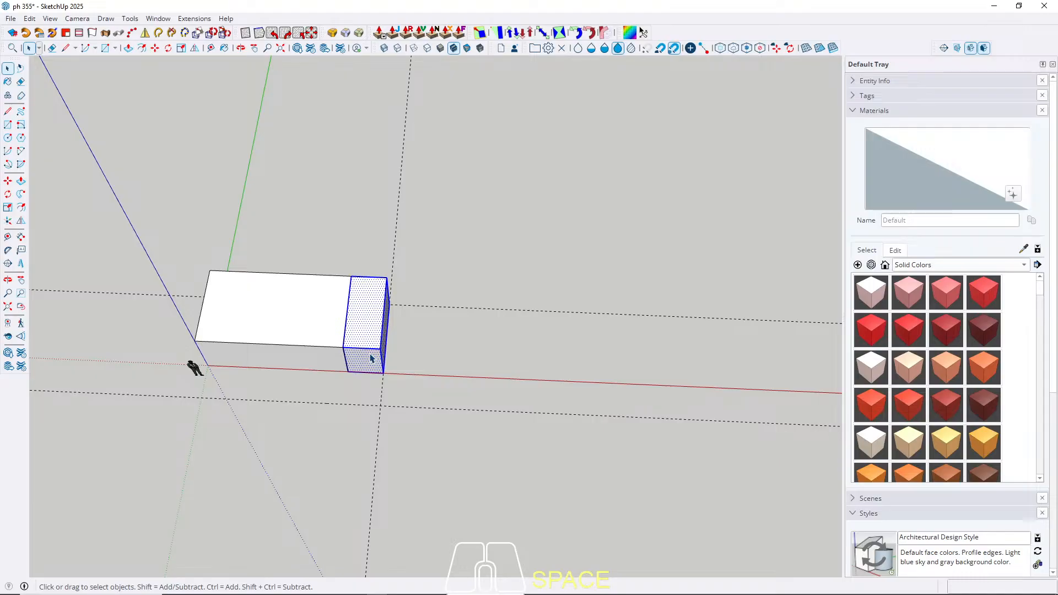
key("p")
left_click_drag(370, 359, 396, 413)
key("space")
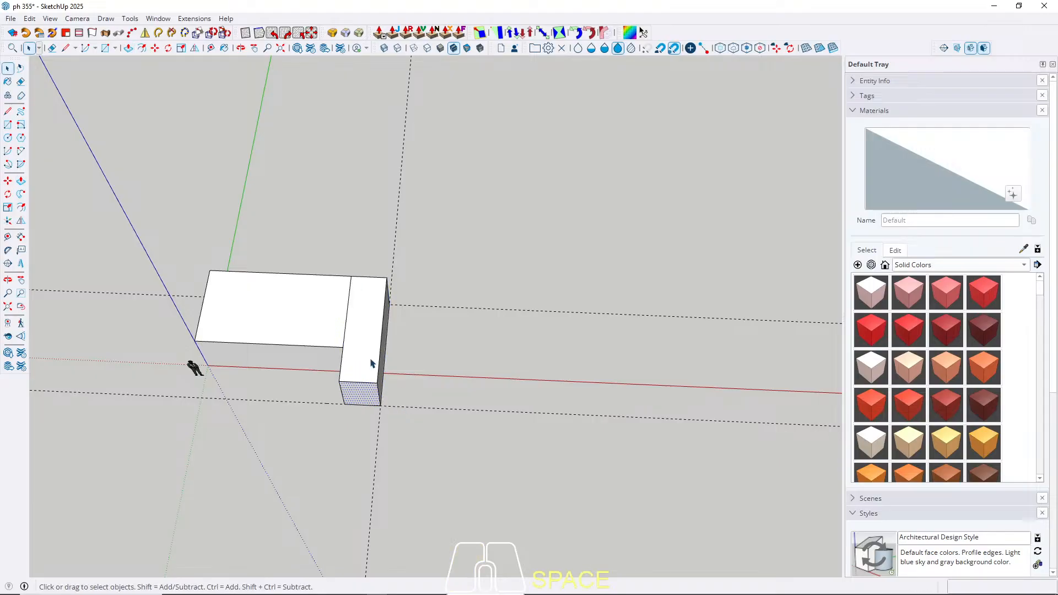
Step: Select the entire new end block and make it a separate group
triple_click(372, 364)
right_click(370, 363)
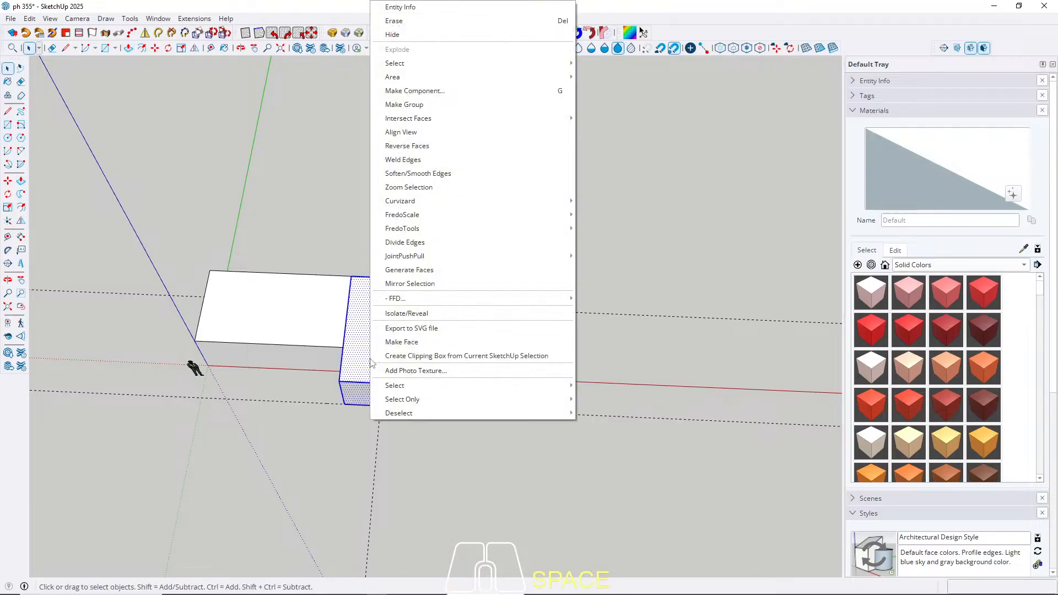
left_click(419, 104)
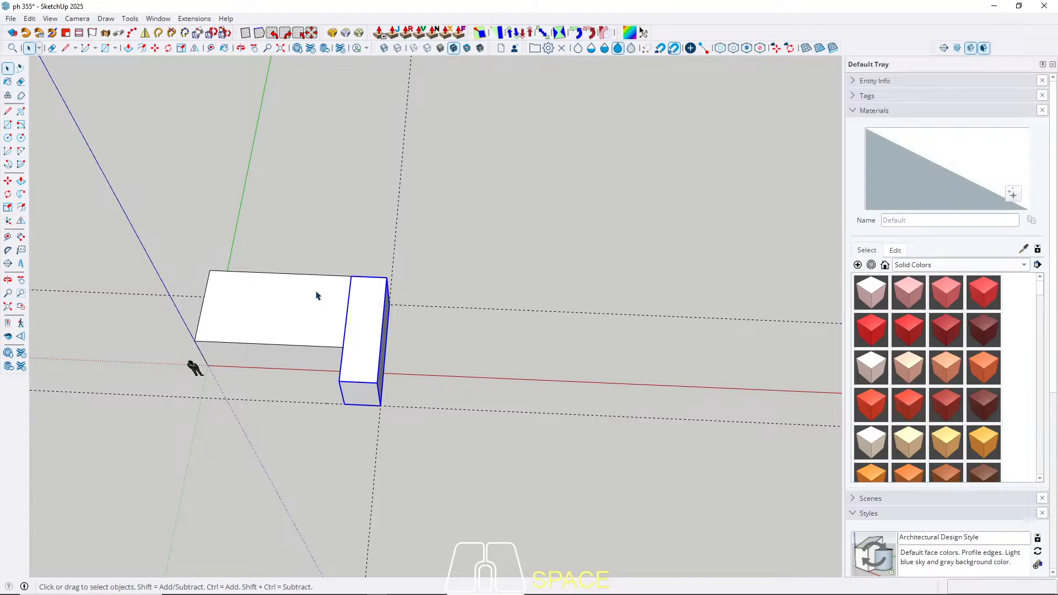
scroll(168, 296, "down", 2)
middle_click_drag(353, 328, 366, 288)
key("t")
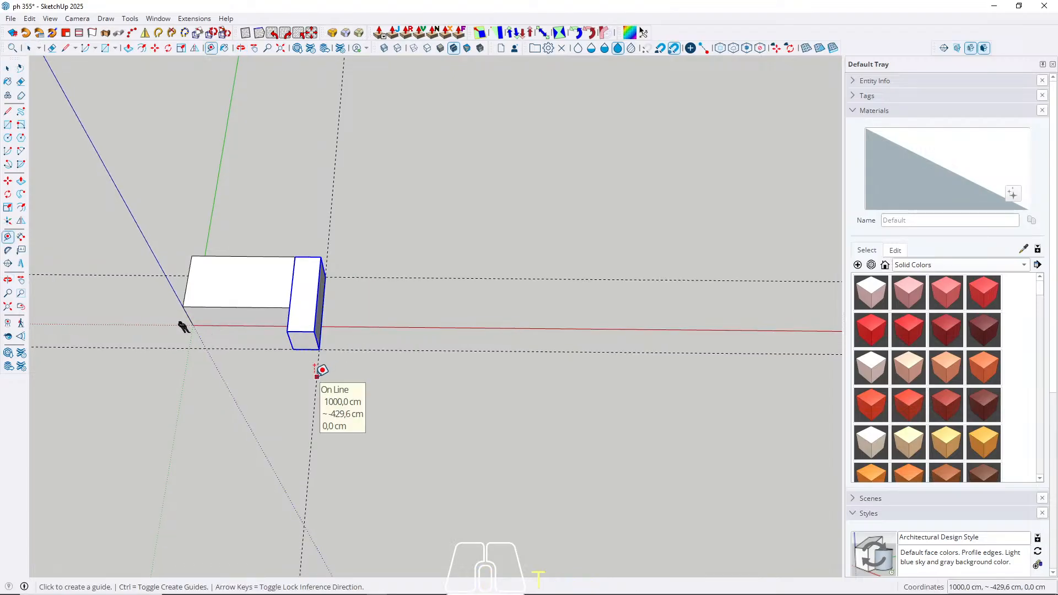
left_click(317, 373)
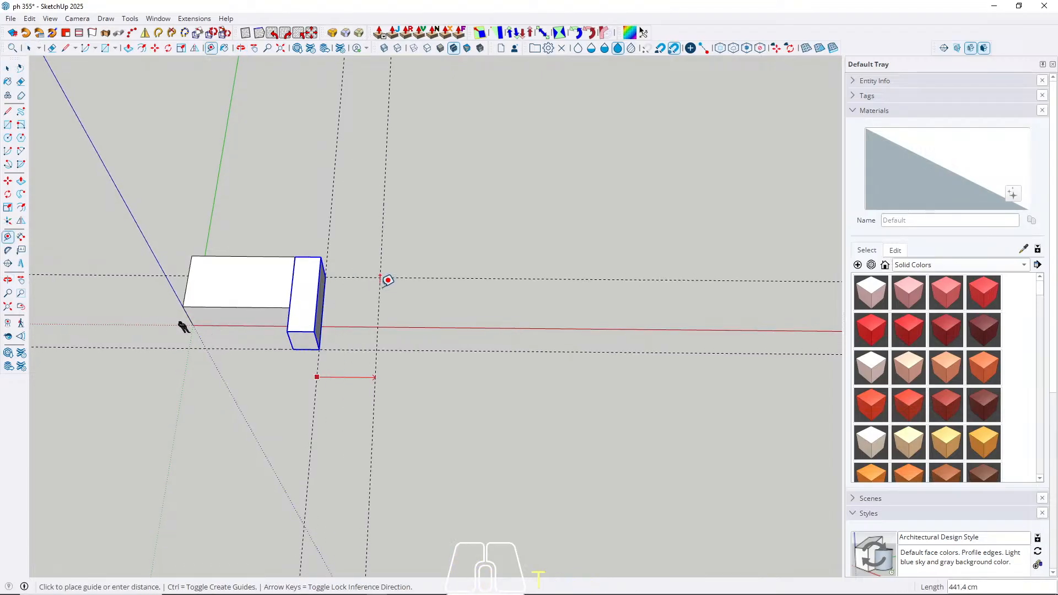
scroll(386, 279, "down", 1)
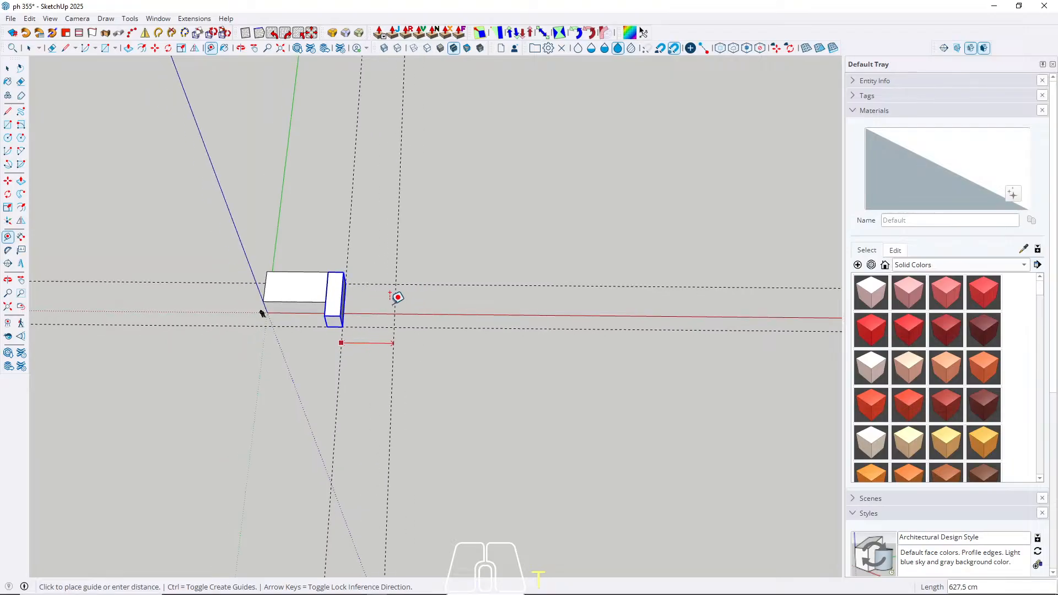
middle_click_drag(399, 298, 517, 260)
scroll(389, 326, "up", 2)
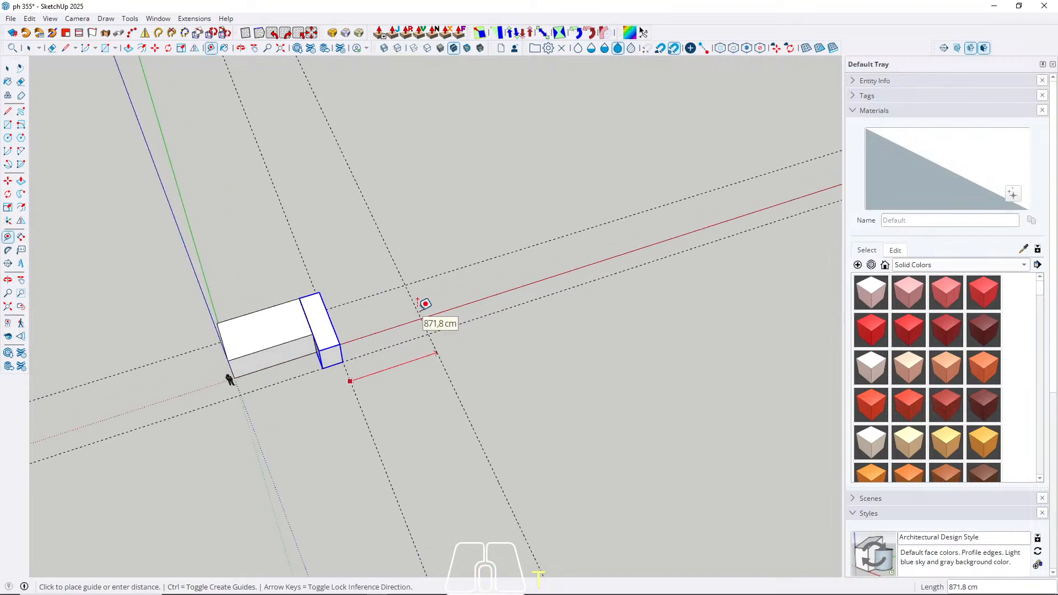
key("Escape")
key("space")
Step: Measure the length of the first box's front top edge
key("l")
left_click(228, 361)
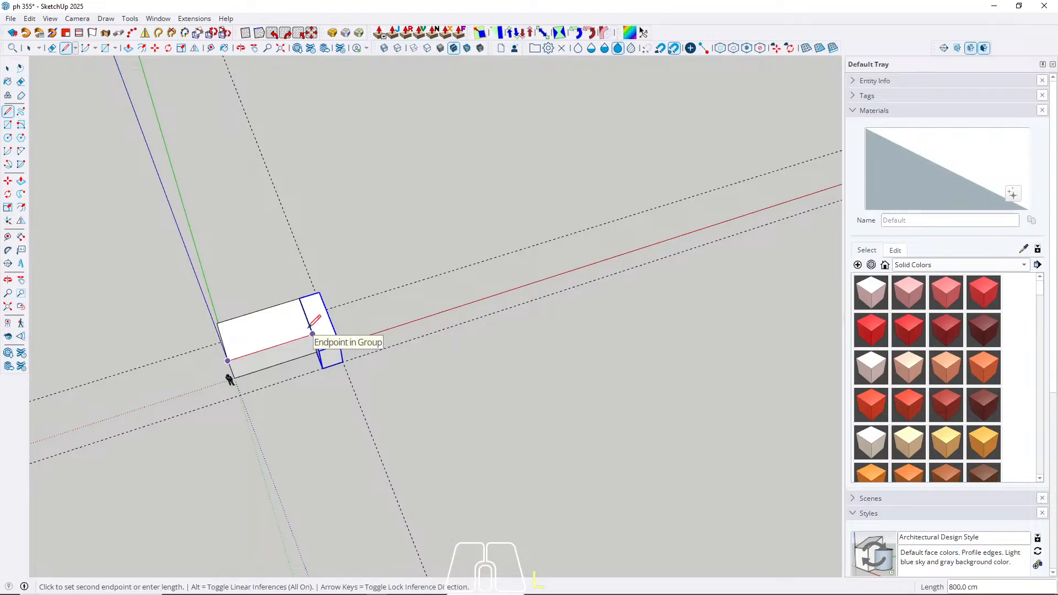
key("space")
Step: Place a guide parallel to the one along the narrow end block's outer side, 600 cm beyond it along the red axis
middle_click_drag(399, 292, 347, 307)
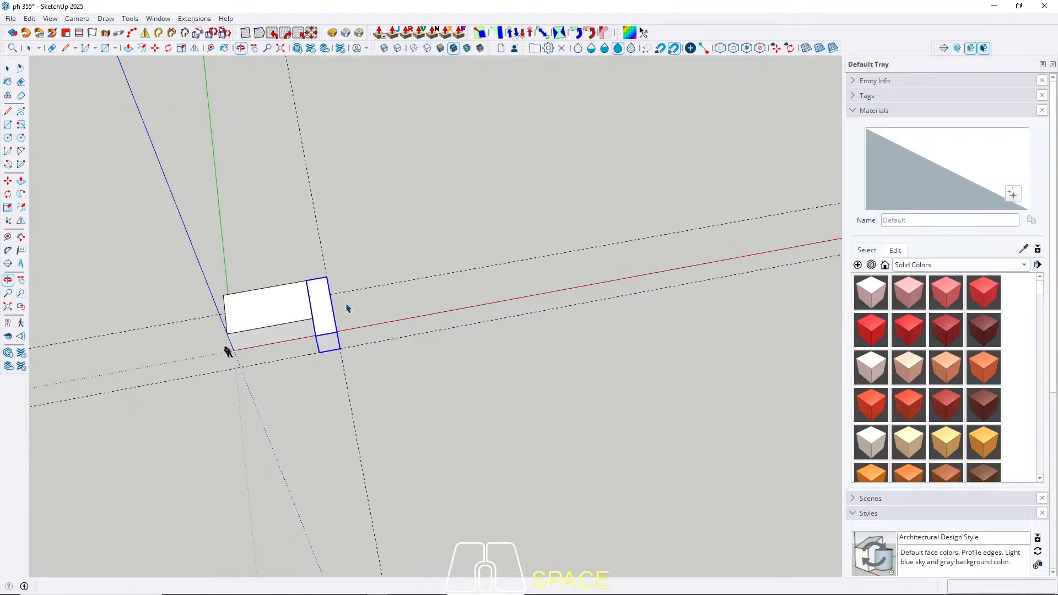
scroll(465, 310, "up", 2)
key("t")
left_click(276, 400)
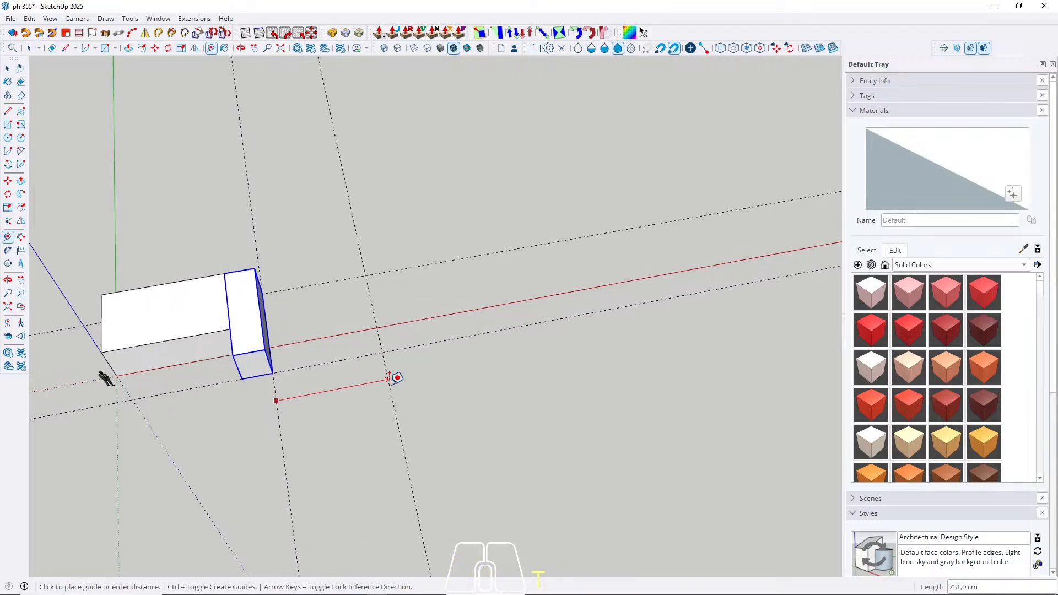
type("600")
key("Return")
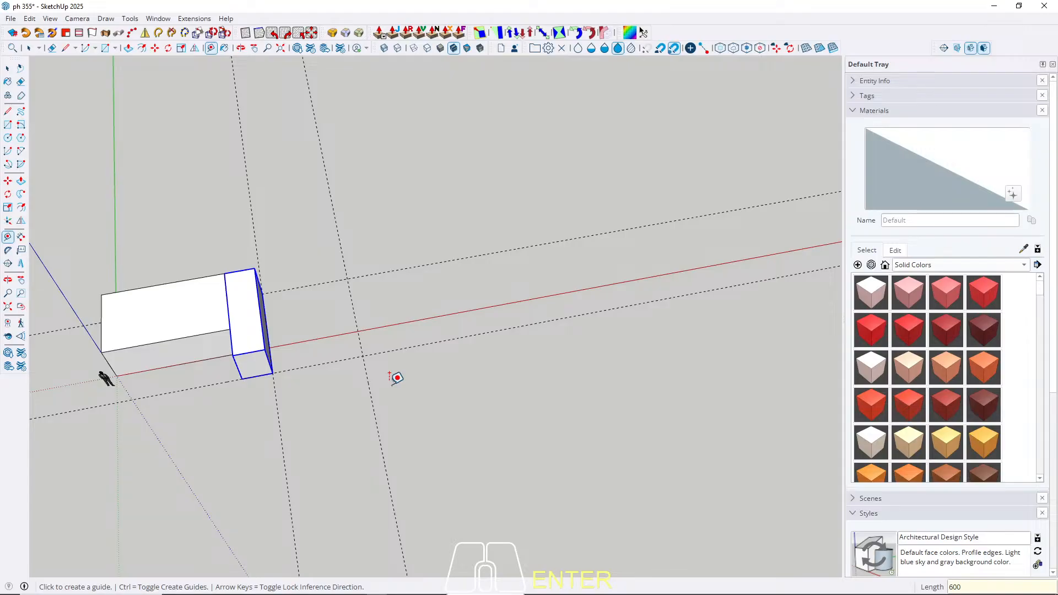
Step: Draw a rectangle from the end block's front bottom corner to the new rear guide intersection and extrude it to the block's height
scroll(343, 341, "up", 2)
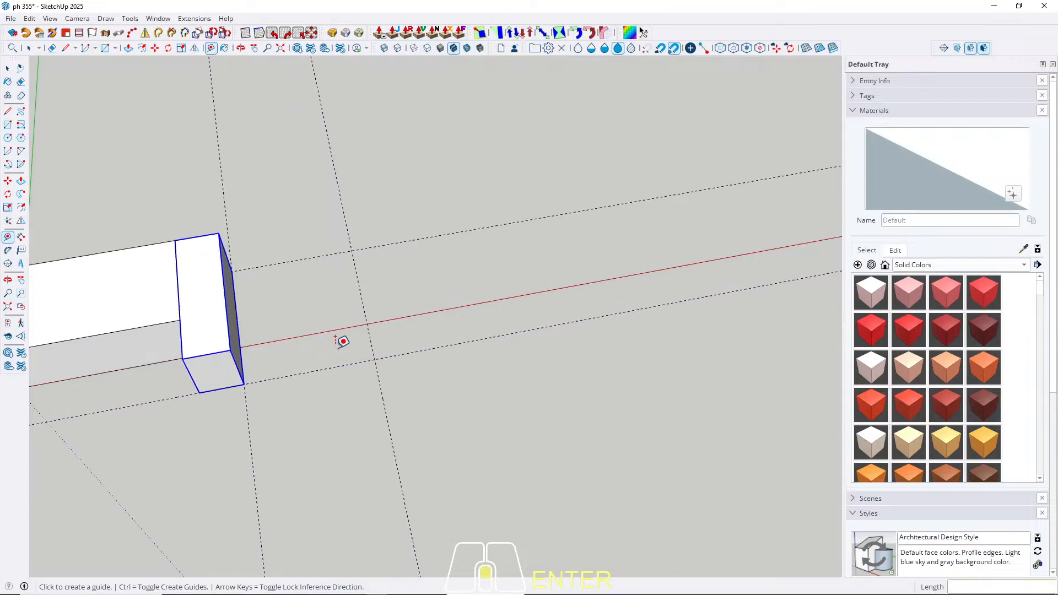
key("r")
left_click(243, 384)
left_click(352, 251)
key("space")
key("p")
Step: Select the entire new 600 cm block and make it a separate group
key("space")
left_click(288, 303)
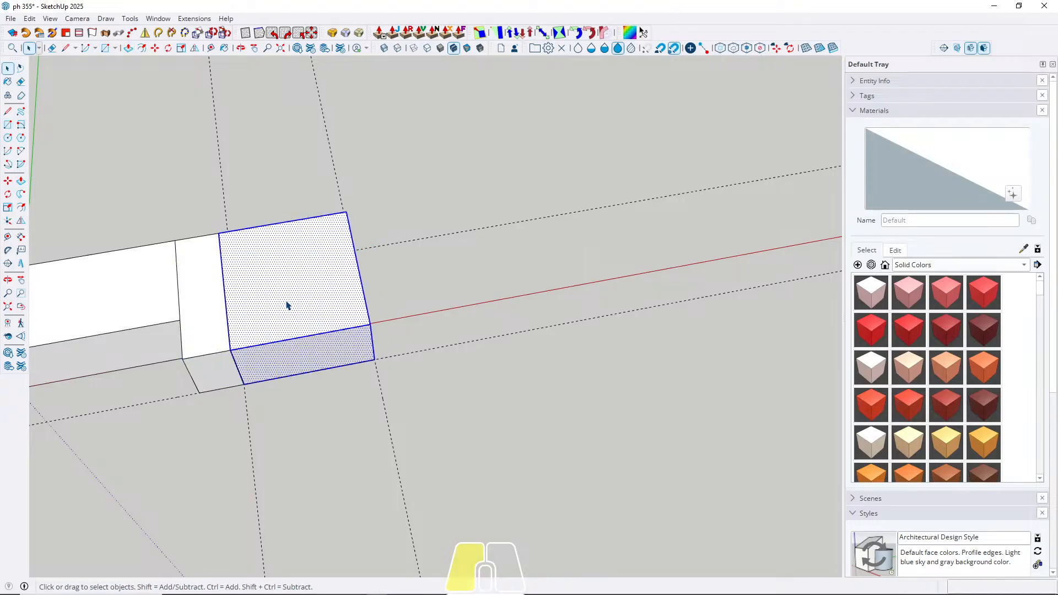
right_click(288, 302)
left_click(347, 105)
middle_click_drag(342, 161, 372, 280)
Step: Draw a roof rectangle across the block tops, from the first box's rear outer corner to the last block's front outer corner
key("r")
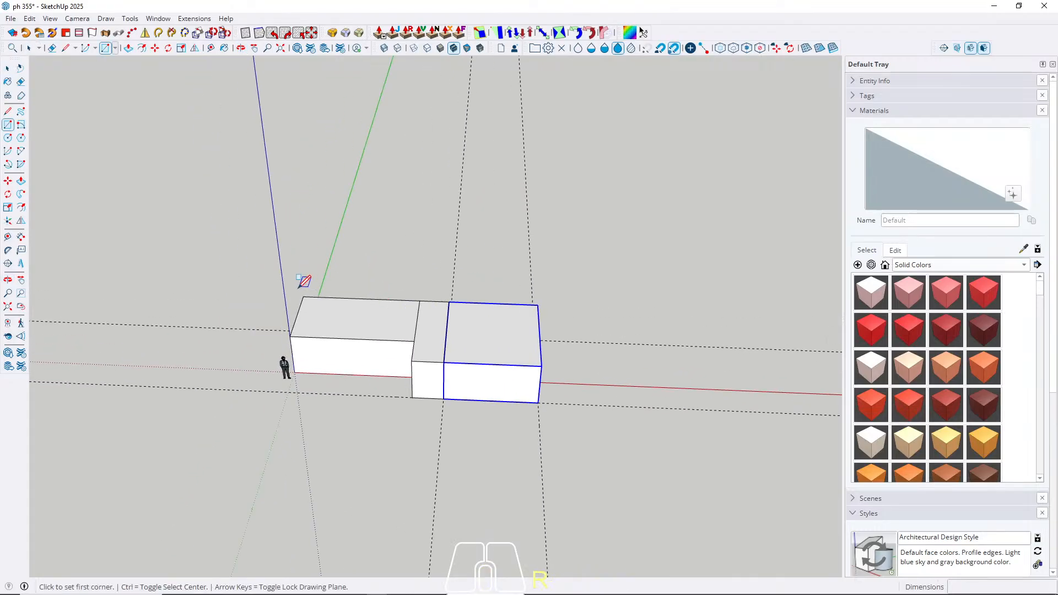
left_click(303, 296)
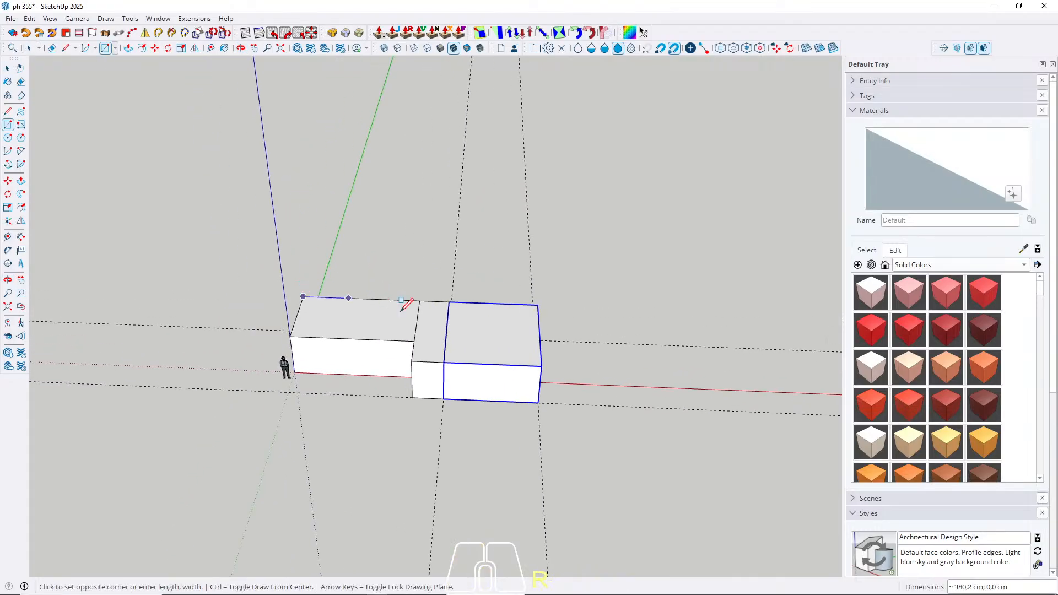
left_click(546, 351)
key("space")
middle_click_drag(353, 346, 480, 279)
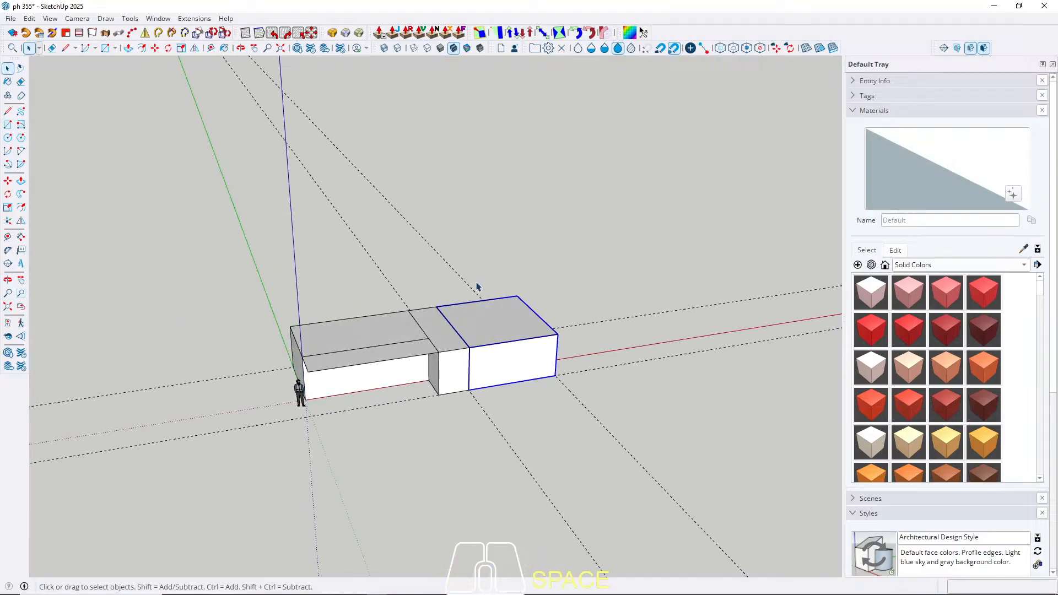
Step: Extrude the roof rectangle upward by about 40 cm
scroll(411, 356, "up", 3)
middle_click_drag(412, 353, 466, 278)
scroll(402, 343, "up", 4)
key("p")
left_click(402, 344)
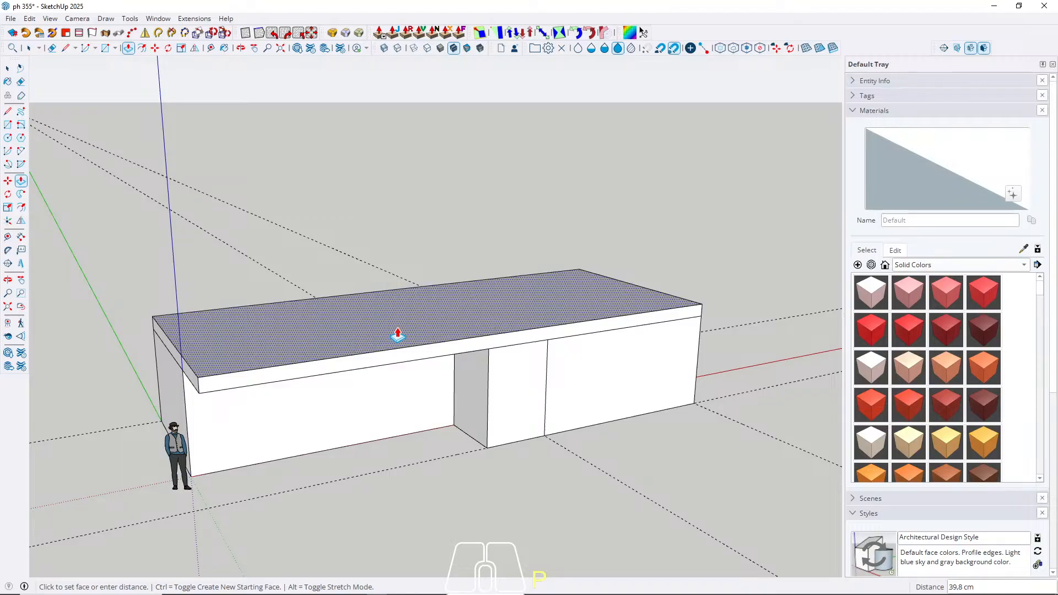
key("Return")
key("space")
Step: Select the entire roof slab and make it a group
triple_click(392, 333)
right_click(393, 332)
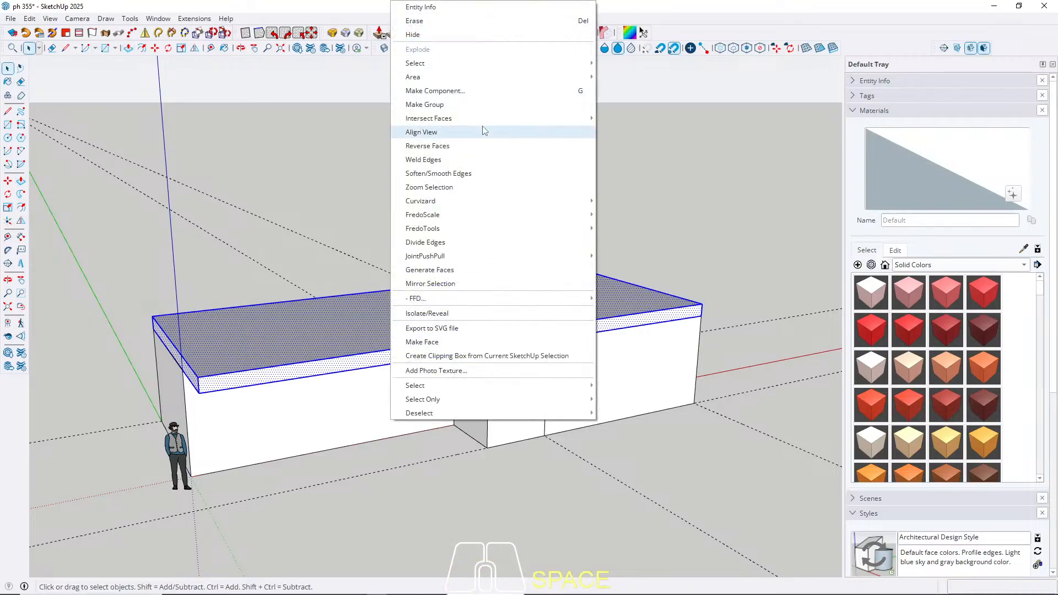
left_click(473, 105)
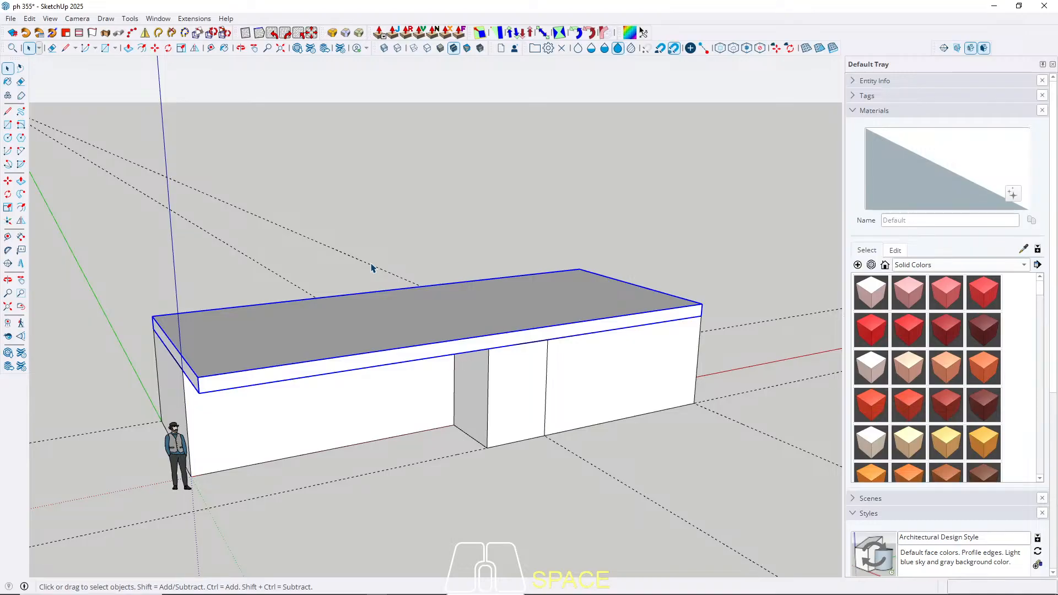
middle_click_drag(347, 315, 419, 314)
double_click(387, 320)
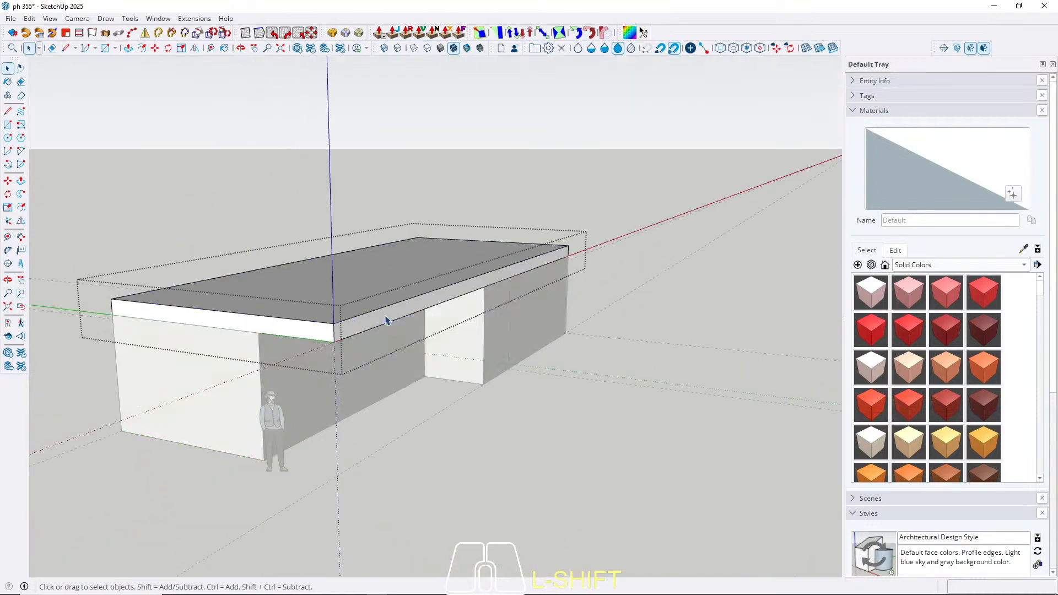
key("p")
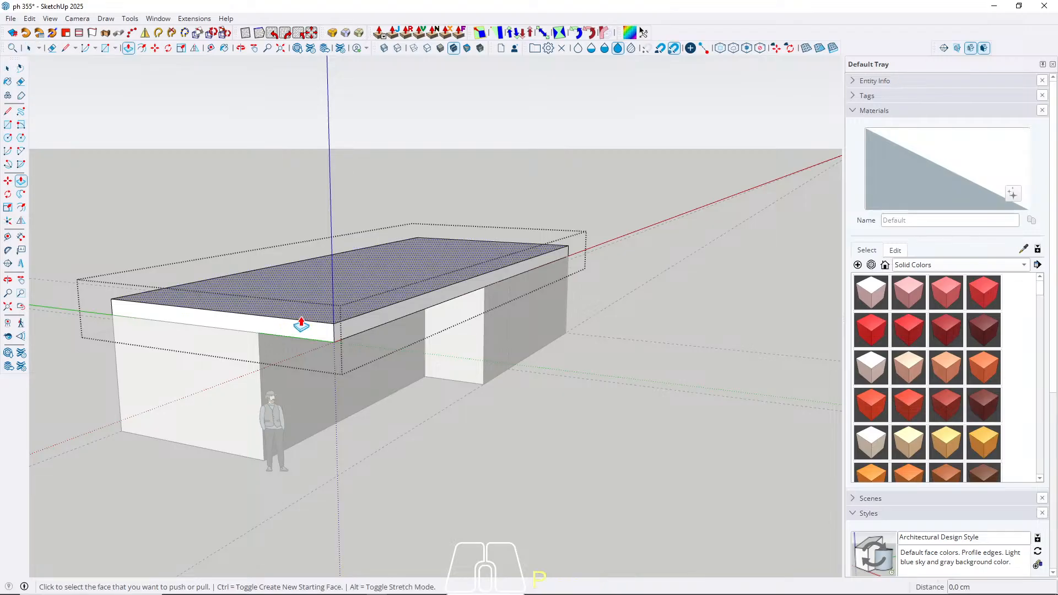
left_click(350, 335)
mouse_move(437, 342)
middle_mouse_down()
mouse_move(579, 276)
mouse_move(557, 274)
mouse_move(536, 294)
middle_mouse_up()
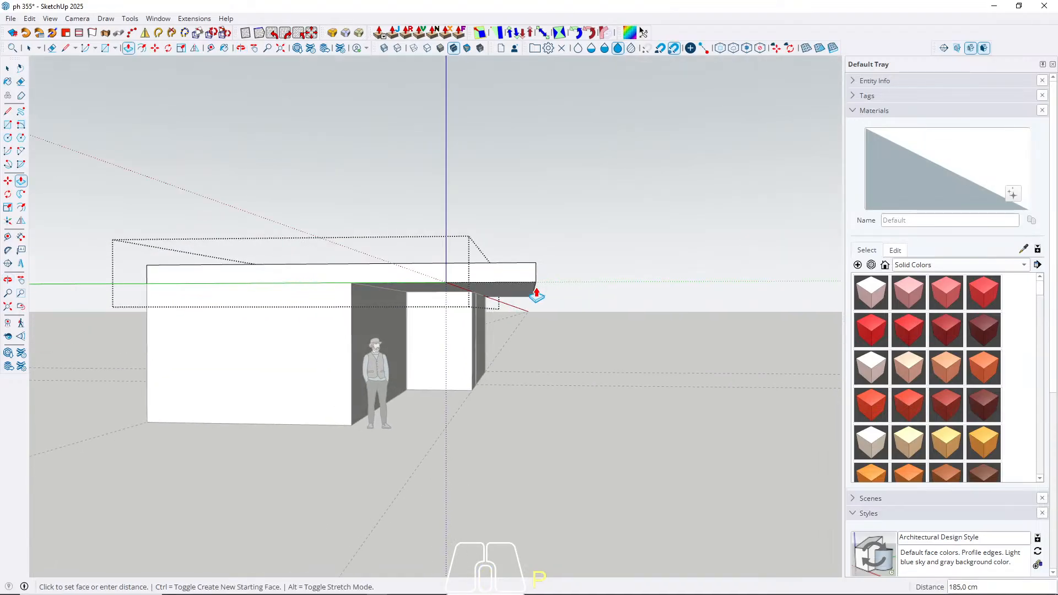
key("space")
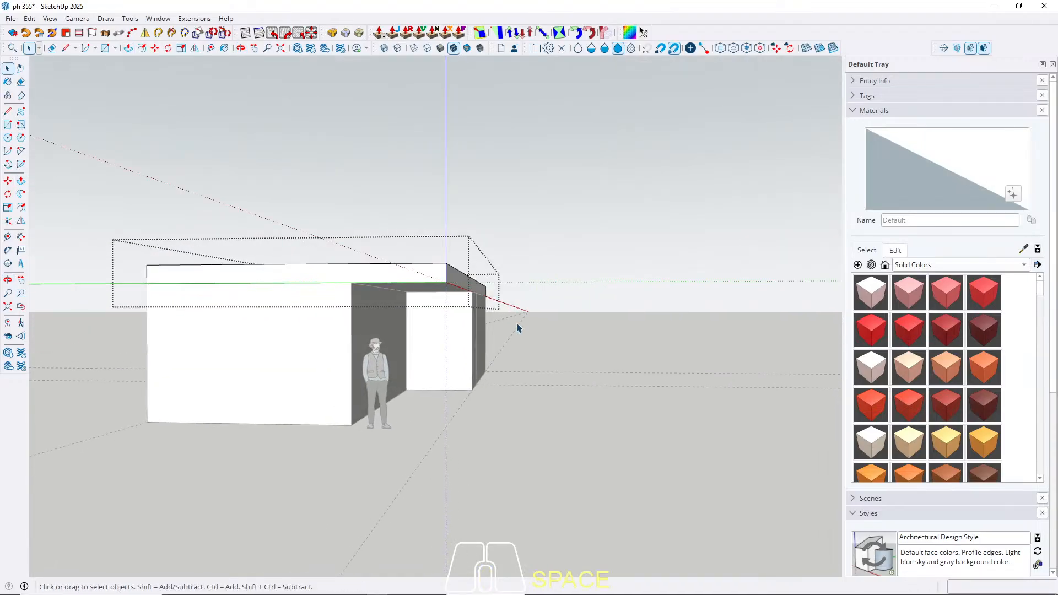
middle_click_drag(516, 328, 413, 406)
key("Escape")
Step: Draw a rectangle covering the front face of the 600 cm end block, between opposite corners
scroll(525, 343, "up", 1)
key("r")
scroll(555, 295, "up", 2)
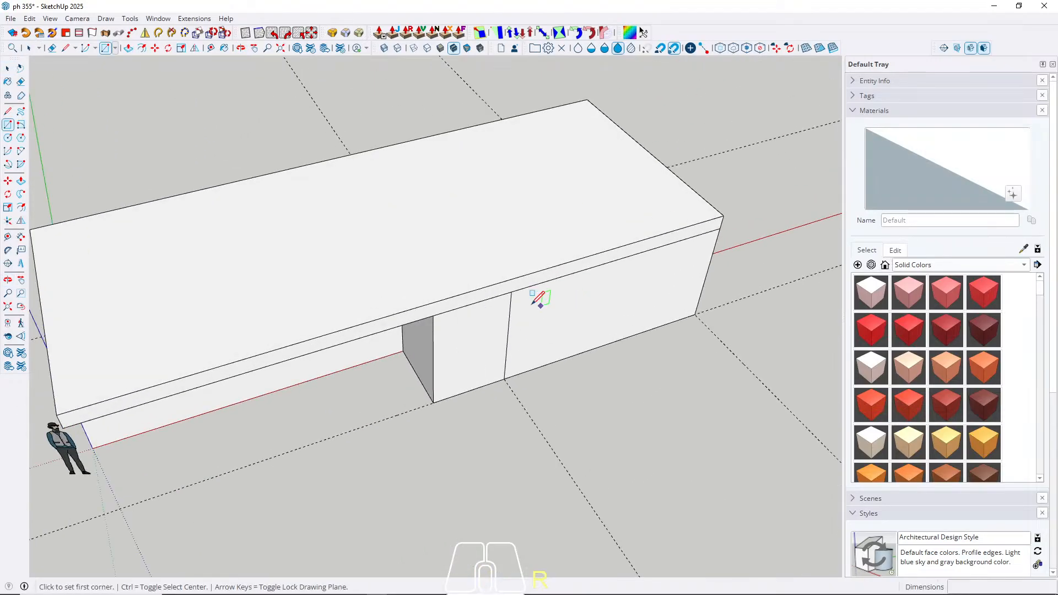
left_click(511, 292)
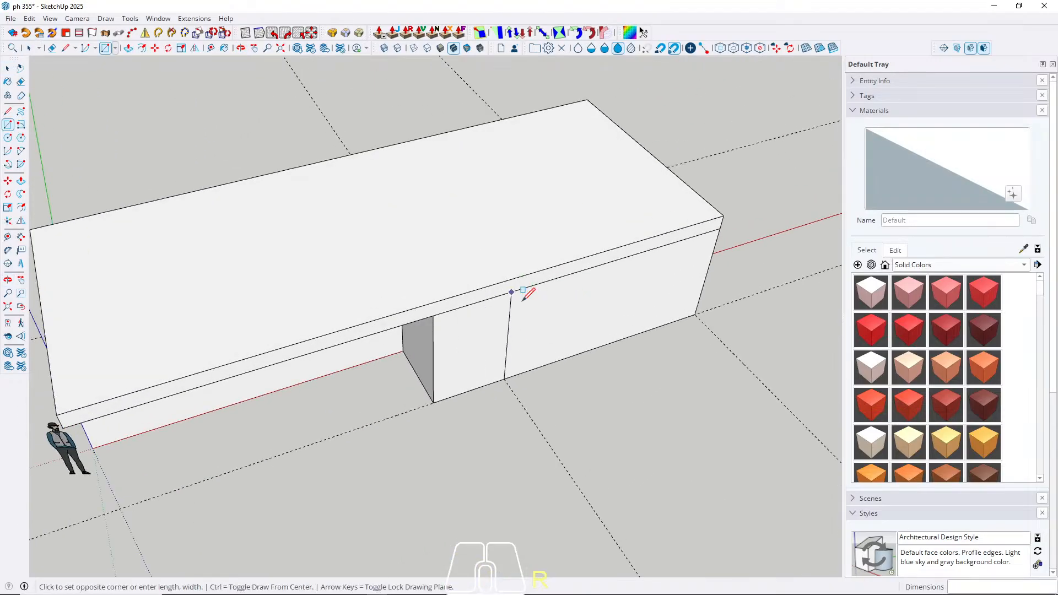
left_click(694, 314)
key("space")
Step: Extrude the rectangle on the end block's front face outward by 40 cm
key("p")
left_click(579, 339)
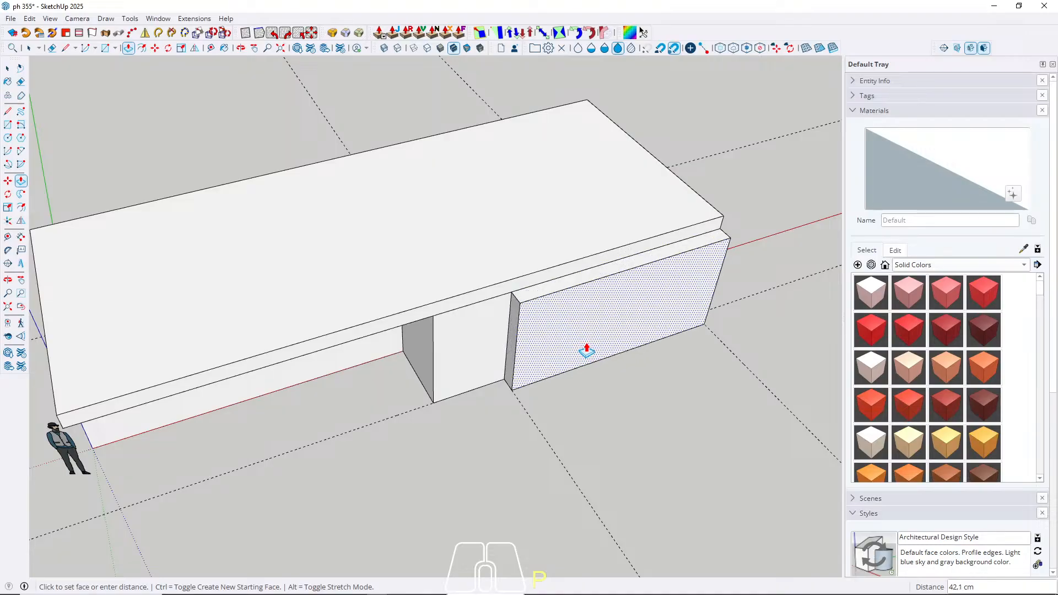
type("40")
key("Return")
key("space")
Step: Select the entire 40 cm wall panel and make it a group
scroll(405, 300, "up", 4)
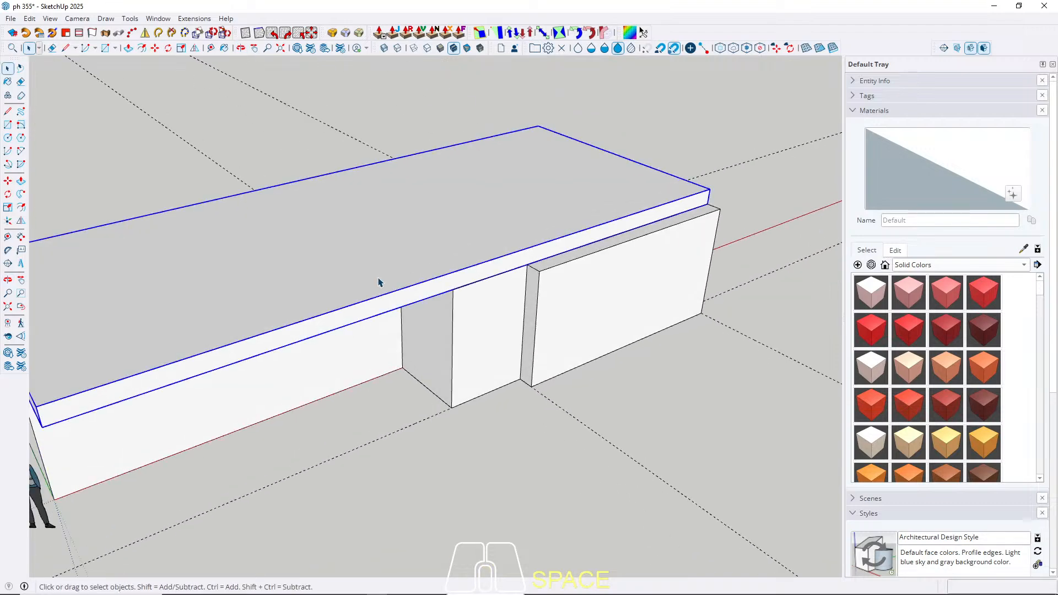
right_click(562, 294)
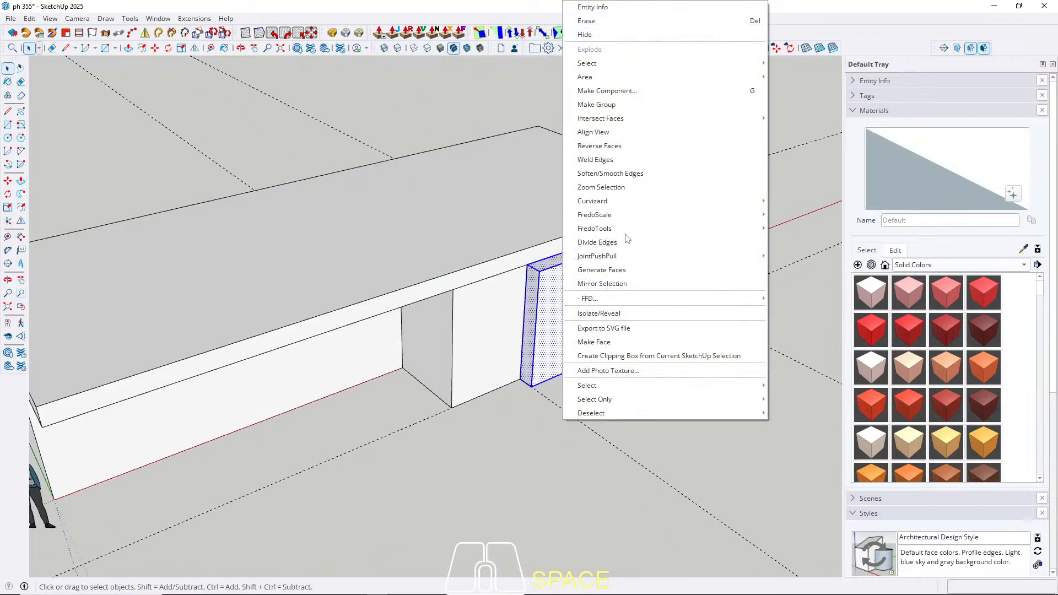
left_click(616, 107)
Step: Move the wall panel 300 cm away from the building's front along the green axis
middle_click_drag(338, 328, 421, 350)
key("m")
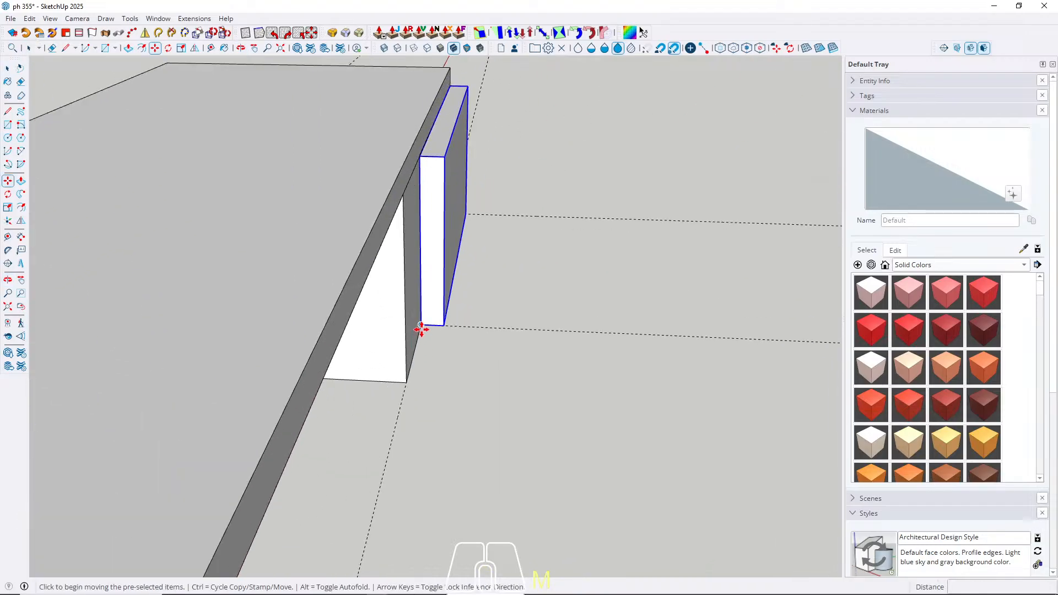
scroll(422, 329, "down", 2)
left_click(421, 328)
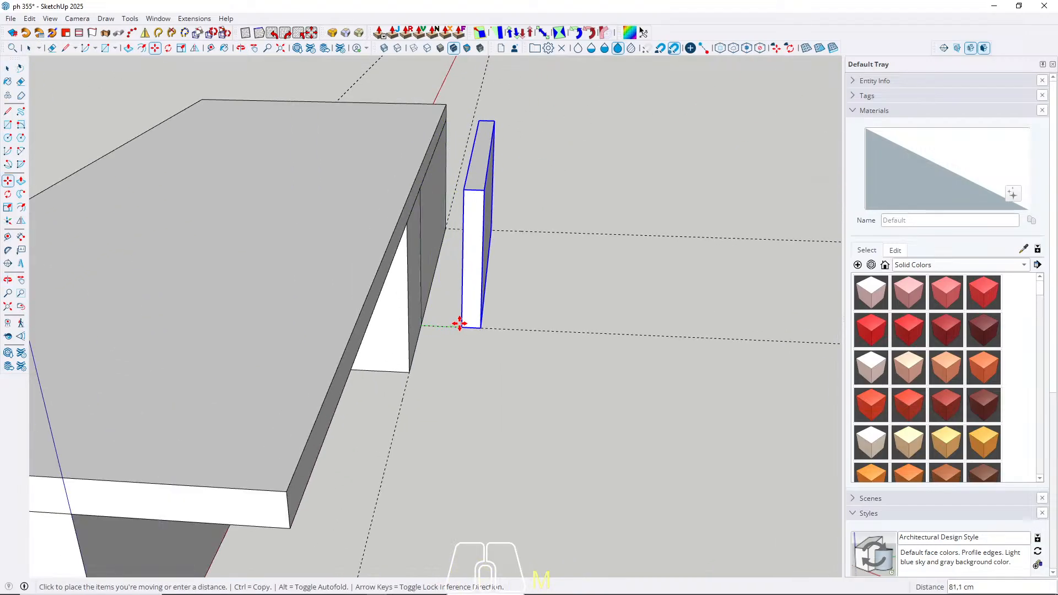
scroll(503, 325, "down", 1)
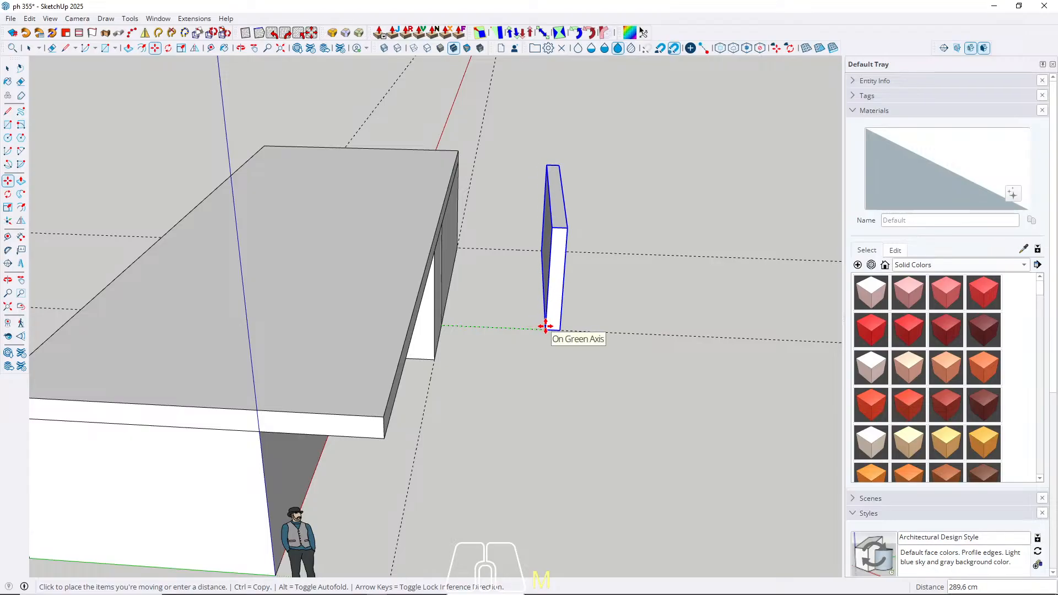
type("3")
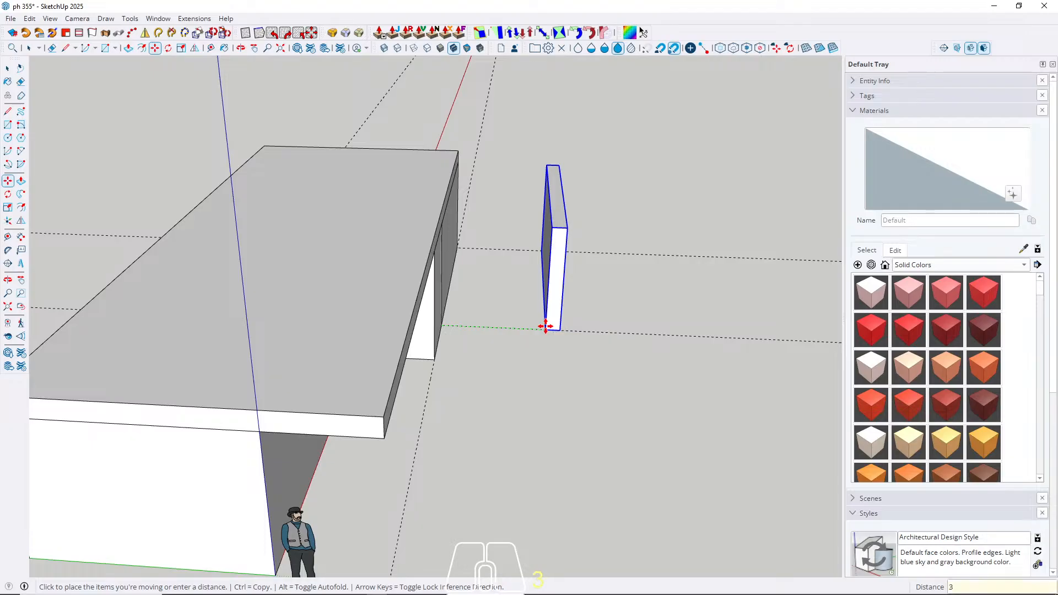
type("00")
key("Return")
middle_click_drag(545, 325, 432, 276)
key("space")
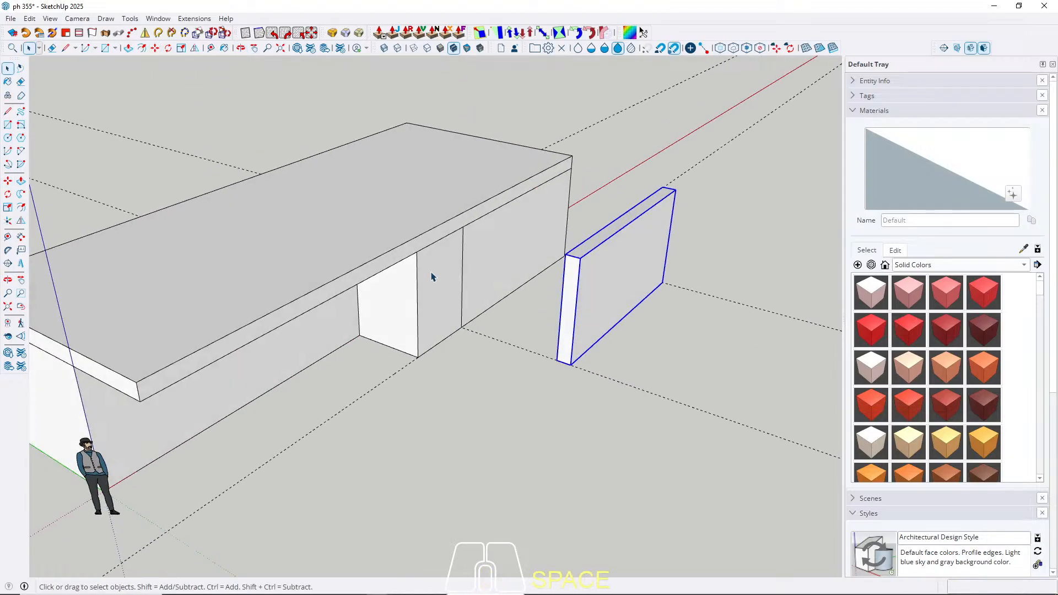
Step: Inside the roof group, pull the slab's front face out to the detached wall's outer face and about 140 cm farther
double_click(358, 285)
key("p")
left_click(365, 285)
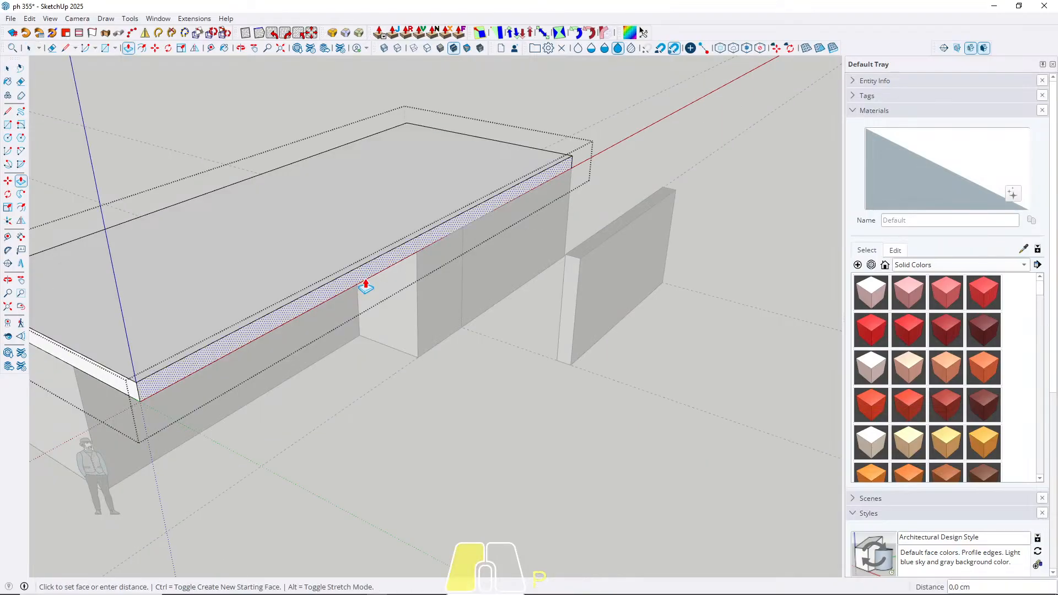
middle_click_drag(562, 295, 508, 160)
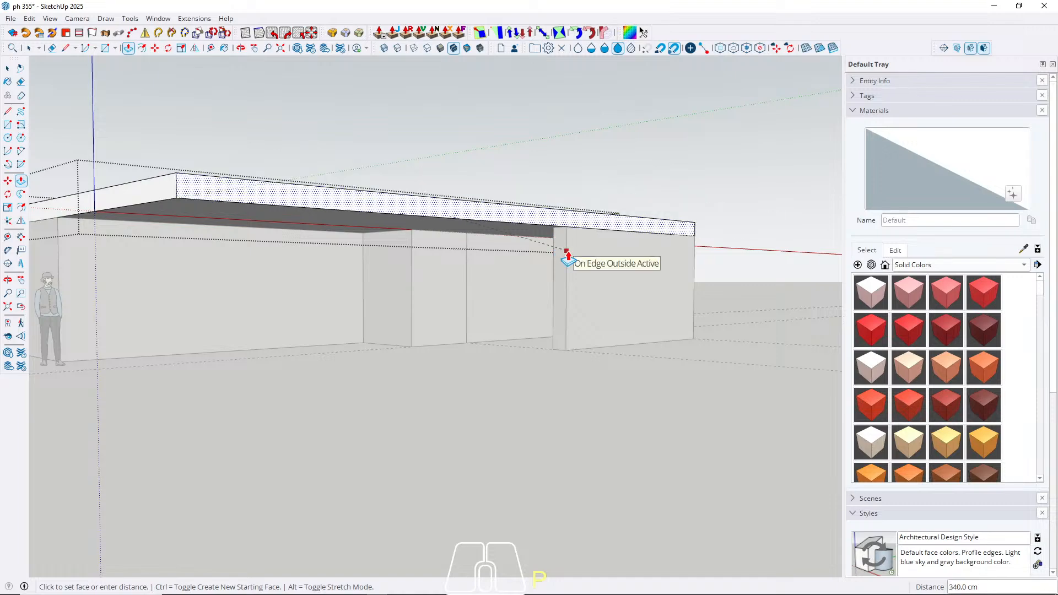
middle_click_drag(498, 288, 595, 262)
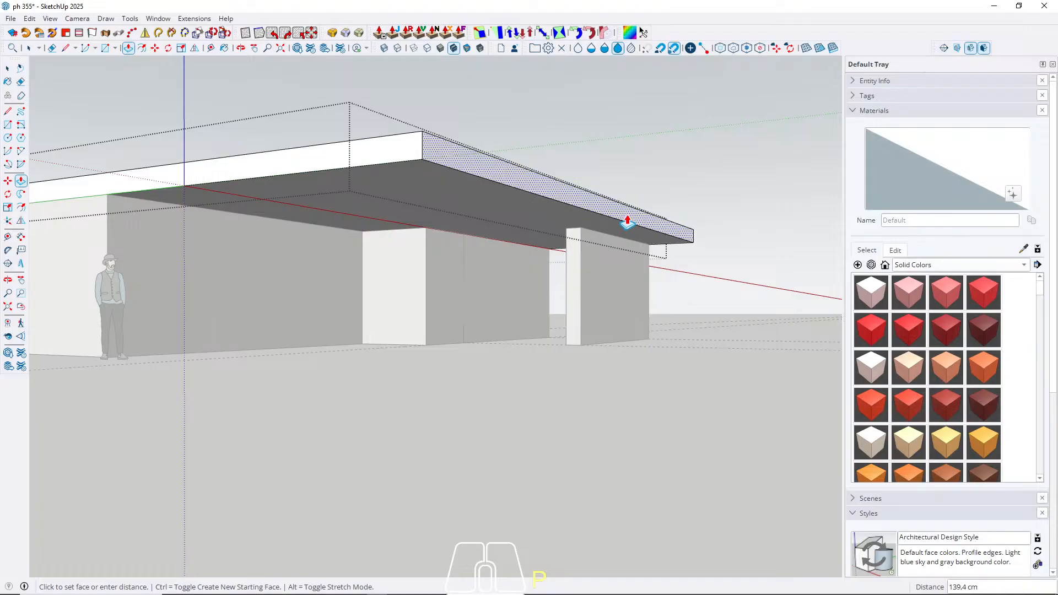
key("Return")
key("space")
middle_click_drag(623, 217, 416, 231)
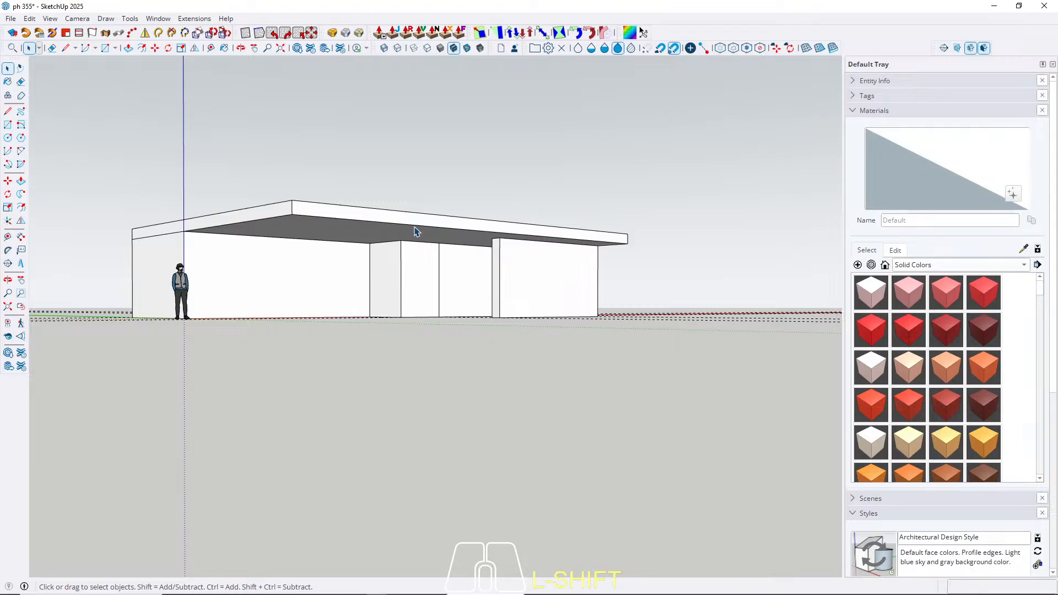
middle_click_drag(457, 227, 365, 235)
scroll(503, 255, "up", 3)
middle_click_drag(503, 254, 487, 296)
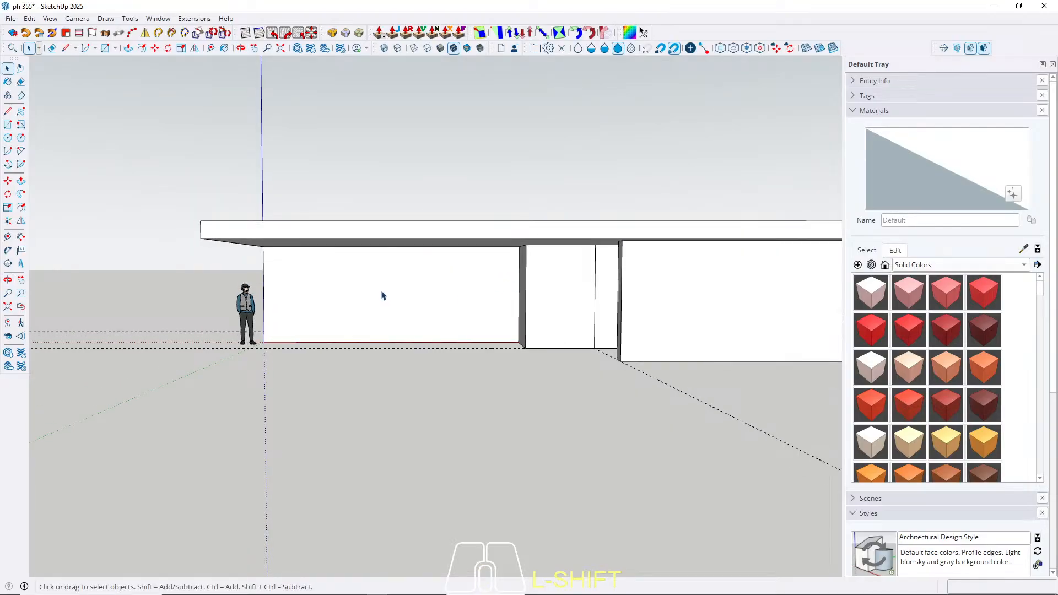
key("l")
left_click(263, 284)
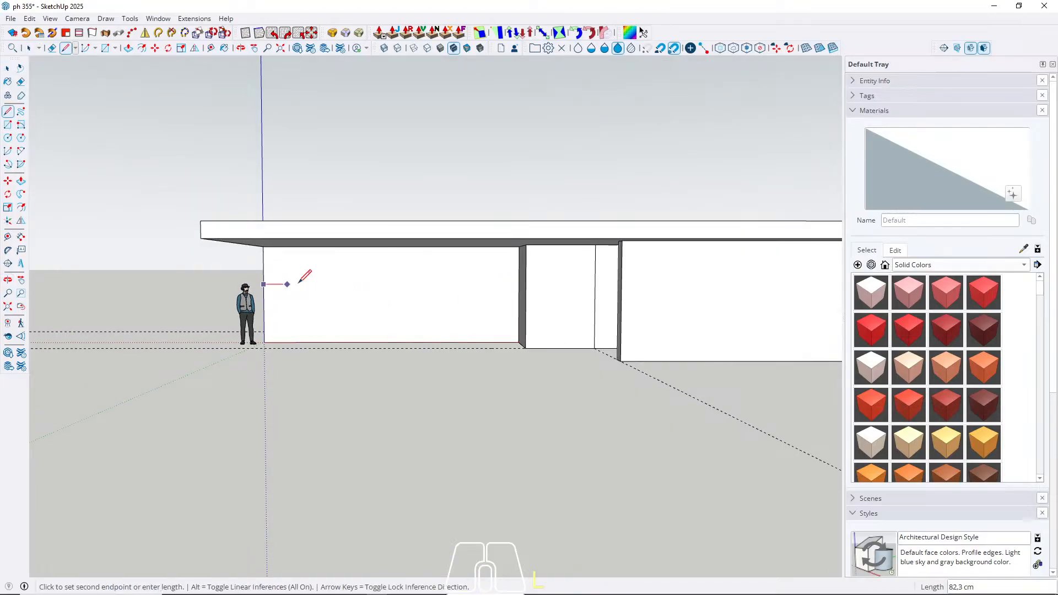
key("space")
Step: Place a vertical guide on the recessed facade, 200 cm from its corner with the projecting block
middle_click_drag(503, 295, 530, 297)
key("t")
left_click(518, 287)
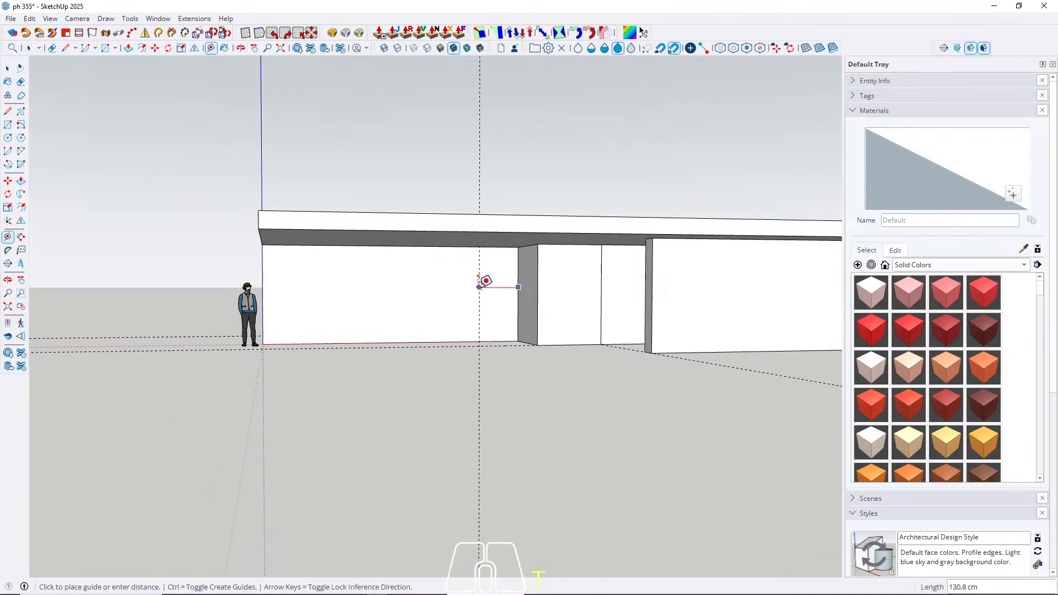
type("200")
key("Return")
key("space")
Step: Inside the roof slab group, copy the front face's vertical end edge 600 cm along the red axis to the vertical guide
middle_click_drag(472, 290, 597, 281)
middle_click_drag(472, 282, 385, 347)
left_click(247, 341)
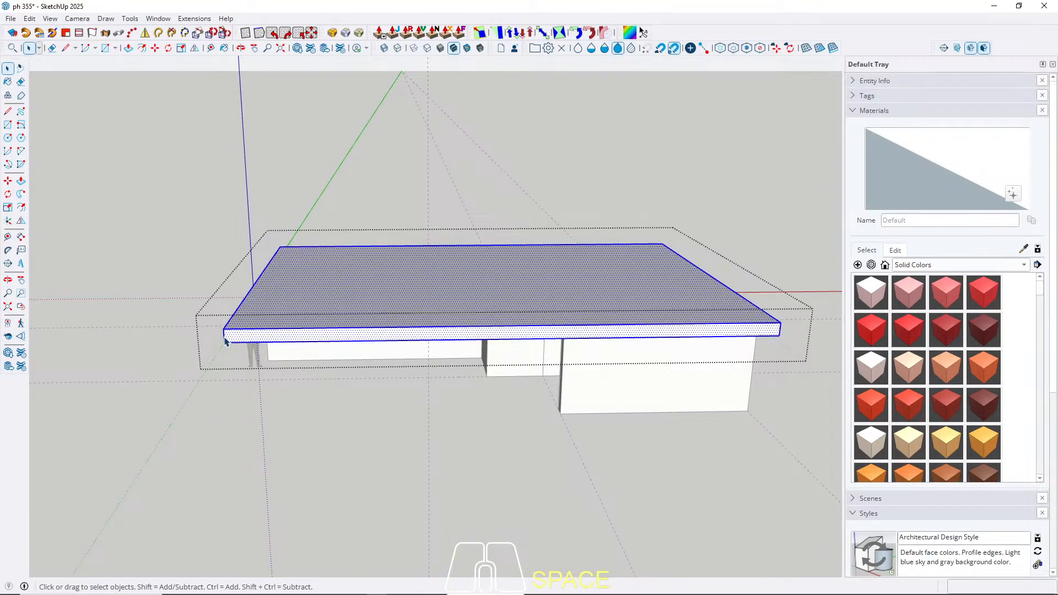
double_click(225, 342)
key("m")
key("ctrl")
left_click(224, 329)
key("Right")
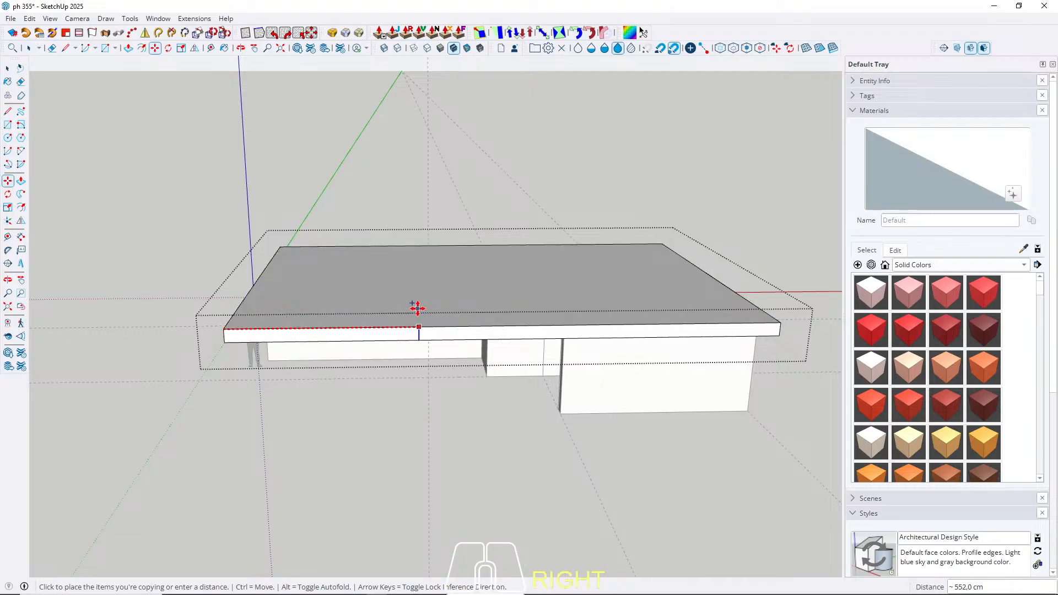
middle_click_drag(417, 307, 423, 224)
middle_click_drag(419, 280, 420, 300)
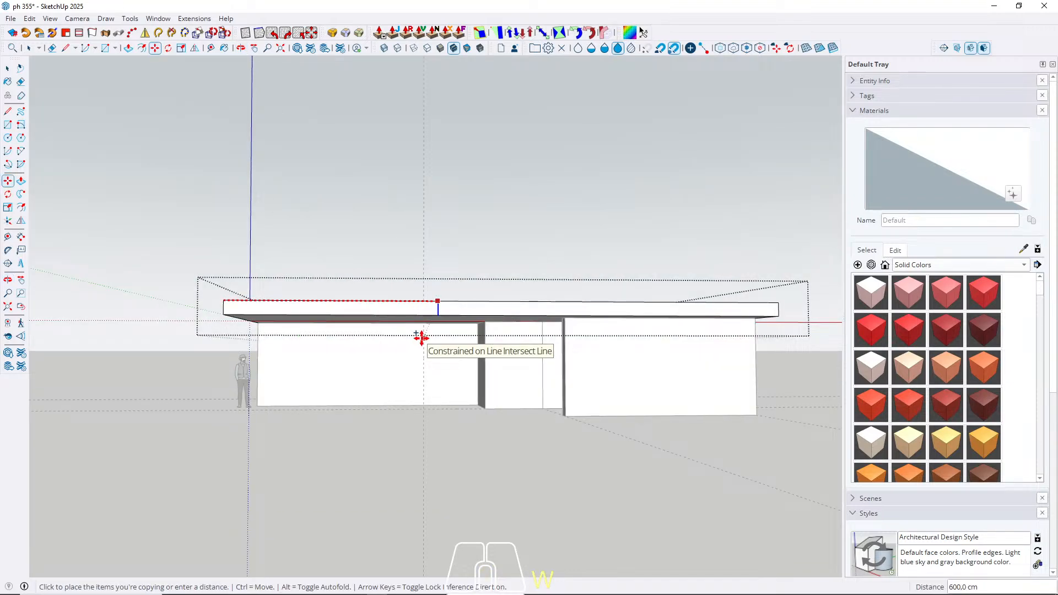
left_click(421, 337)
key("space")
Step: Push the roof front face on the figure's side of the new edge back about 200 cm, leaving the other section projecting
middle_click_drag(423, 342, 588, 351)
key("p")
left_click(568, 346)
middle_click_drag(509, 351, 610, 299)
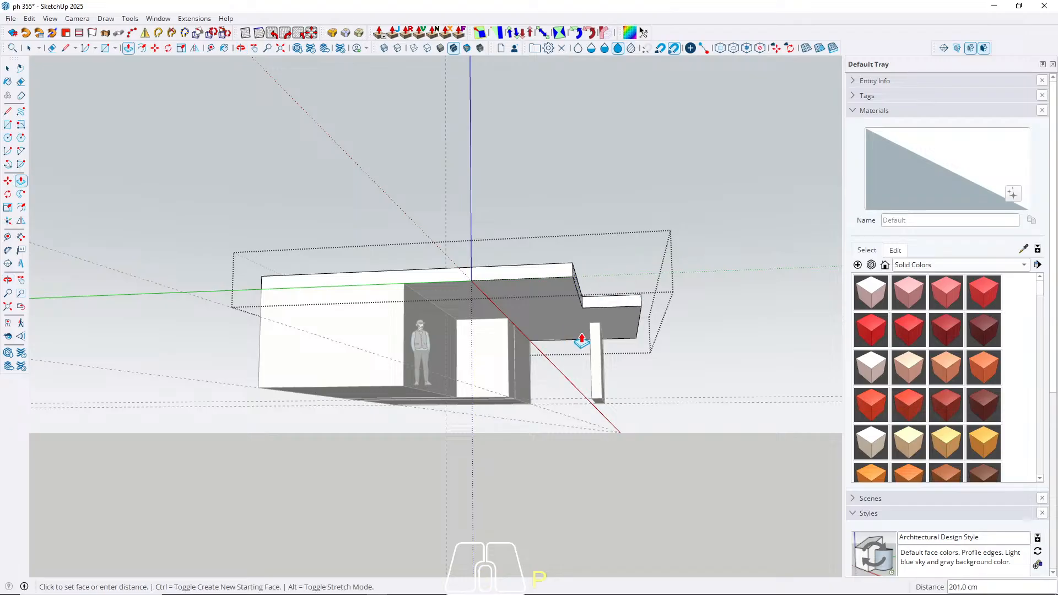
left_click(589, 323)
key("space")
middle_click_drag(587, 332, 336, 463)
middle_click_drag(415, 370, 431, 293)
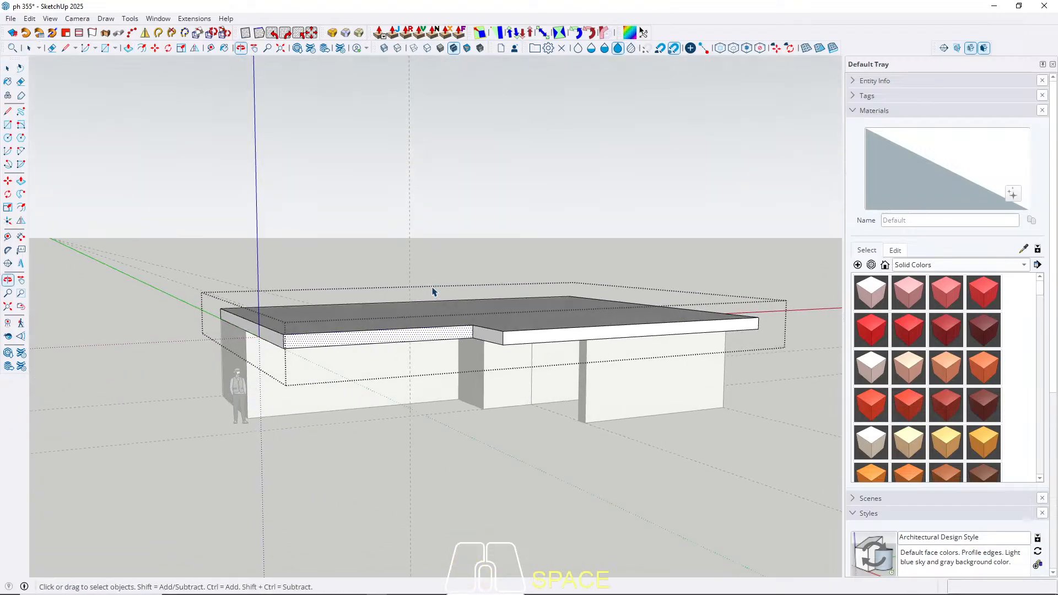
key("Escape")
Step: Draw a rectangle on the roof's top face from the projecting section's front corner to the roof's far side edge
middle_click_drag(409, 334, 481, 414)
scroll(423, 337, "up", 1)
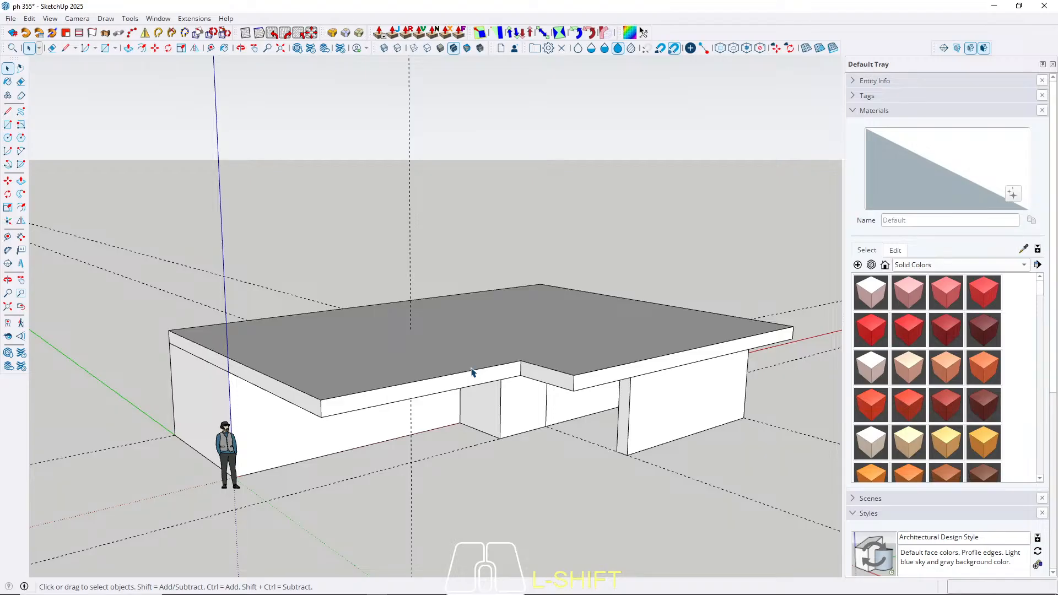
middle_click_drag(514, 346, 488, 362)
key("space")
key("r")
scroll(448, 360, "up", 2)
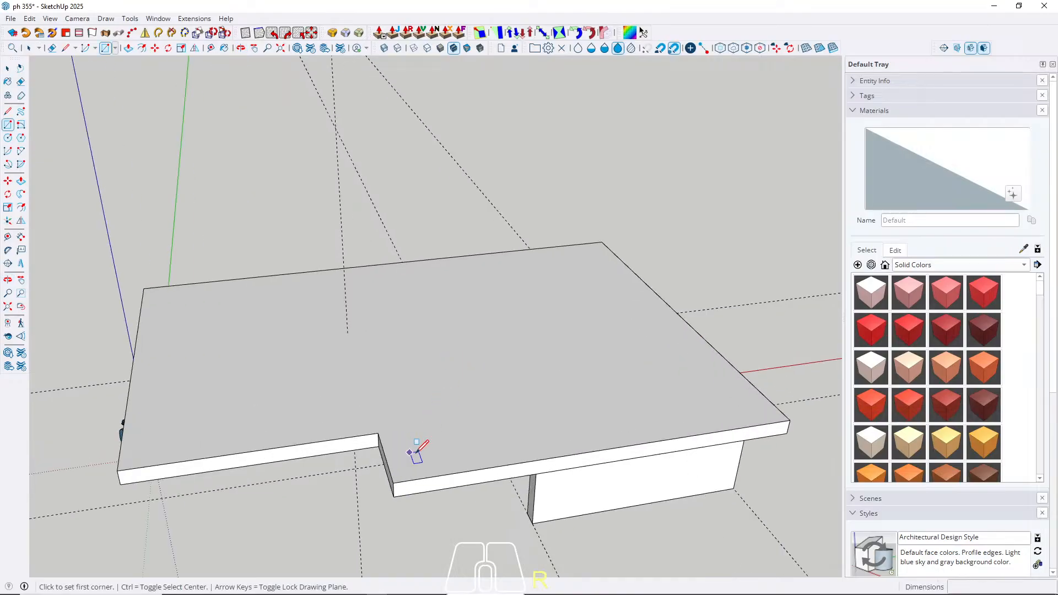
middle_click_drag(444, 439, 595, 342)
left_click(642, 374)
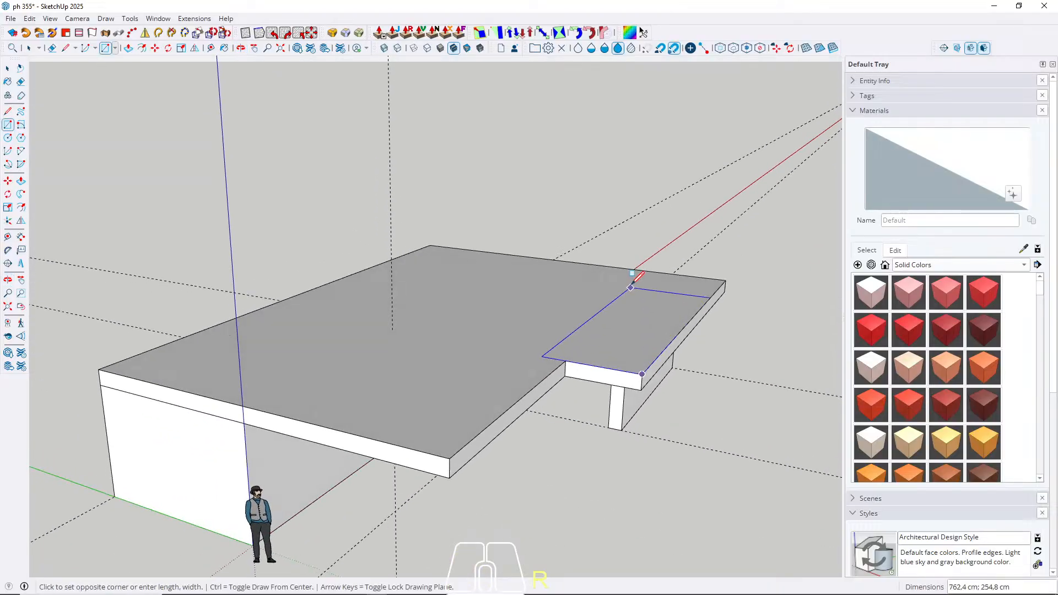
left_click(633, 268)
key("space")
middle_click_drag(630, 301, 563, 348)
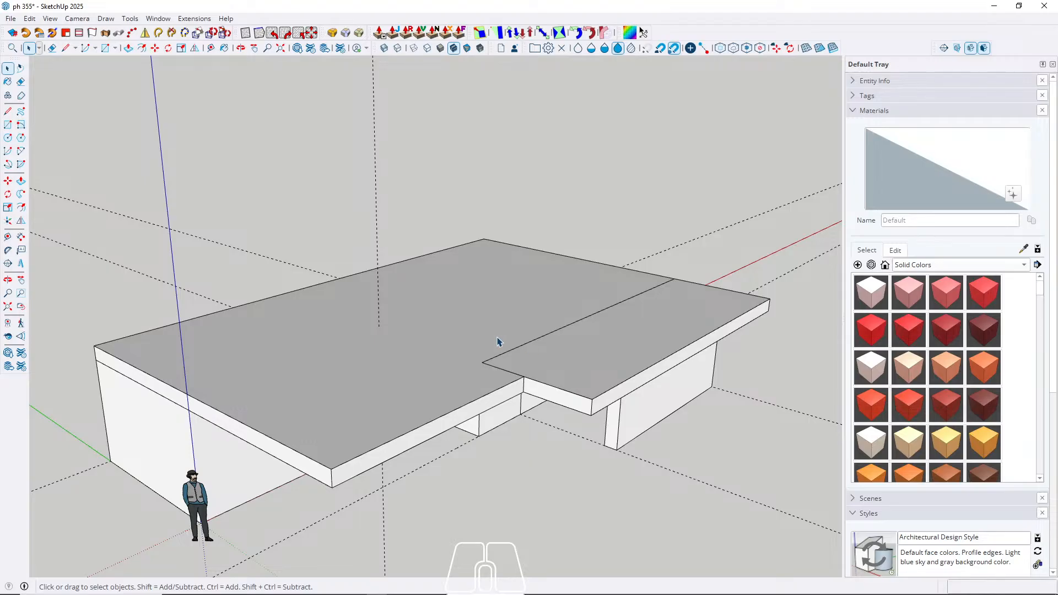
Step: Try to extrude the roof-top rectangle upward
middle_click_drag(577, 338, 578, 333)
key("p")
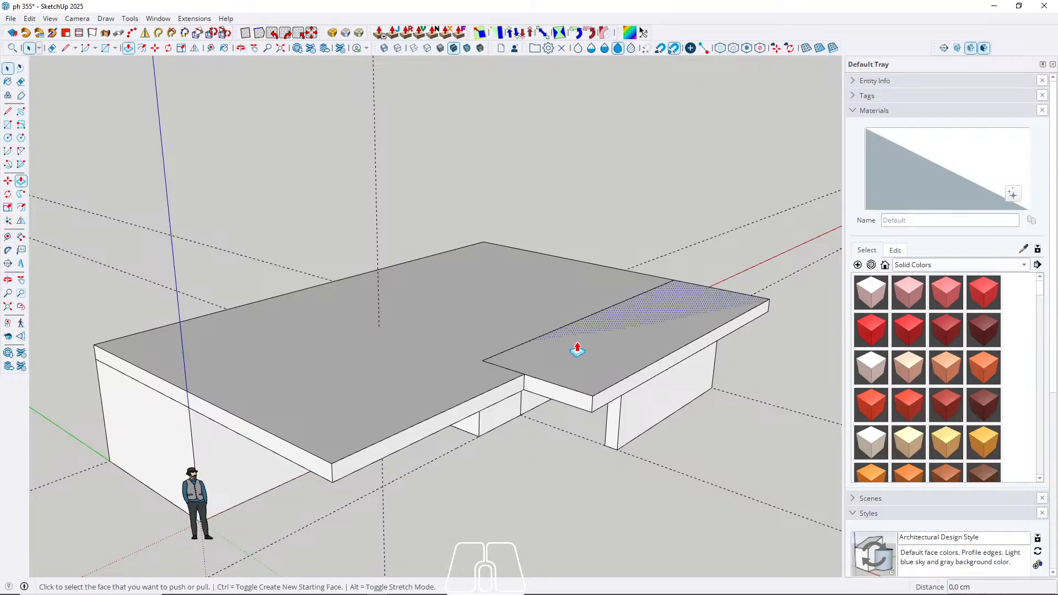
left_click(578, 349)
type("3")
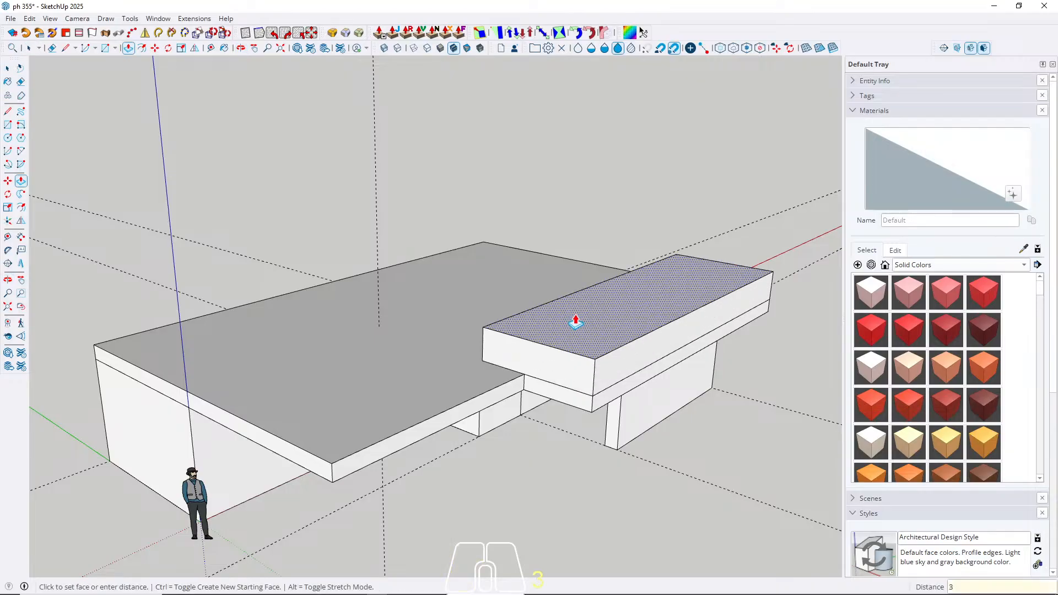
key("Return")
key("ctrl+z")
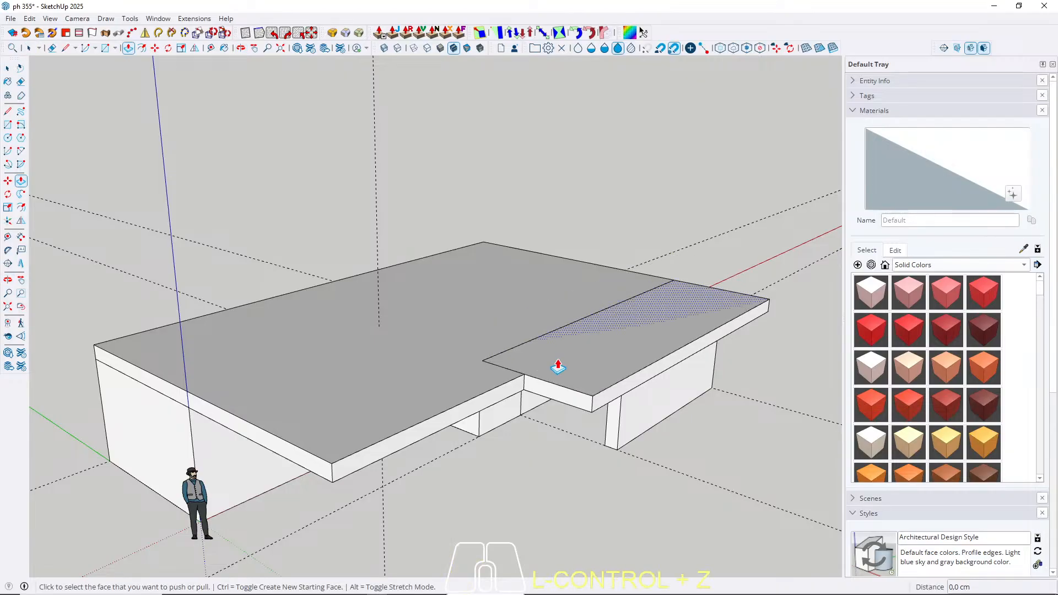
Step: Extrude the roof-top rectangle upward into a full-storey upper block
left_click(556, 322)
type("3")
key("Return")
key("space")
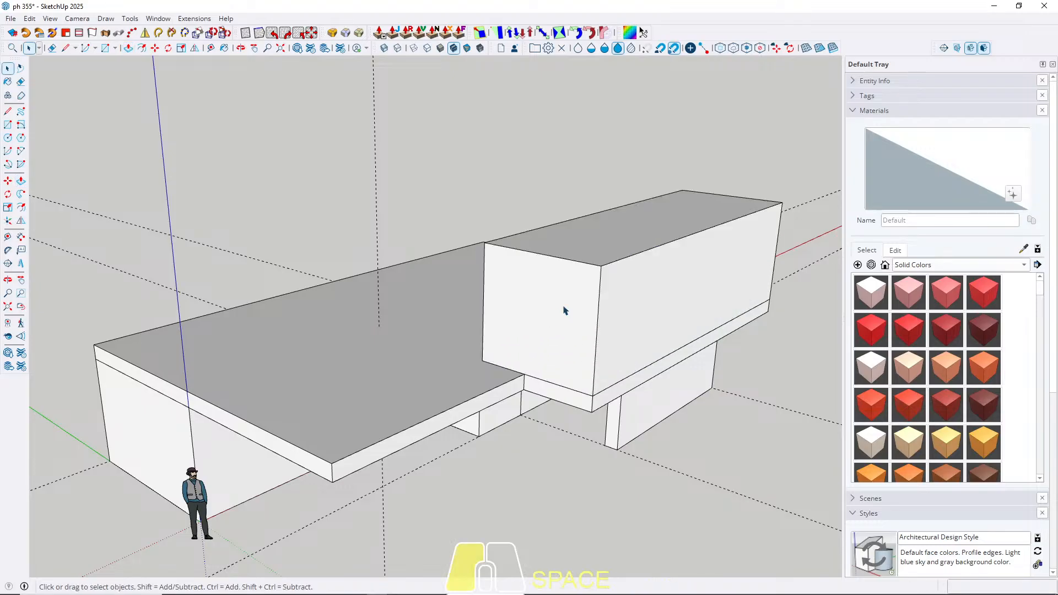
Step: Select the entire upper block and make it a group
triple_click(567, 306)
right_click(567, 298)
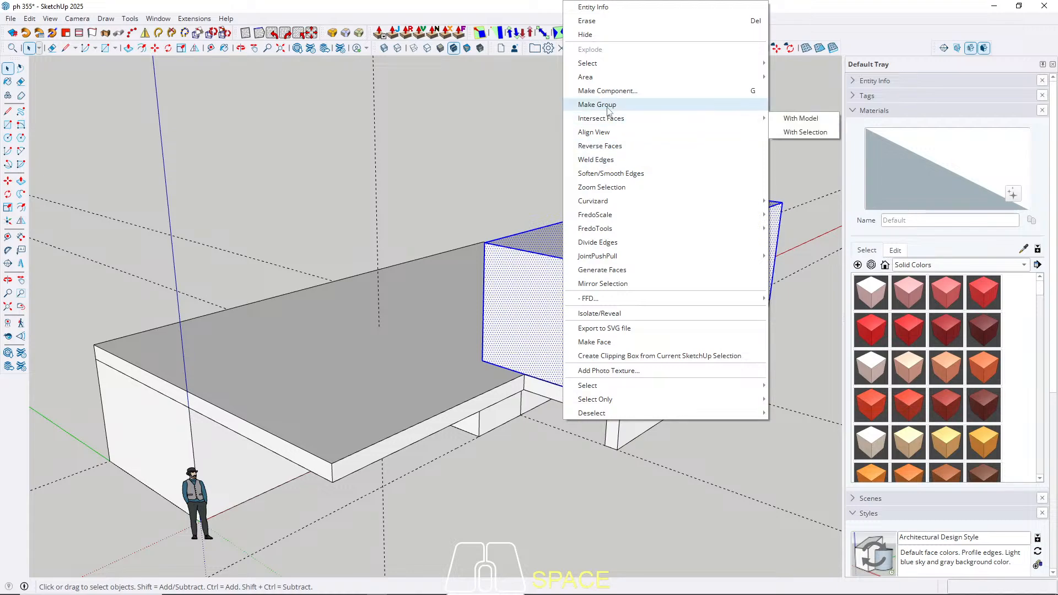
left_click(595, 104)
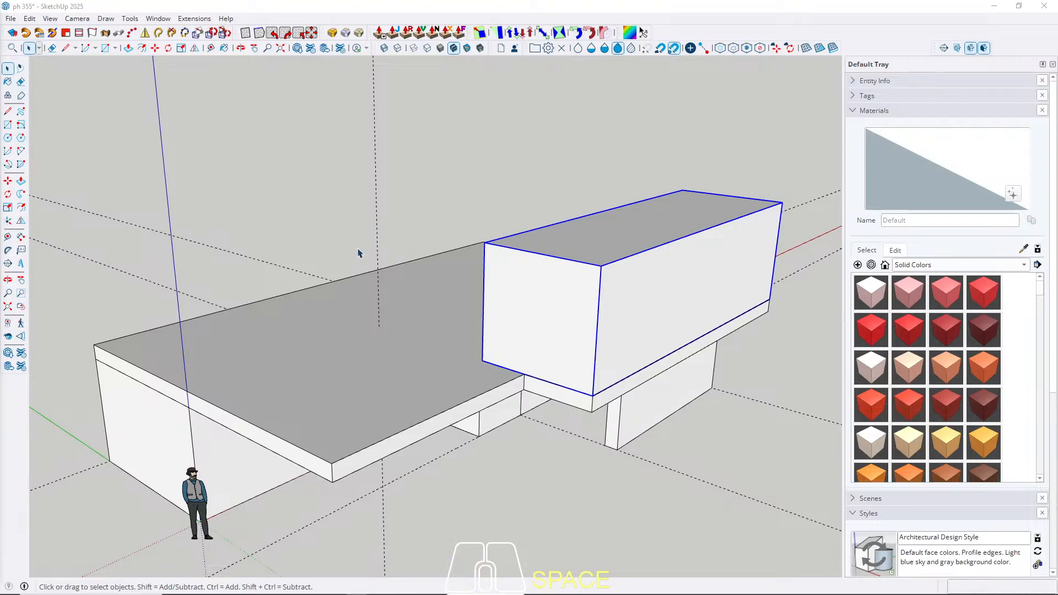
Step: Inside the upper block's group, extend its rear face backward by about 370 cm
middle_click_drag(448, 301, 680, 255)
left_click(523, 275)
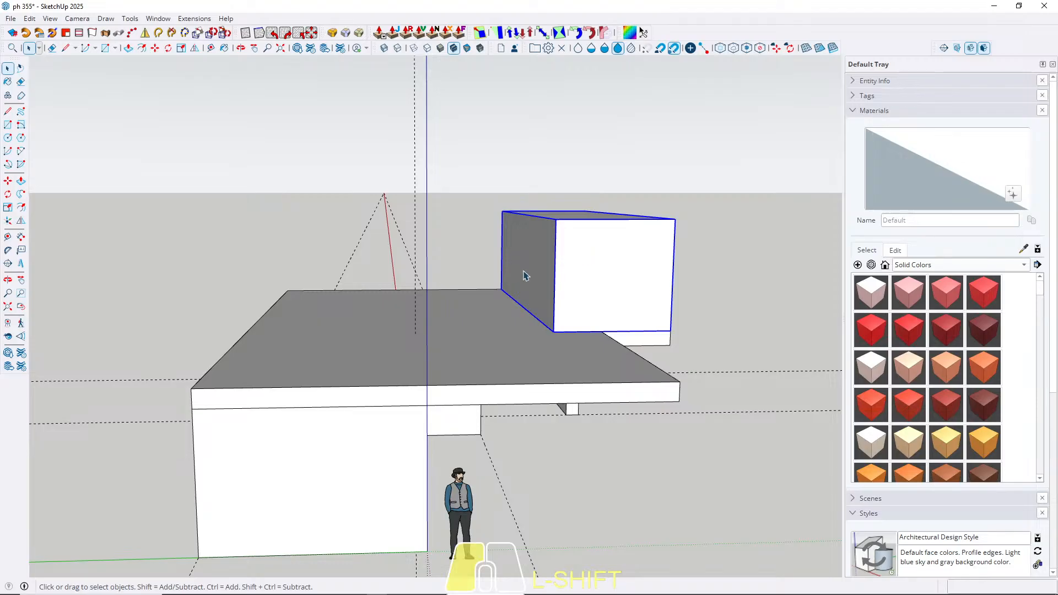
double_click(523, 275)
key("p")
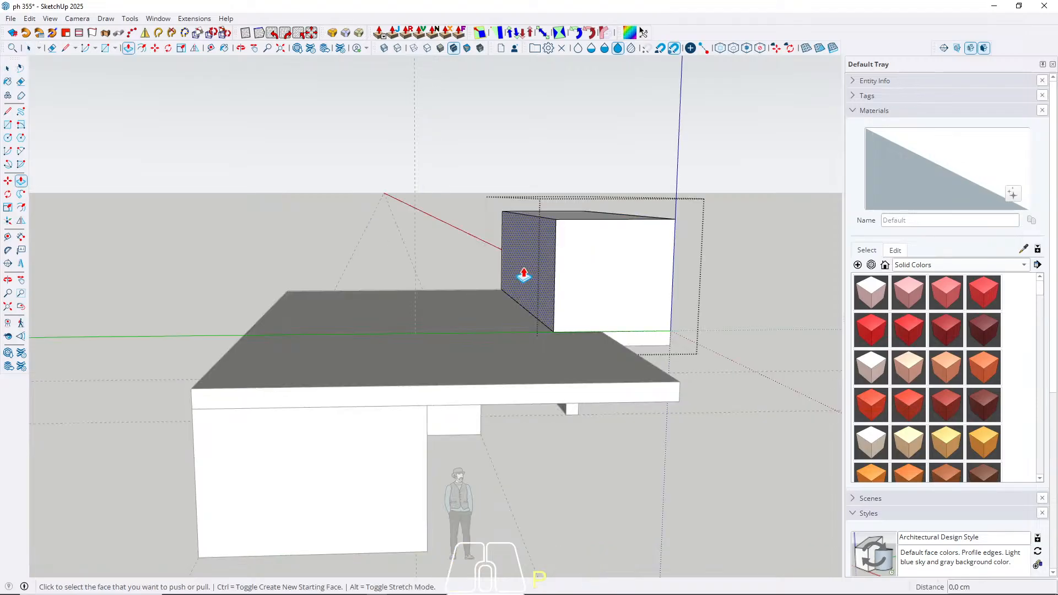
left_click(524, 275)
middle_click_drag(439, 309, 312, 346)
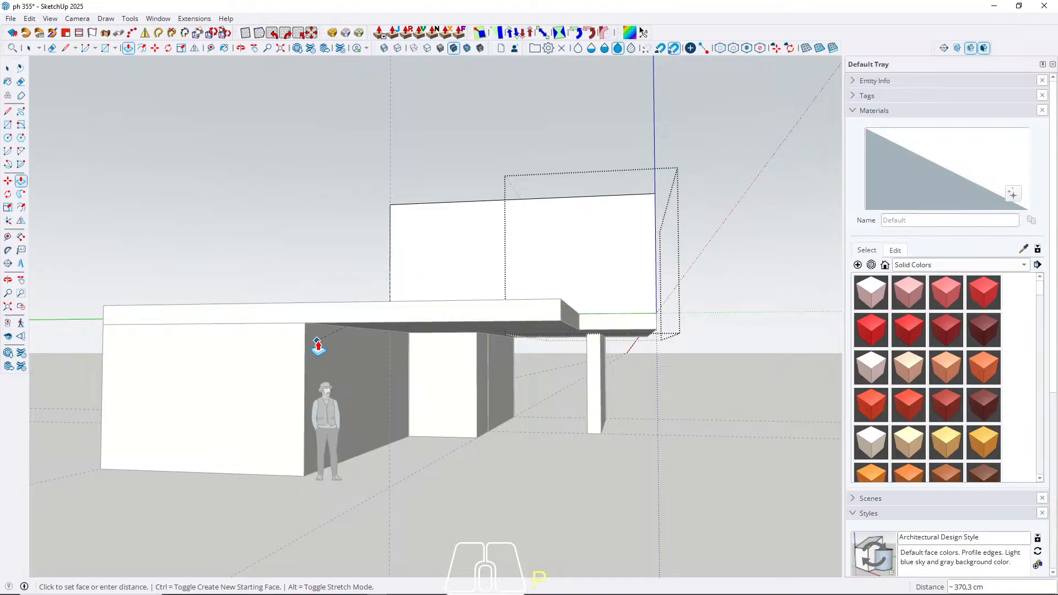
key("space")
middle_click_drag(342, 290, 328, 314)
key("Escape")
Step: Draw a rectangle on the roof slab covering the area behind the upper block
key("r")
left_click(245, 227)
left_click(414, 356)
key("space")
Step: Extrude the rear rectangle upward until it is level with the top of the front upper block
key("p")
left_click(359, 338)
left_click(527, 229)
middle_click_drag(545, 279, 196, 265)
middle_click_drag(377, 270, 445, 268)
left_click(349, 263)
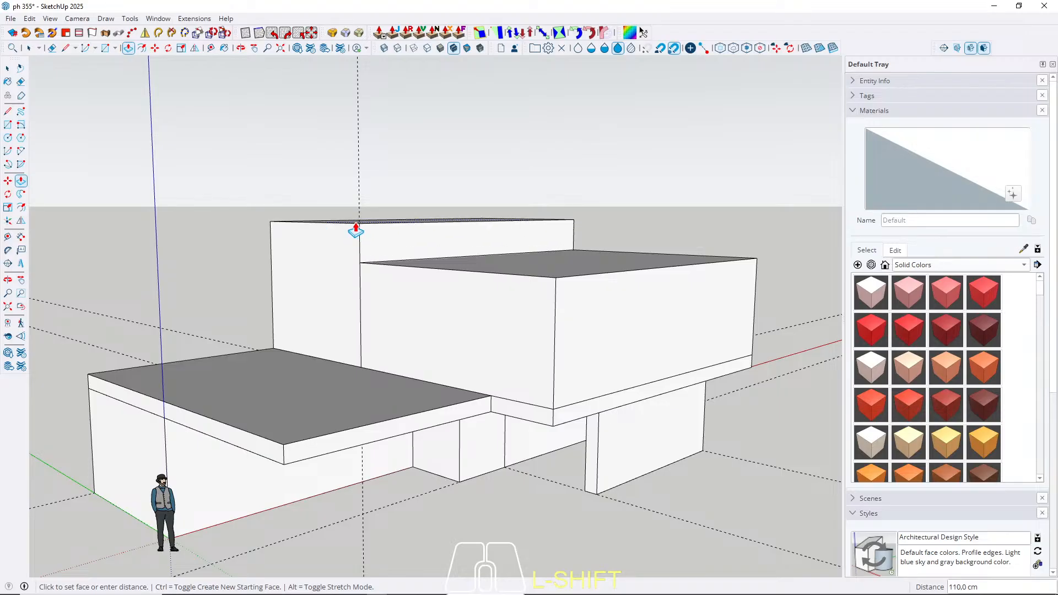
key("space")
Step: Select the entire rear upper block and make it a group
left_click(314, 284)
right_click(308, 288)
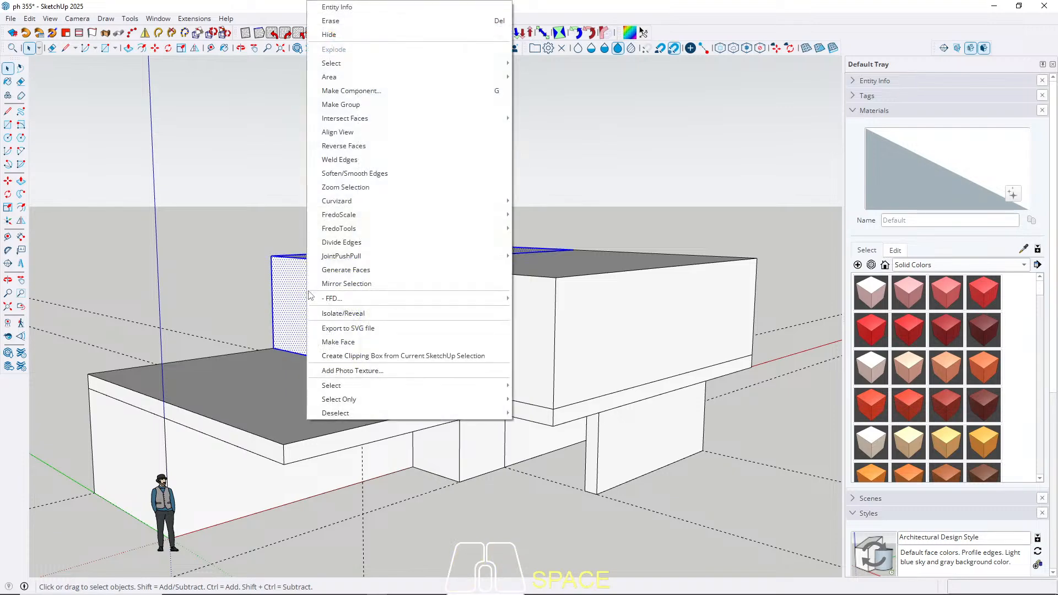
left_click(355, 108)
Step: Draw a rectangle covering the front upper block's top face from corner to opposite corner
middle_click_drag(554, 242, 511, 346)
key("r")
left_click(351, 280)
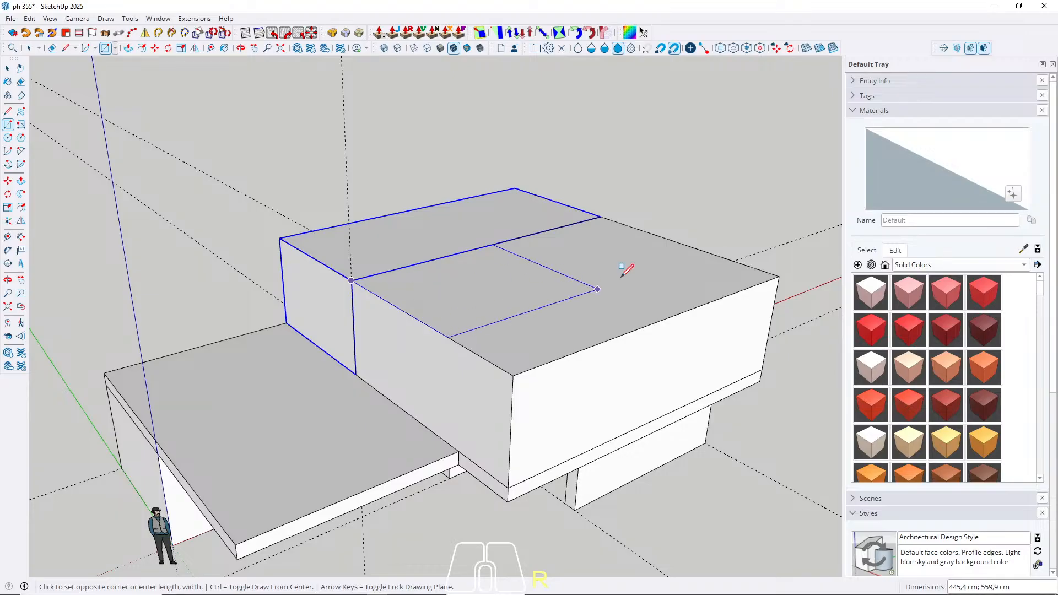
left_click(778, 276)
key("space")
Step: Extrude the rectangle on the front upper block upward into a thin roof slab
key("p")
left_click(524, 349)
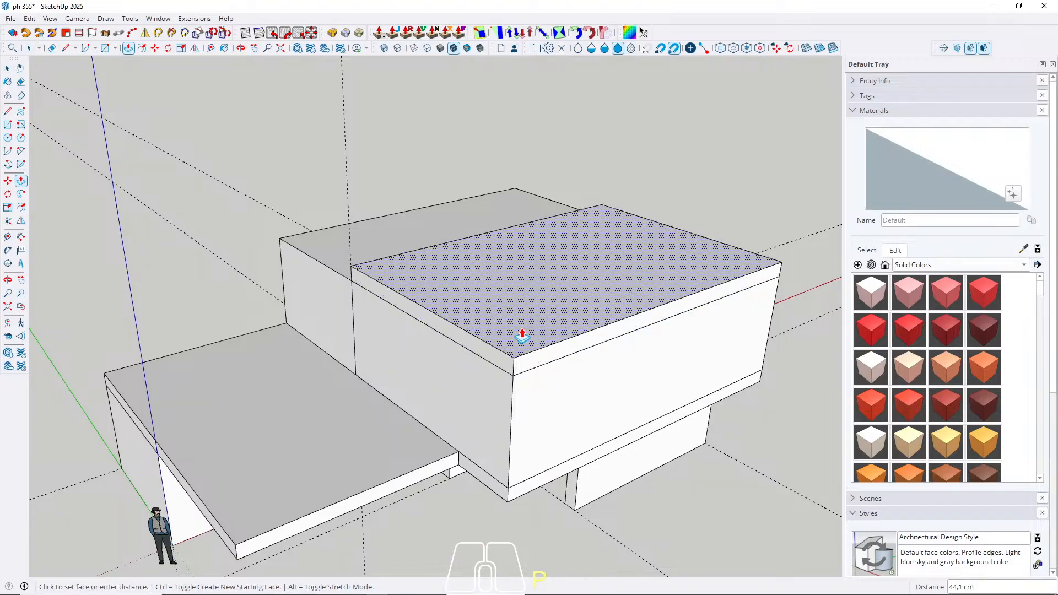
left_click(521, 333)
key("space")
middle_click_drag(515, 279, 569, 303)
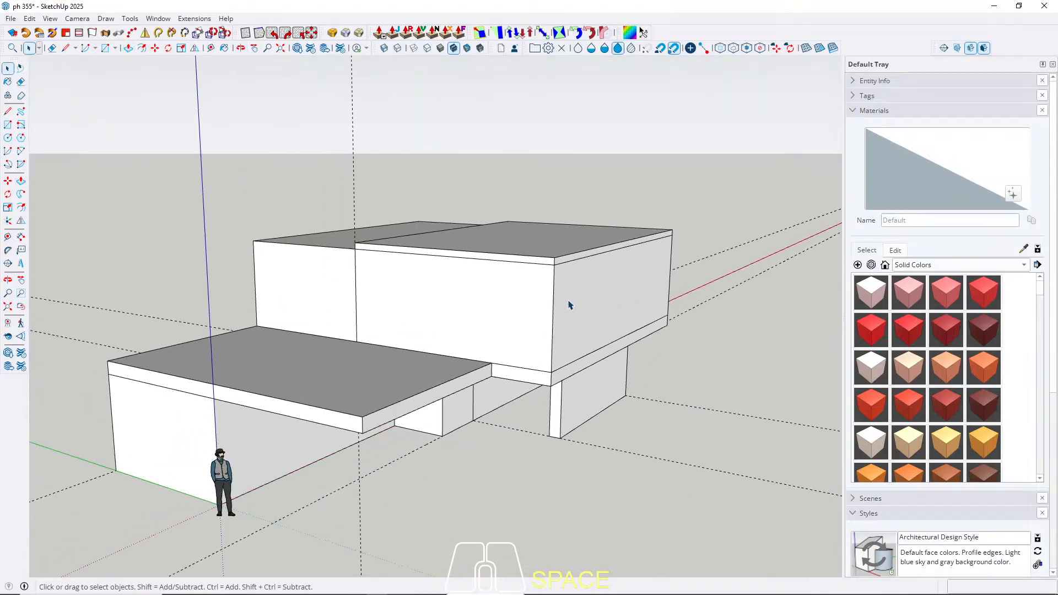
Step: Inside the front upper block's group, push its front face inward by 20 cm
double_click(576, 307)
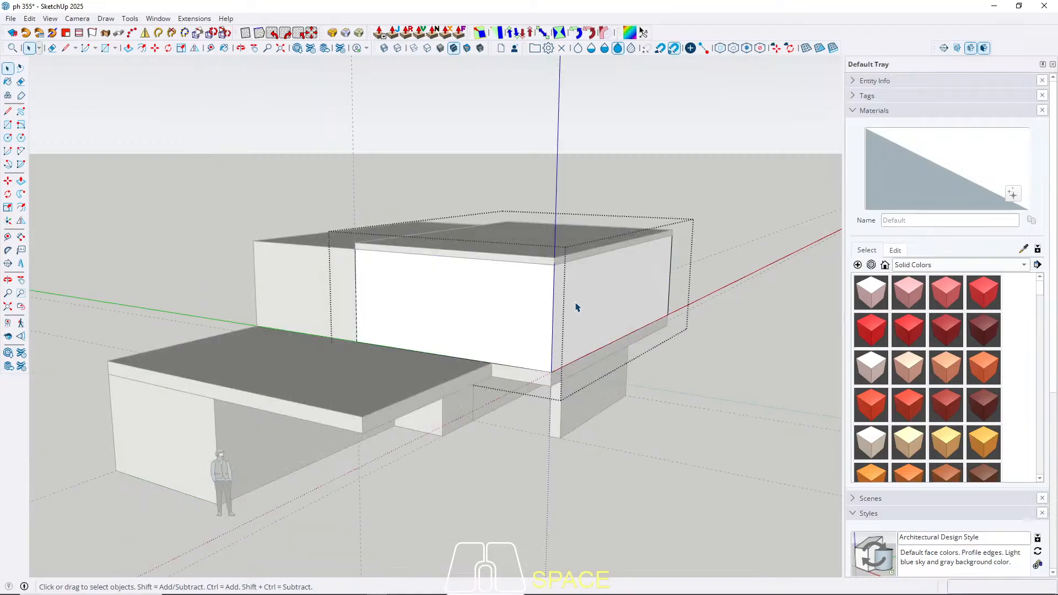
key("p")
left_click(576, 307)
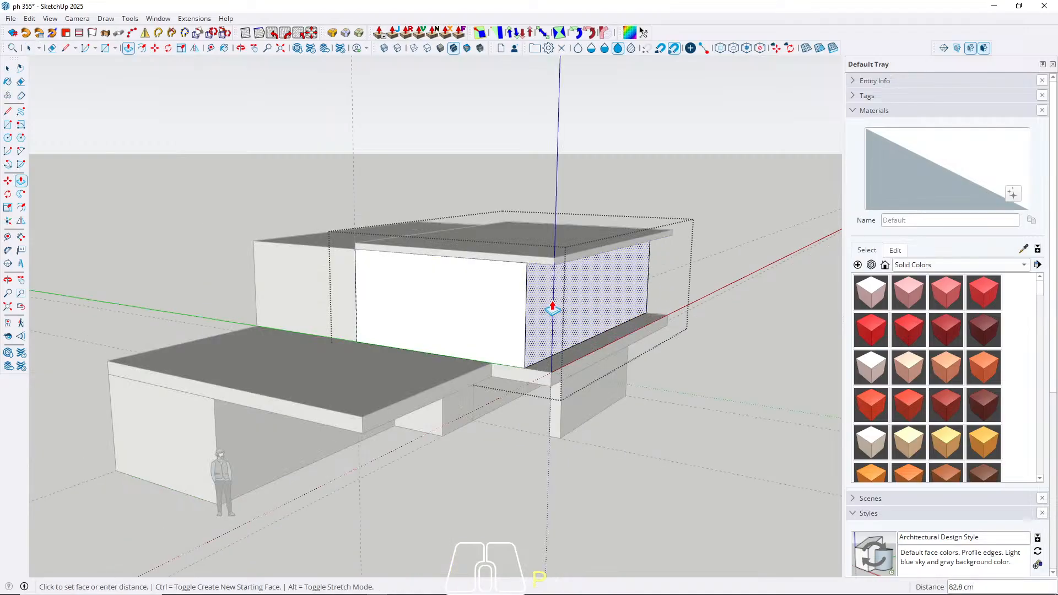
type("20")
key("Return")
key("space")
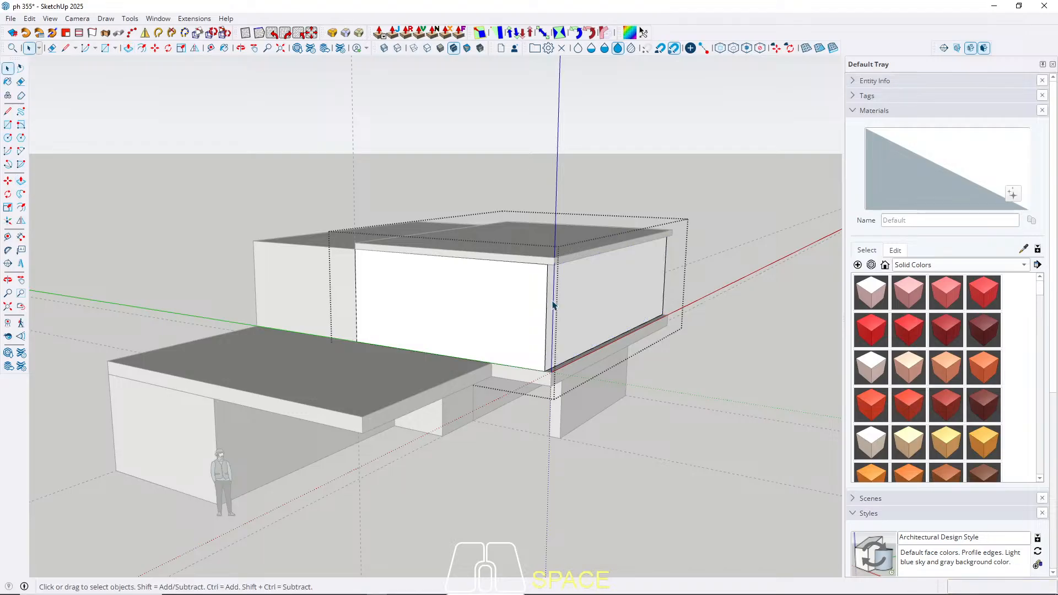
key("Escape")
Step: Select the entire thin roof slab on the front upper block and make it a group
middle_click_drag(557, 264, 593, 196)
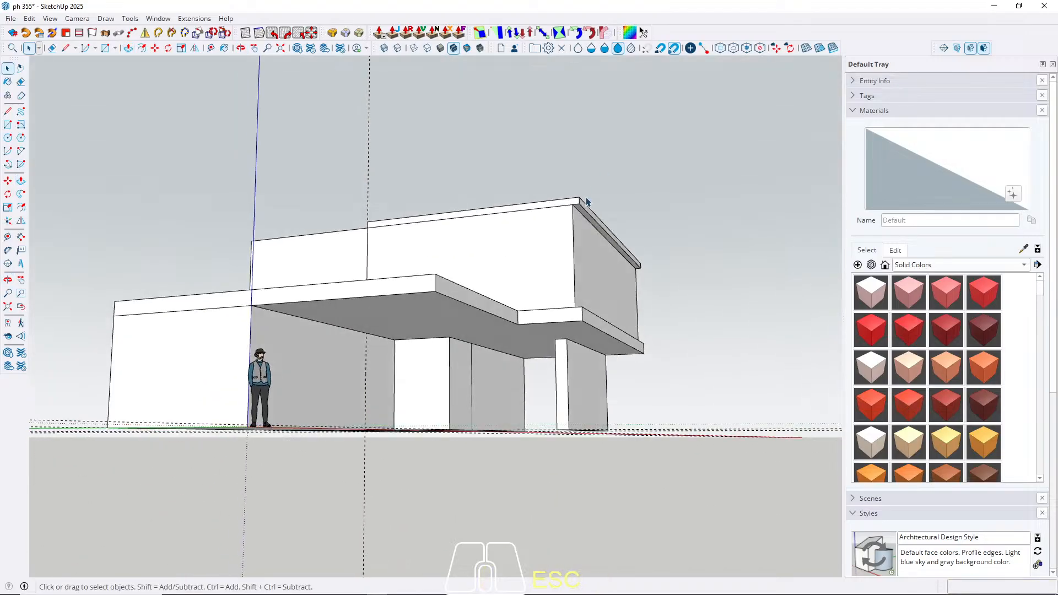
scroll(576, 212, "up", 5)
left_click(585, 213)
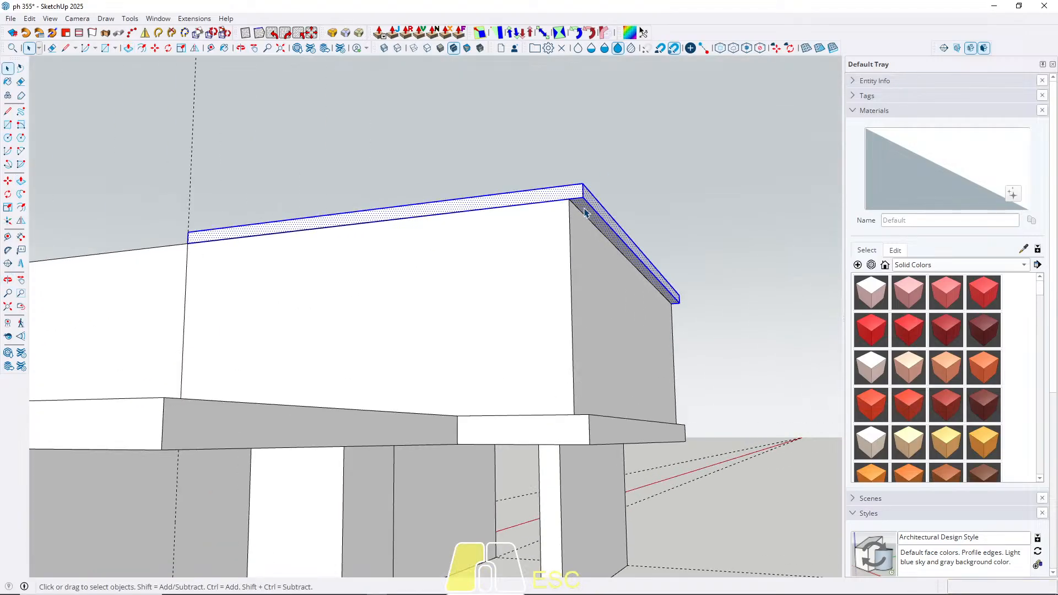
right_click(585, 214)
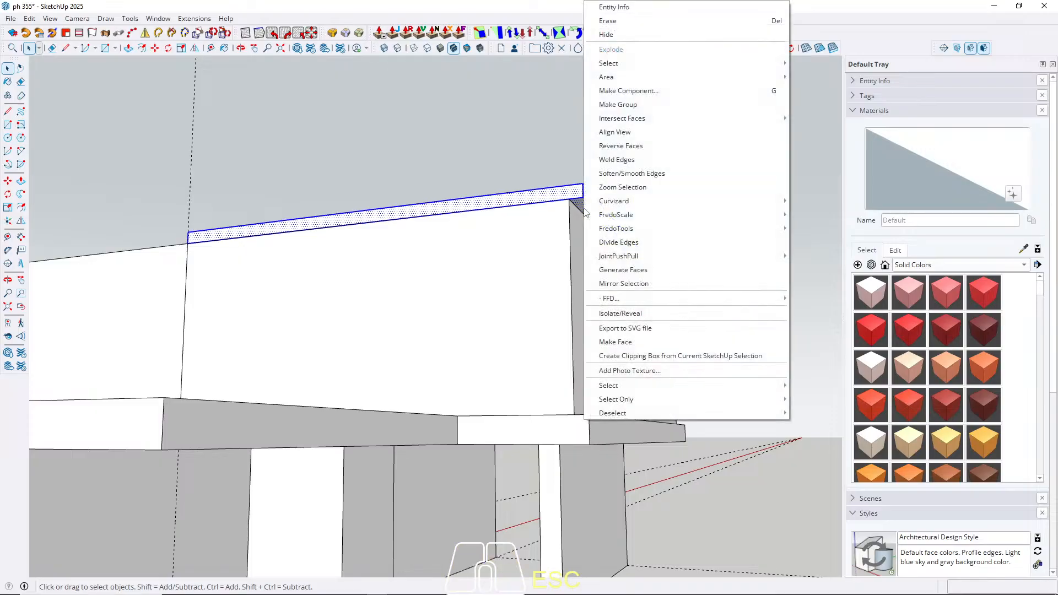
left_click(639, 104)
Step: Inside the upper roof slab group, pull the front overhang's underside strip down to the top of the lower slab
scroll(569, 212, "up", 4)
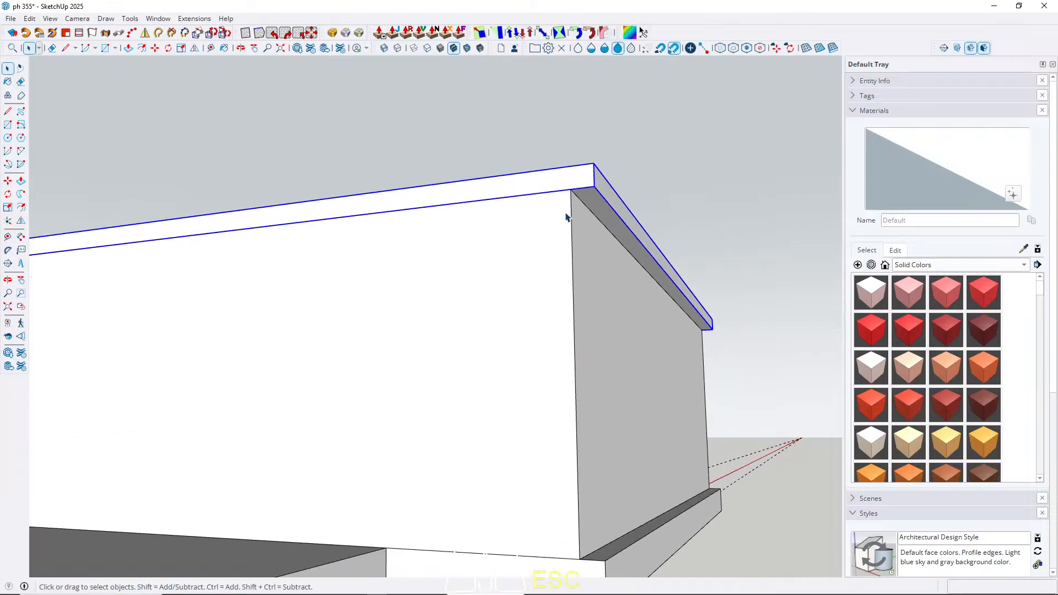
double_click(597, 197)
left_click(597, 197)
key("m")
key("space")
key("p")
left_click(584, 204)
middle_click_drag(592, 498, 590, 444, "shift")
left_click(590, 476)
key("space")
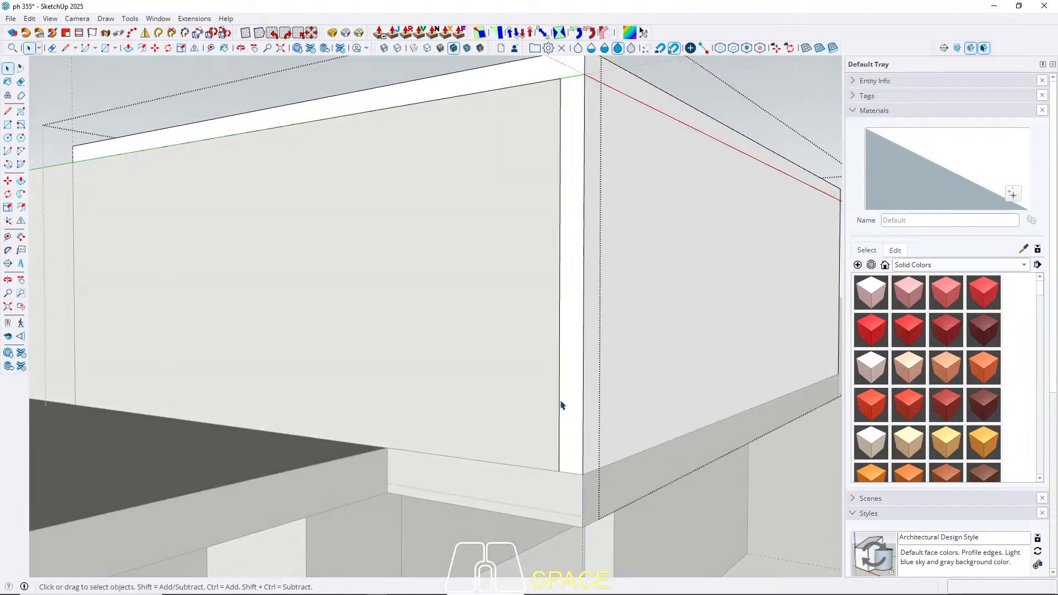
key("Escape")
scroll(397, 411, "down", 3)
scroll(397, 413, "down", 2)
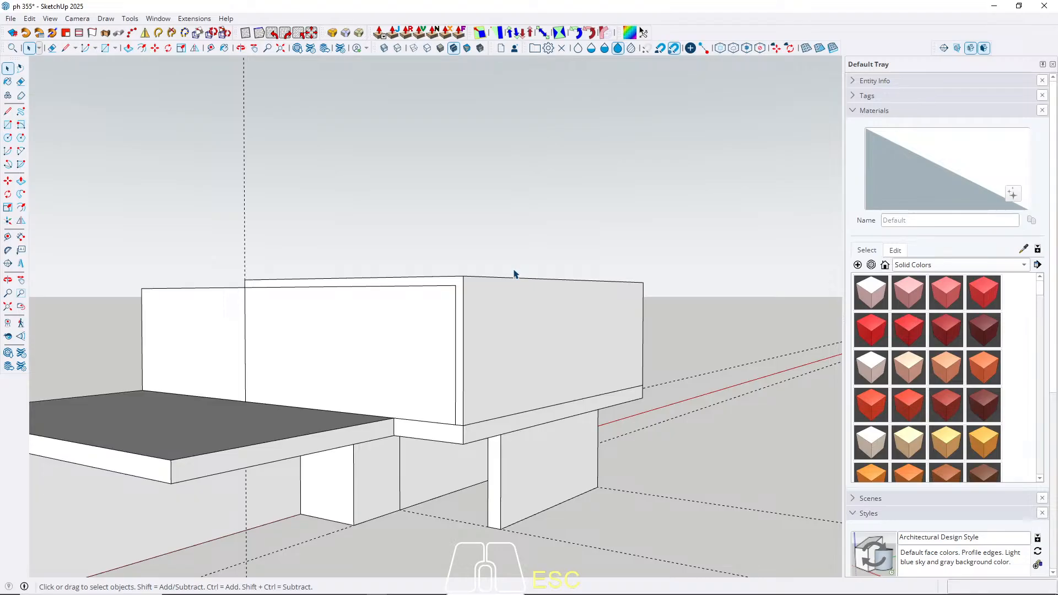
middle_click_drag(282, 351, 398, 412)
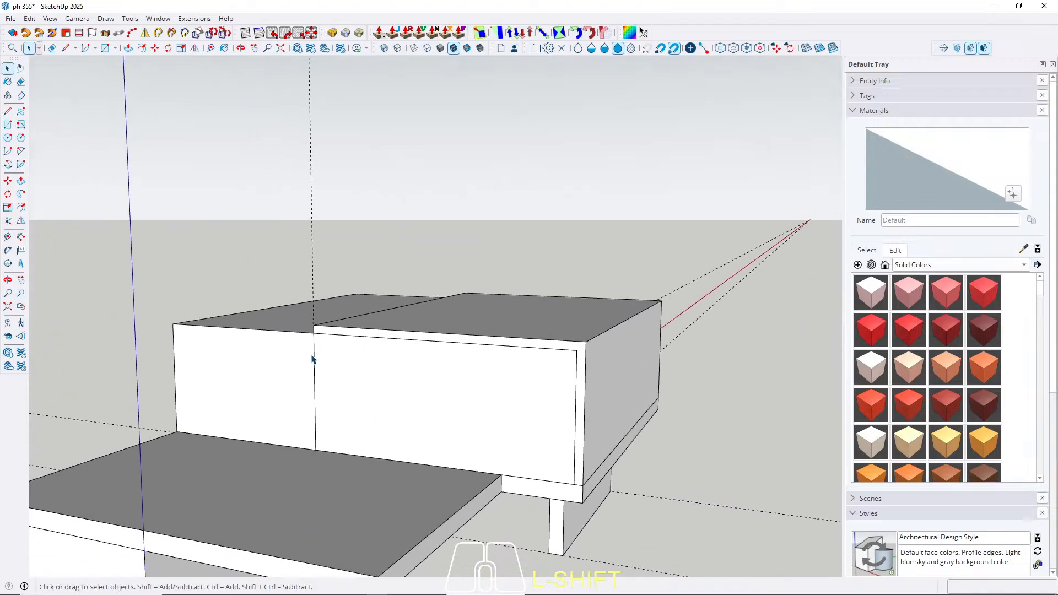
Step: Inside the rear upper block's group, pull its top face up by 20 cm to the roof slab's level
middle_click_drag(304, 352, 236, 383)
double_click(259, 326)
key("p")
left_click(260, 325)
type("20")
key("Return")
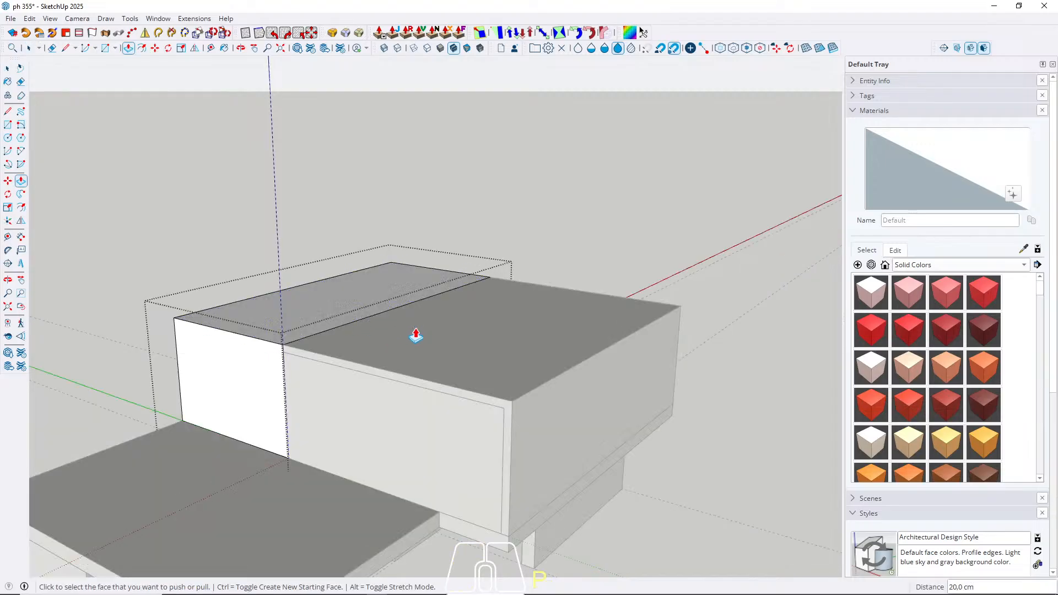
Step: Raise the rear upper block's top face about 150 cm above the neighbouring roof slab and close the group
scroll(245, 371, "up", 2)
mouse_move(300, 323)
middle_mouse_down()
mouse_move(330, 335)
mouse_move(427, 299)
mouse_move(367, 346)
middle_mouse_up()
middle_click_drag(375, 300, 305, 299)
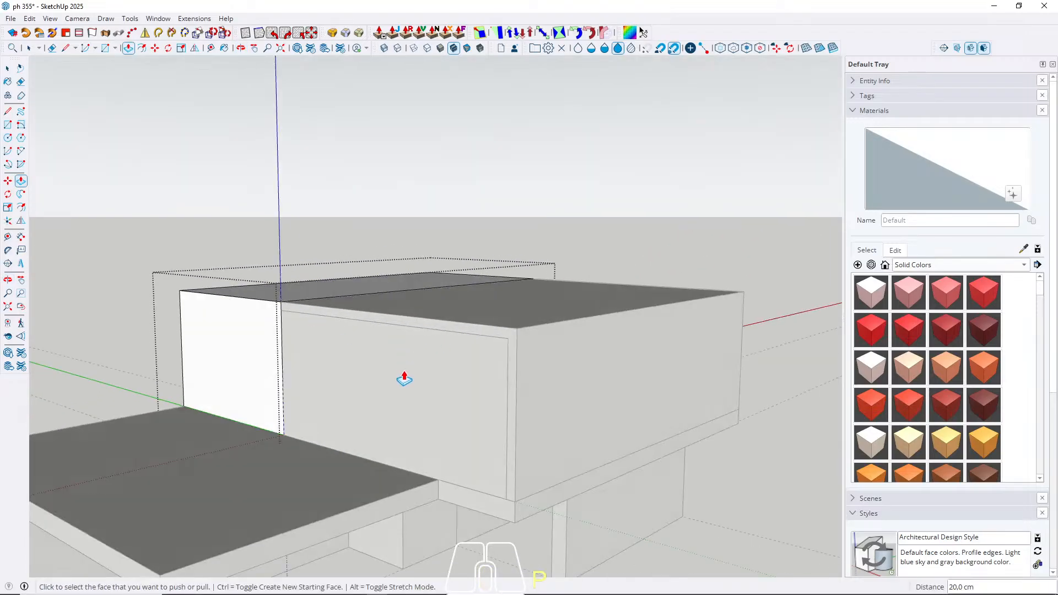
middle_click_drag(288, 330, 364, 362)
scroll(367, 308, "down", 2)
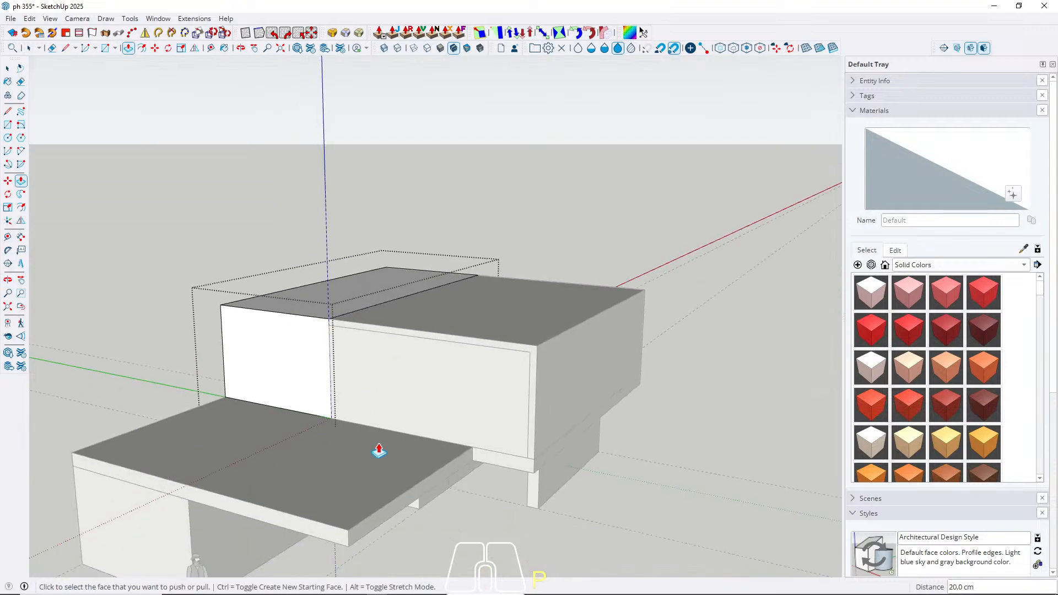
scroll(376, 438, "up", 1)
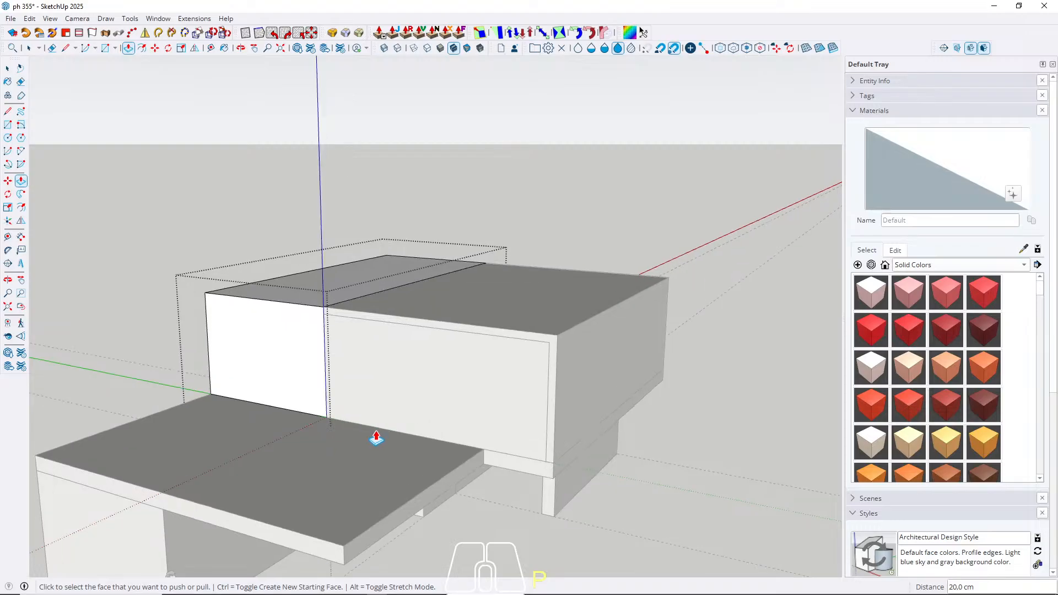
left_click(301, 299)
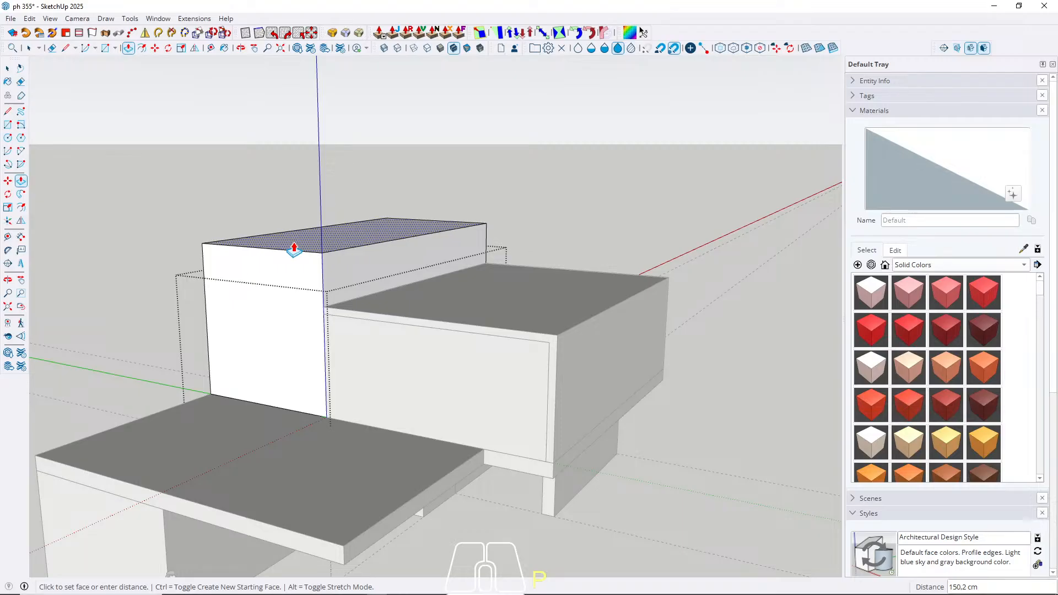
type("1")
key("Return")
key("space")
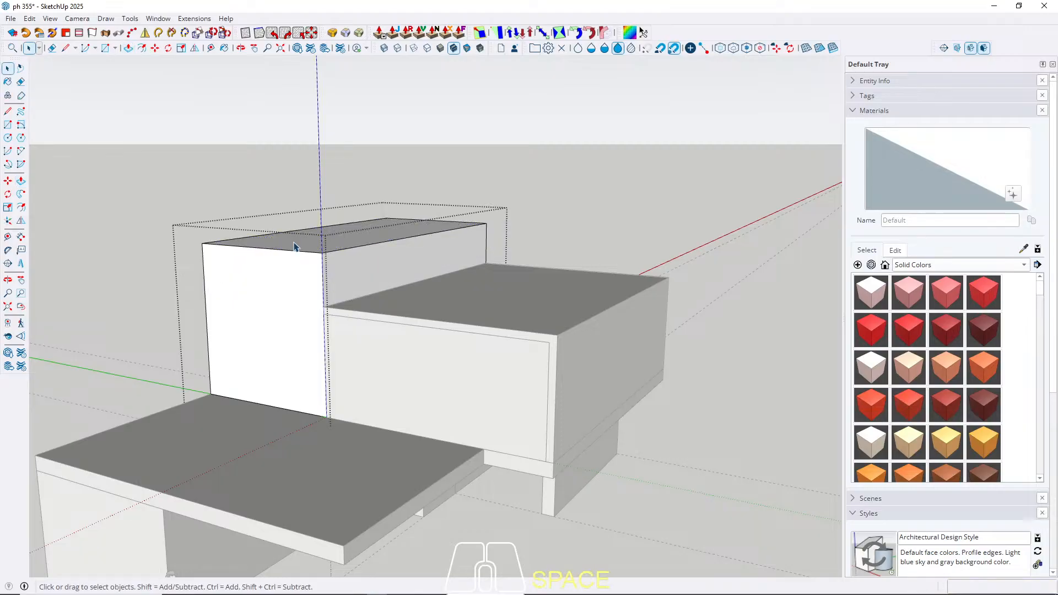
key("Escape")
Step: Inside the taller upper block's group, pull its front face forward by 200 cm over the terrace slab
scroll(342, 250, "down", 3)
middle_click_drag(377, 337, 321, 295)
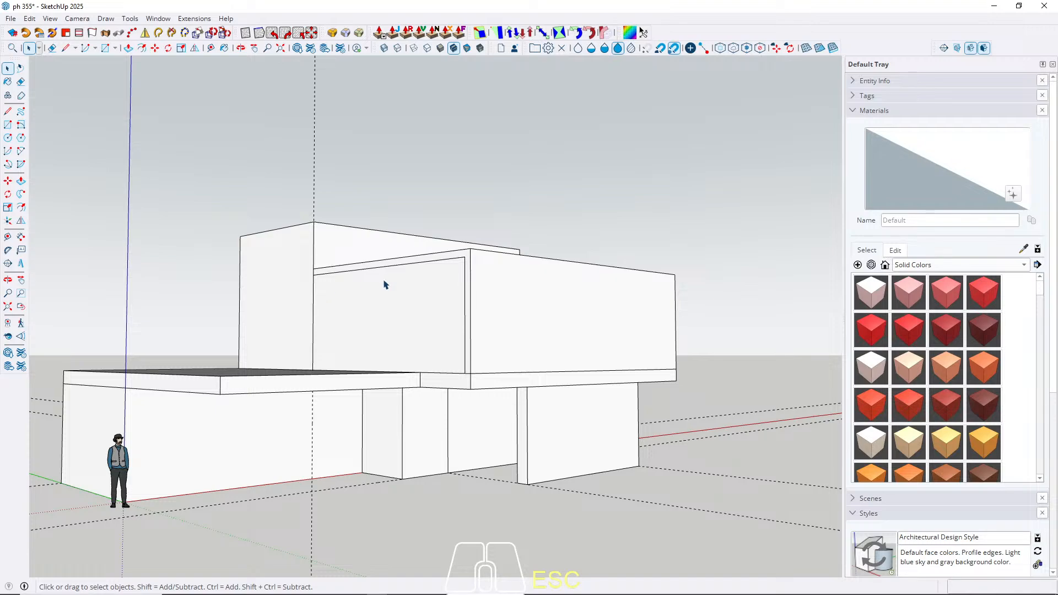
middle_click_drag(408, 313, 361, 361)
scroll(449, 293, "up", 2)
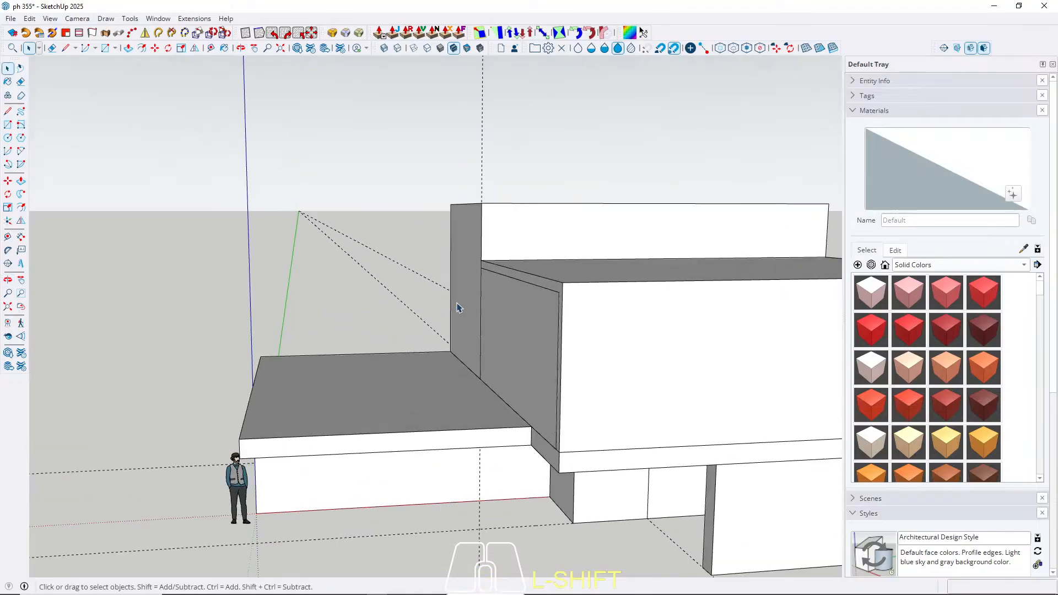
scroll(465, 307, "up", 2)
key("p")
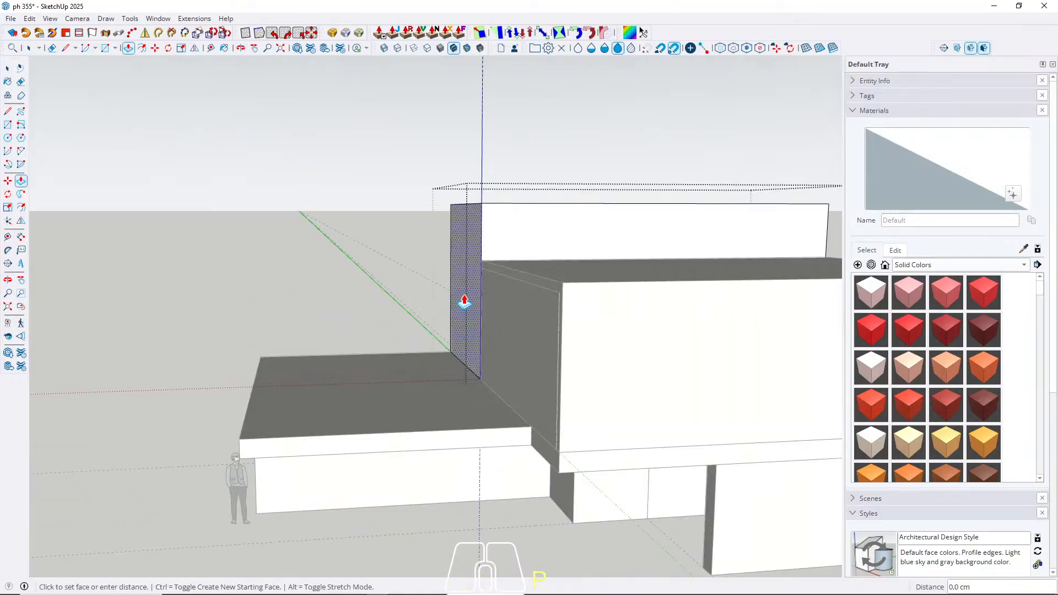
left_click(464, 303)
type("2")
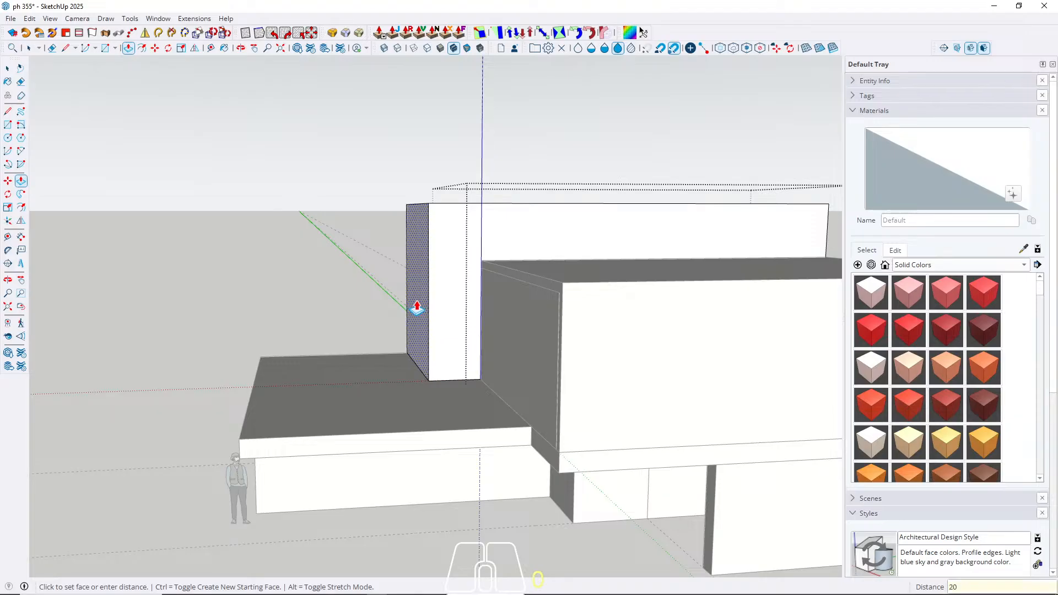
type("0")
key("Return")
key("space")
middle_click_drag(412, 331, 489, 328)
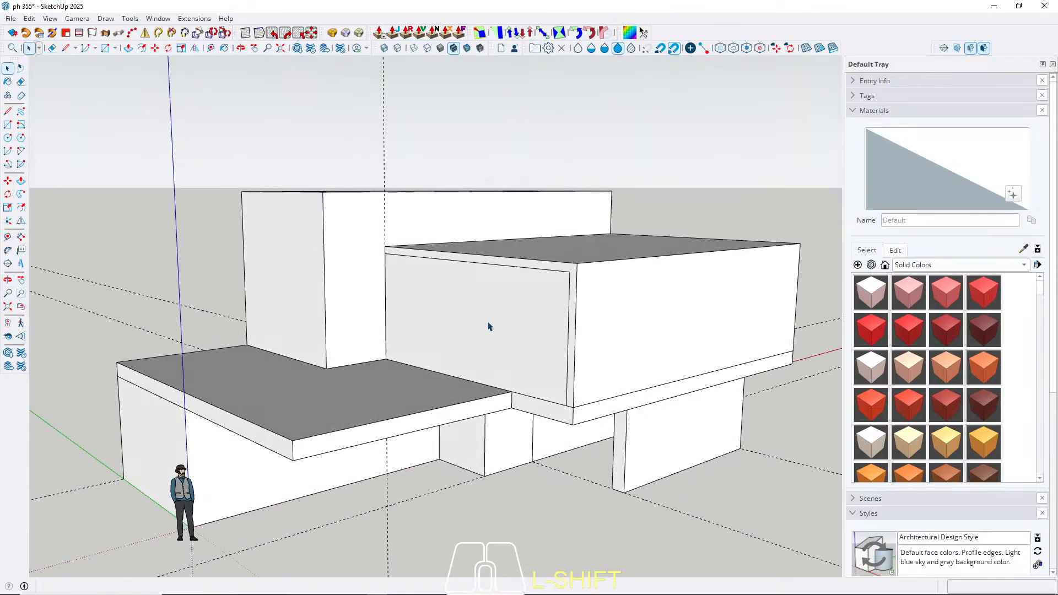
Step: Push the framed front face of the lower upper-floor block inward by 150 cm to form a recess, and close its group
double_click(428, 334)
key("p")
left_click(418, 328)
type("15")
key("Return")
key("space")
key("Escape")
scroll(433, 323, "down", 3)
middle_click_drag(430, 312, 397, 231)
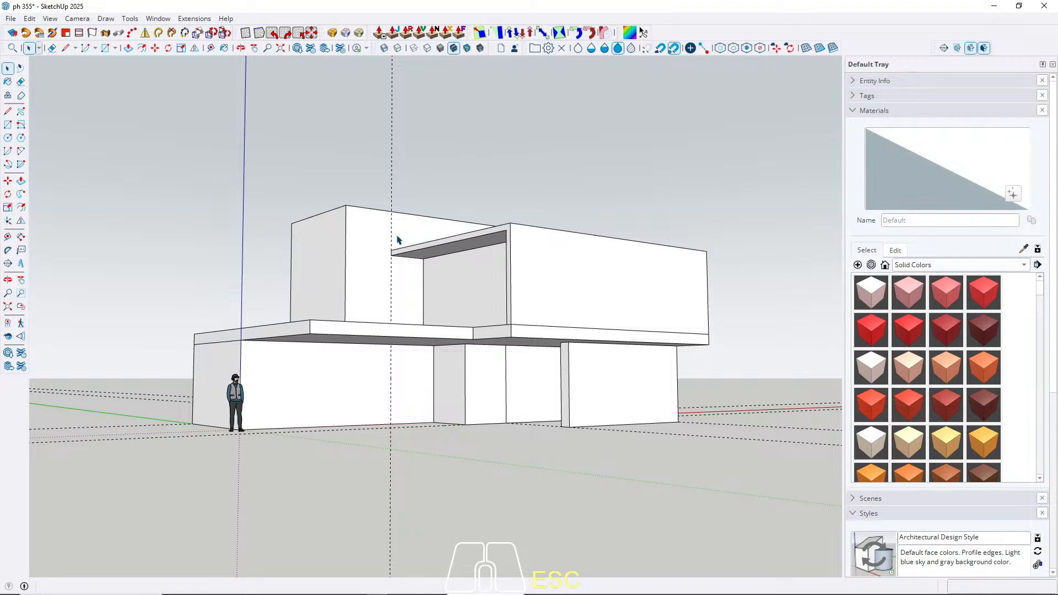
Step: Delete the human scale figure standing at the ground floor's front corner
middle_click_drag(437, 276, 349, 296)
scroll(445, 393, "up", 3)
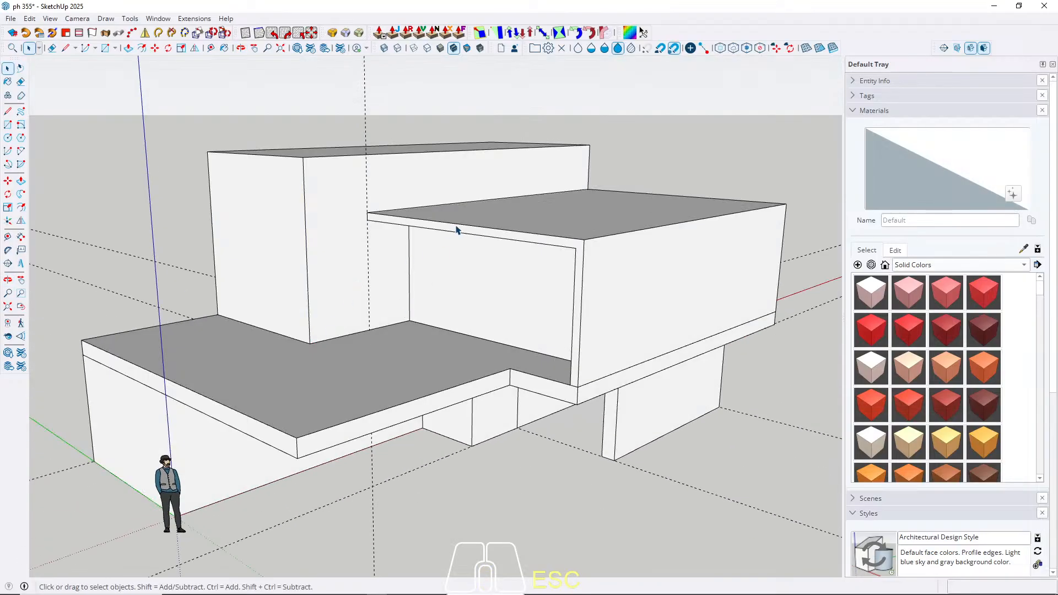
scroll(386, 194, "down", 3)
middle_click_drag(345, 333, 362, 285)
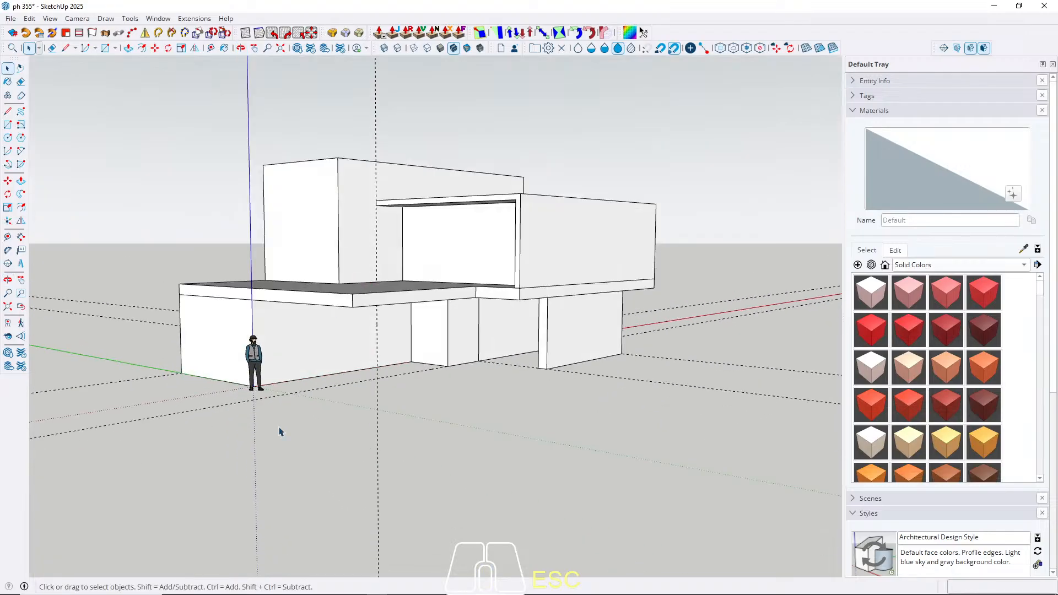
middle_click_drag(394, 344, 311, 417)
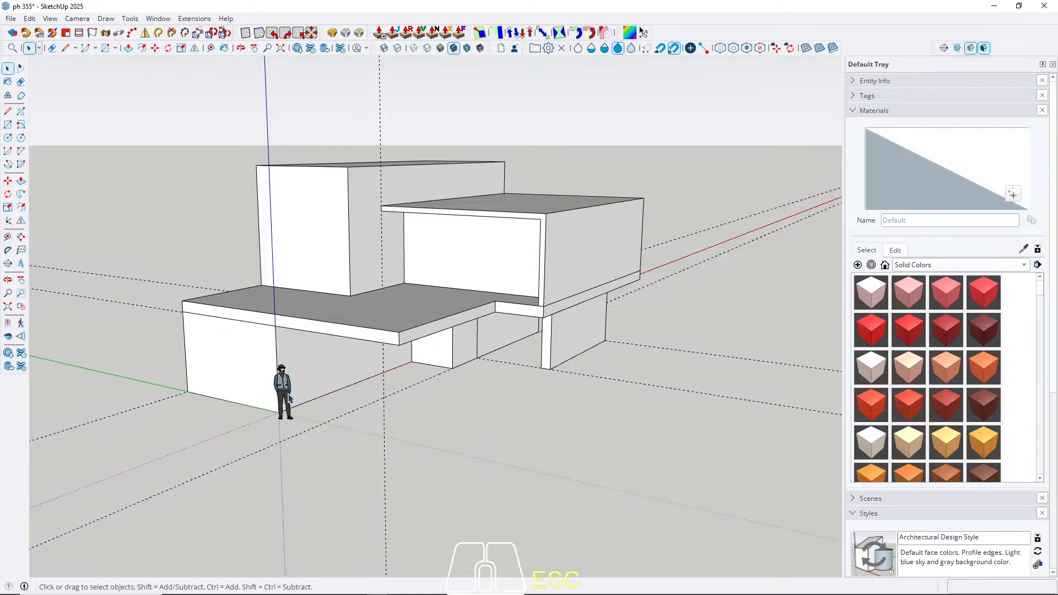
scroll(286, 386, "up", 5)
middle_click_drag(305, 359, 300, 367)
left_click(299, 367)
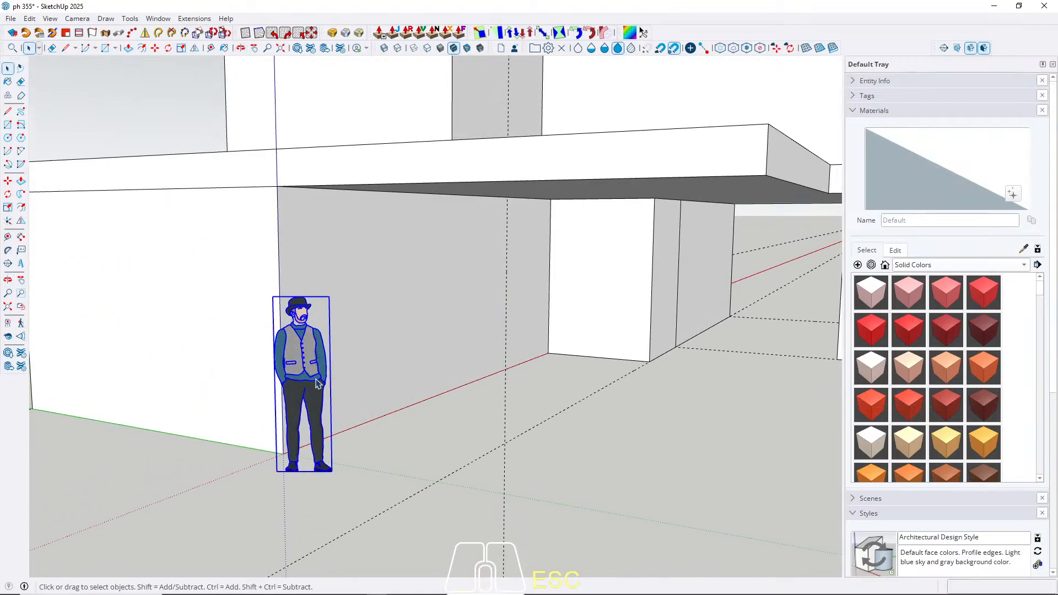
key("Delete")
Step: Draw a rectangle on the ground covering the house footprint, from the ground-floor block's outer corner to the far end of the freestanding wall
key("r")
scroll(474, 317, "down", 3)
left_click(240, 368)
middle_click_drag(600, 361, 189, 390)
scroll(612, 350, "up", 2)
middle_click_drag(611, 348, 540, 327, "shift")
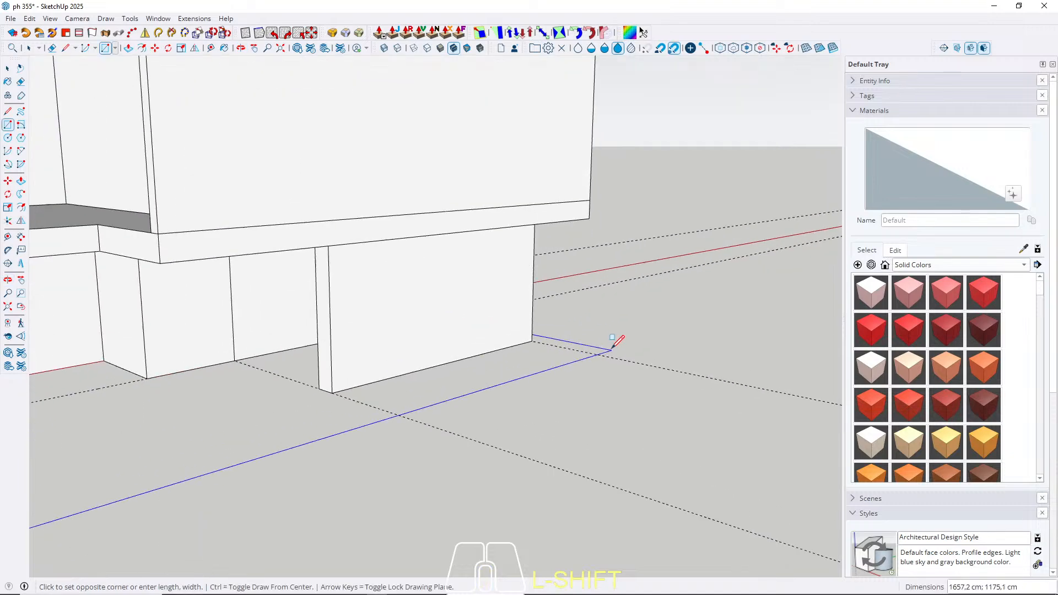
left_click(540, 327)
key("space")
scroll(657, 307, "down", 2)
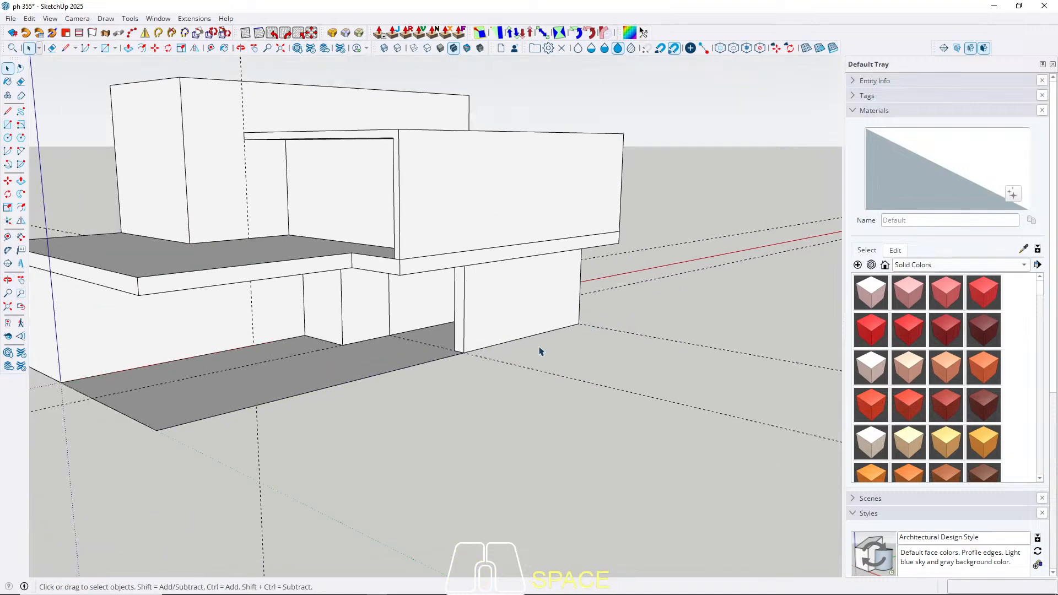
Step: Extrude the footprint rectangle 18 cm downward into a base slab
middle_click_drag(446, 394, 619, 338, "shift")
scroll(633, 336, "up", 2)
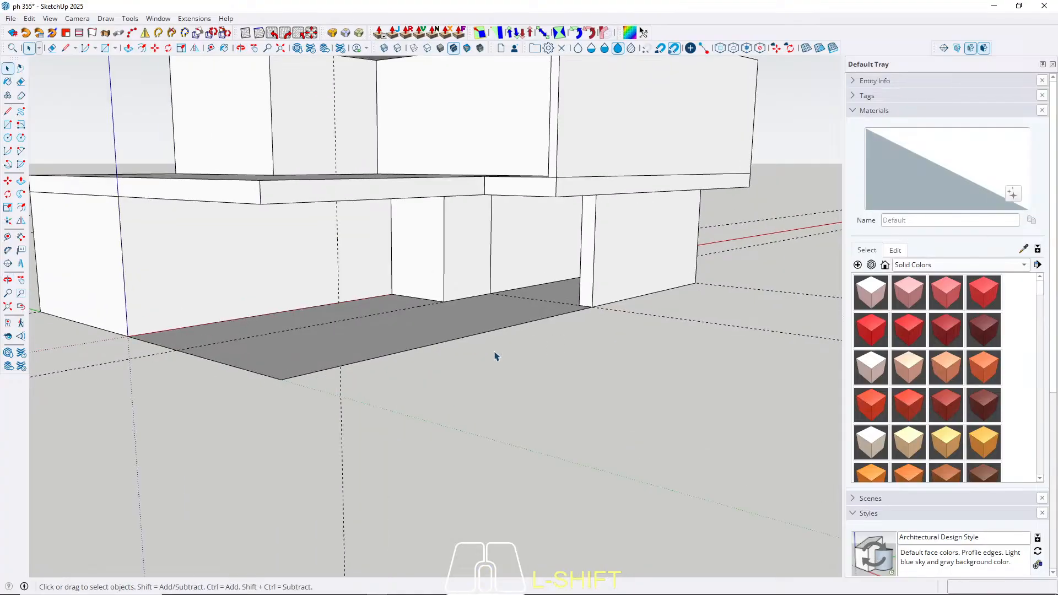
key("p")
left_click(309, 354)
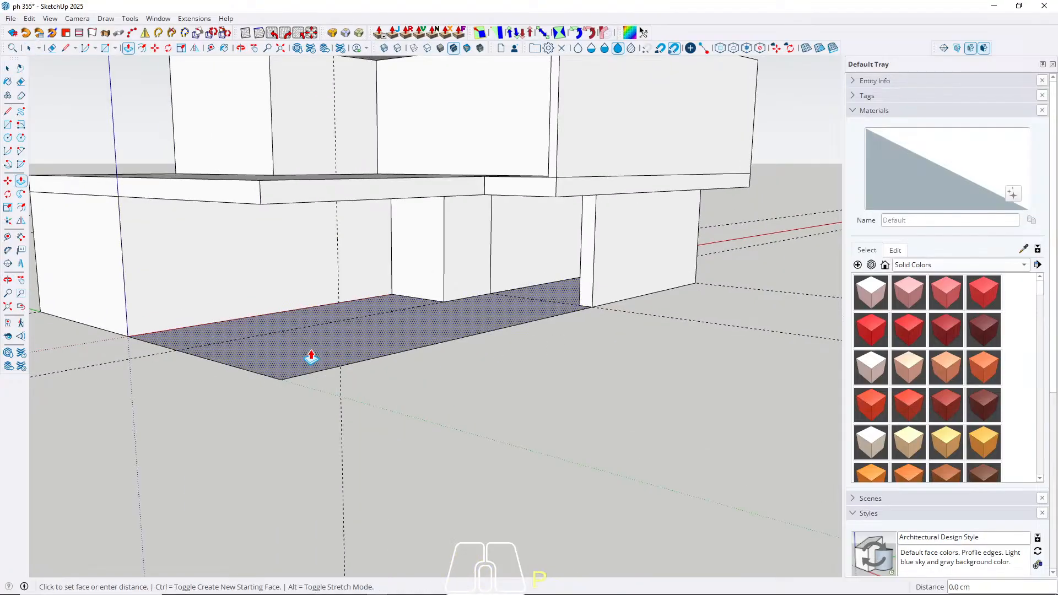
type("1")
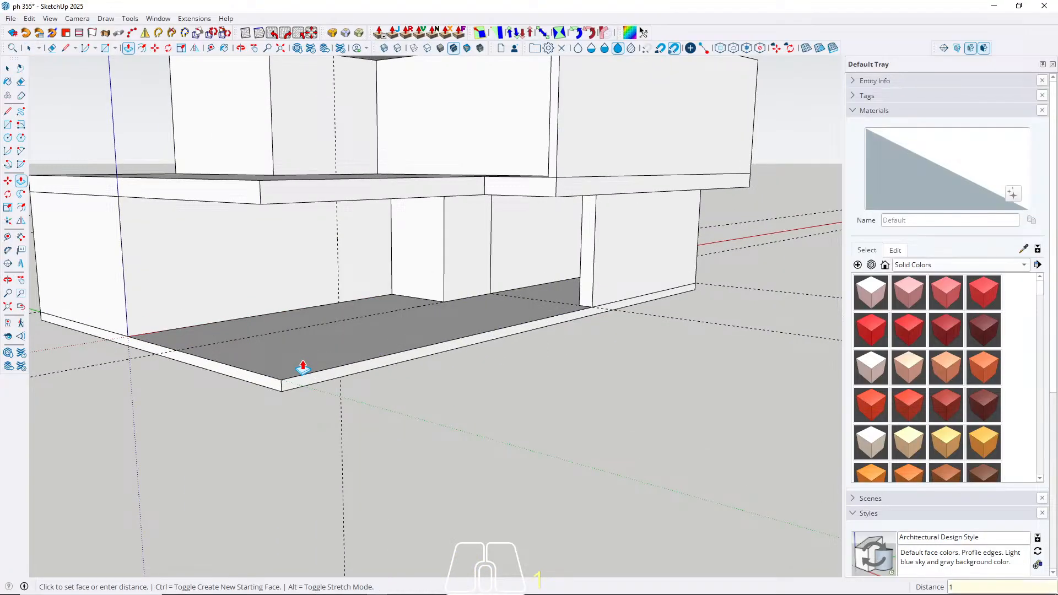
type("8")
key("Return")
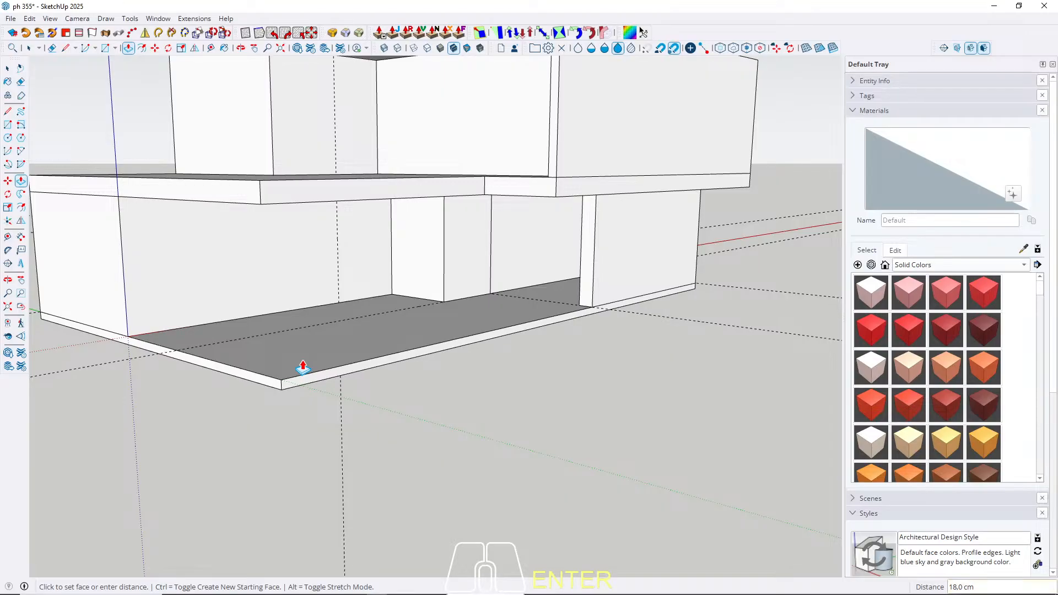
Step: Pull the base slab's end face slightly outward beyond the end of the freestanding ground-floor wall
mouse_move(489, 340)
middle_mouse_down()
mouse_move(408, 349)
mouse_move(489, 334)
middle_mouse_up()
middle_click_drag(382, 357, 288, 310)
left_click(423, 370)
scroll(451, 323, "down", 3)
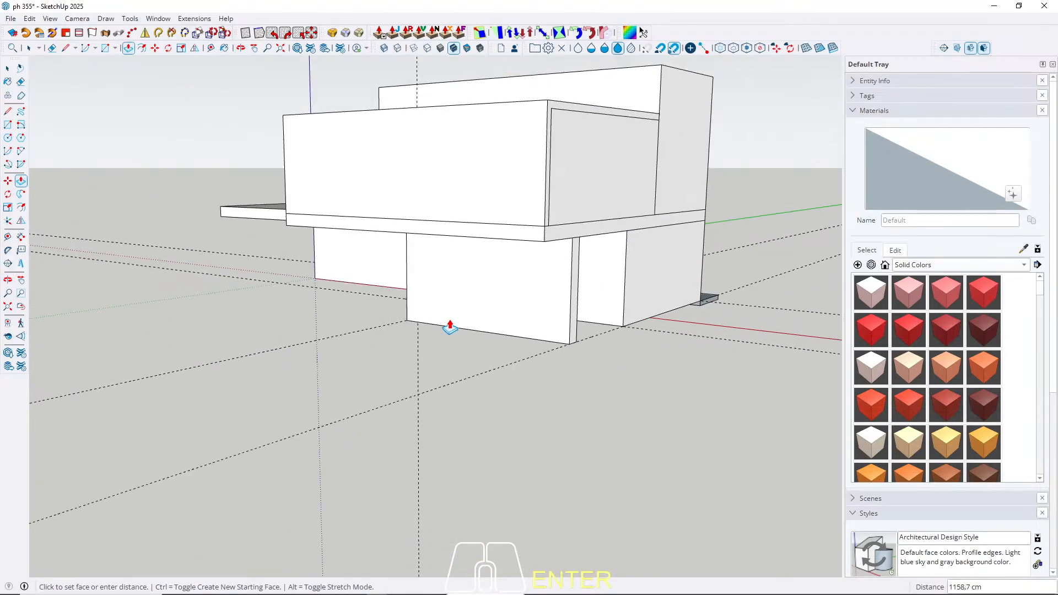
middle_click_drag(389, 362, 336, 443)
Step: Select the entire base slab and make it a group
key("space")
triple_click(307, 406)
right_click(307, 407)
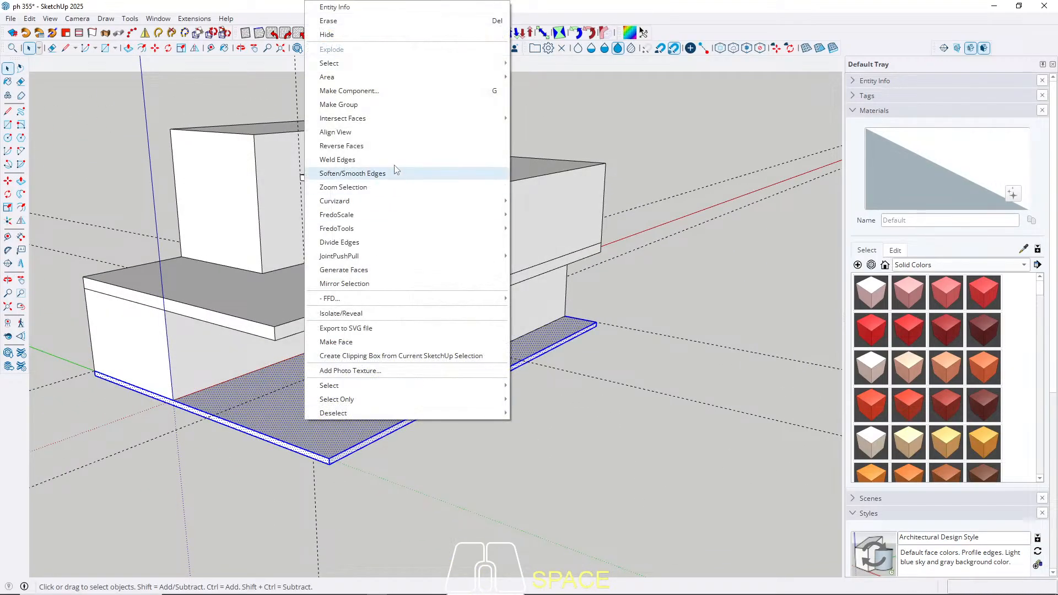
left_click(366, 105)
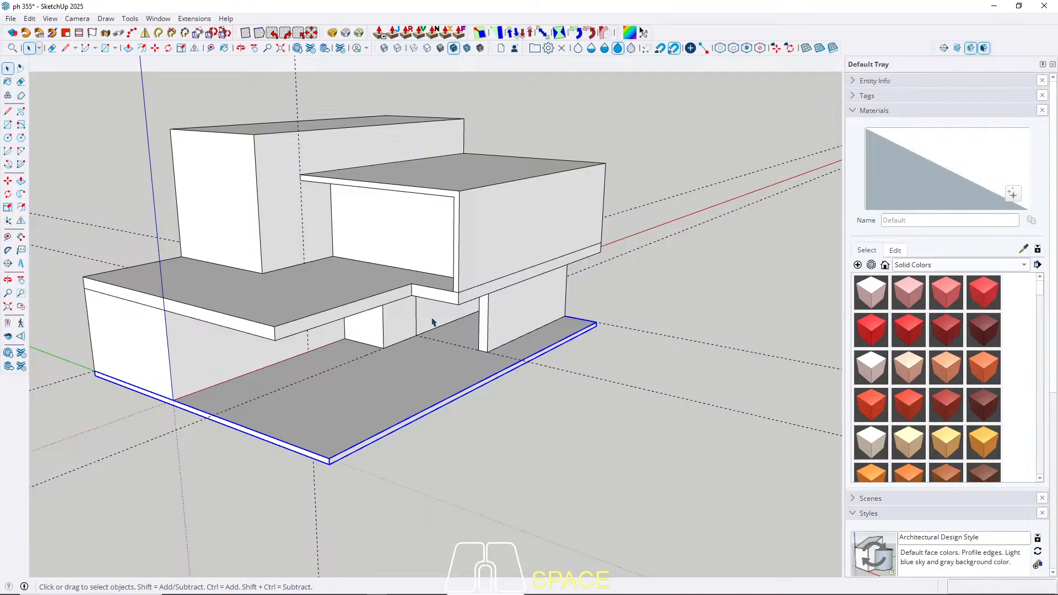
Step: Copy the base slab group straight down by its own thickness so the copy sits directly beneath it
scroll(435, 302, "down", 2)
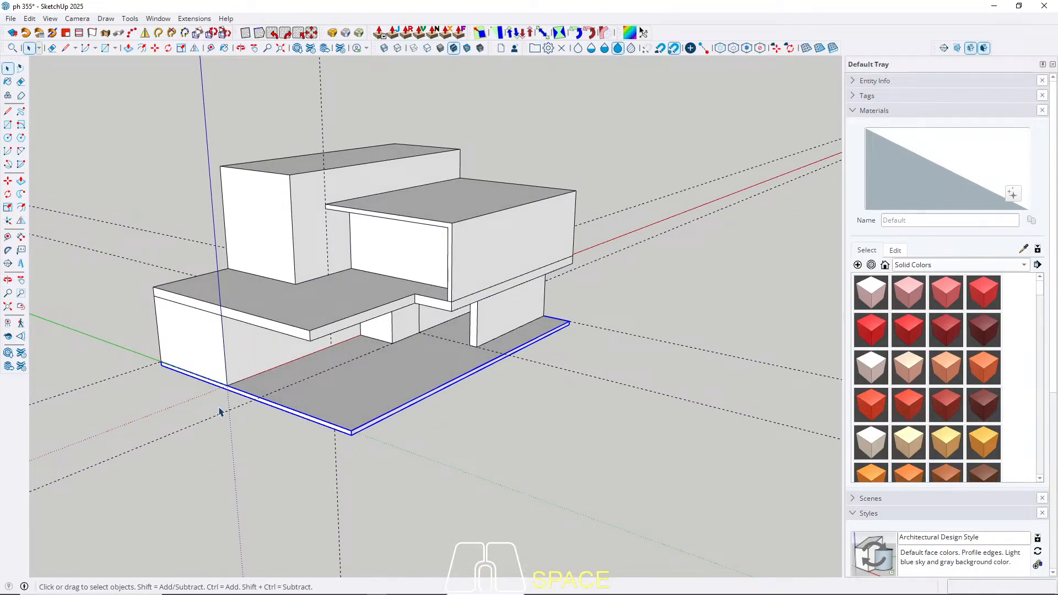
key("m")
scroll(348, 428, "up", 5)
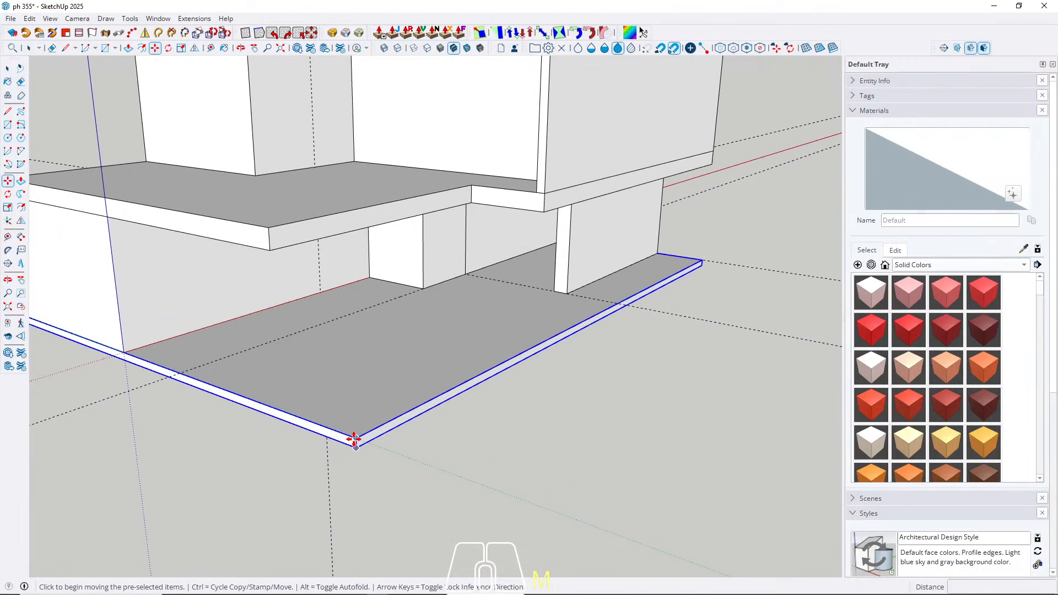
left_click(357, 438)
key("ctrl")
left_click(355, 441)
key("space")
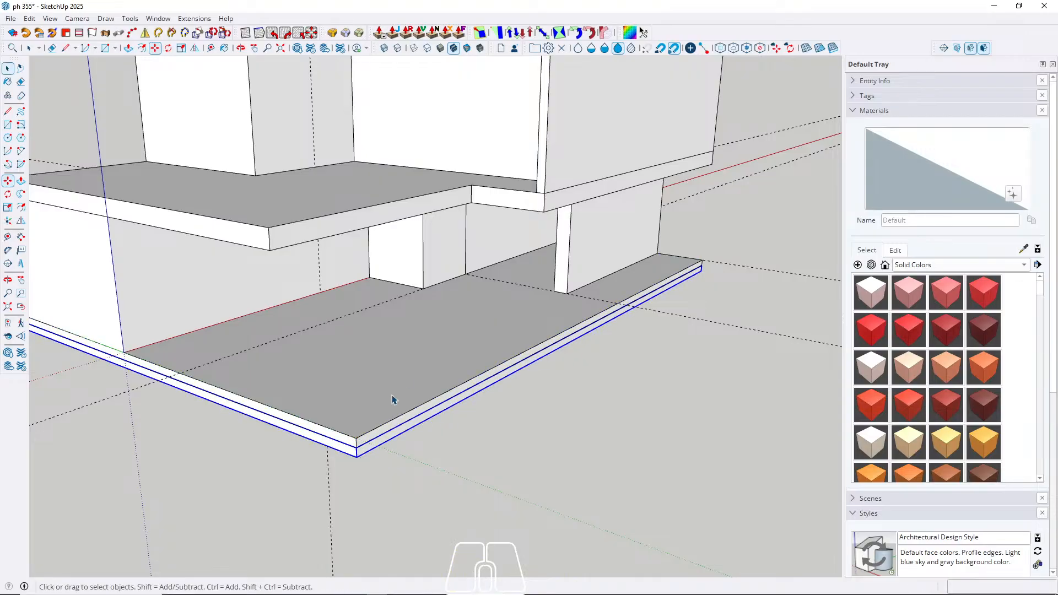
Step: Inside the lower base slab's group, pull its front face outward by 240 cm
middle_click_drag(409, 373, 483, 429)
double_click(486, 429)
key("p")
left_click(487, 430)
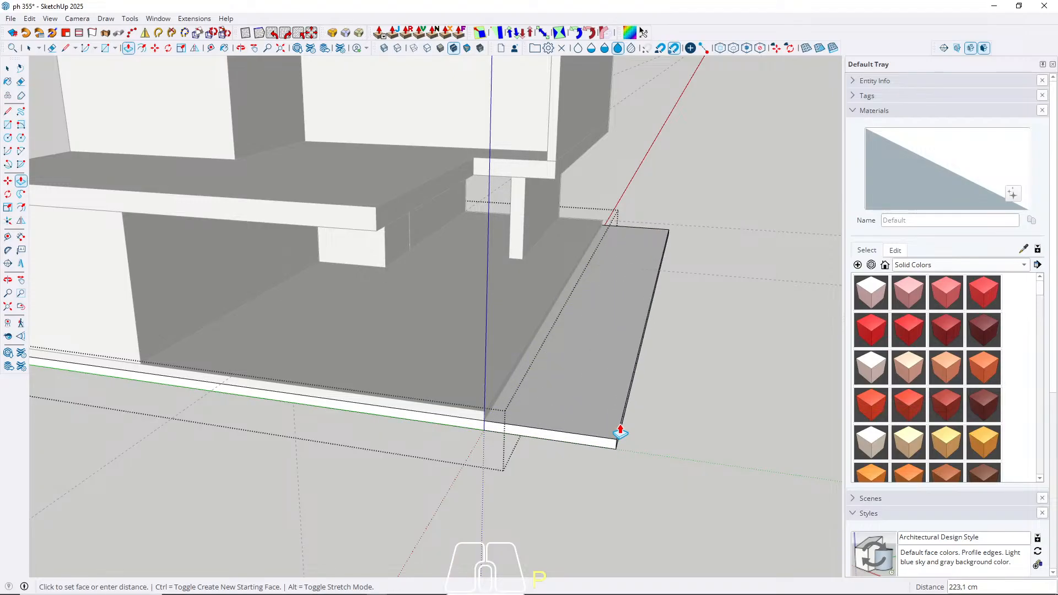
type("240")
key("Return")
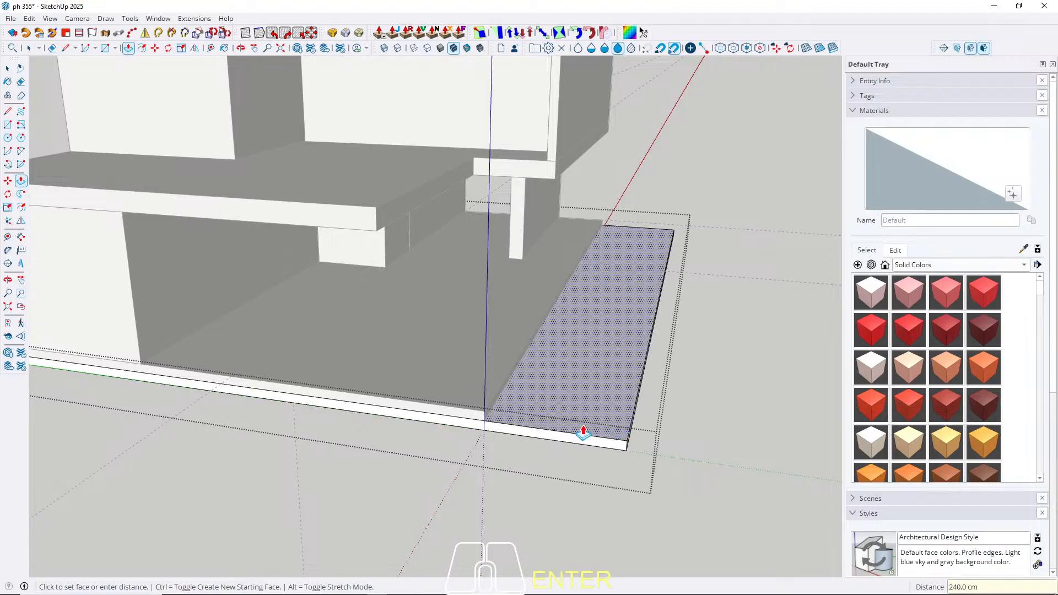
Step: Extend the lower base slab's ends outward beyond the upper base slab and close its group
middle_click_drag(633, 345, 369, 378)
scroll(375, 394, "up", 5)
left_click(364, 404)
key("space")
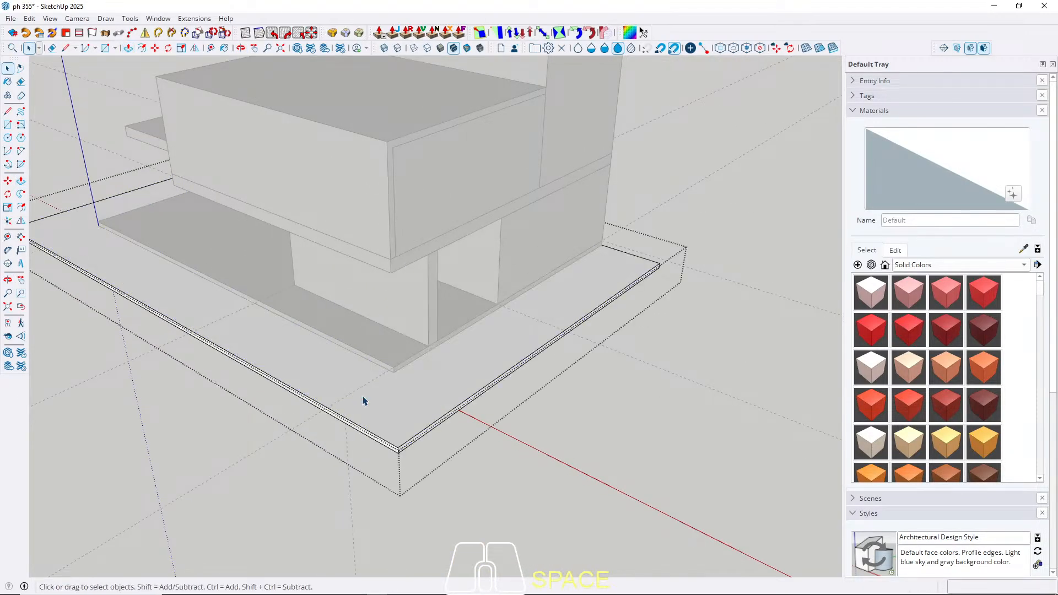
key("Escape")
middle_click_drag(163, 453, 584, 443)
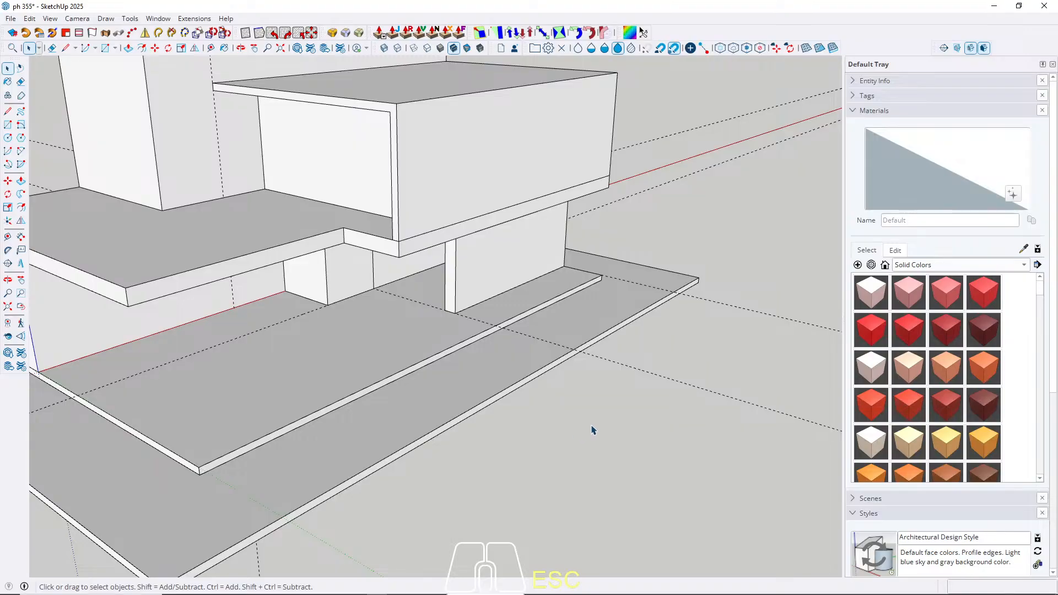
Step: Place a guide parallel to the one at the upper base slab's end, offset 1000 cm along the red axis across the front
middle_click_drag(570, 396, 338, 444)
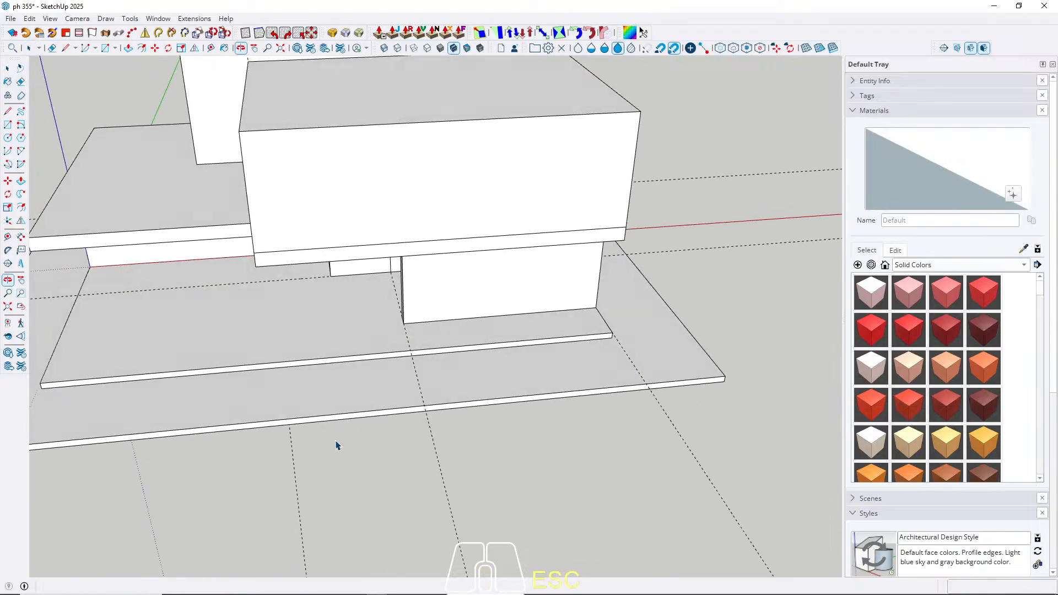
key("t")
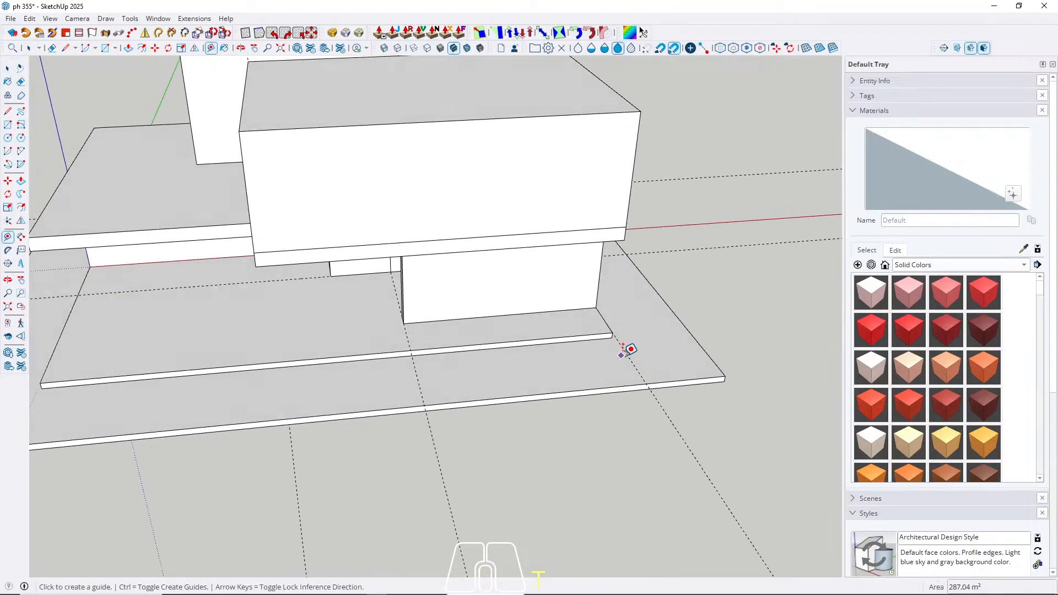
left_click(628, 356)
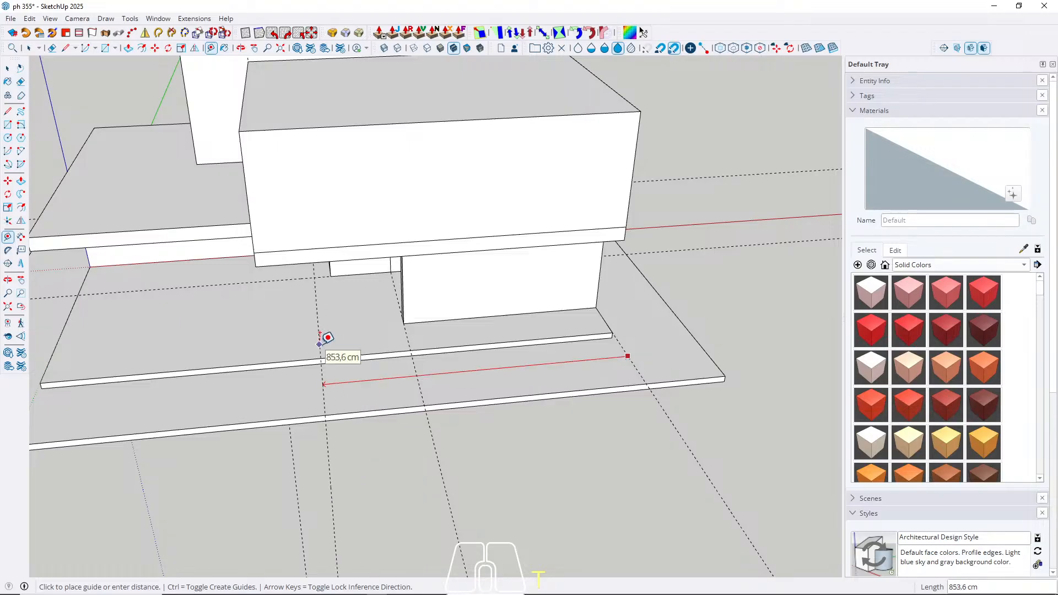
key("Right")
middle_click_drag(338, 259, 279, 266)
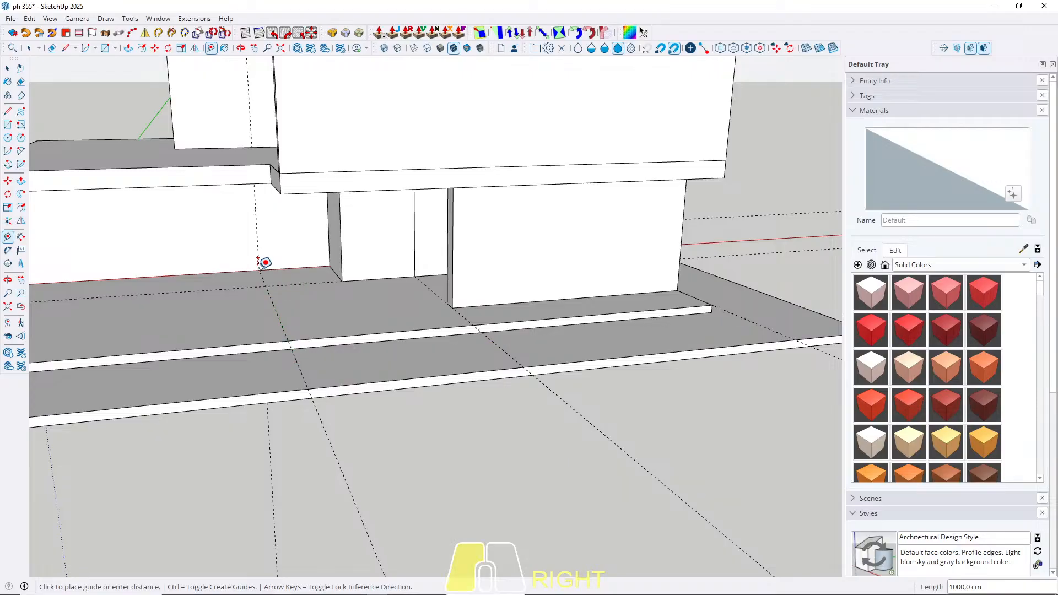
key("space")
Step: Open the lower base slab's group and place a guide 120 cm in from its front edge
scroll(318, 299, "down", 4)
mouse_move(398, 353)
middle_mouse_down()
mouse_move(434, 389)
mouse_move(378, 388)
mouse_move(317, 426)
mouse_move(345, 402)
middle_mouse_up()
scroll(385, 379, "up", 3)
scroll(294, 437, "up", 3)
left_click(290, 428)
double_click(291, 430)
key("t")
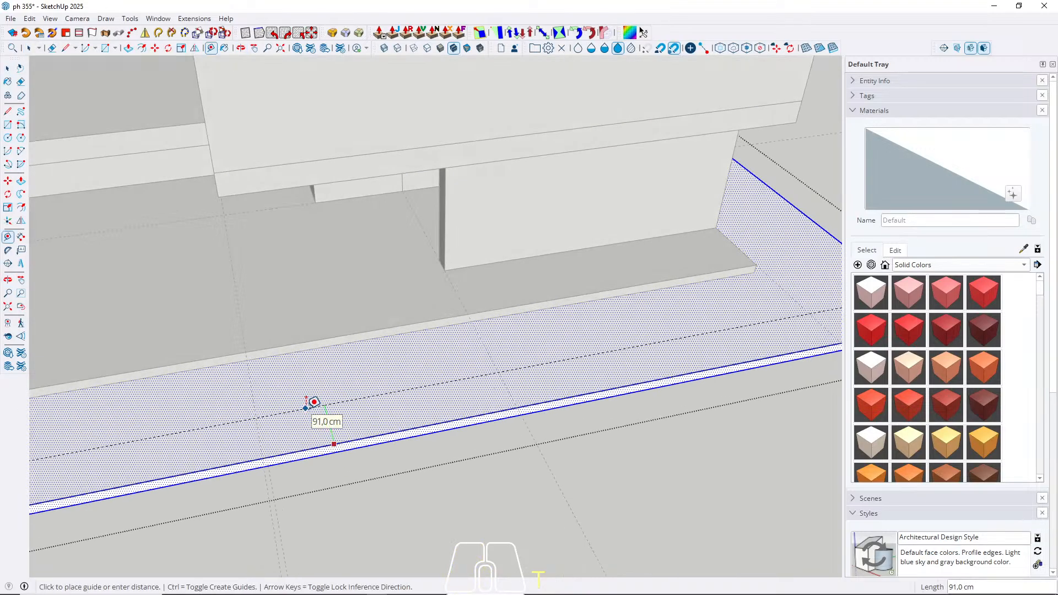
type("120")
key("Return")
key("space")
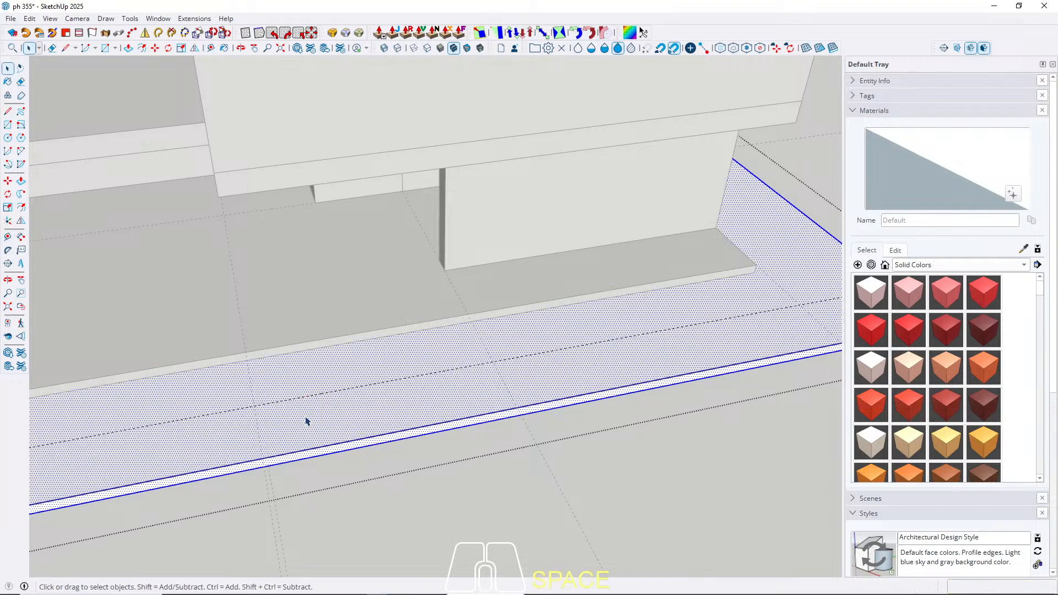
Step: Draw a small rectangle on the lower base slab's top face between the 120 cm guide and the front edge
key("r")
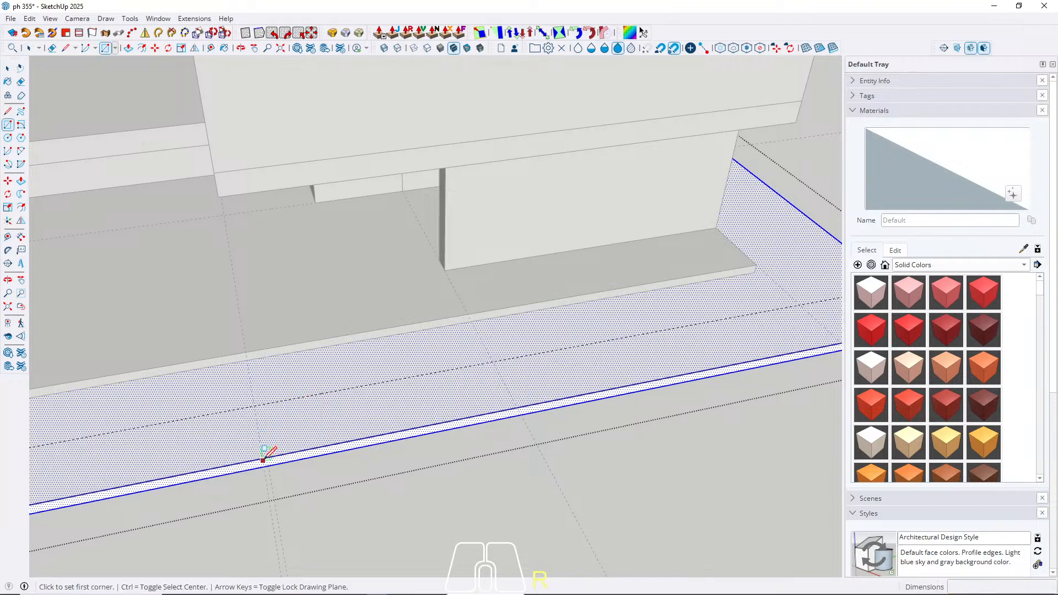
middle_click_drag(260, 401, 595, 342)
left_click(450, 384)
left_click(502, 408)
key("space")
left_click(480, 404)
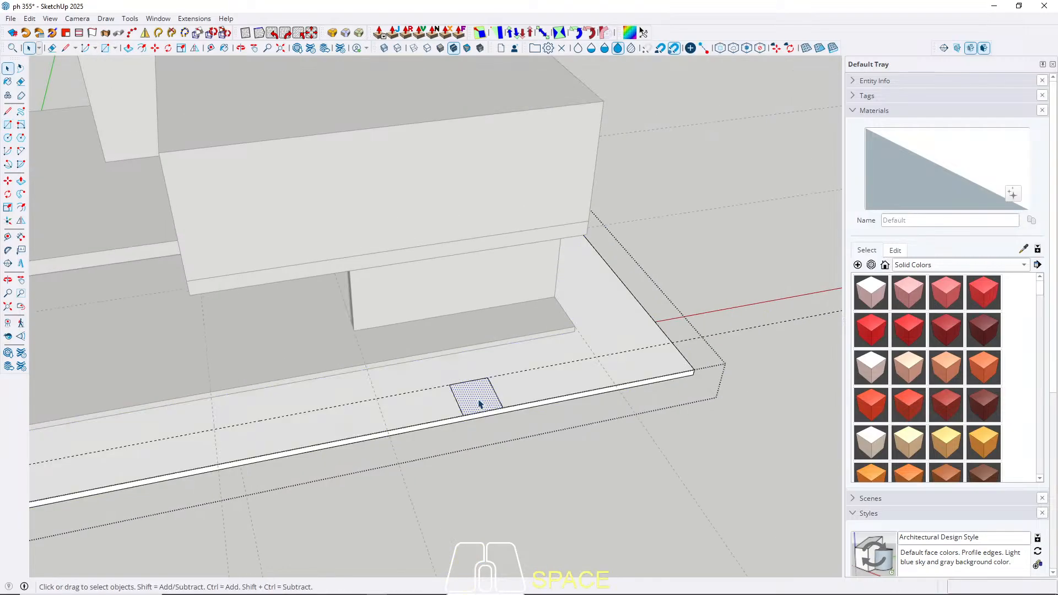
Step: Push the rectangle down 18 cm through the lower base slab to cut a notch in its front edge
key("o")
key("p")
left_click(483, 403)
left_click(475, 435)
scroll(494, 400, "up", 3)
Step: Widen the notch by pushing its two side faces out to the guides spaced 1000 cm apart, and leave the Push/Pull tool
left_click(494, 401)
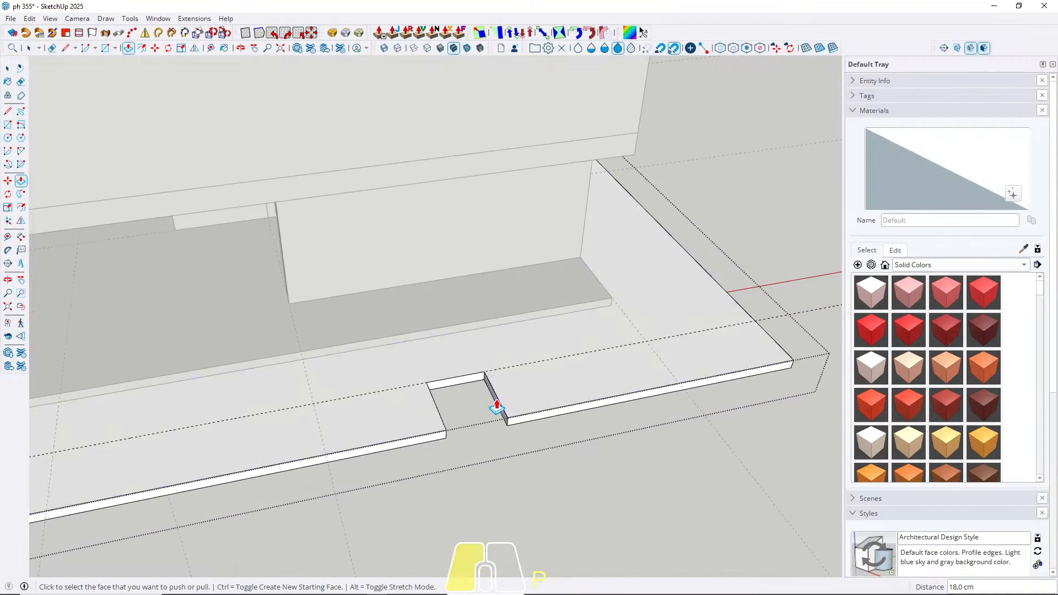
left_click(659, 363)
middle_click_drag(507, 423, 535, 395)
left_click(279, 357)
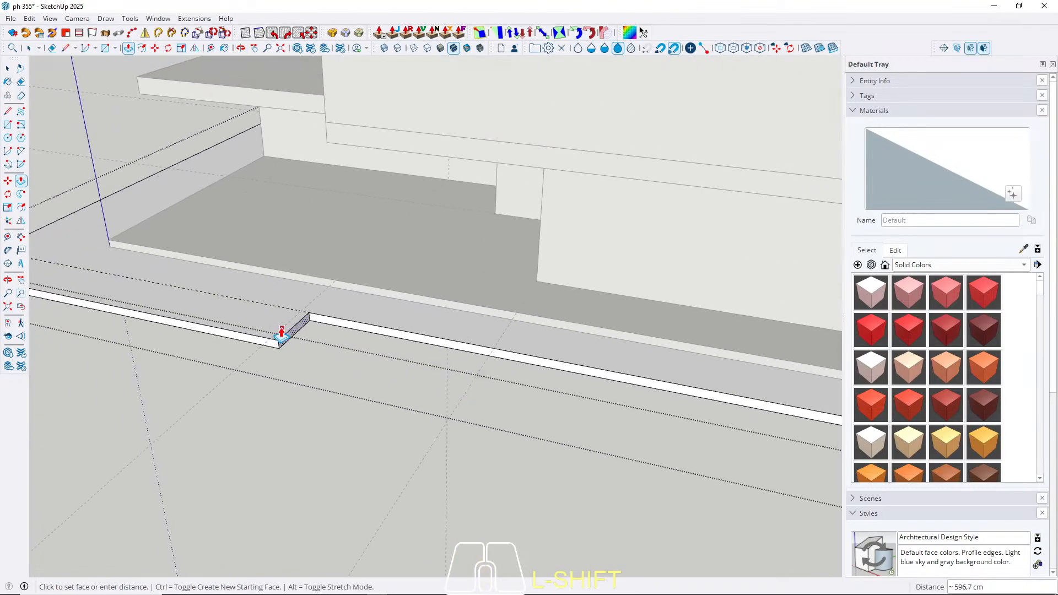
left_click(282, 339)
key("space")
scroll(321, 345, "down", 3)
middle_click_drag(322, 345, 472, 429)
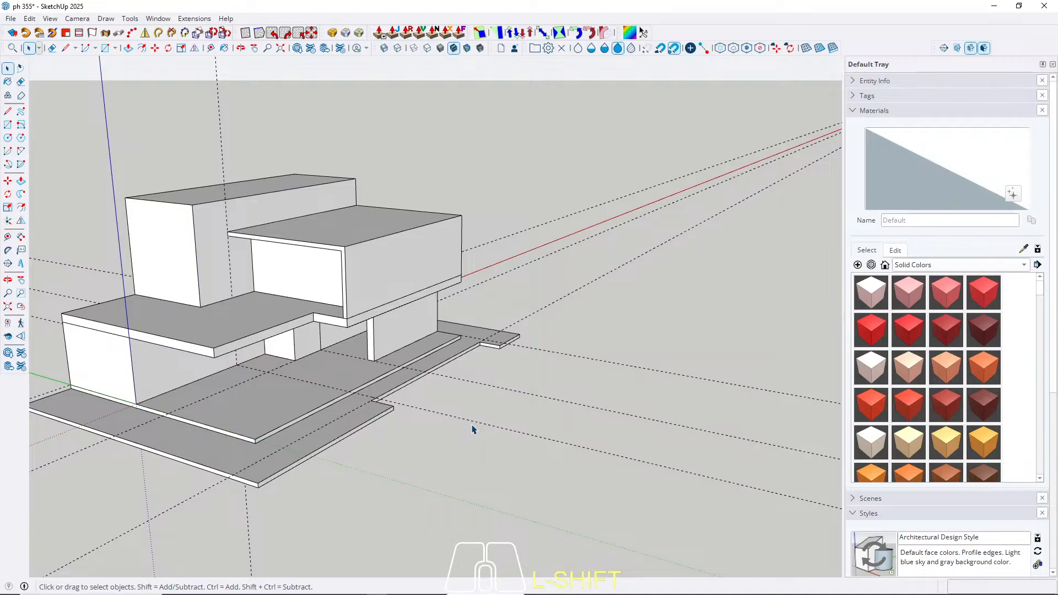
Step: Draw a rectangle filling the notch between its opposite lower corners at the underside of the lower base slab
key("r")
scroll(473, 330, "up", 5)
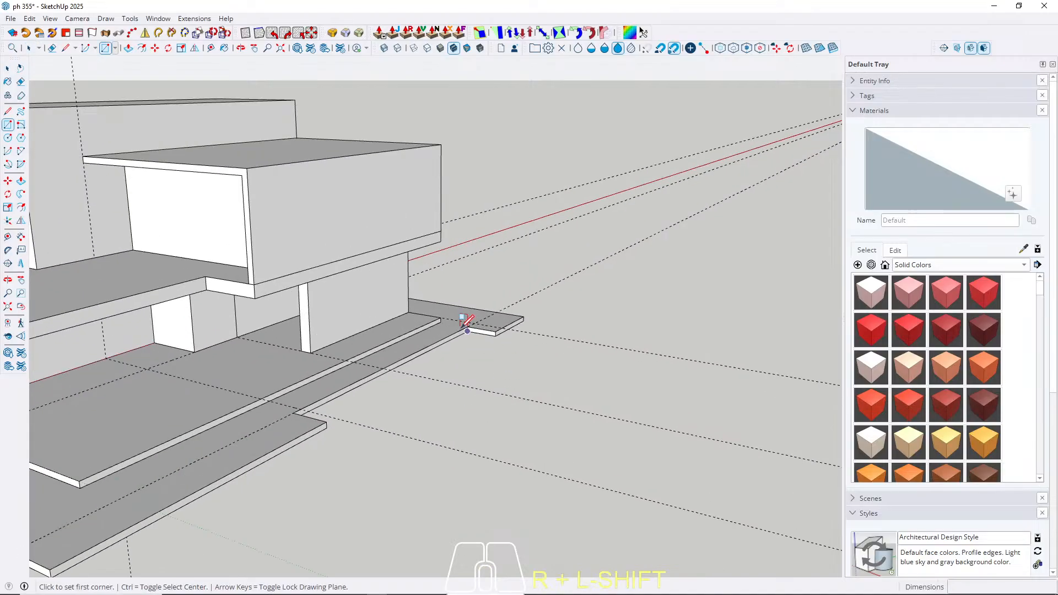
left_click(476, 331)
scroll(538, 279, "down", 5)
scroll(267, 408, "up", 5)
left_click(229, 432)
key("space")
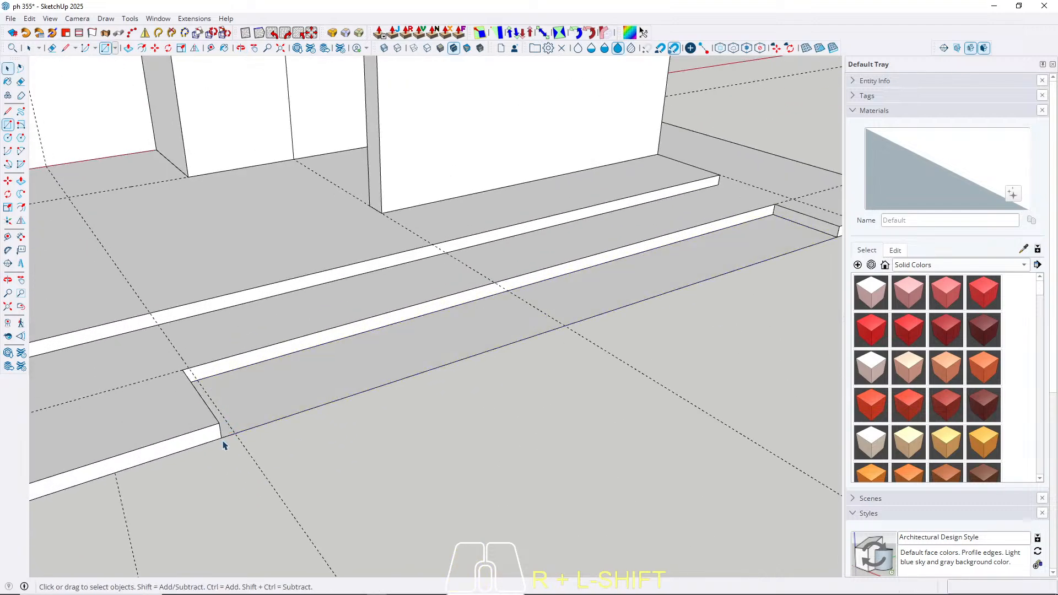
Step: Extrude the notch rectangle downward into a deep block and make the whole block a group
key("p")
left_click(292, 401)
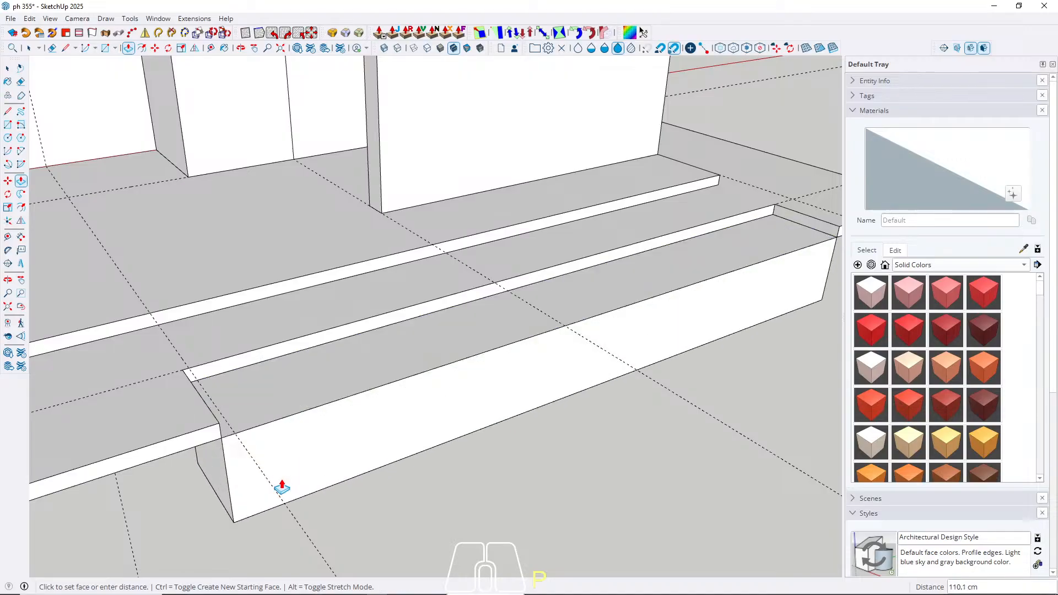
key("Return")
key("space")
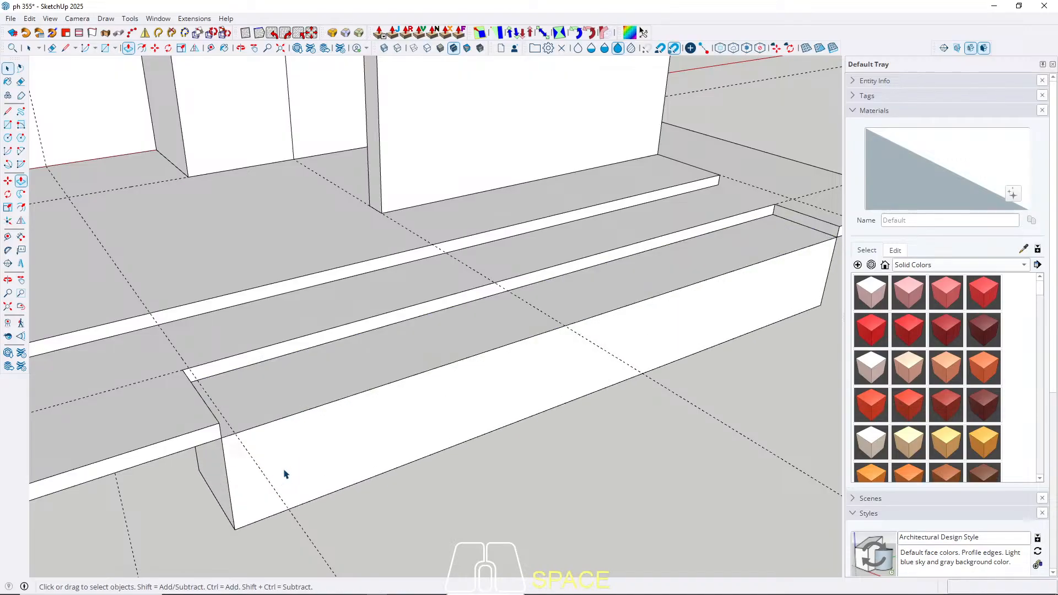
triple_click(304, 449)
right_click(306, 452)
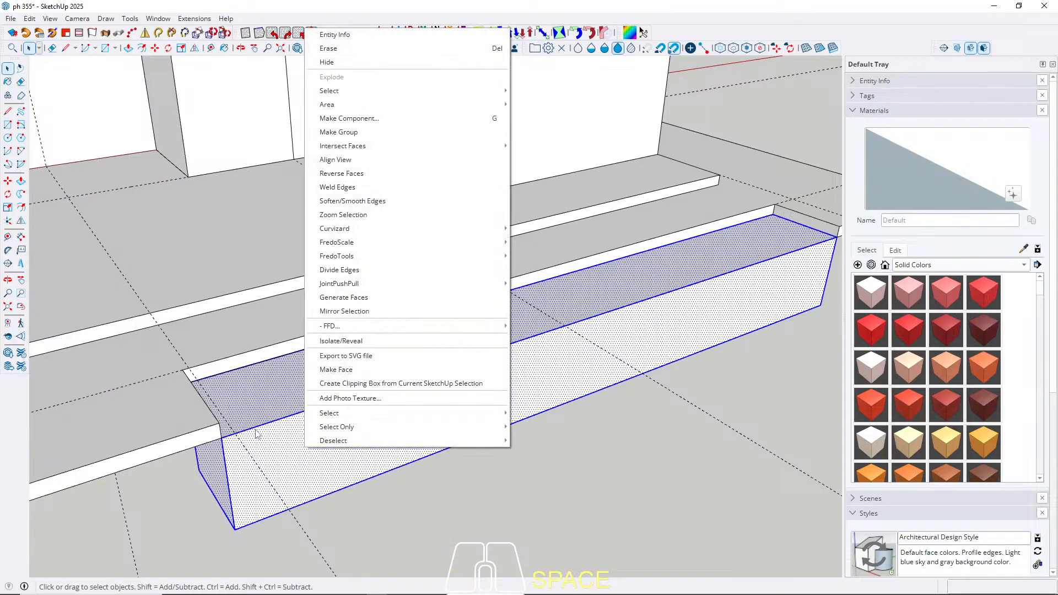
left_click(341, 132)
scroll(308, 385, "down", 3)
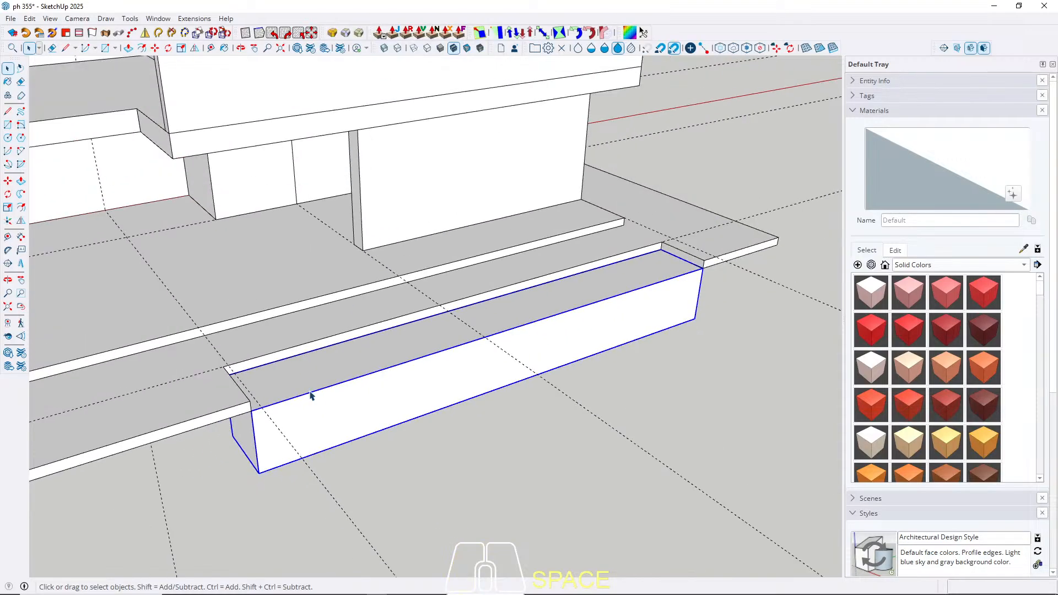
Step: Inside the new block's group, pull its front face outward by 1000 cm and close the group
double_click(307, 385)
key("p")
left_click(342, 425)
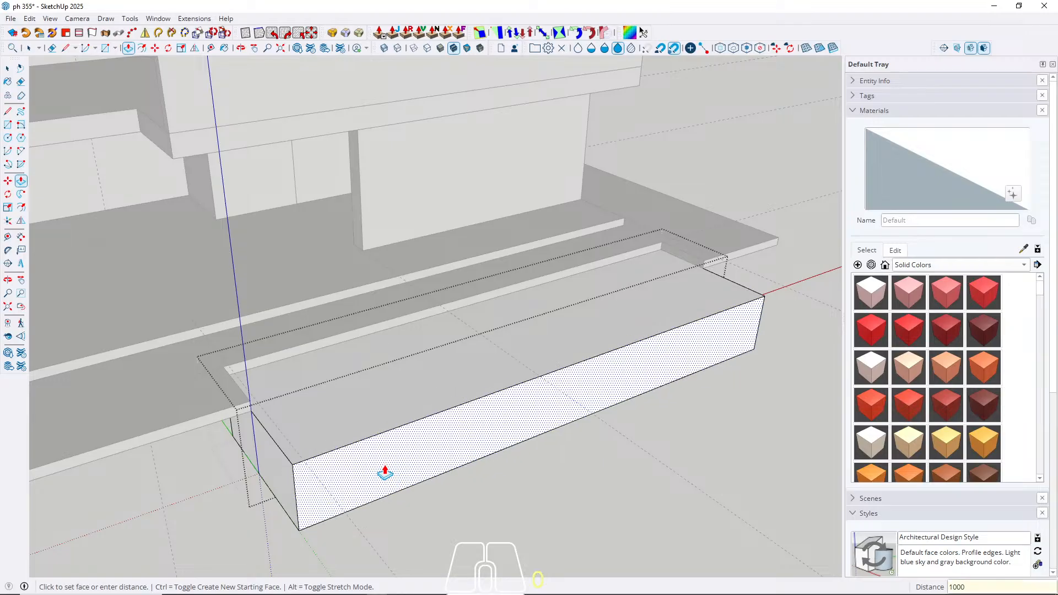
key("Return")
key("space")
scroll(376, 322, "down", 6)
middle_click_drag(402, 352, 444, 325)
key("Escape")
scroll(444, 331, "up", 3)
left_click(463, 365)
double_click(463, 367)
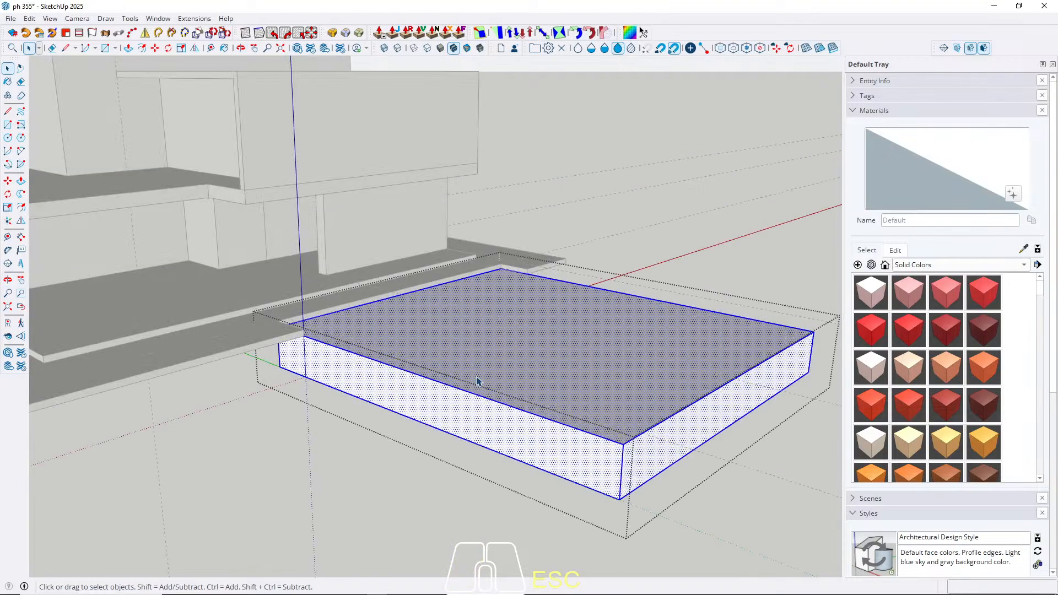
key("Escape")
Step: Set the camera's field of view to 60 degrees and frame the house from a low front angle
scroll(474, 402, "down", 4)
middle_click_drag(470, 424, 404, 325)
mouse_move(403, 325)
middle_mouse_down("shift")
mouse_move(408, 373)
mouse_move(364, 364)
mouse_move(430, 413)
mouse_move(510, 389)
mouse_move(479, 361)
mouse_move(491, 347)
mouse_move(500, 384)
mouse_move(495, 355)
mouse_move(485, 359)
mouse_move(477, 344)
mouse_move(489, 347)
middle_mouse_up("shift")
scroll(409, 374, "up", 5)
scroll(506, 394, "up", 2)
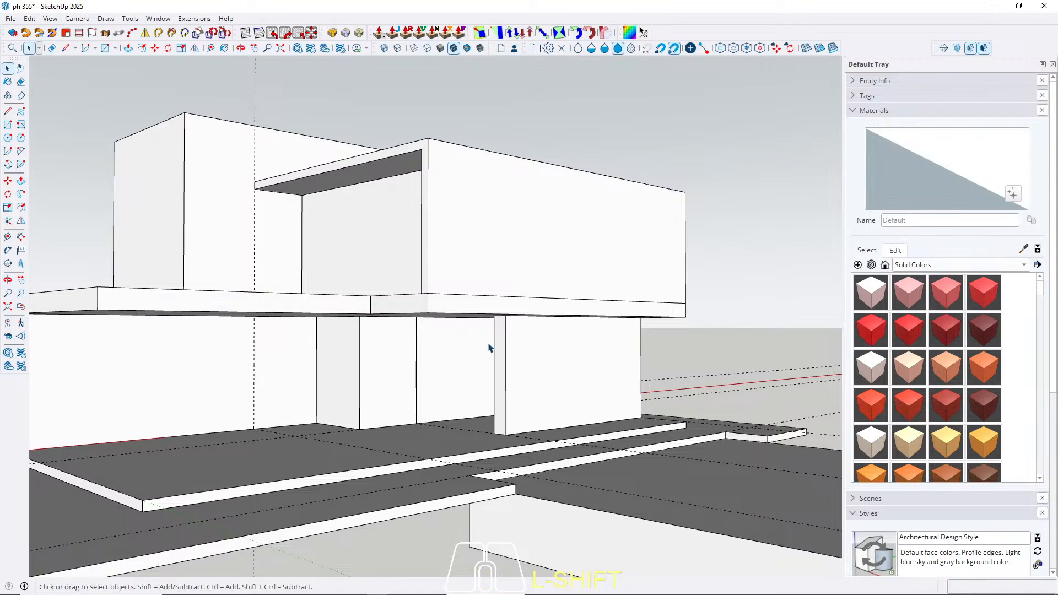
key("z")
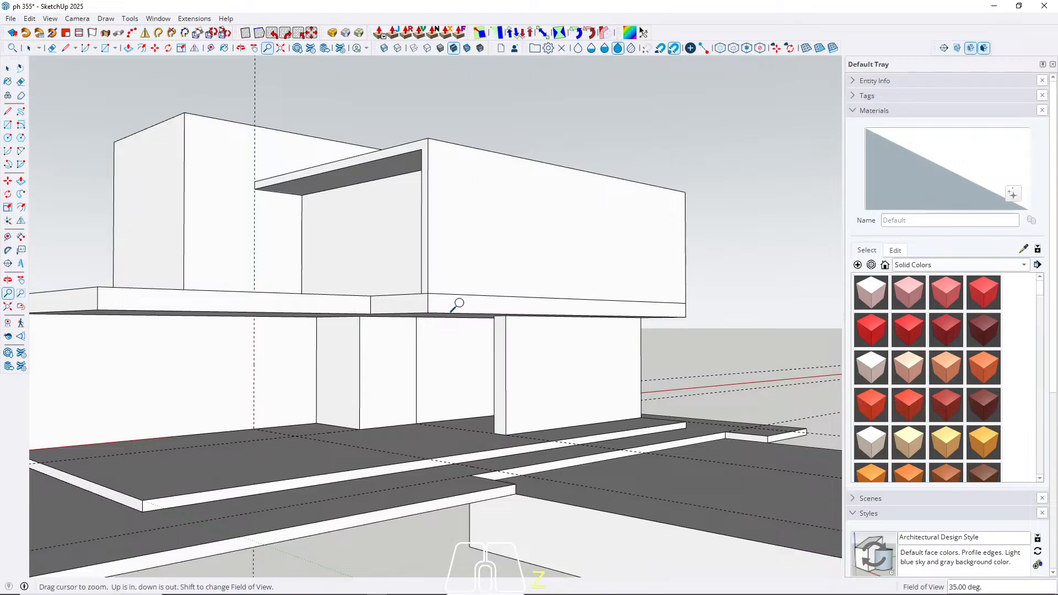
scroll(457, 304, "down", 3)
key("space")
scroll(460, 363, "up", 3)
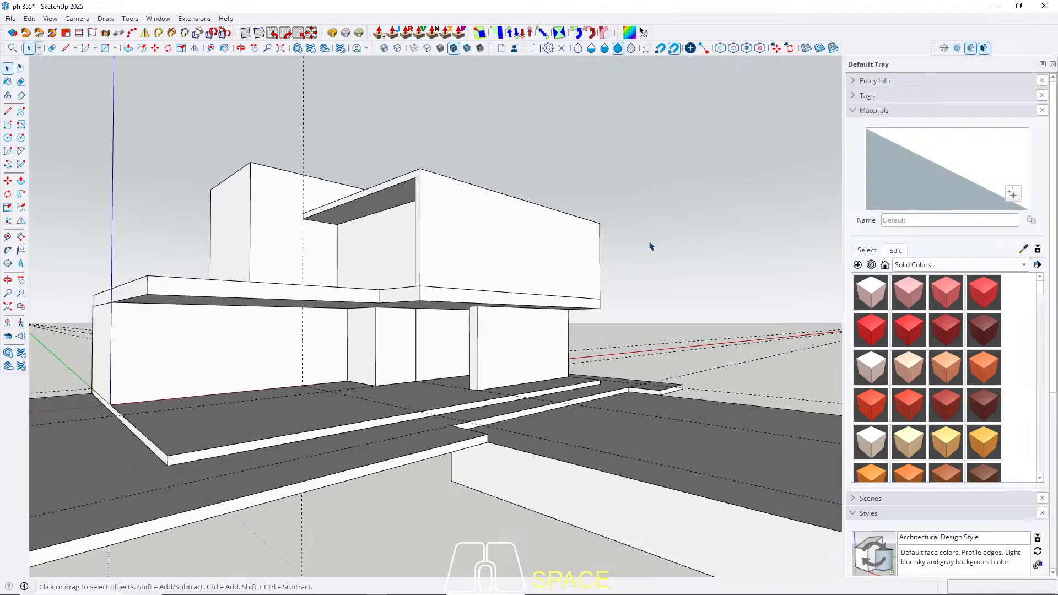
scroll(514, 329, "up", 4, "shift")
scroll(516, 331, "up", 2, "shift")
Step: Inside the slab group between the two storeys, pull both end faces outward to overhang the walls, and close the group
middle_click_drag(516, 329, 435, 384)
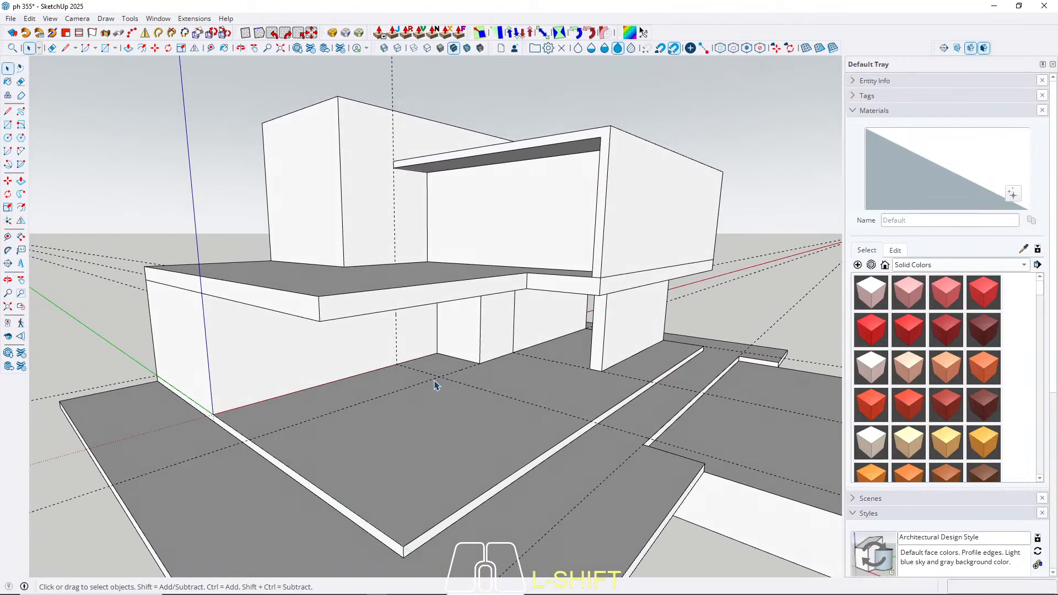
scroll(195, 411, "up", 3)
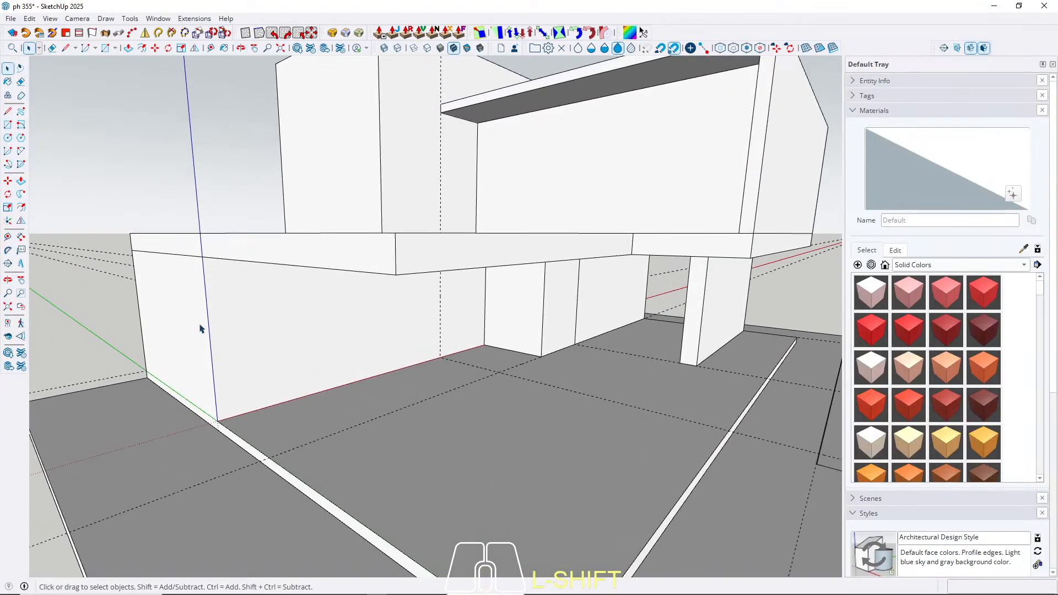
double_click(261, 258)
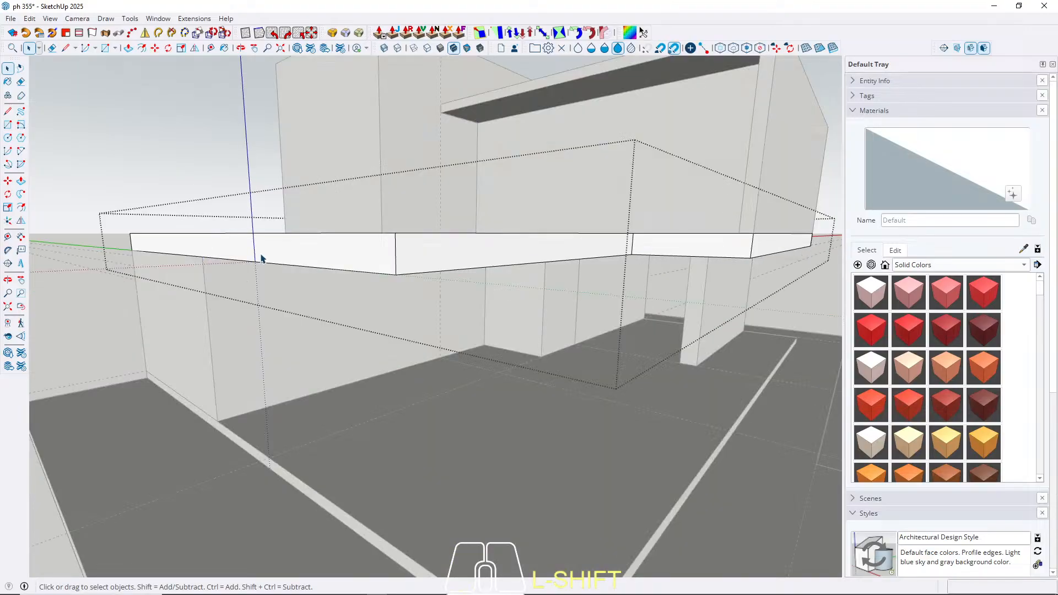
scroll(263, 263, "down", 5)
middle_click_drag(134, 311, 428, 332)
scroll(253, 295, "up", 2)
key("p")
left_click(243, 293)
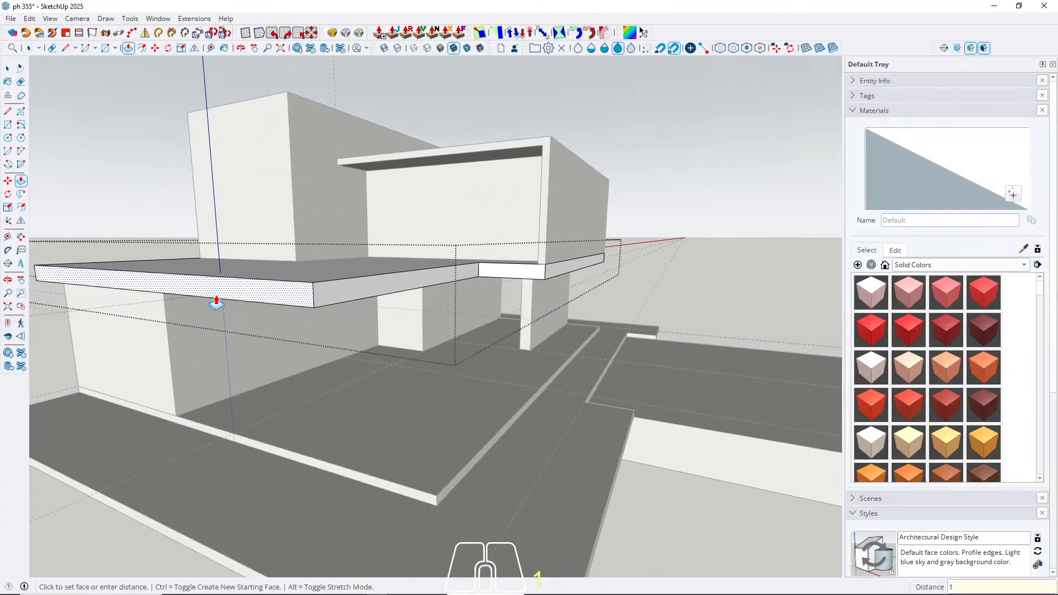
key("Return")
middle_click_drag(276, 306, 459, 301)
key("space")
middle_click_drag(283, 406, 422, 367)
key("Escape")
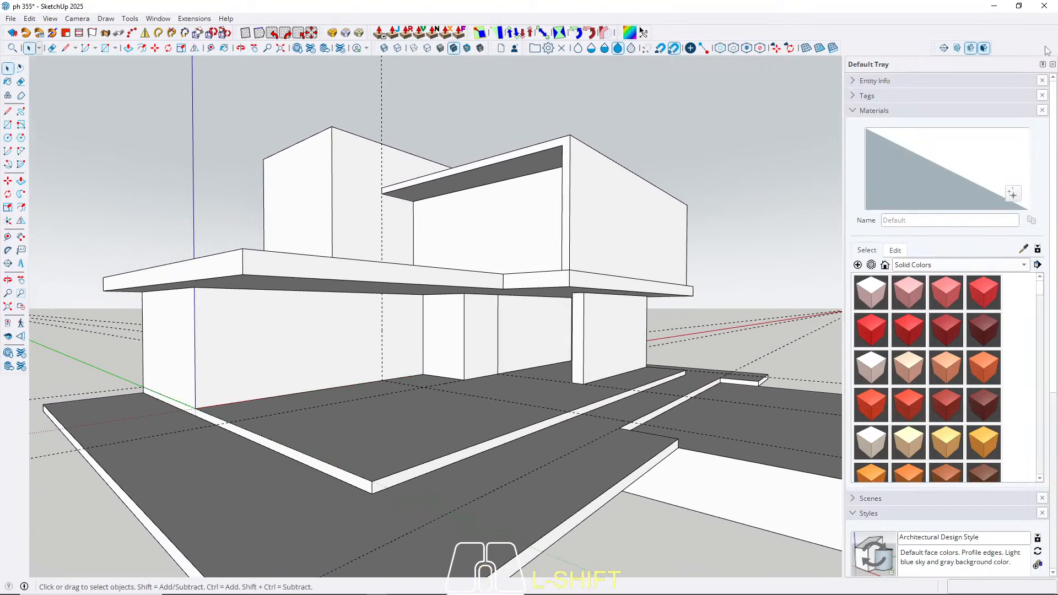
Step: Close the Default Tray and reframe the house from its front corner in the enlarged viewport
left_click(1051, 64)
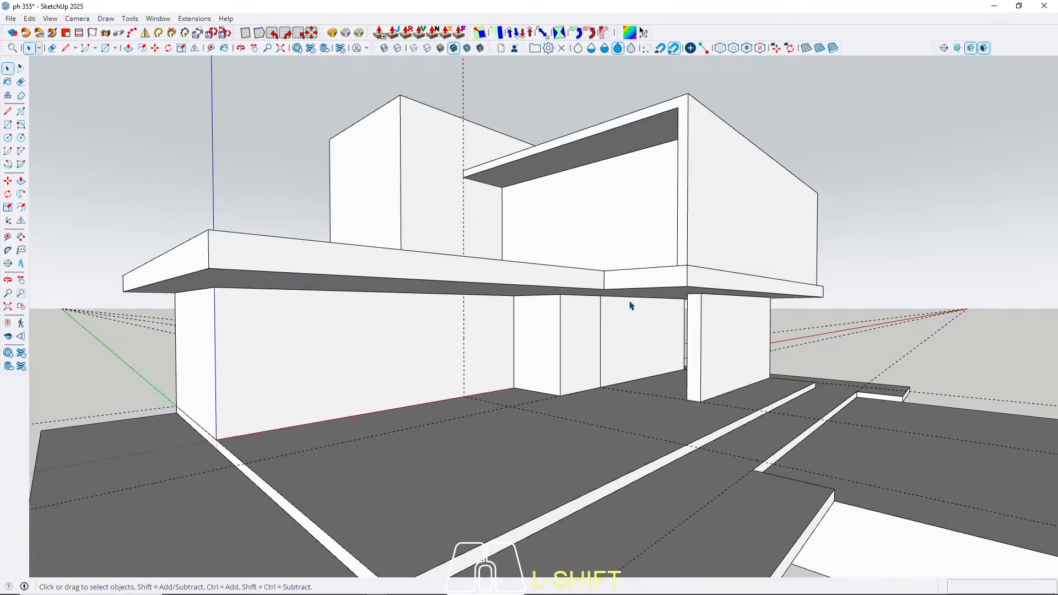
middle_click_drag(567, 309, 481, 315)
scroll(477, 309, "down", 1)
scroll(477, 308, "up", 1)
scroll(476, 308, "down", 1)
scroll(476, 308, "up", 1)
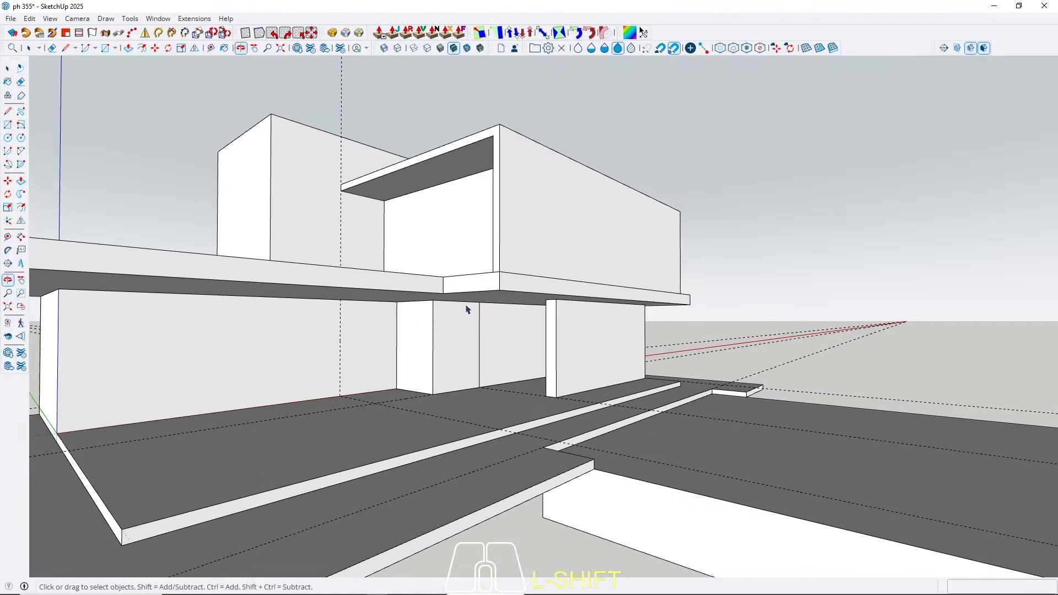
Step: Switch the camera to Two-Point Perspective and pan the house towards the middle of the view
left_click(77, 19)
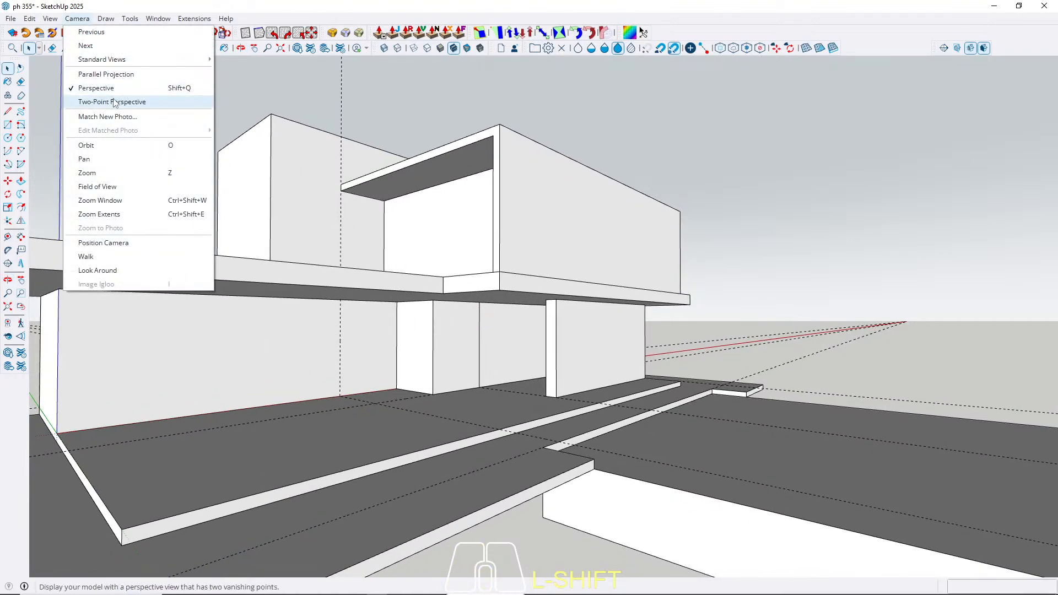
left_click(116, 102)
left_click_drag(597, 276, 515, 325)
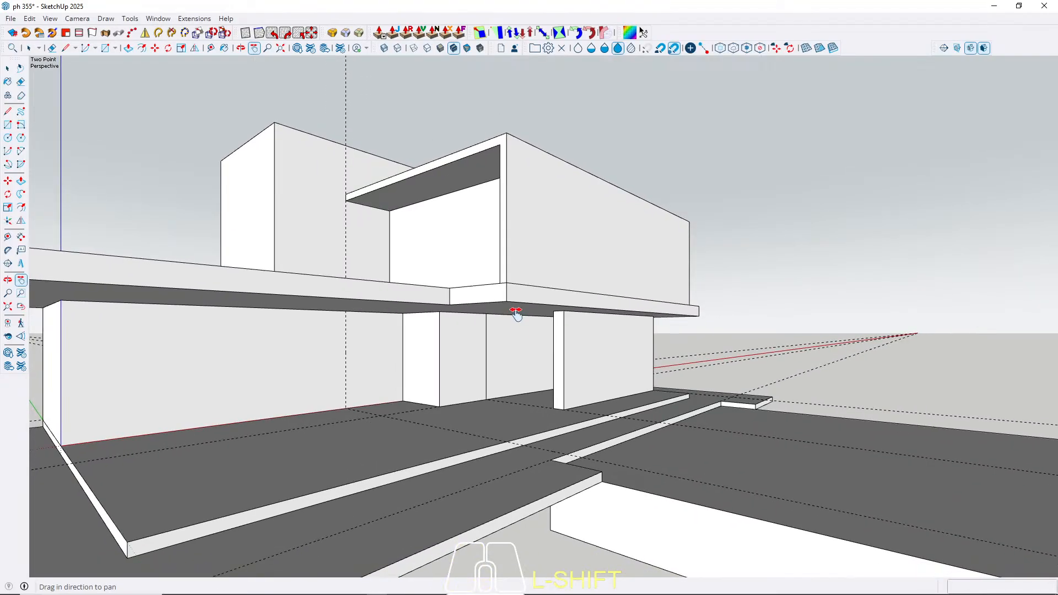
middle_click_drag(445, 238, 451, 246)
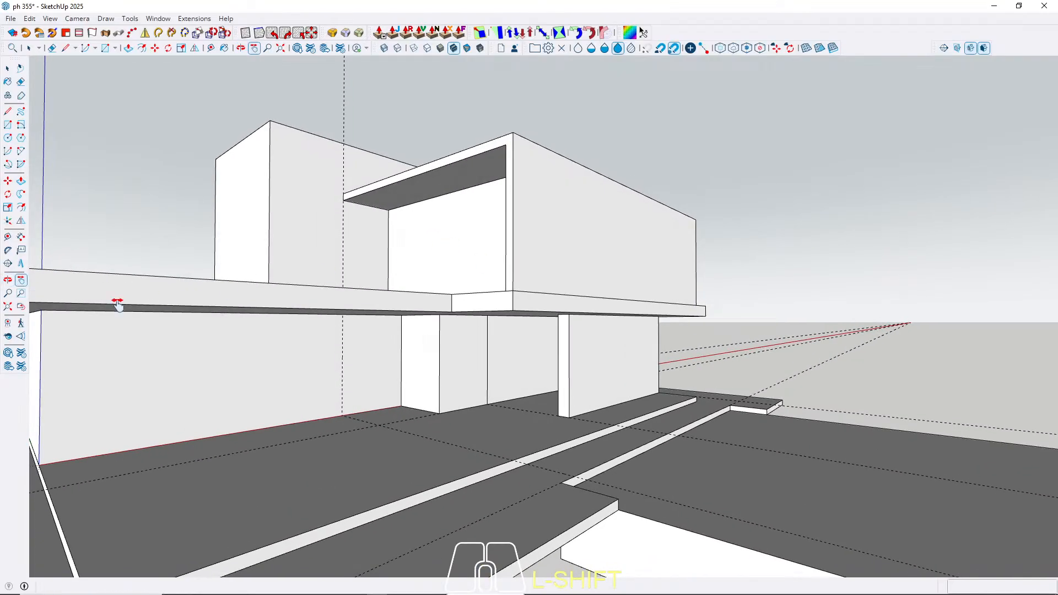
left_click(21, 306)
left_click_drag(406, 307, 458, 348)
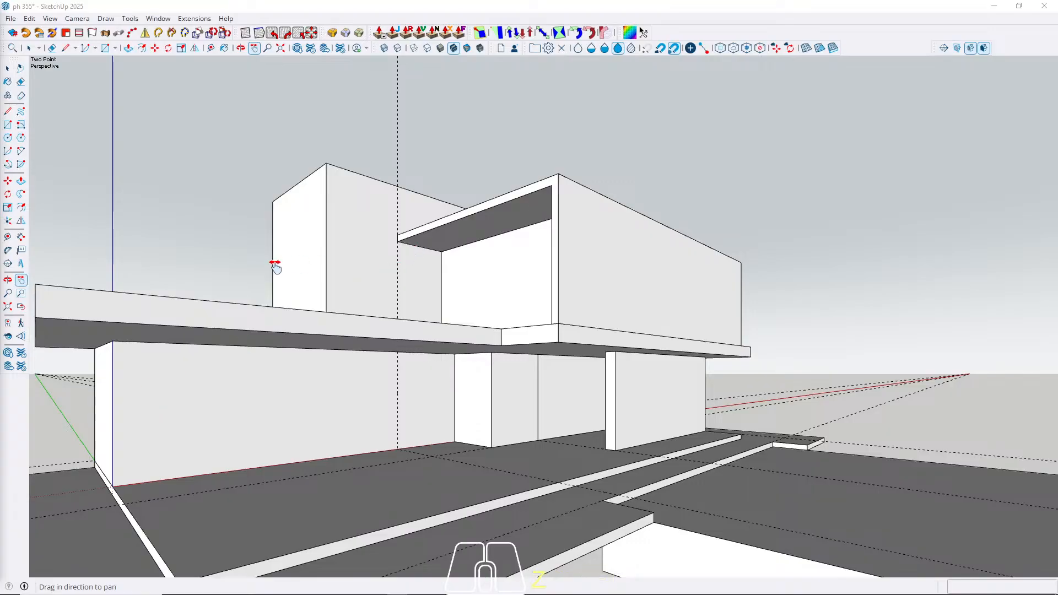
Step: Set the camera's field of view to 45 degrees and reframe the whole house from its front corner
key("space")
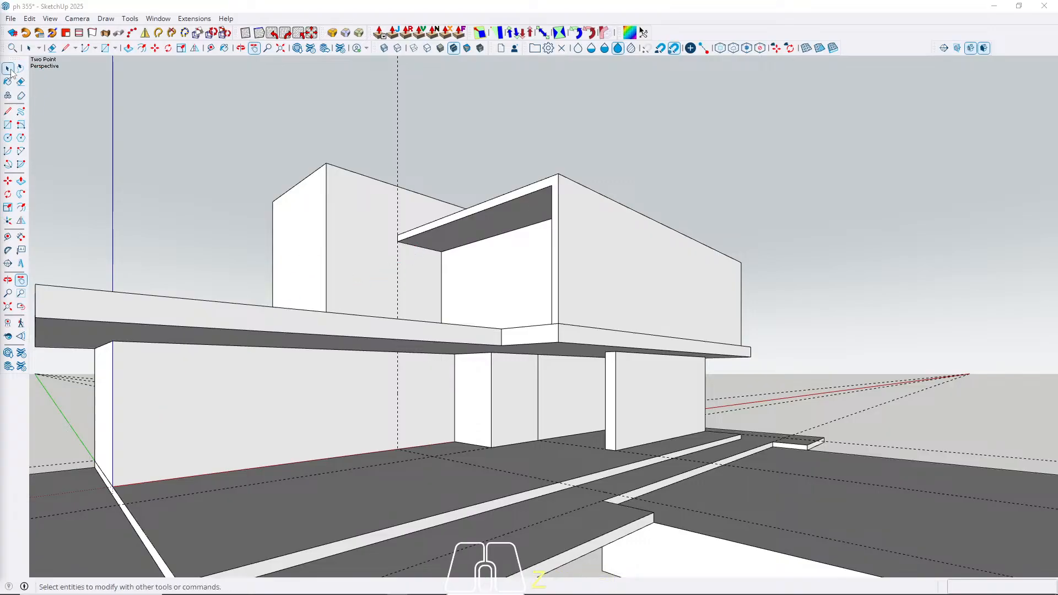
key("z")
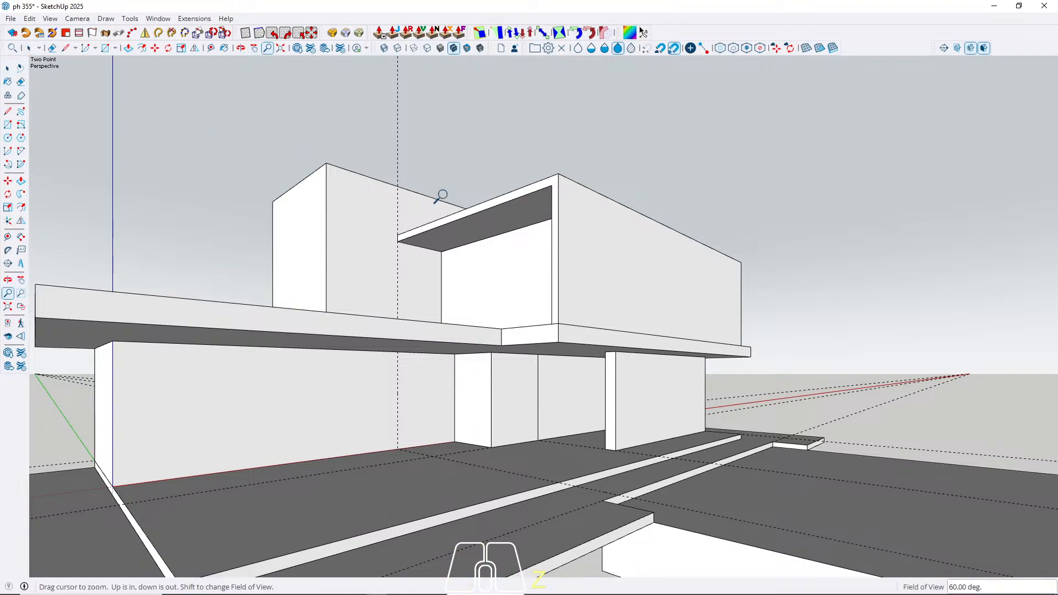
type("45")
key("Return")
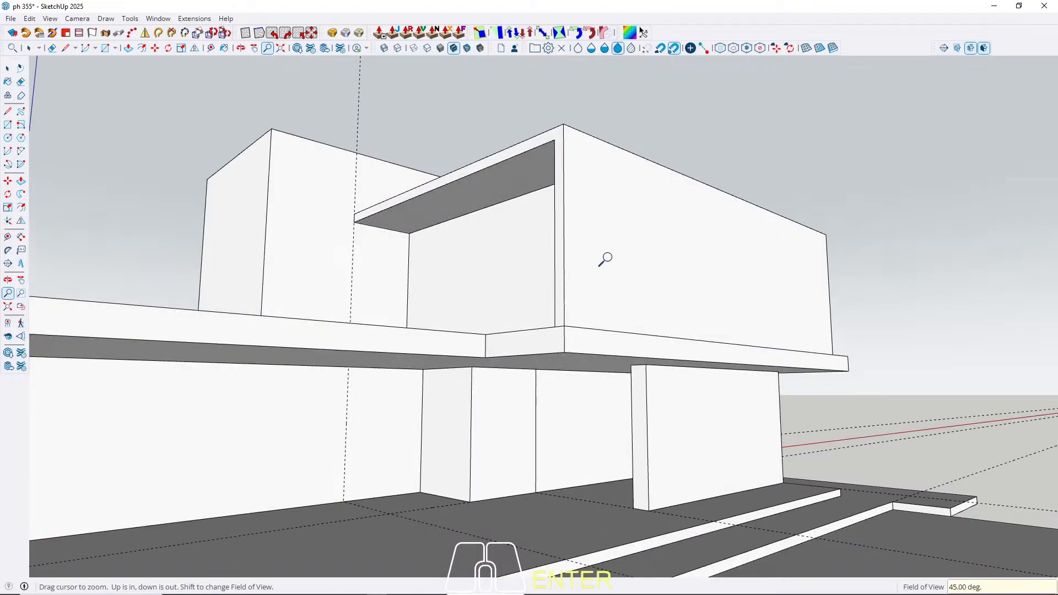
scroll(535, 279, "down", 3)
middle_click_drag(531, 279, 498, 324)
scroll(498, 292, "down", 1)
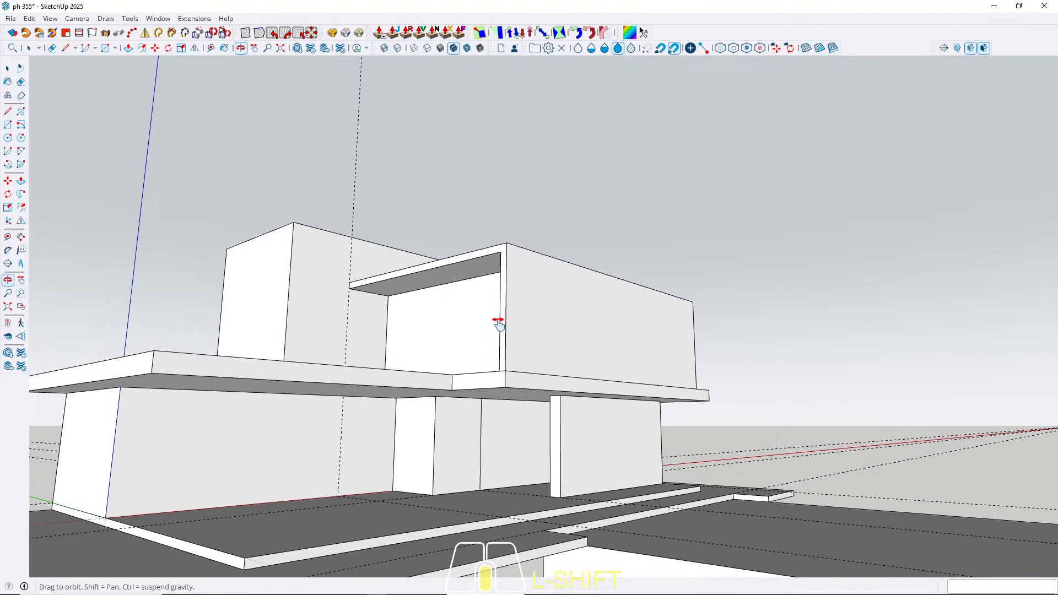
Step: Switch the camera to Two-Point Perspective and centre the house in the view
left_click(78, 18)
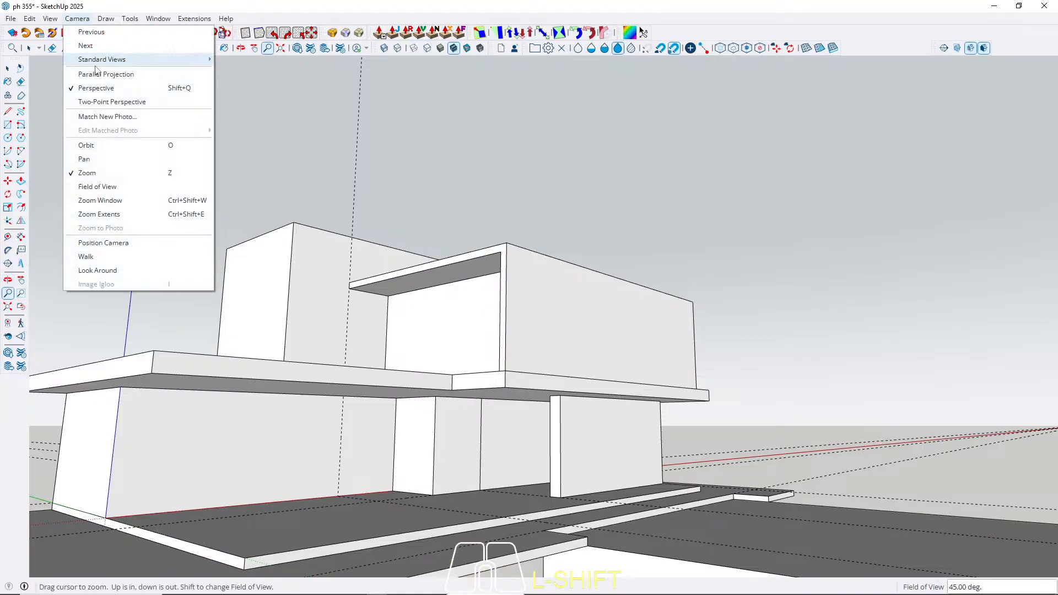
left_click(104, 97)
left_click_drag(528, 197, 538, 309)
mouse_move(536, 308)
left_mouse_down("shift")
mouse_move(544, 241)
mouse_move(543, 295)
left_mouse_up("shift")
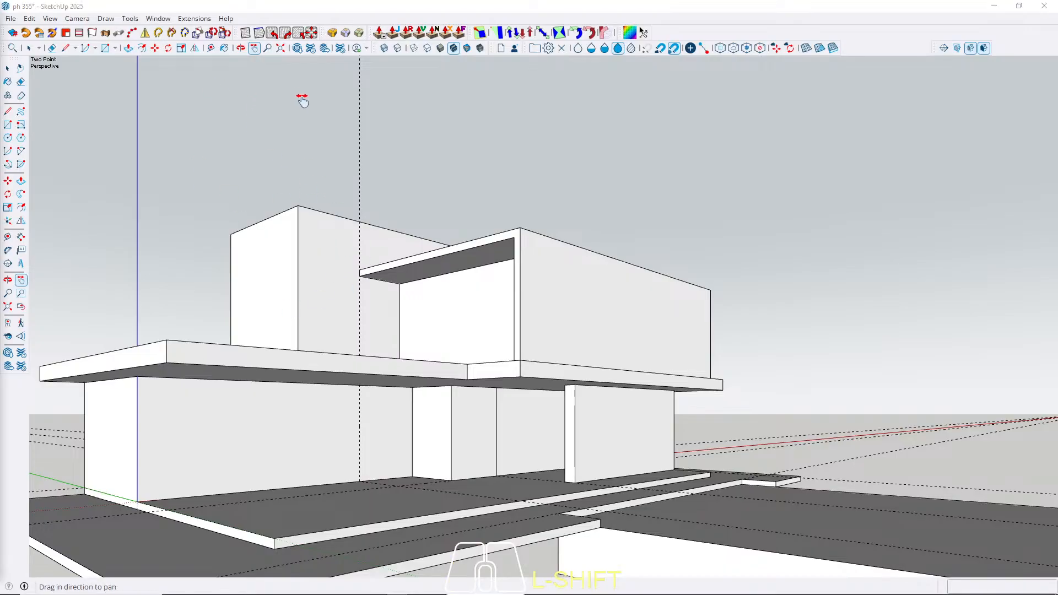
Step: Show the Default Tray and store the framed view as a new scene, saving the changed style as a new one
left_click(159, 20)
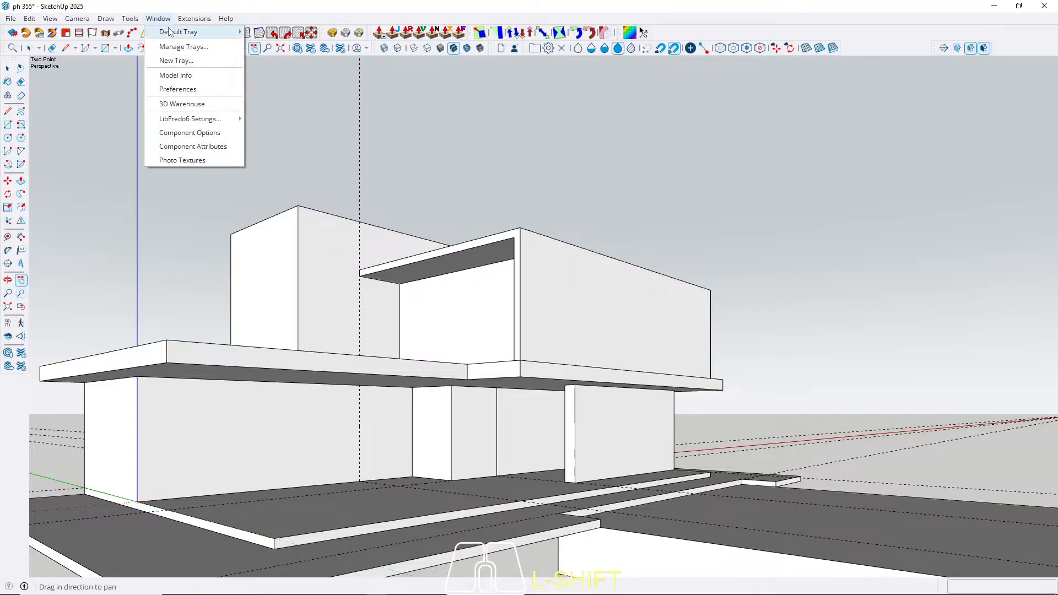
mouse_move(168, 31)
left_click(270, 31)
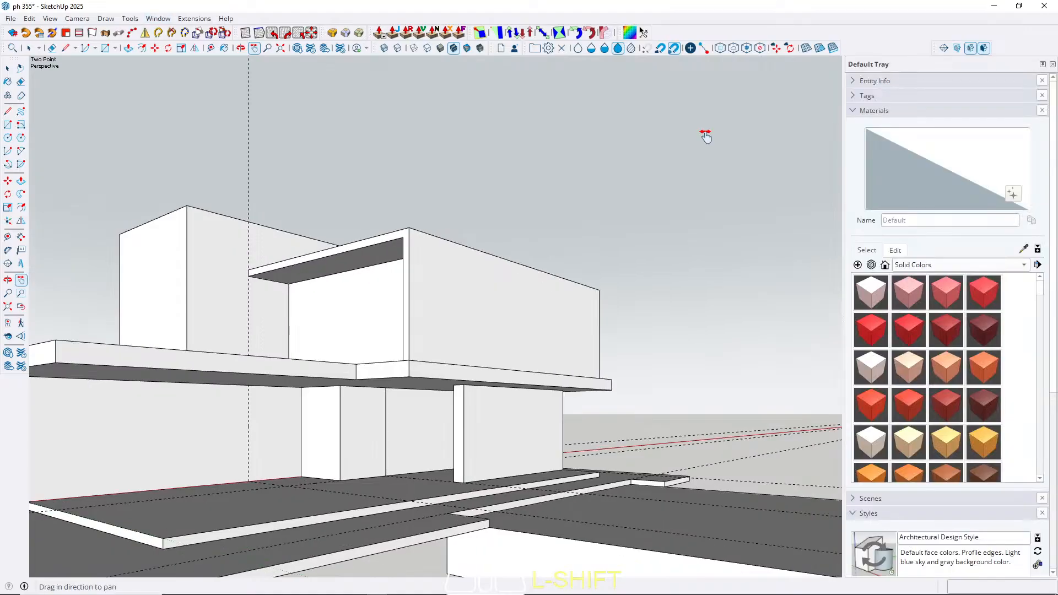
left_click(855, 112)
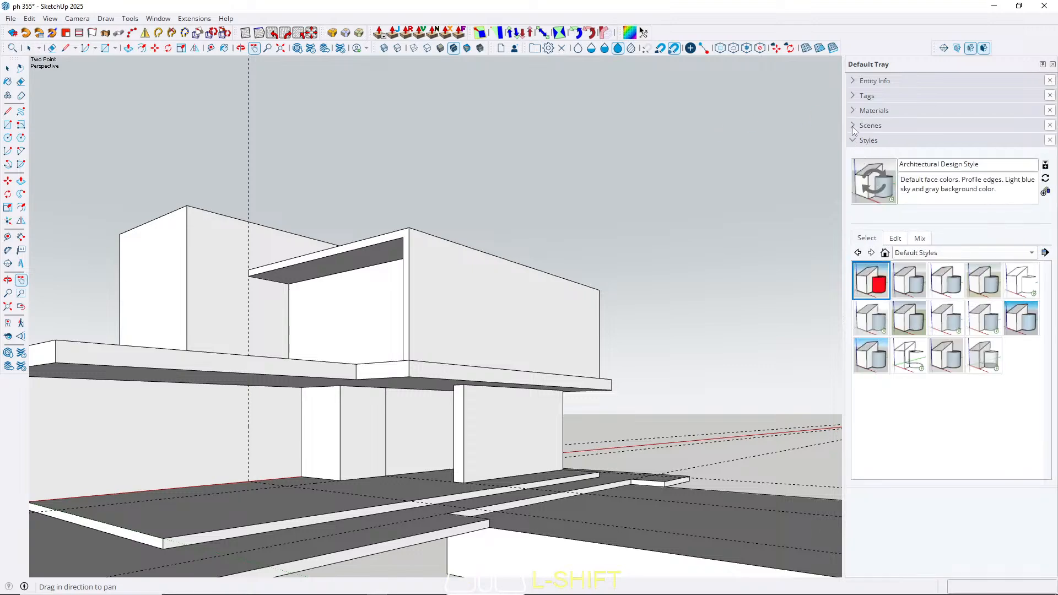
left_click(853, 126)
left_click(866, 140)
left_click(565, 354)
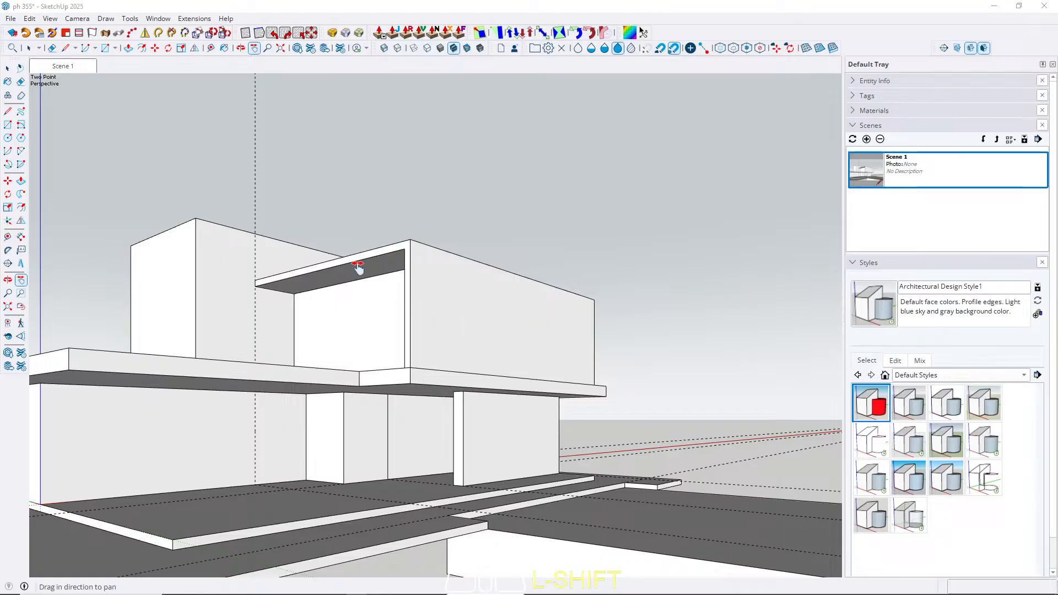
Step: Inside the group of the long ground-floor block, offset the top face's outline inward by 15 cm
middle_click_drag(389, 325, 295, 352, "shift")
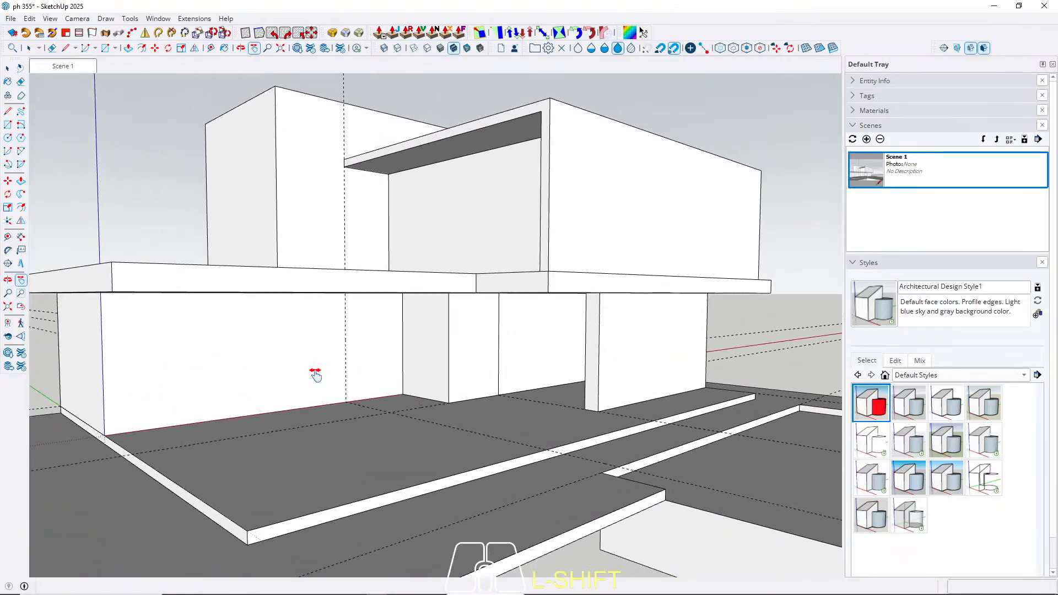
left_click(8, 67)
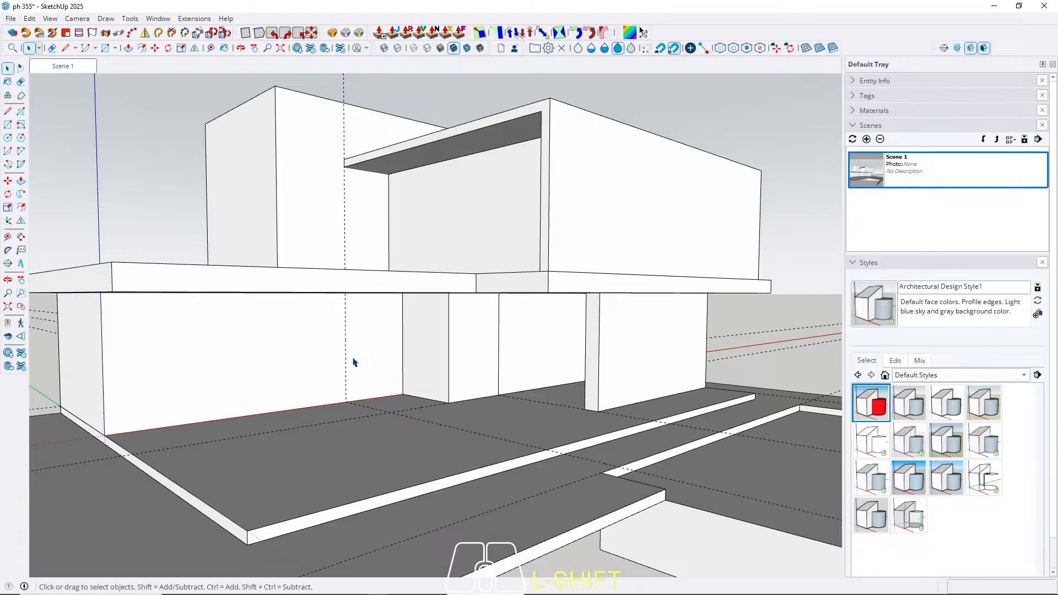
scroll(389, 368, "up", 3)
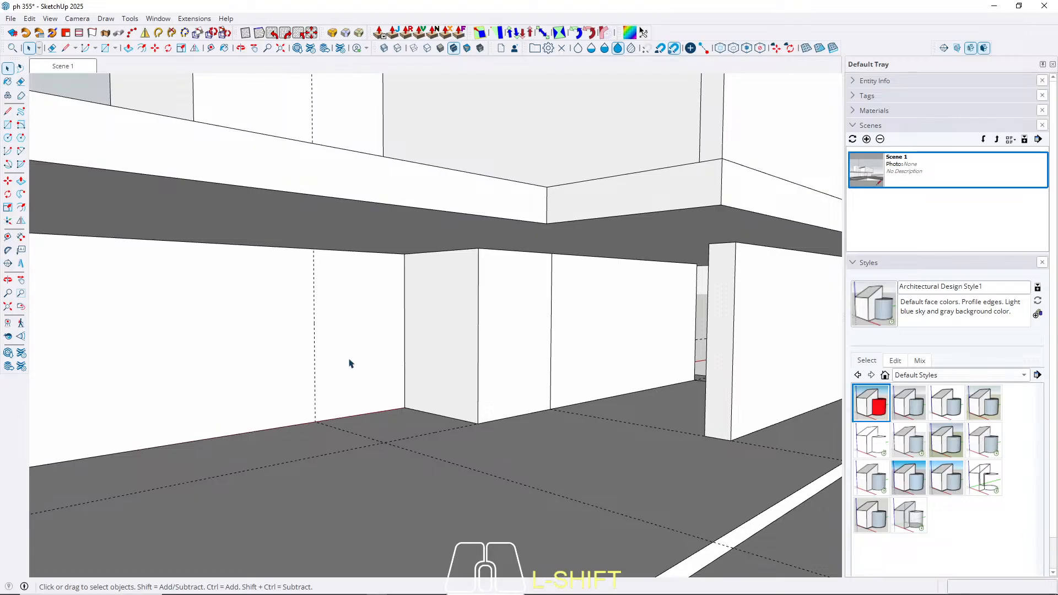
middle_click_drag(351, 364, 355, 338, "shift")
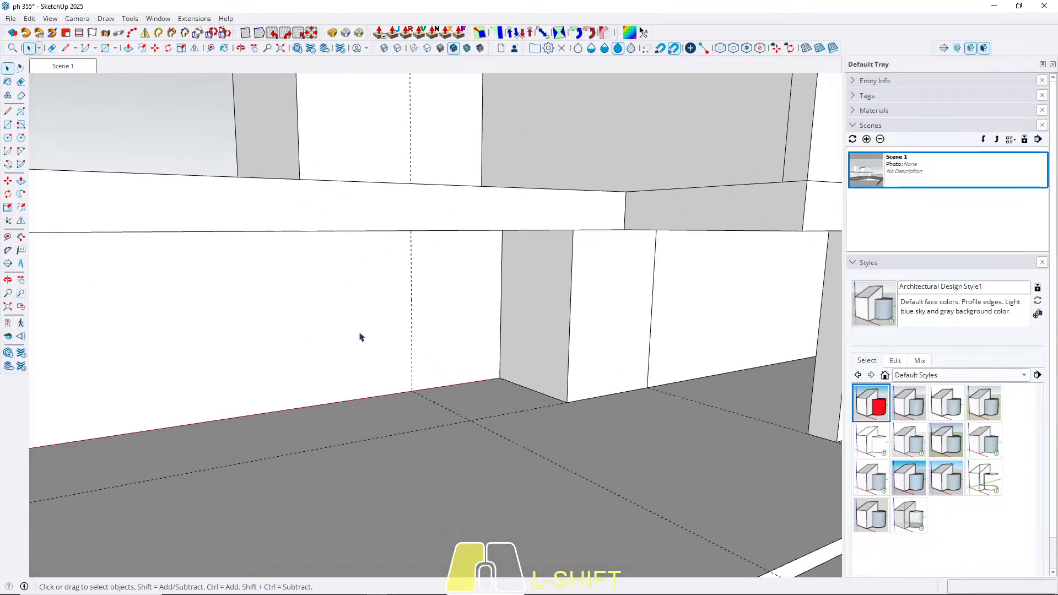
triple_click(359, 333)
key("w")
middle_click_drag(382, 303, 369, 480)
left_click(268, 266)
key("f")
left_click(116, 279)
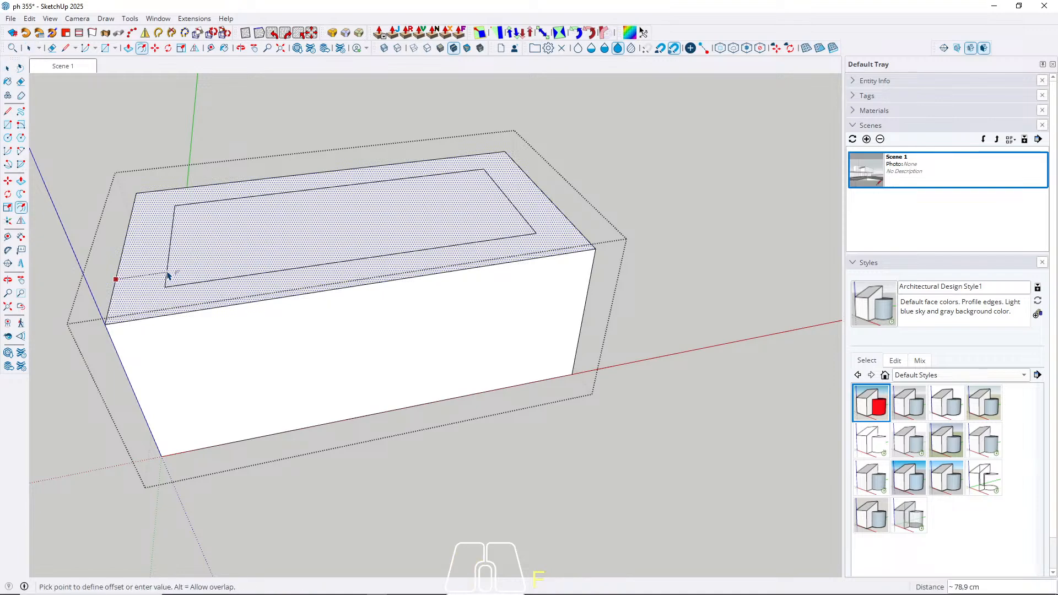
type("1")
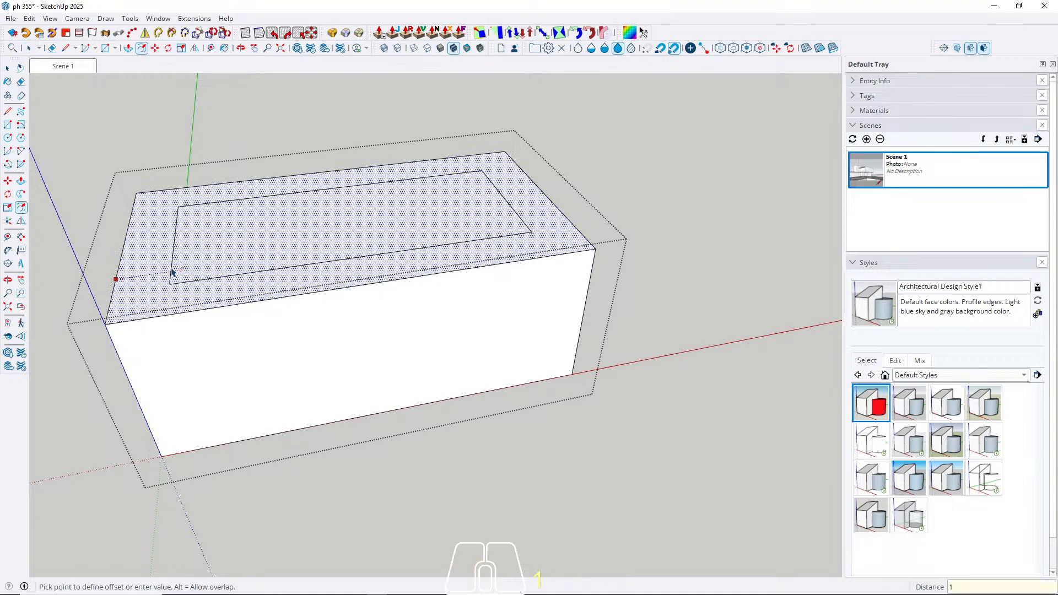
type("5")
key("Return")
Step: Delete the inner top face to hollow out the ground-floor block, and close the group
key("space")
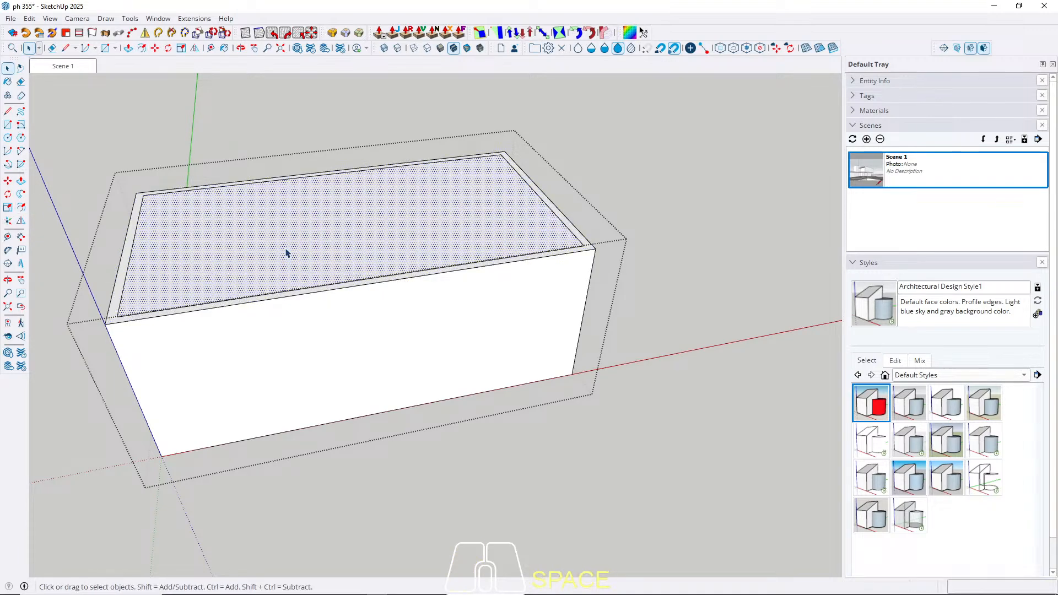
key("Delete")
key("p")
key("space")
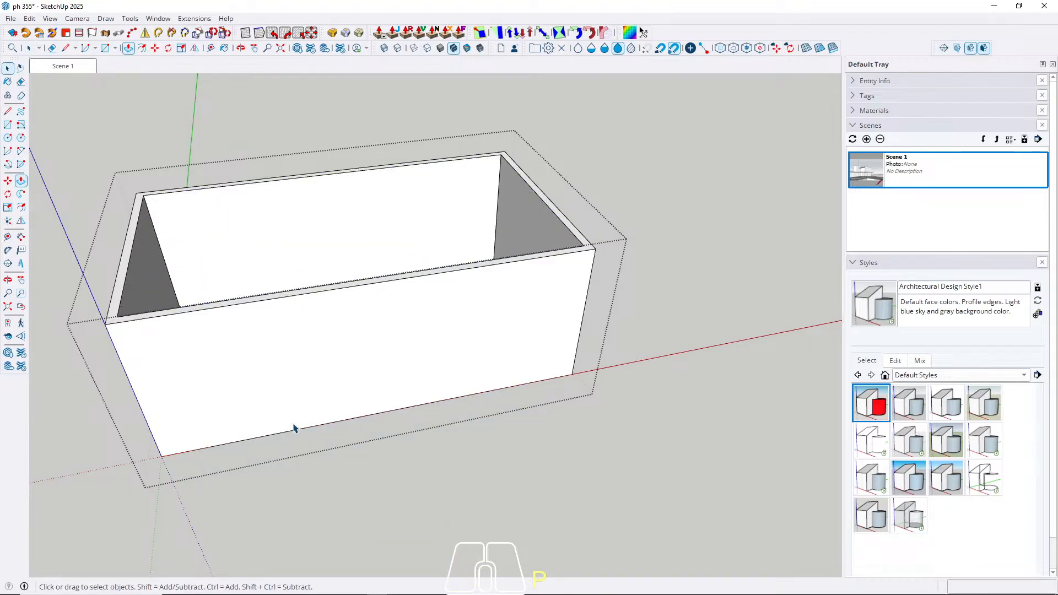
key("Escape")
middle_click_drag(331, 361, 441, 165)
scroll(487, 292, "down", 2)
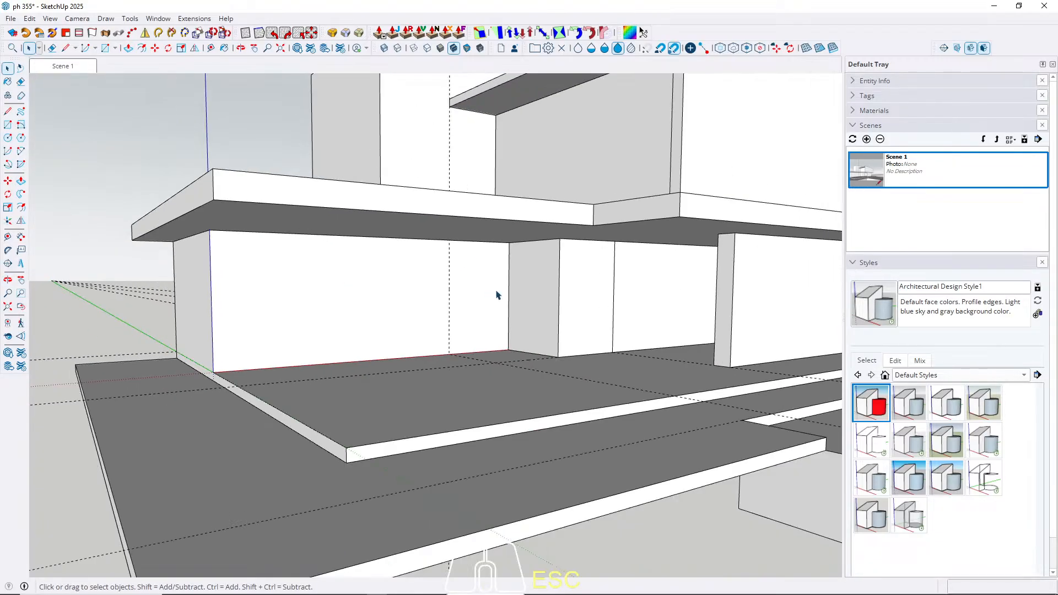
Step: Reopen the hollowed block's group and push the inner face of its far short wall out to the outer face
middle_click_drag(486, 292, 459, 308)
scroll(460, 313, "up", 2)
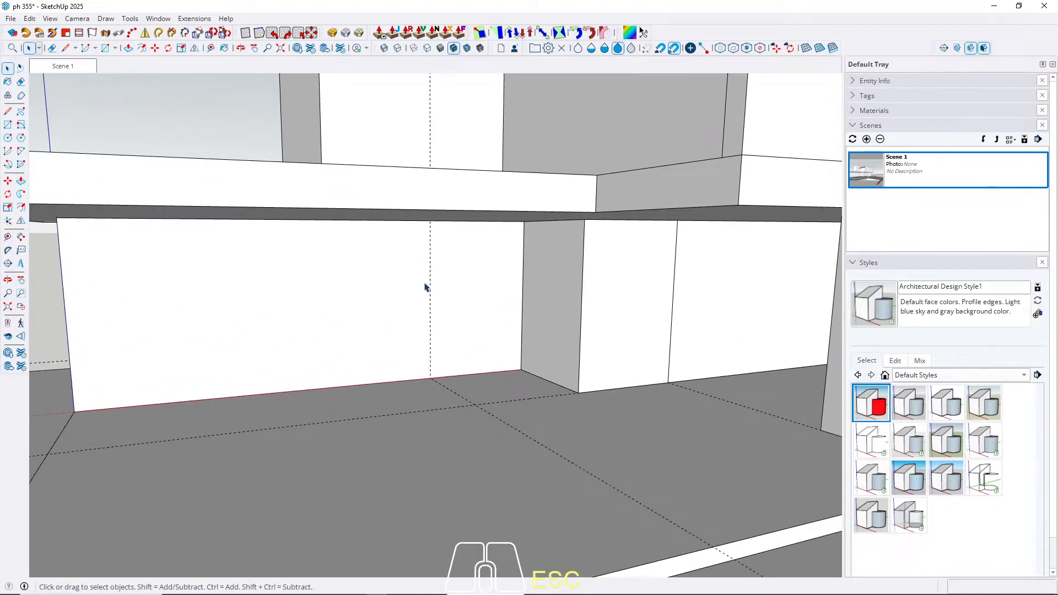
double_click(486, 301)
left_click(482, 299)
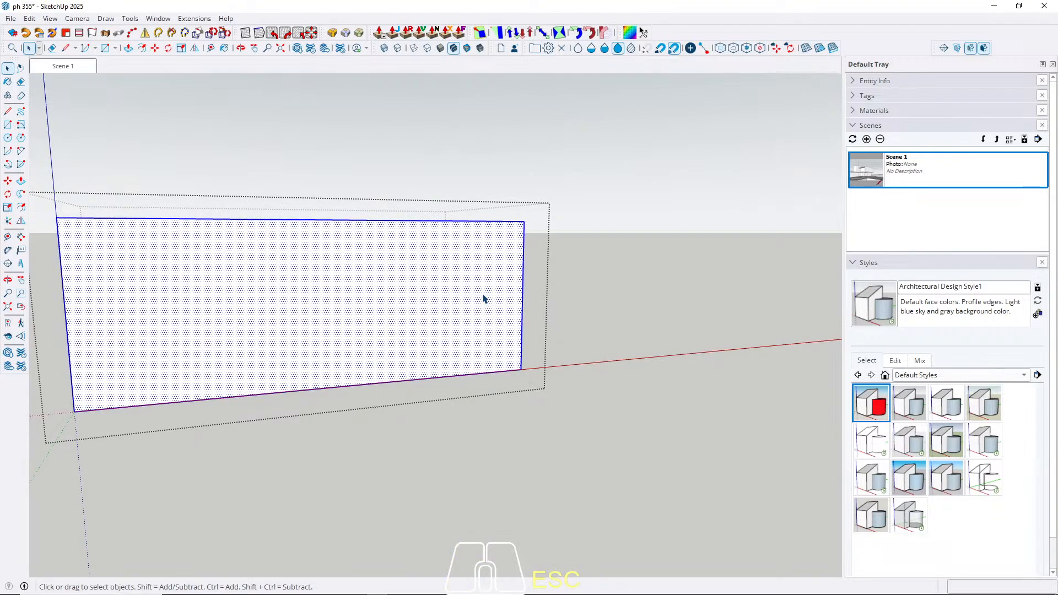
middle_click_drag(463, 269, 402, 428)
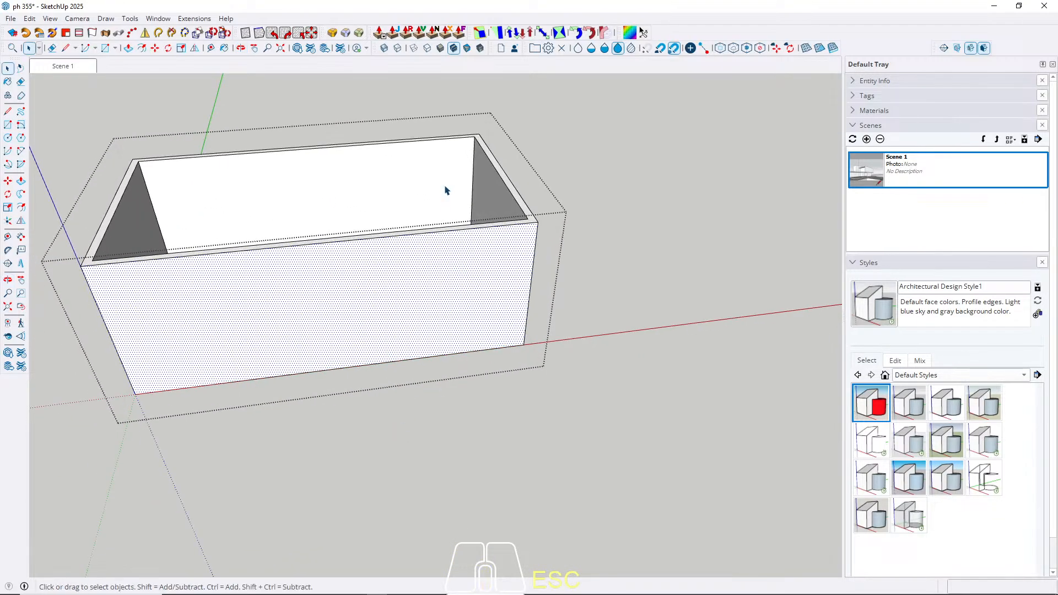
middle_click_drag(444, 189, 463, 278, "shift")
key("p")
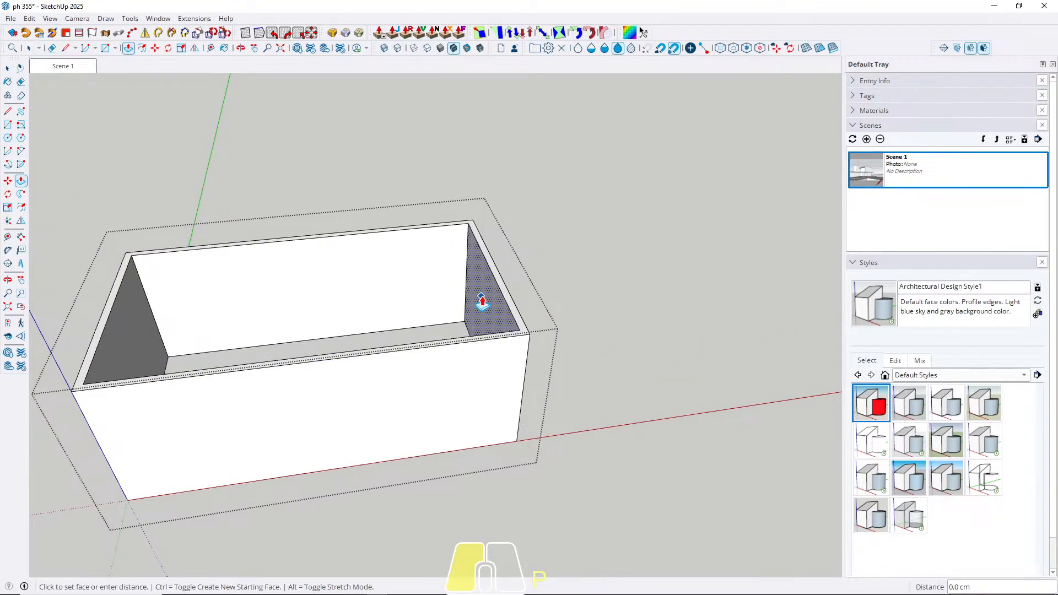
left_click(481, 302)
left_click(518, 270)
key("space")
Step: Erase the remaining end face of the short wall so the block is open at that end, and close the group
middle_click_drag(517, 279, 542, 276)
key("w")
middle_click_drag(575, 338, 609, 169)
key("w")
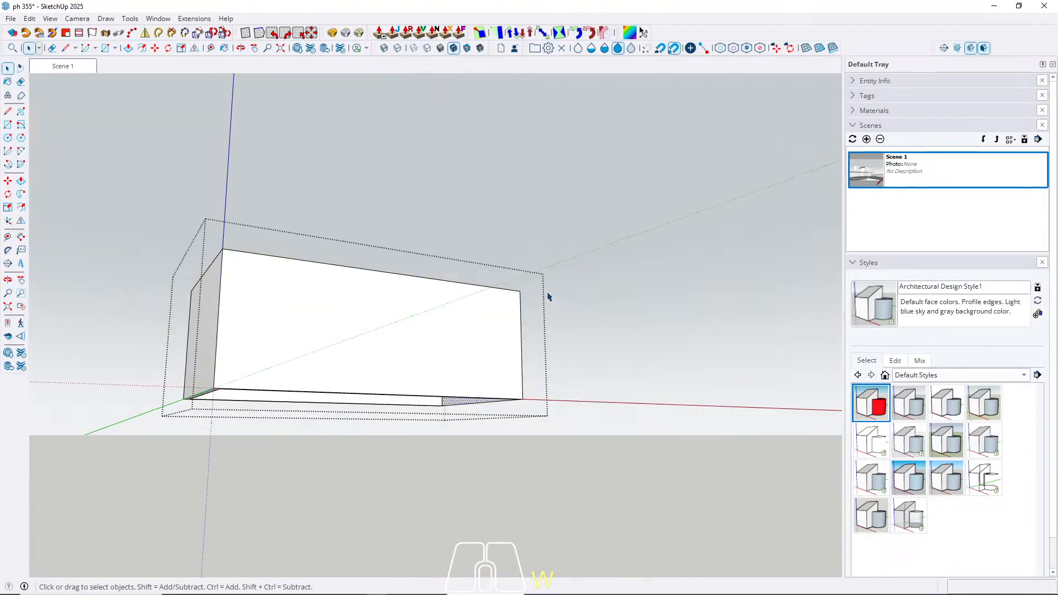
middle_click_drag(547, 295, 507, 413)
middle_click_drag(449, 312, 481, 442)
key("e")
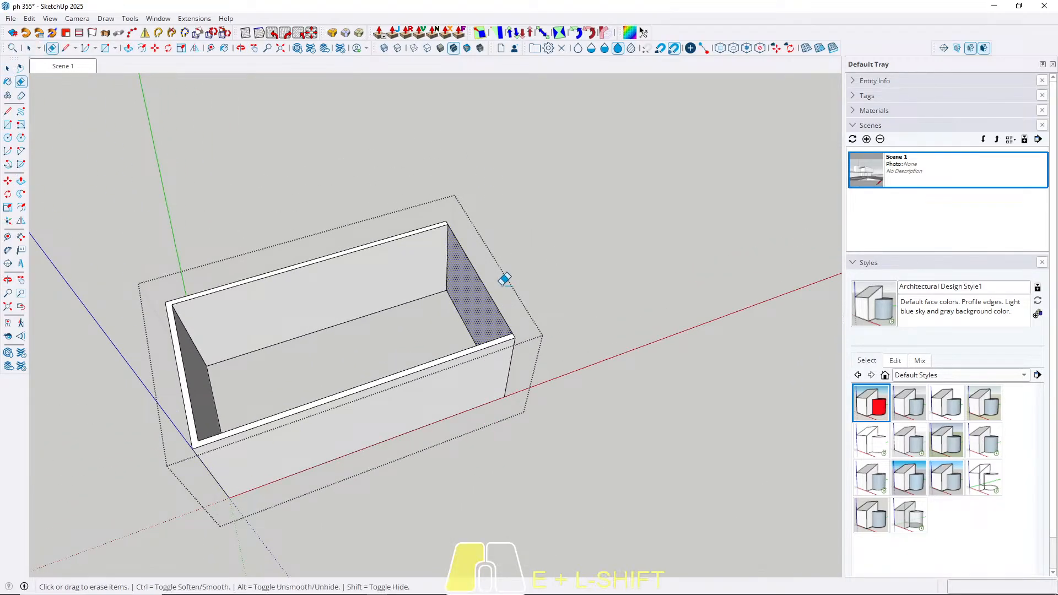
left_click_drag(504, 282, 440, 345)
key("space")
middle_click_drag(449, 322, 460, 250)
key("Escape")
middle_click_drag(475, 414, 496, 220)
scroll(505, 276, "up", 3)
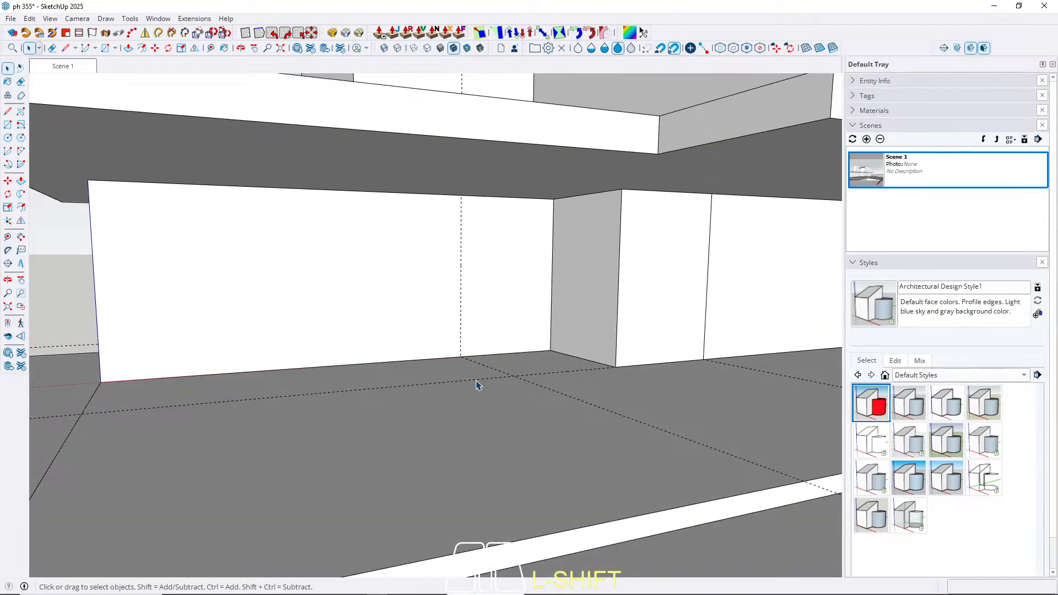
Step: Inside the block's group, push the front long wall's free end back 200 cm, and close the group
triple_click(511, 271)
middle_click_drag(501, 289, 383, 454)
middle_click_drag(560, 262, 477, 307, "shift")
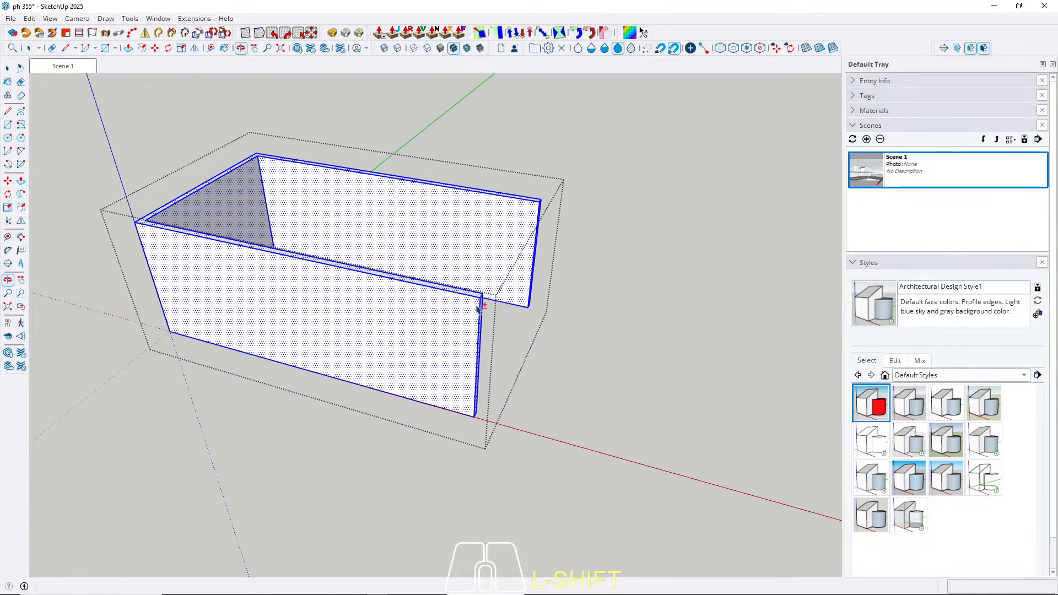
scroll(477, 309, "up", 5)
key("p")
left_click(426, 303)
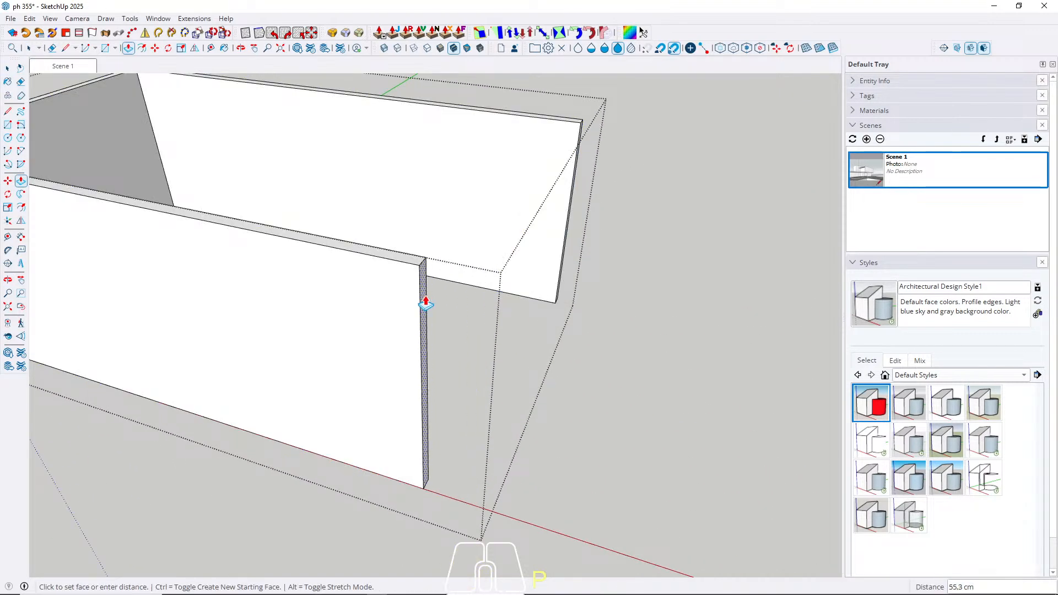
type("200")
key("Return")
key("alt+space")
middle_click_drag(291, 380, 393, 334)
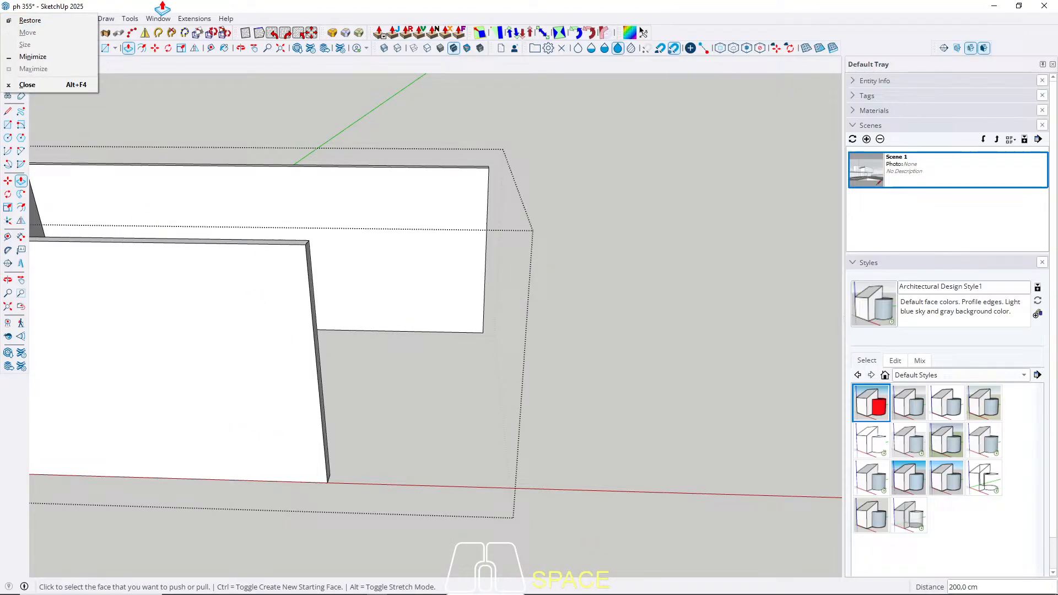
key("Escape")
key("space")
key("Escape")
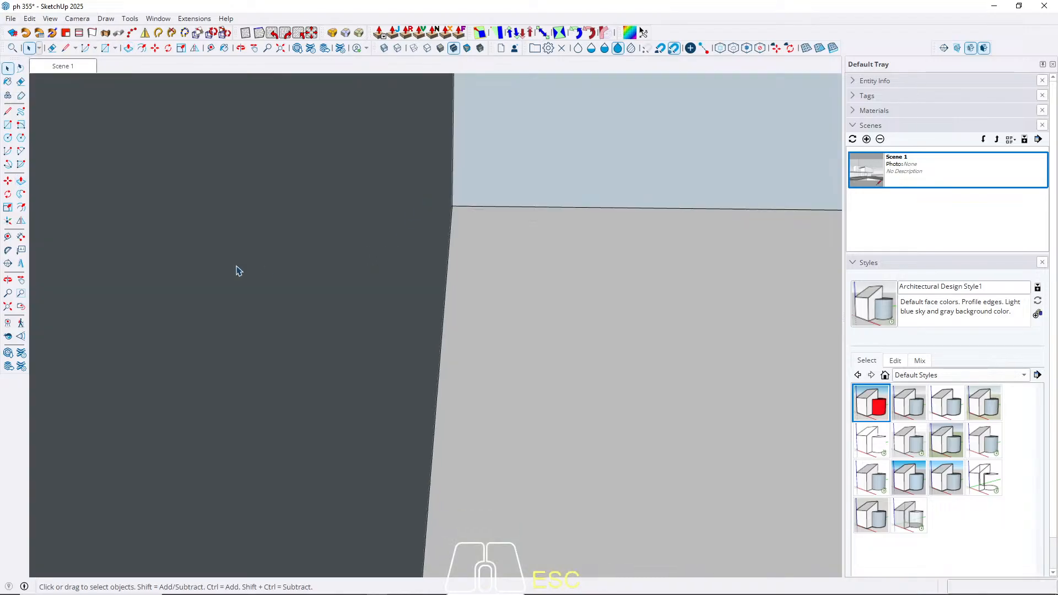
Step: Return to Scene 1 and disable scene transitions in the Model Info animation settings
left_click(73, 67)
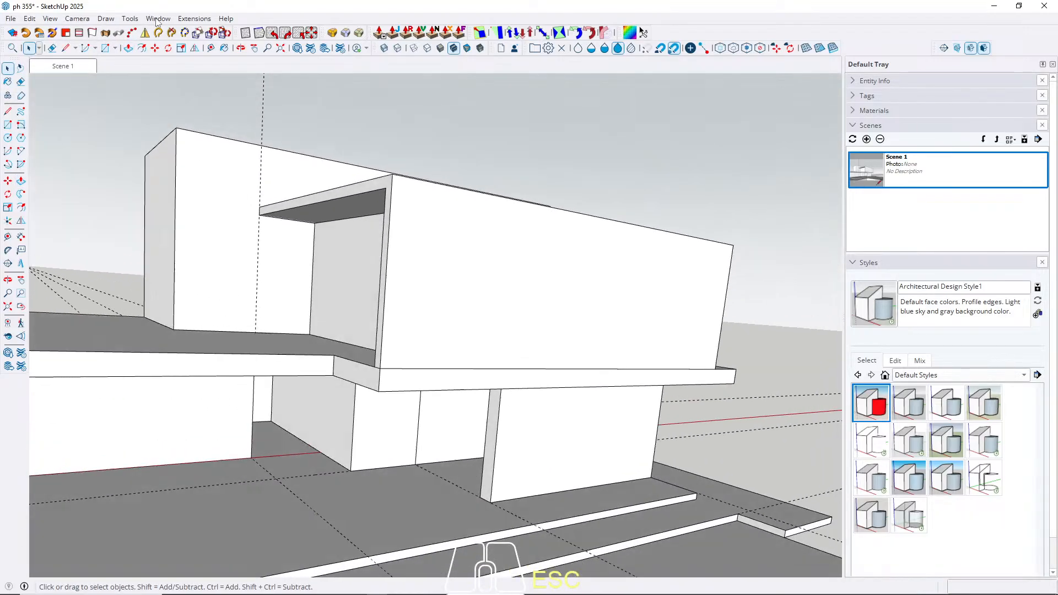
left_click(157, 19)
left_click(182, 73)
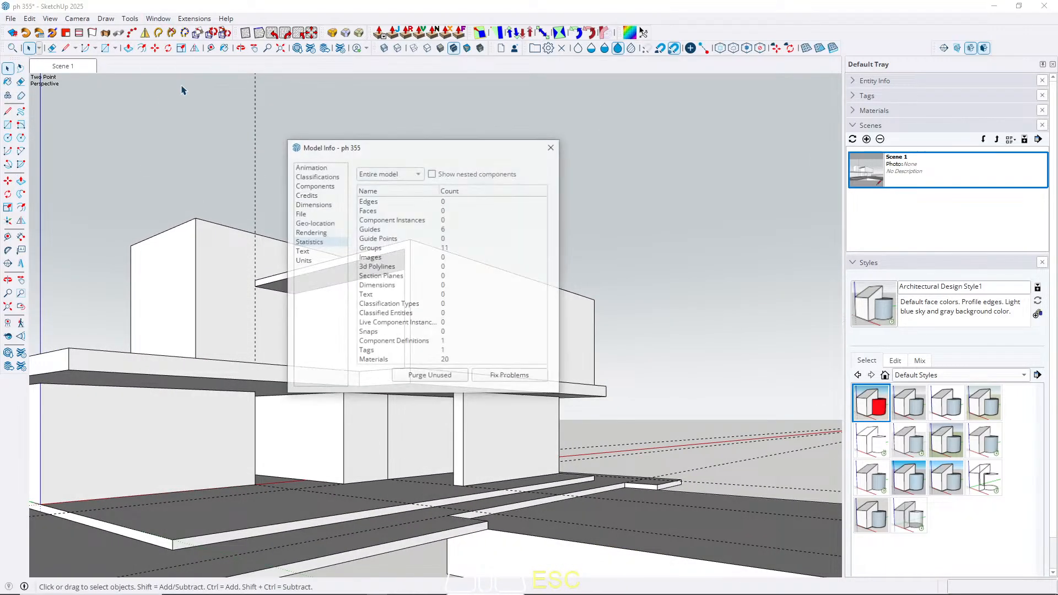
left_click(305, 167)
left_click(372, 190)
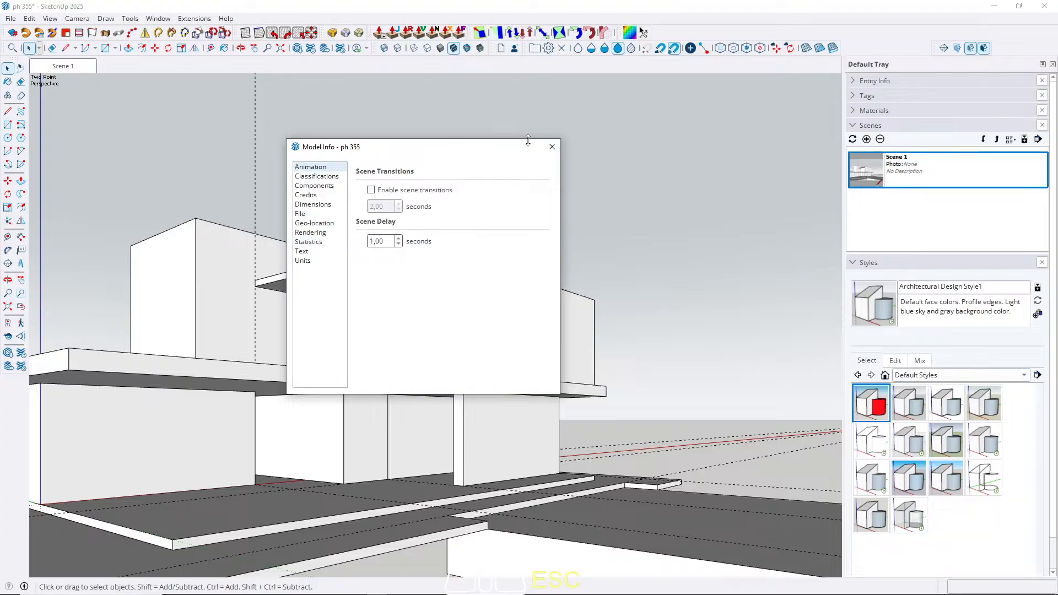
left_click(551, 146)
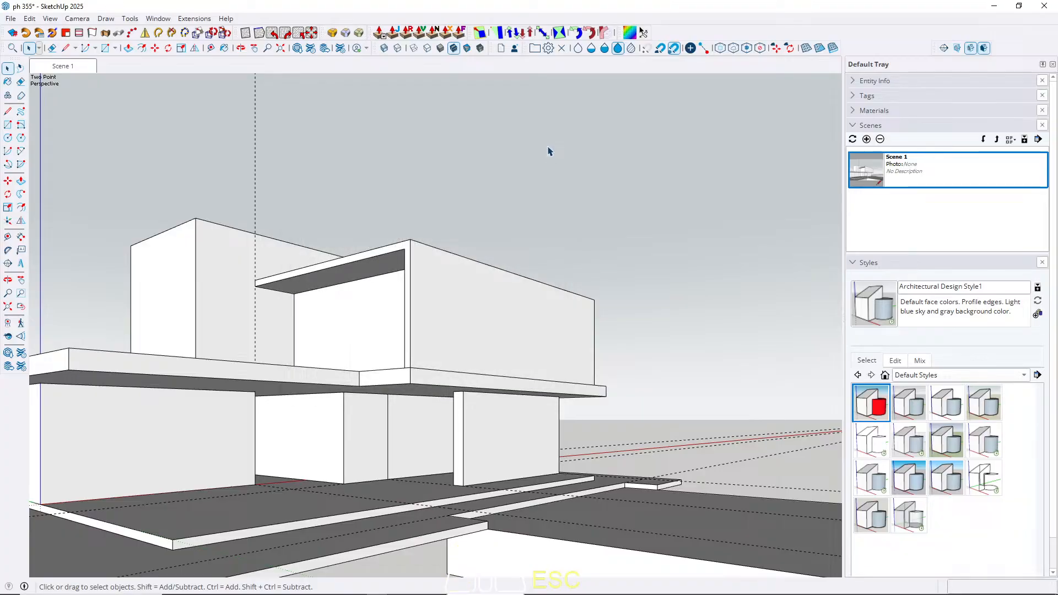
scroll(232, 485, "up", 3)
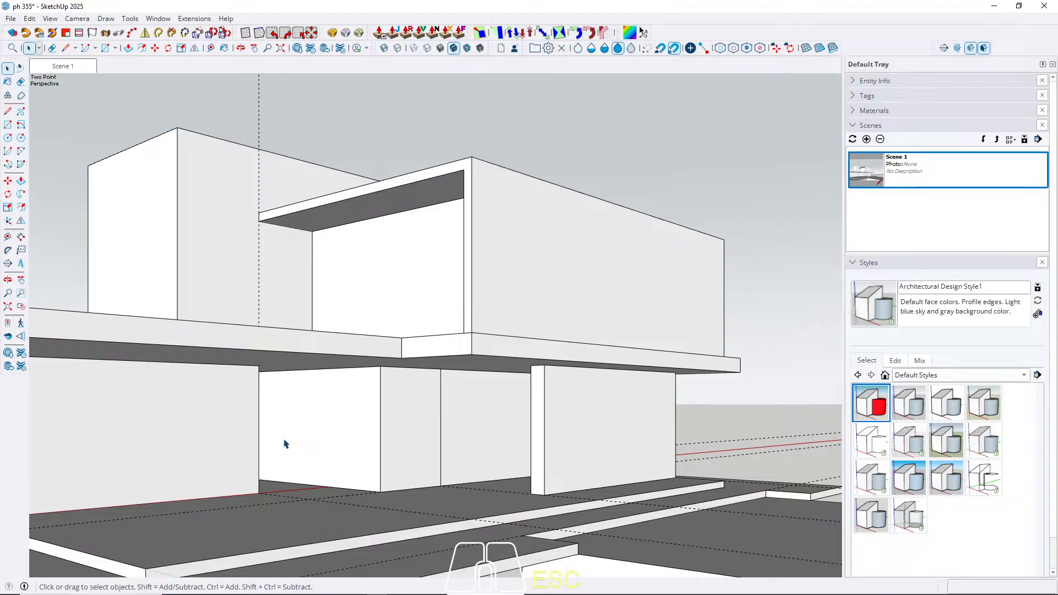
Step: Open the group of the ground-floor block behind the freestanding wall, isolate it, and offset its top face 15 cm inward
scroll(481, 417, "up", 6)
middle_click_drag(499, 398, 391, 582)
scroll(538, 341, "down", 4)
double_click(533, 347)
triple_click(533, 347)
key("w")
middle_click_drag(489, 316, 406, 427, "shift")
left_click(496, 312)
key("f")
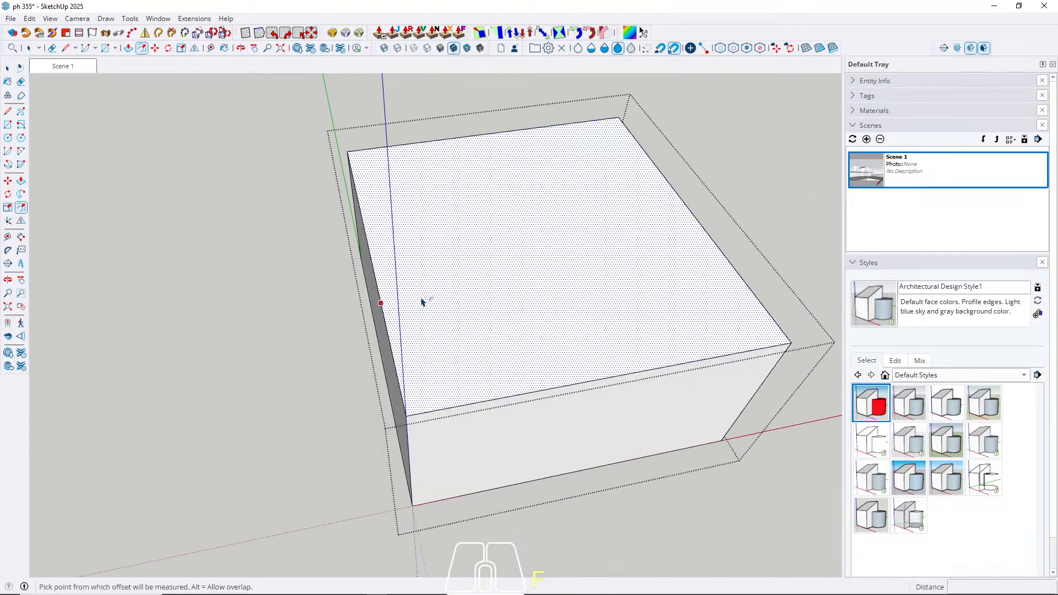
left_click(424, 298)
type("15")
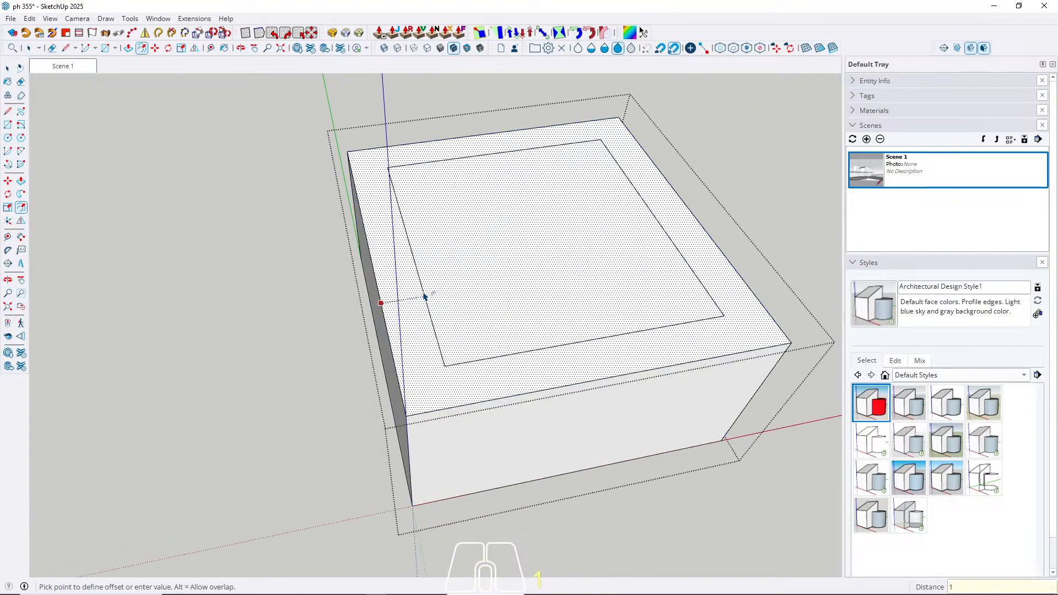
key("Return")
Step: Push the offset inner face down through the block's full height to hollow it into thin walls
key("space")
left_click(498, 314)
key("p")
left_click(498, 310)
left_click(433, 510)
key("space")
middle_click_drag(430, 439, 534, 323)
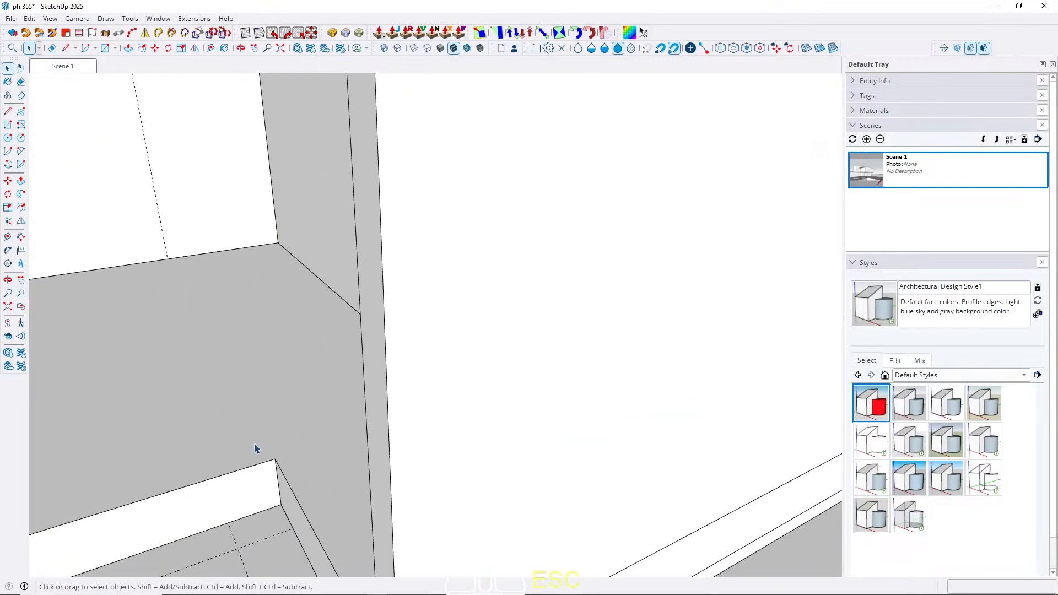
Step: Push the inner face of the hollowed block's front wall out to its outer face
middle_click_drag(256, 445, 504, 228, "shift")
scroll(503, 228, "down", 3)
middle_click_drag(408, 330, 224, 269)
scroll(253, 240, "down", 3)
mouse_move(259, 220)
middle_mouse_down()
mouse_move(394, 253)
mouse_move(424, 273)
middle_mouse_up()
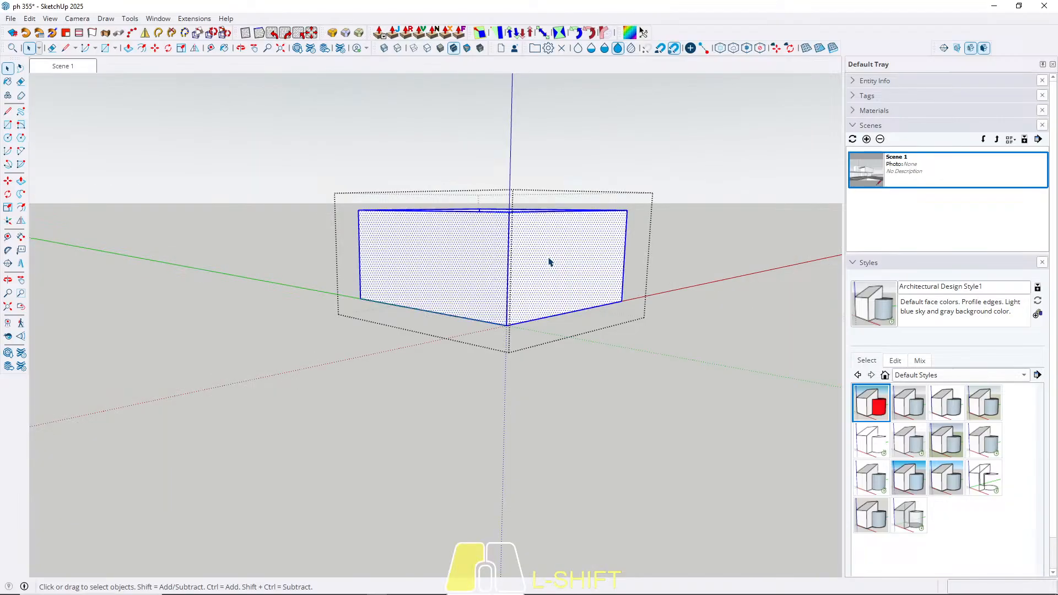
middle_click_drag(551, 259, 484, 394)
scroll(502, 394, "up", 3)
left_click(501, 395, "shift")
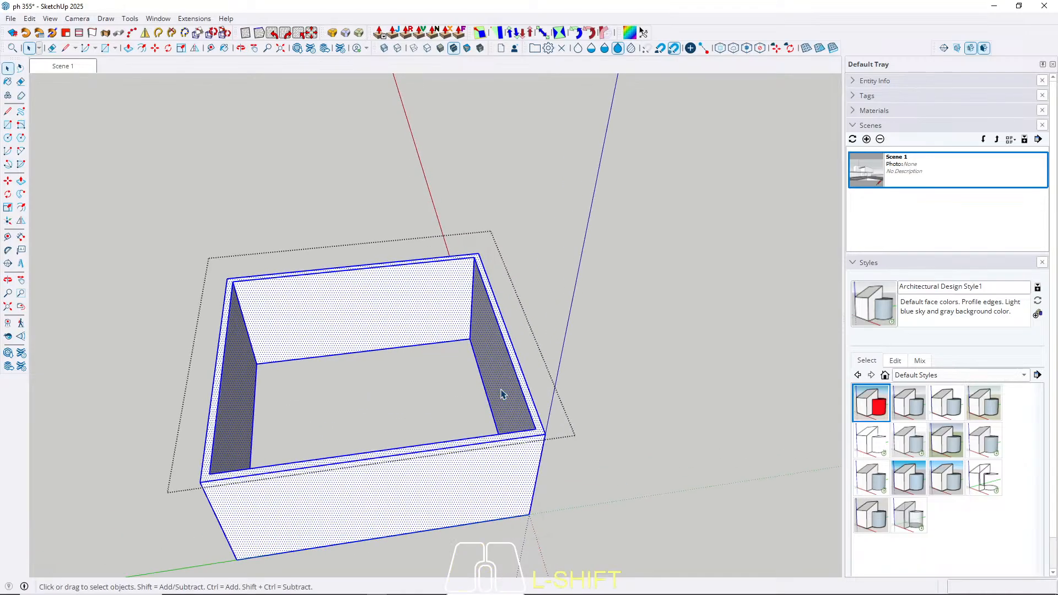
key("p")
key("space")
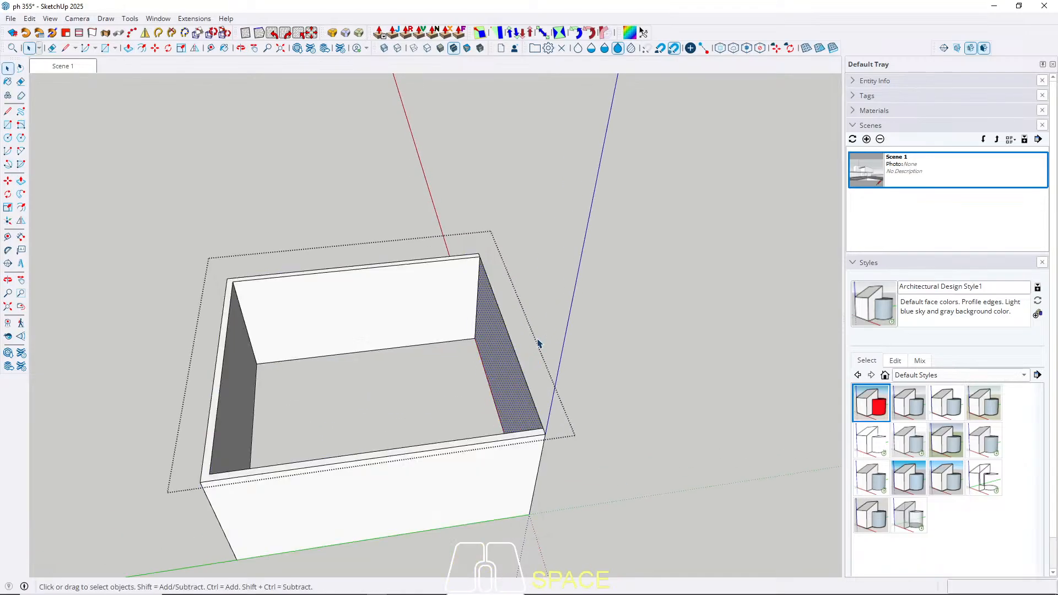
Step: Erase the remaining face and edges of the front wall to open that side, and return to Scene 1 with the group closed
middle_click_drag(538, 342, 546, 346)
key("e")
left_click_drag(544, 346, 473, 391)
key("space")
mouse_move(522, 406)
middle_mouse_down()
mouse_move(285, 292)
mouse_move(337, 290)
middle_mouse_up()
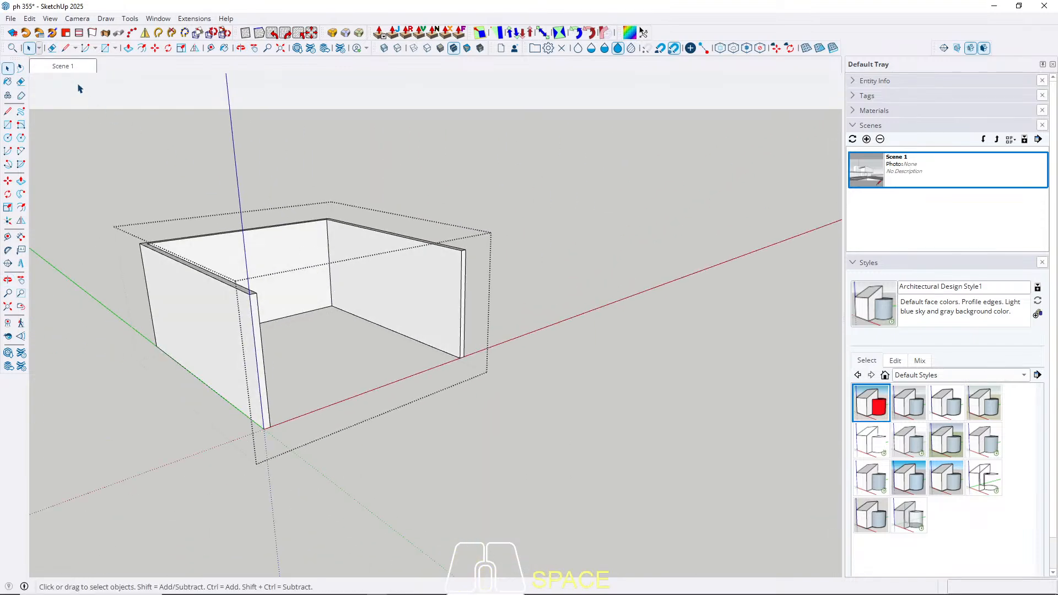
left_click(62, 66)
key("Escape")
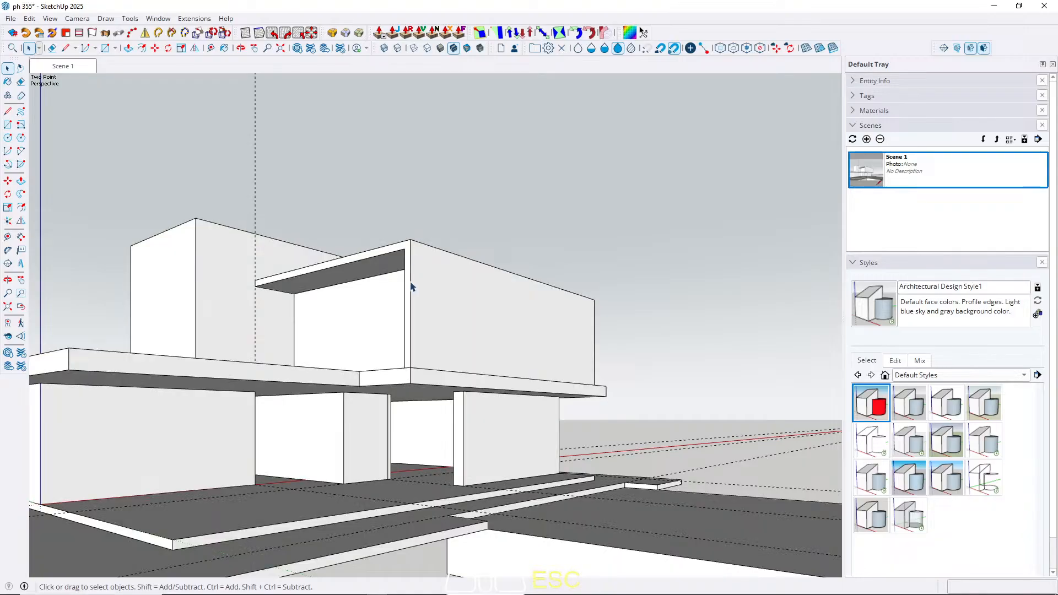
Step: Inside the same block's group, push the inner face of the side wall beside the neighbouring block outward, and return to Scene 1
middle_click_drag(384, 453, 465, 454)
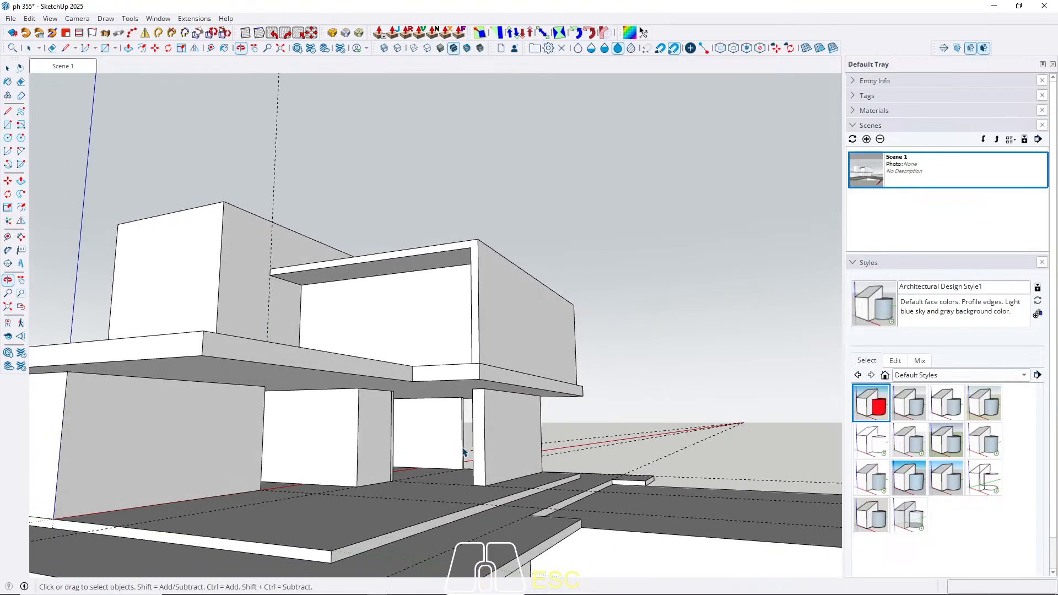
scroll(366, 418, "up", 6)
scroll(385, 386, "up", 3)
middle_click_drag(711, 413, 492, 381)
left_click(493, 384)
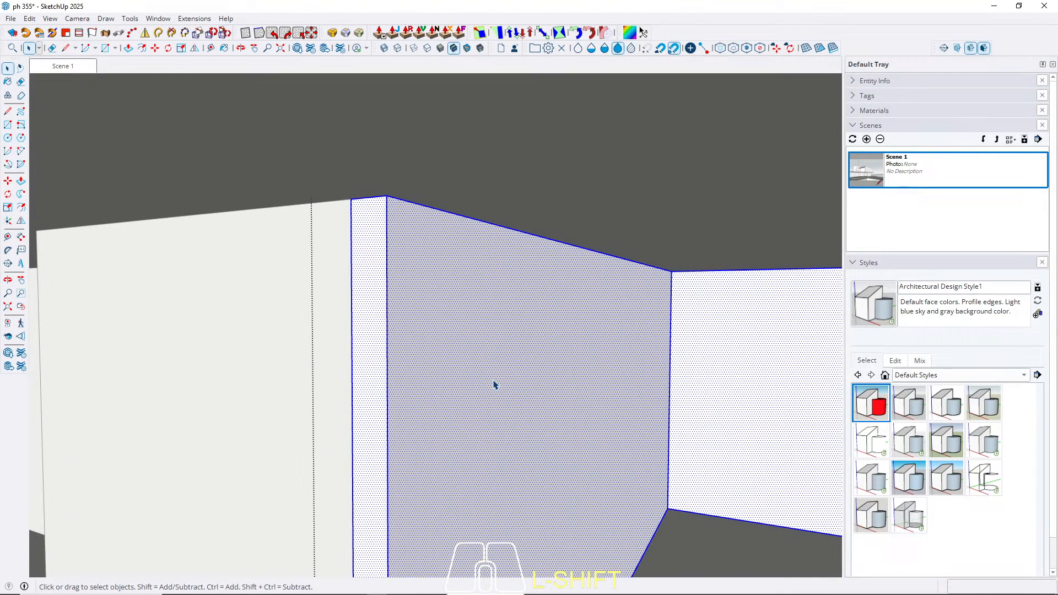
key("p")
left_click(472, 368)
left_click(407, 348)
key("space")
middle_click_drag(319, 389, 650, 389)
key("Escape")
scroll(635, 327, "down", 3)
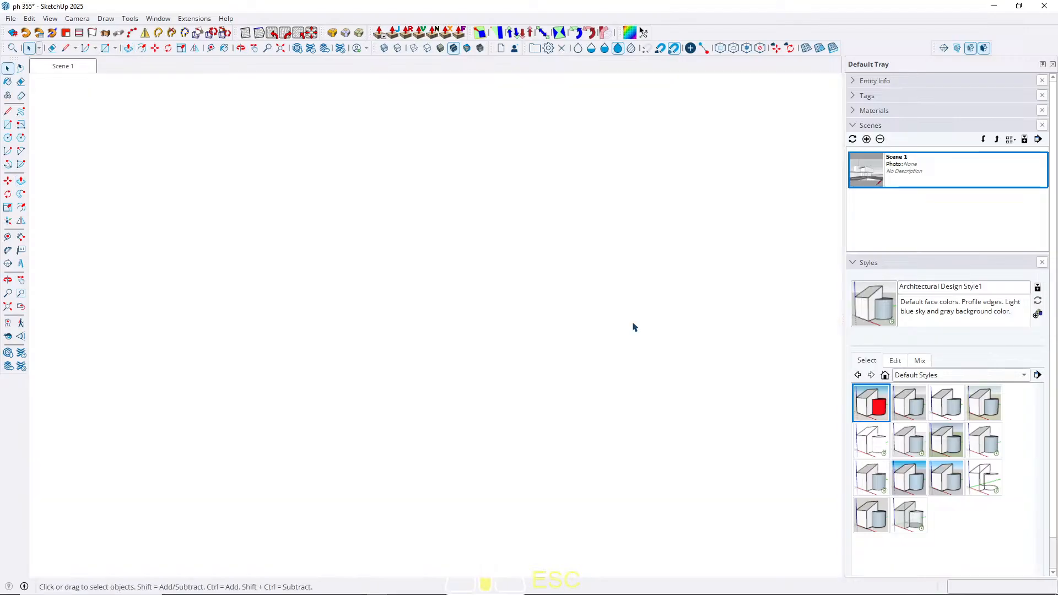
left_click(62, 67)
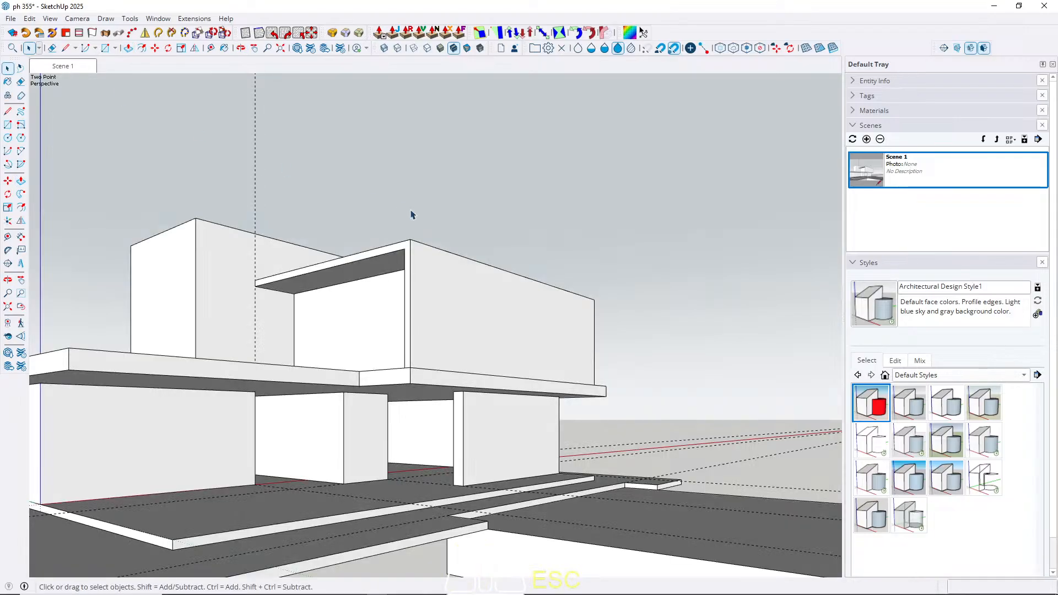
Step: Open the group of the freestanding wall beneath the upper-floor box, select all its geometry, and hide the rest of the model
middle_click_drag(395, 411, 487, 370)
scroll(482, 385, "up", 2)
scroll(482, 385, "up", 1)
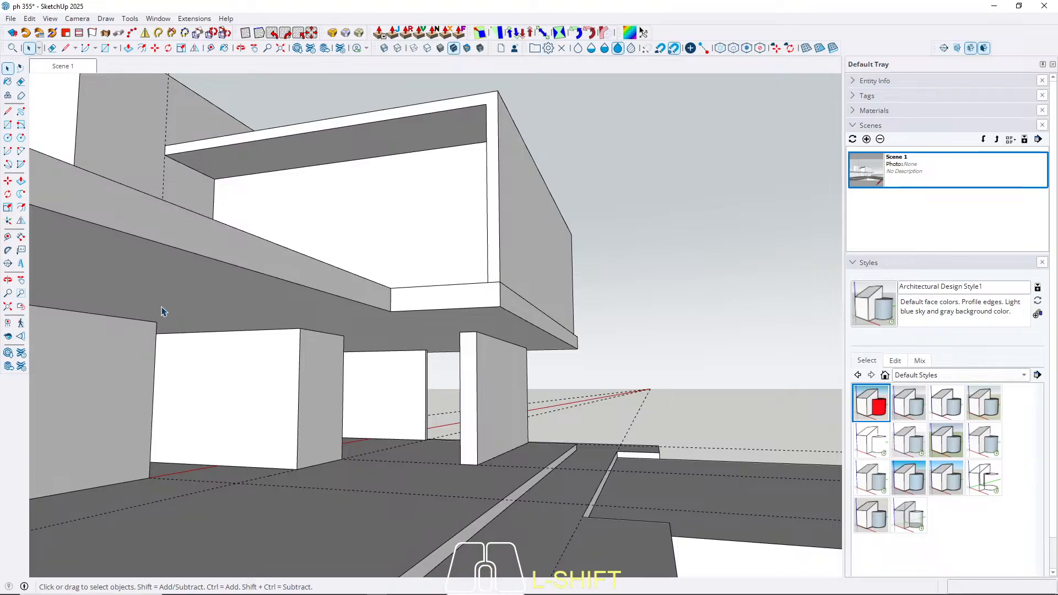
scroll(456, 424, "down", 3)
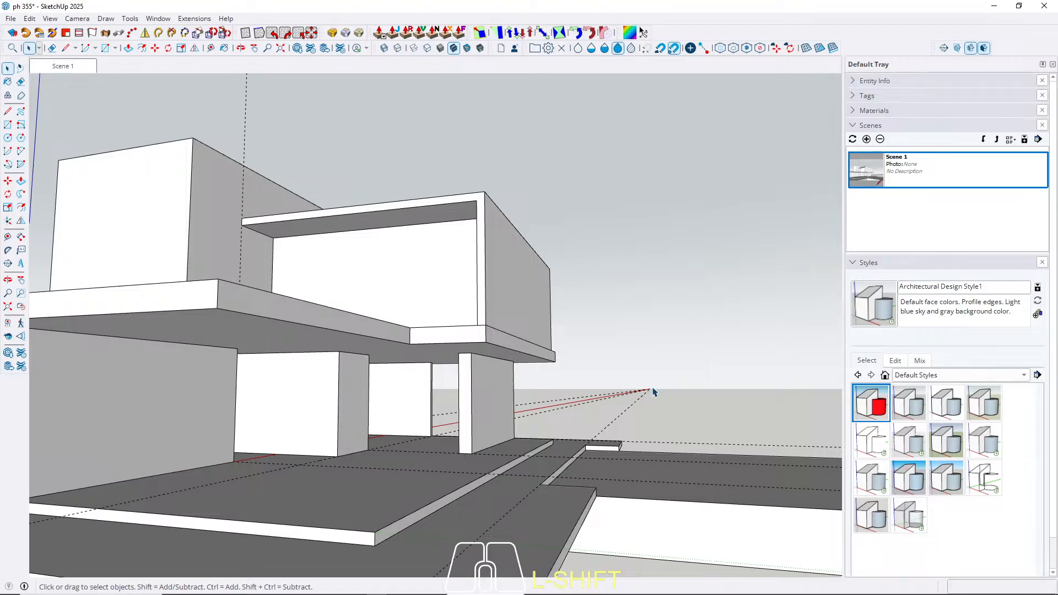
left_click(483, 406)
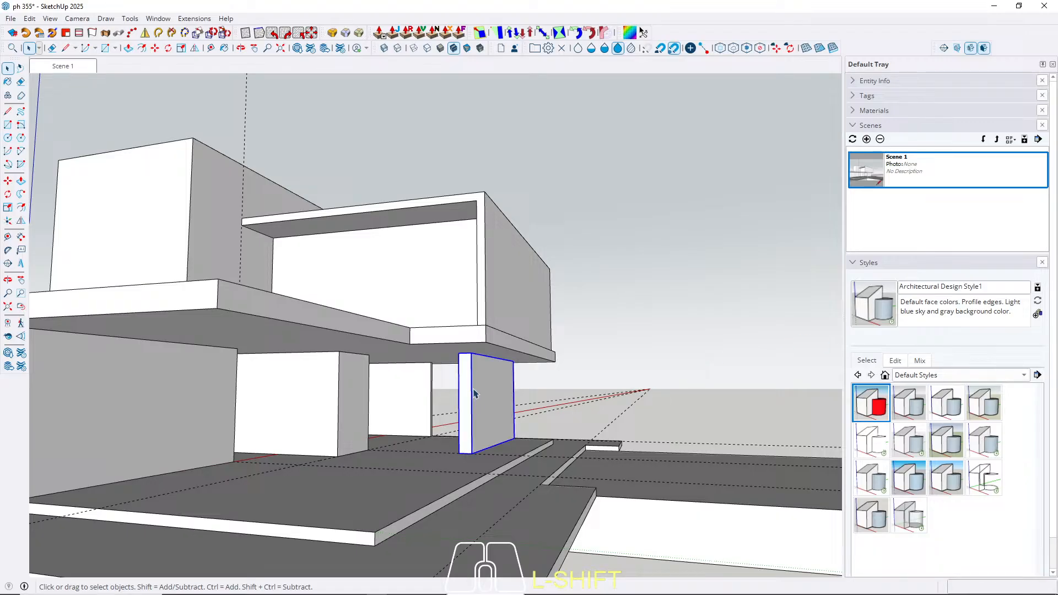
double_click(504, 383)
middle_click_drag(505, 375, 459, 418)
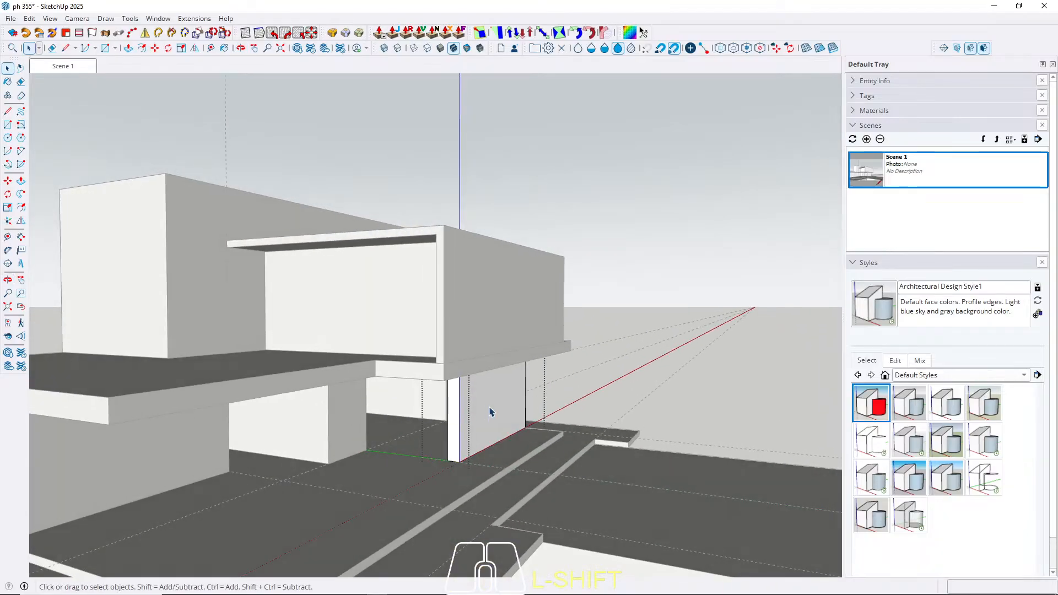
key("Escape")
double_click(488, 411)
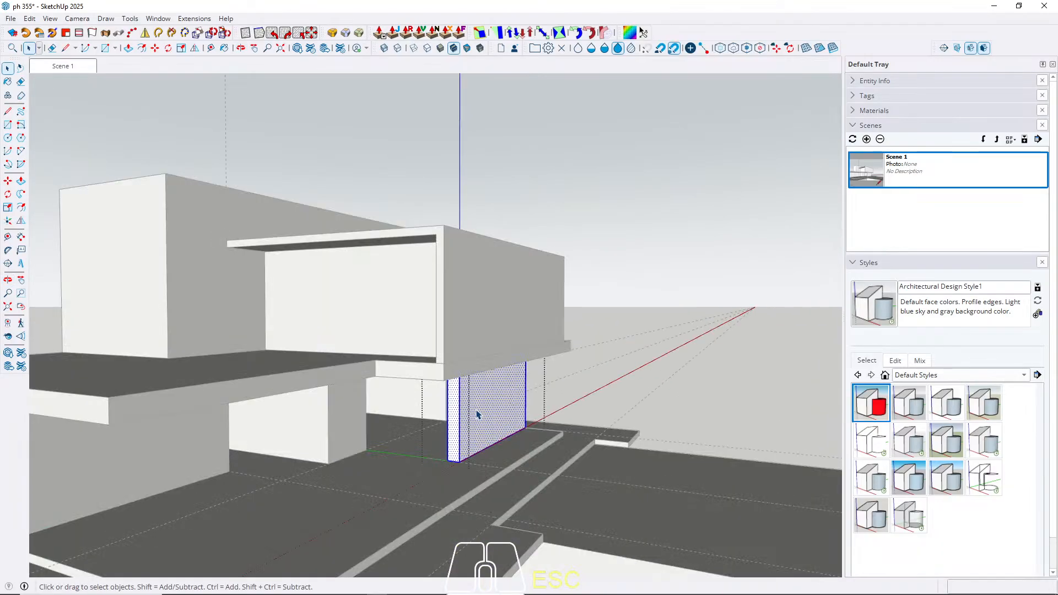
key("w")
Step: Turn the selected wall geometry into a nested group
middle_click_drag(475, 414, 431, 435)
scroll(473, 381, "up", 2)
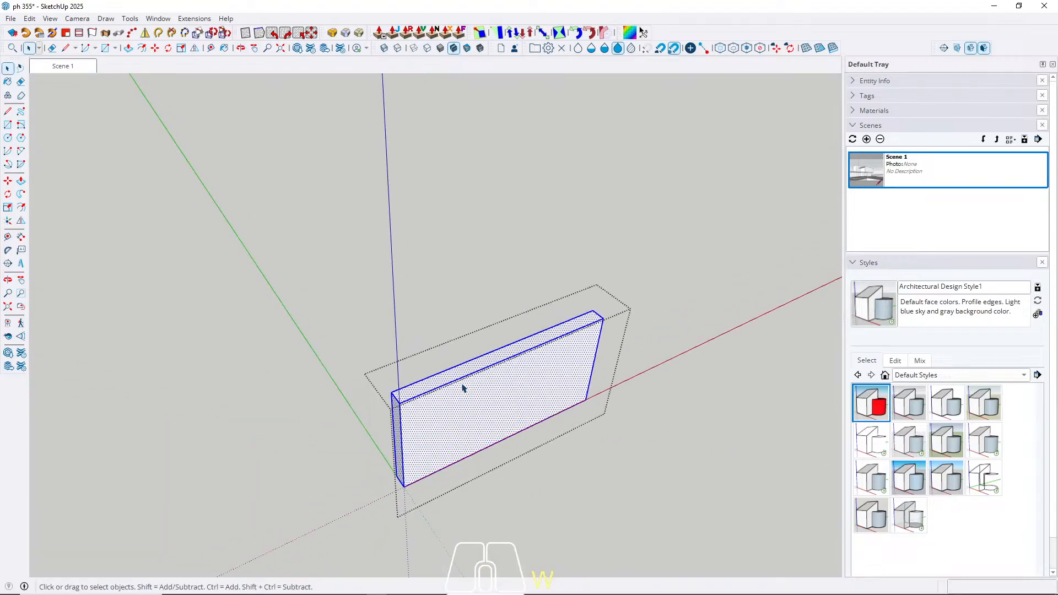
middle_click_drag(465, 385, 293, 524)
scroll(395, 397, "up", 2)
scroll(363, 378, "up", 3)
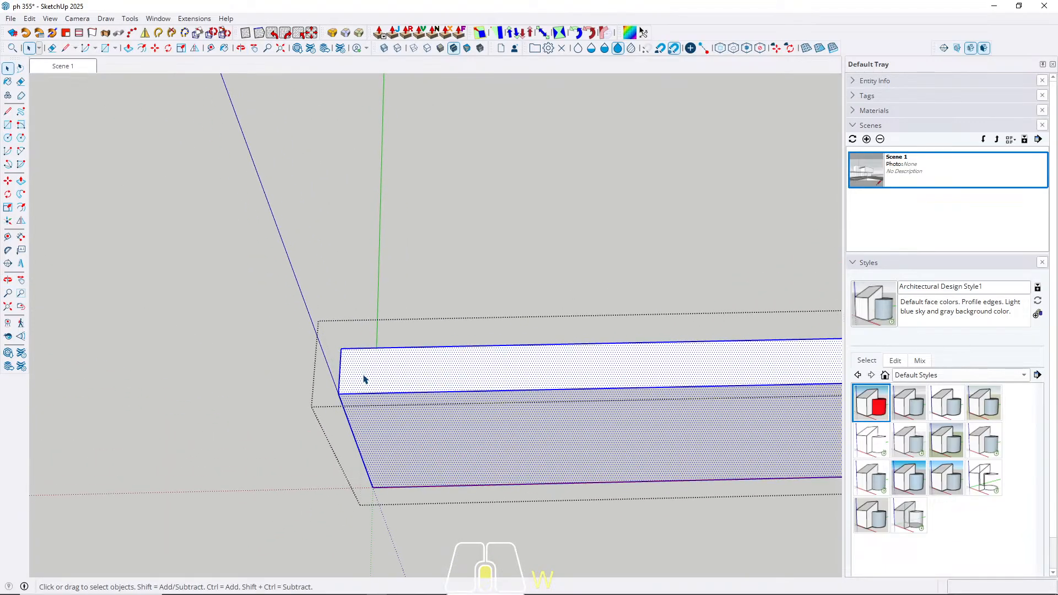
right_click(388, 382)
left_click(430, 105)
Step: Draw a circle of 10 cm radius centred on the midpoint of the wall top's short end edge
scroll(331, 391, "up", 3)
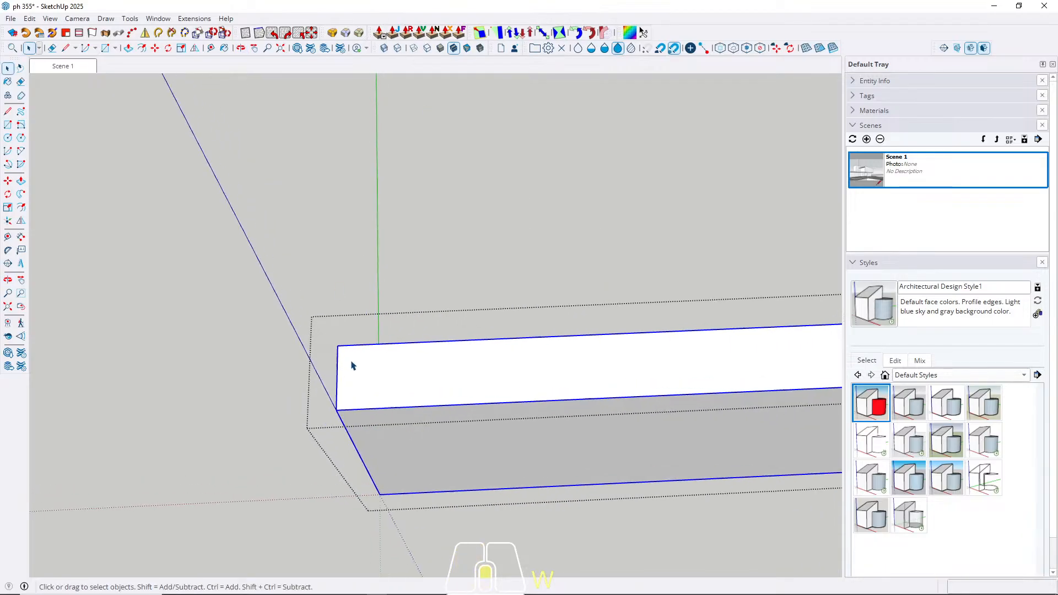
key("c")
left_click(330, 386)
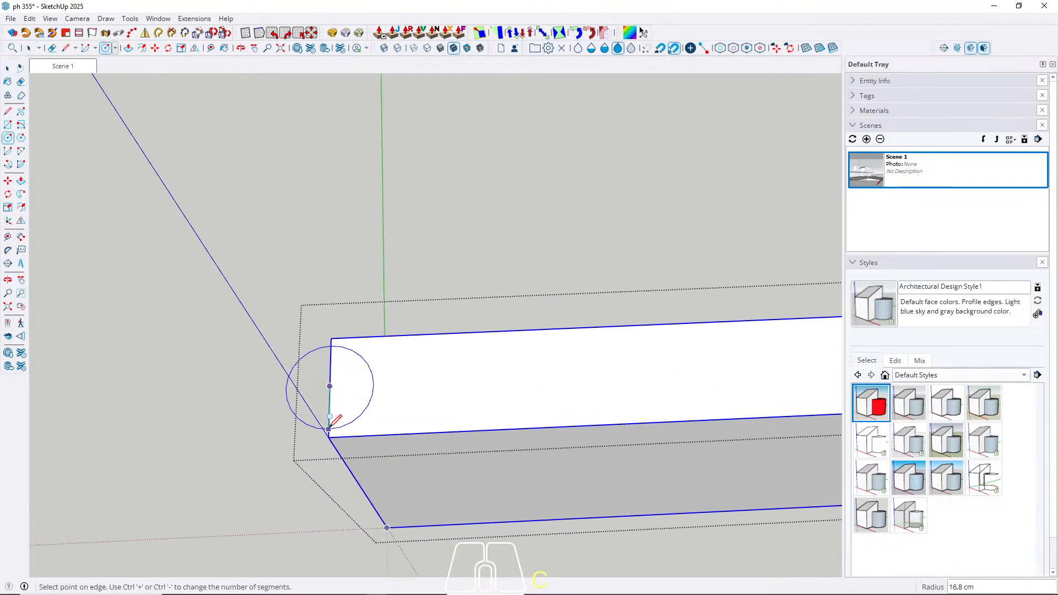
mouse_move(333, 424)
middle_mouse_down()
mouse_move(801, 224)
mouse_move(611, 353)
mouse_move(412, 434)
mouse_move(325, 433)
middle_mouse_up()
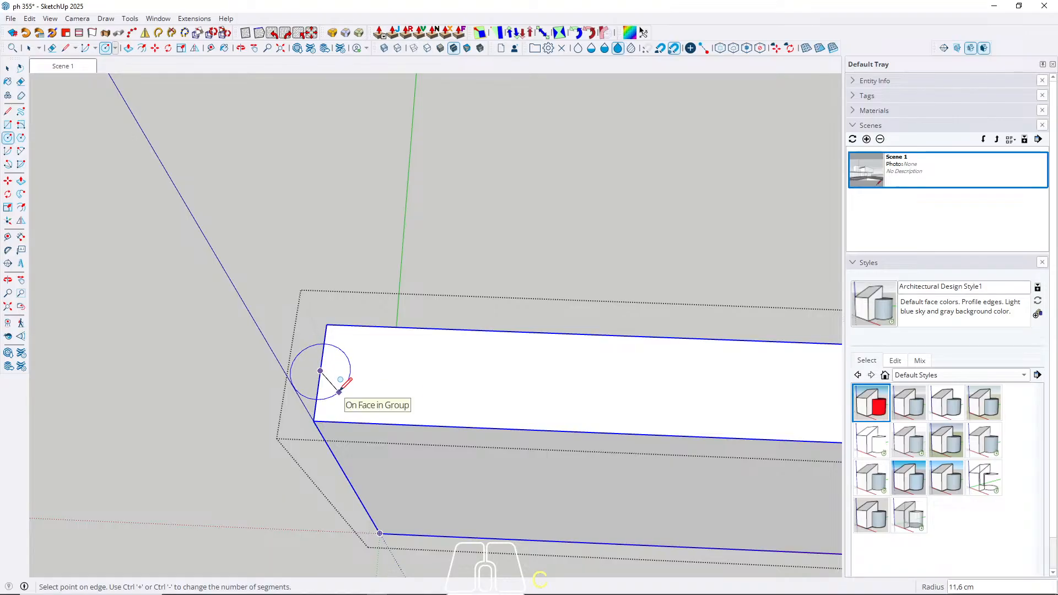
type("1")
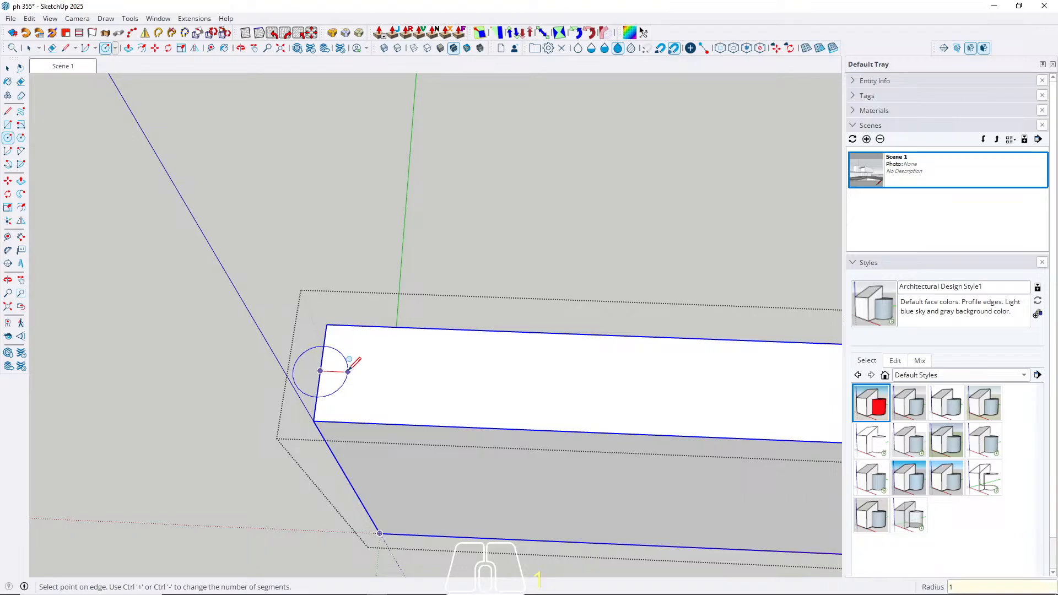
type("0")
key("Return")
key("space")
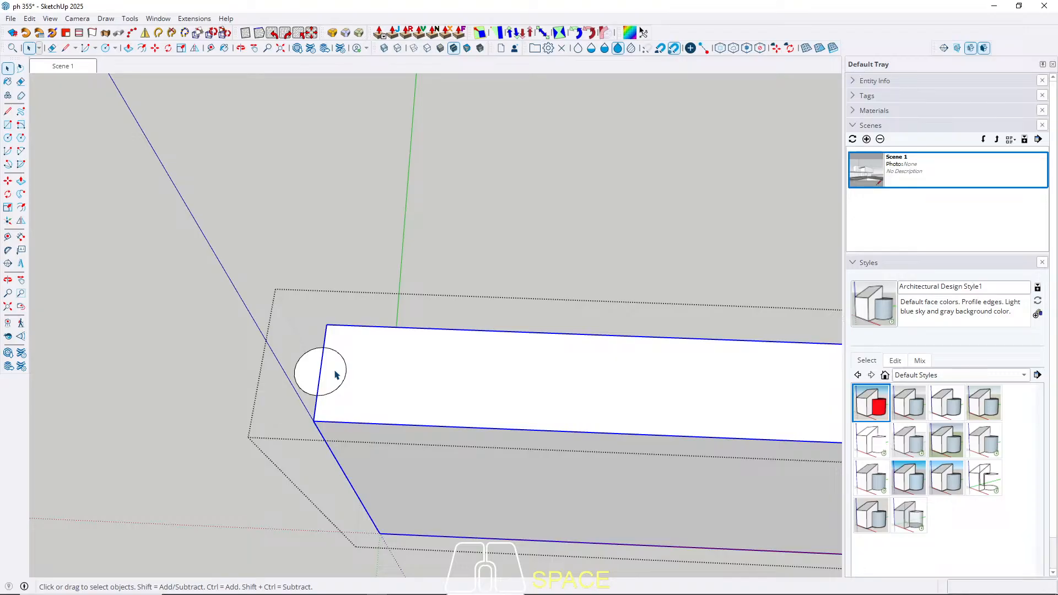
key("p")
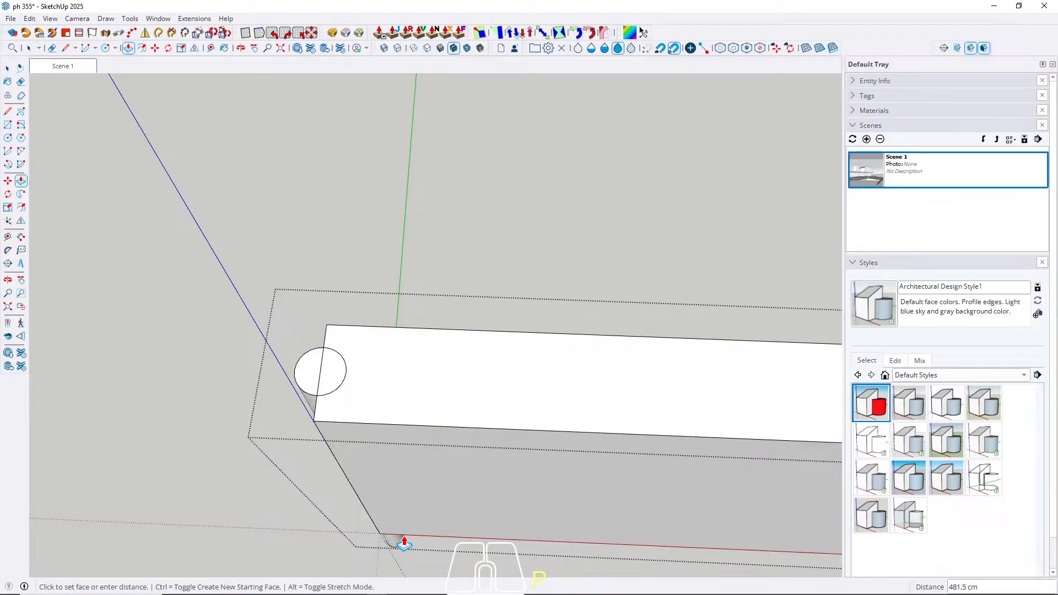
key("space")
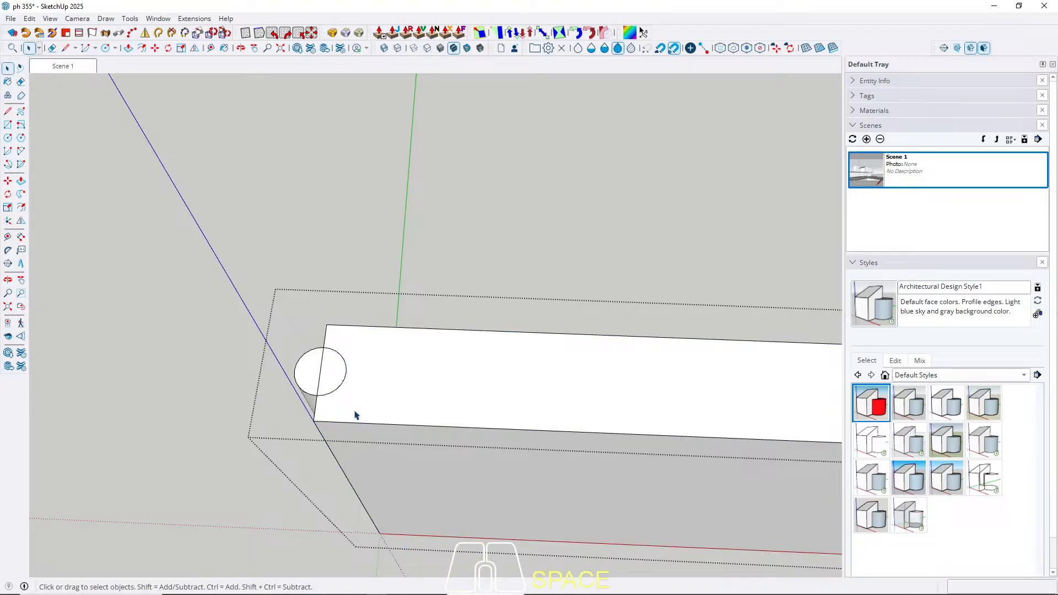
key("ctrl+z")
Step: Set the circle's segment count to 60 in its entity properties
left_click(308, 359)
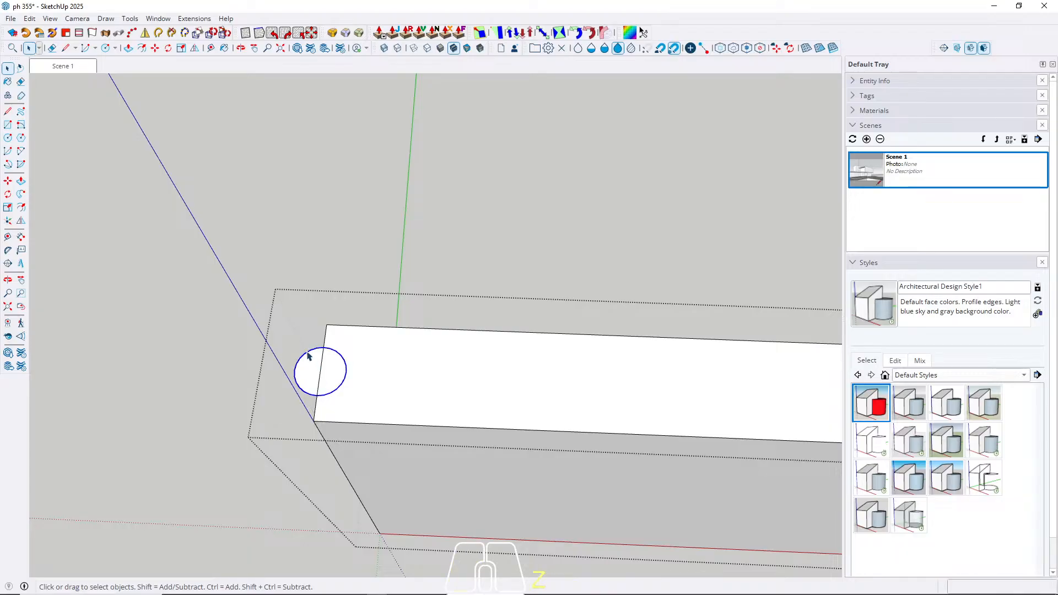
right_click(308, 359)
left_click(377, 11)
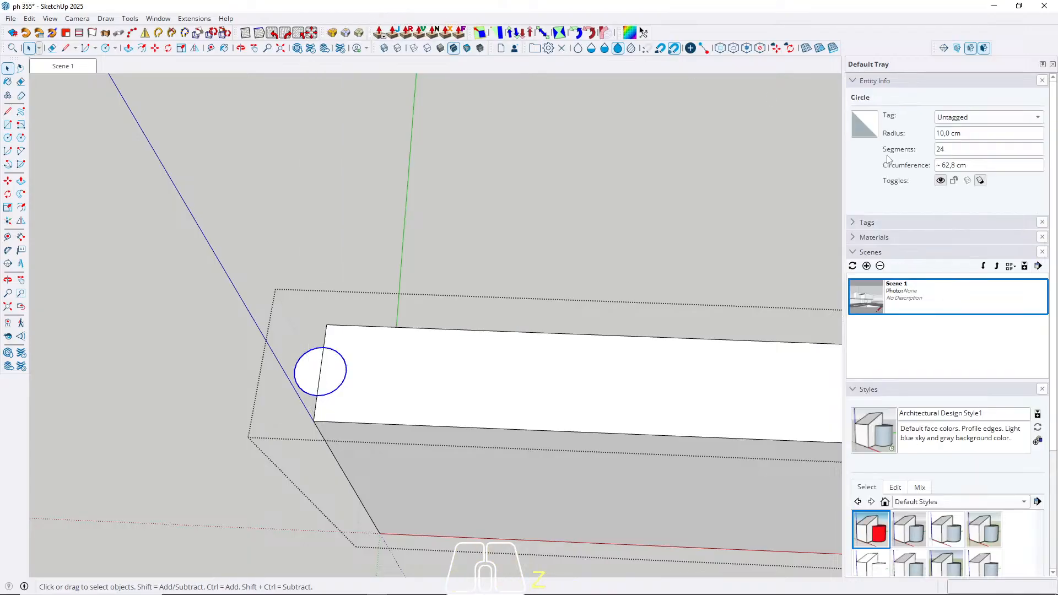
left_click_drag(955, 146, 847, 158)
left_click_drag(958, 147, 870, 158)
left_click_drag(954, 147, 928, 149)
type("2460")
key("Return")
left_click(598, 314)
left_click(932, 147)
type("60")
key("Return")
Step: Extrude the circle down to the wall's base to form a cylindrical post
middle_click_drag(395, 380, 366, 354)
key("p")
left_click(359, 359)
left_click(397, 565)
key("space")
Step: Select the whole cylindrical post and make it a component with the default settings
triple_click(351, 374)
right_click(350, 374)
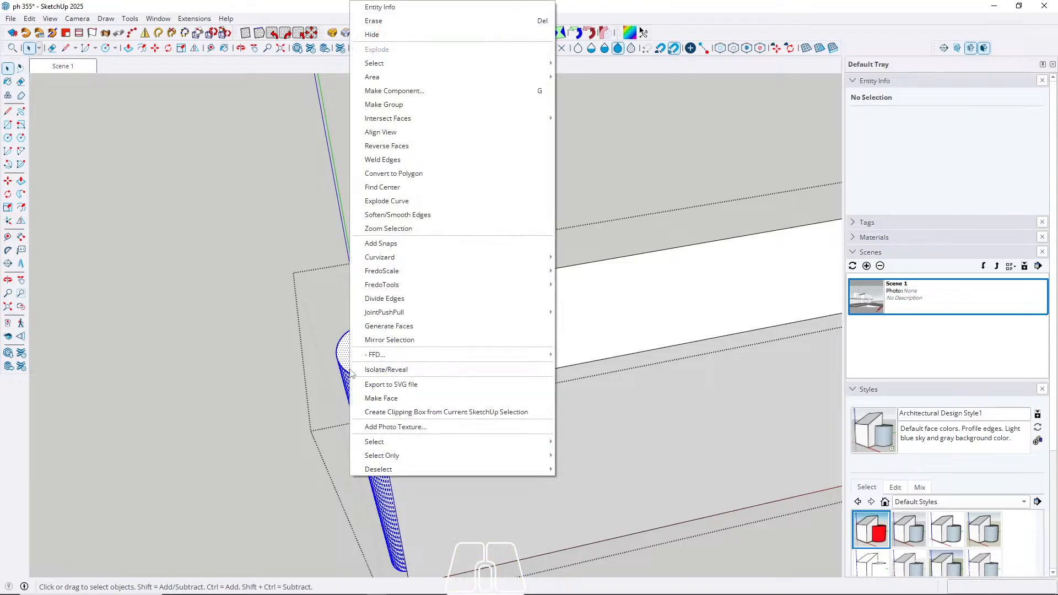
left_click(419, 92)
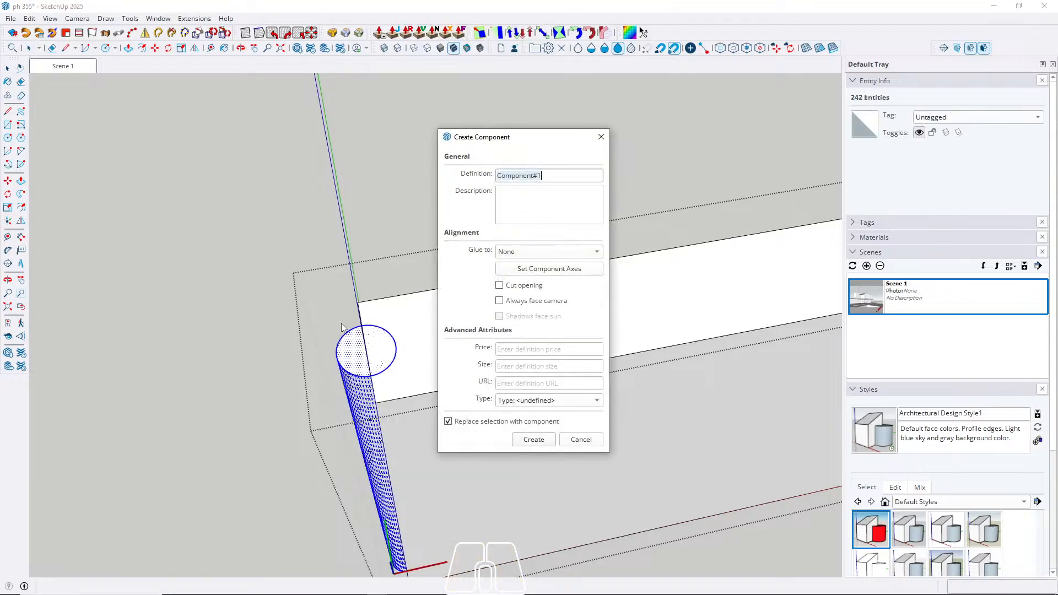
left_click(532, 439)
Step: Copy the post 600 cm along the red axis to the wall's far end and divide the distance into 10 equal spaces of copies
middle_click_drag(397, 356, 377, 384)
key("m")
key("ctrl")
left_click(376, 358)
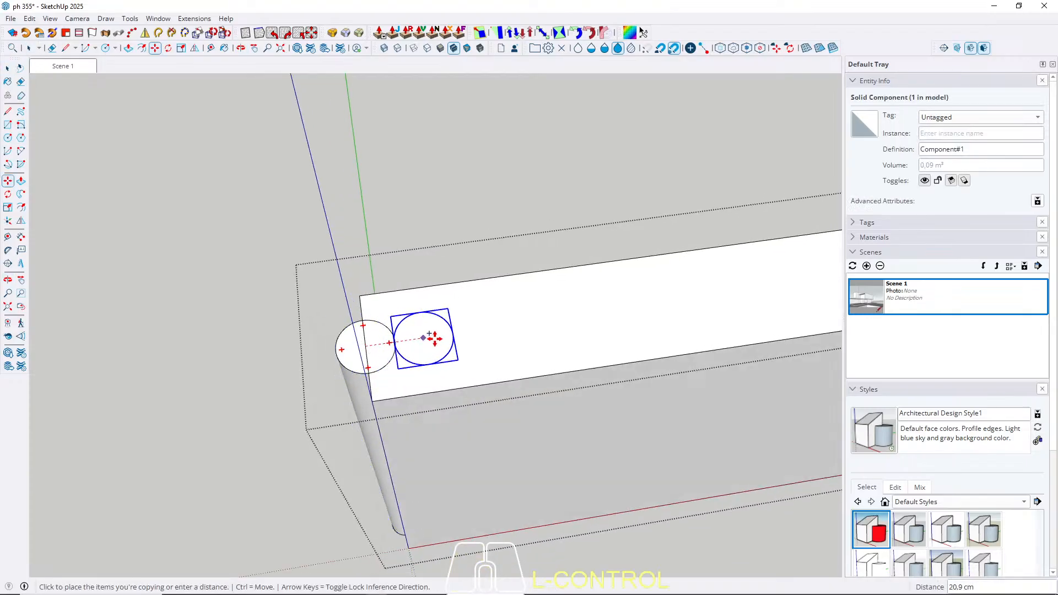
key("Right")
scroll(124, 410, "down", 6)
scroll(671, 306, "up", 2)
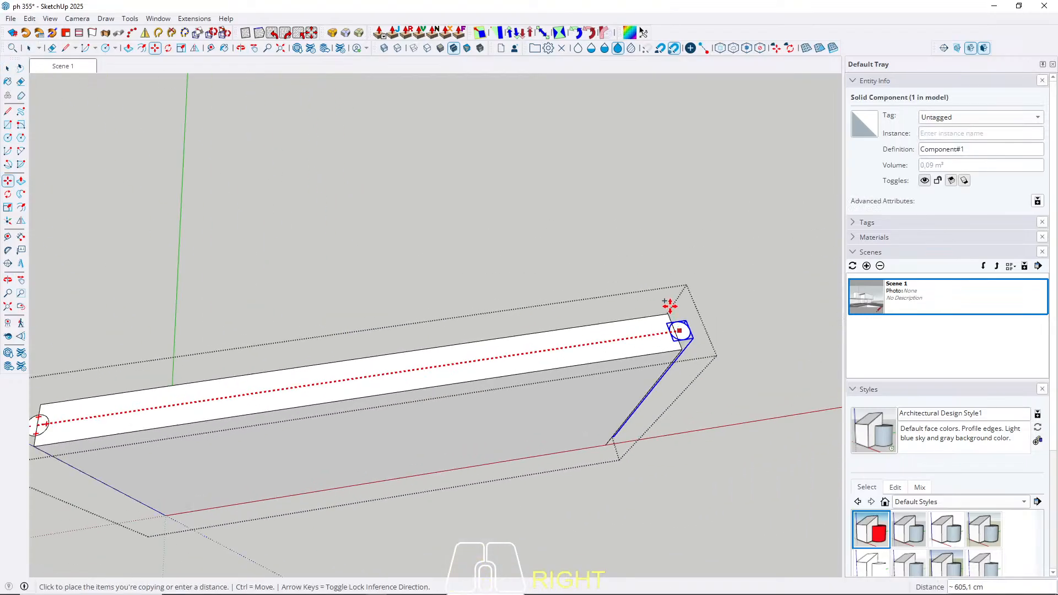
left_click(672, 334)
type("q")
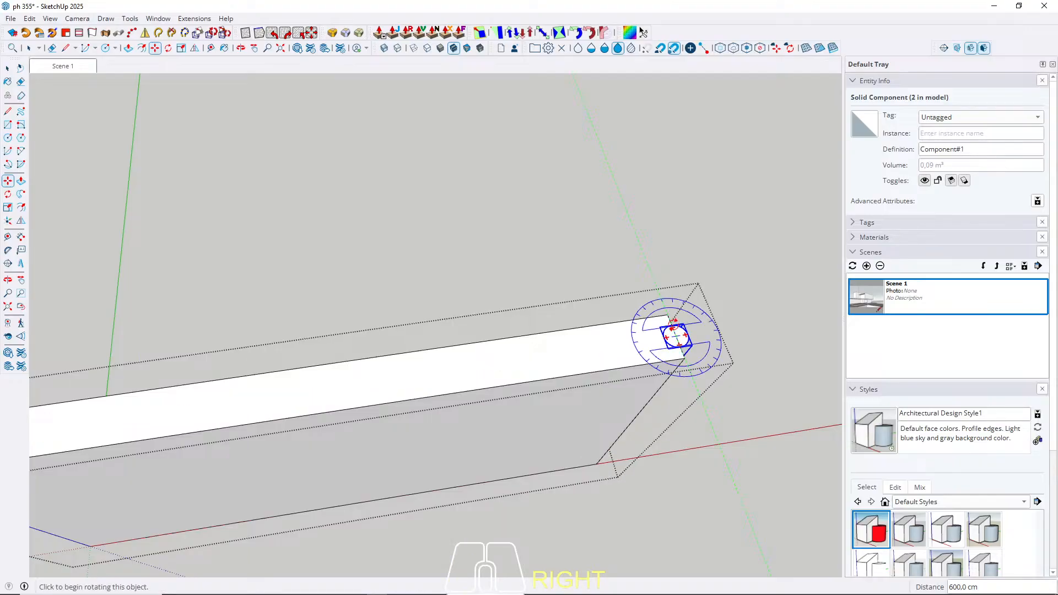
type("/10")
key("Return")
key("space")
Step: Hide the solid wall group so only the row of posts remains, close the group, and return to Scene 1
scroll(639, 322, "down", 4)
middle_click_drag(637, 325, 546, 242)
left_click(514, 378)
key("h")
key("Escape")
scroll(496, 230, "down", 4)
scroll(502, 292, "up", 3)
middle_click_drag(502, 292, 601, 375)
double_click(584, 328)
key("h")
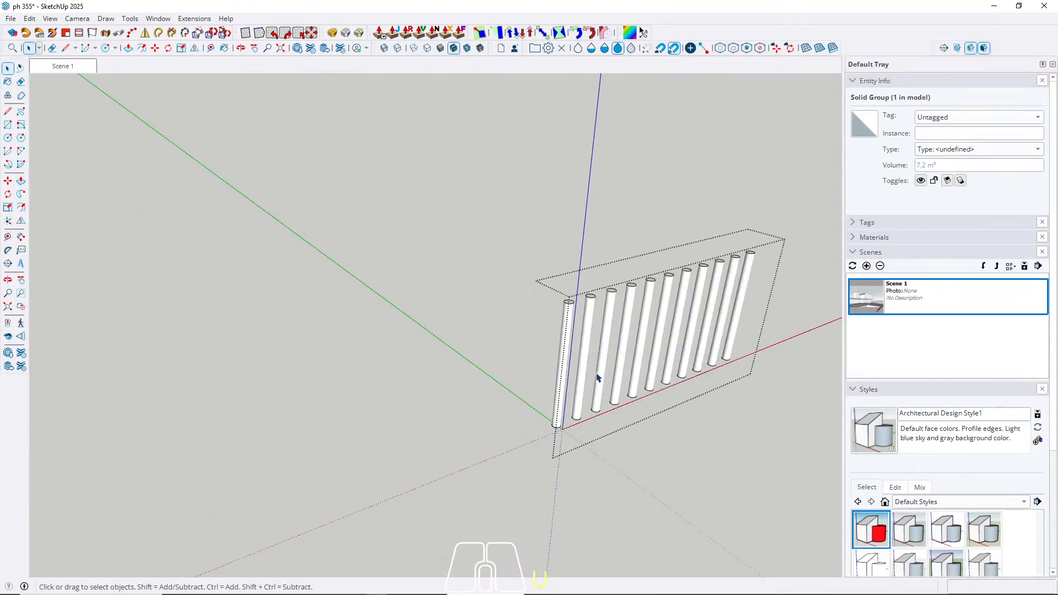
left_click(74, 70)
key("Escape")
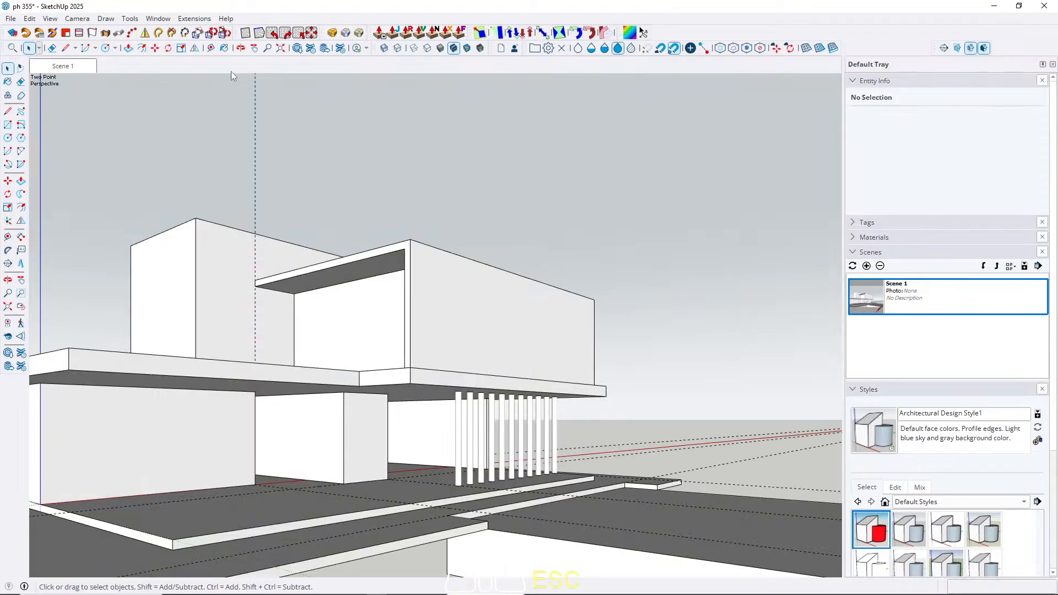
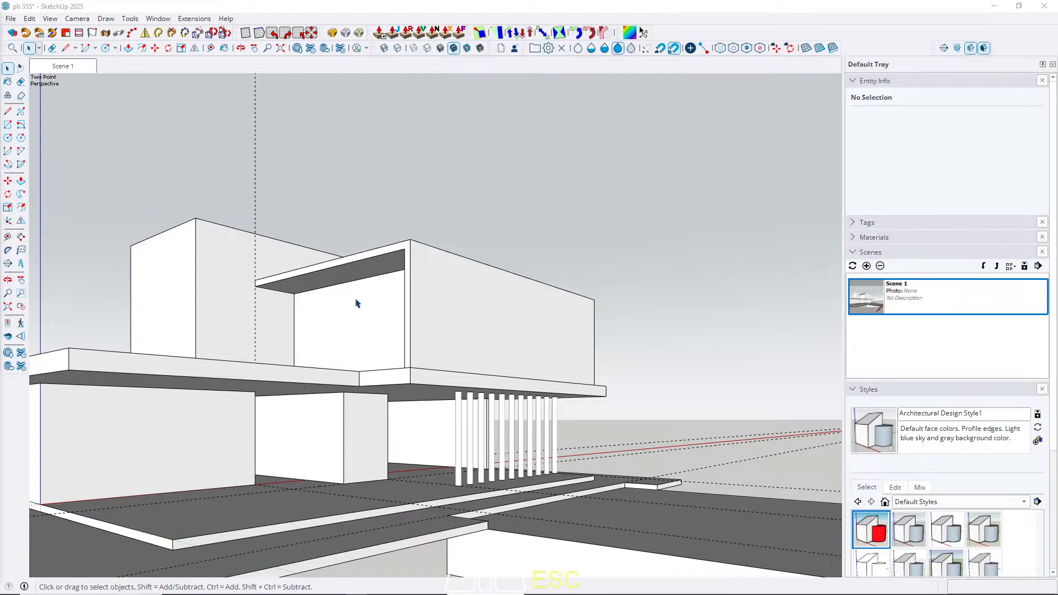
Step: Open the tall upper-floor block for editing with all of its geometry selected
middle_click_drag(355, 303, 393, 324)
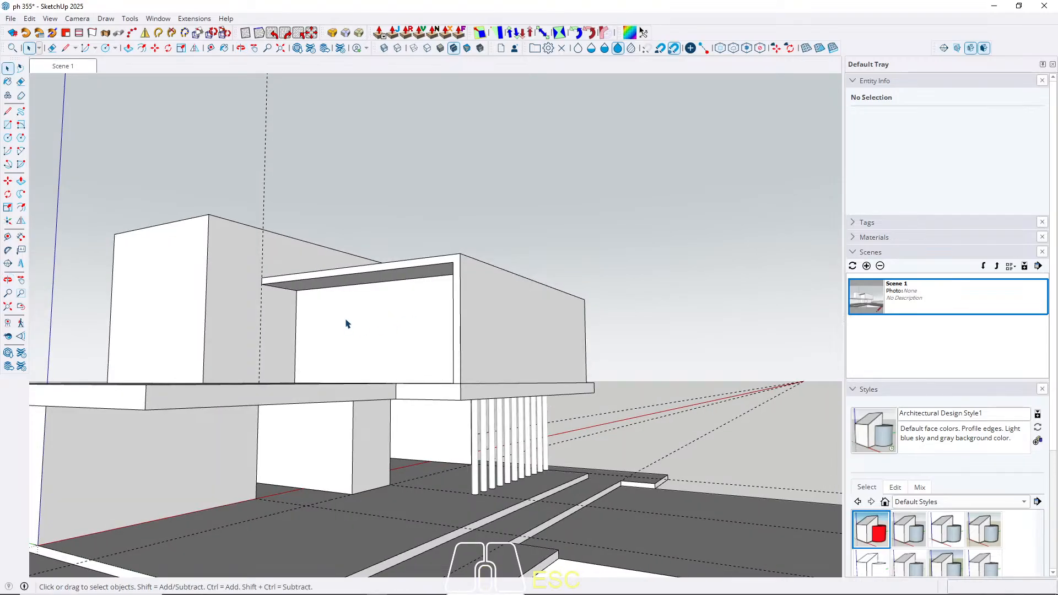
middle_click_drag(347, 323, 307, 370)
scroll(353, 346, "up", 4)
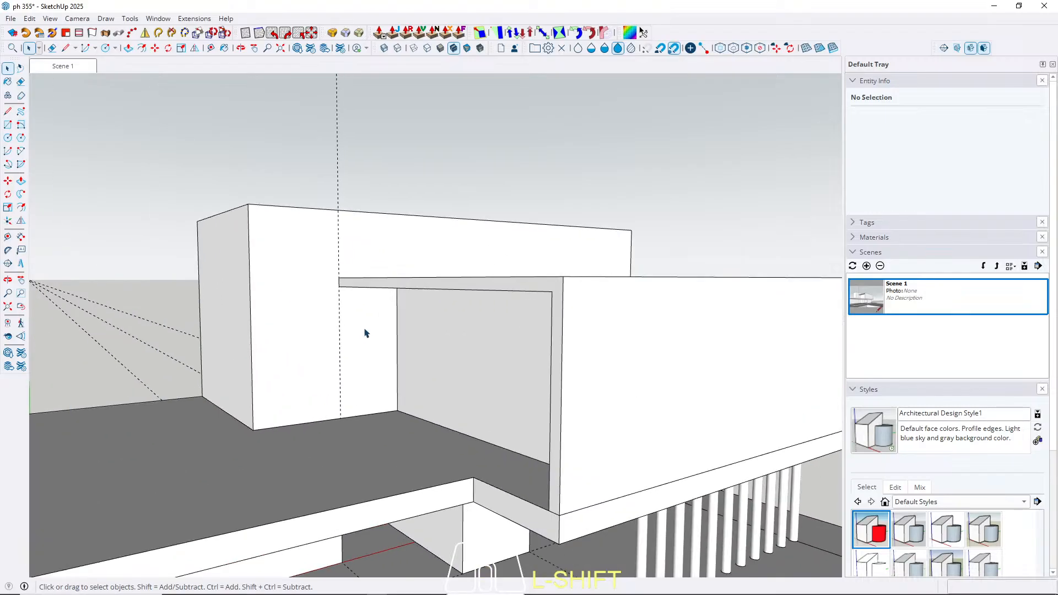
triple_click(366, 333)
middle_click_drag(370, 297, 594, 283)
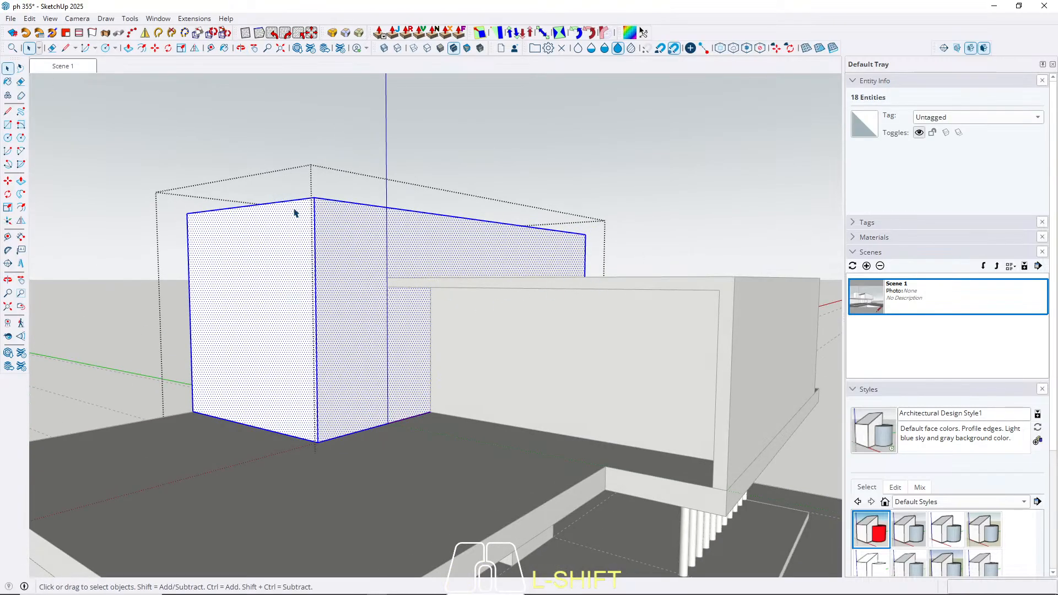
middle_click_drag(294, 212, 349, 207)
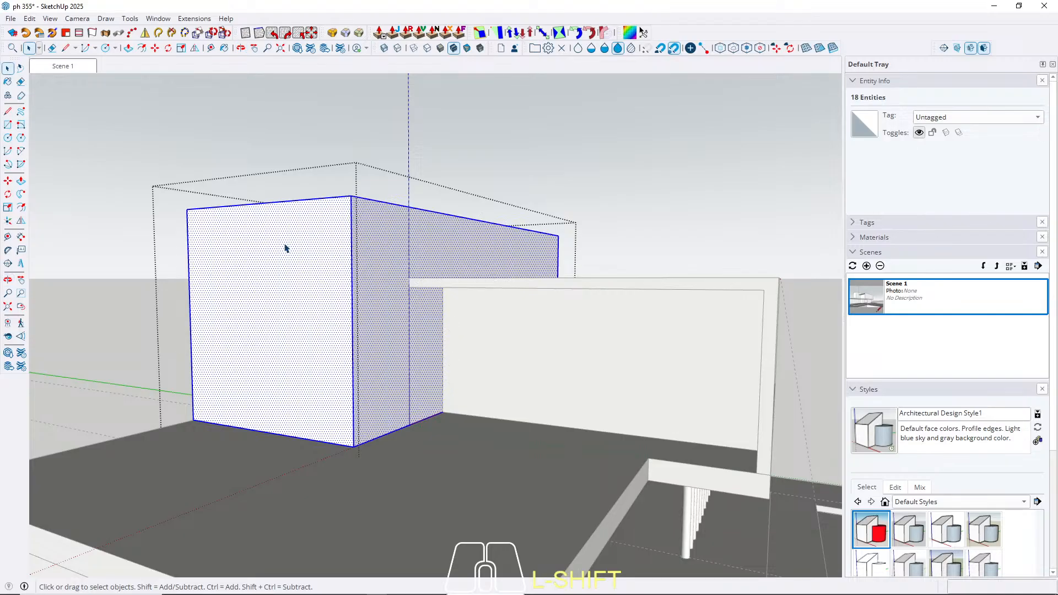
middle_click_drag(371, 302, 286, 371)
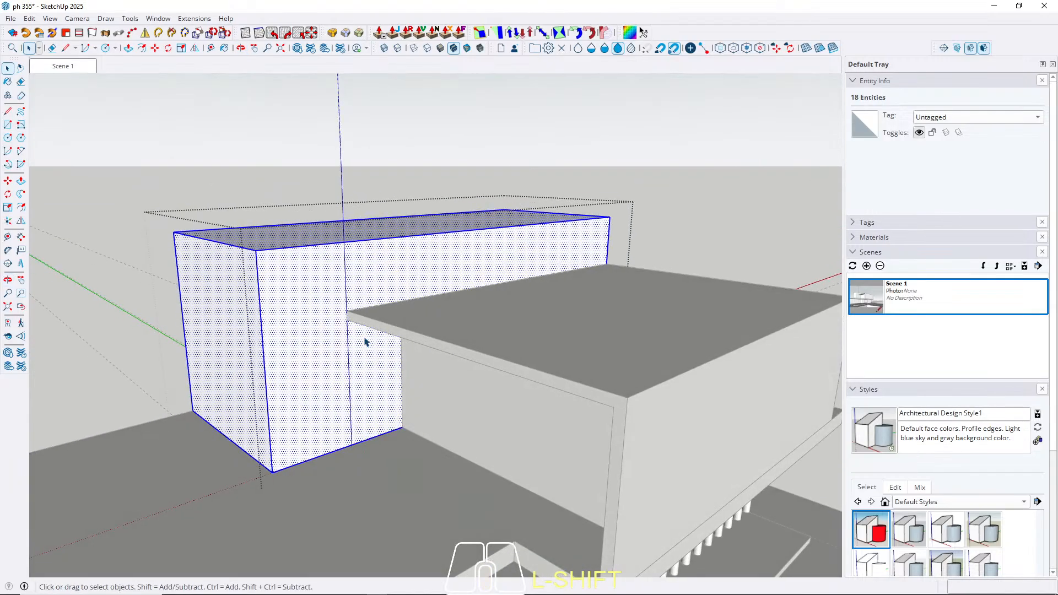
key("r")
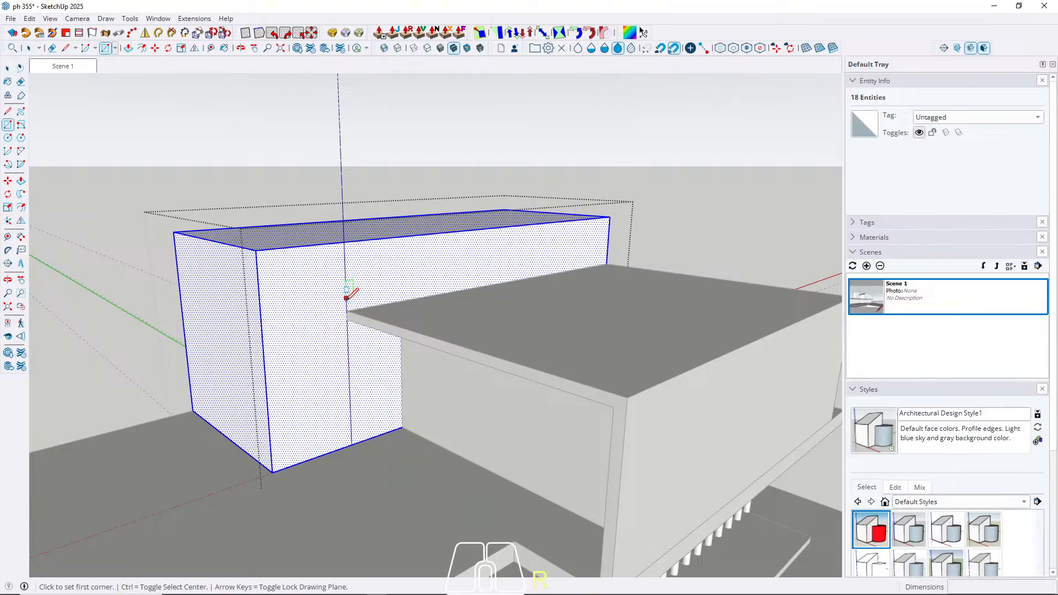
left_click(347, 310)
middle_click_drag(389, 371, 472, 323)
key("space")
Step: Place a guide on the tall block's long side, 15 cm in from its far vertical edge
scroll(646, 220, "up", 3)
key("t")
left_click(638, 215)
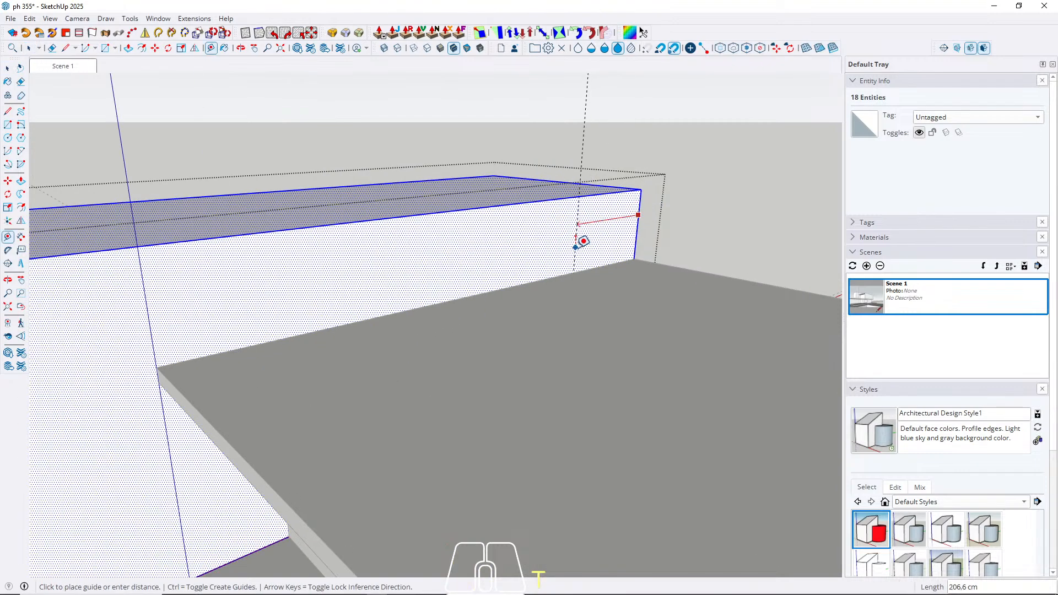
type("15")
key("Return")
key("space")
Step: Draw a 320 by 150 cm rectangle on the block's long side, from the adjoining roof's corner down to the inner volume's base corner
middle_click_drag(576, 243, 247, 357)
key("r")
left_click(206, 340)
scroll(248, 437, "up", 2)
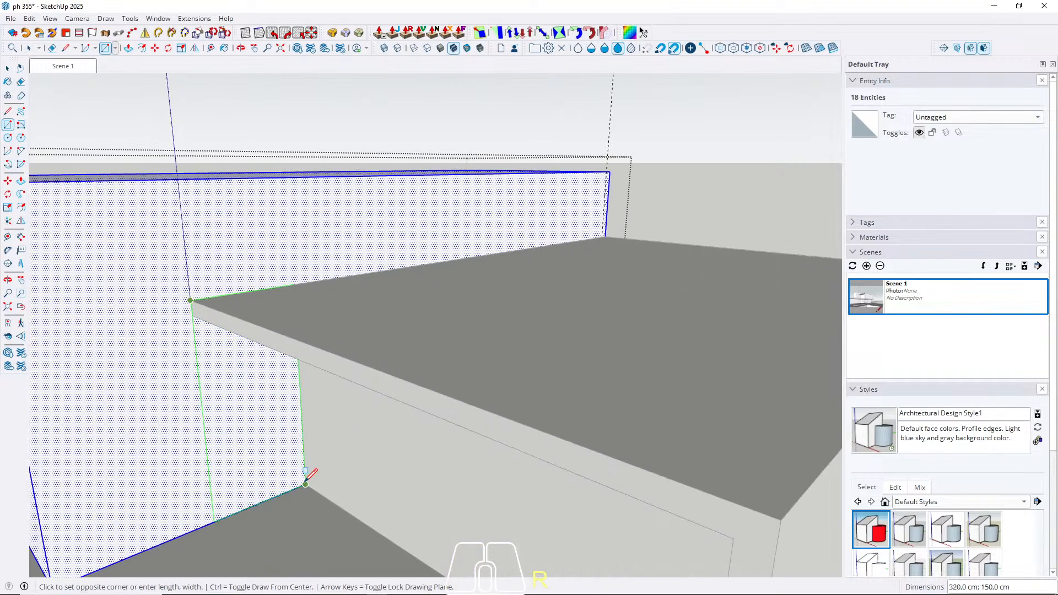
left_click(301, 485)
key("space")
Step: Push the rectangular face 225 cm into the tall block to form a recess
left_click(257, 472)
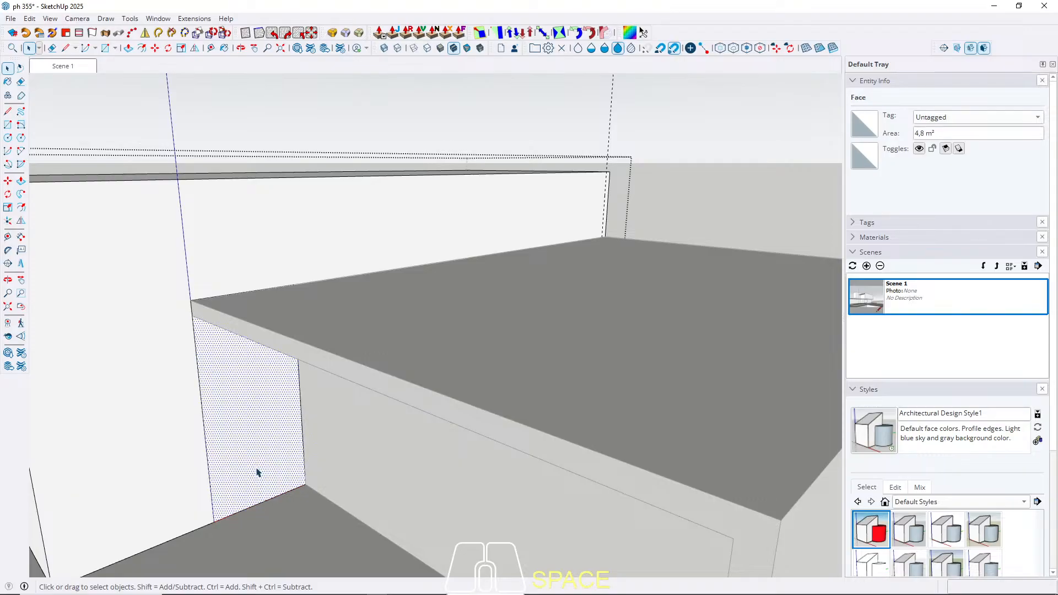
key("p")
left_click(255, 461)
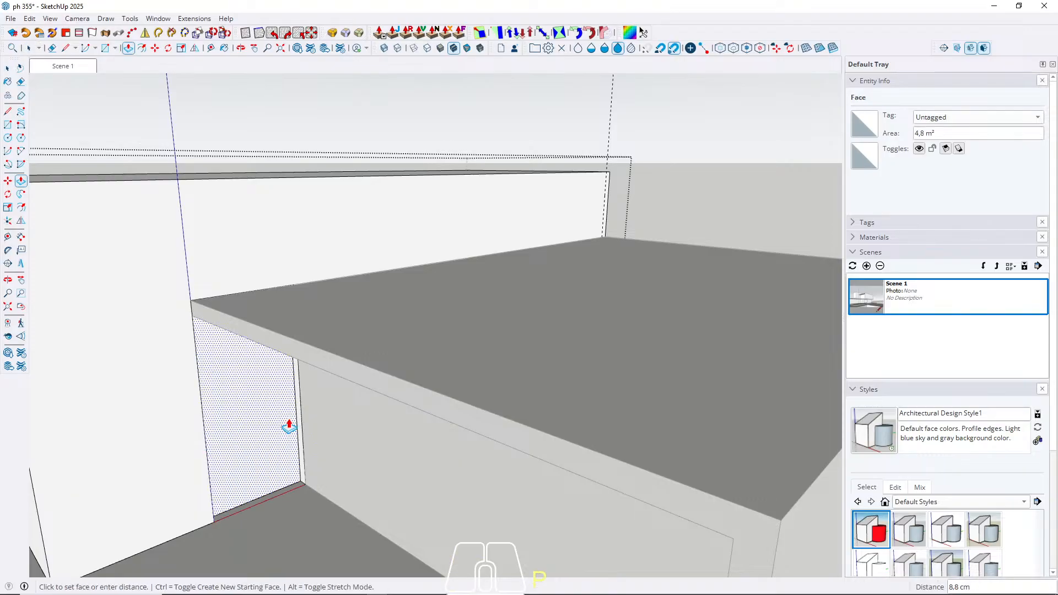
scroll(186, 467, "down", 3)
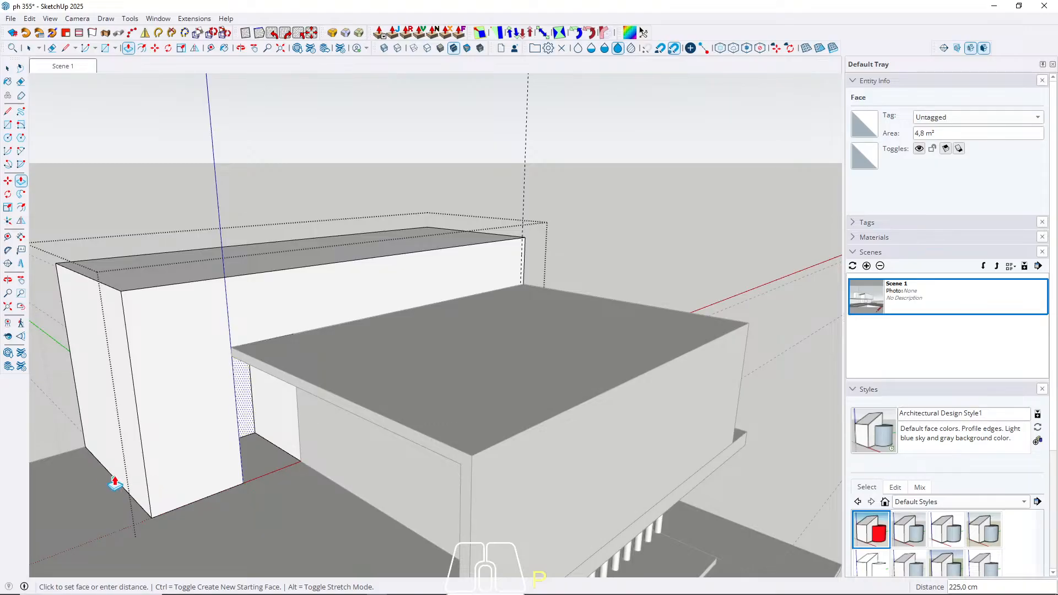
left_click(117, 482)
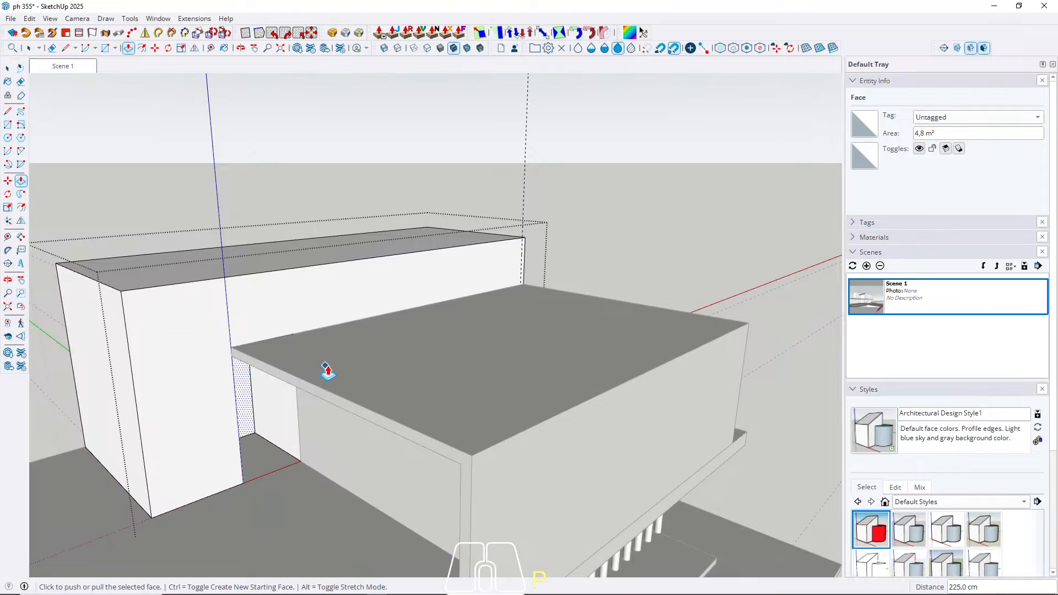
Step: Push the recess's side face along the block to the guide near the far end and close the block
key("w")
key("space")
left_click(274, 396)
key("p")
left_click(275, 397)
left_click(524, 243)
key("space")
key("Escape")
Step: Pull the inner volume's far end face out to the floor slab's edge and close the group
middle_click_drag(495, 335, 364, 354)
middle_click_drag(525, 370, 501, 356)
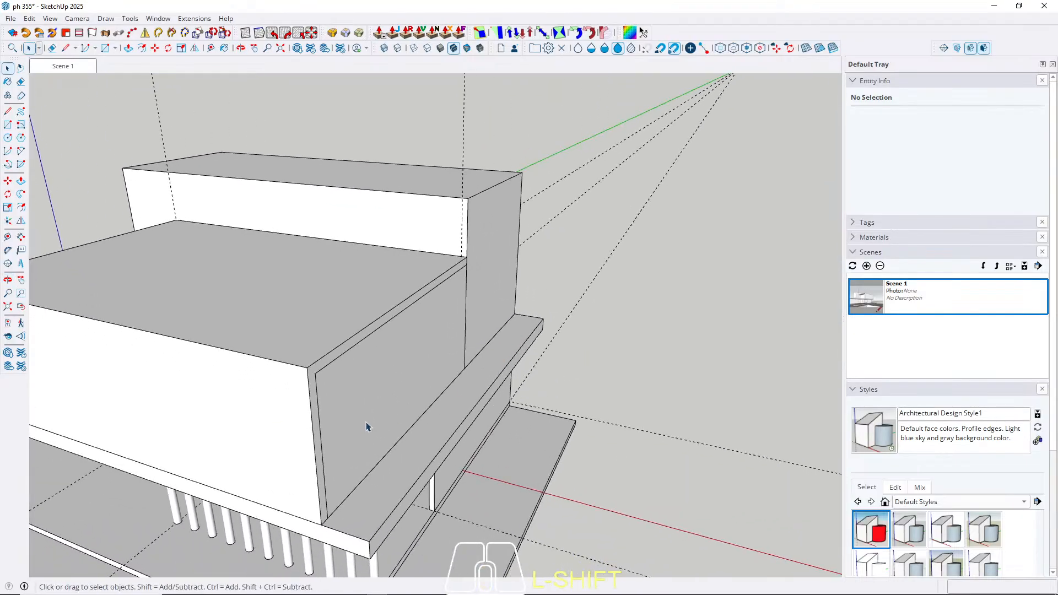
middle_click_drag(351, 434, 347, 464)
double_click(347, 462)
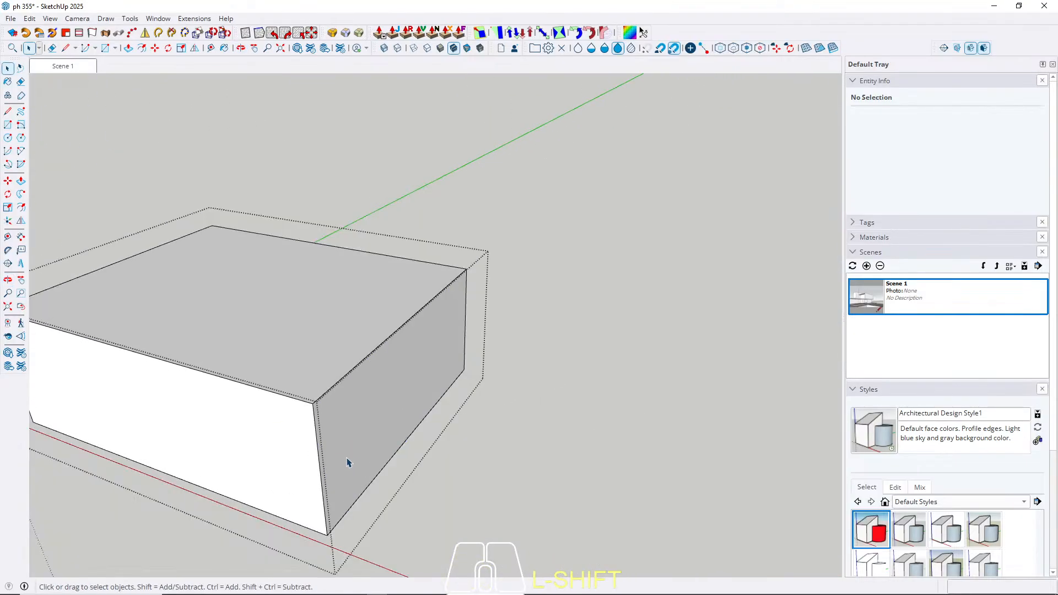
key("p")
left_click(347, 463)
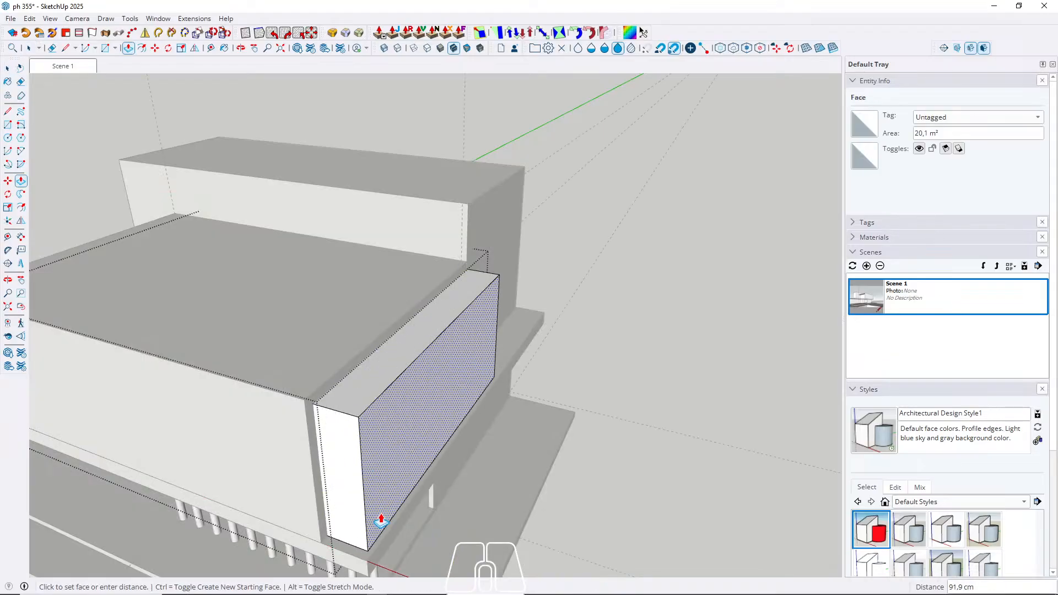
left_click(374, 554)
key("space")
key("Escape")
Step: Pull the tall block's far end face out until it is flush with the extended inner volume
middle_click_drag(503, 276, 475, 382)
left_click(479, 296)
double_click(479, 297)
left_click(479, 300)
key("p")
left_click(480, 300)
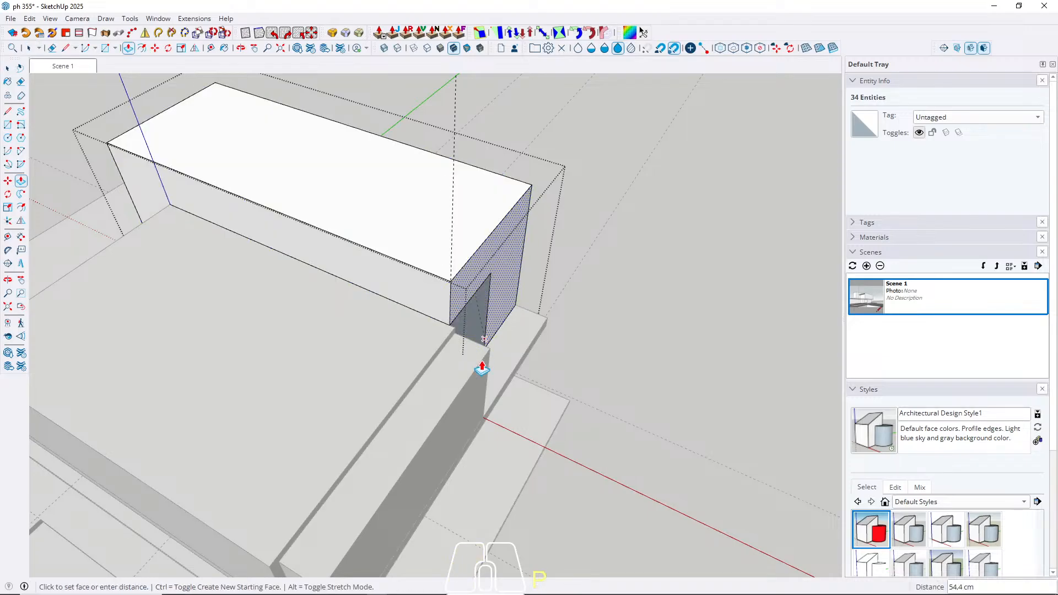
left_click(479, 379)
key("space")
Step: Pull the roof-and-wall frame's far end face out to match the extended inner volume and close the group
middle_click_drag(493, 377, 457, 290)
scroll(420, 333, "up", 2)
double_click(390, 364)
left_click(390, 366)
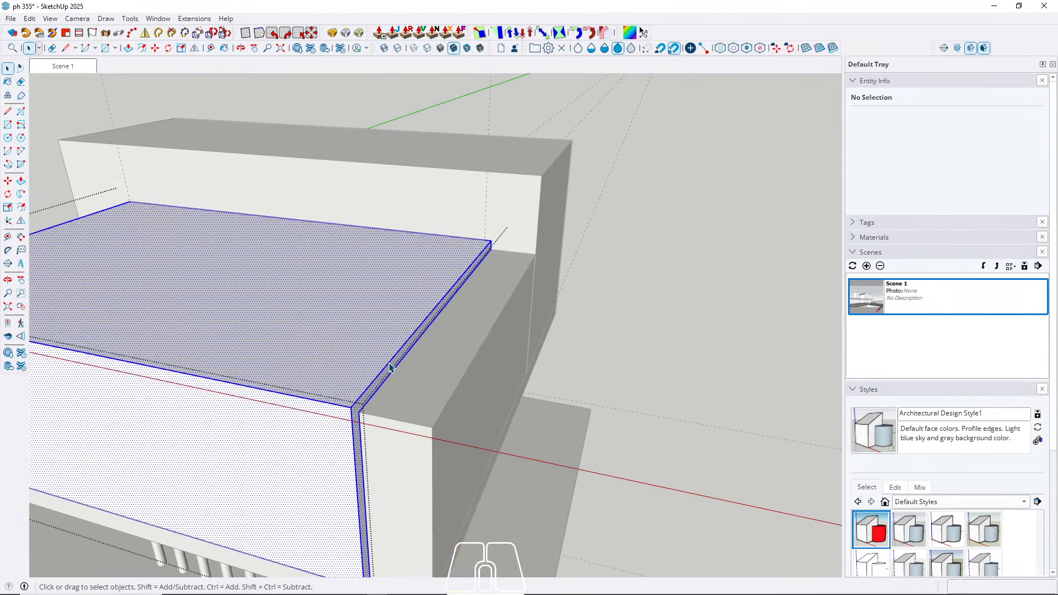
key("p")
left_click(378, 385)
key("space")
scroll(718, 304, "down", 5)
key("Escape")
Step: Open the inner volume and measure from its lower corner along the green axis to the recess's back face with the Line tool
middle_click_drag(456, 348, 622, 295)
scroll(401, 304, "up", 8)
middle_click_drag(401, 305, 389, 441)
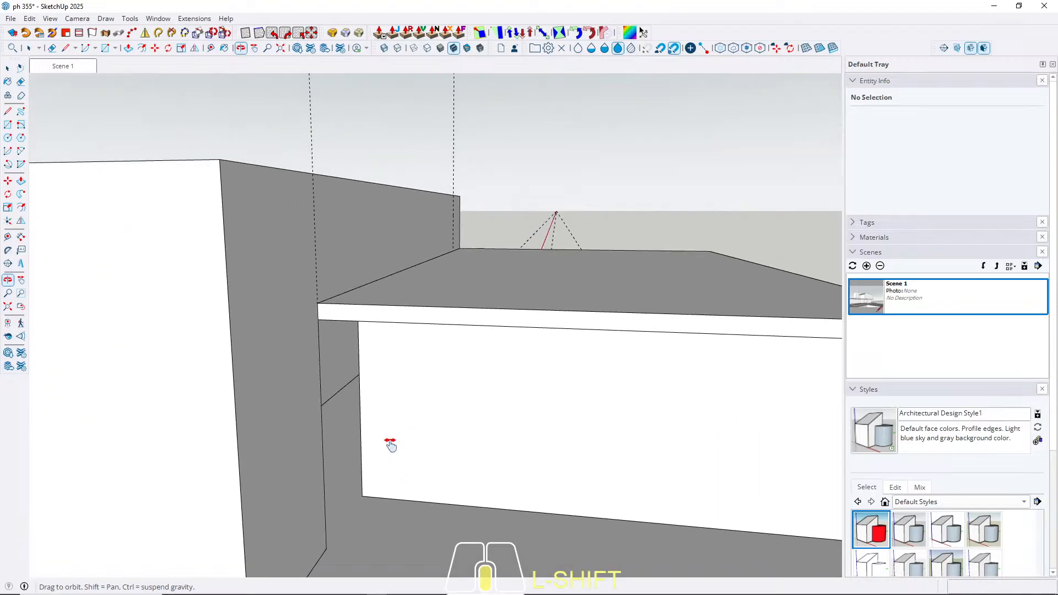
double_click(366, 430)
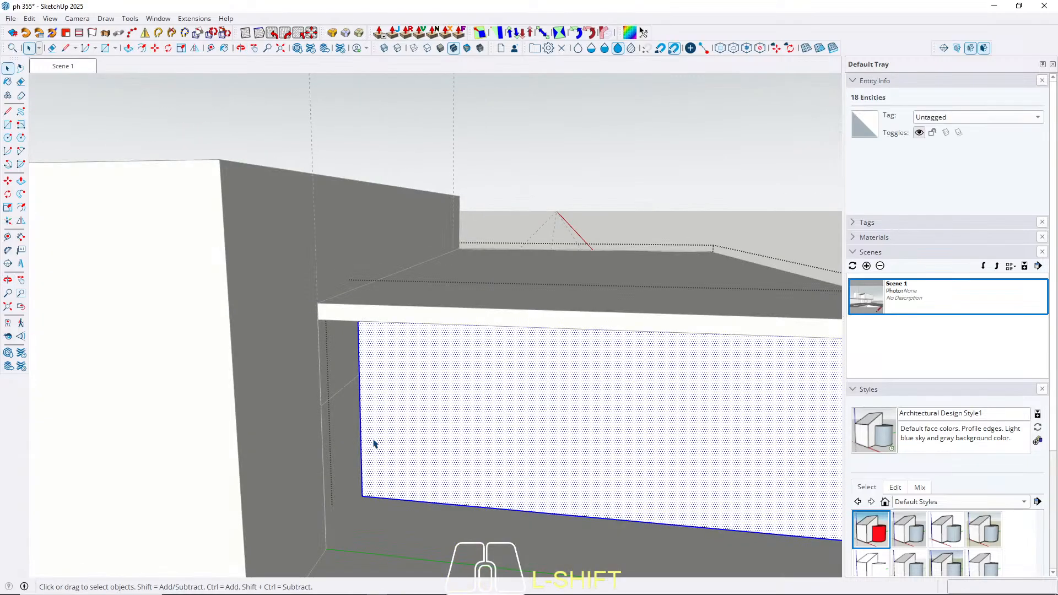
key("l")
left_click(362, 496)
key("Left")
key("Right")
key("Left")
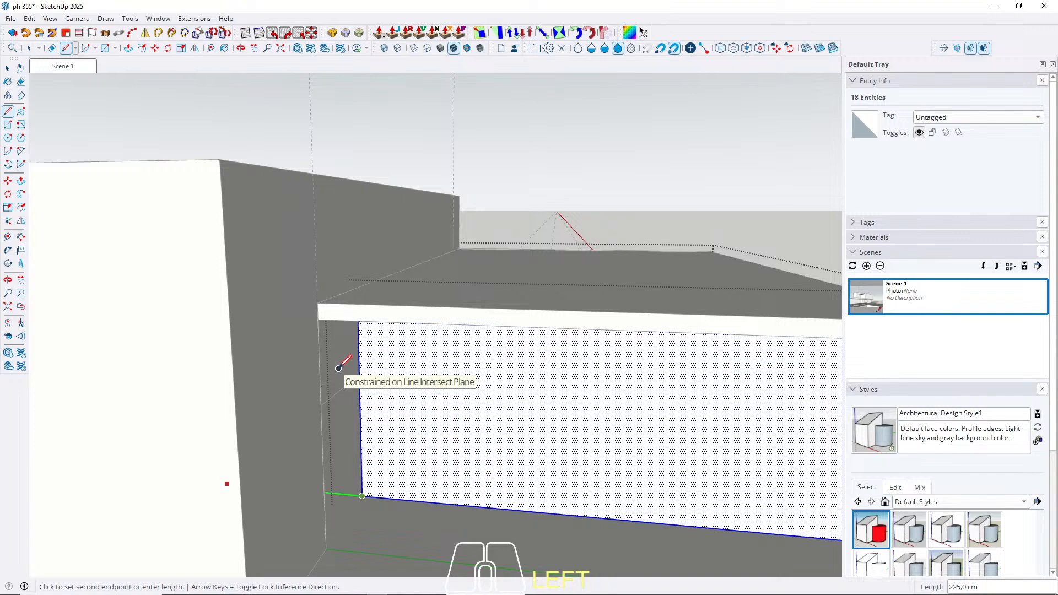
key("space")
Step: Pull the inner volume's long side 225 cm into the tall block's recess and close the group
middle_click_drag(340, 373, 398, 409)
key("w")
scroll(399, 408, "down", 3)
key("p")
left_click(396, 385)
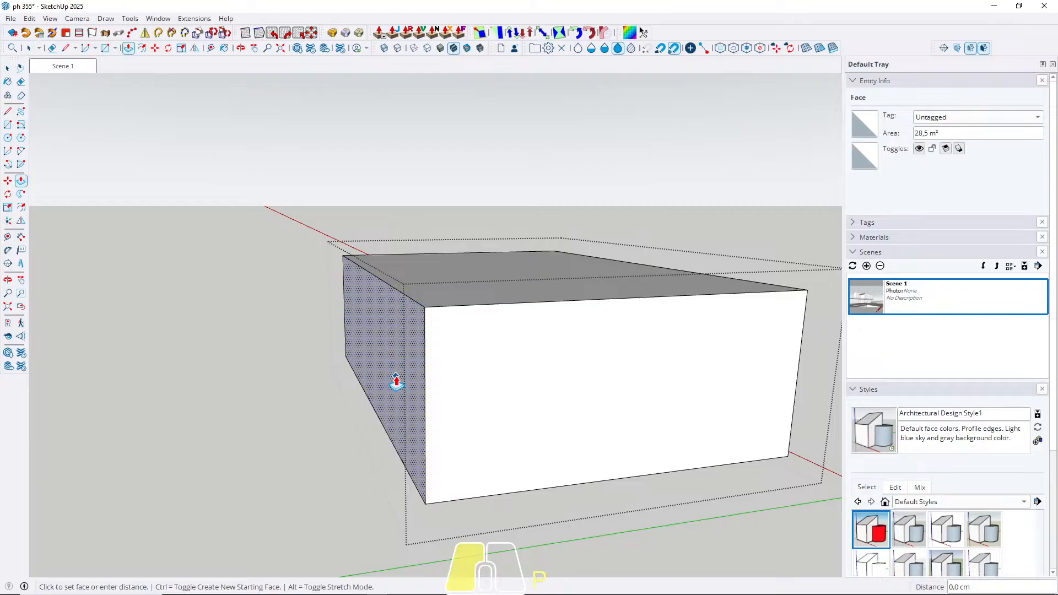
key("Return")
key("space")
scroll(364, 392, "up", 5)
key("Escape")
middle_click_drag(363, 392, 168, 430)
scroll(281, 371, "down", 3)
scroll(375, 355, "up", 3)
double_click(371, 360)
middle_click_drag(371, 359, 603, 366)
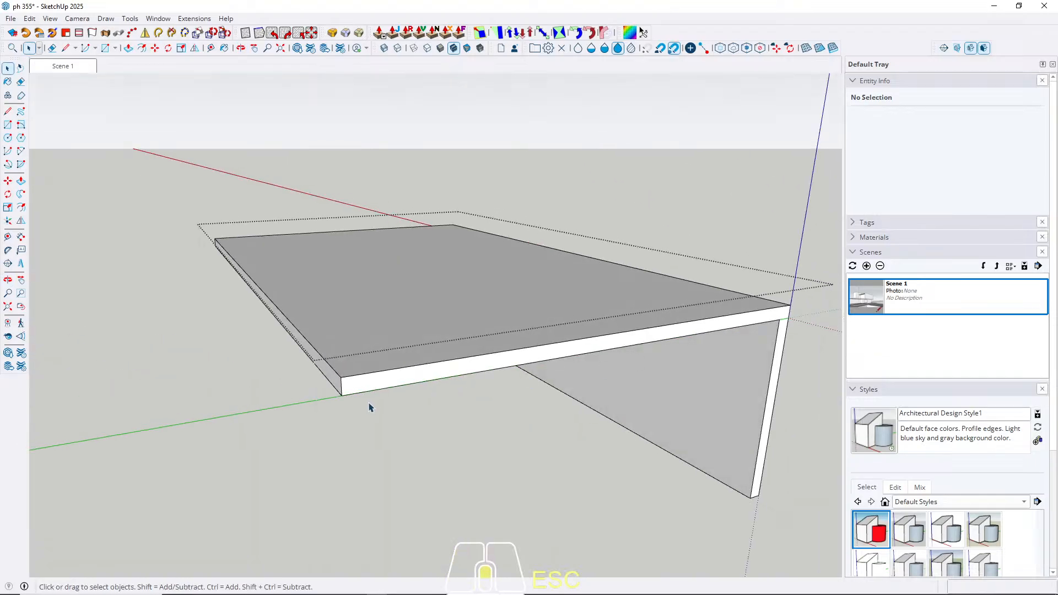
scroll(366, 401, "up", 3)
key("p")
scroll(93, 195, "up", 3)
key("space")
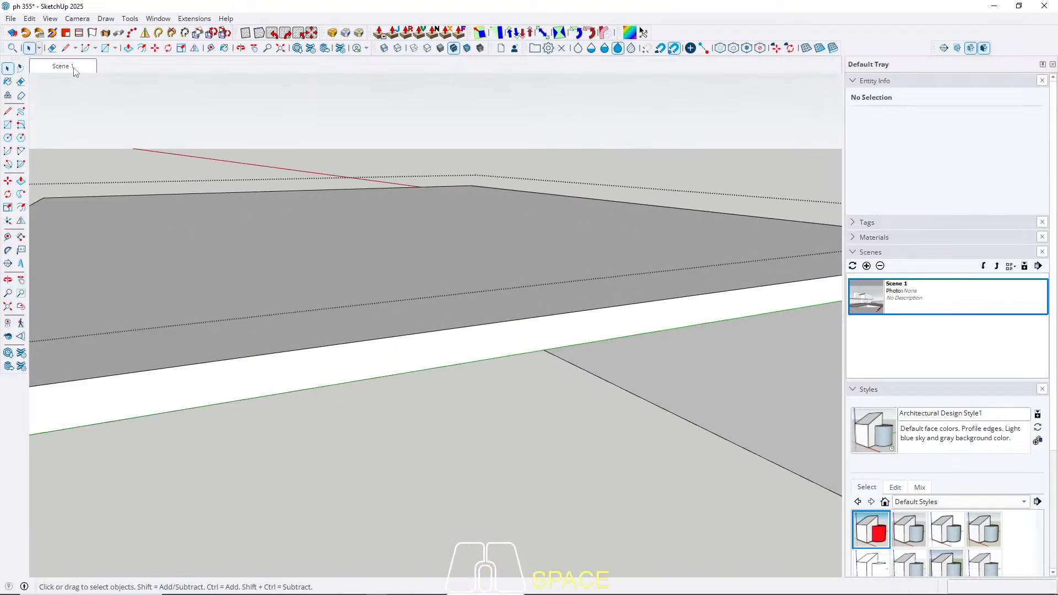
Step: Open the inner volume on its own and offset its top face's outline inward by a thin wall thickness
left_click(75, 70)
key("Escape")
middle_click_drag(344, 311, 309, 368)
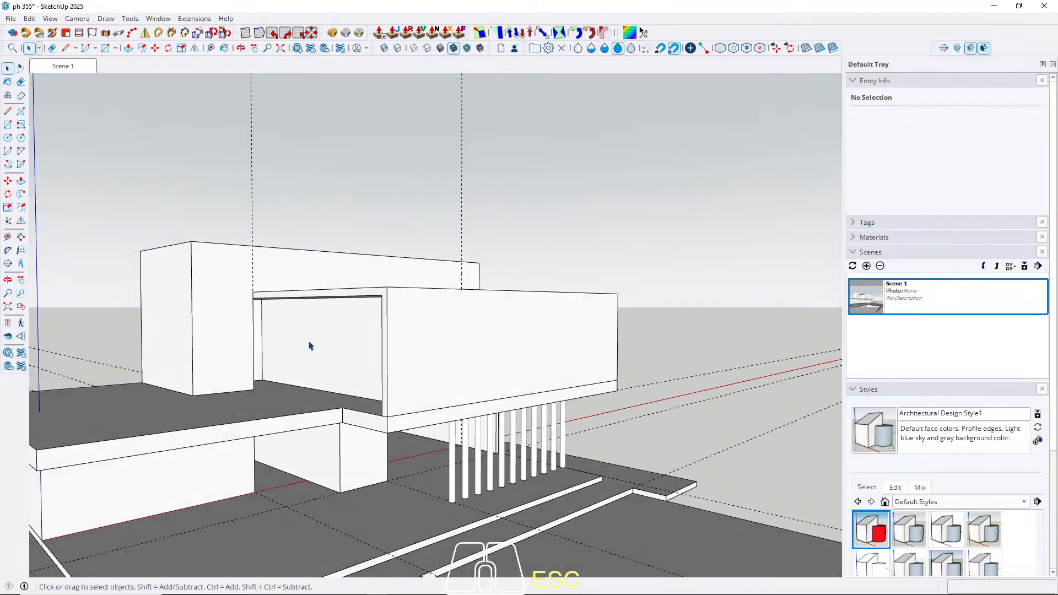
middle_click_drag(309, 346, 412, 354)
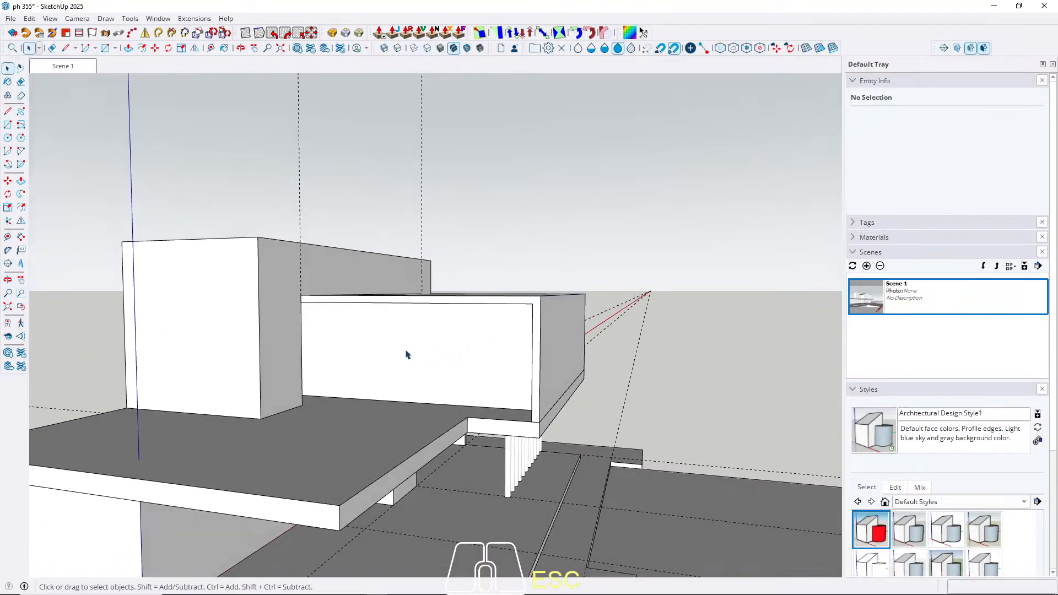
triple_click(424, 353)
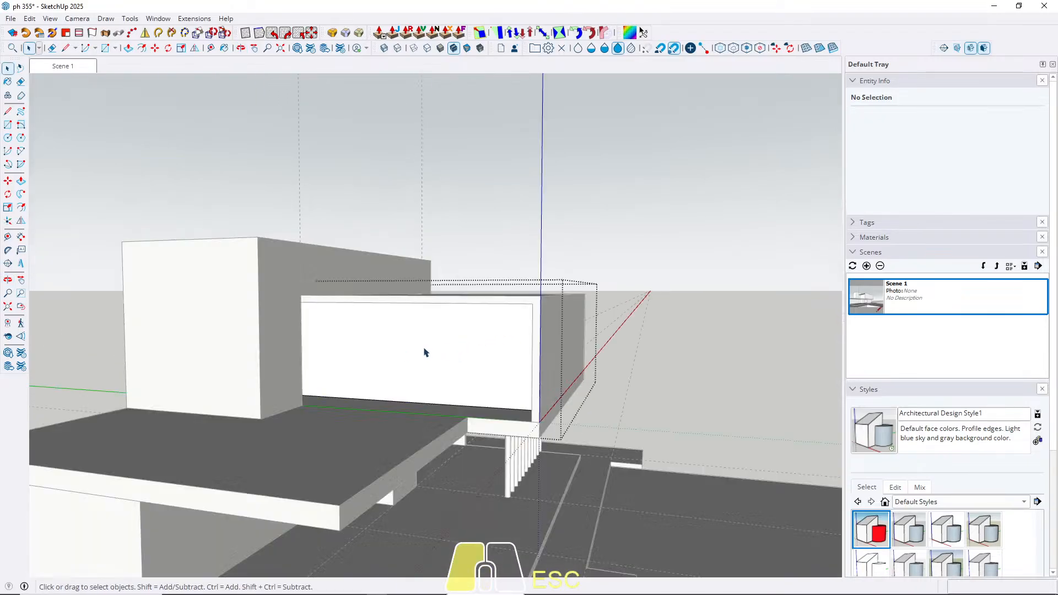
key("w")
middle_click_drag(477, 324, 371, 464)
left_click(398, 342)
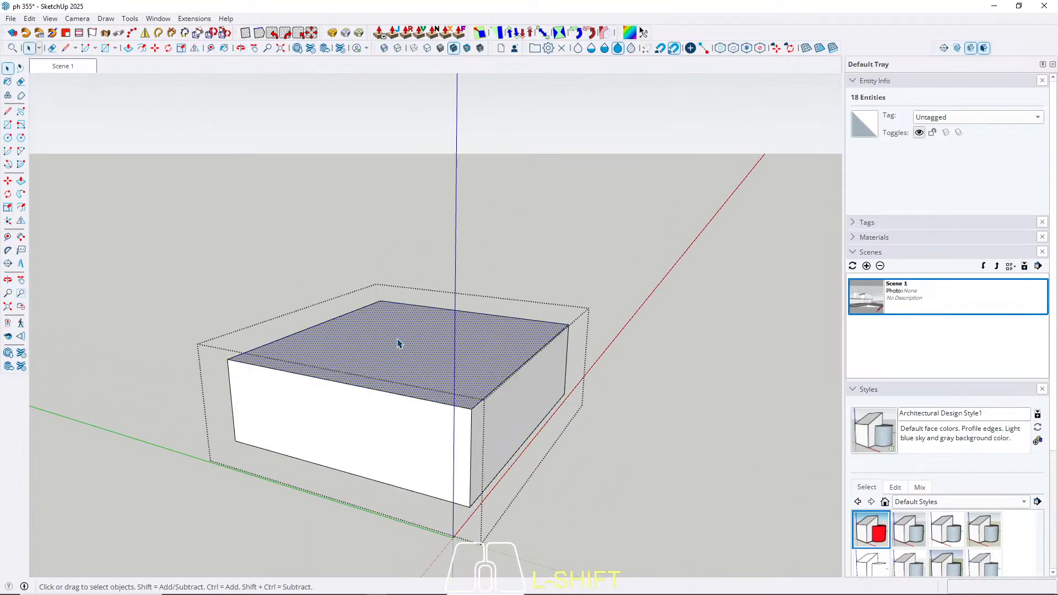
key("f")
double_click(385, 361)
key("ctrl+z")
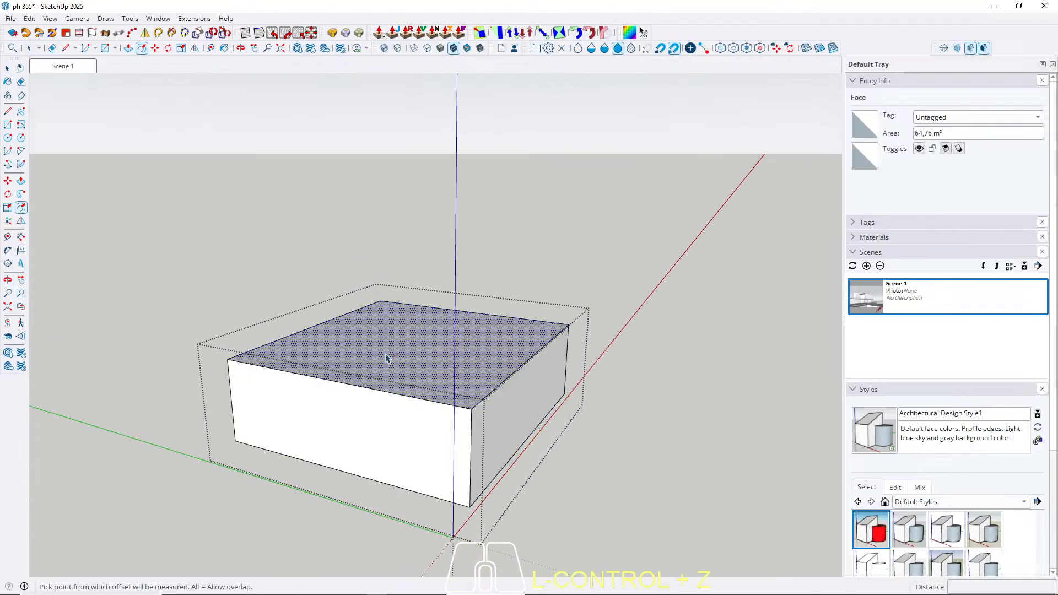
left_click(364, 381)
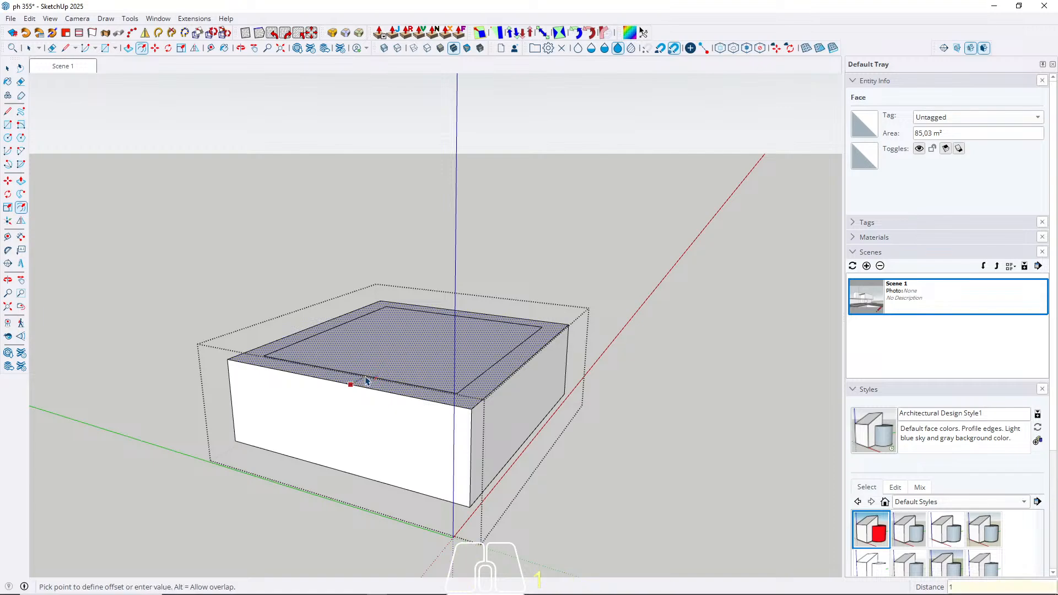
key("Return")
Step: Push the inner top face down to hollow the volume between its thin walls and close the group
key("p")
left_click(386, 362)
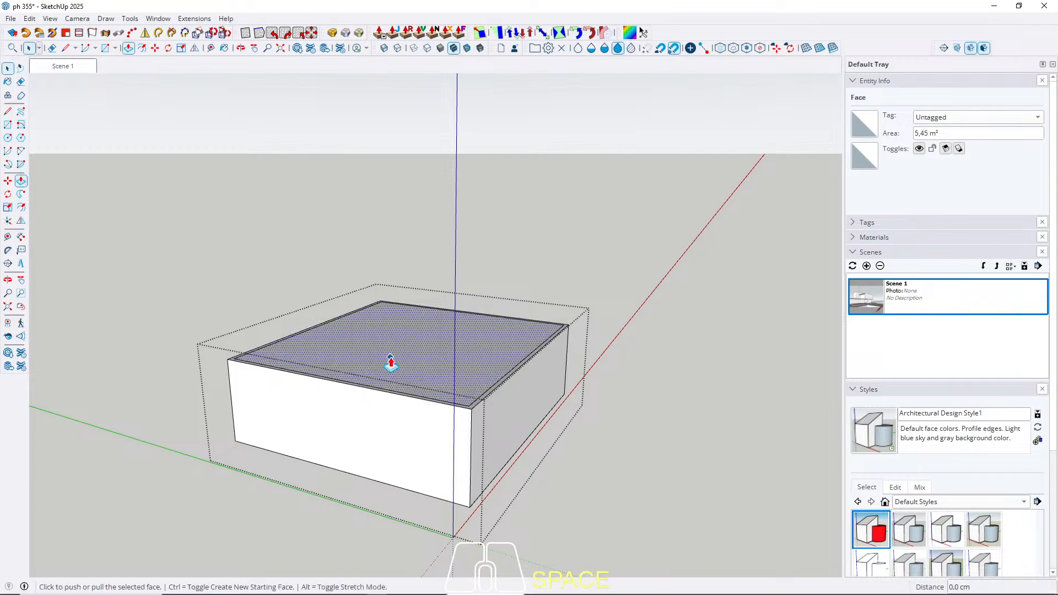
key("Escape")
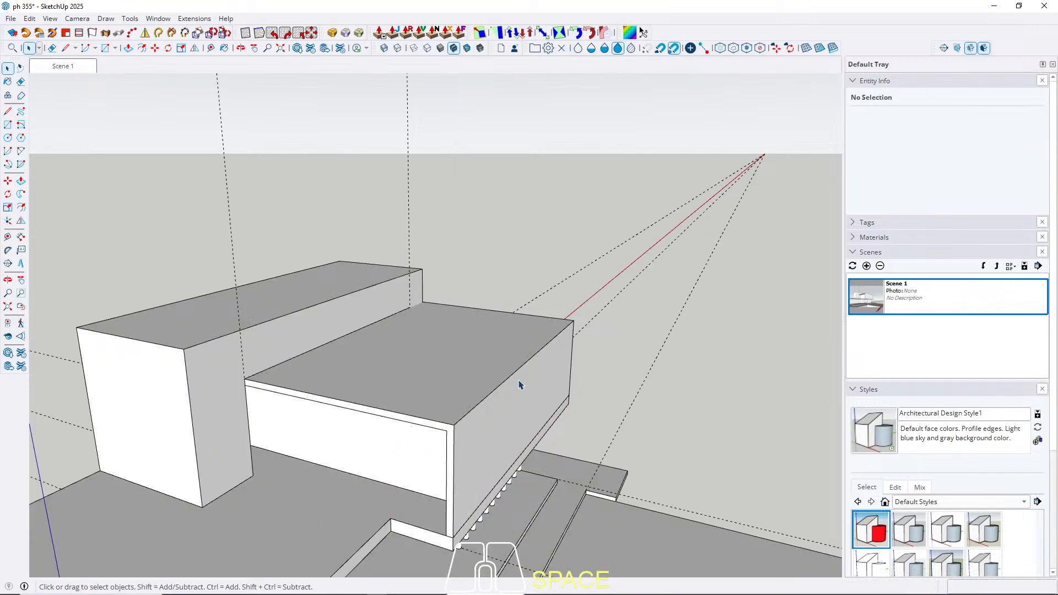
Step: Open the upper box's outer shell and place a vertical guide on its long face, about 676 cm along the red axis from the corner edge
middle_click_drag(400, 368, 219, 349)
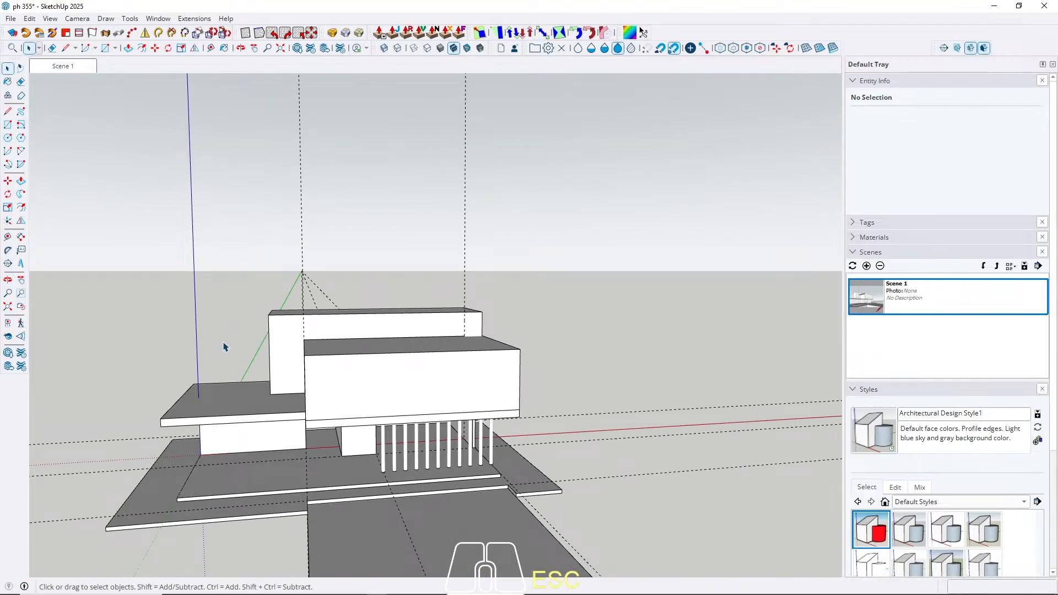
middle_click_drag(369, 402, 614, 316)
scroll(500, 361, "up", 3)
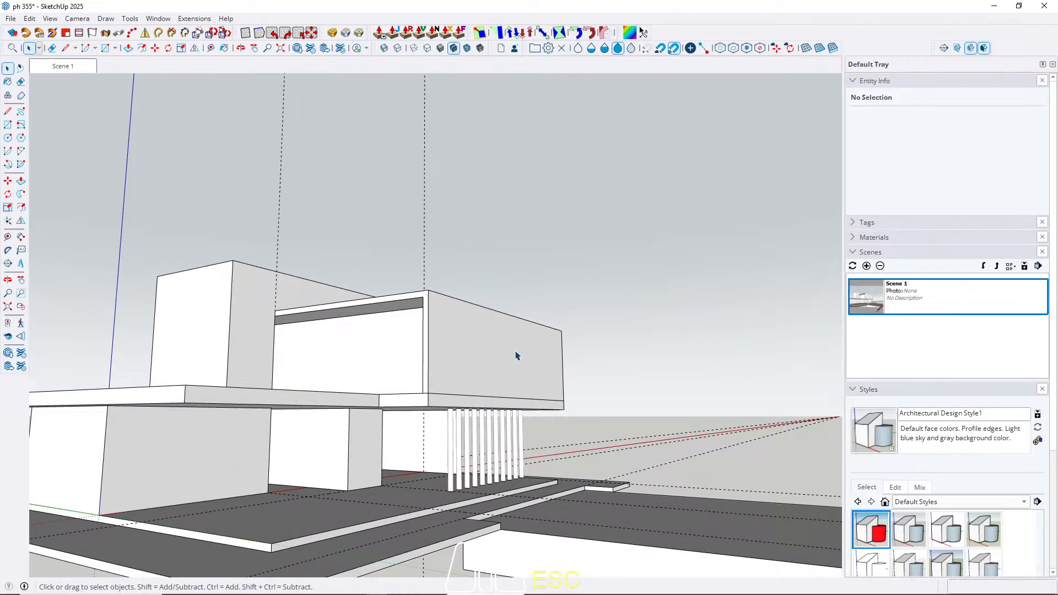
scroll(503, 355, "down", 1)
middle_click_drag(508, 354, 449, 367)
triple_click(449, 366)
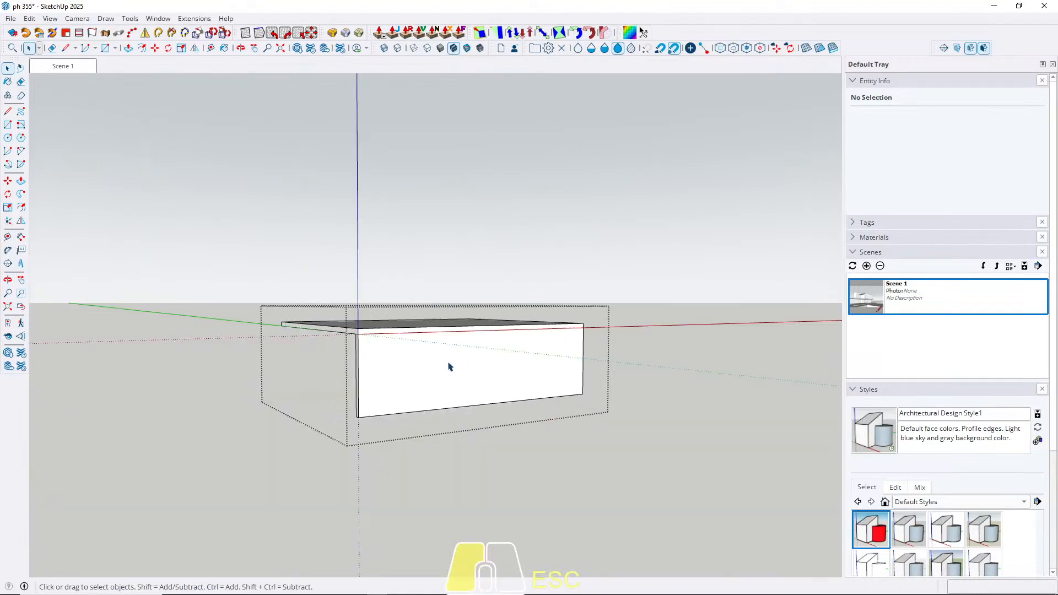
key("t")
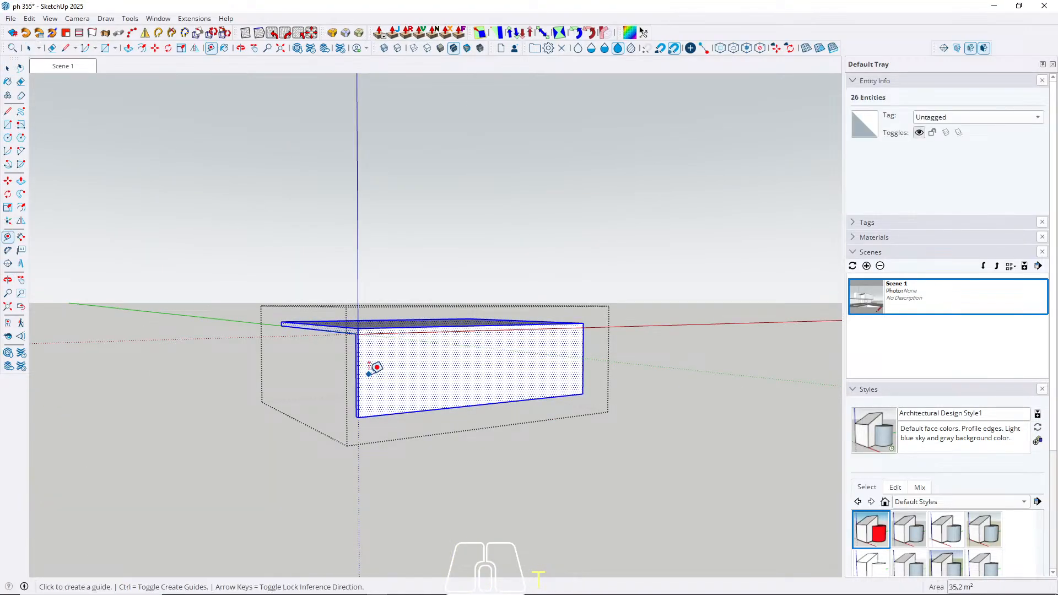
left_click(359, 372)
key("Right")
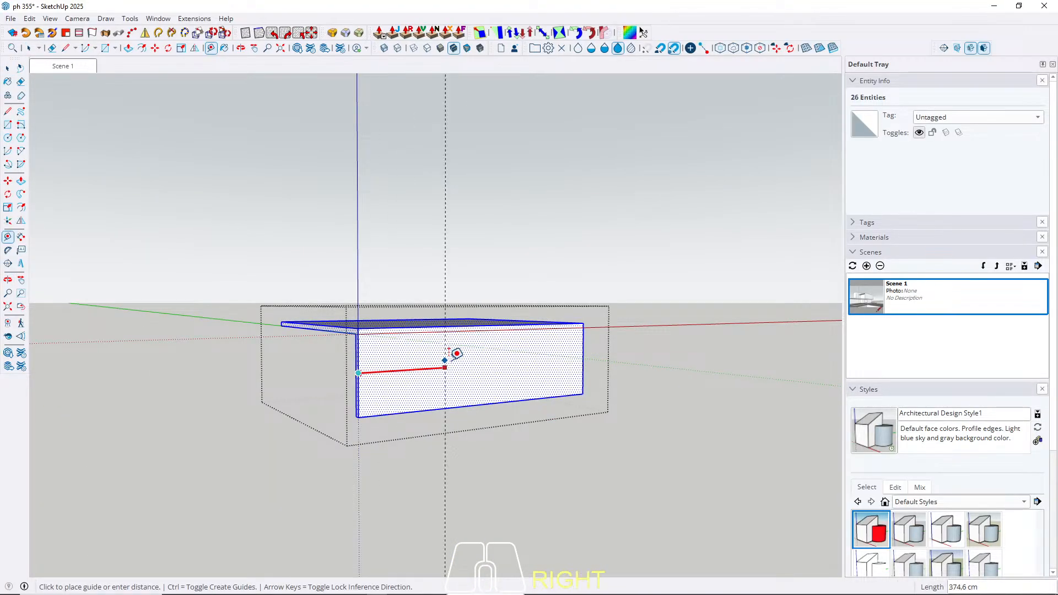
scroll(468, 357, "down", 4)
middle_click_drag(470, 354, 338, 314)
scroll(374, 394, "up", 3)
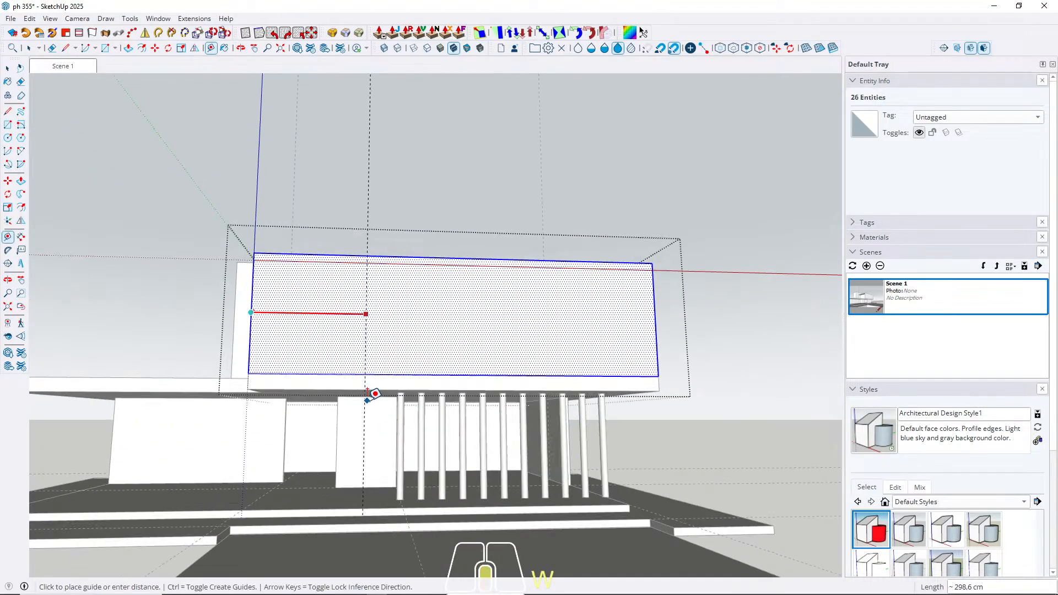
middle_click_drag(507, 401, 482, 376, "shift")
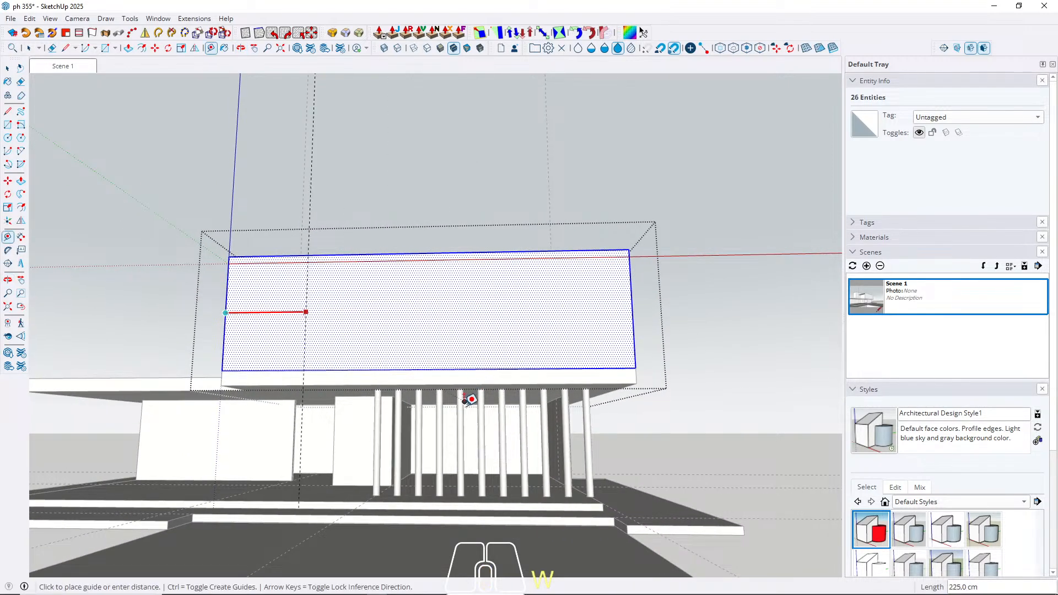
scroll(469, 396, "up", 3)
scroll(485, 319, "up", 2)
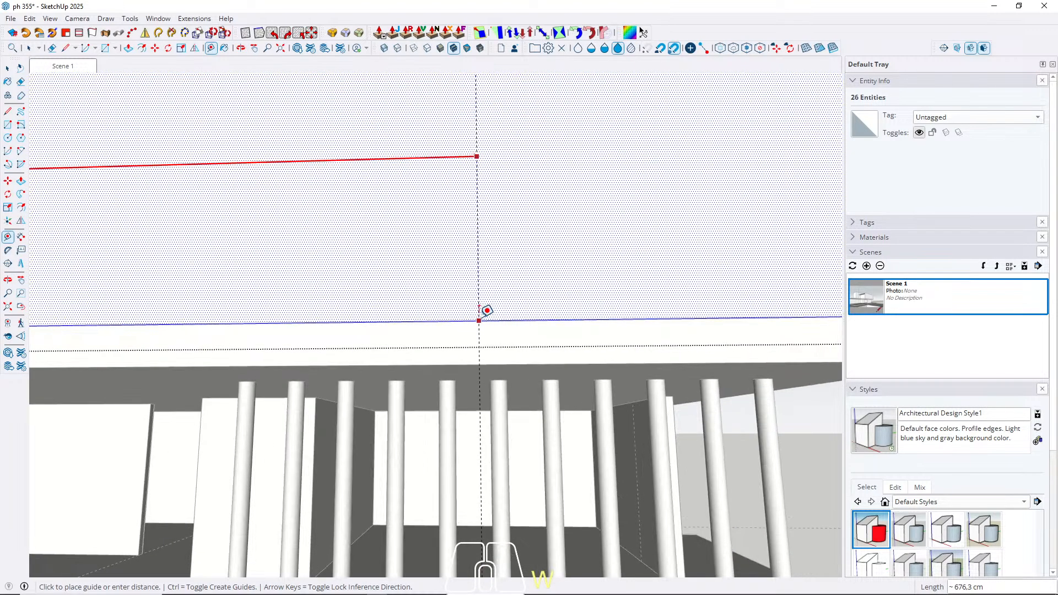
key("space")
Step: Place a second vertical guide 115 cm from the first one, towards the corner beside the shell's open side
scroll(485, 358, "down", 8)
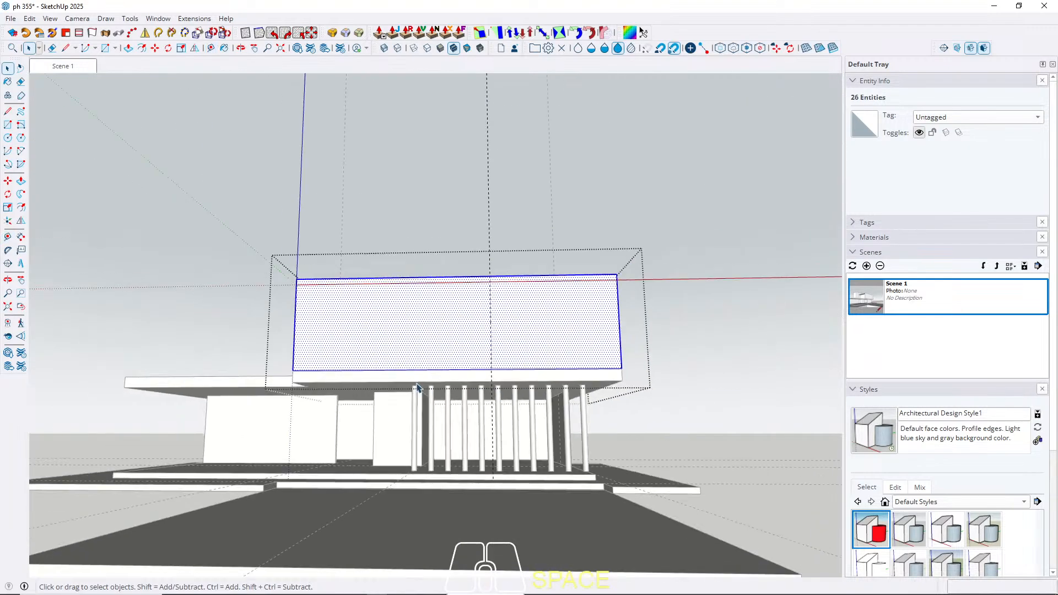
middle_click_drag(418, 387, 512, 388)
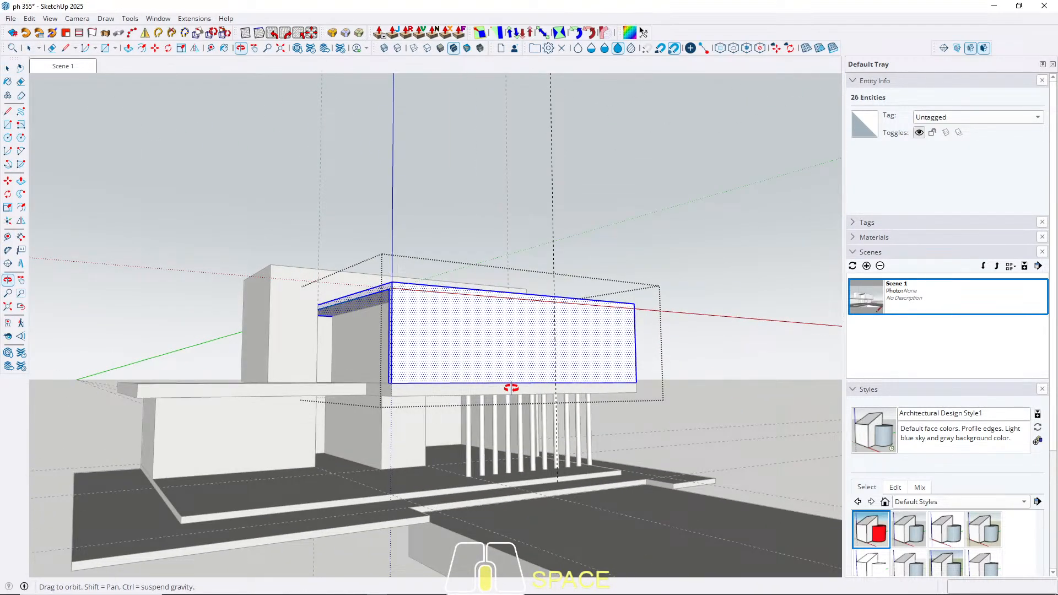
scroll(571, 362, "up", 5)
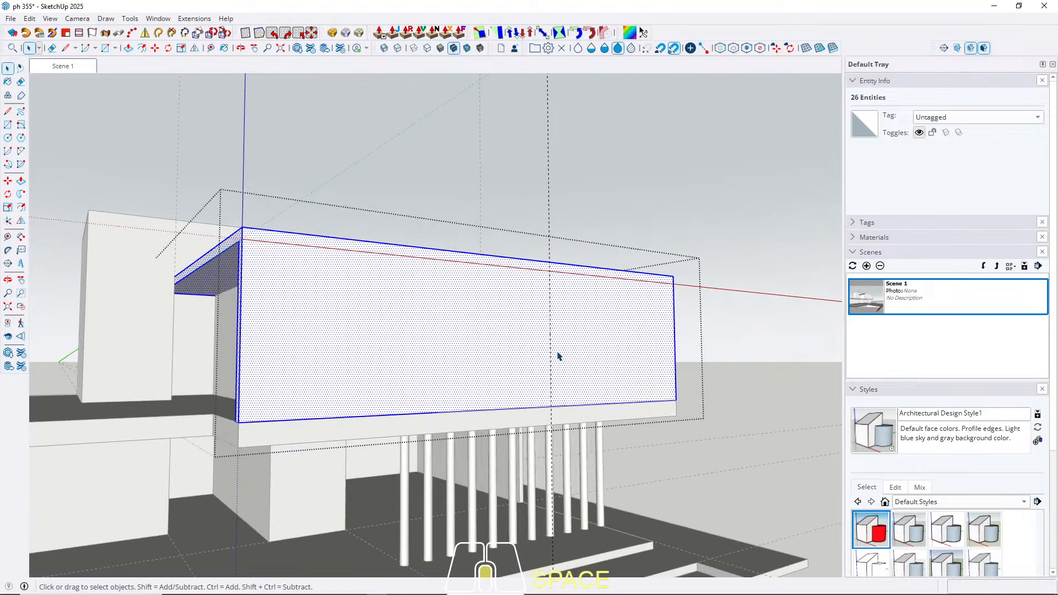
key("t")
left_click(550, 326)
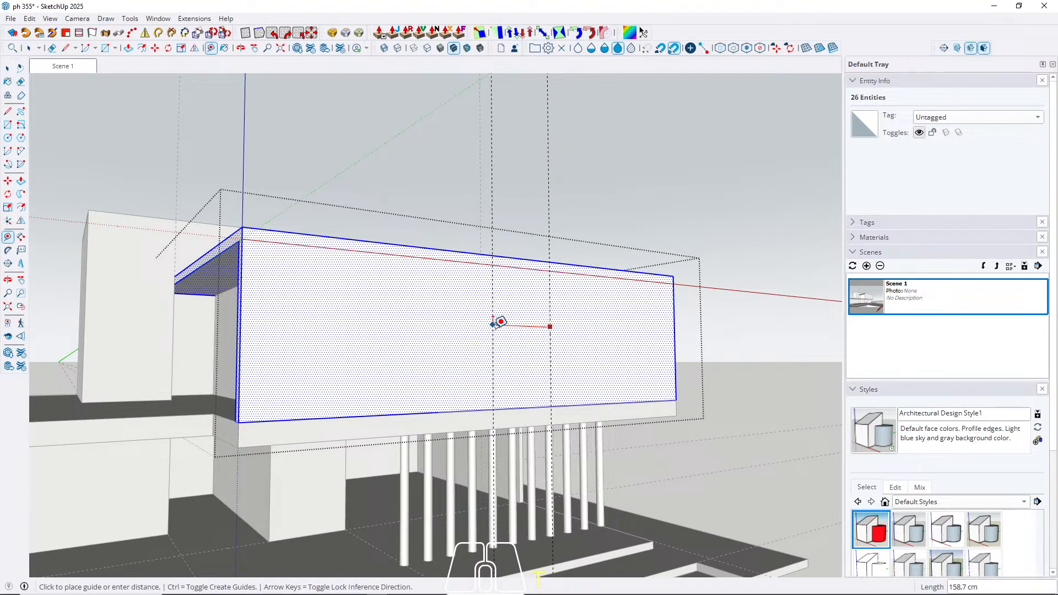
middle_click_drag(515, 321, 345, 325)
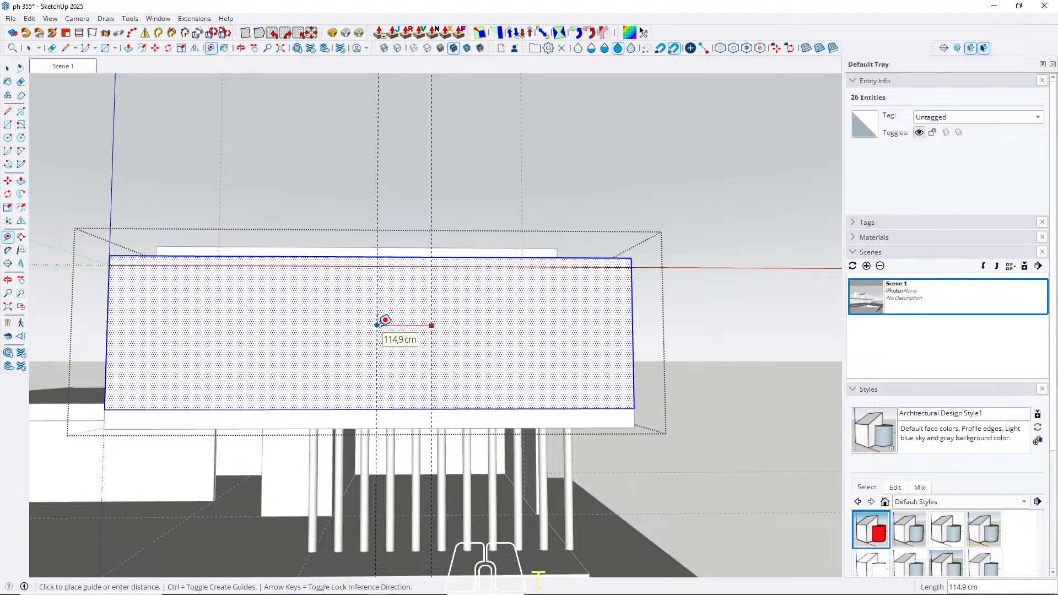
type("115")
key("Return")
Step: Place horizontal guides on the shell's long face at 90 cm and 250 cm above its lower edge
middle_click_drag(394, 384, 564, 397)
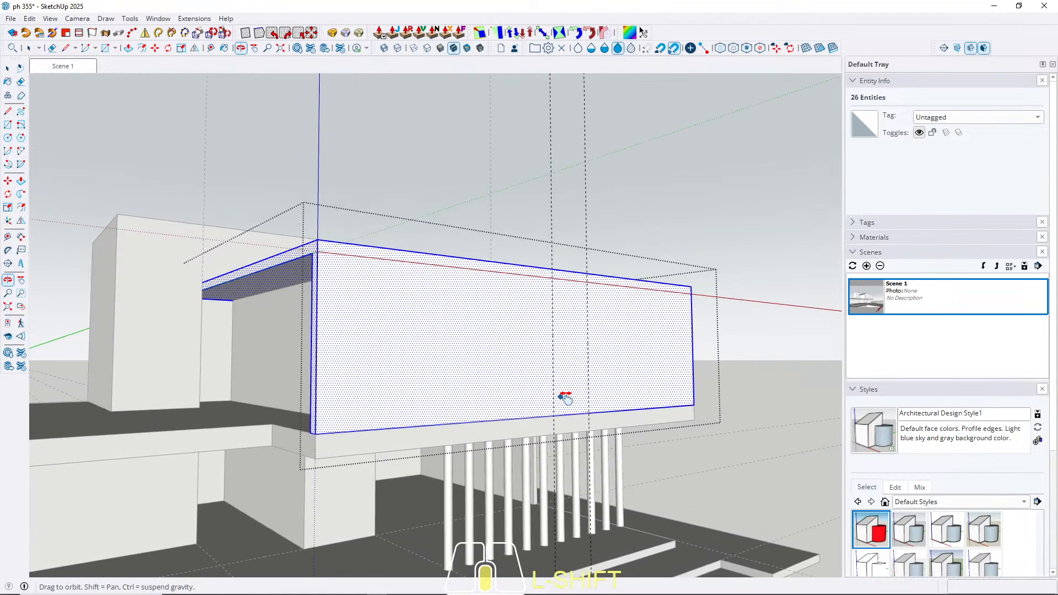
left_click(505, 414)
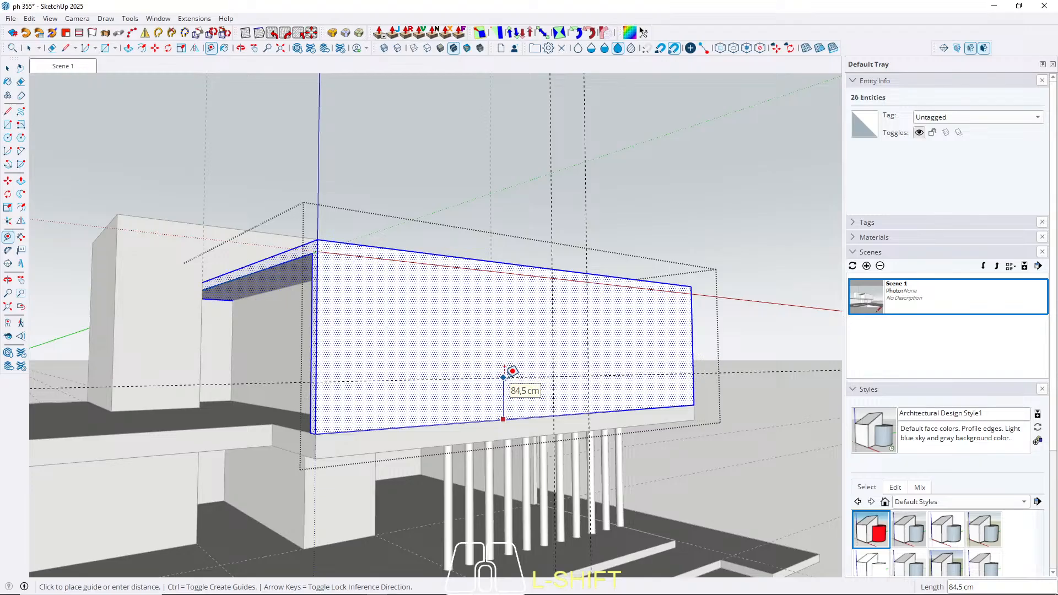
type("90")
key("Return")
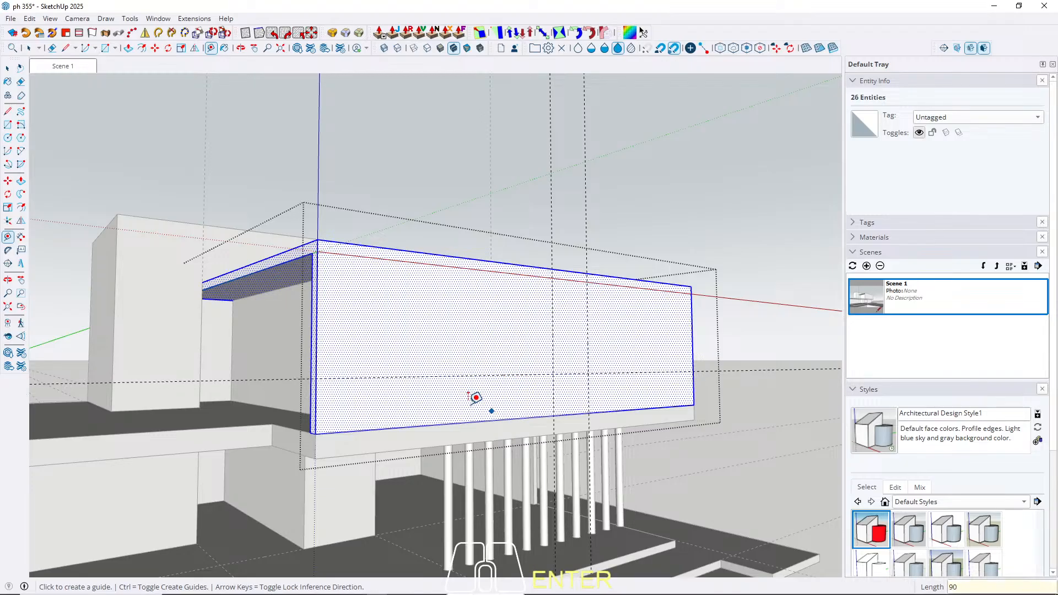
left_click(435, 422)
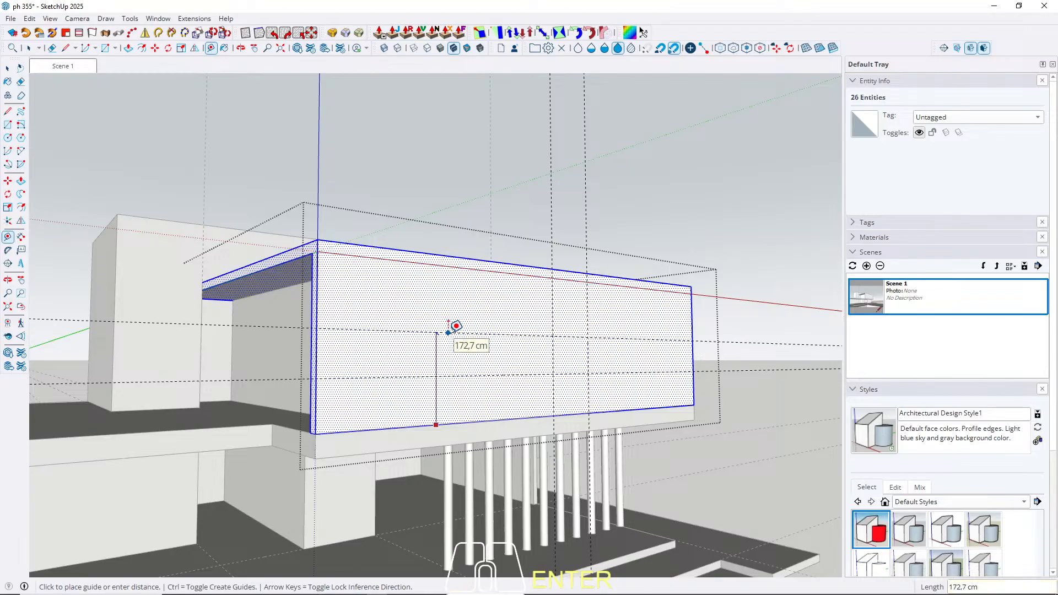
type("250")
key("Return")
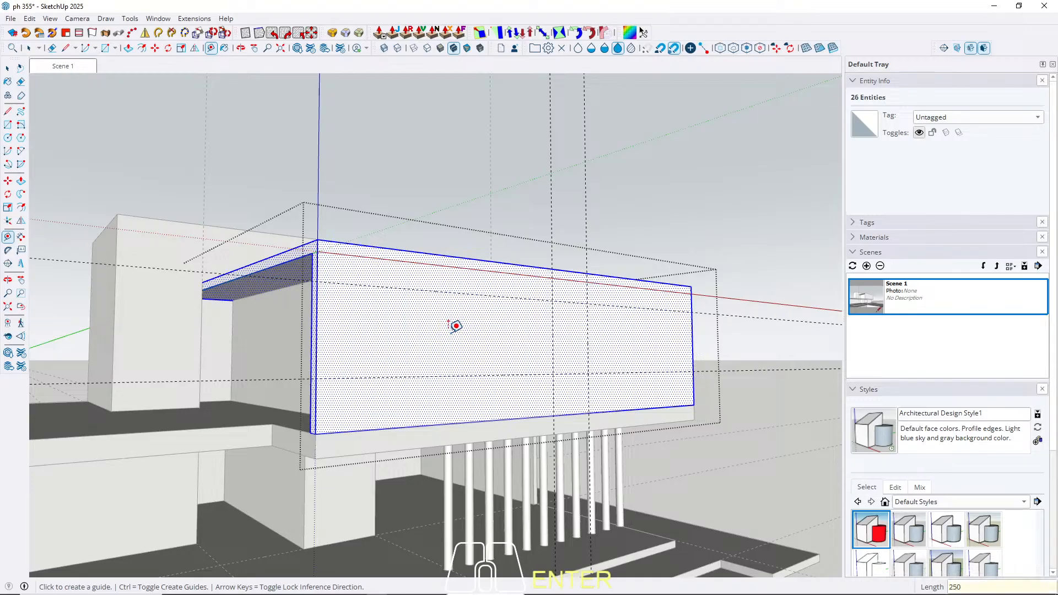
Step: Draw a window rectangle on the shell's long face between the four guide intersections
middle_click_drag(448, 321, 487, 393)
key("space")
scroll(572, 354, "up", 3)
key("r")
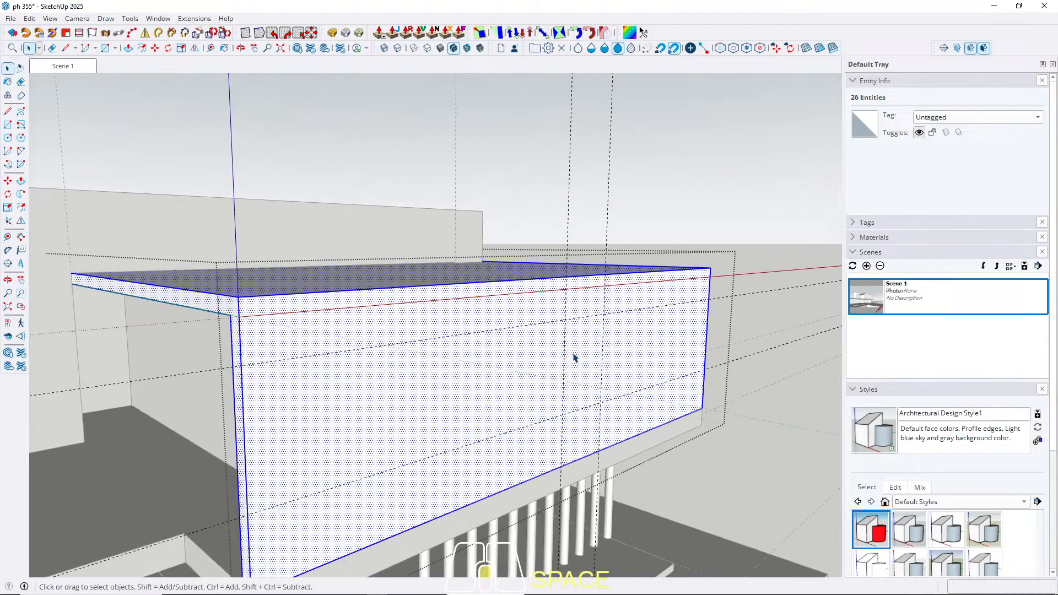
left_click(565, 321)
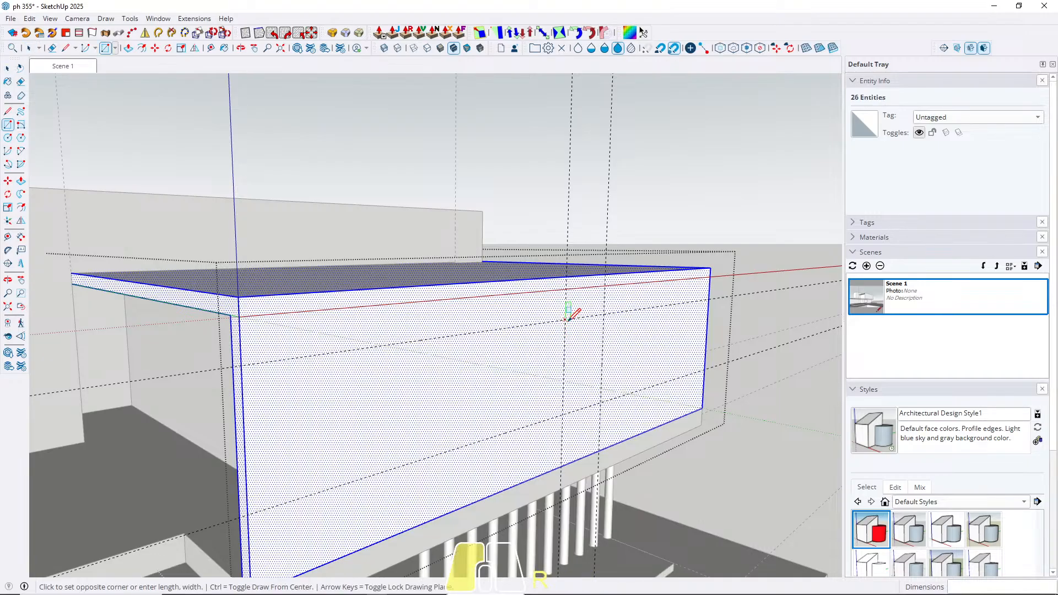
left_click(601, 398)
key("space")
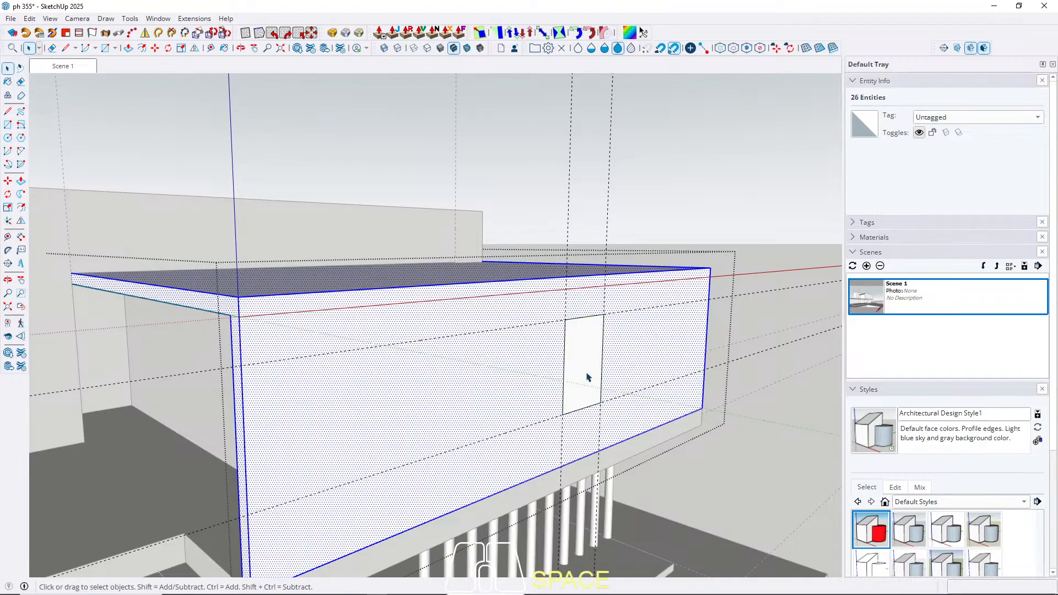
Step: Push the window rectangle through the outer shell's wall to cut the opening and close the group
left_click(588, 378)
key("w")
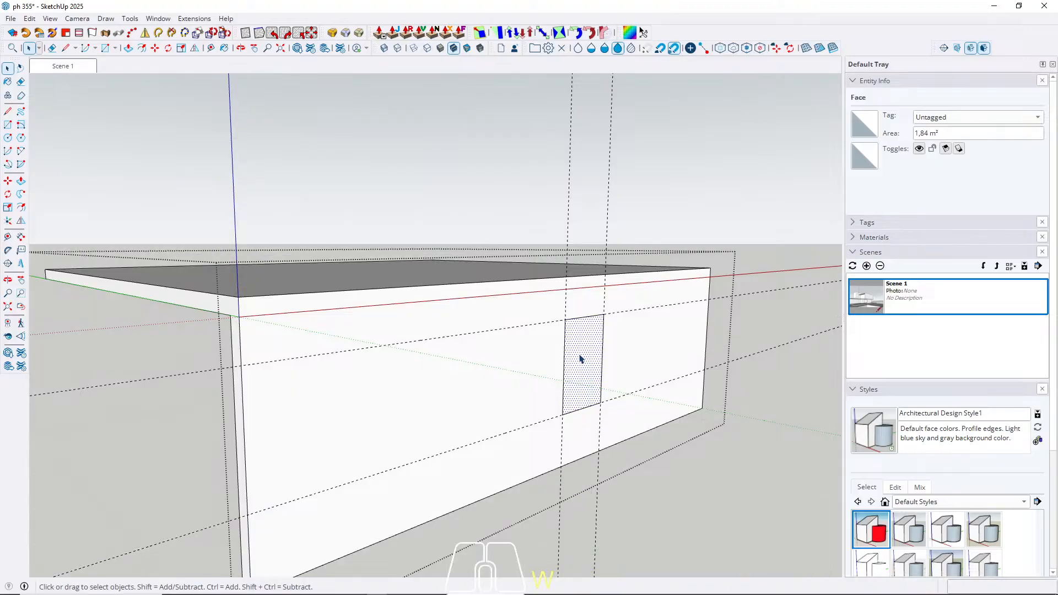
key("p")
left_click(579, 356)
left_click(573, 343)
key("space")
key("Escape")
Step: Open the inner volume and draw a rectangle on its wall matching the outer shell's window opening, corner to corner
scroll(573, 344, "down", 3)
middle_click_drag(578, 331, 420, 366)
scroll(547, 373, "up", 3)
scroll(547, 373, "up", 1)
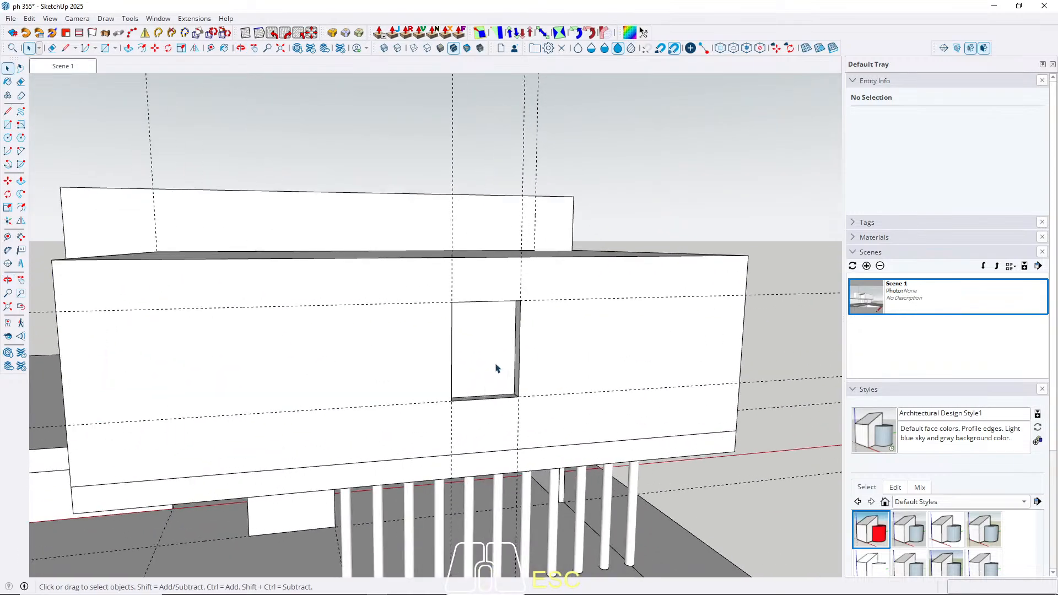
scroll(496, 368, "up", 4)
triple_click(475, 369)
scroll(477, 369, "down", 2)
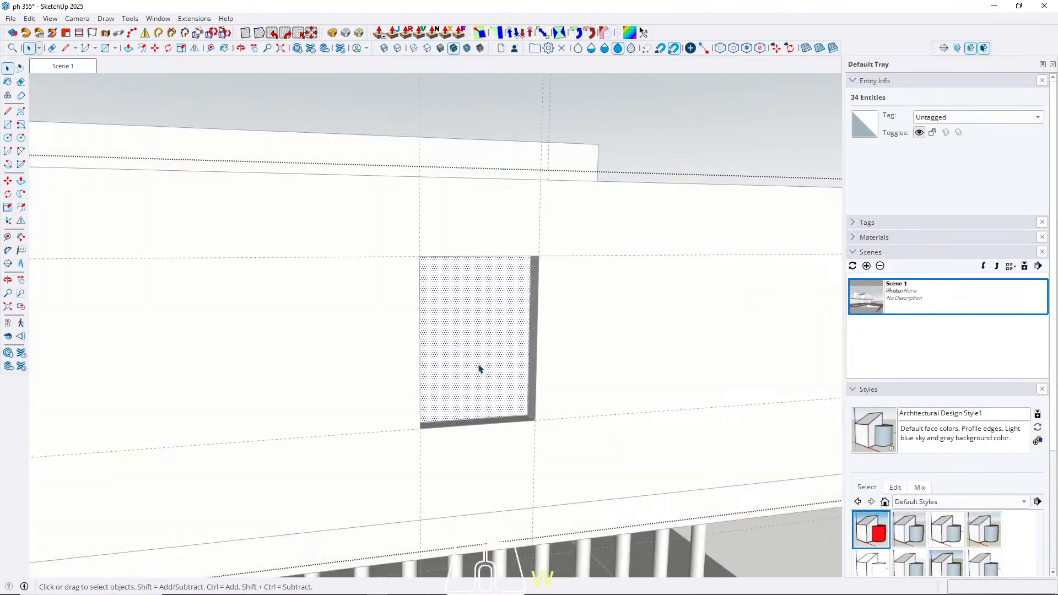
left_click(476, 368)
middle_click_drag(476, 369, 378, 397)
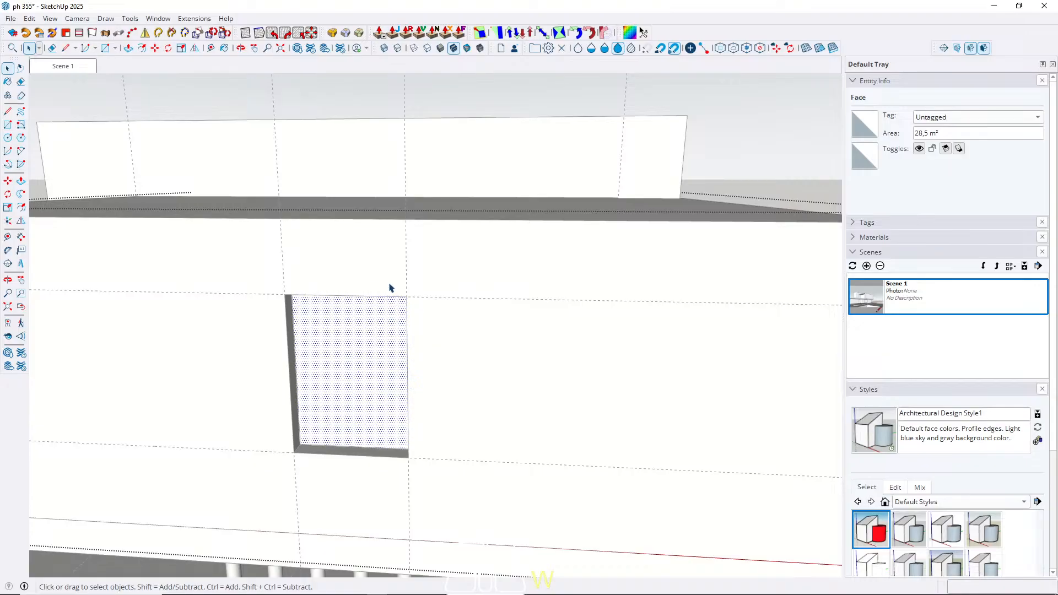
key("r")
left_click(300, 444)
middle_click_drag(321, 401, 399, 390)
scroll(500, 285, "up", 2)
middle_click_drag(501, 286, 581, 184)
left_click(594, 164)
key("space")
Step: Push the matching rectangle 15 cm through the inner wall to complete the window opening and close the group
left_click(521, 287)
key("p")
left_click(510, 309)
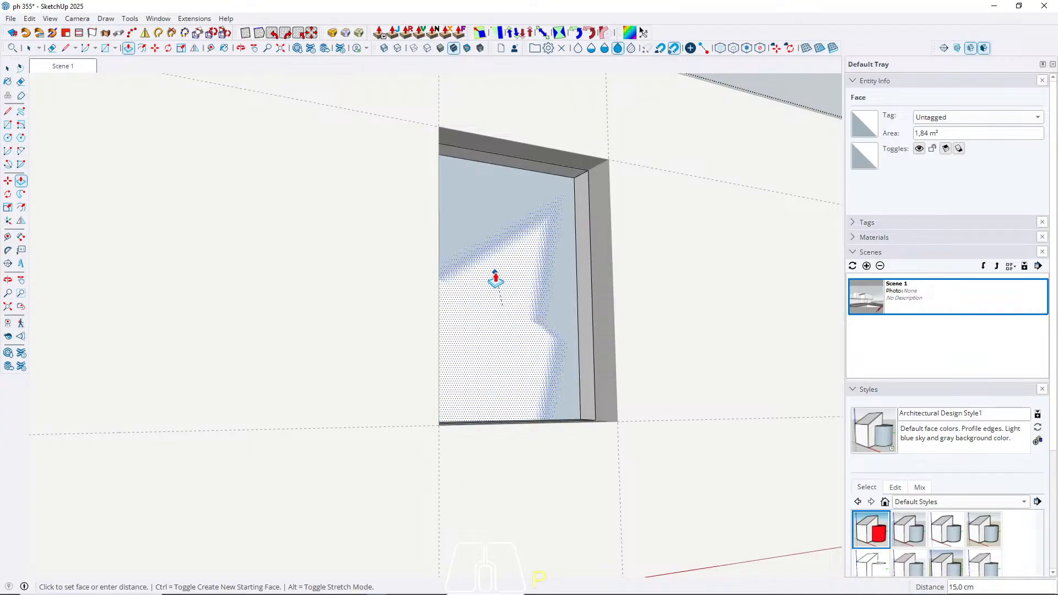
left_click(485, 268)
key("space")
scroll(512, 273, "down", 4)
middle_click_drag(506, 283, 585, 297)
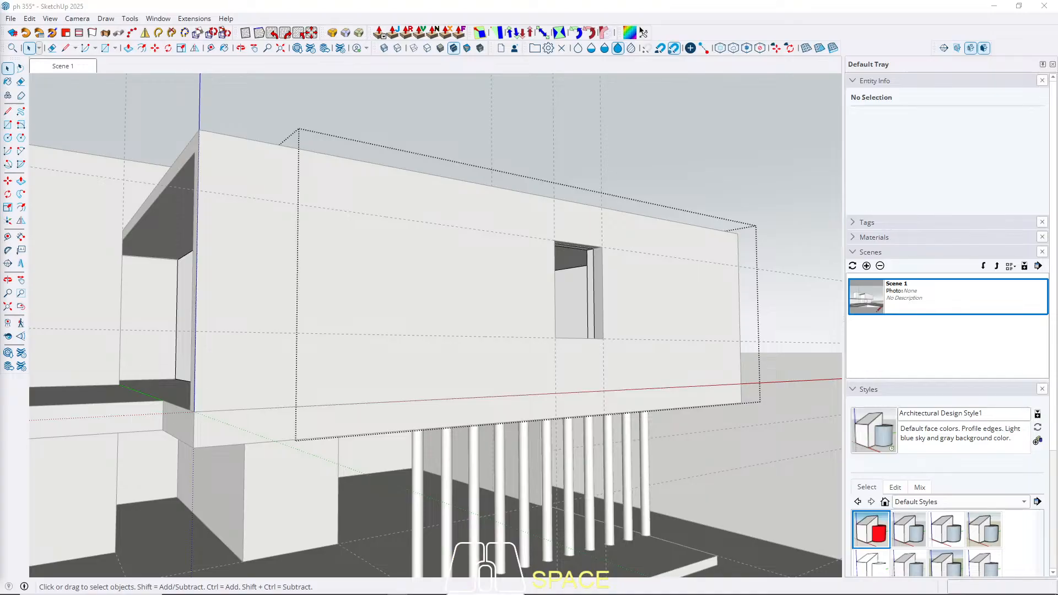
scroll(570, 290, "up", 4)
middle_click_drag(569, 290, 424, 237)
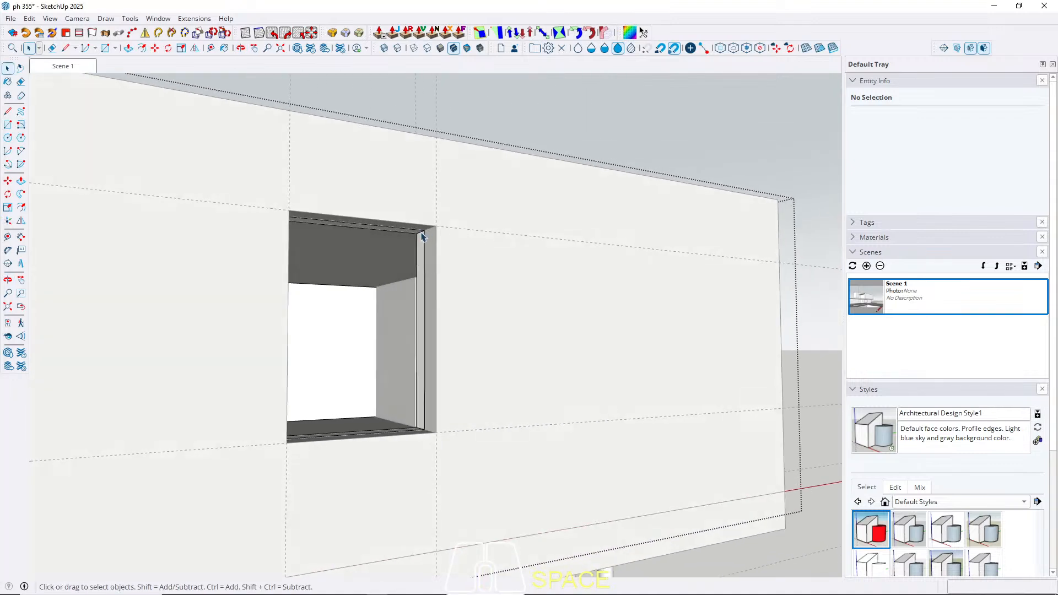
scroll(568, 275, "down", 5)
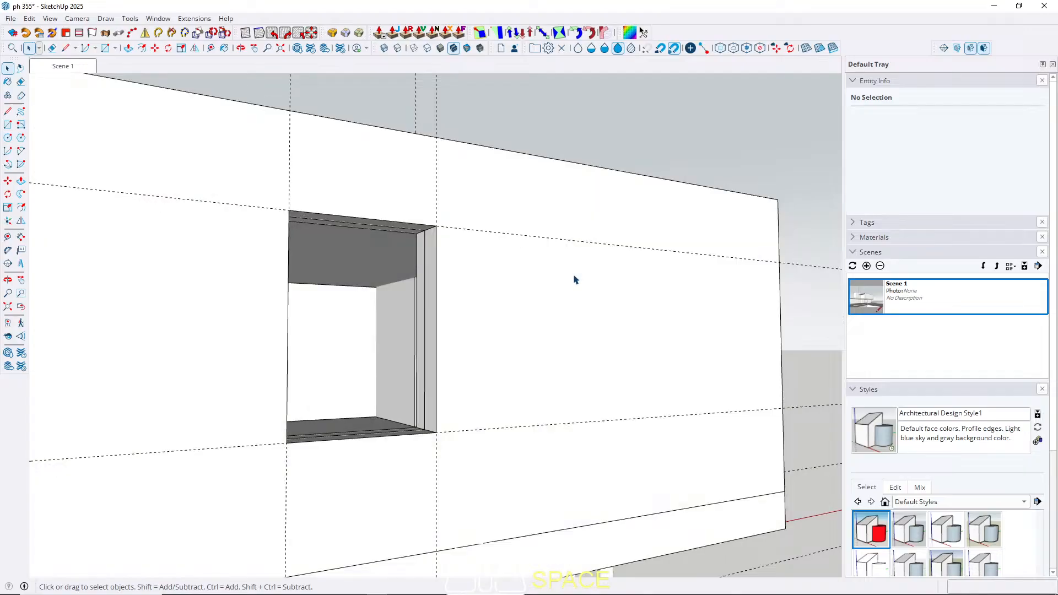
key("Escape")
Step: Open the upper floor's inner volume for editing and isolate it to reach the inside corner of its front wall
middle_click_drag(593, 279, 463, 366)
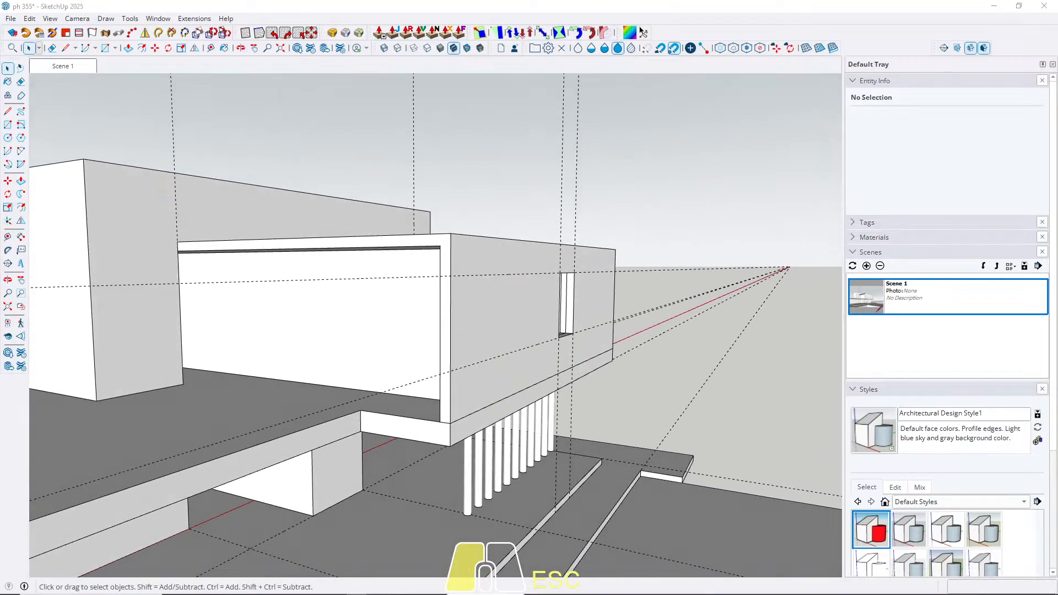
mouse_move(247, 282)
middle_mouse_down()
mouse_move(279, 271)
mouse_move(389, 279)
mouse_move(259, 282)
middle_mouse_up()
triple_click(453, 304)
key("w")
middle_click_drag(479, 263, 470, 390)
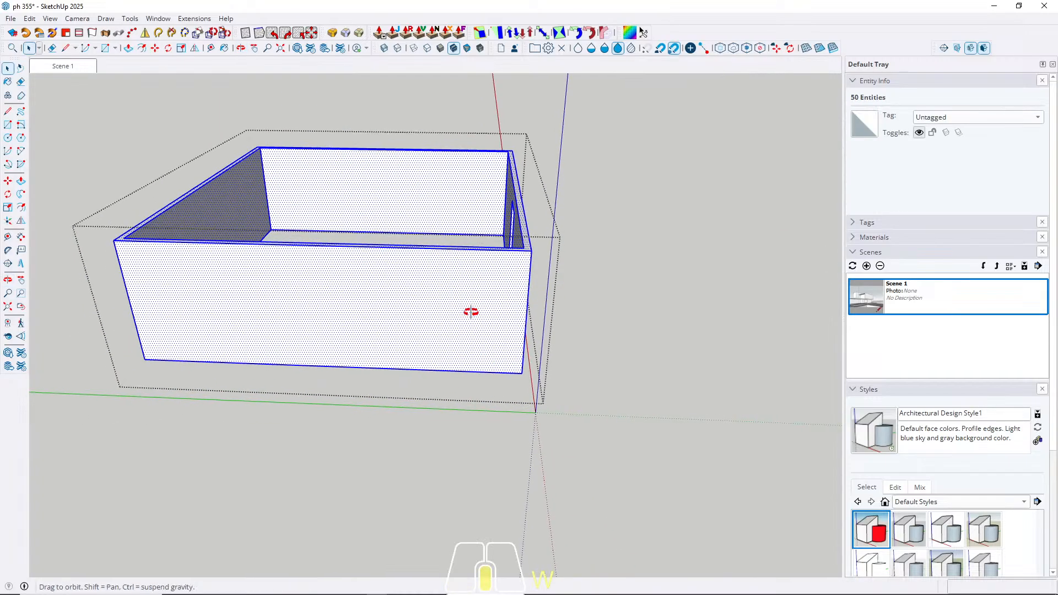
middle_click_drag(471, 312, 485, 308)
scroll(496, 300, "up", 1)
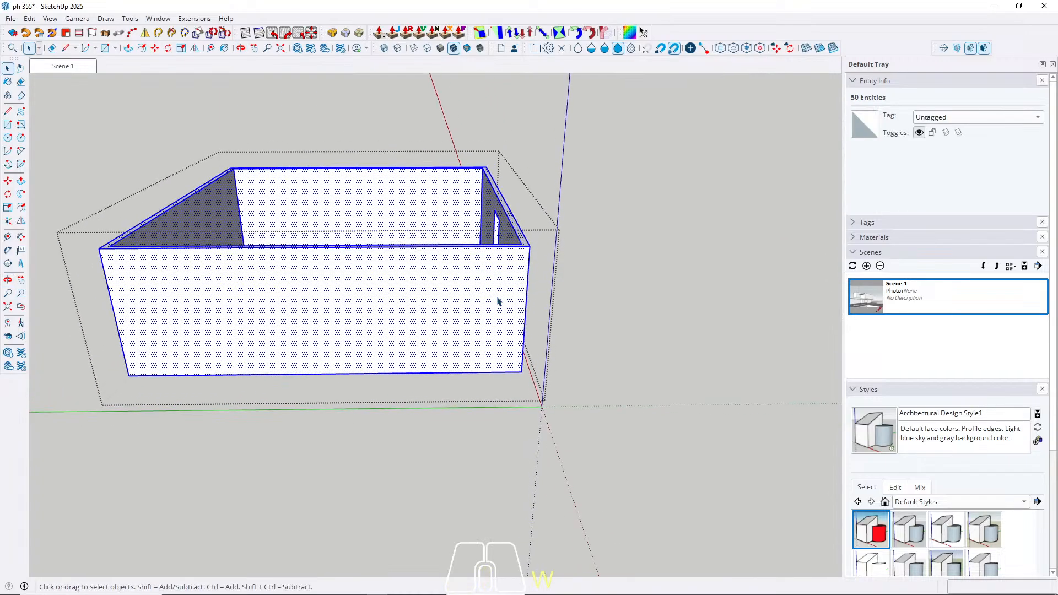
scroll(521, 288, "up", 3)
middle_click_drag(466, 239, 317, 397)
Step: Copy the vertical inside corner edge along the inner volume's front wall to mark an opening beside the outer shell
left_click(273, 396)
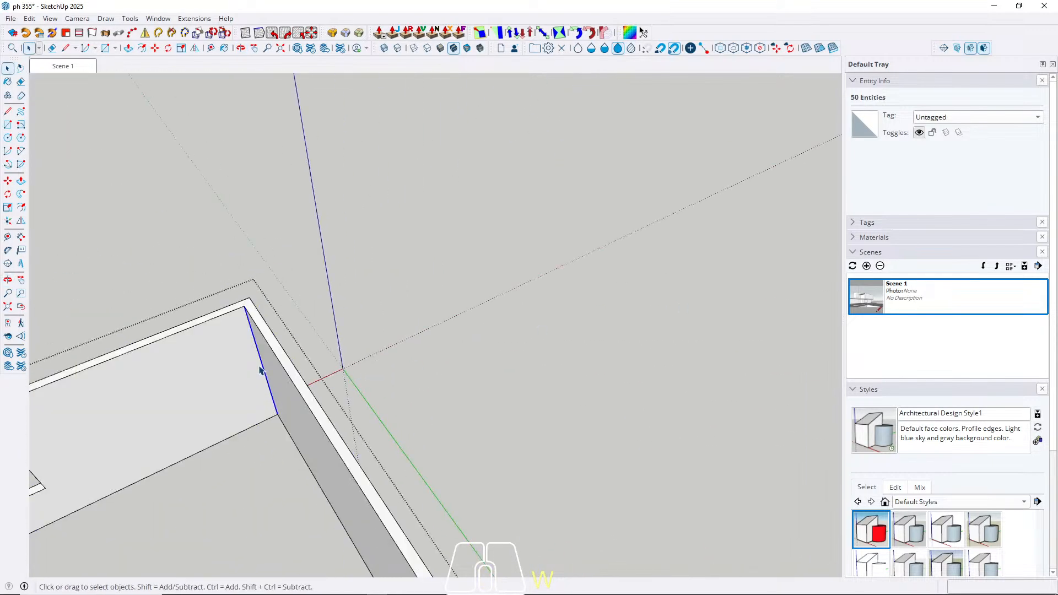
key("m")
left_click(263, 371)
key("ctrl")
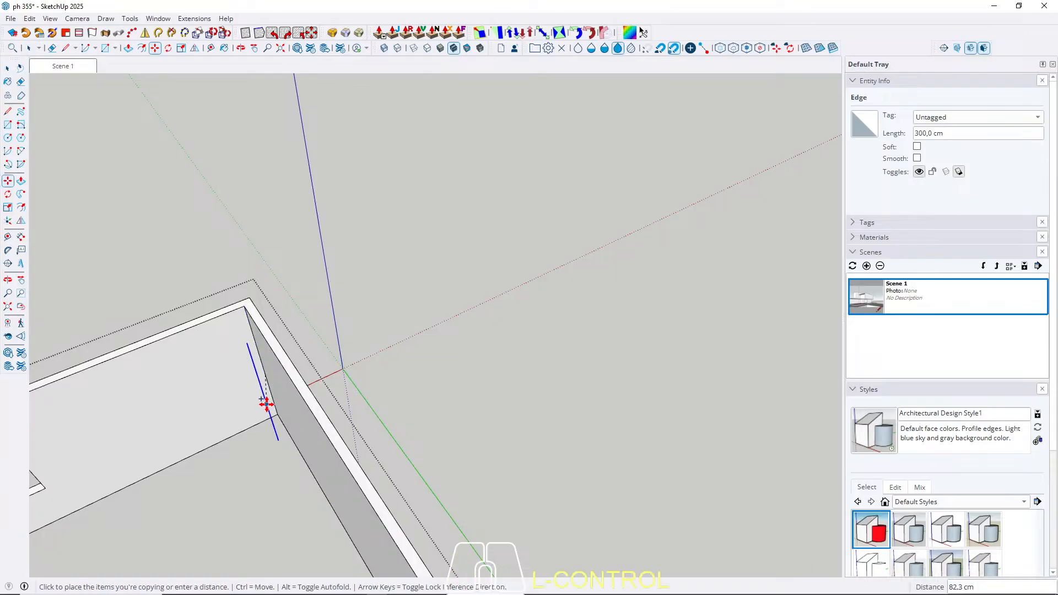
scroll(225, 425, "up", 6)
middle_click_drag(368, 306, 134, 109)
middle_click_drag(215, 255, 194, 241)
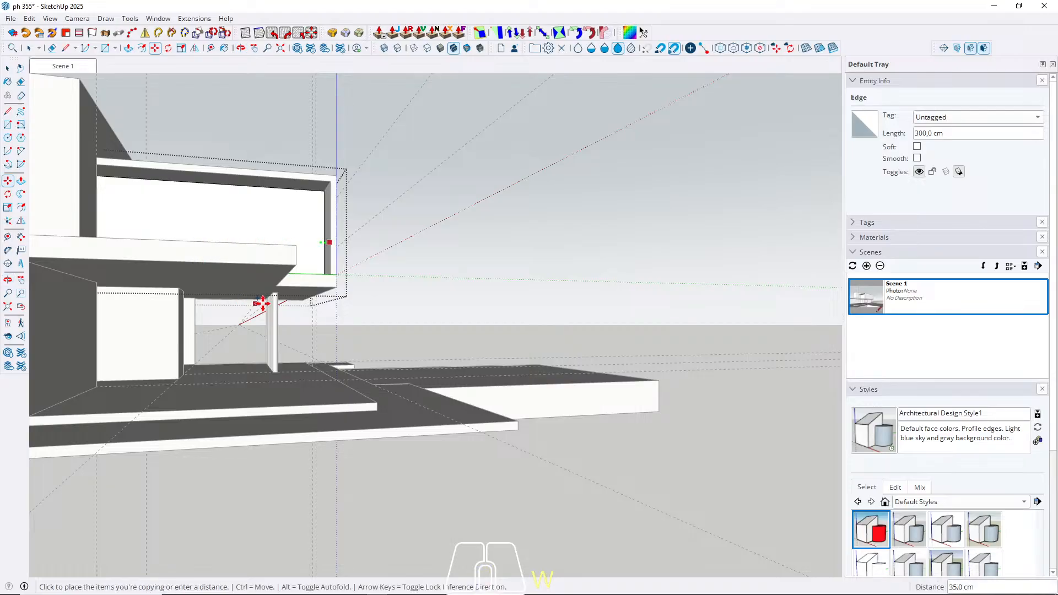
scroll(270, 298, "up", 5)
middle_click_drag(274, 296, 213, 301)
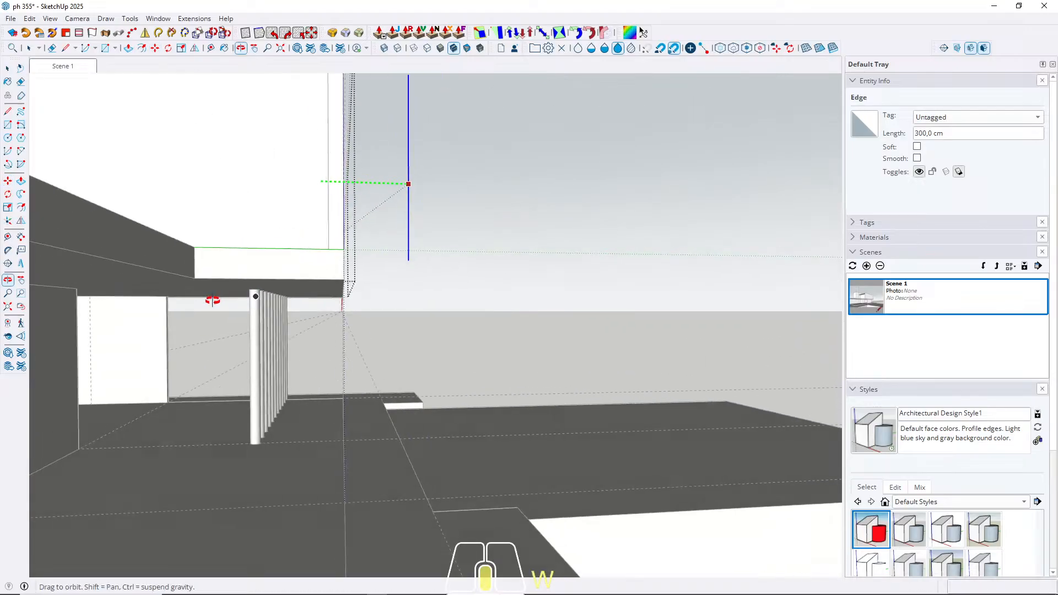
left_click(188, 254)
Step: Push the marked strip of the inner volume's front wall through the wall's thickness to open that end
middle_click_drag(201, 248, 281, 335)
scroll(254, 341, "down", 2)
key("w")
middle_click_drag(330, 291, 170, 446)
scroll(170, 446, "down", 1)
middle_click_drag(227, 248, 282, 424)
key("space")
left_click(281, 424)
key("p")
left_click(272, 425)
left_click(245, 419)
middle_click_drag(243, 420, 492, 389)
Step: Erase the leftover edges at the new wall opening and close the group
key("space")
scroll(480, 383, "down", 2)
key("e")
left_click_drag(518, 365, 517, 476)
key("space")
key("Escape")
middle_click_drag(451, 479, 298, 232)
scroll(375, 357, "down", 4)
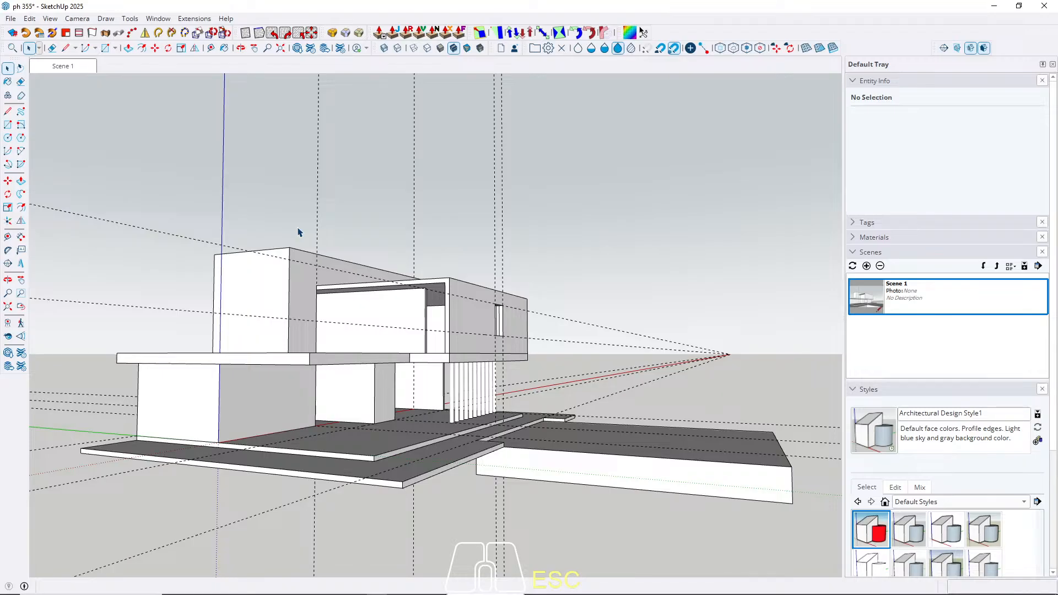
Step: Push the front wall's free end back 300 cm, in line with the corner of the ground-floor volume below
left_click(69, 70)
middle_click_drag(363, 285, 524, 284)
middle_click_drag(469, 340, 465, 355)
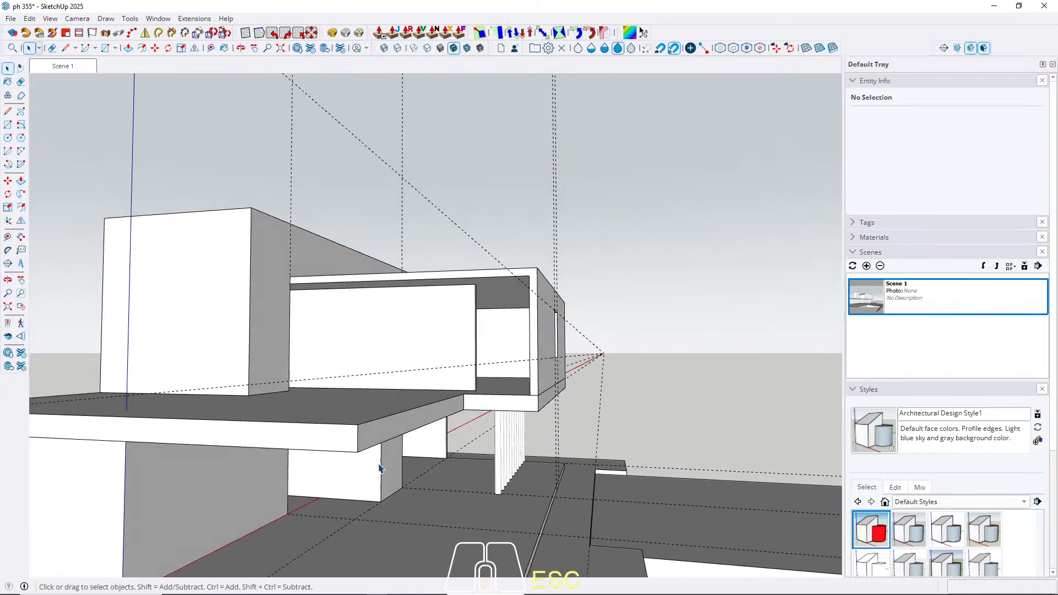
scroll(417, 432, "up", 6)
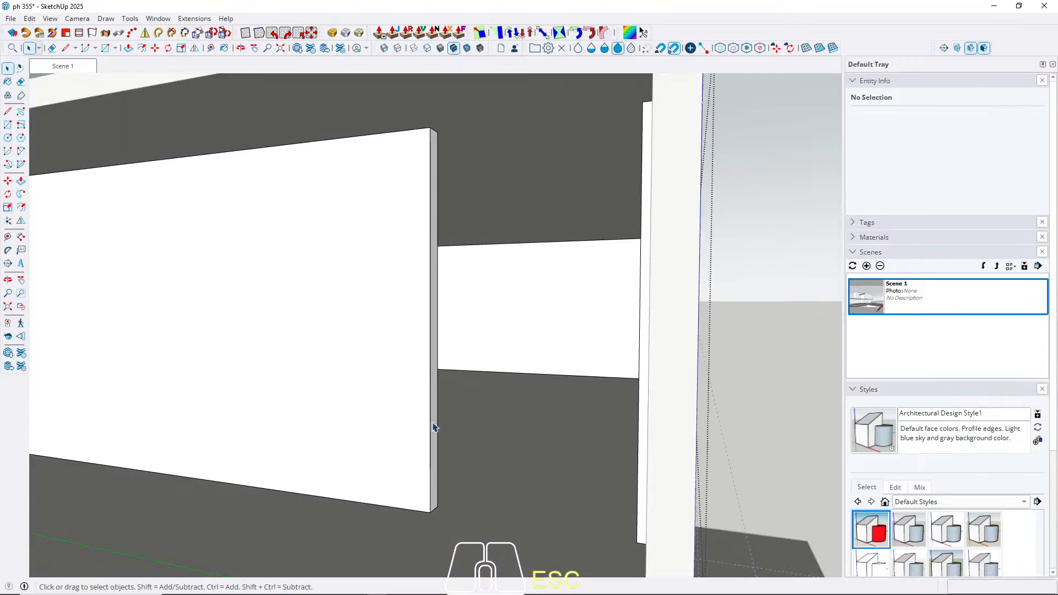
key("p")
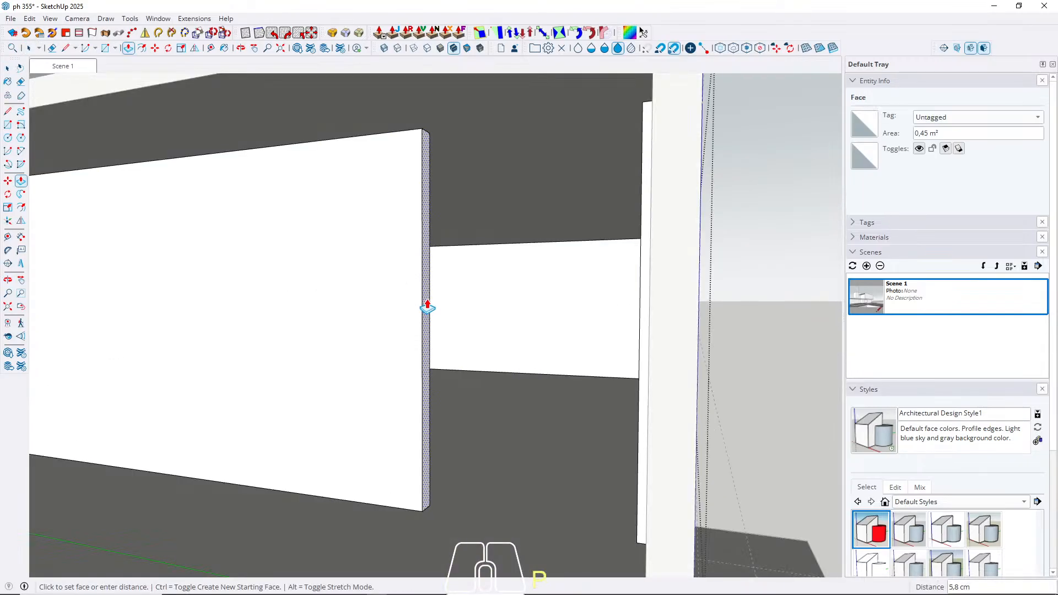
scroll(428, 310, "down", 6)
middle_click_drag(427, 307, 409, 363)
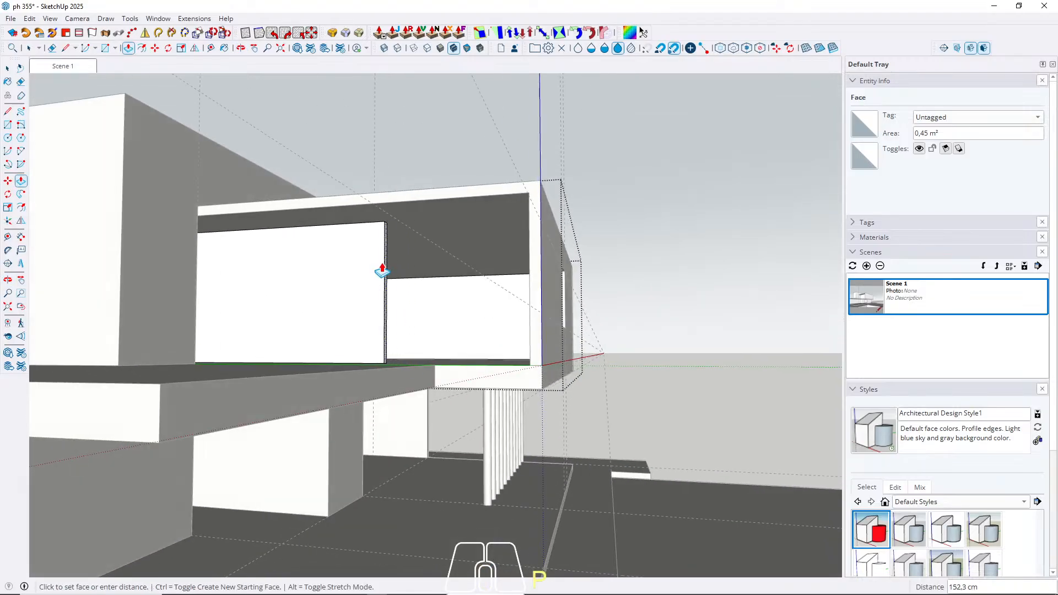
middle_click_drag(338, 448, 352, 418)
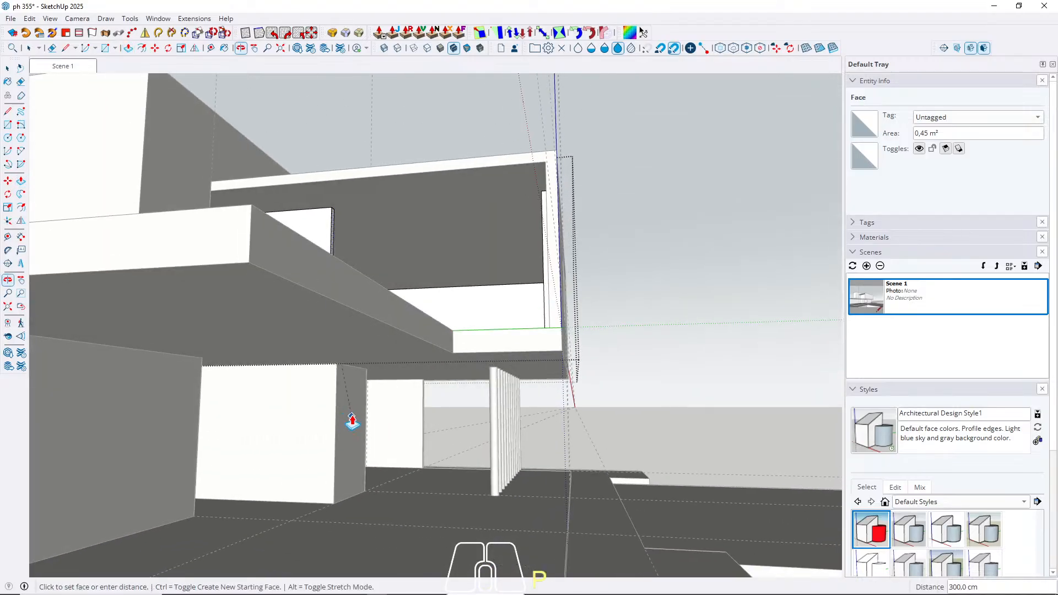
left_click(341, 380)
key("space")
middle_click_drag(332, 436, 300, 338)
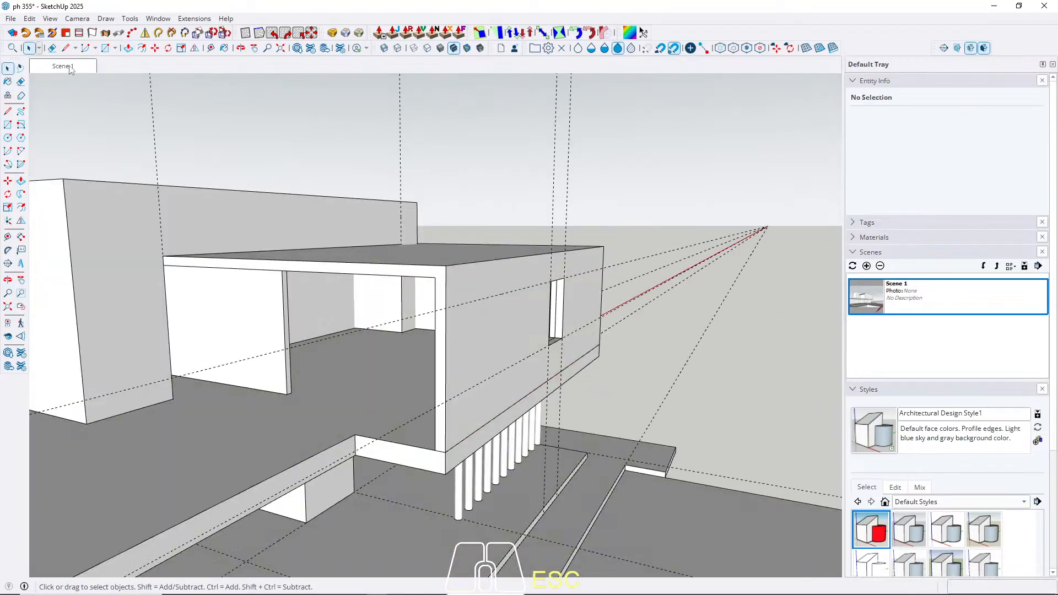
Step: Check the house in Scene 1 and delete all guides from the model
left_click(70, 68)
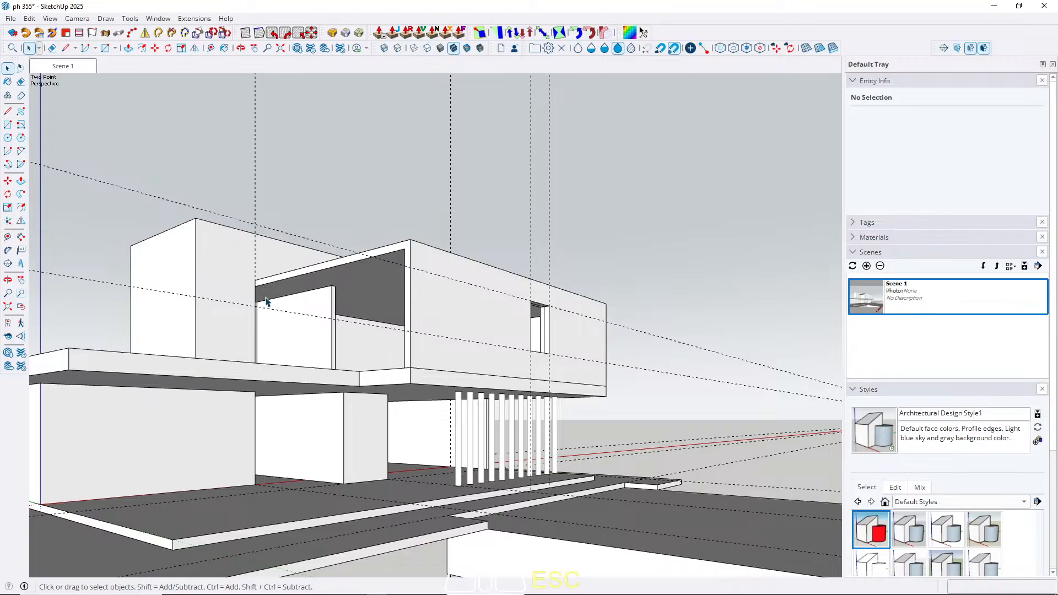
middle_click_drag(292, 311, 161, 406)
middle_click_drag(251, 348, 189, 160)
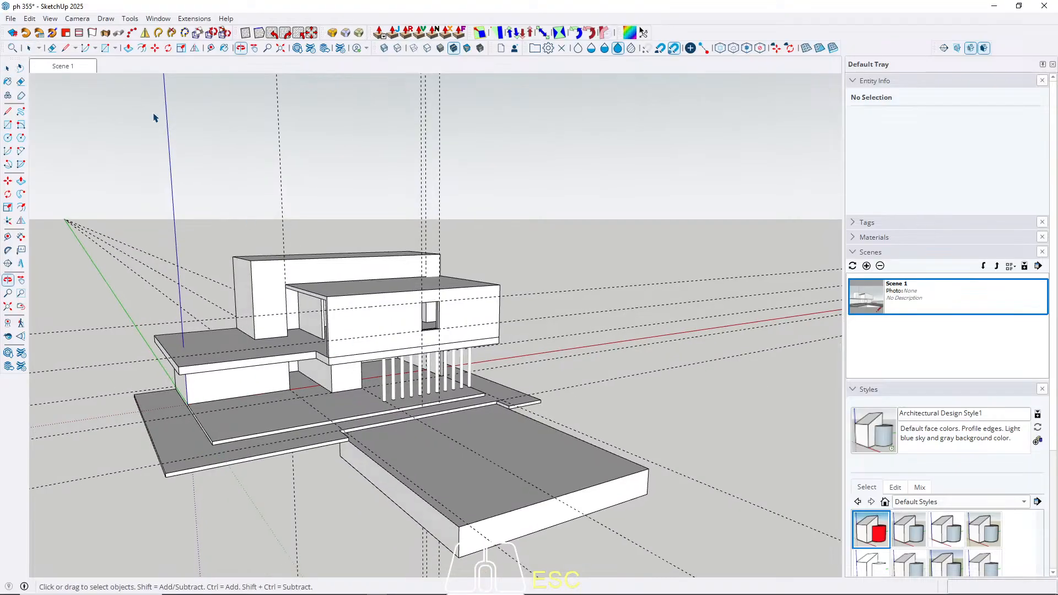
left_click(29, 19)
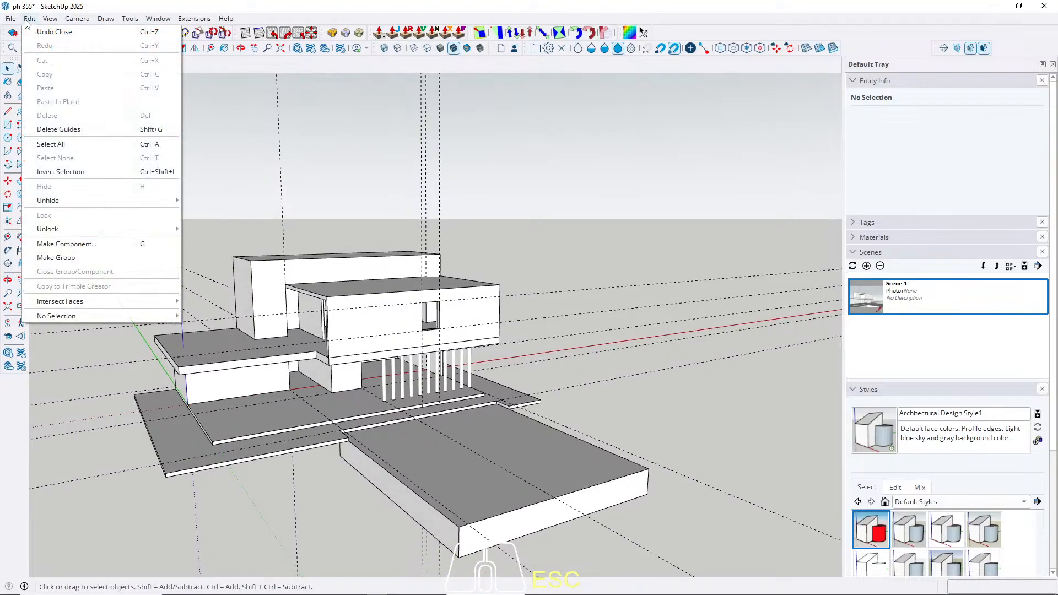
left_click(113, 127)
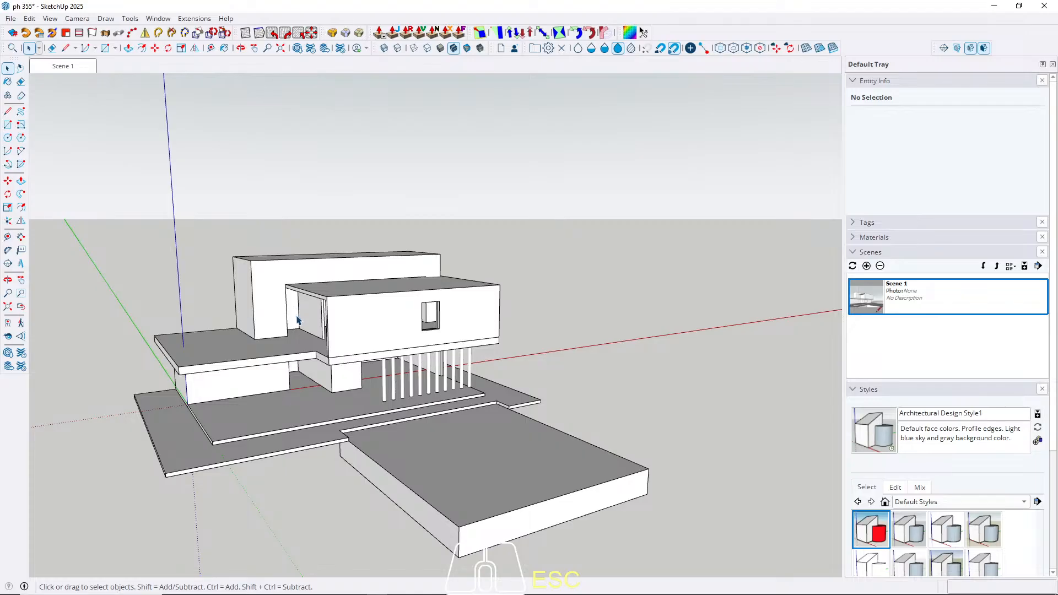
Step: Place guides 10 cm inside the terrace slab's short notch edge and its long front edge
middle_click_drag(296, 321, 387, 404)
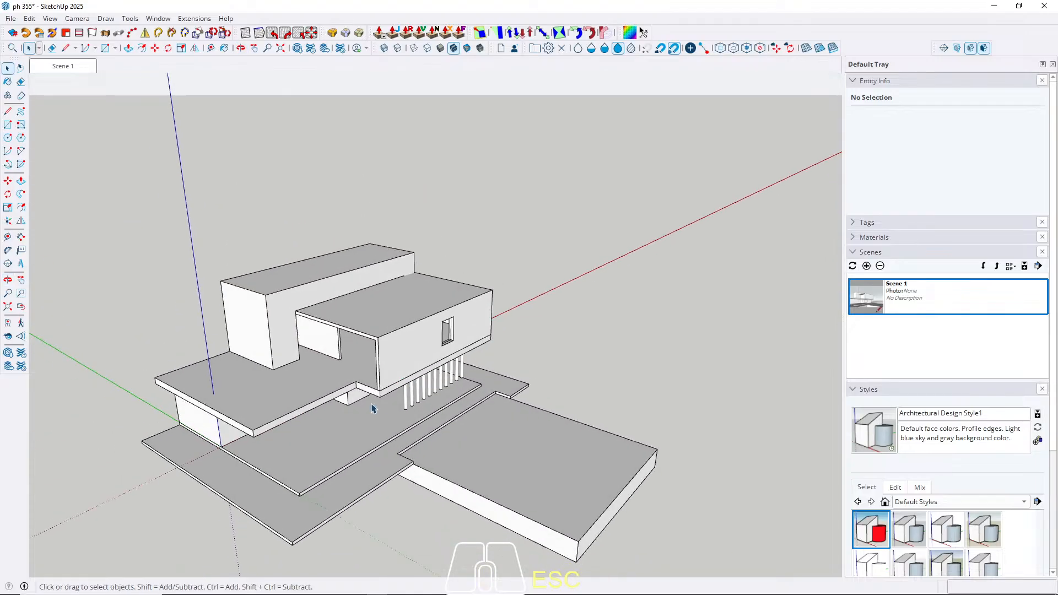
scroll(331, 399, "up", 5)
middle_click_drag(334, 355, 341, 383, "shift")
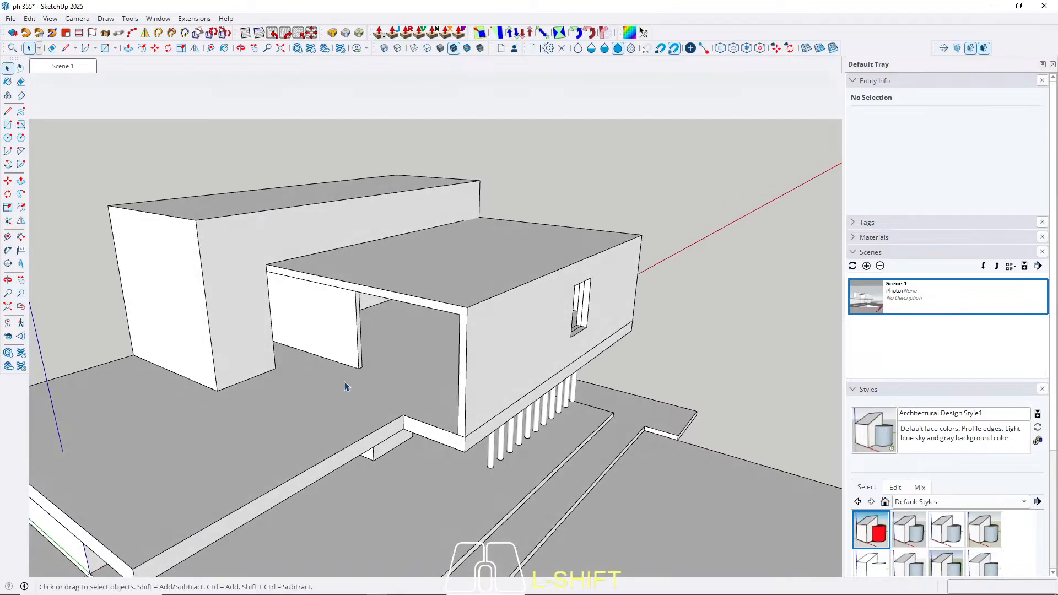
middle_click_drag(344, 386, 511, 352)
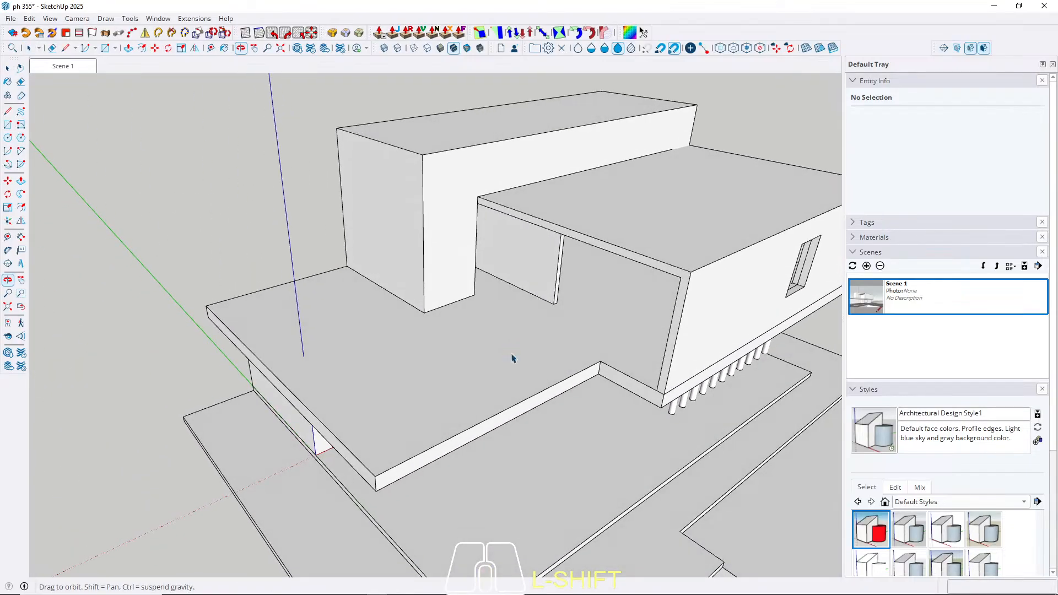
scroll(626, 360, "up", 5)
middle_click_drag(628, 358, 623, 361)
key("t")
scroll(595, 375, "up", 3)
left_click(550, 427)
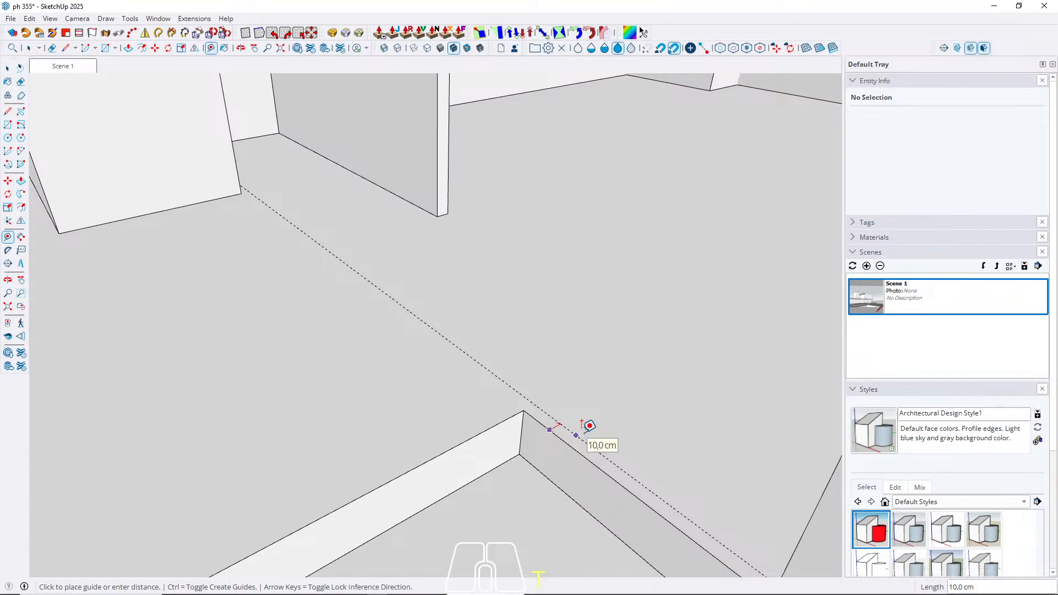
type("10")
key("Return")
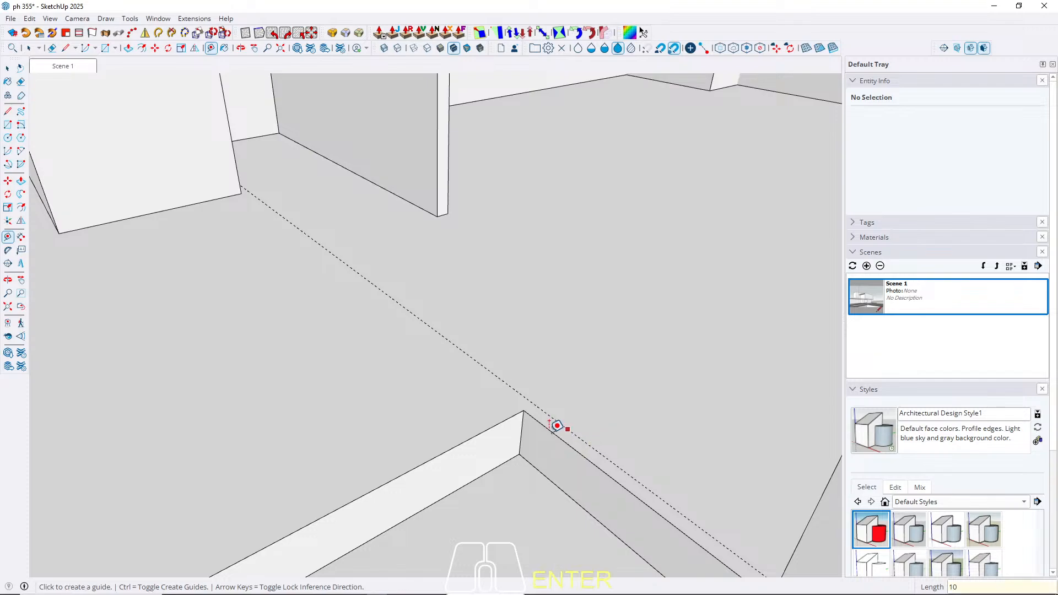
left_click(484, 430)
type("1")
key("Return")
Step: Place guides 10 cm inside the terrace slab's two remaining outer edges, at the far end and beside the tall volume
middle_click_drag(432, 411, 367, 423)
left_click(359, 430)
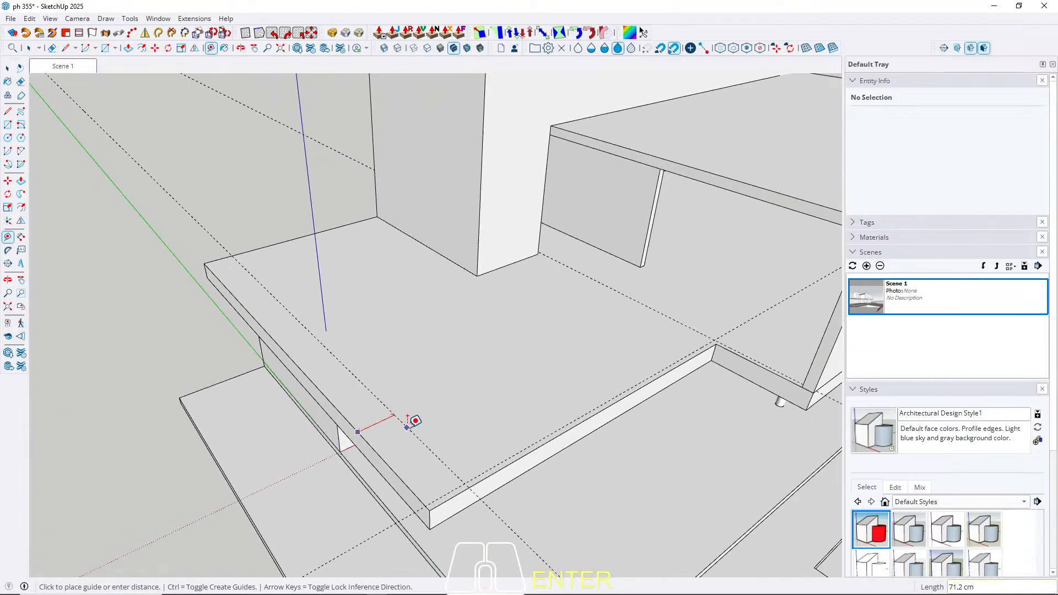
type("10")
key("Return")
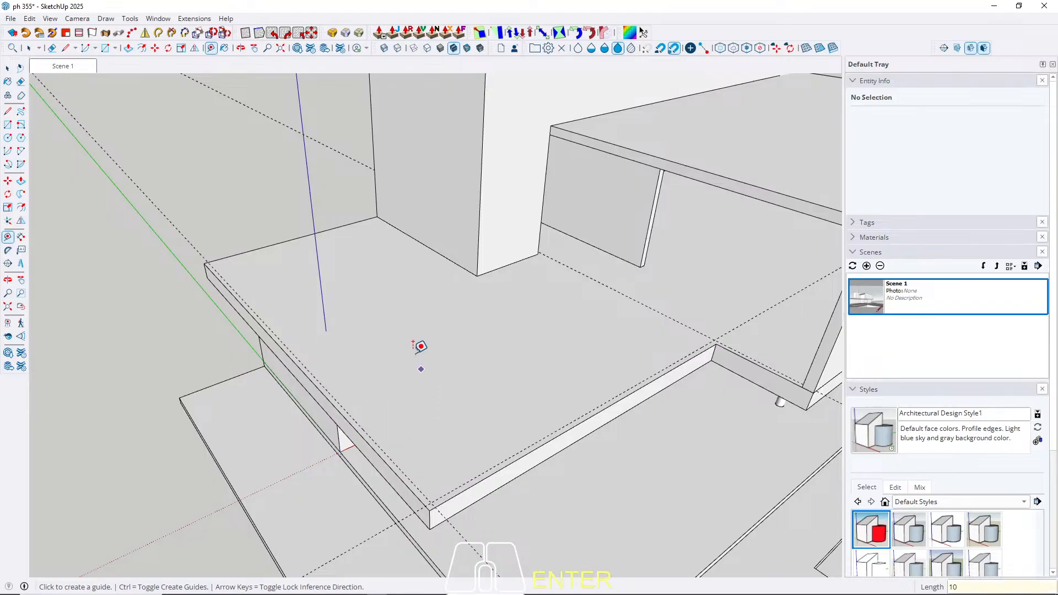
middle_click_drag(477, 382, 553, 409)
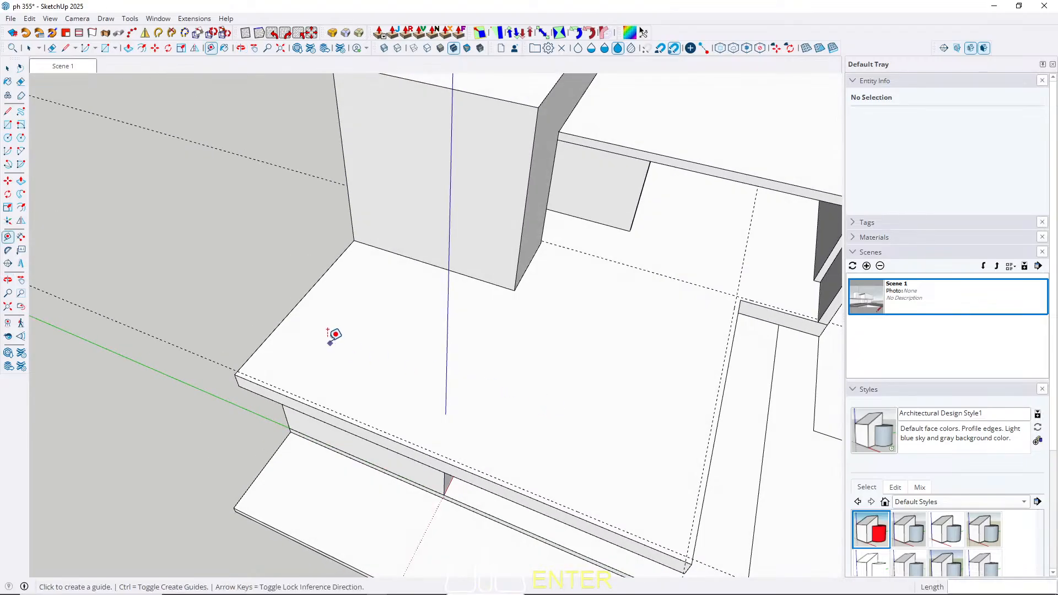
left_click(300, 300)
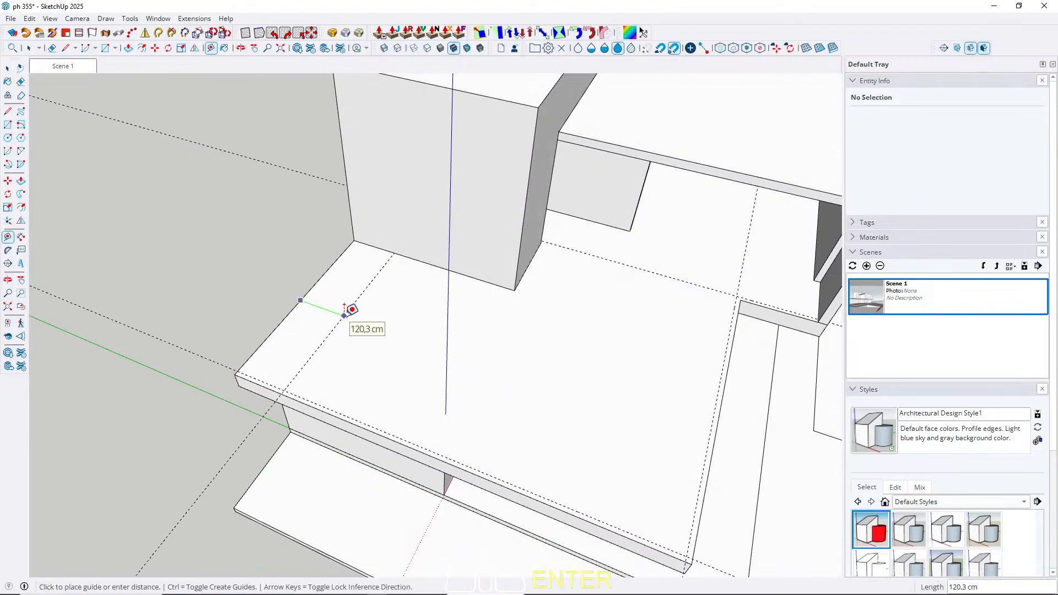
type("10")
key("Return")
key("space")
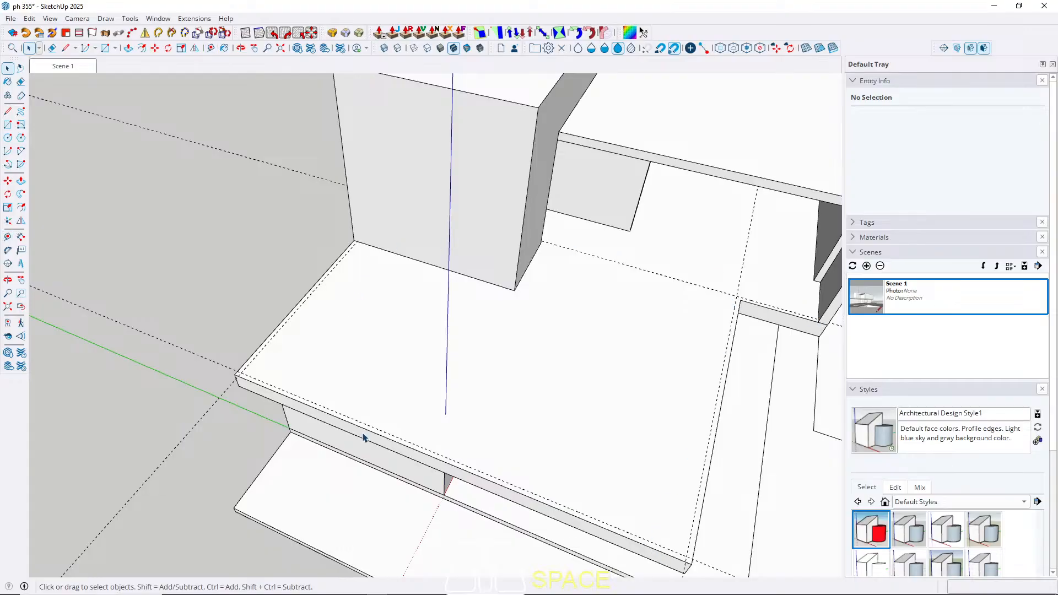
Step: Place a parallel guide 1 cm inward from the notch guide to set the railing panel's thickness
middle_click_drag(633, 321, 369, 356, "shift")
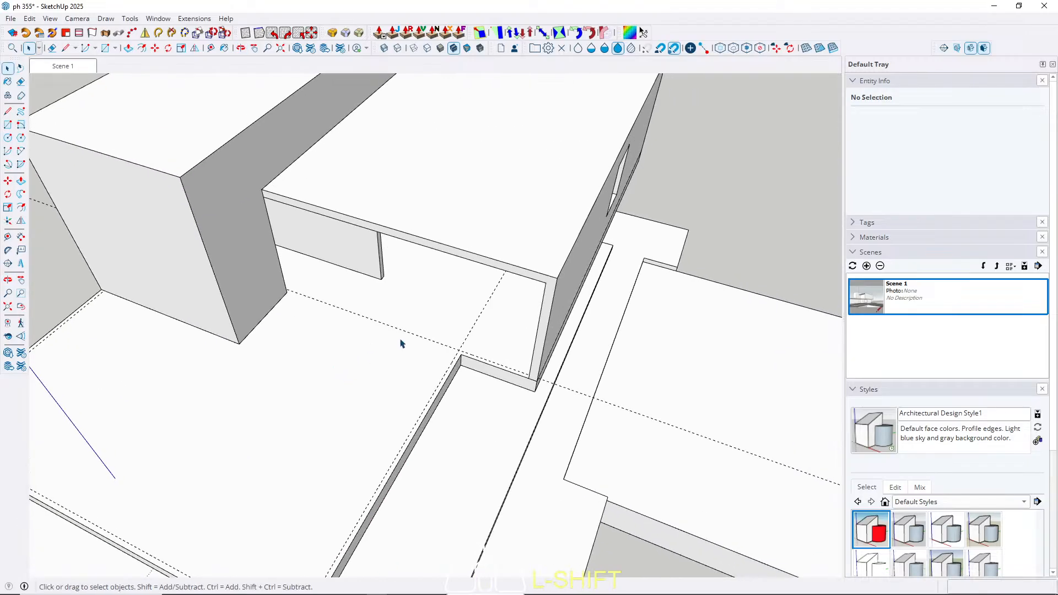
scroll(460, 372, "up", 5)
key("t")
left_click(449, 373)
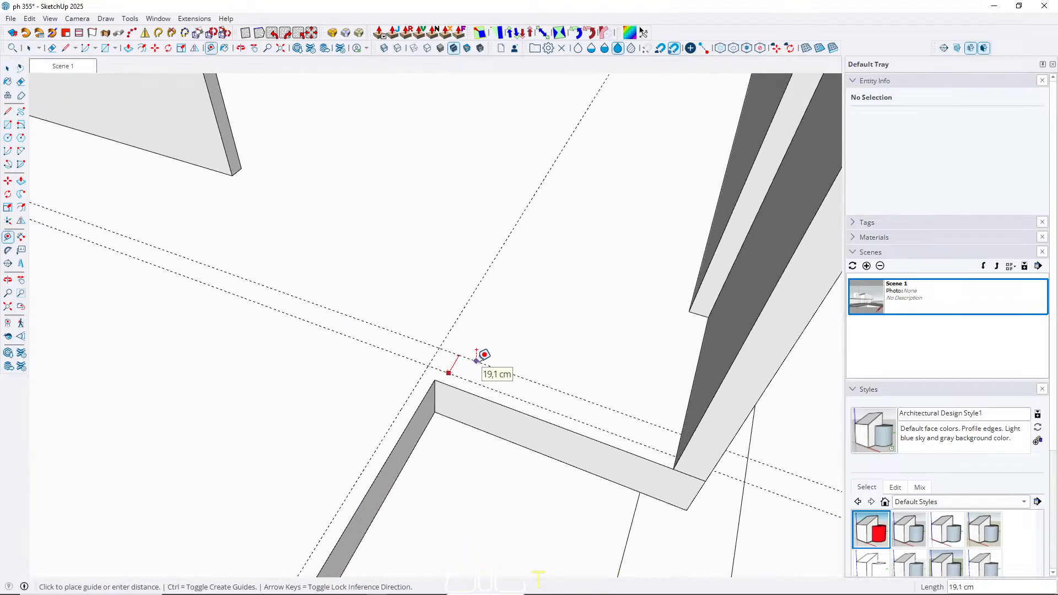
type("1")
key("Return")
key("space")
scroll(439, 372, "up", 5)
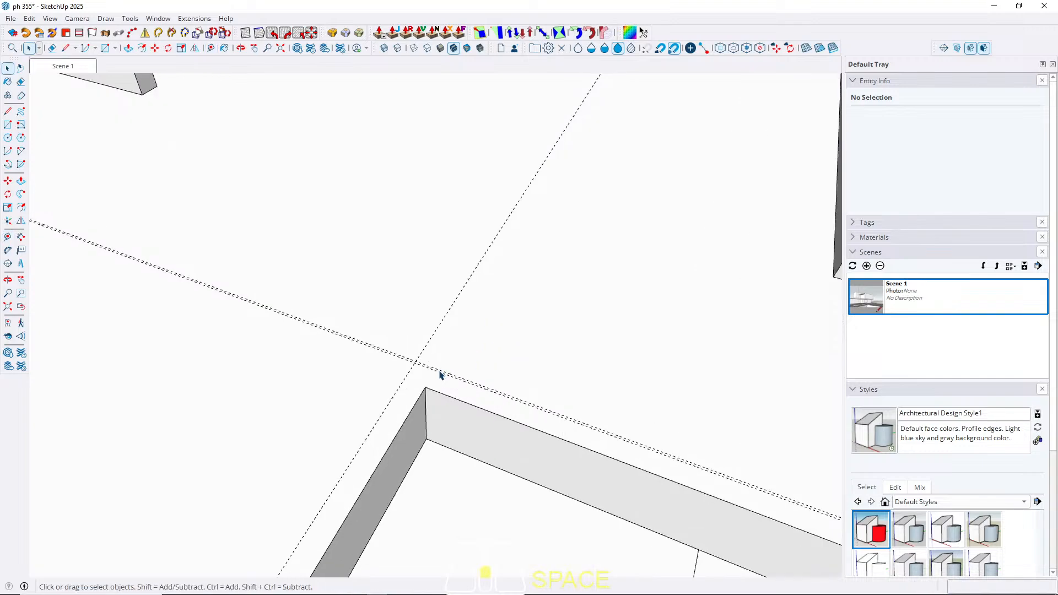
Step: Draw a thin rectangle between the two close guides, from the front guide intersection to the outer shell's wall
key("r")
left_click(369, 338)
scroll(292, 341, "down", 5)
middle_click_drag(284, 350, 49, 530)
scroll(427, 389, "up", 6)
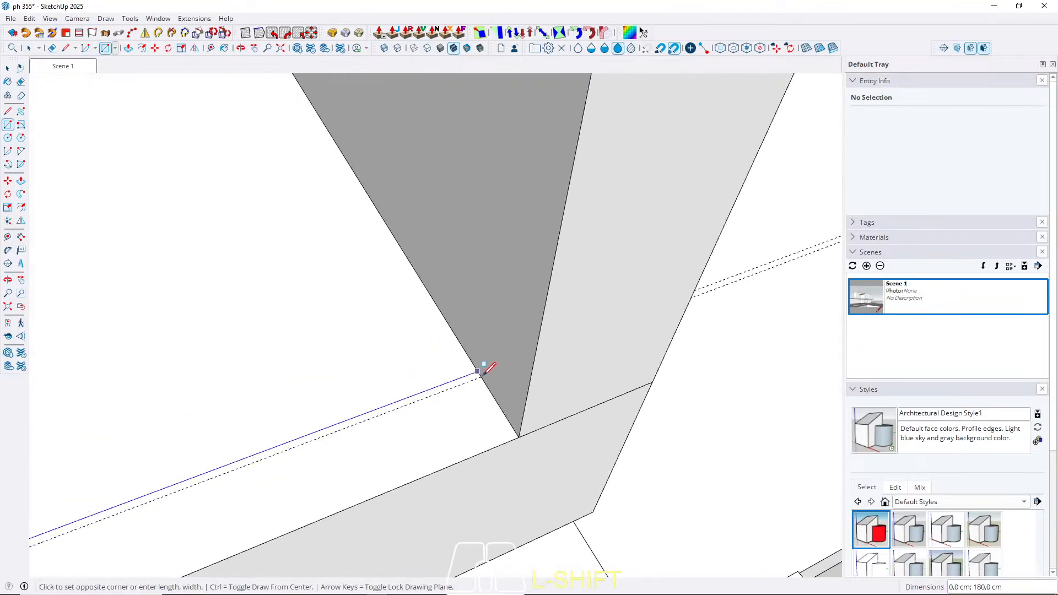
left_click(483, 366)
key("space")
middle_click_drag(484, 366, 499, 361)
scroll(498, 361, "down", 2)
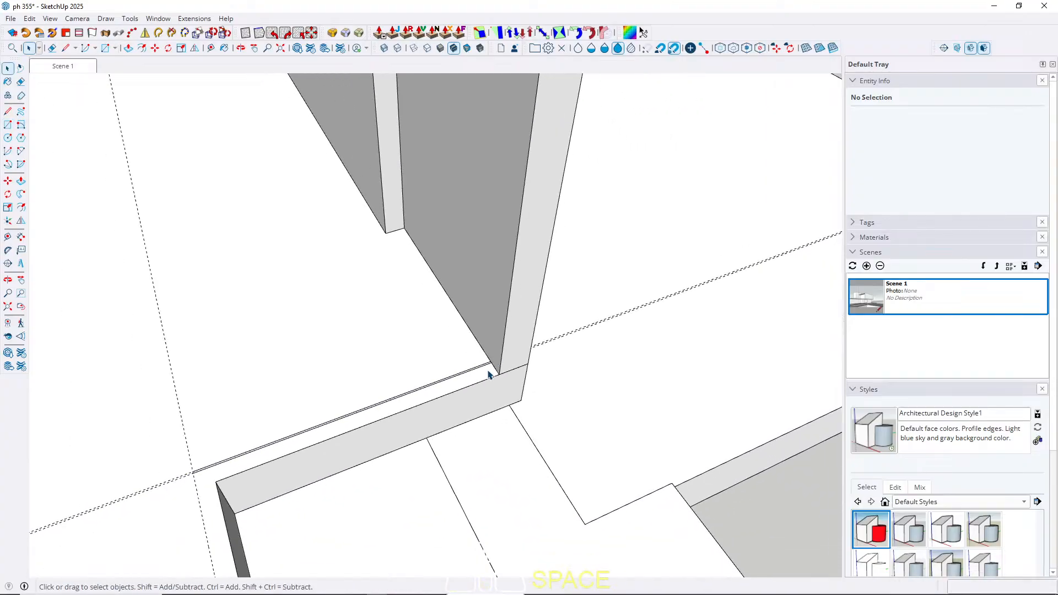
Step: Push the thin rectangle upward to form a railing panel along the notch edge of the terrace
key("p")
scroll(483, 370, "up", 2)
left_click(474, 366)
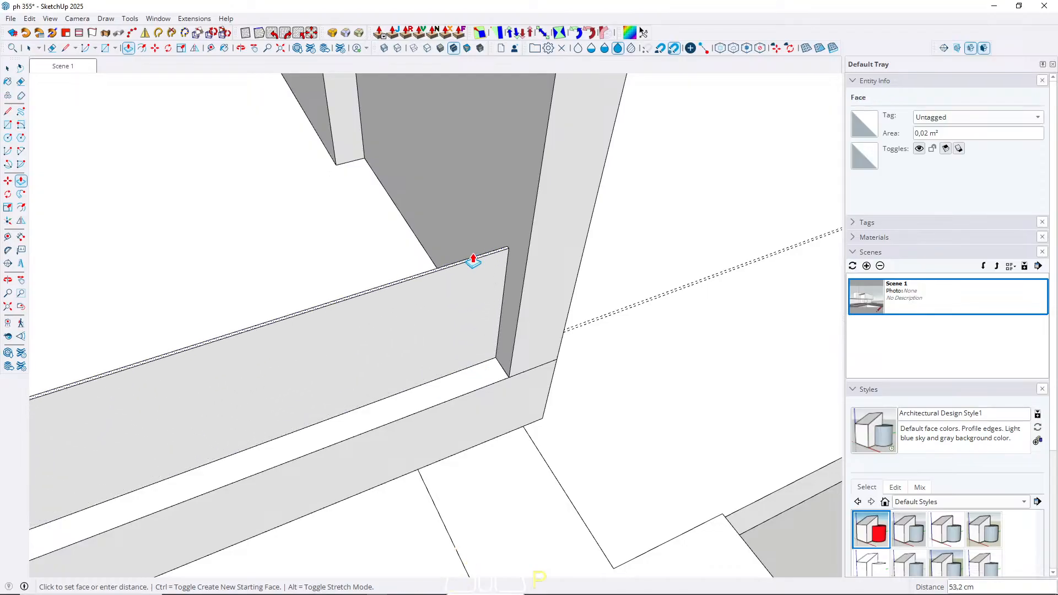
key("Return")
key("space")
scroll(435, 312, "down", 5)
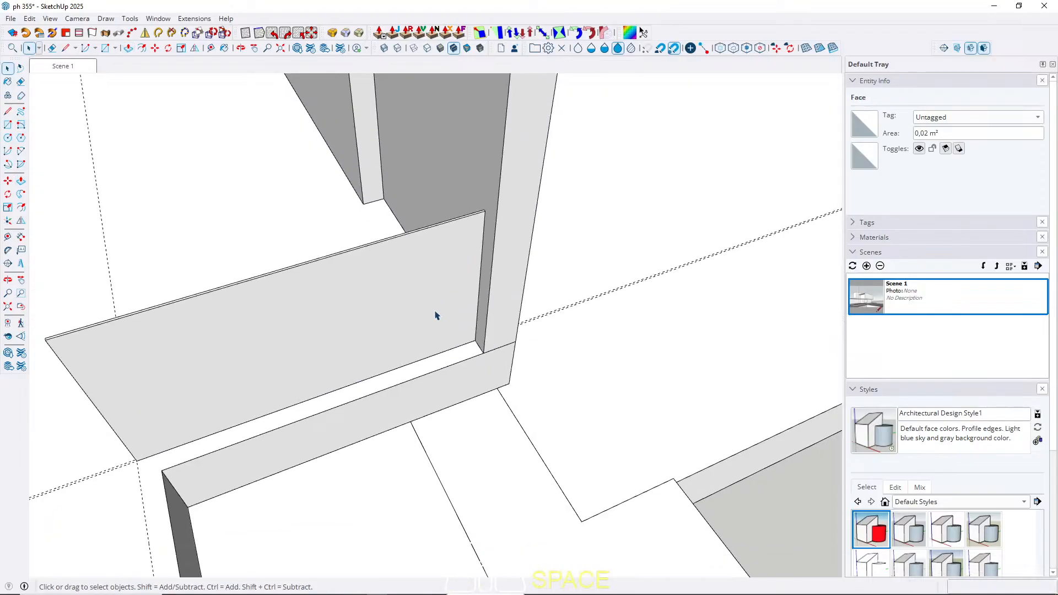
Step: Make the whole railing panel along the terrace notch, with all its connected faces and edges, a group
middle_click_drag(432, 292, 549, 275)
triple_click(570, 303)
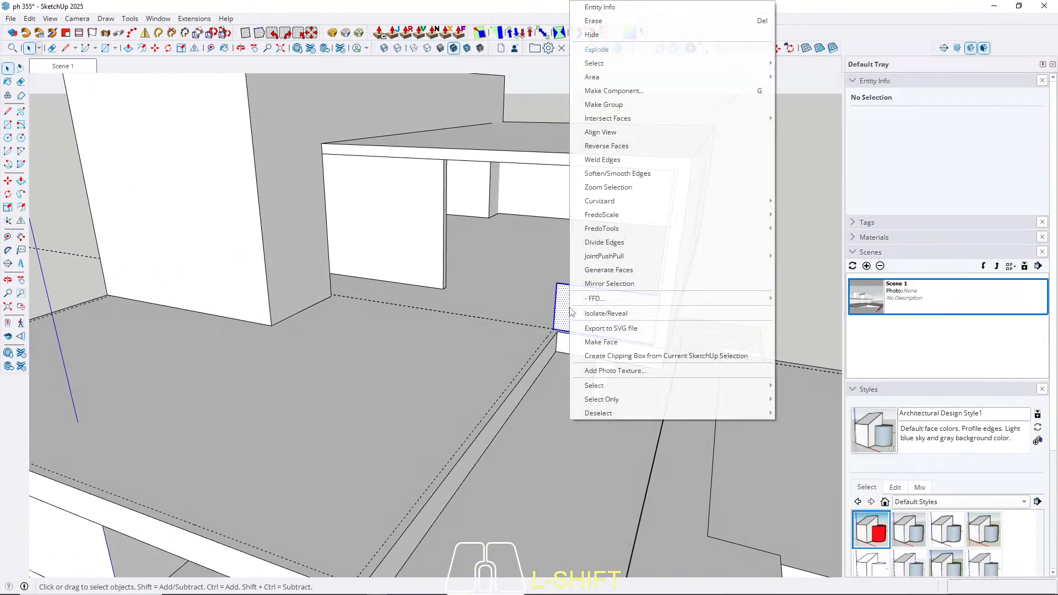
right_click(569, 302)
left_click(606, 104)
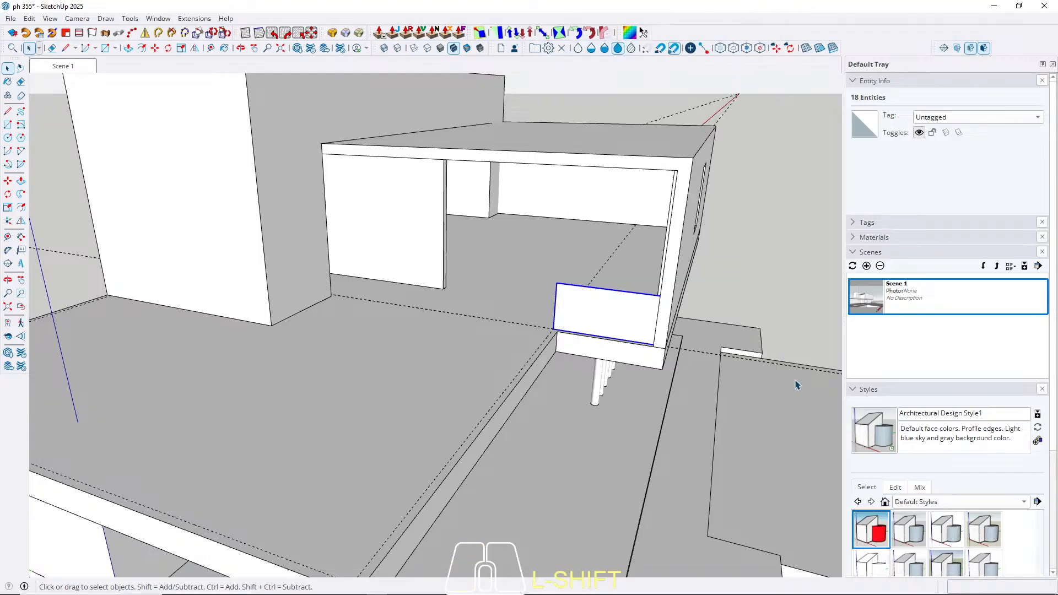
Step: Paint the grouped railing panel with the Glass_Basic_01 material from the Glass collection
left_click(898, 393)
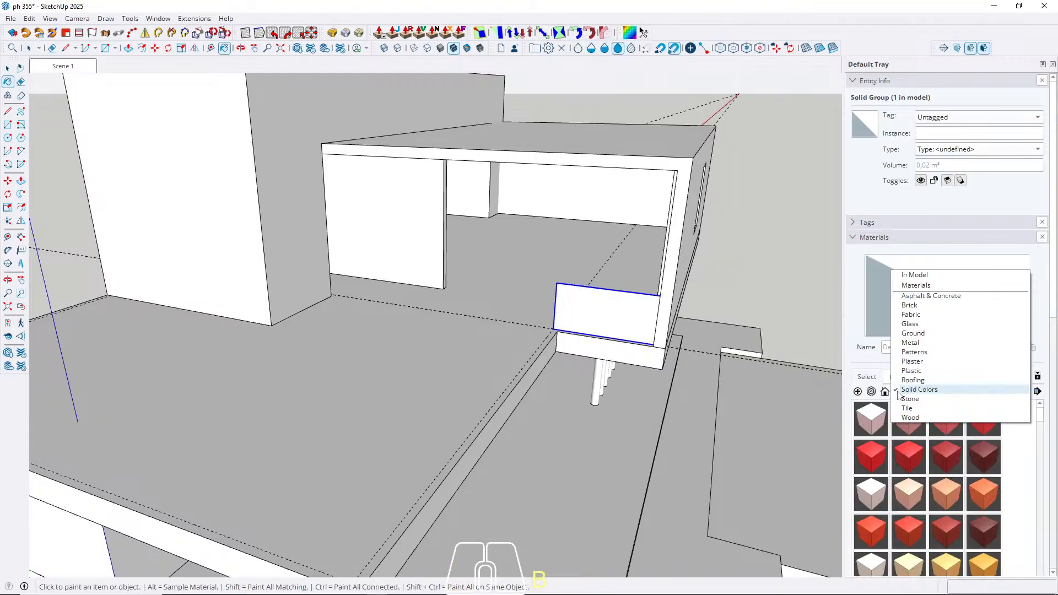
left_click(918, 326)
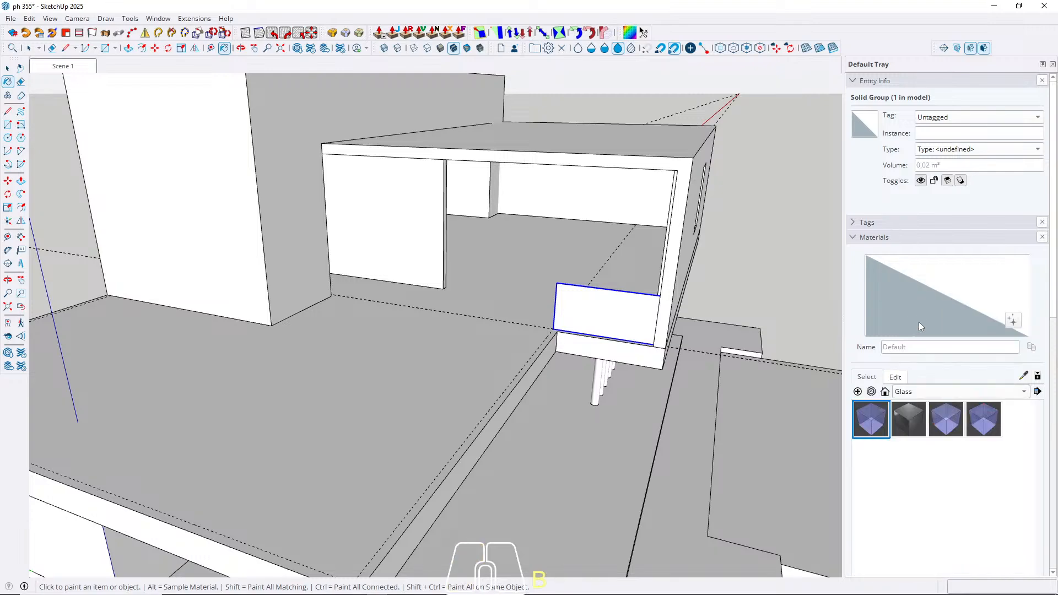
left_click(945, 426)
left_click(912, 423)
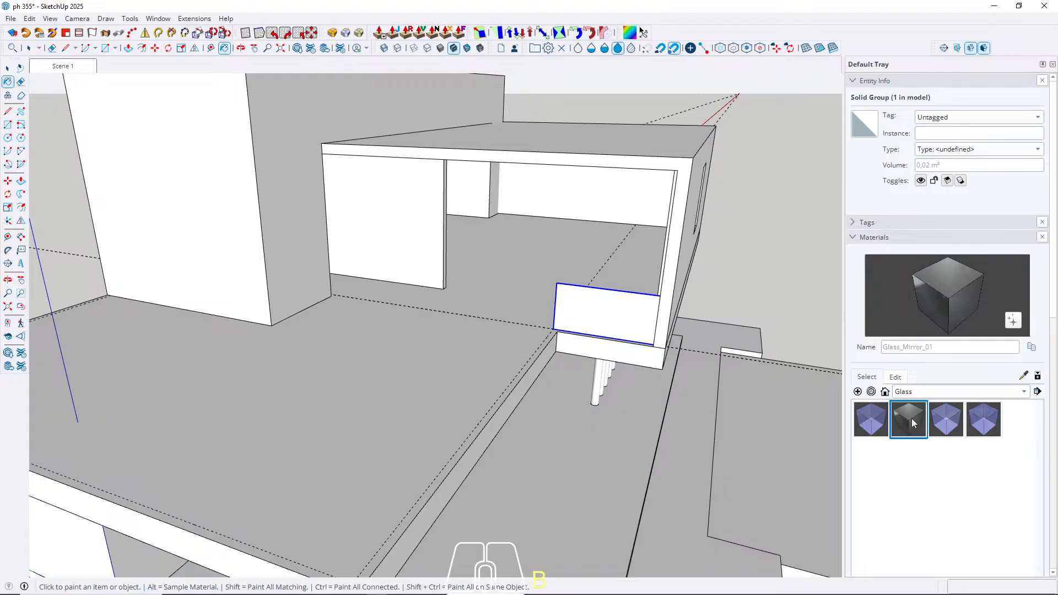
left_click(955, 423)
left_click(873, 422)
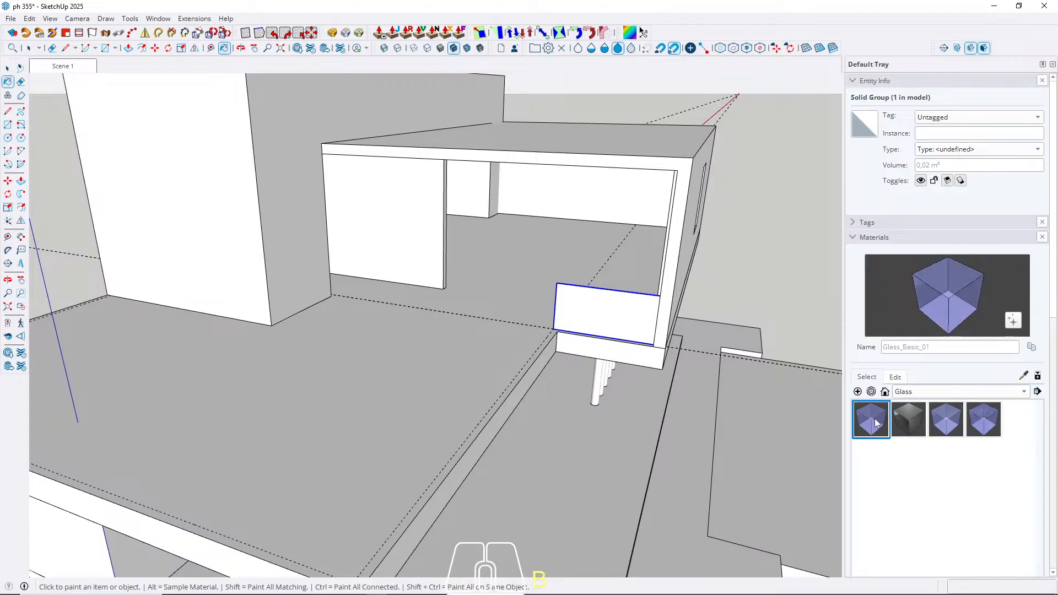
left_click(612, 322)
Step: Start a rectangle for the next railing panel on the terrace slab
mouse_move(617, 311)
middle_mouse_down()
mouse_move(512, 303)
mouse_move(481, 378)
mouse_move(653, 329)
mouse_move(634, 373)
middle_mouse_up()
key("r")
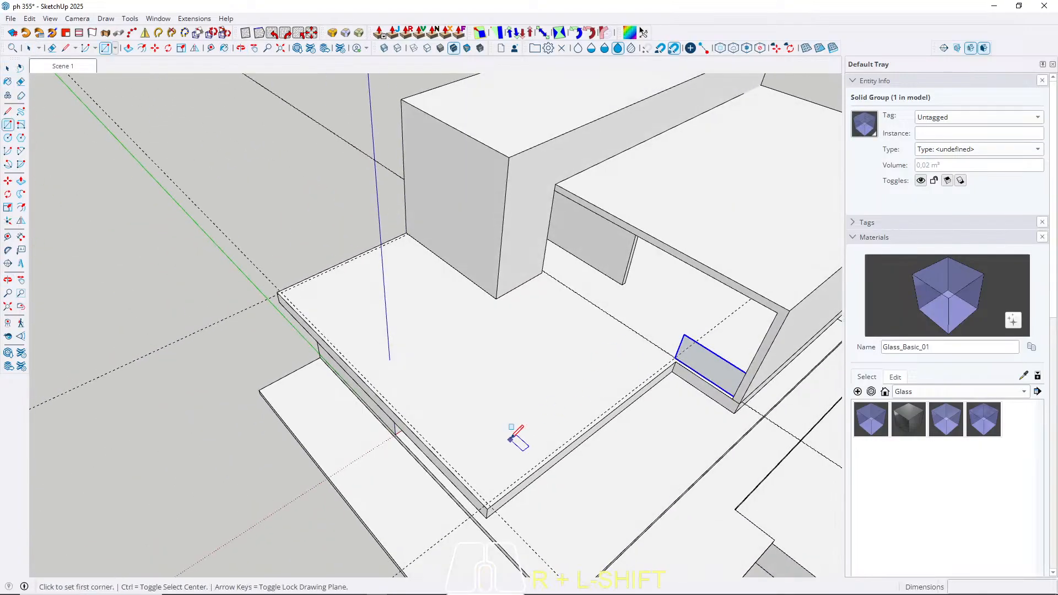
Step: Add a construction guide parallel to the guide along the terrace's front edge, offset by 1 cm
scroll(499, 494, "up", 3)
scroll(501, 493, "up", 3)
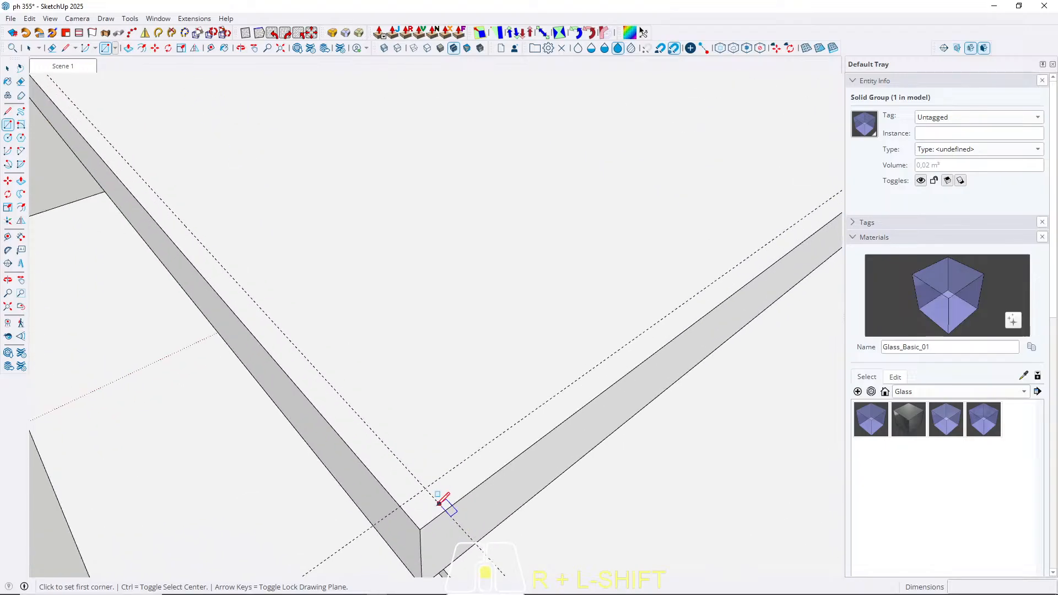
key("t")
left_click(474, 432)
type("1")
key("Return")
Step: Draw a thin rectangle between the two close guides, from the terrace's outer corner to the corner of the existing glass panel
key("r")
scroll(413, 464, "up", 2)
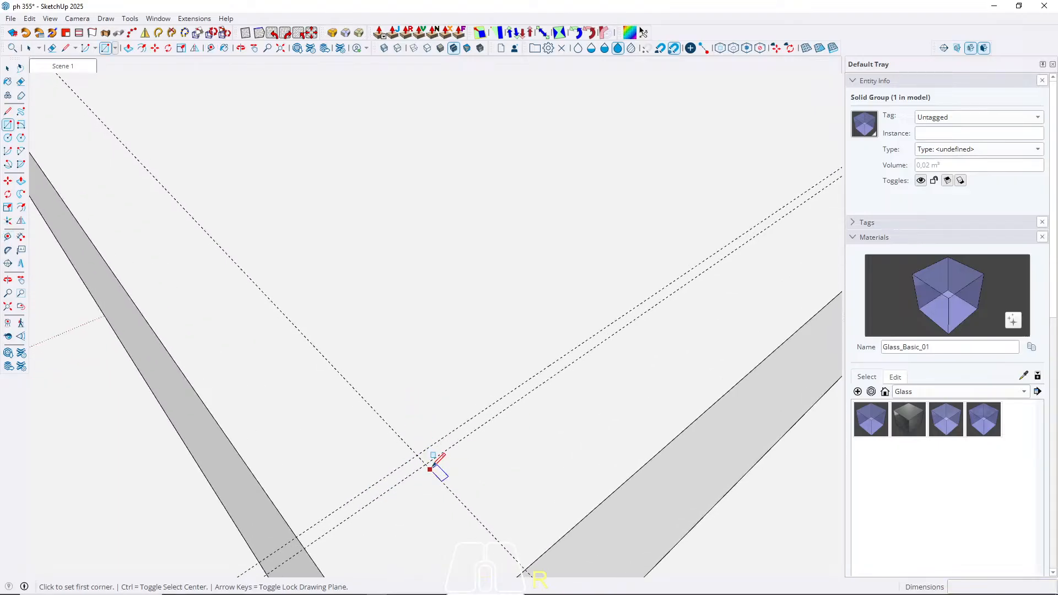
left_click(426, 464)
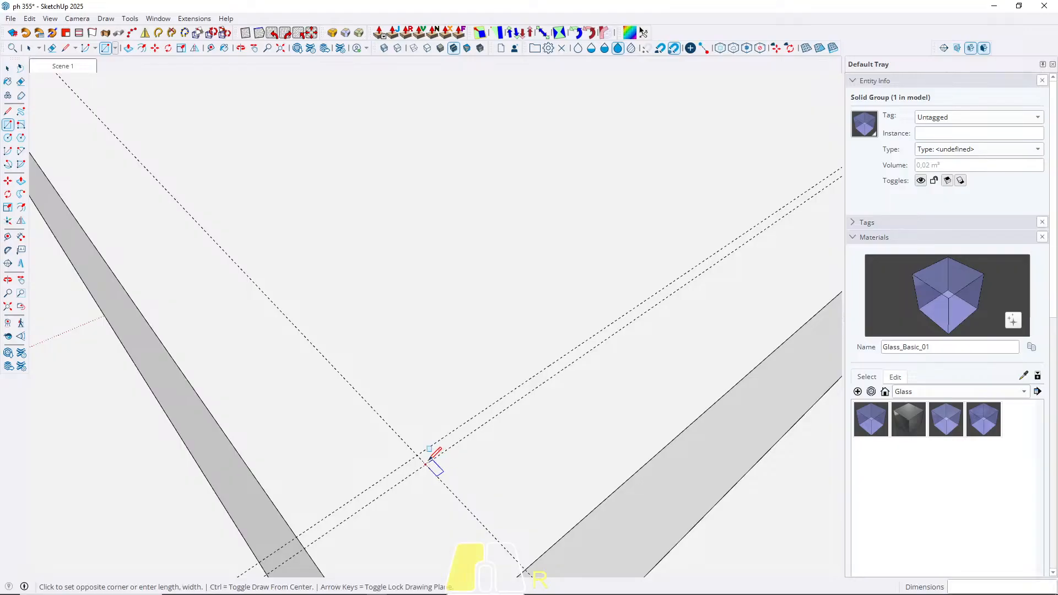
scroll(342, 524, "down", 3)
scroll(359, 448, "down", 3)
scroll(435, 365, "up", 8)
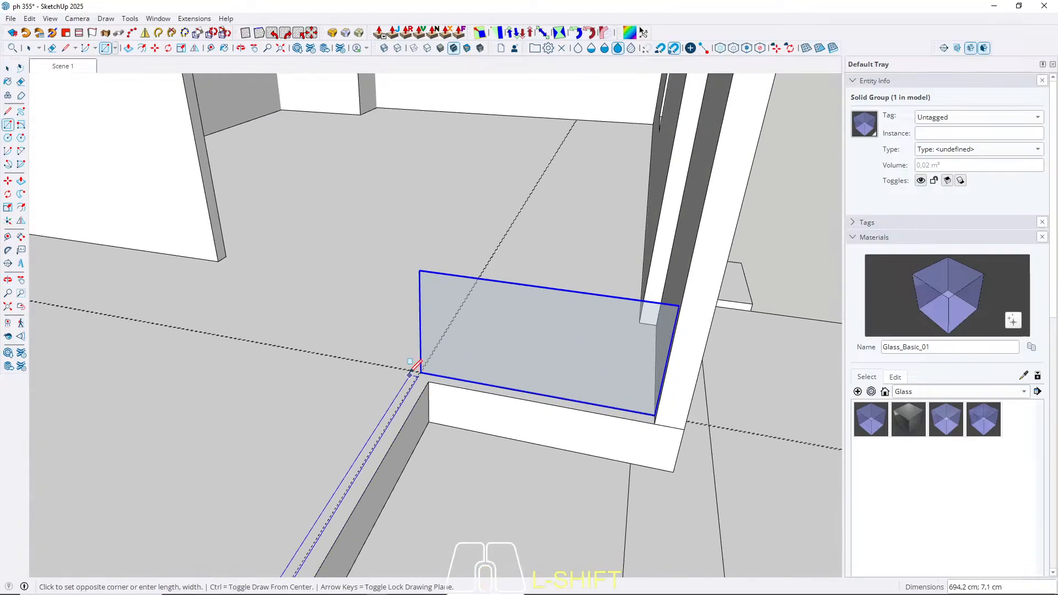
middle_click_drag(435, 363, 467, 349)
left_click(461, 346)
Step: Extrude the thin rectangle upward to the height of the adjoining glass panel using Push/Pull
key("p")
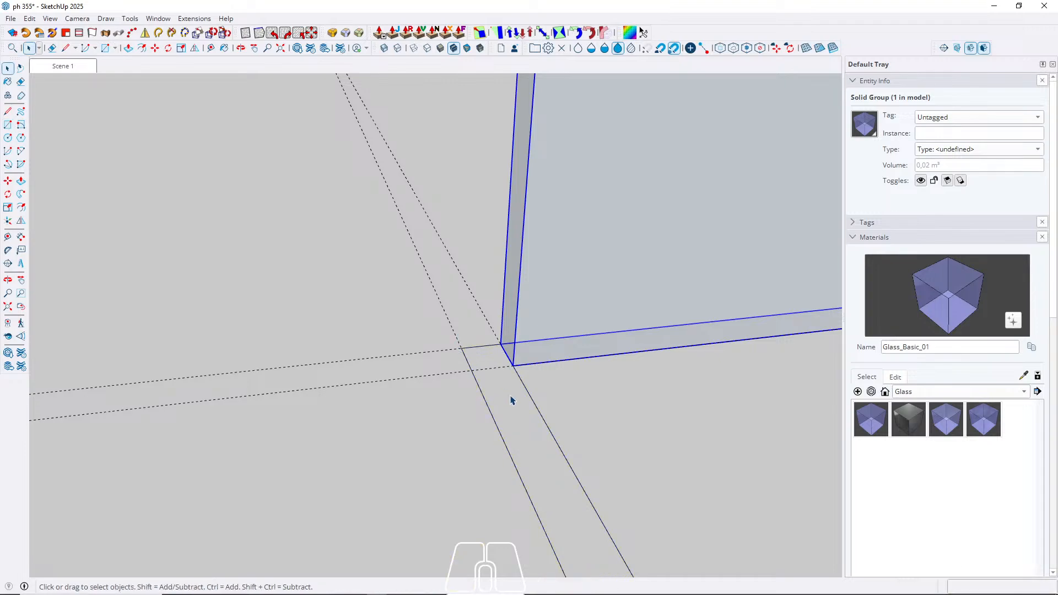
left_click(522, 423)
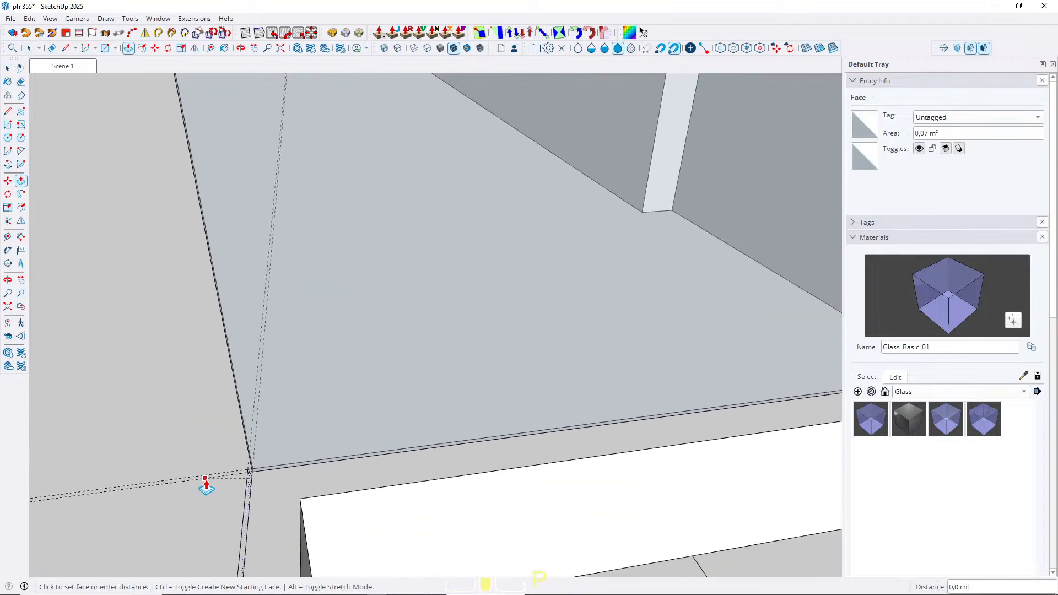
key("space")
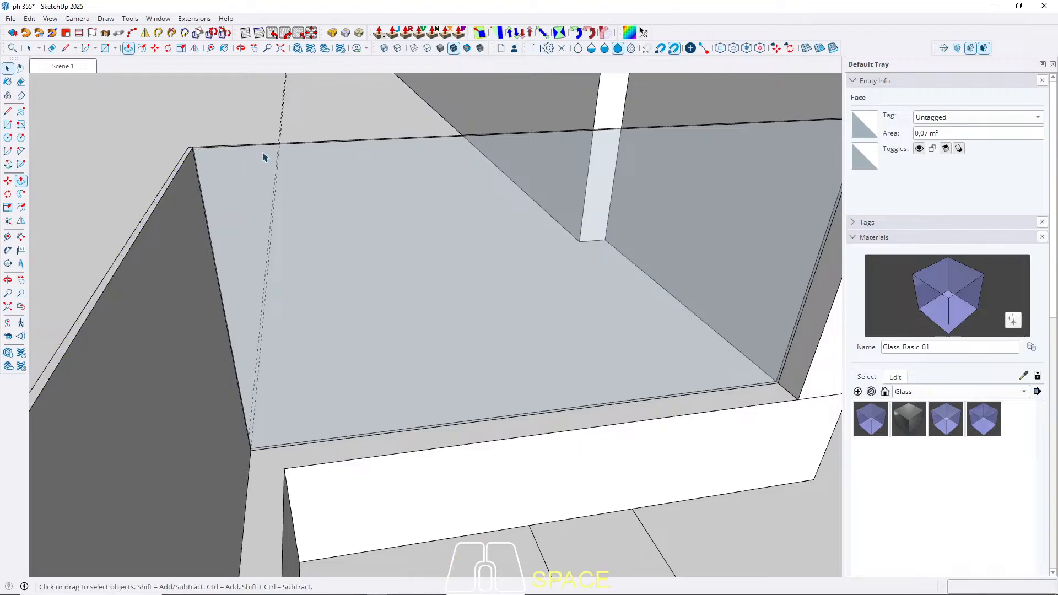
Step: Group the new railing panel's geometry and paint the group with the Glass_Basic_01 material
scroll(418, 161, "down", 10)
middle_click_drag(424, 167, 272, 252)
triple_click(272, 253)
right_click(271, 250)
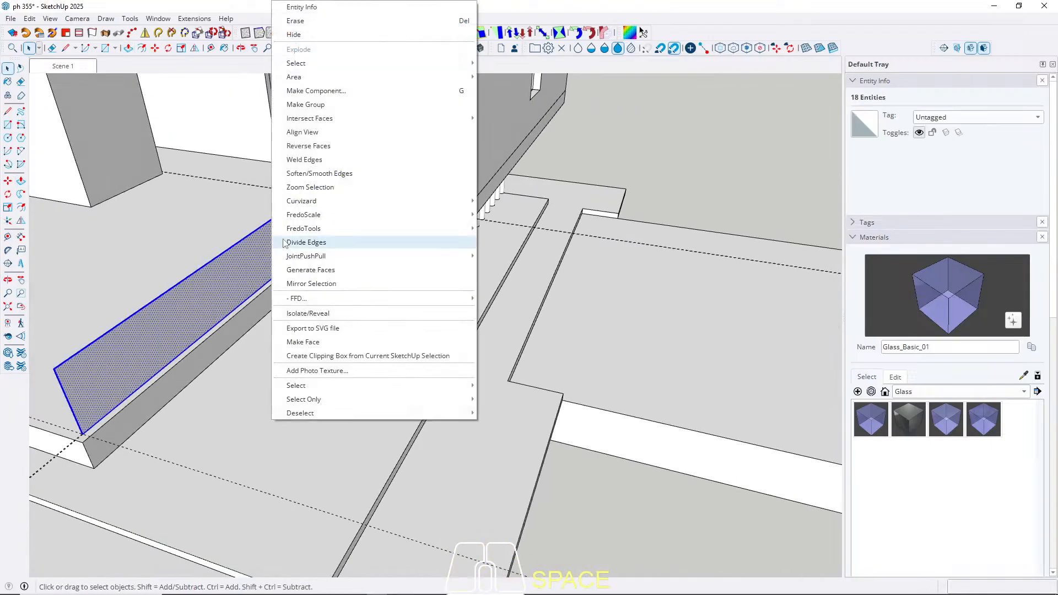
left_click(308, 105)
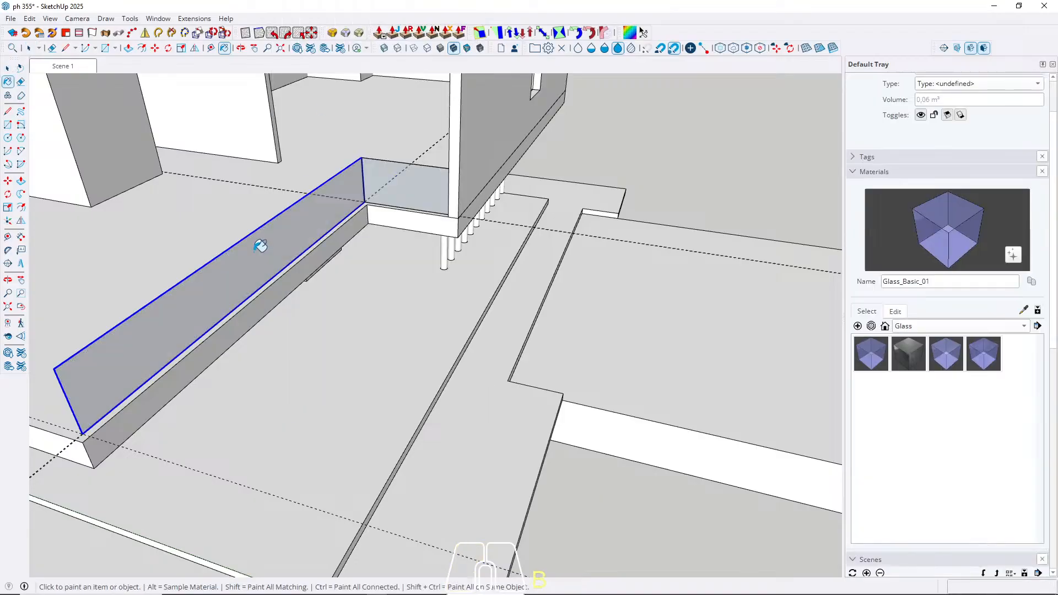
middle_click_drag(251, 255, 269, 235)
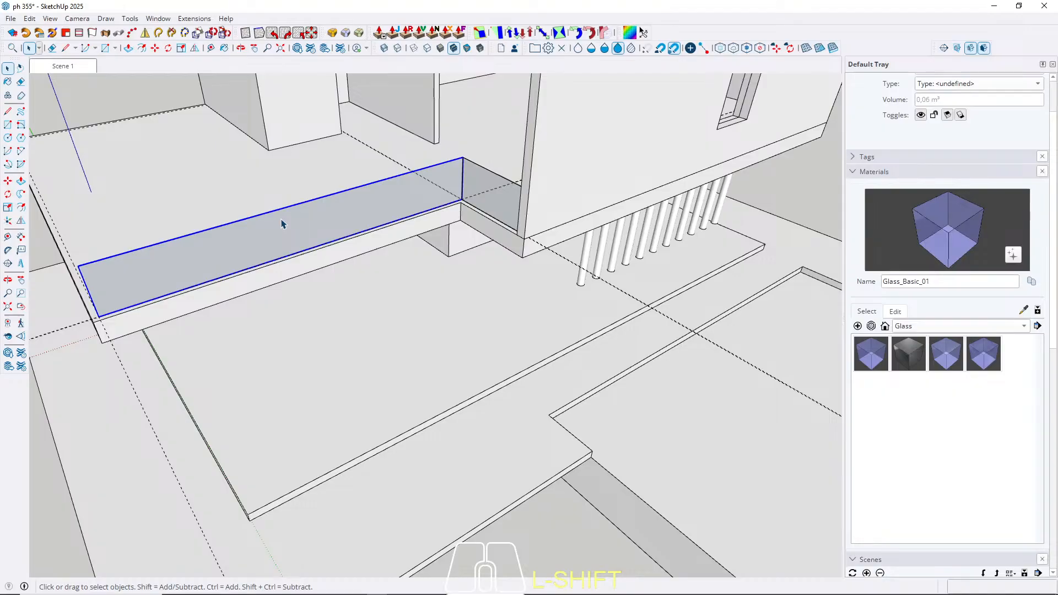
middle_click_drag(250, 282, 266, 364, "shift")
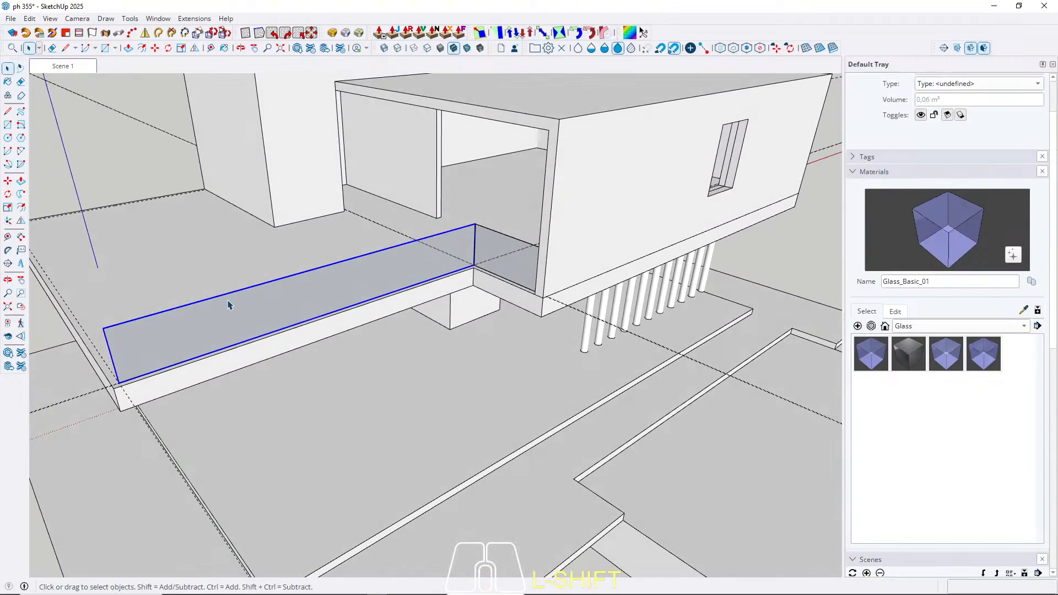
middle_click_drag(166, 325, 390, 302, "shift")
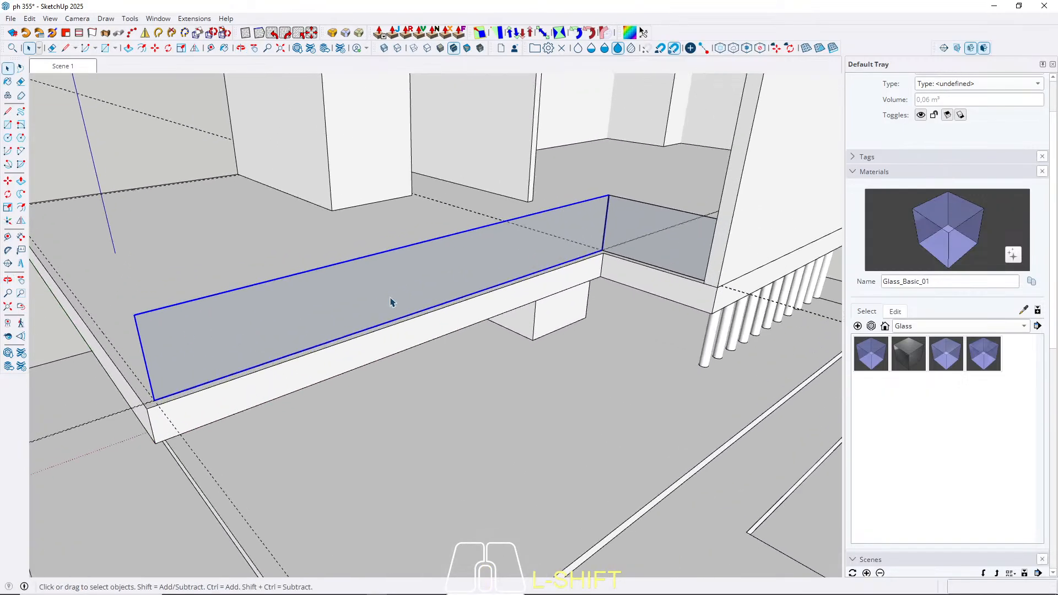
Step: Inside the long railing's group, copy its outer vertical edge to the opposite end and divide the span into three equal parts
double_click(199, 329)
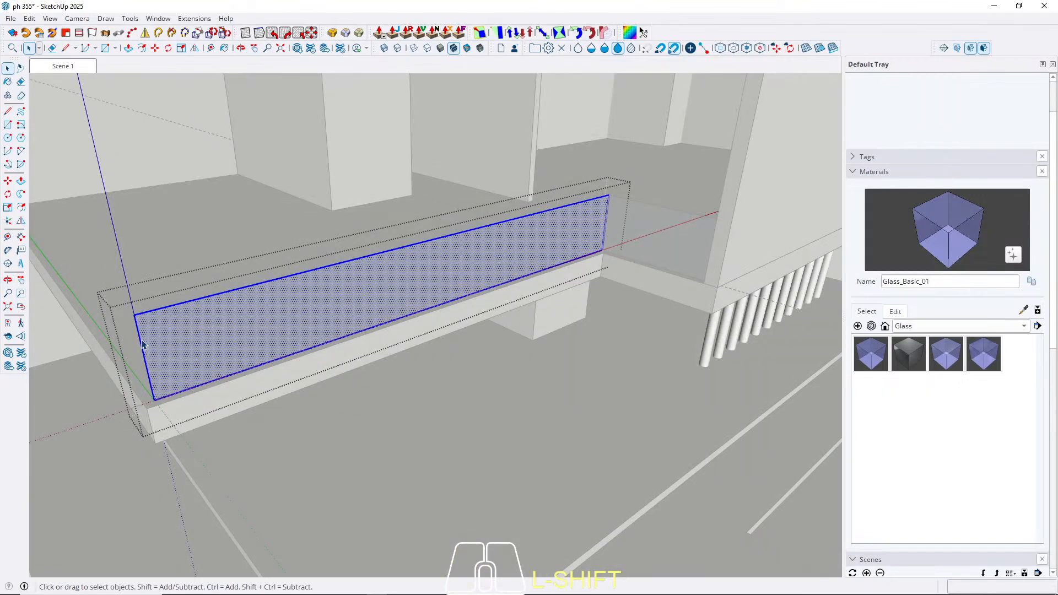
scroll(140, 336, "up", 3)
left_click(135, 321)
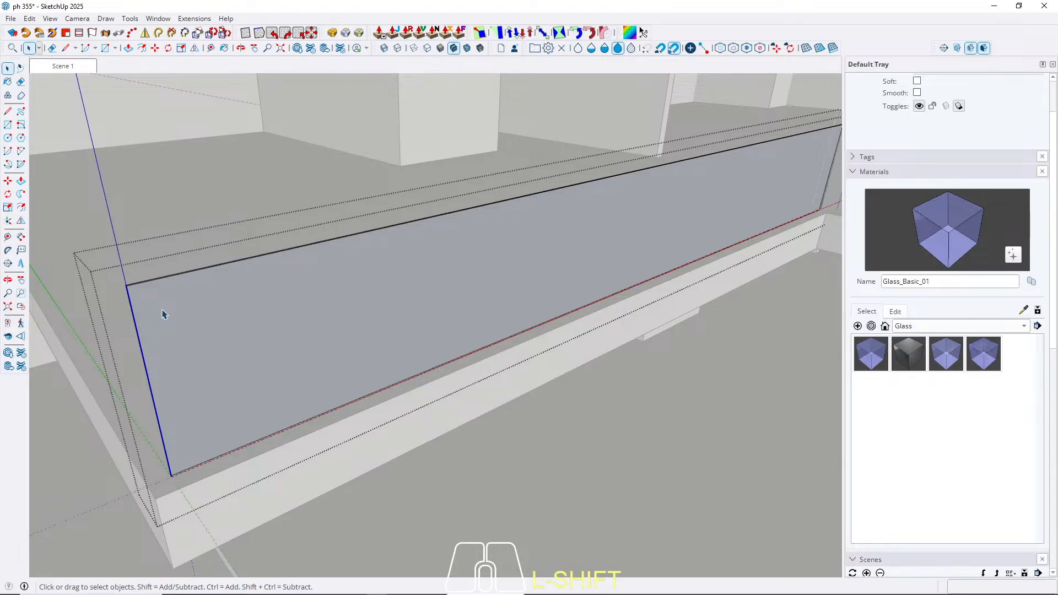
key("ctrl")
left_click(122, 338)
key("Left")
key("Right")
scroll(137, 382, "down", 2)
scroll(176, 369, "down", 2)
scroll(485, 248, "up", 2)
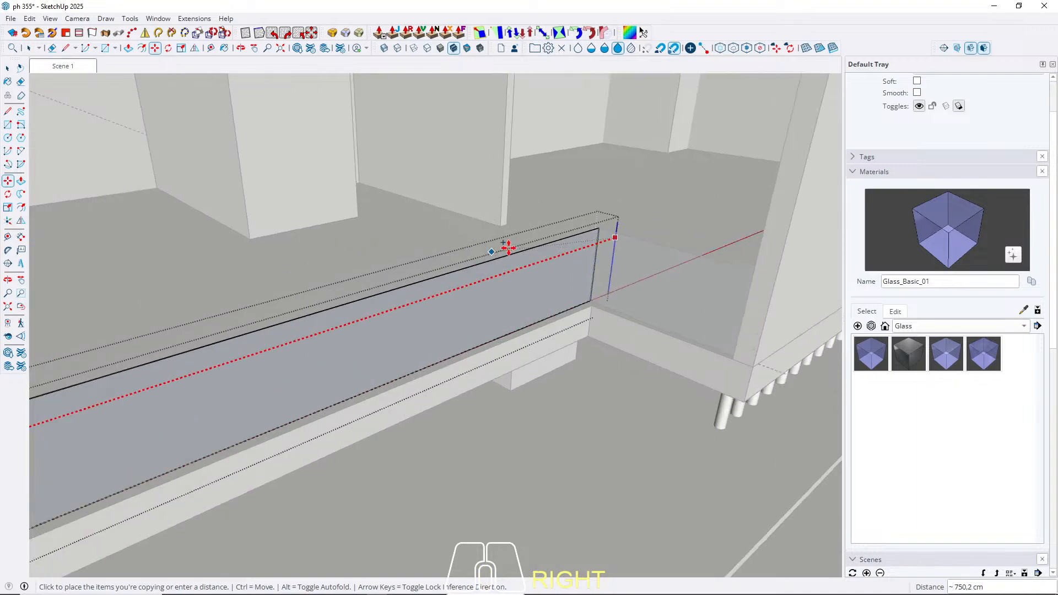
left_click(600, 243)
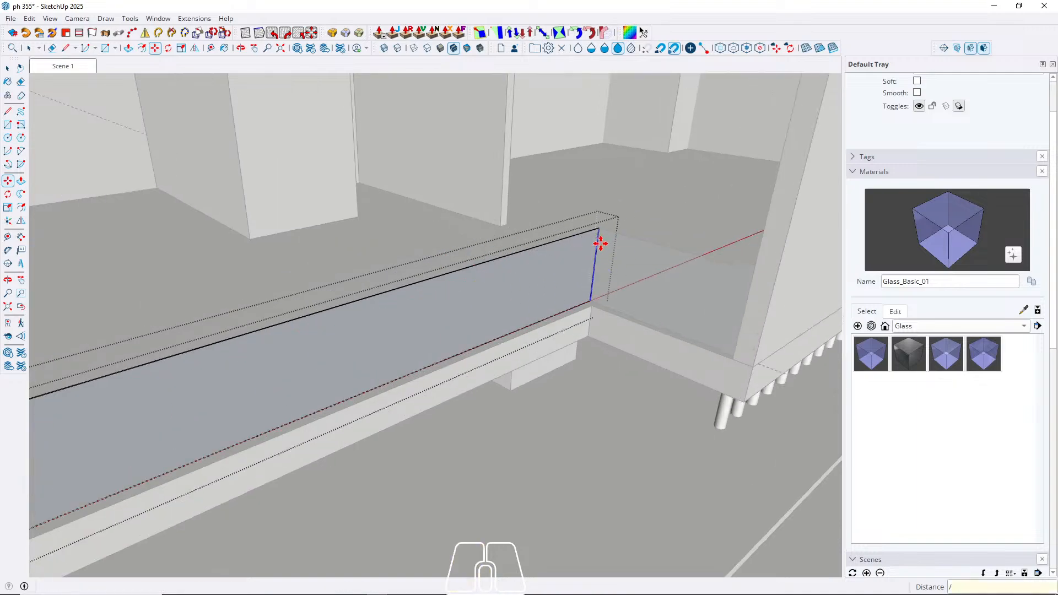
key("Return")
key("space")
Step: Check the divided railing from the saved Scene 1 view and leave the group
scroll(441, 246, "down", 8)
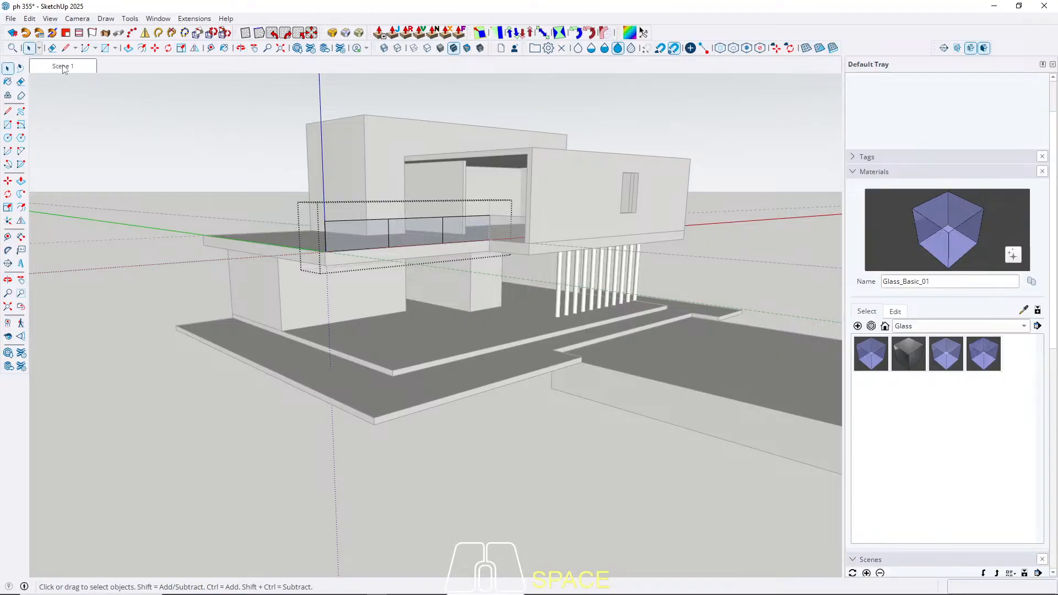
left_click(63, 67)
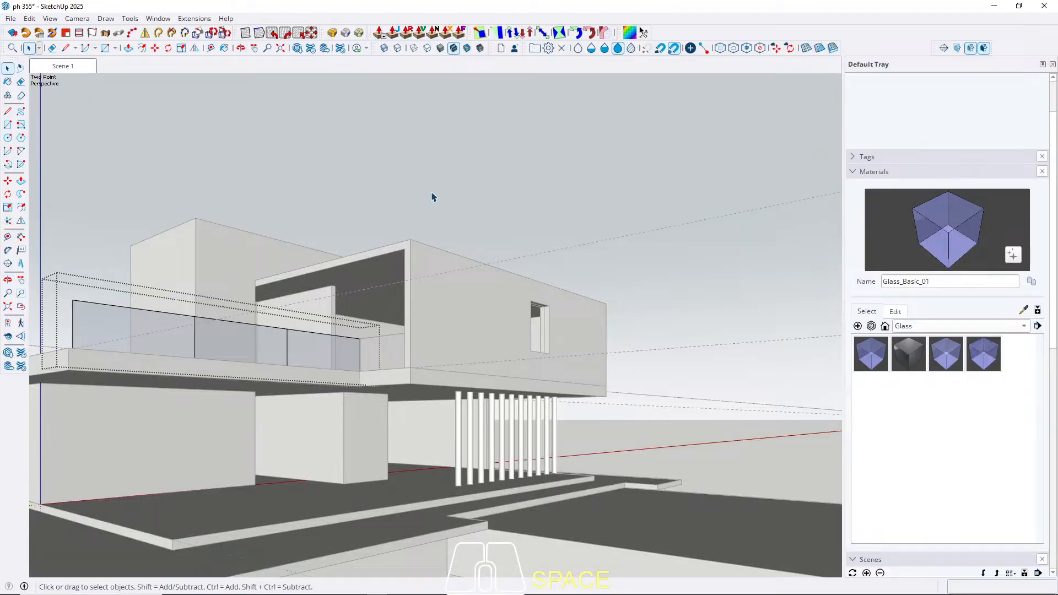
key("Escape")
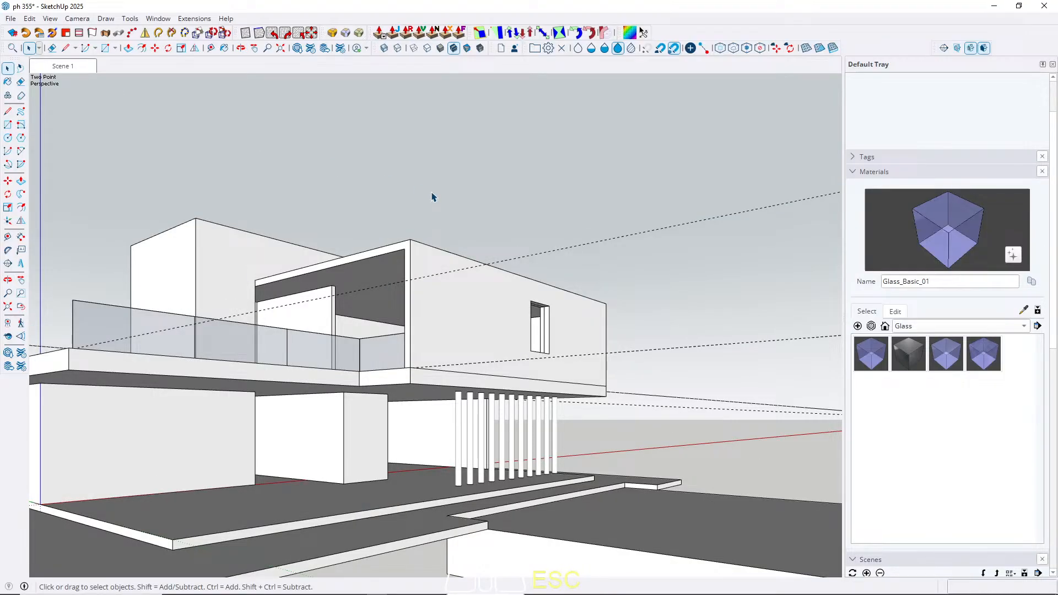
Step: Reopen the long railing's group and copy both vertical dividing edges slightly along the red axis to outline two narrow strips
middle_click_drag(334, 331, 364, 468)
scroll(357, 393, "up", 4)
double_click(352, 372)
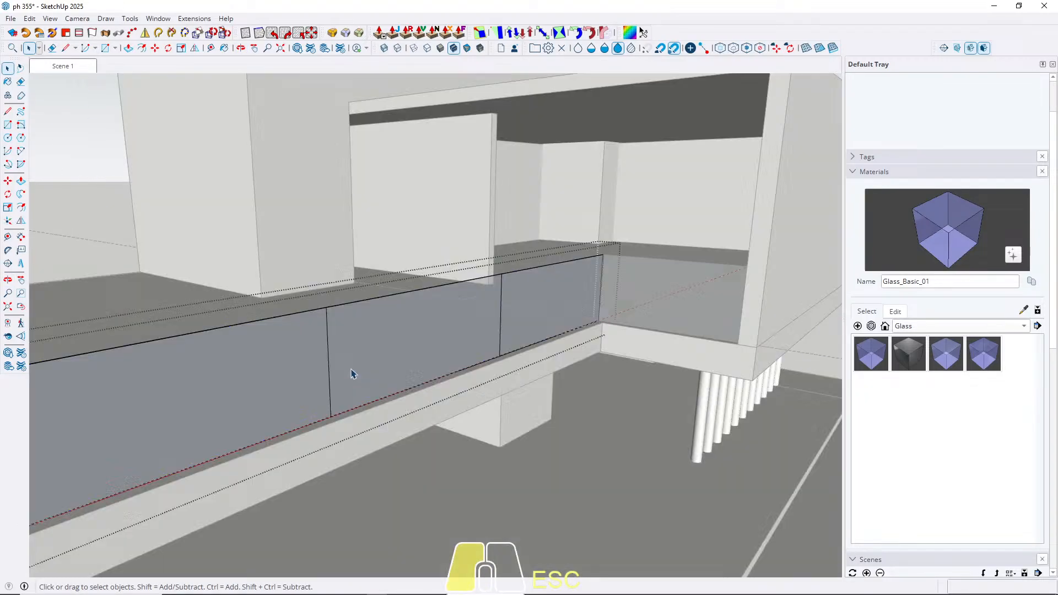
left_click(327, 336)
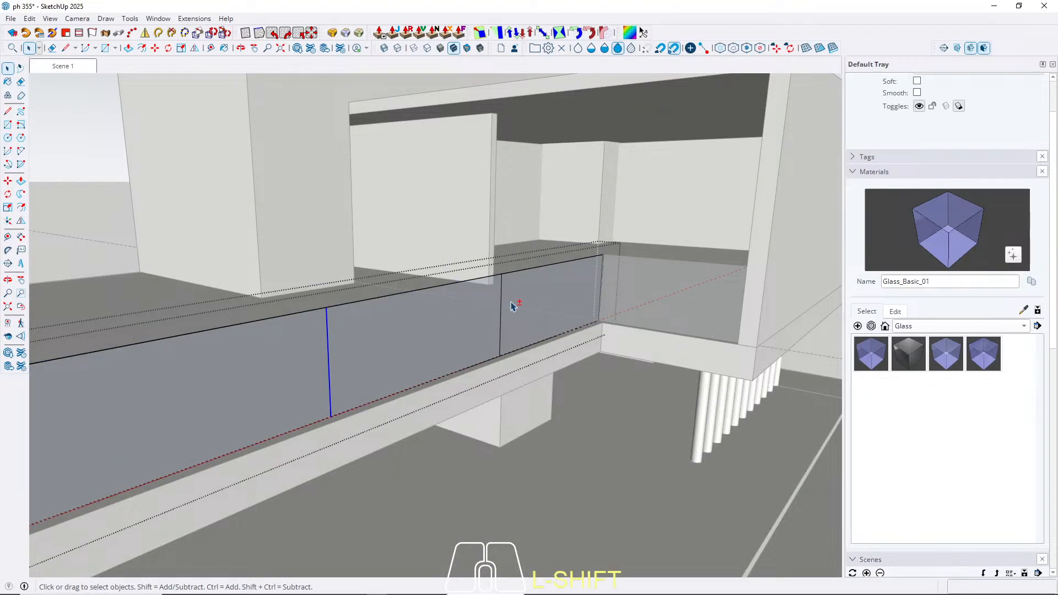
left_click(502, 298, "shift")
scroll(431, 346, "up", 2)
key("m")
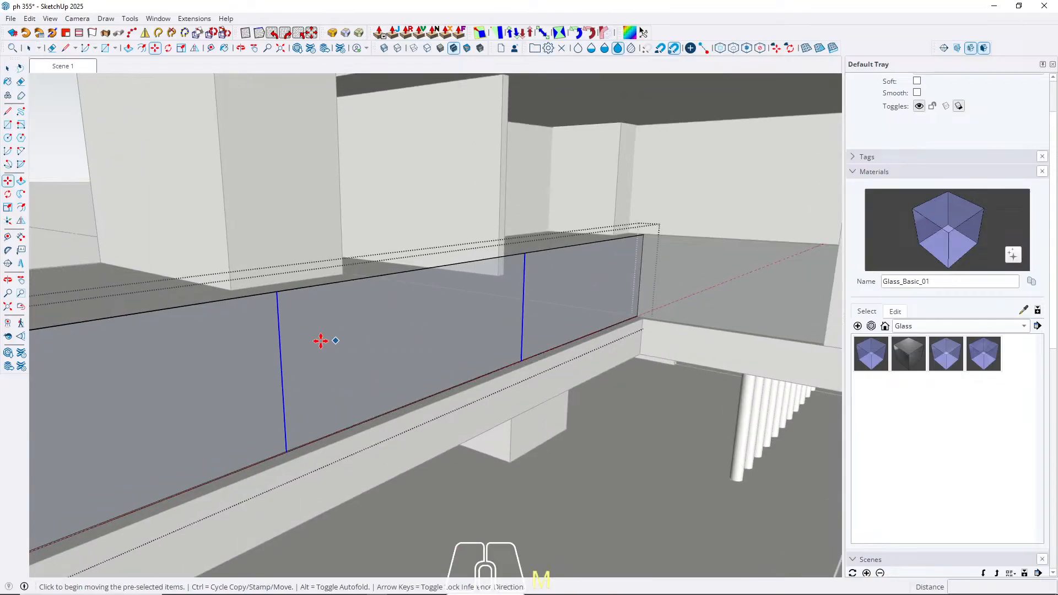
left_click(282, 345)
key("ctrl")
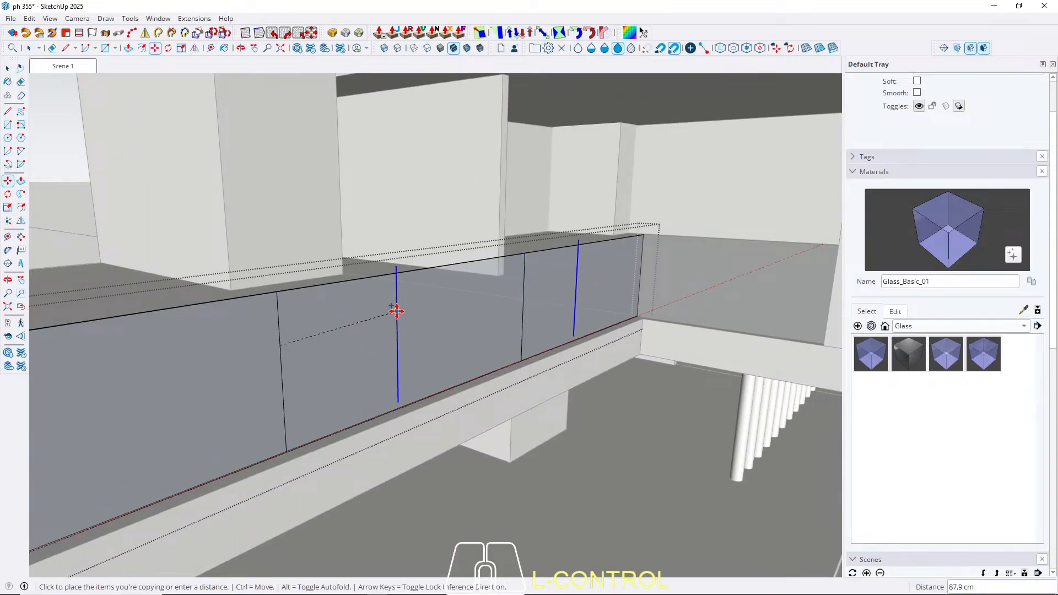
key("Left")
key("Right")
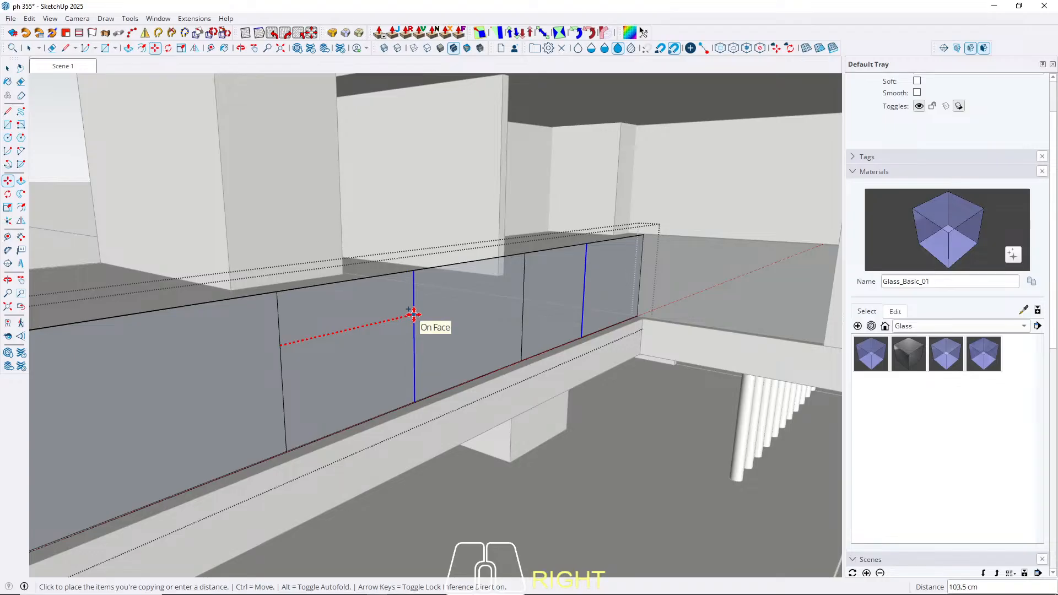
key("Return")
key("space")
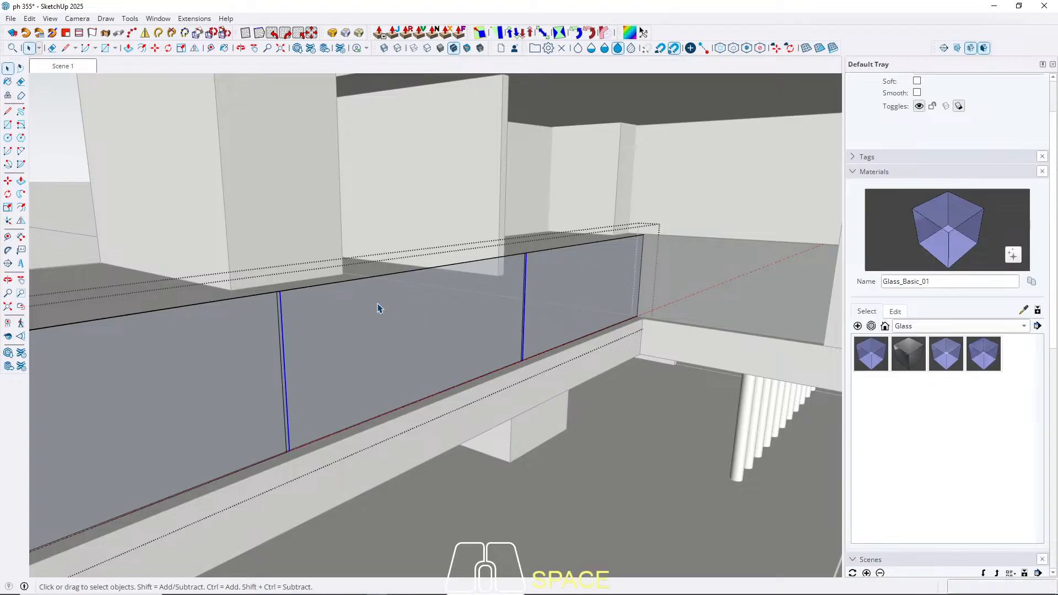
Step: Push both narrow strips 1 cm through the glass thickness to cut gaps between the three panels
middle_click_drag(389, 314, 347, 422)
scroll(428, 369, "up", 6)
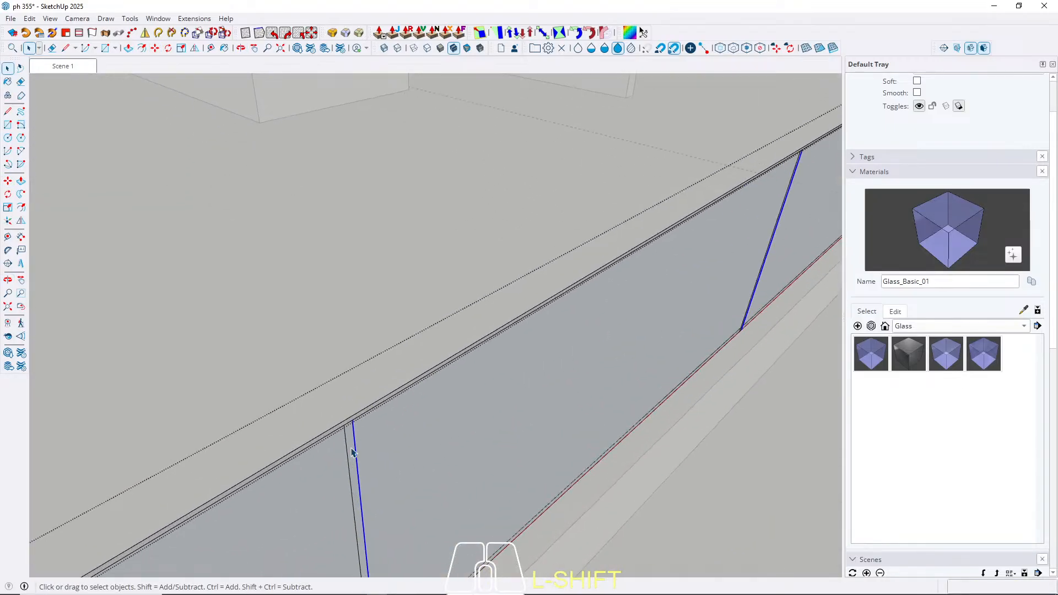
key("p")
double_click(357, 433)
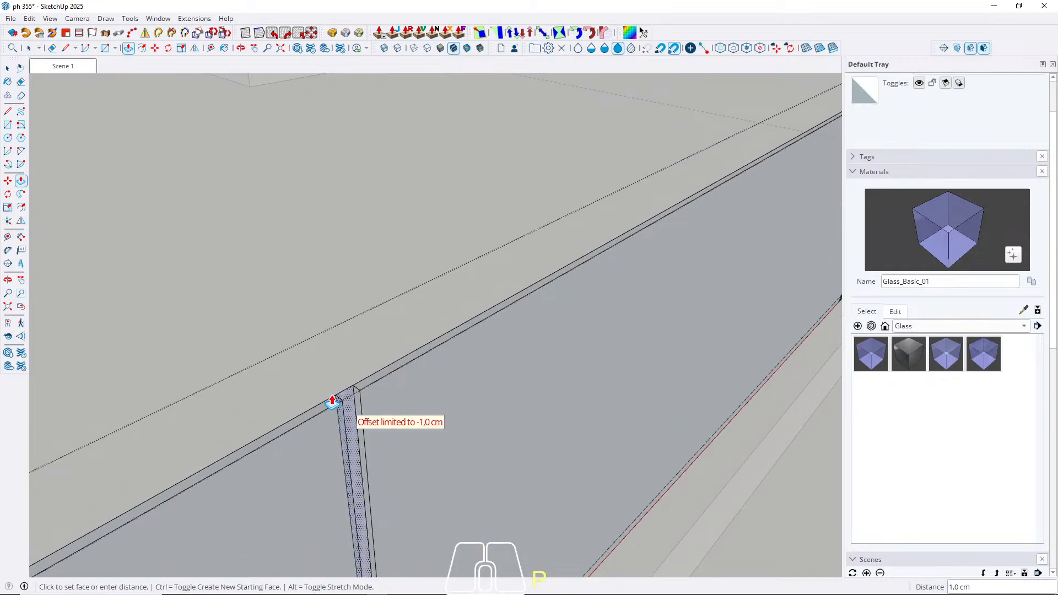
scroll(295, 413, "down", 5)
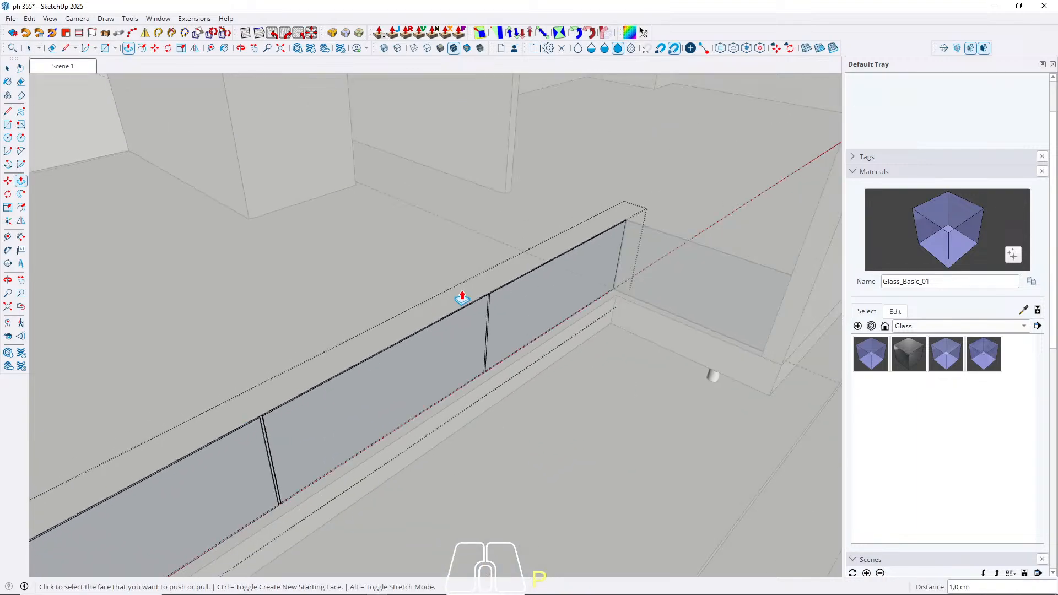
scroll(434, 317, "up", 6)
scroll(491, 332, "up", 1)
double_click(474, 359)
key("space")
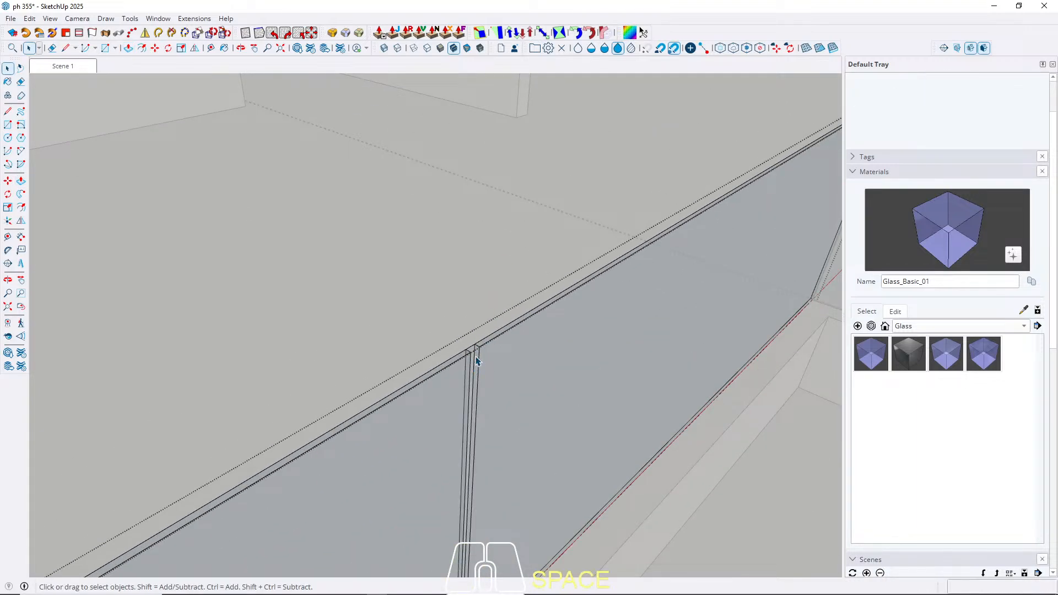
Step: Erase the leftover edges bridging the tops of the two gaps and leave the railing's group
scroll(469, 356, "up", 3)
key("e")
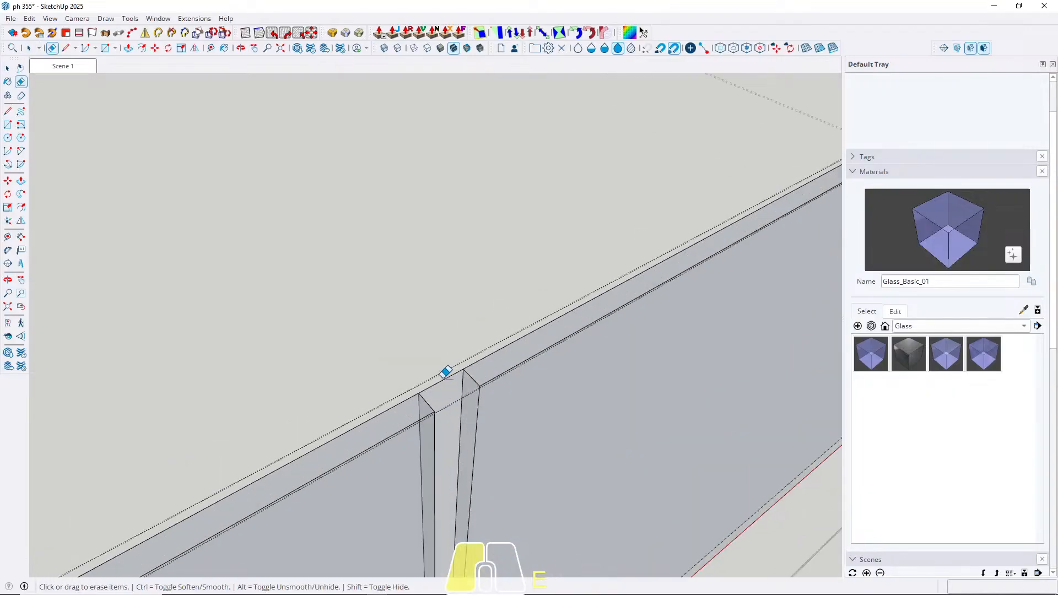
scroll(430, 217, "down", 5)
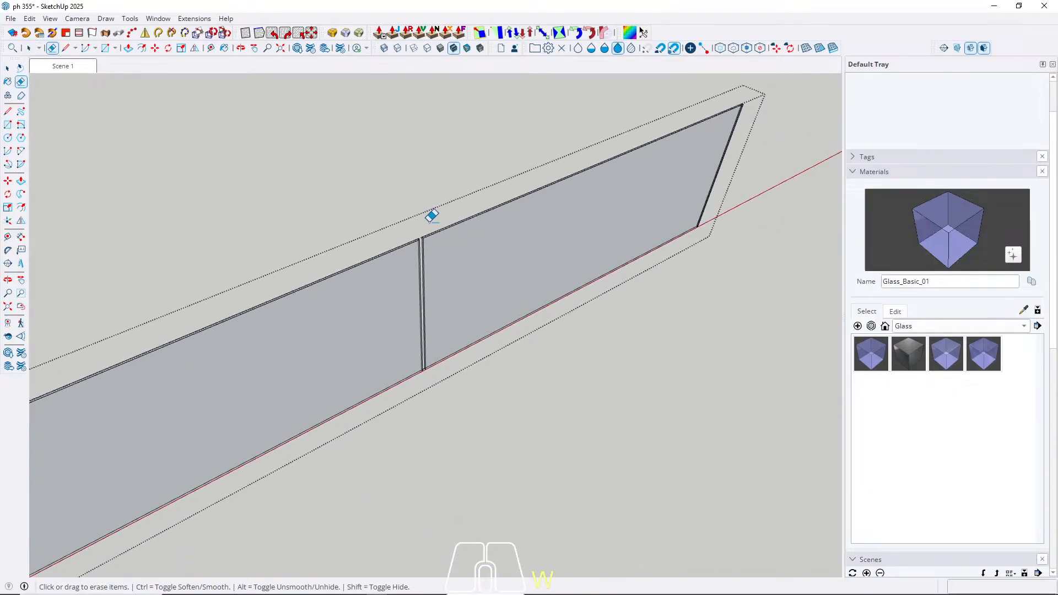
scroll(296, 310, "up", 4)
scroll(295, 310, "up", 5)
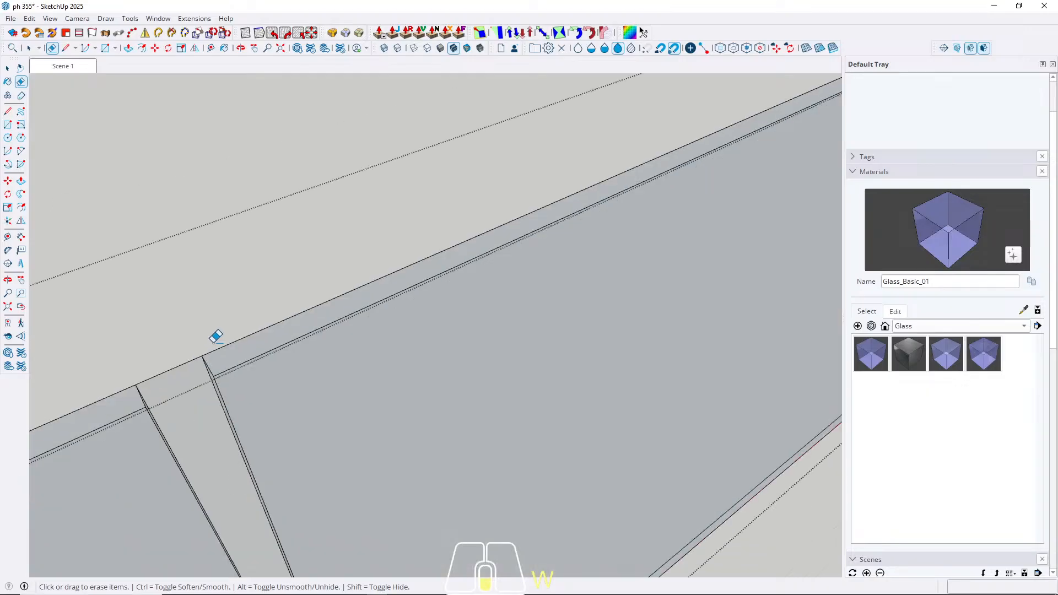
left_click_drag(184, 351, 183, 370)
scroll(186, 339, "down", 4)
scroll(204, 322, "down", 6)
key("space")
scroll(333, 323, "up", 6)
scroll(350, 329, "down", 8)
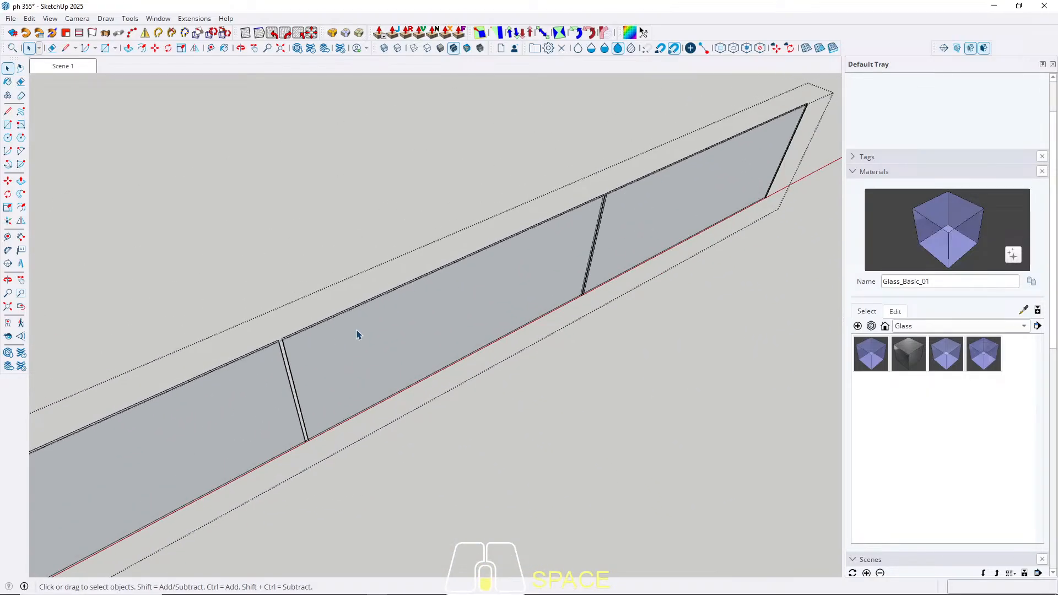
middle_click_drag(402, 352, 359, 273)
key("Escape")
Step: Examine the three-panel glass railing from the saved Scene 1 view and from above the terrace
middle_click_drag(370, 319, 530, 236)
scroll(530, 236, "down", 3)
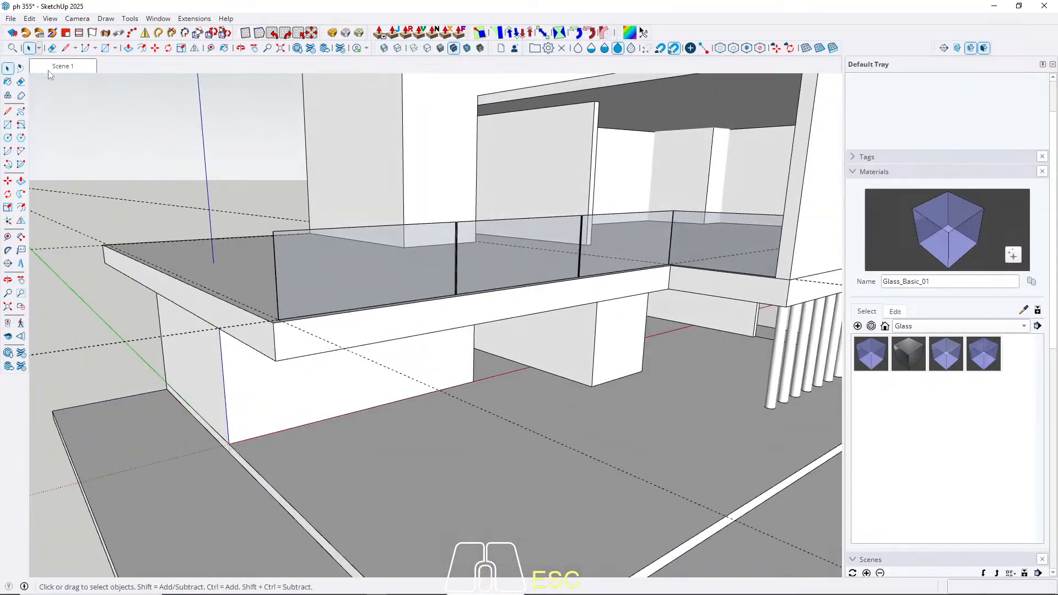
left_click(61, 67)
middle_click_drag(343, 278, 508, 432)
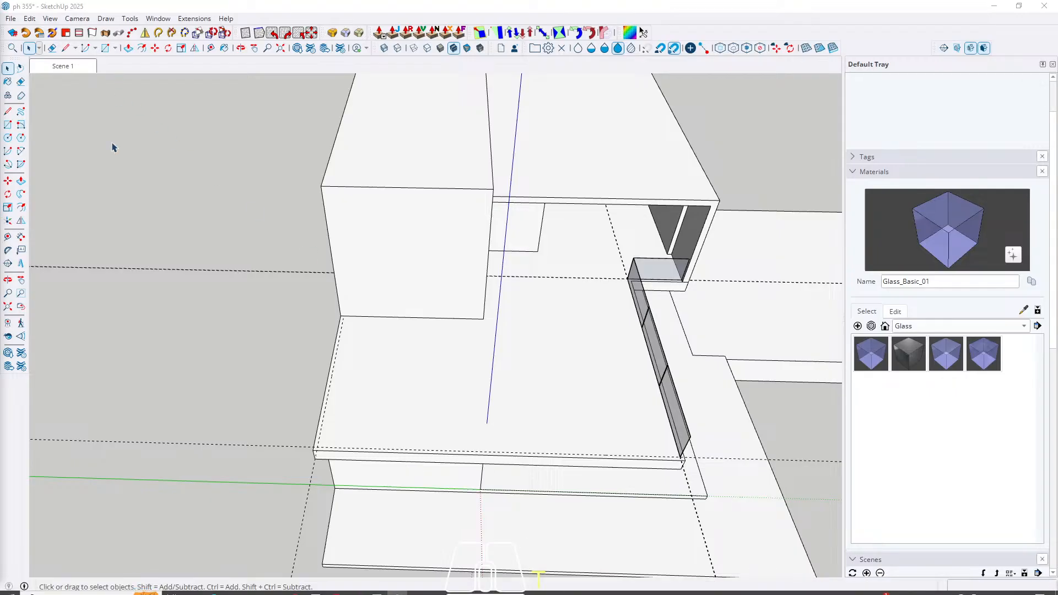
Step: Place a guide line 1 cm inward from the existing guide along the terrace's front edge
key("t")
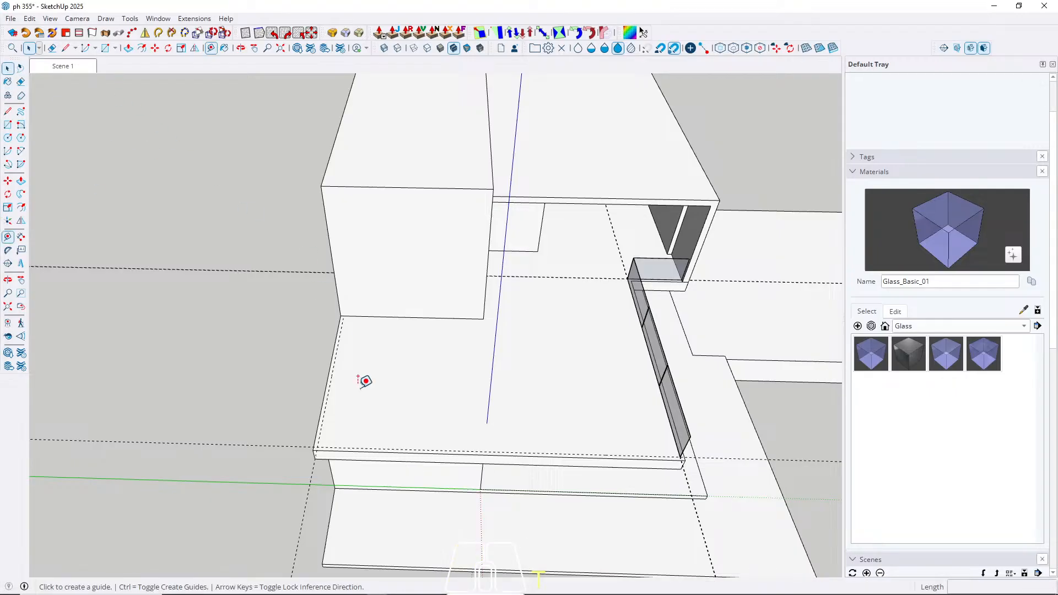
scroll(363, 418, "up", 6)
left_click(352, 466)
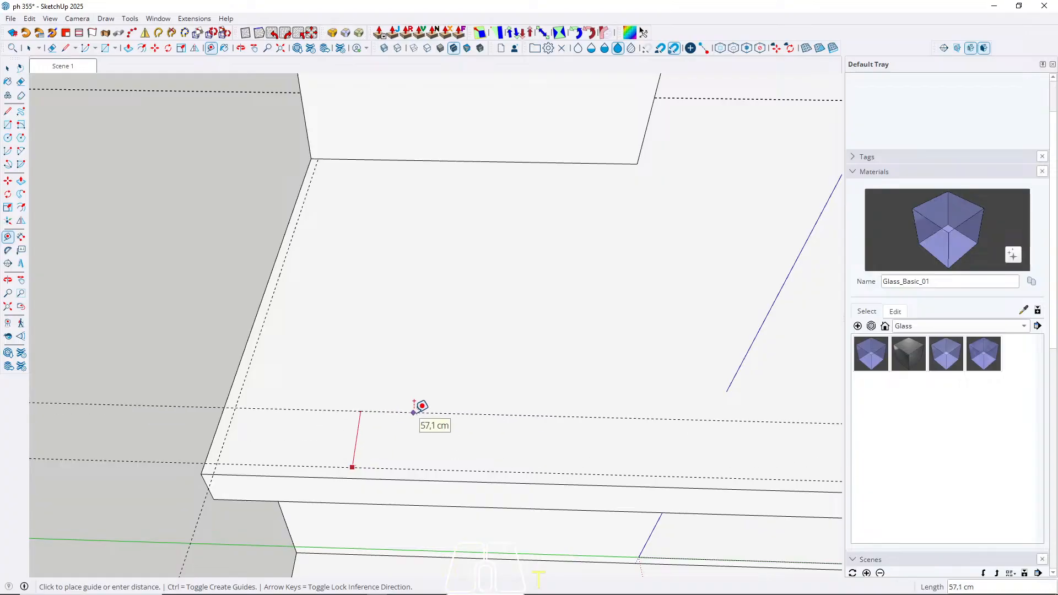
key("Return")
scroll(170, 394, "down", 5)
scroll(564, 439, "up", 6)
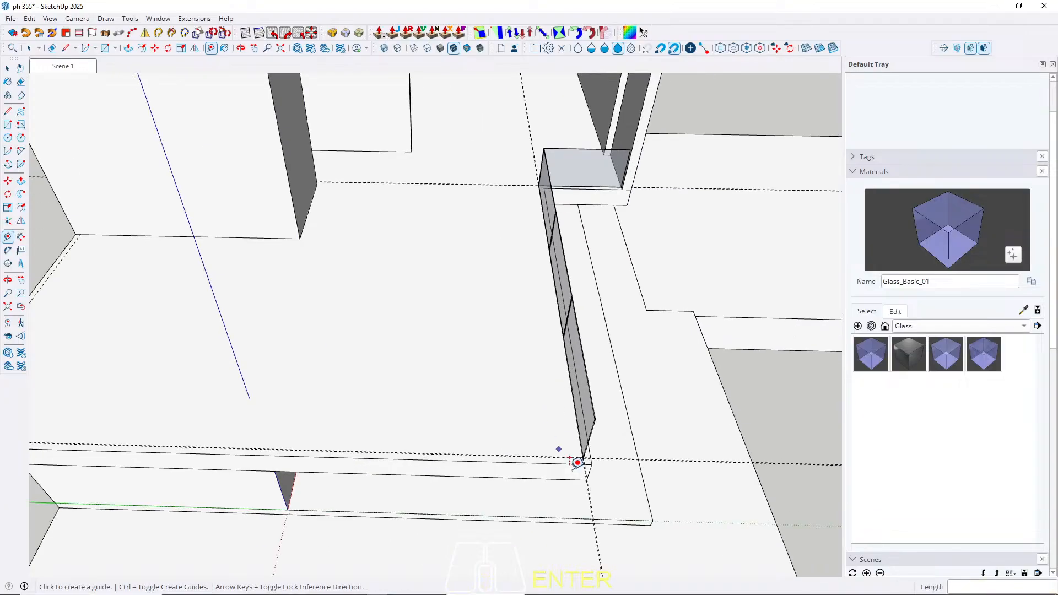
key("l")
scroll(504, 368, "up", 1)
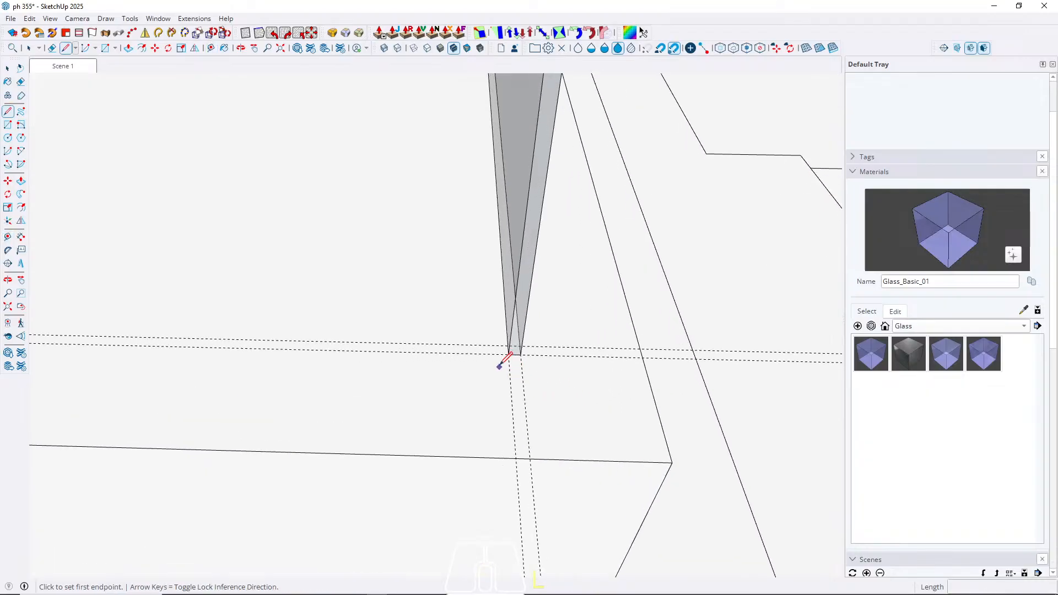
left_click(507, 353)
key("space")
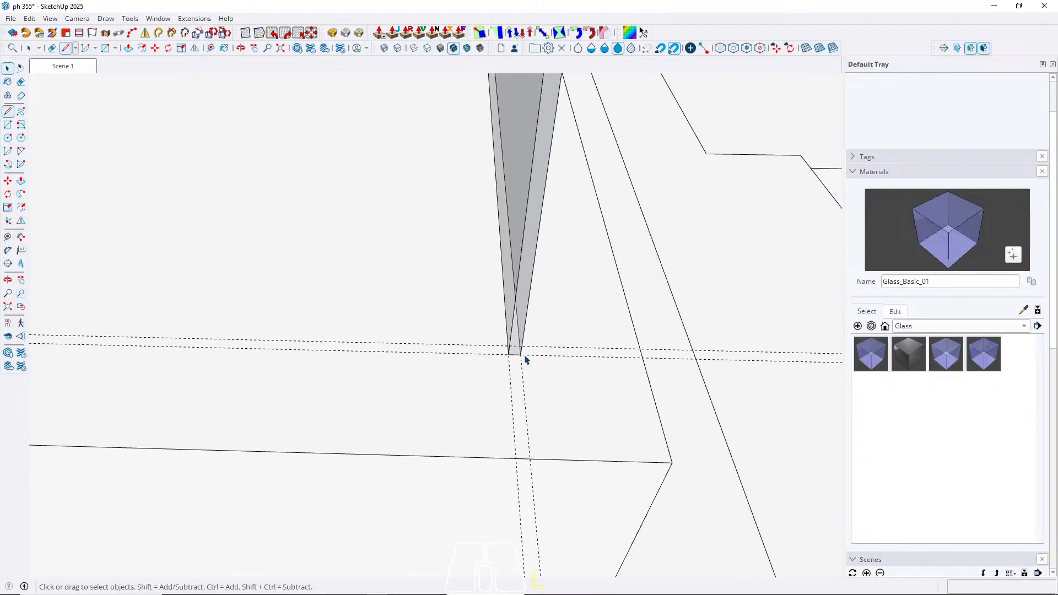
Step: Place a guide line 1 cm inward from the existing guide along the terrace side opposite the glass railing
scroll(699, 481, "down", 10)
scroll(427, 444, "up", 5)
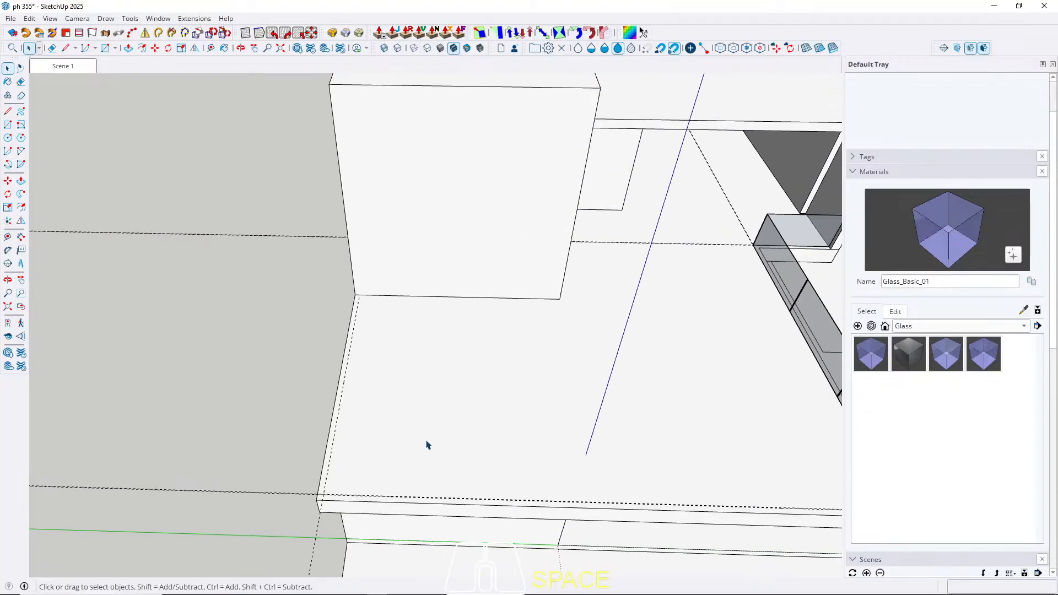
key("t")
left_click(324, 382)
type("1")
key("Return")
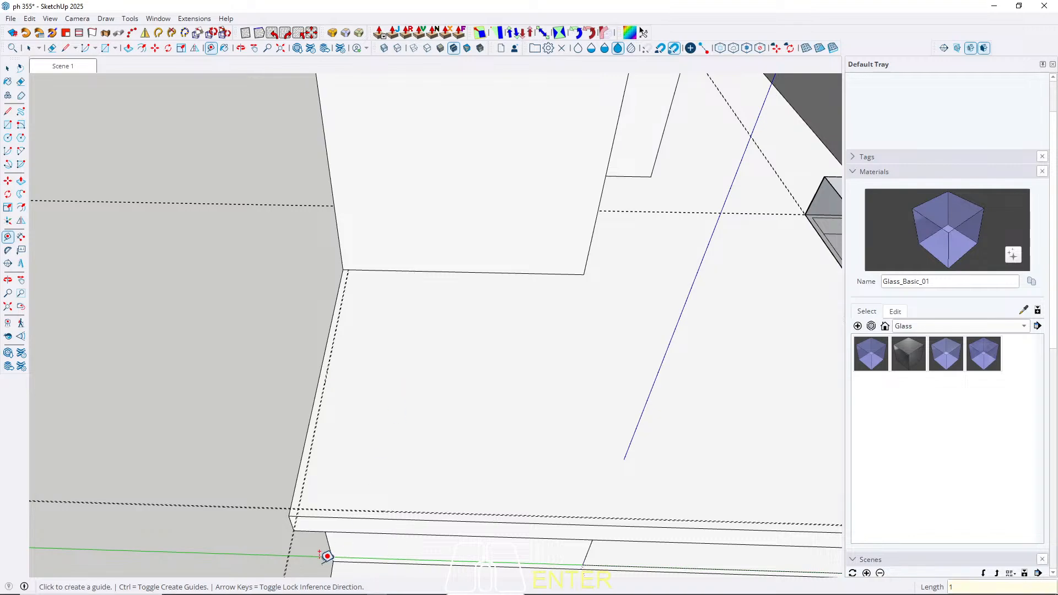
Step: Draw a 1 by 929 cm rectangle between the front guides, from the terrace's far corner to the existing glass railing
scroll(332, 554, "up", 5)
key("r")
scroll(265, 414, "up", 1)
left_click(242, 408)
scroll(170, 461, "down", 7)
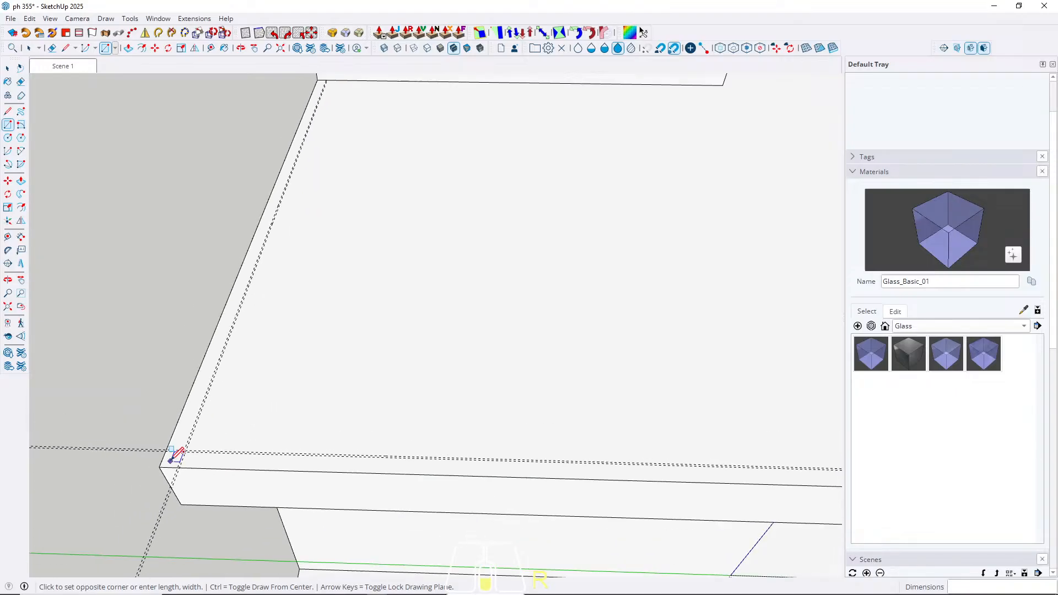
scroll(171, 454, "down", 4)
scroll(584, 435, "up", 5)
scroll(639, 502, "up", 3)
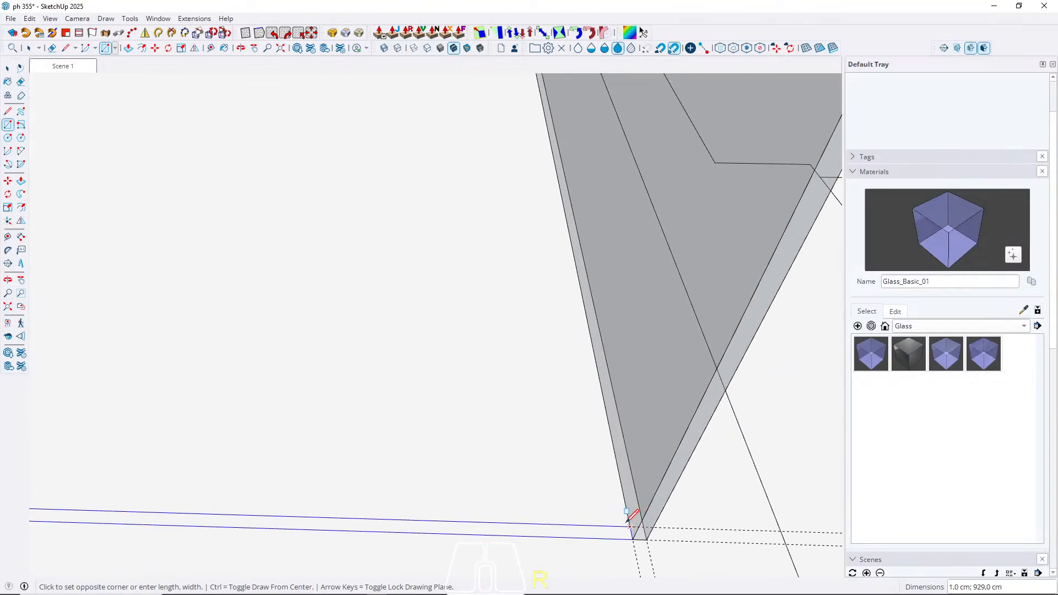
key("space")
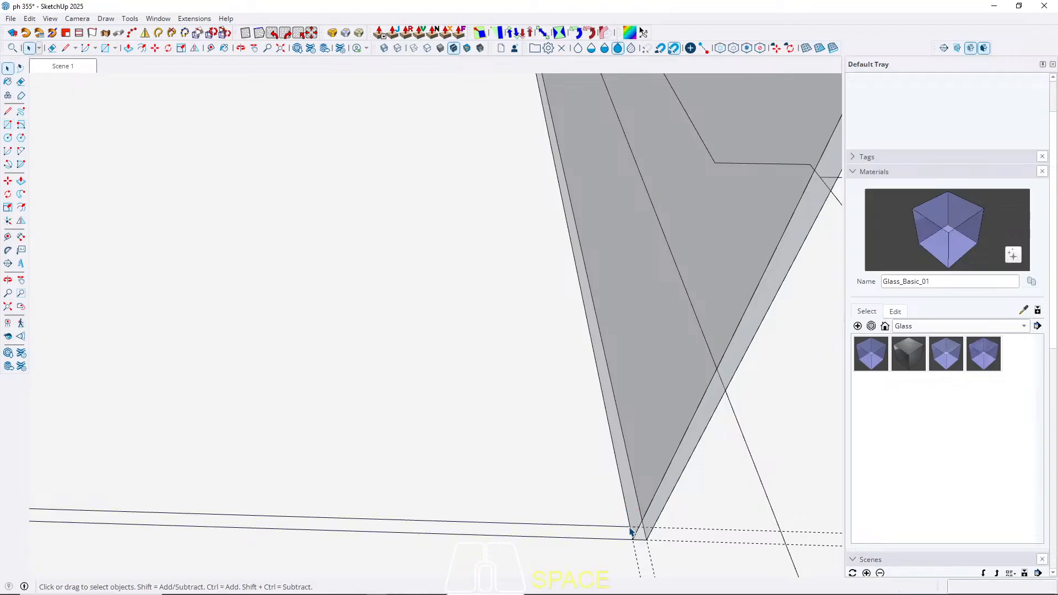
Step: Push/Pull the narrow front strip upward to the height of the existing side railing
key("p")
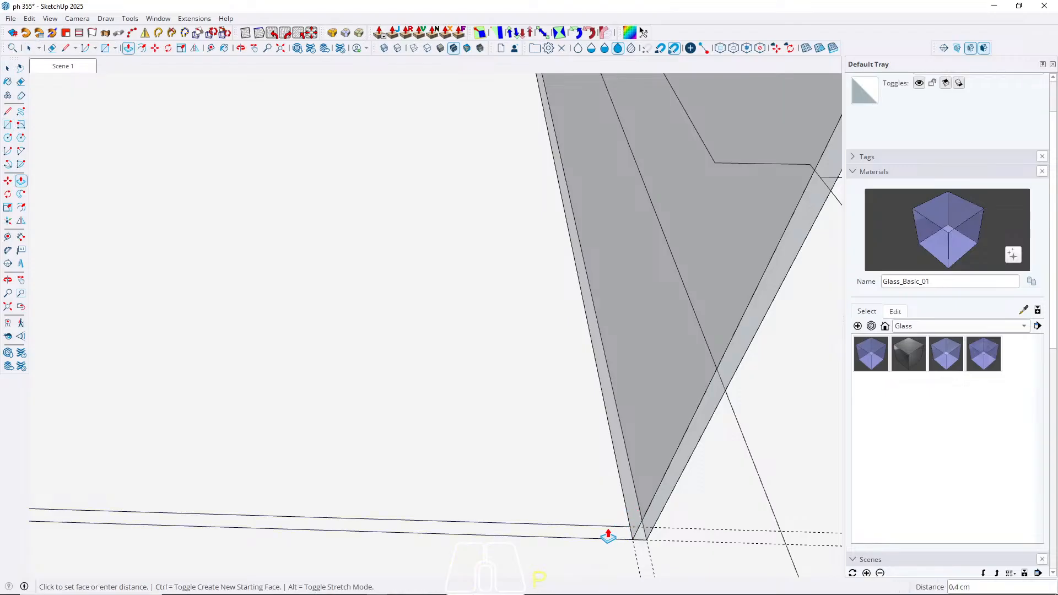
key("space")
scroll(602, 534, "up", 2)
key("p")
left_click(571, 537)
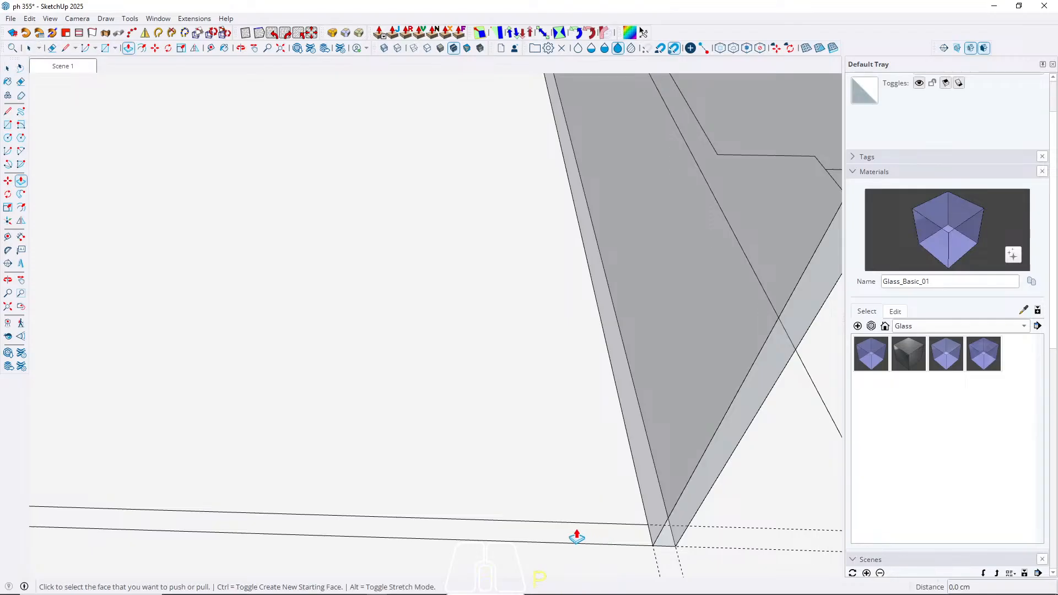
scroll(411, 512, "down", 8)
left_click(429, 332)
key("space")
Step: Select the whole extruded front railing and make it a group
scroll(685, 338, "down", 10)
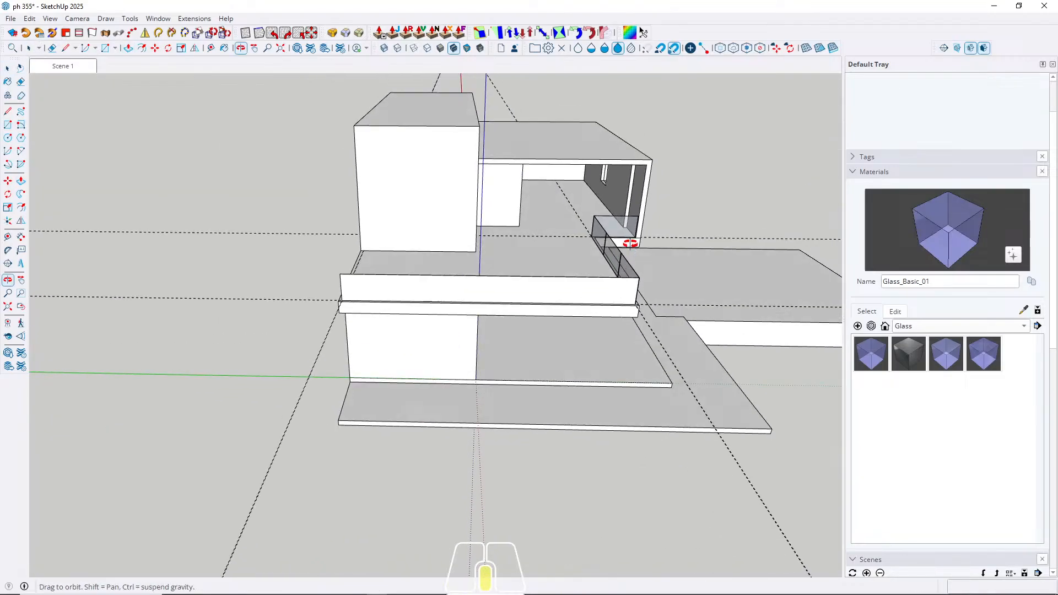
scroll(552, 293, "up", 1)
left_click(551, 293)
right_click(550, 294)
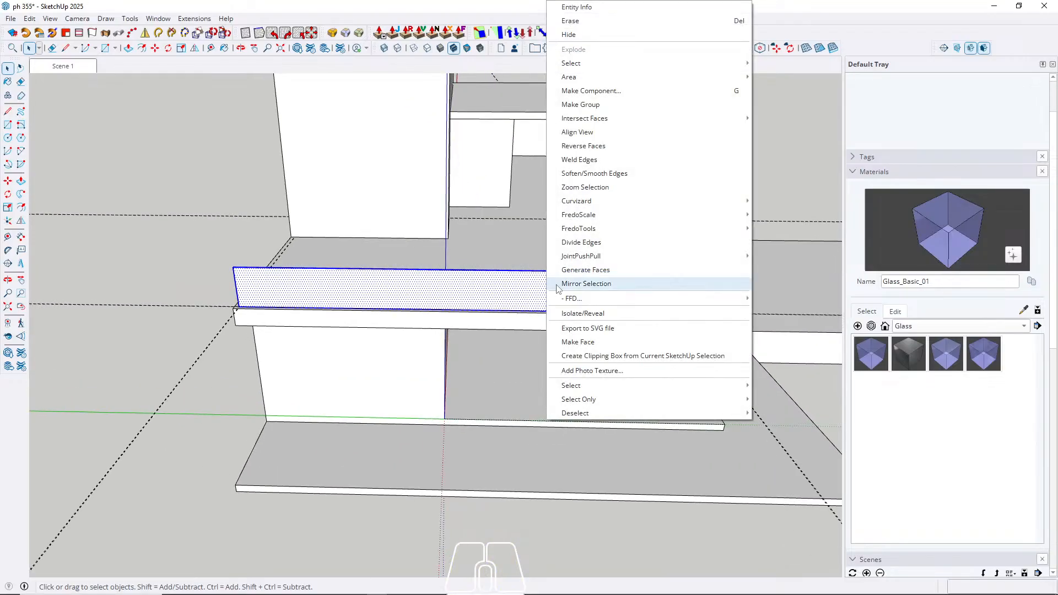
left_click(598, 105)
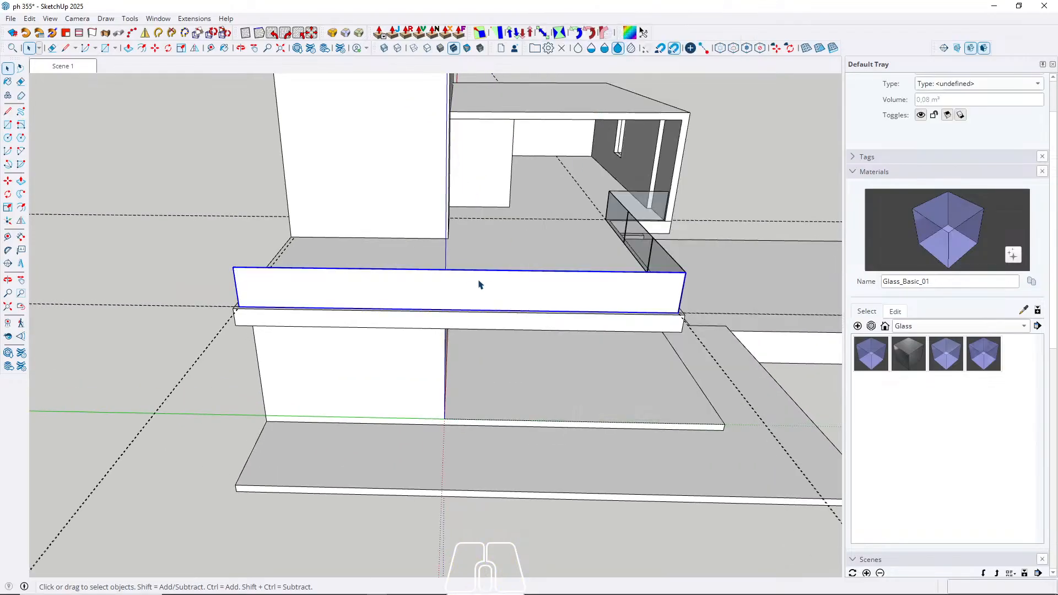
Step: Open the front railing's group, paint all its geometry with Glass_Basic_01, and leave the group
double_click(411, 294)
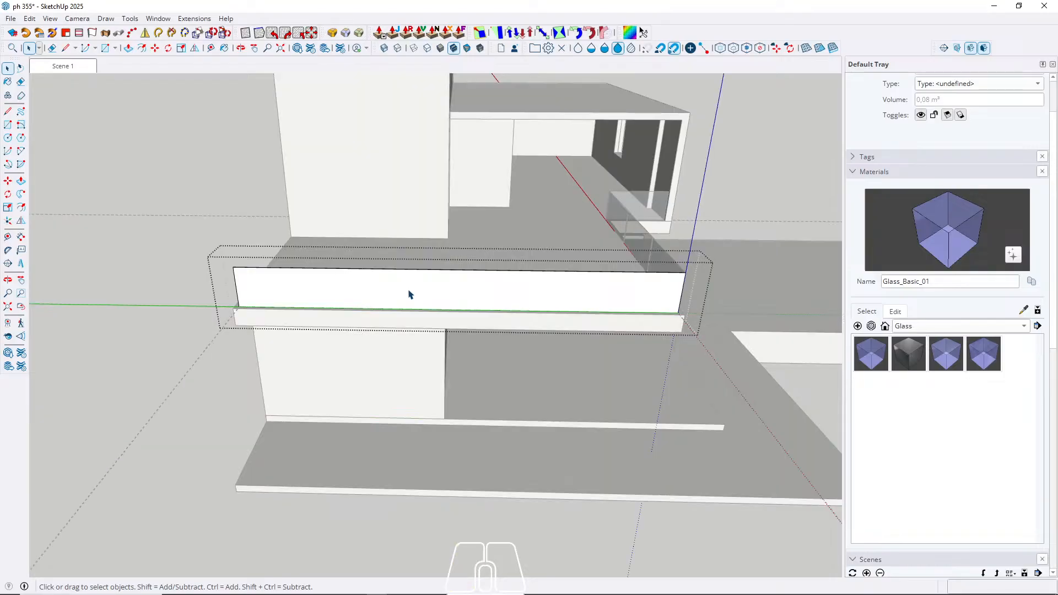
middle_click_drag(495, 303, 522, 323)
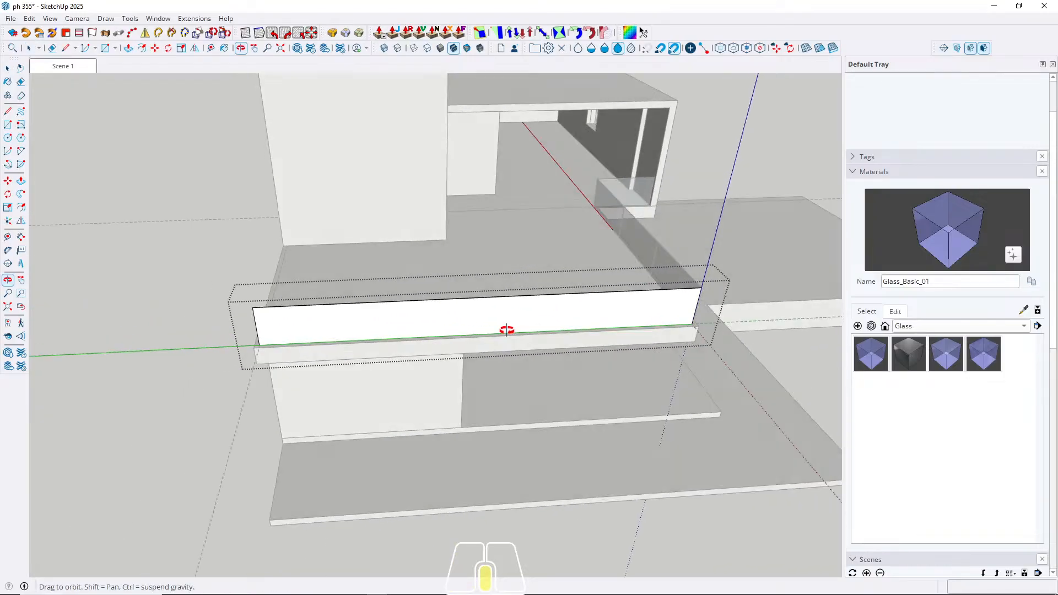
scroll(274, 345, "up", 4)
left_click(267, 327)
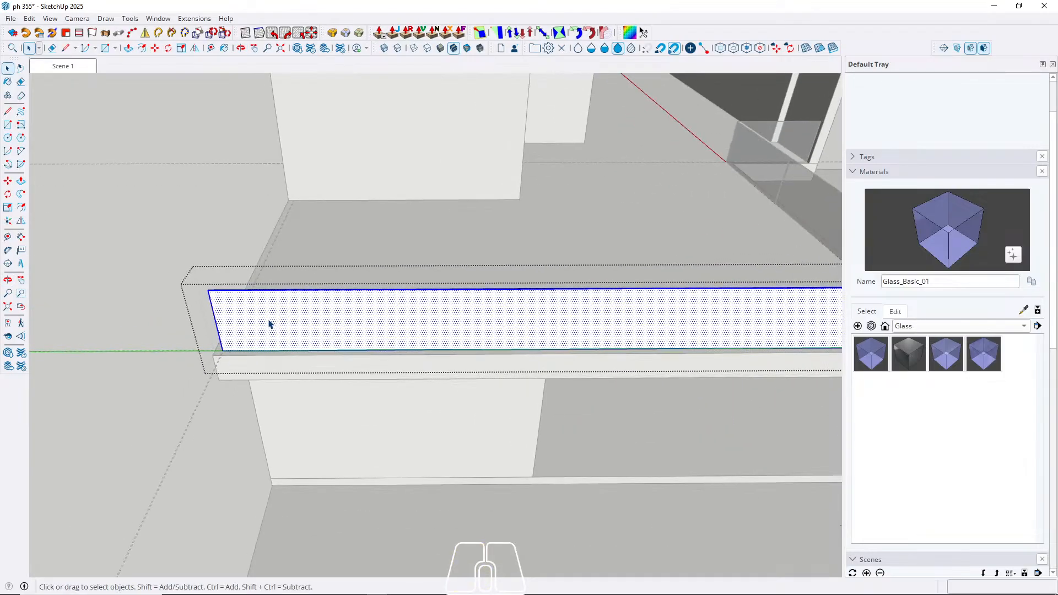
key("b")
left_click(274, 312)
key("space")
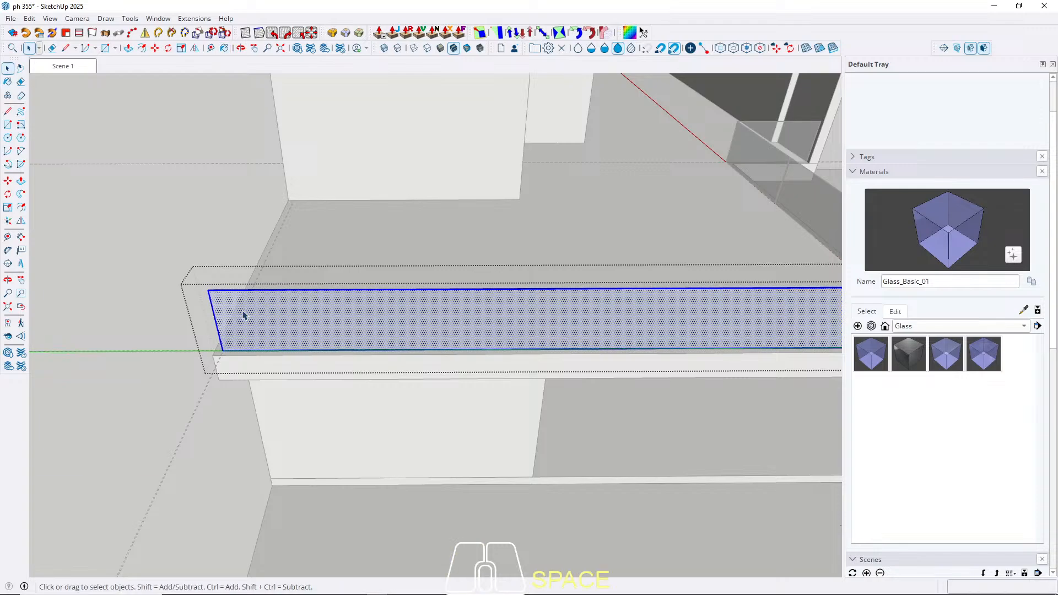
key("Escape")
Step: Reopen the front glass railing's group for editing
scroll(243, 315, "down", 10)
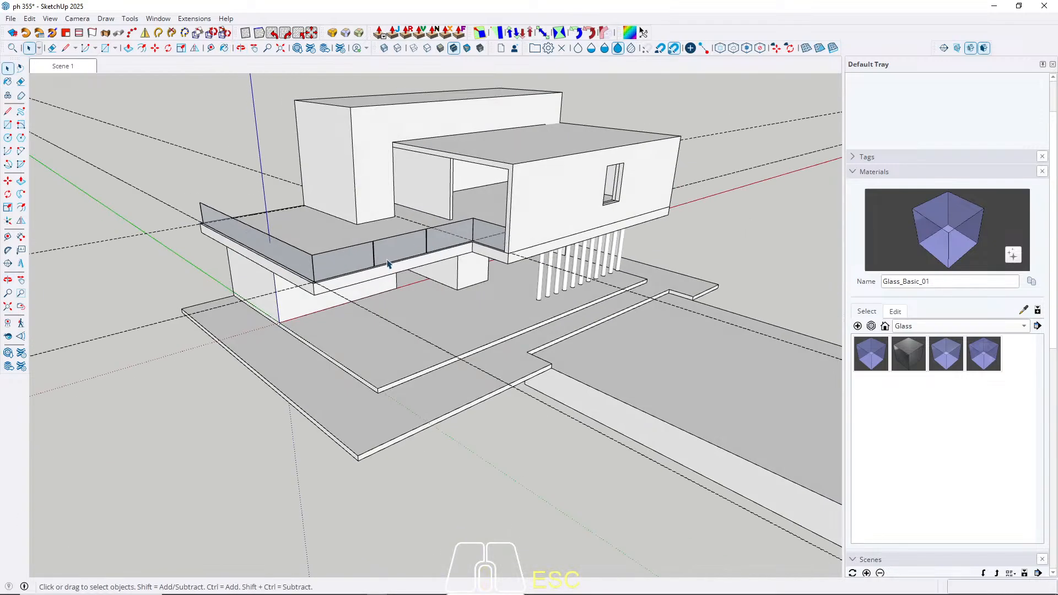
middle_click_drag(227, 247, 689, 250)
scroll(233, 287, "up", 5)
triple_click(273, 273)
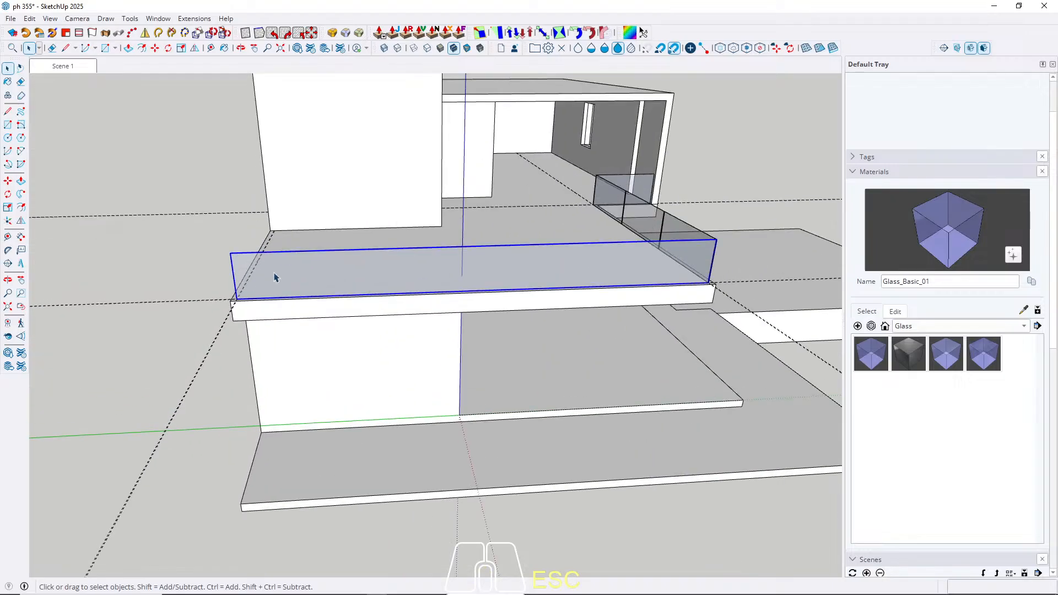
Step: Try copying the front railing's outer vertical edge along the green axis to the opposite end, dividing the span into three
left_click(234, 270)
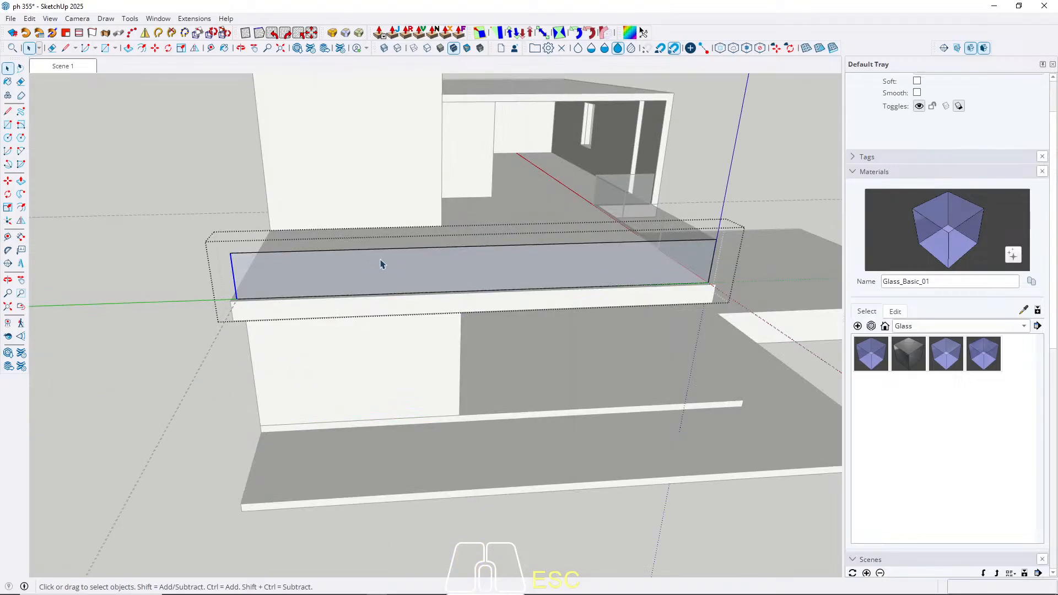
key("m")
scroll(323, 262, "up", 3)
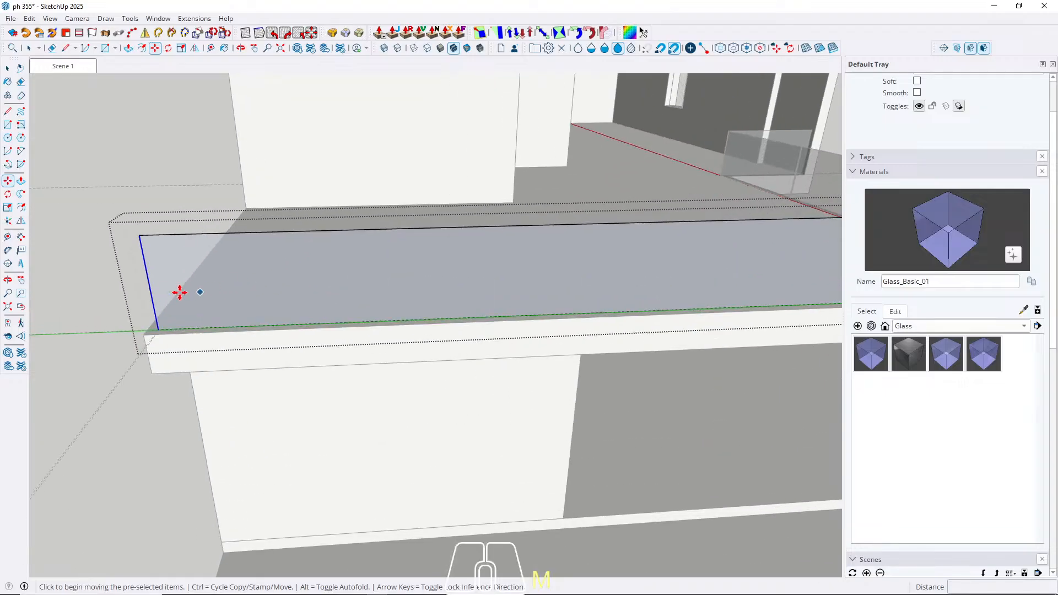
left_click(149, 294)
key("ctrl")
key("Left")
key("Right")
key("Left")
scroll(154, 303, "down", 3)
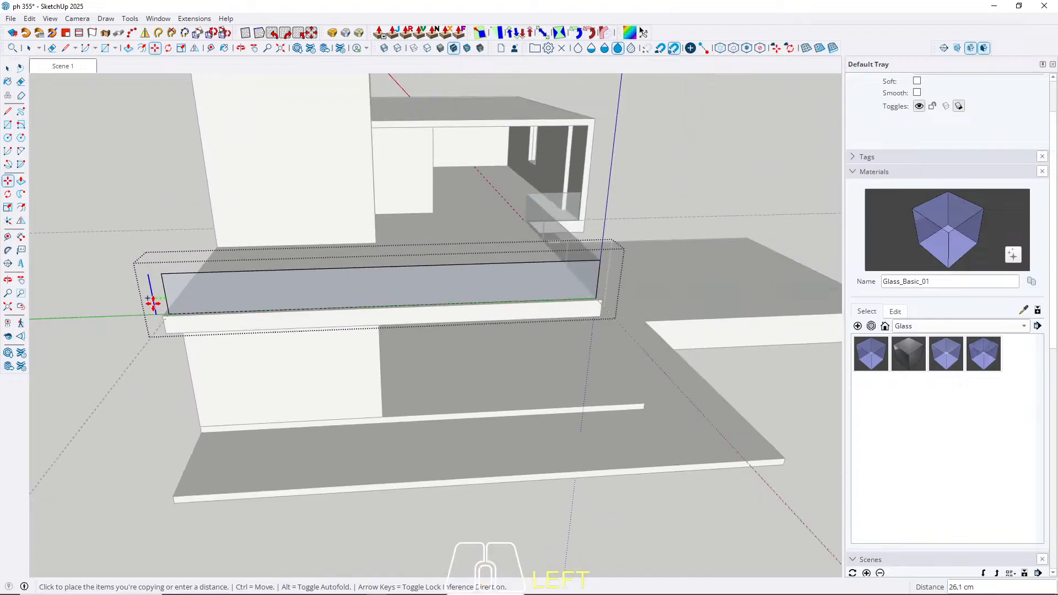
scroll(575, 251, "up", 3)
left_click(615, 280)
type("/3")
key("Return")
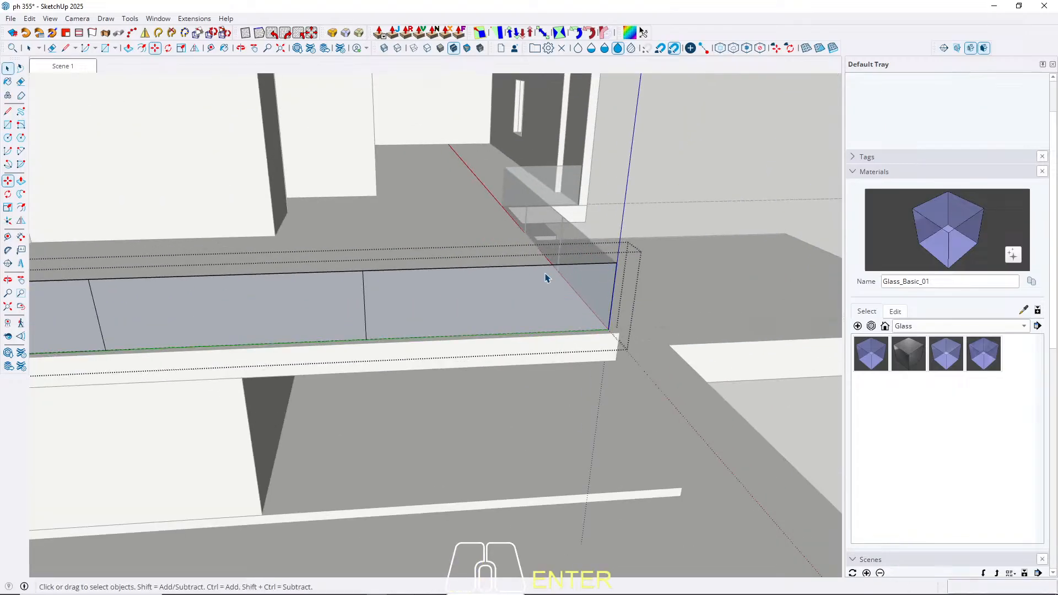
key("space")
scroll(546, 275, "down", 5)
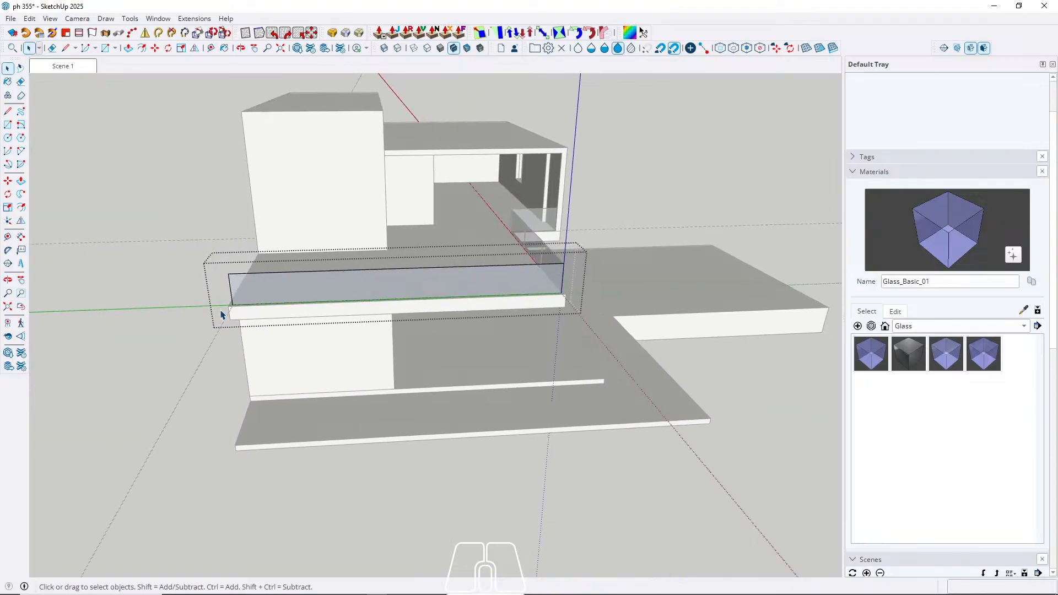
Step: Try dividing the front railing into six equal panels by copying its outer vertical edge along the green axis, then undo it
scroll(231, 273, "up", 5)
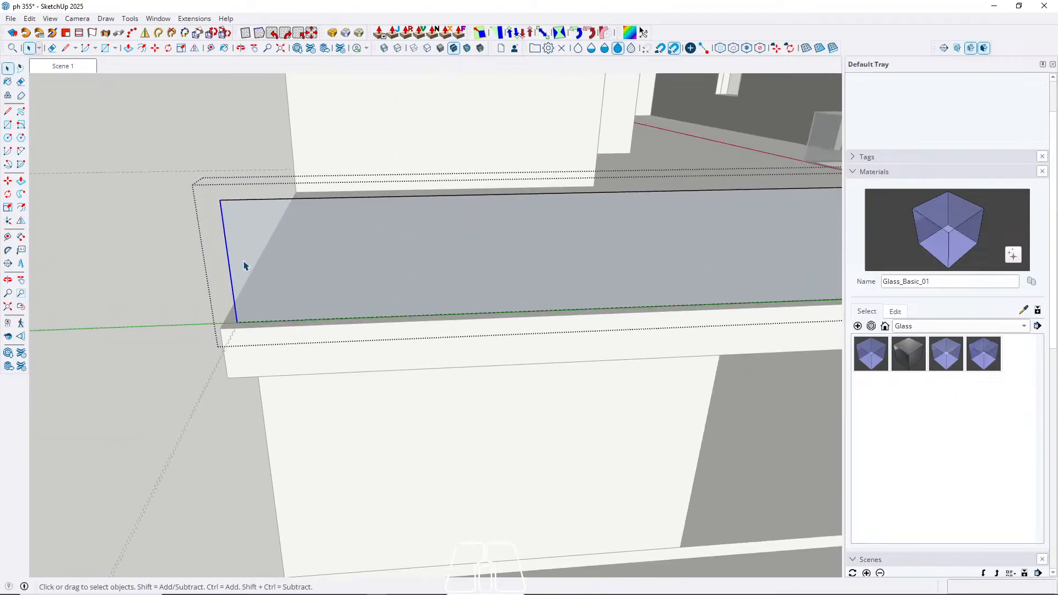
left_click(239, 266)
key("m")
left_click(231, 264)
key("ctrl")
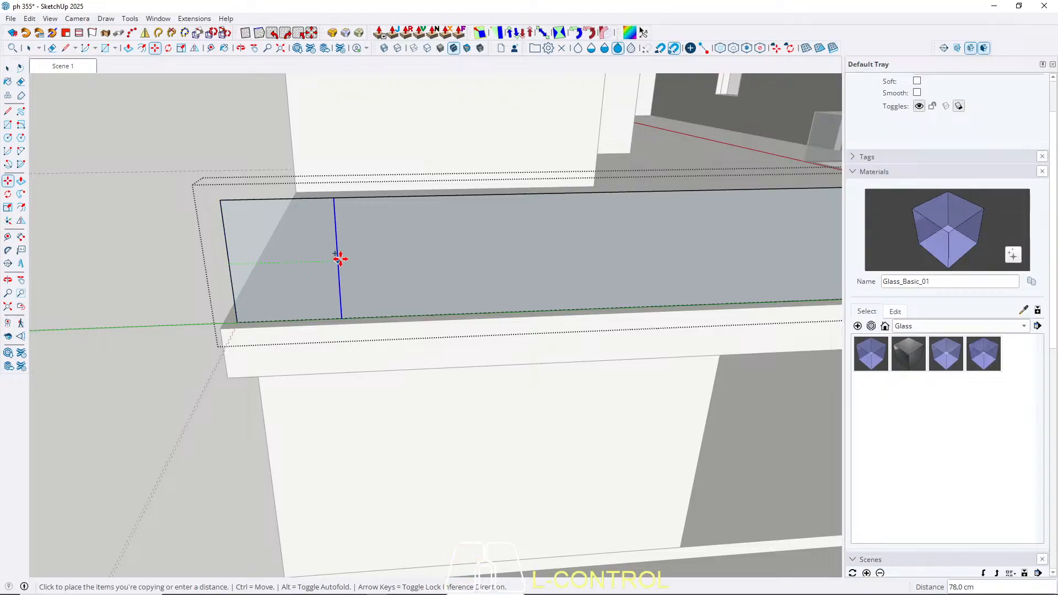
scroll(273, 300, "down", 3)
key("Left")
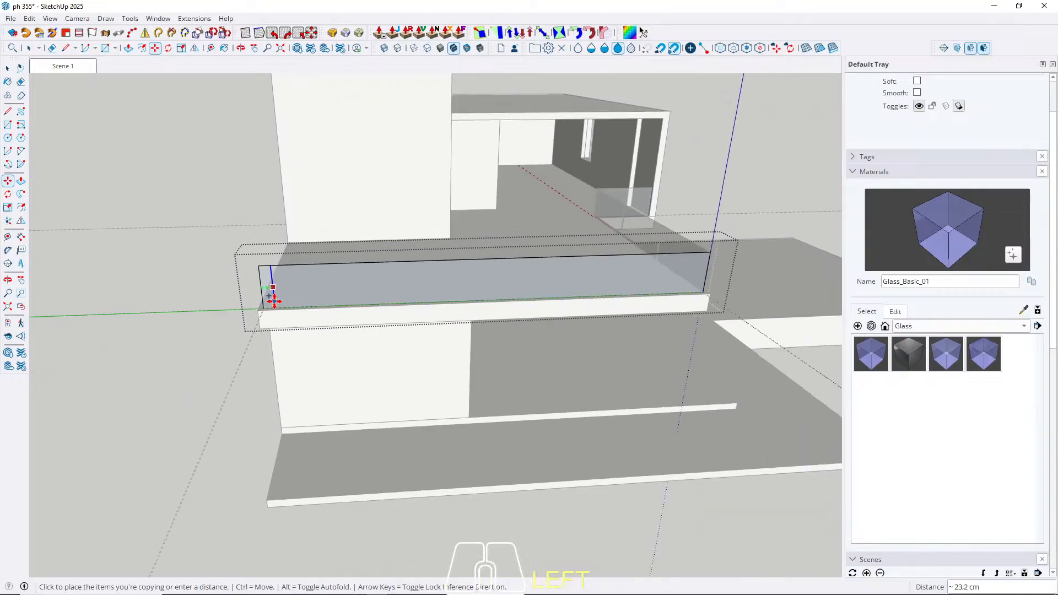
scroll(699, 258, "up", 3)
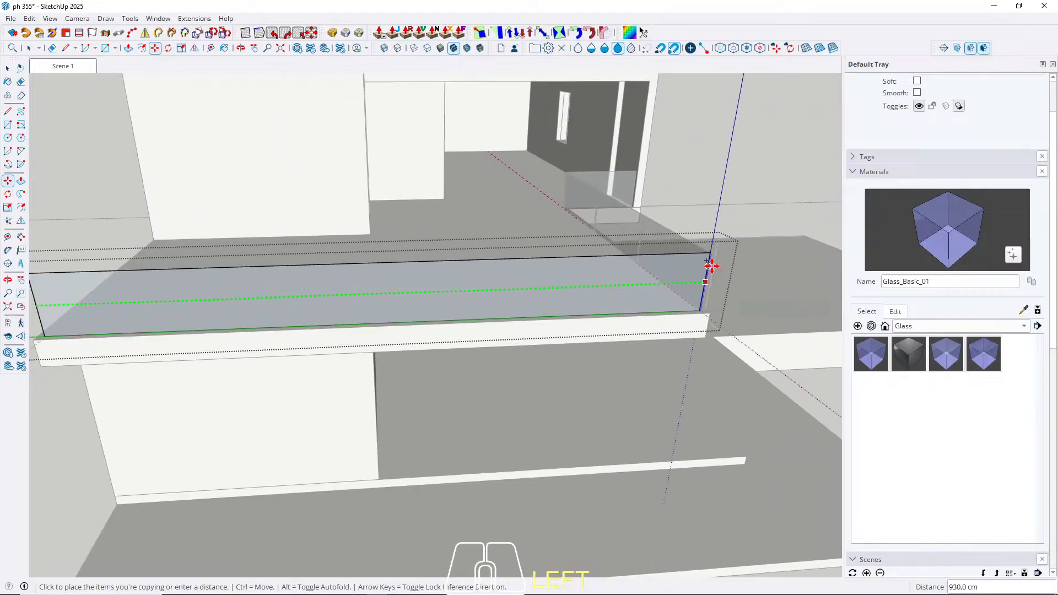
scroll(688, 263, "up", 5)
scroll(669, 256, "down", 5)
scroll(661, 257, "up", 2)
left_click(681, 260)
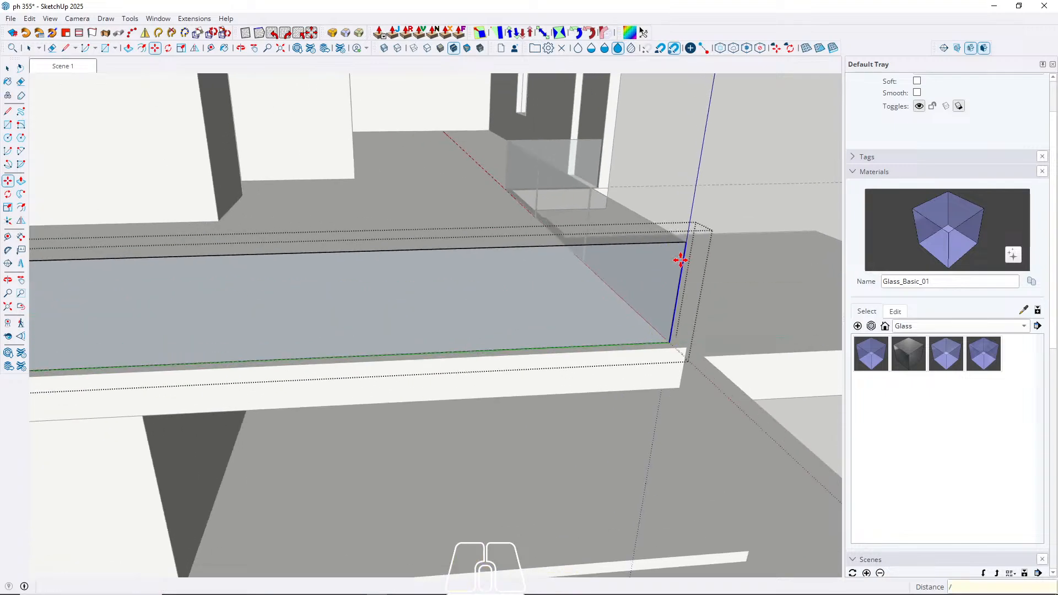
key("Return")
key("space")
scroll(681, 262, "down", 4)
middle_click_drag(679, 265, 644, 282)
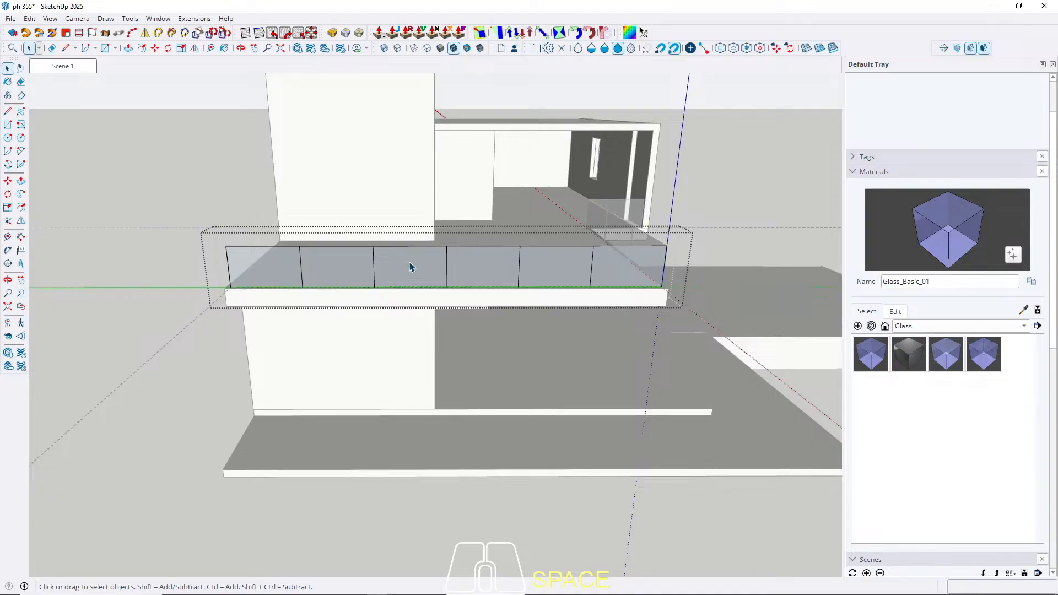
key("ctrl+z")
Step: Copy the front railing's outer vertical edge 929 cm along the green axis and divide the span into four equal panels
scroll(236, 273, "up", 4)
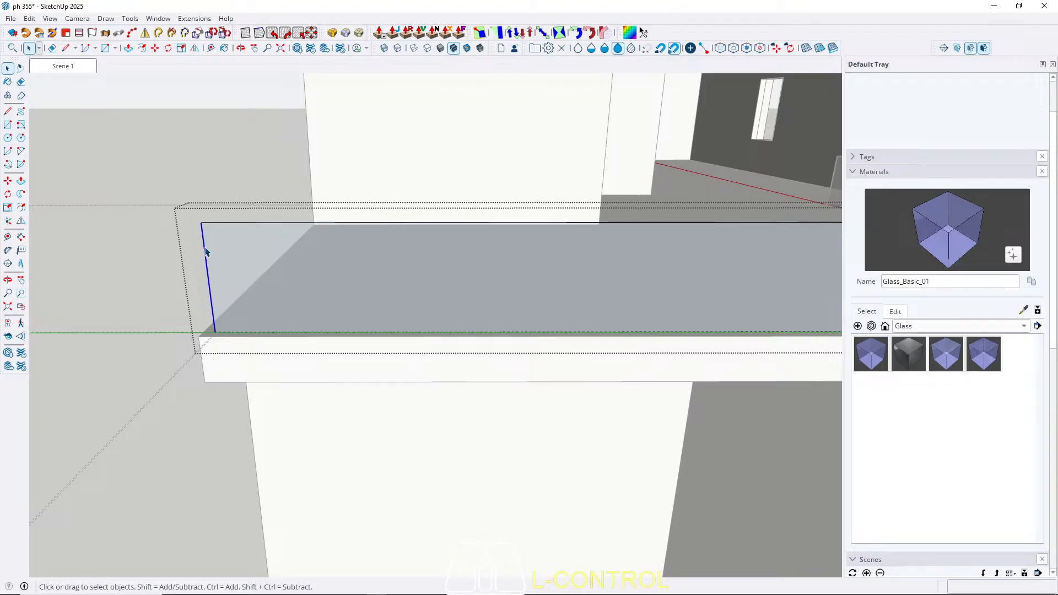
left_click(206, 252)
scroll(214, 253, "up", 2)
key("m")
left_click(199, 272)
key("ctrl")
key("Left")
scroll(198, 300, "down", 3)
scroll(211, 335, "down", 3)
scroll(617, 300, "up", 3)
left_click(662, 299)
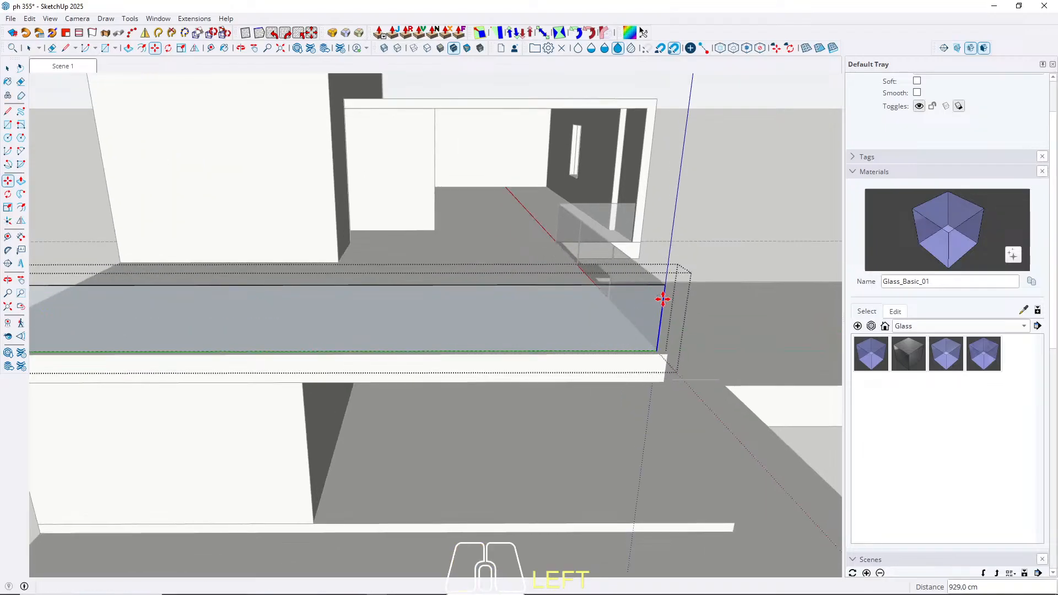
type("/4")
key("Return")
key("space")
Step: Copy the front railing's three inner dividing edges 2 cm along the railing to outline narrow strips between the panels
middle_click_drag(505, 286, 390, 331)
scroll(476, 358, "up", 3)
left_click(453, 336)
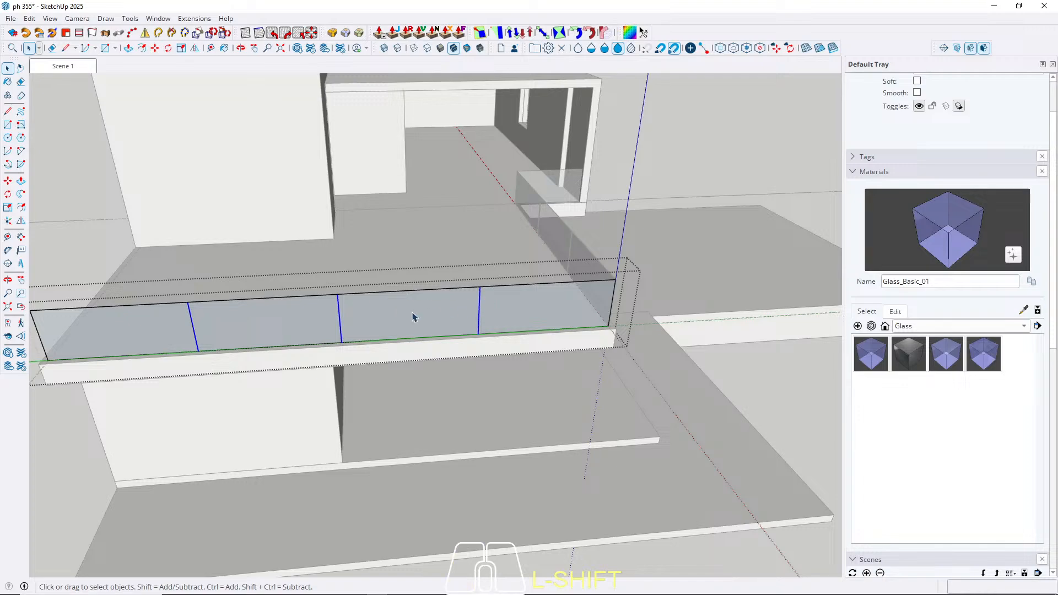
scroll(414, 316, "up", 3)
key("m")
scroll(370, 304, "up", 2)
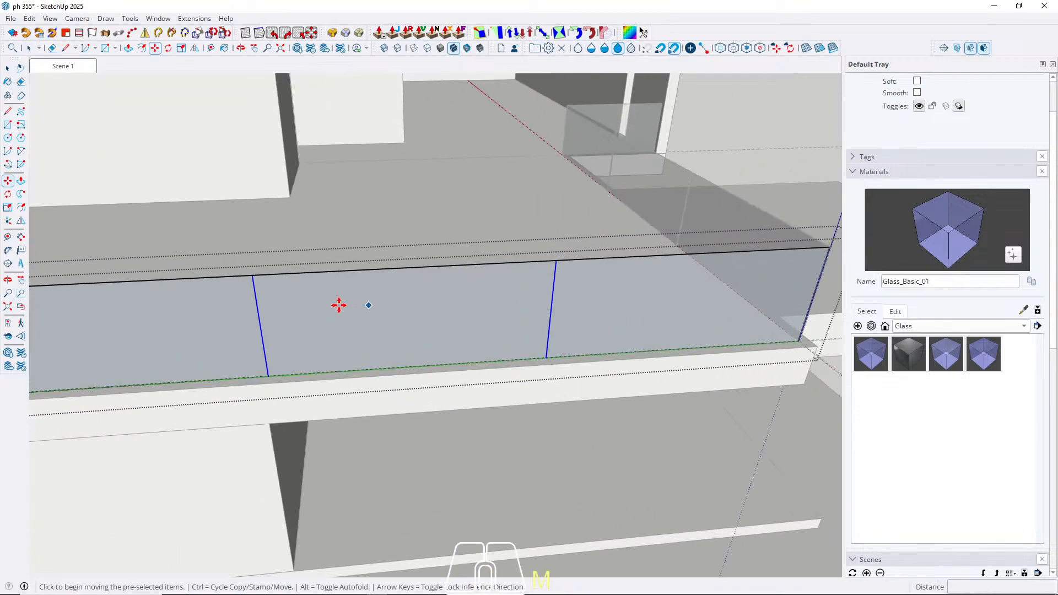
key("ctrl")
left_click(256, 304)
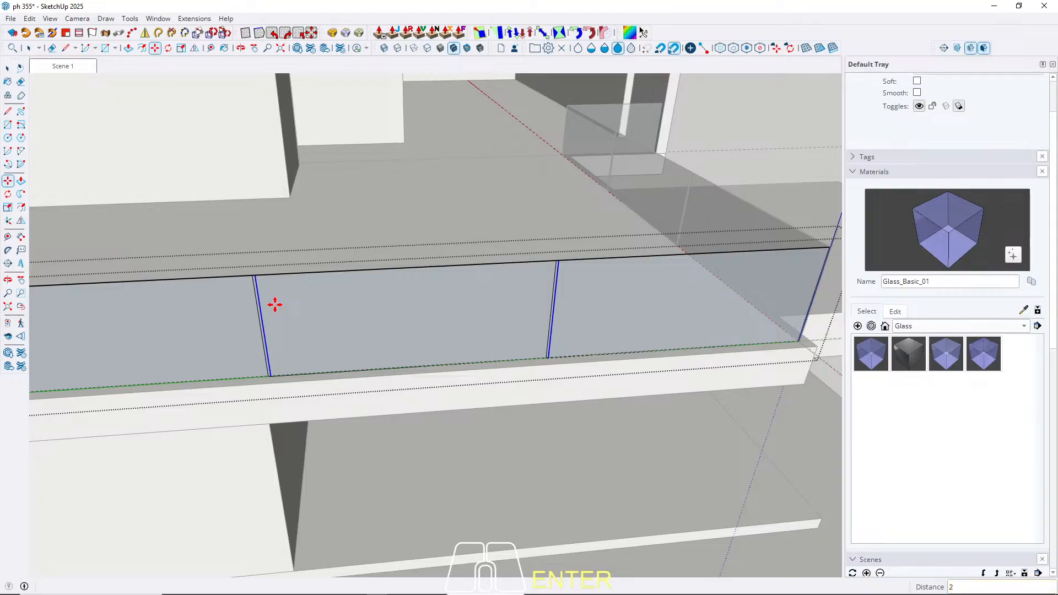
Step: Push two of the narrow strips between the front glass panels through the 1 cm railing thickness to open gaps
key("p")
scroll(272, 299, "up", 5)
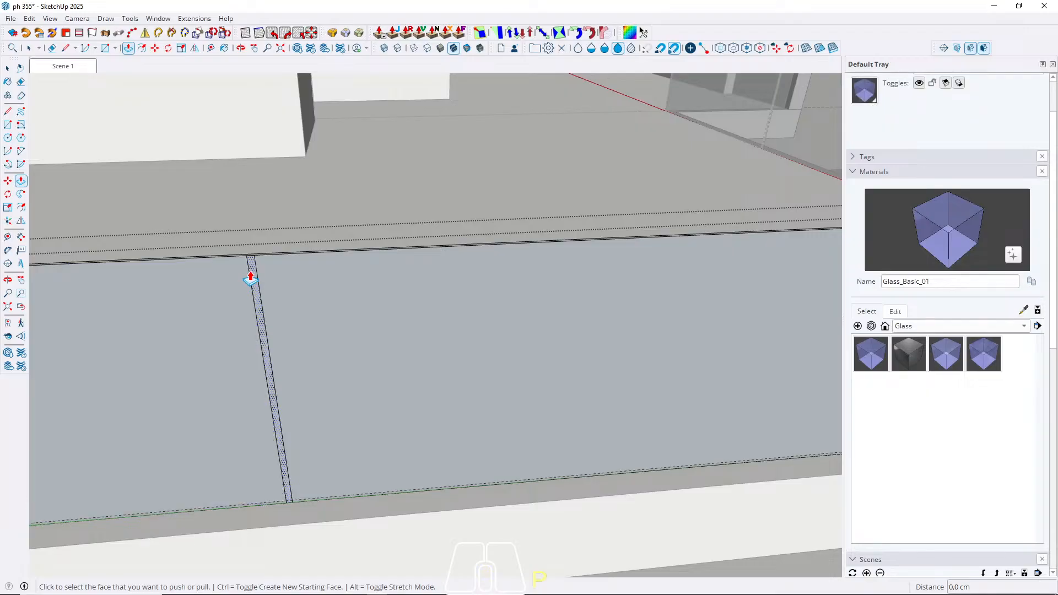
scroll(251, 269, "up", 3)
left_click(249, 267)
left_click(244, 253)
scroll(209, 354, "down", 2)
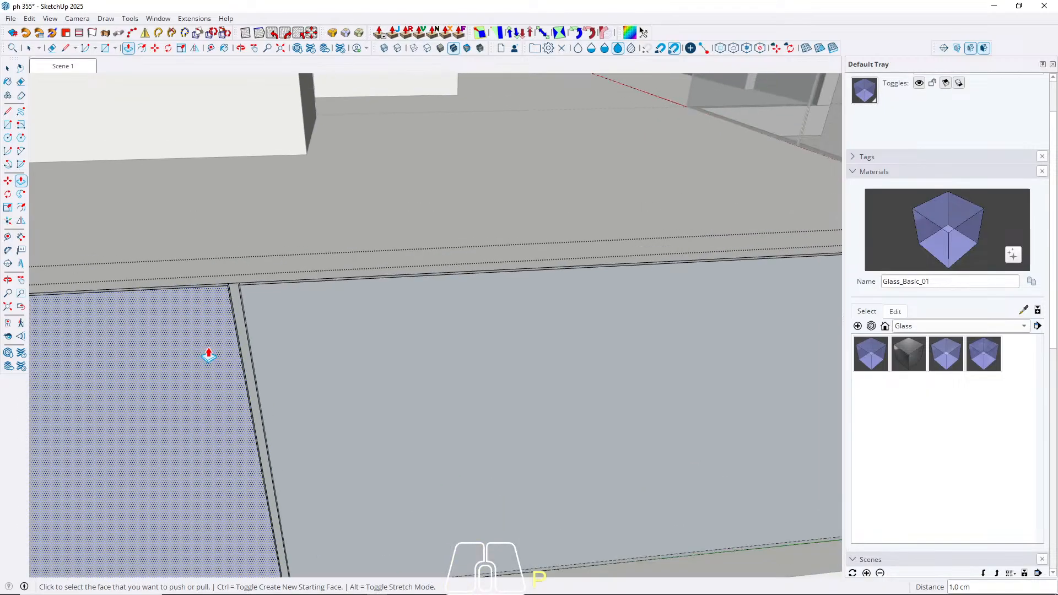
scroll(209, 354, "down", 4)
scroll(730, 279, "up", 5)
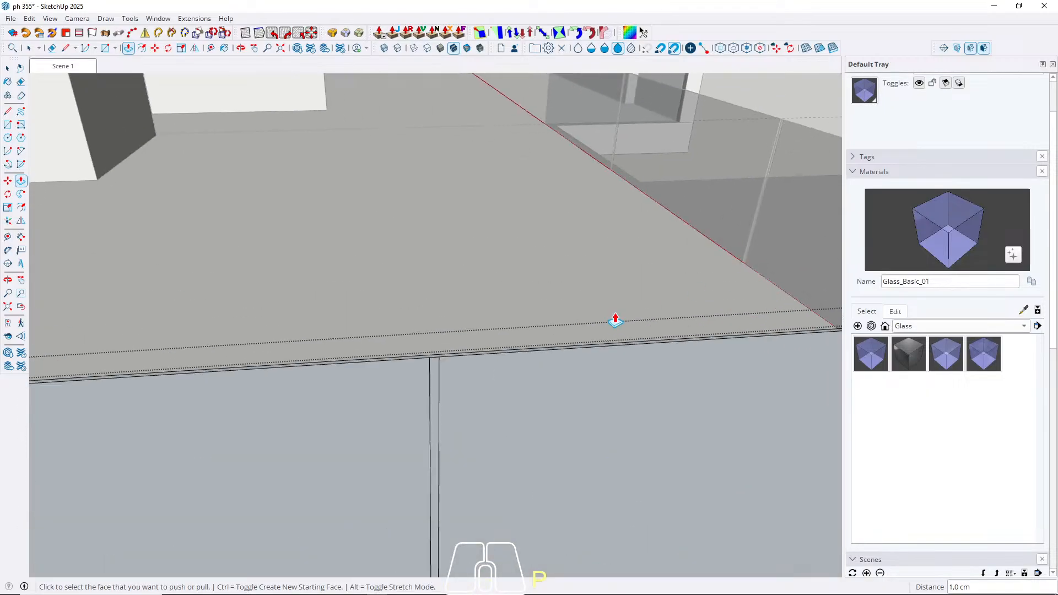
double_click(435, 372)
key("space")
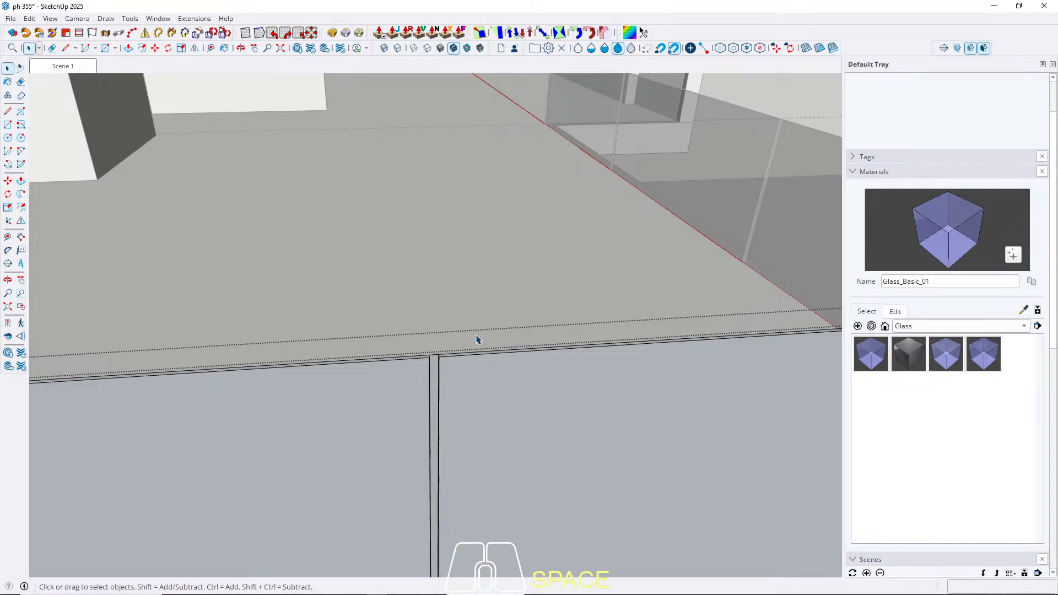
Step: Erase the leftover short edges bridging the top of the opened gaps in the front railing
scroll(472, 342, "down", 3)
scroll(468, 408, "up", 6)
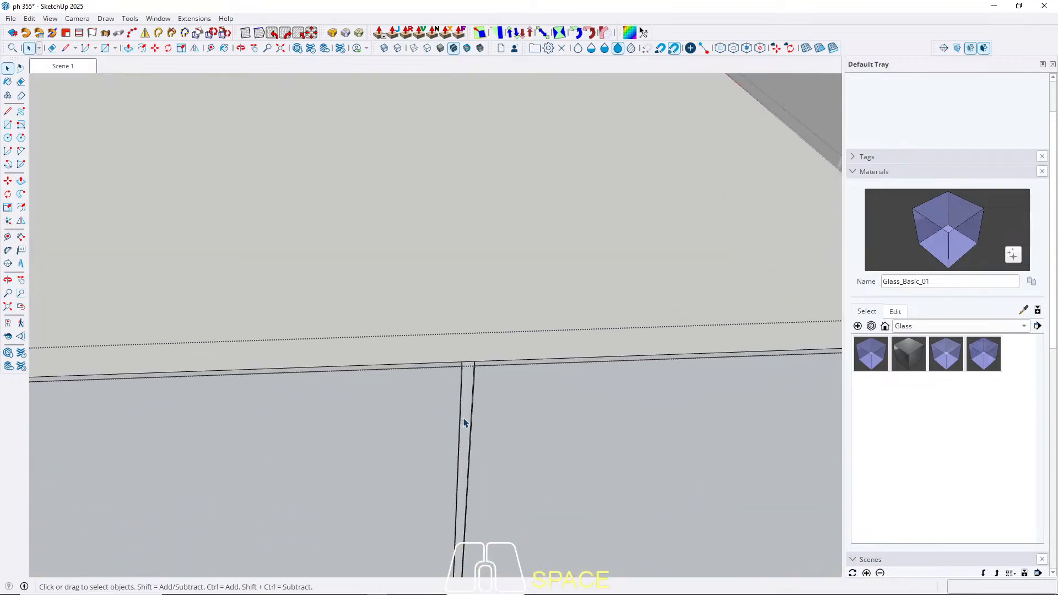
scroll(477, 364, "up", 2)
key("e")
left_click_drag(451, 359, 452, 375)
scroll(658, 354, "down", 8)
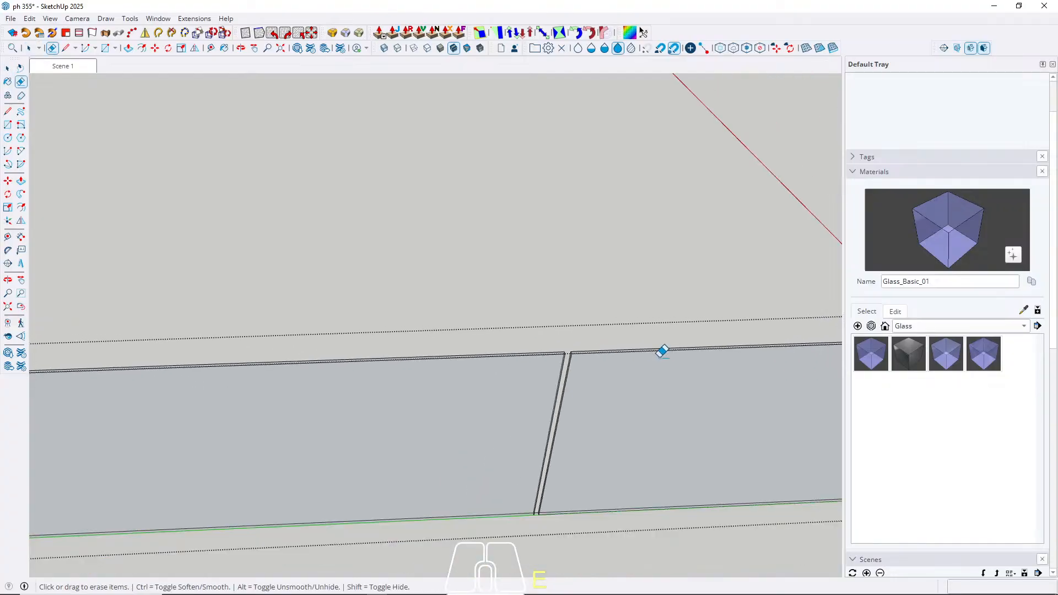
scroll(334, 384, "up", 3)
scroll(357, 333, "up", 5)
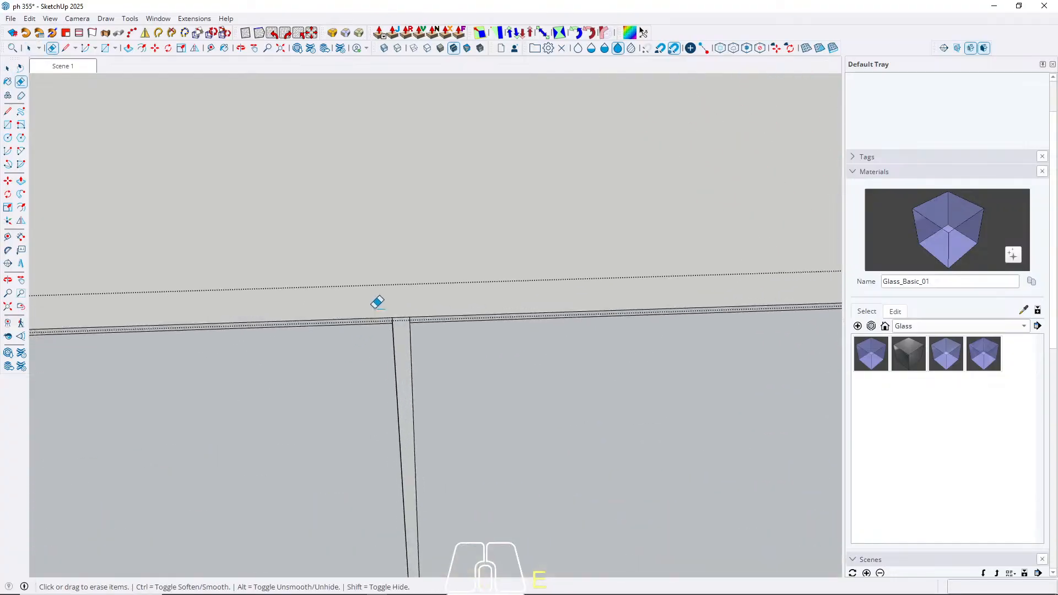
scroll(407, 306, "up", 5)
left_click_drag(392, 307, 387, 329)
scroll(443, 320, "down", 7)
scroll(597, 324, "down", 5)
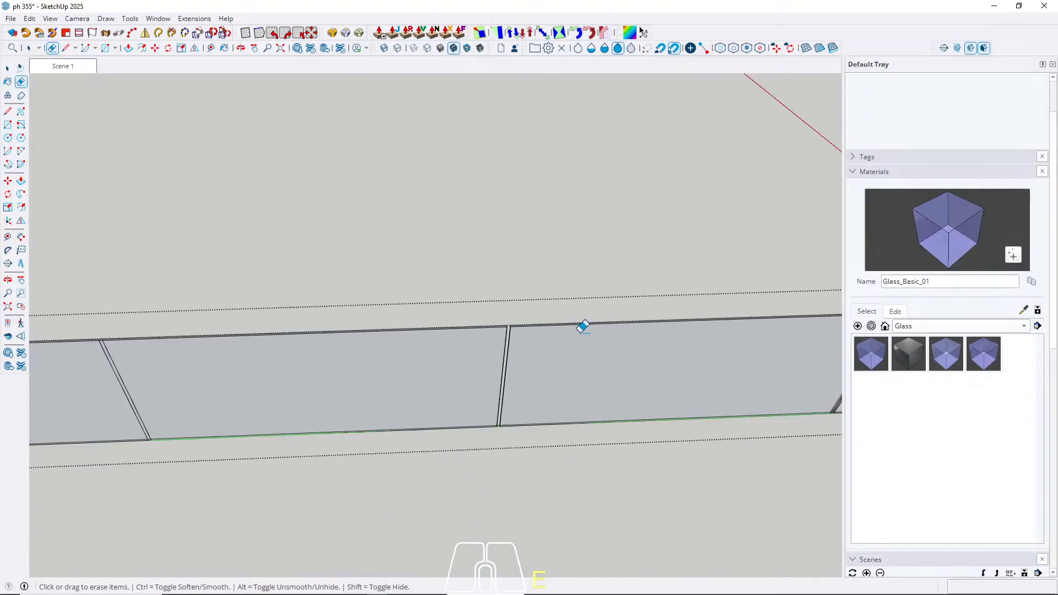
Step: Push the remaining strip of the front railing through its 1 cm thickness and close the railing group
scroll(337, 281, "up", 6)
scroll(435, 281, "up", 1)
key("b")
key("space")
key("p")
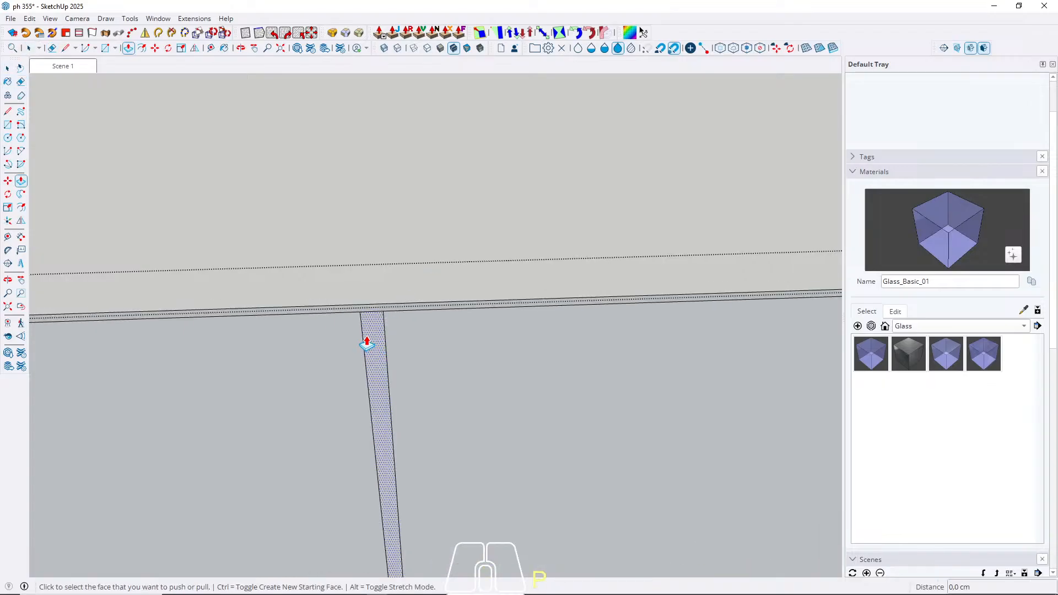
double_click(370, 338)
key("space")
key("e")
scroll(378, 288, "up", 3)
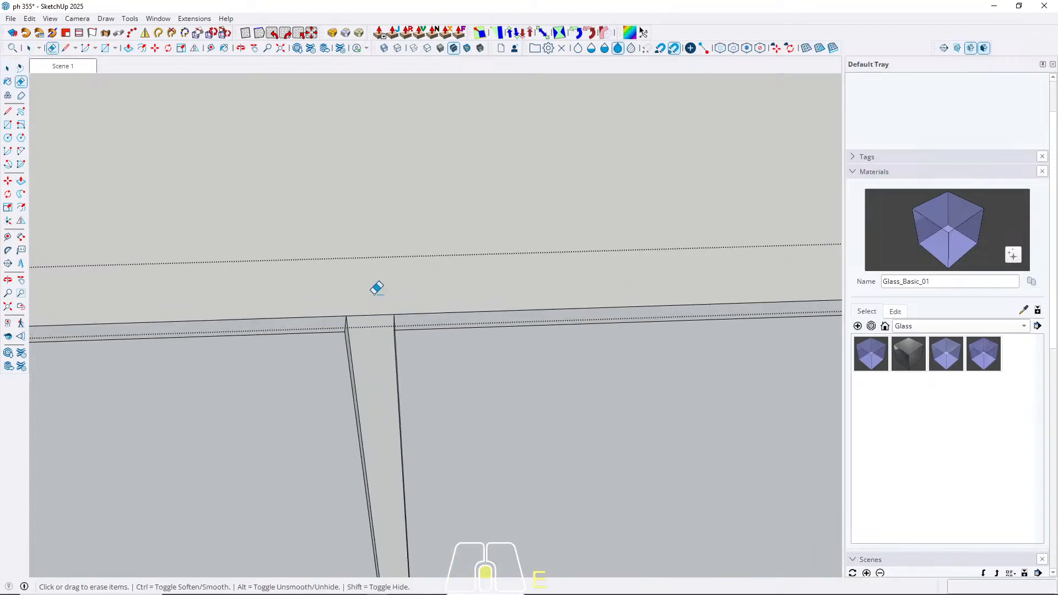
scroll(420, 204, "down", 3)
scroll(420, 203, "down", 3)
scroll(430, 367, "up", 3)
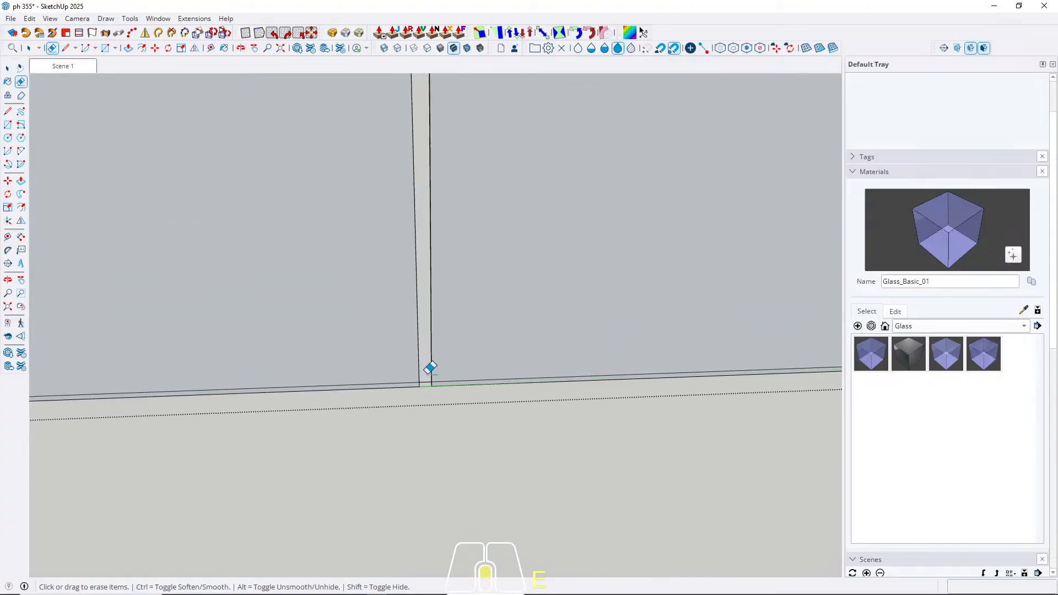
key("Escape")
scroll(333, 495, "down", 10)
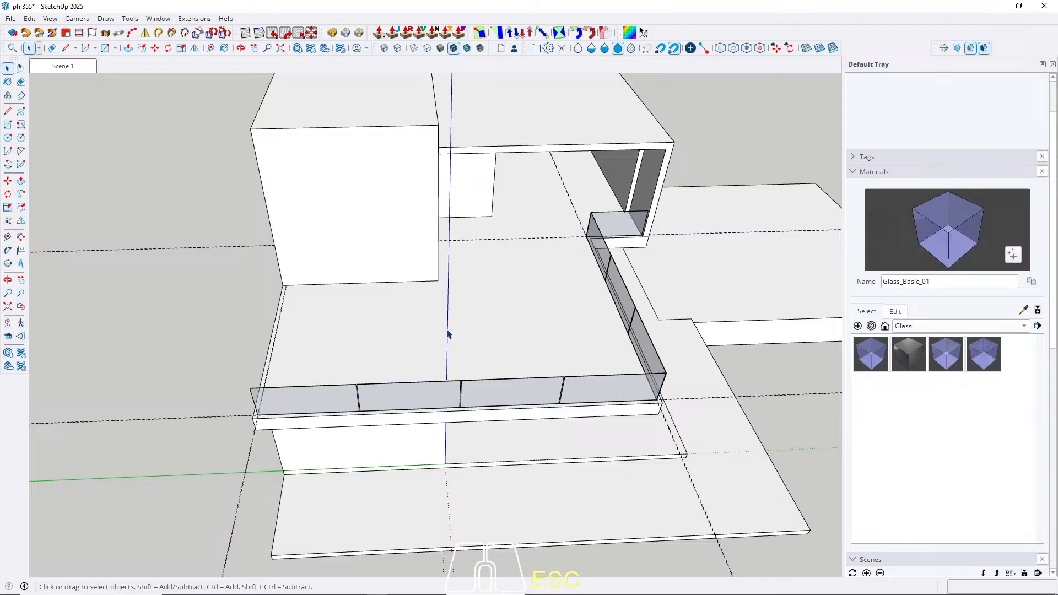
Step: Draw a thin rectangle between the guides along the open side terrace edge, from the house wall to the front railing's corner
scroll(400, 362, "down", 3)
middle_click_drag(427, 359, 600, 382)
scroll(391, 407, "up", 8)
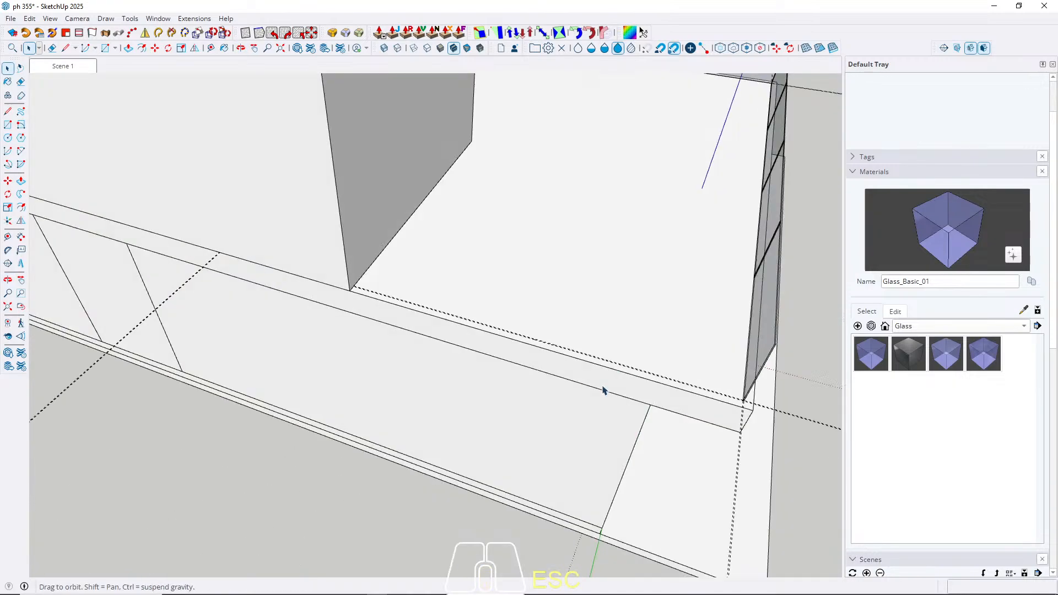
scroll(378, 301, "up", 5)
middle_click_drag(317, 300, 210, 350)
scroll(209, 349, "down", 4)
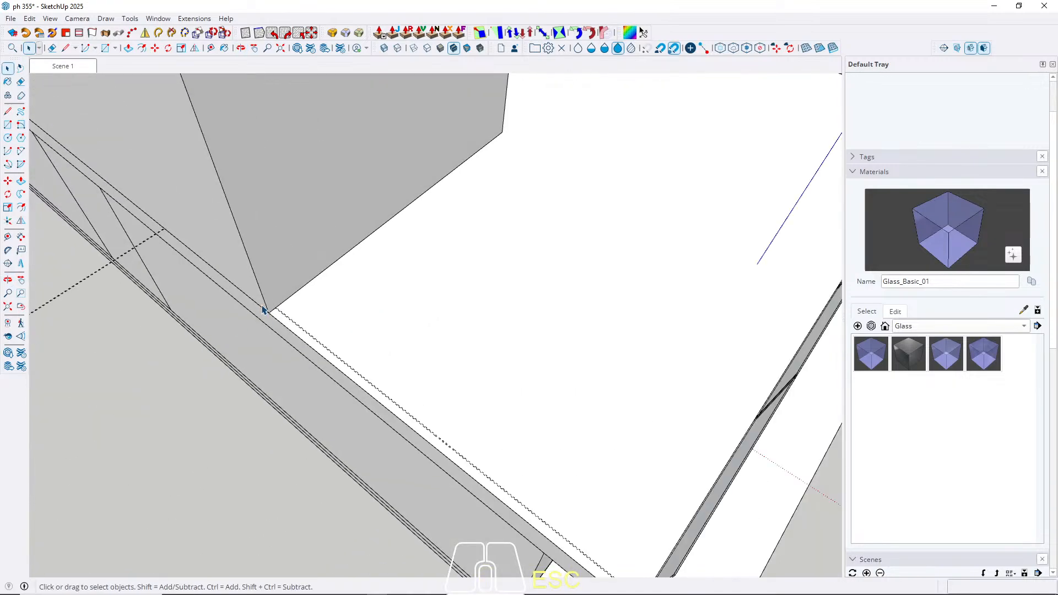
middle_click_drag(314, 342, 339, 425)
key("r")
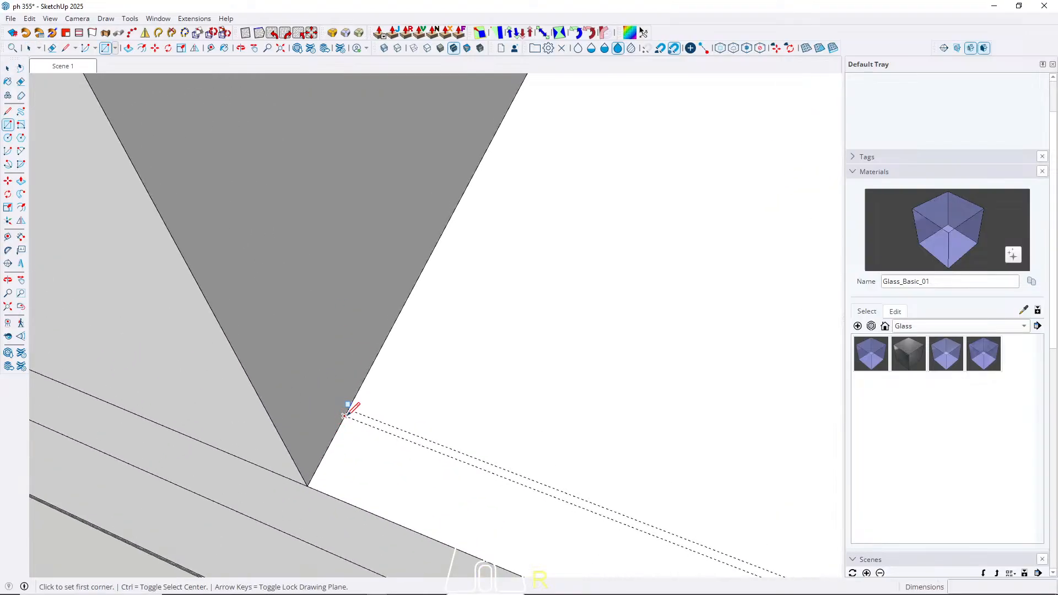
left_click(344, 414)
scroll(344, 414, "down", 6)
middle_click_drag(283, 364, 499, 347)
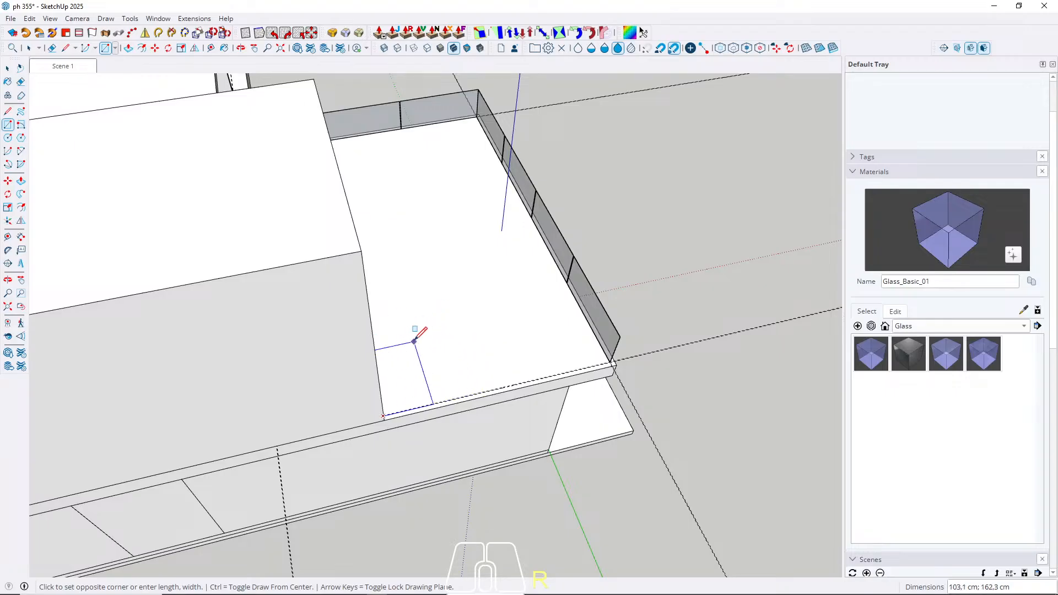
scroll(479, 353, "up", 1)
scroll(538, 358, "up", 3)
scroll(719, 347, "up", 5)
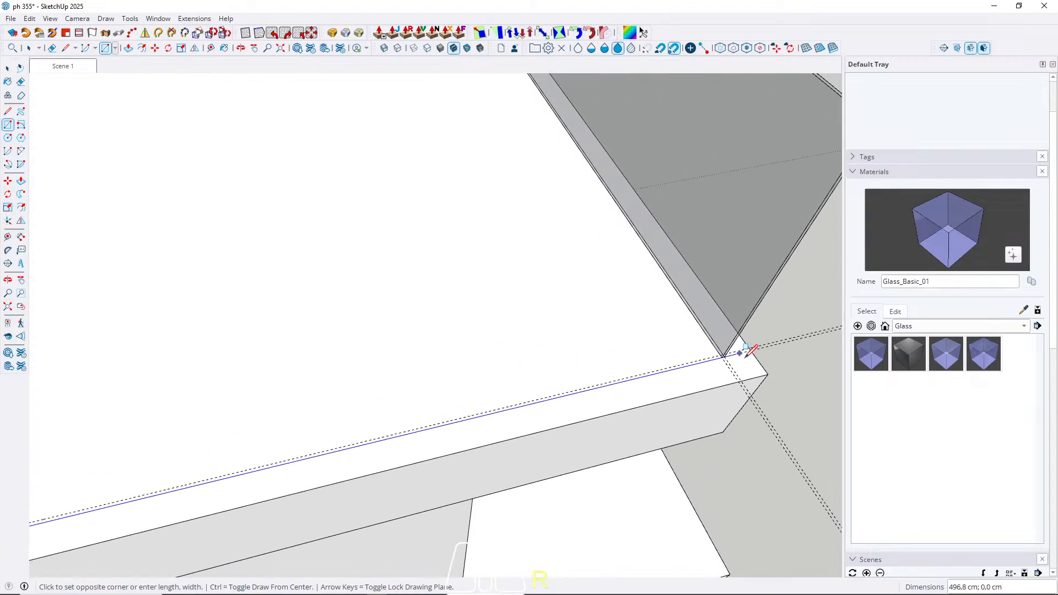
left_click(706, 341)
key("space")
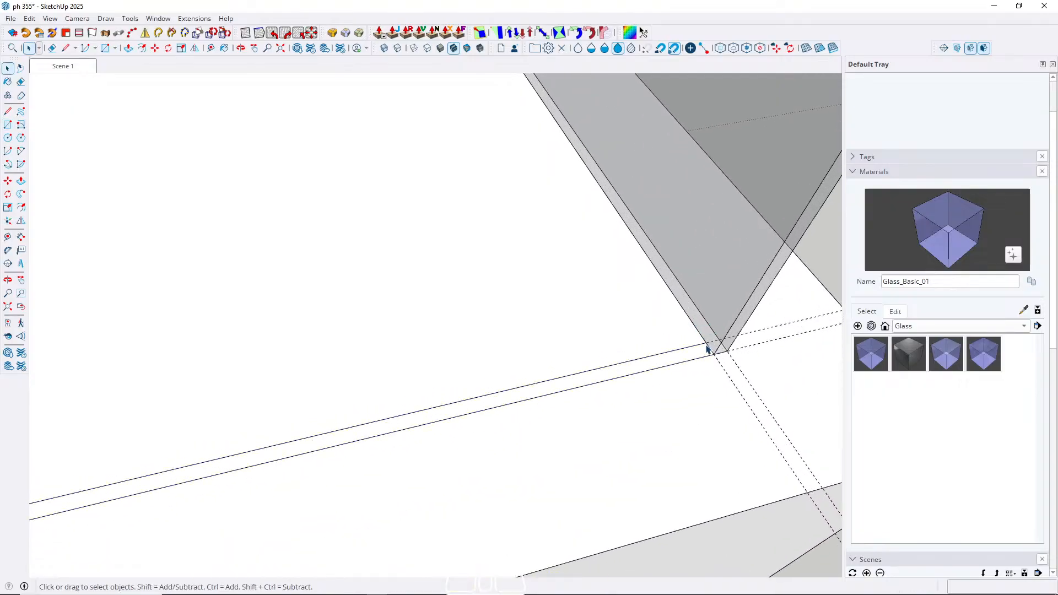
Step: Extrude the thin rectangle upward to the height of the existing front railing
key("p")
left_click(678, 361)
scroll(378, 408, "down", 5)
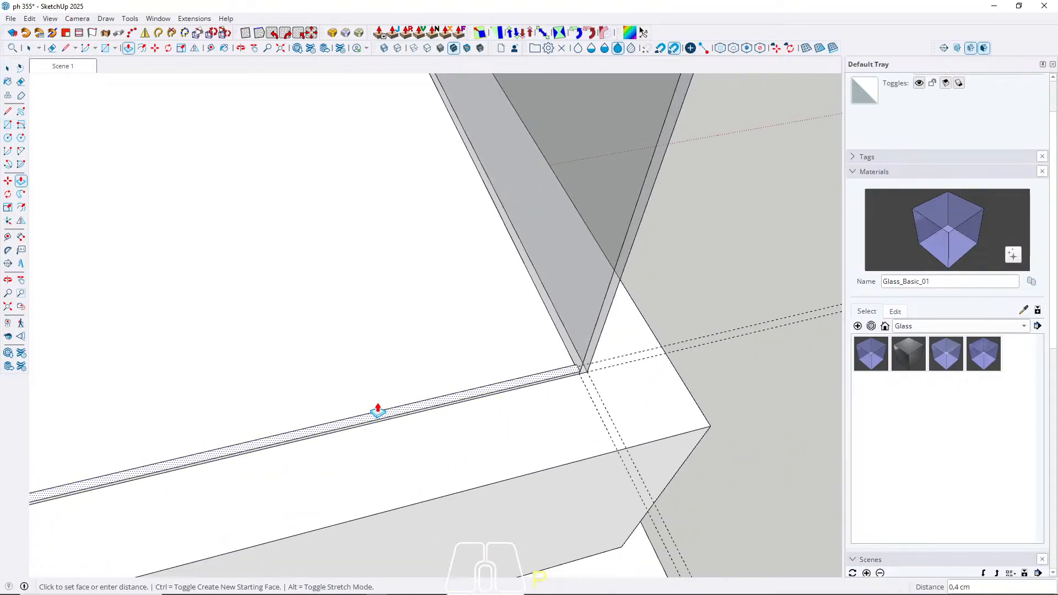
middle_click_drag(530, 237, 300, 485)
scroll(361, 336, "down", 4)
left_click(355, 358)
Step: Select all of the new side railing's geometry and make it a group
key("space")
left_click(297, 422)
right_click(298, 423)
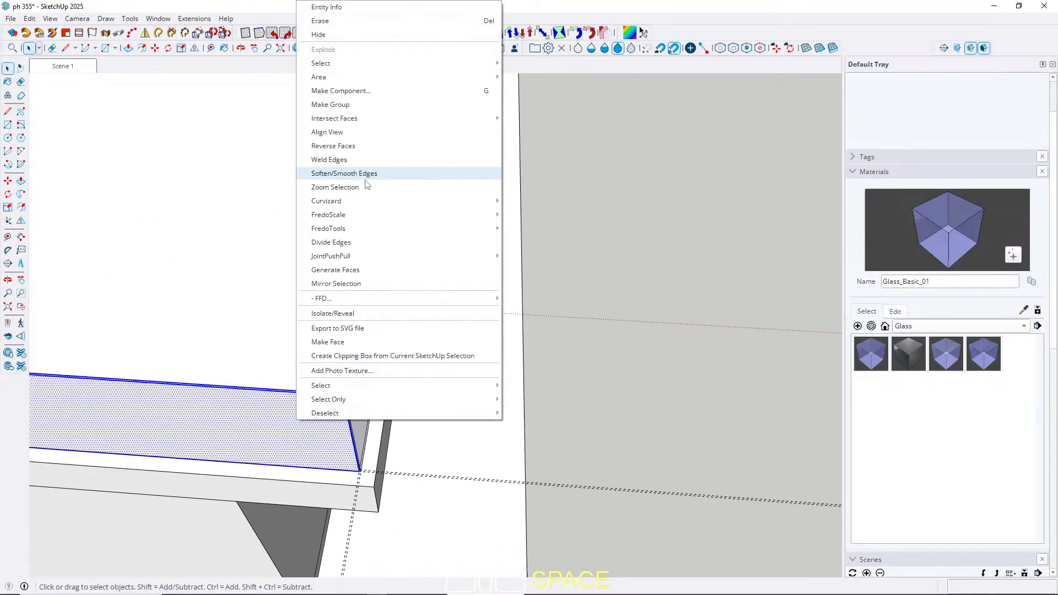
left_click(346, 108)
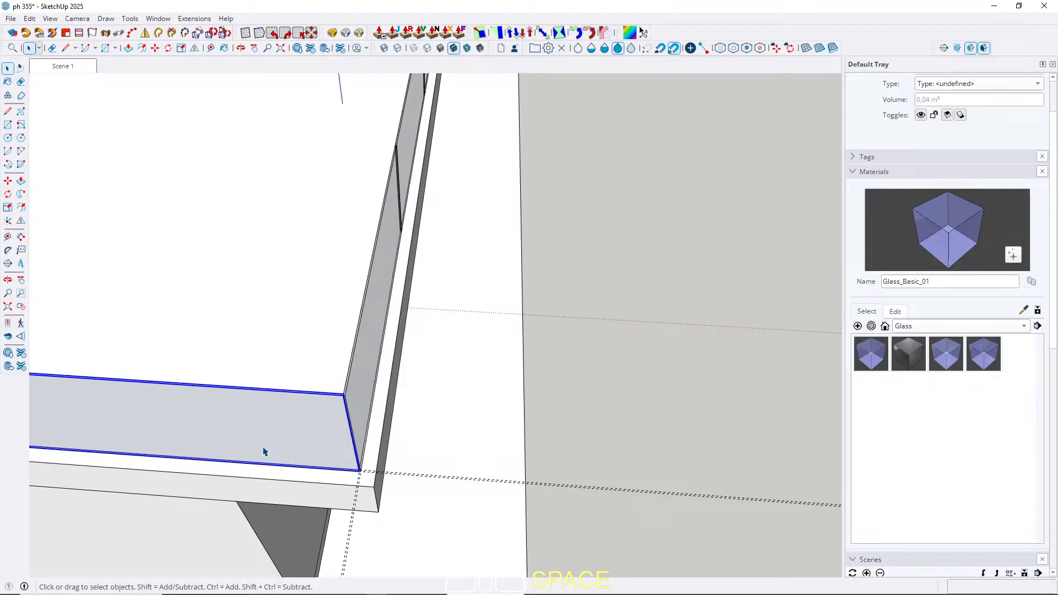
Step: Inside the new side railing's group, copy its outer vertical edge along the red axis to the wall end and divide the span into three
double_click(262, 448)
scroll(576, 334, "down", 5)
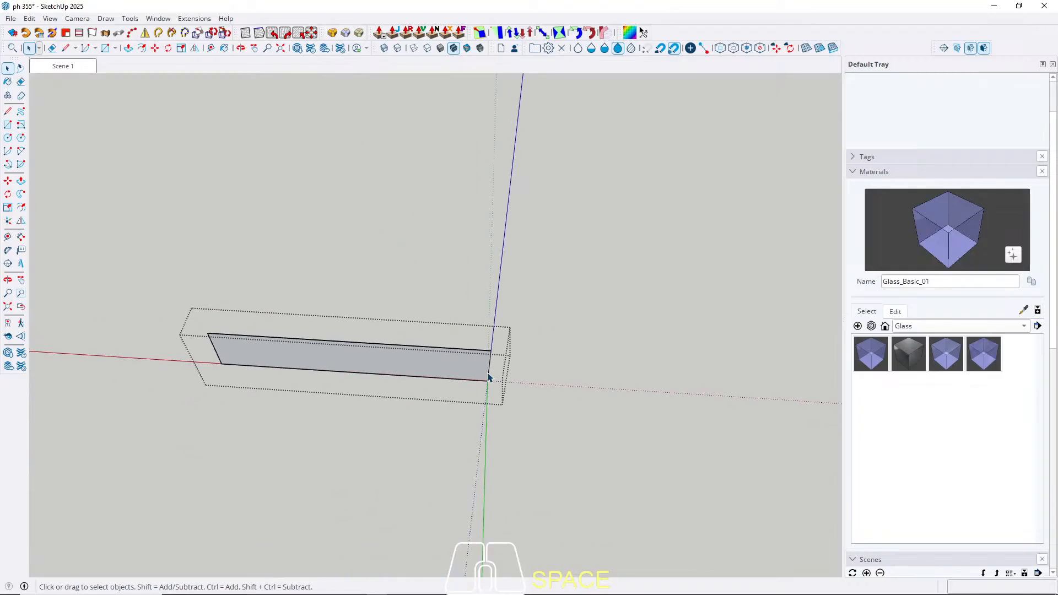
middle_click_drag(482, 379, 455, 220)
scroll(505, 288, "up", 5)
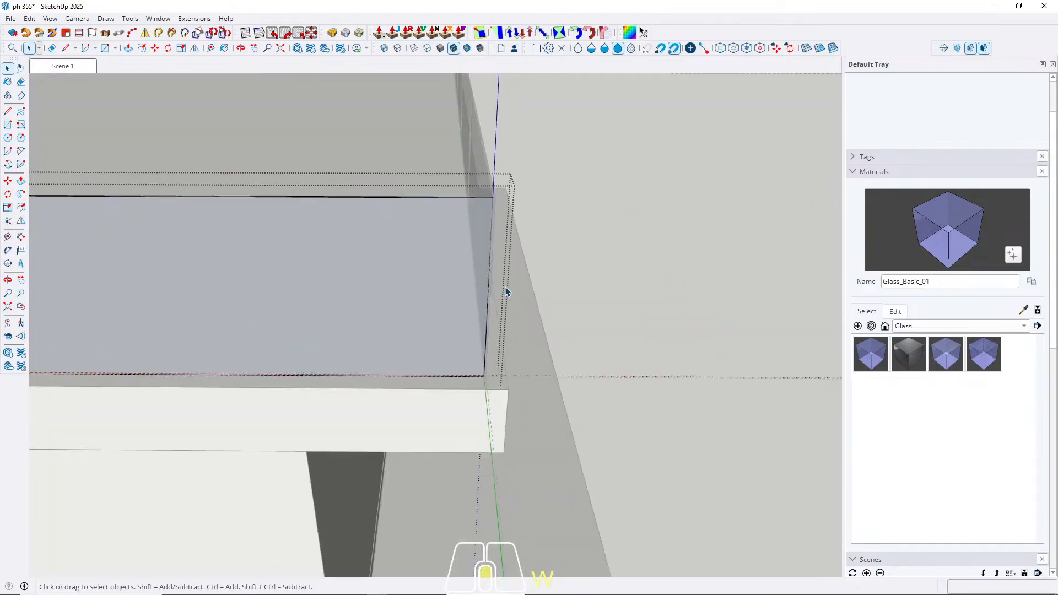
left_click(446, 293)
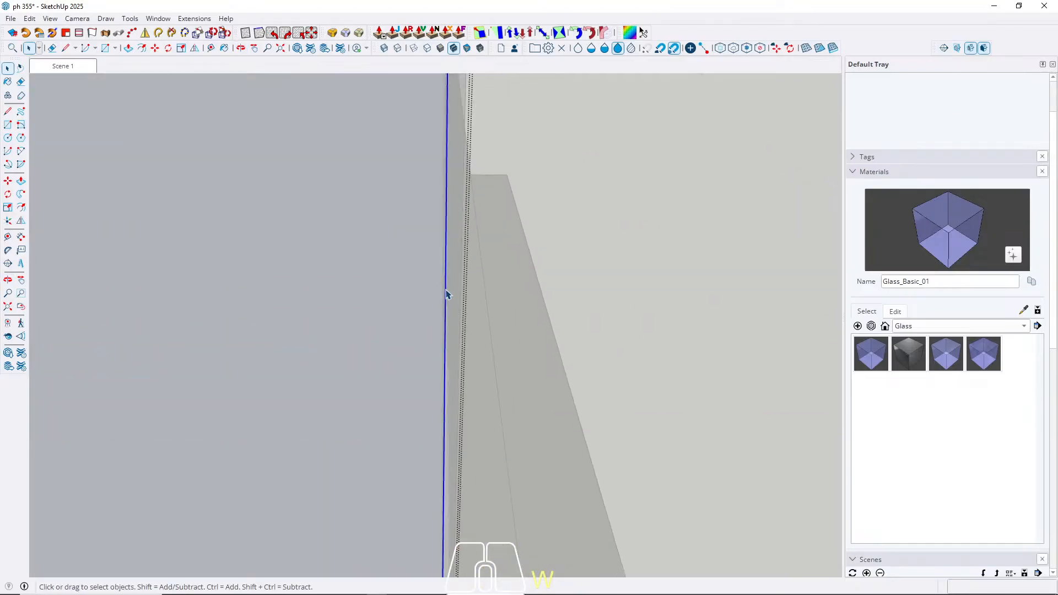
key("m")
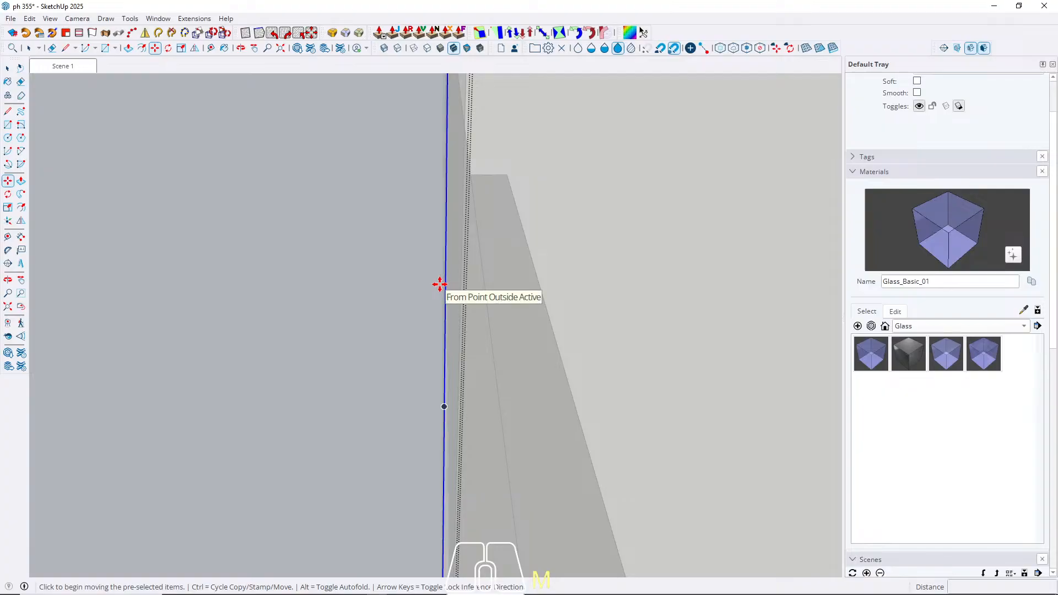
left_click(444, 286)
key("ctrl")
scroll(551, 292, "down", 5)
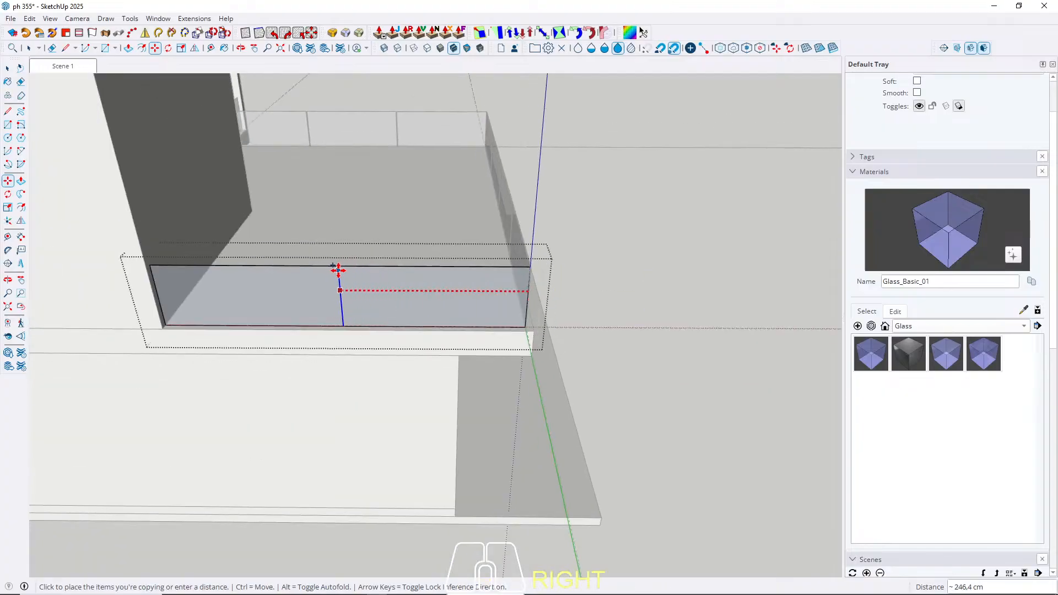
scroll(147, 270, "up", 5)
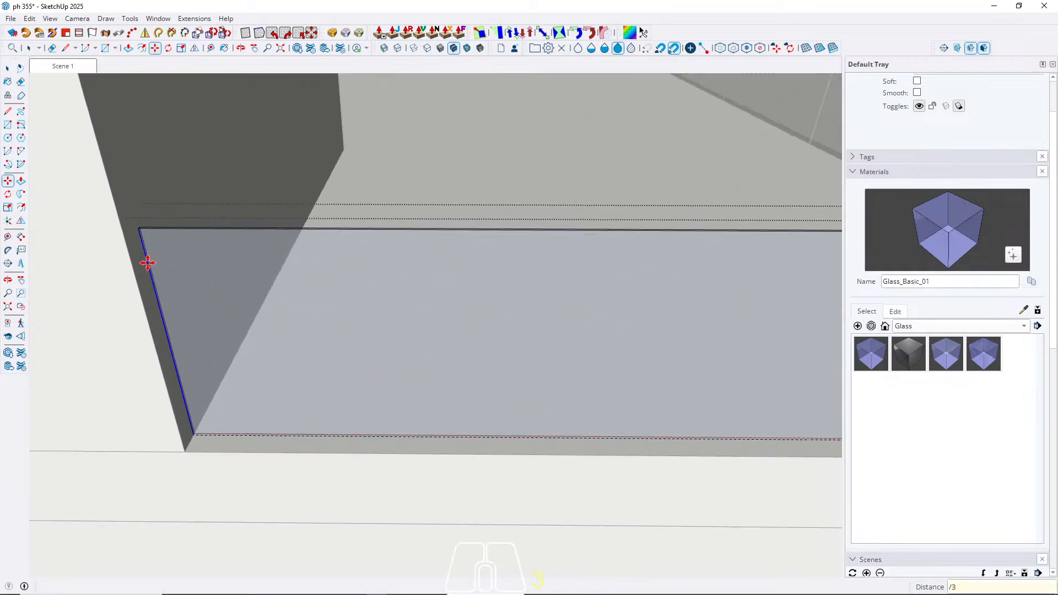
Step: Examine the three-panel division of the side railing from inside the terrace
key("space")
scroll(148, 265, "down", 6)
middle_click_drag(237, 251, 273, 312)
middle_click_drag(407, 264, 129, 286)
middle_click_drag(435, 238, 589, 313)
scroll(187, 278, "up", 10)
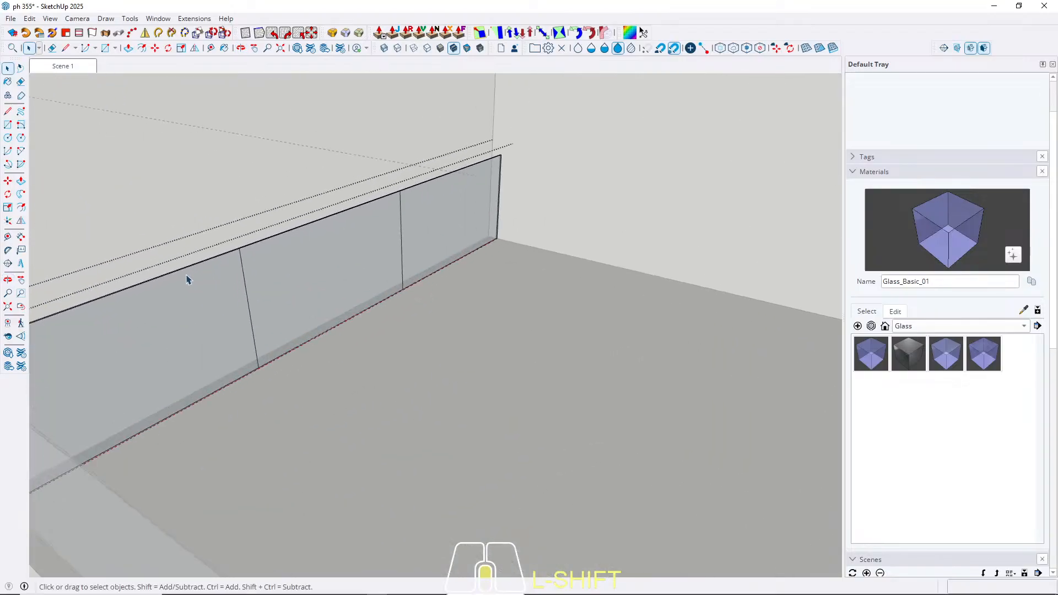
mouse_move(201, 283)
middle_mouse_down()
mouse_move(234, 288)
mouse_move(674, 204)
mouse_move(208, 297)
middle_mouse_up()
scroll(274, 289, "down", 4)
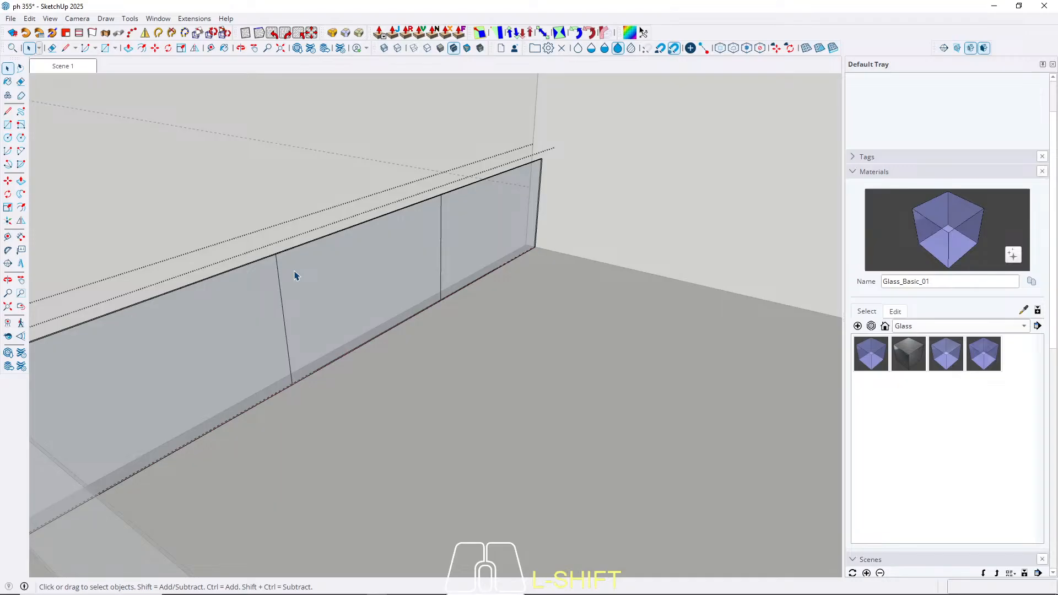
scroll(440, 286, "down", 4)
Step: Copy the side railing's two inner dividing edges a short distance along the railing to outline narrow strips between the panels
middle_click_drag(357, 304, 703, 297)
middle_click_drag(394, 342, 411, 421)
scroll(401, 323, "up", 5)
scroll(400, 317, "up", 2)
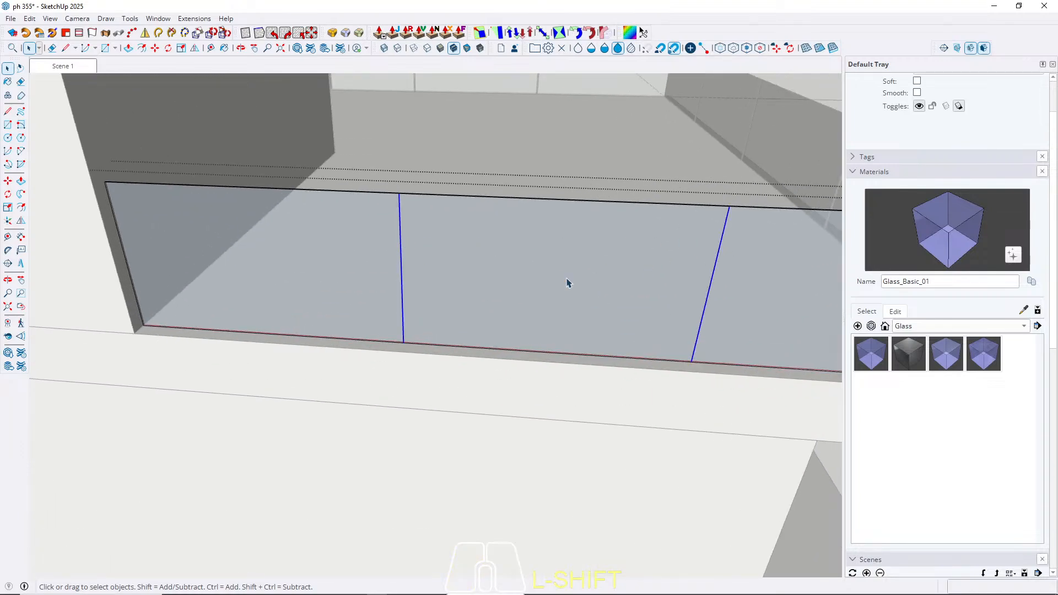
key("m")
left_click(400, 259)
key("ctrl")
key("Return")
Step: Push the narrow strip between the wall-side and middle panels through the side railing's thickness to open a gap
key("p")
scroll(411, 250, "up", 5)
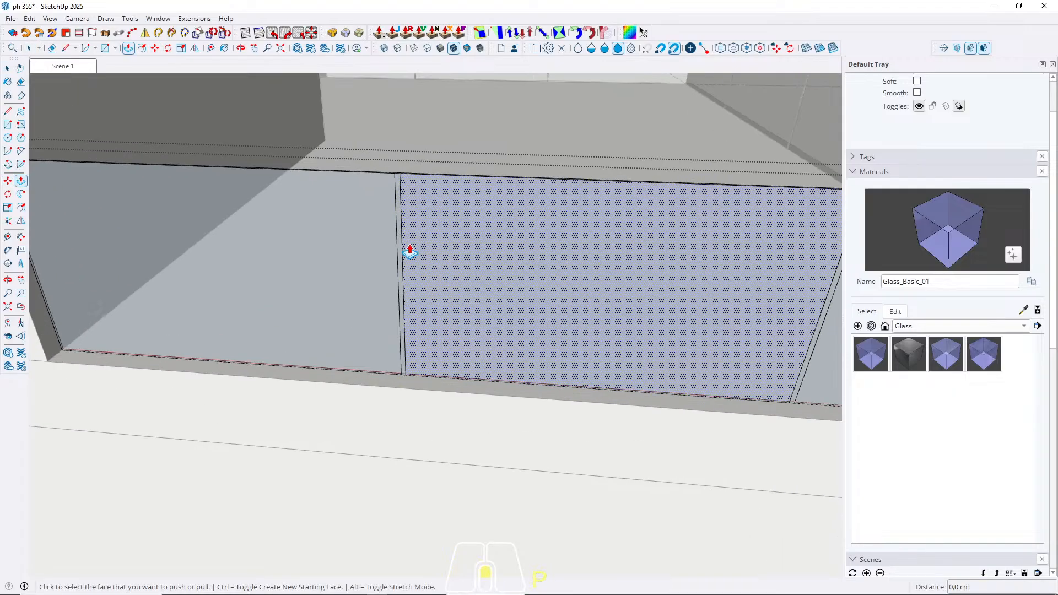
left_click(397, 241)
left_click(377, 215)
scroll(279, 291, "down", 5)
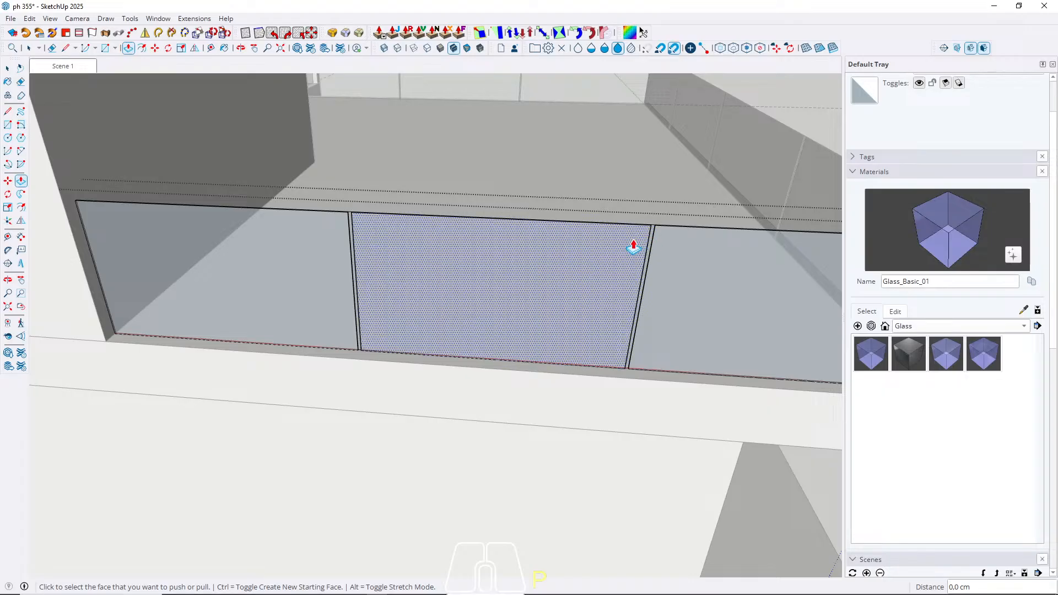
Step: Erase the leftover edges across the top and bottom of one gap between the side railing's glass panels
scroll(432, 324, "down", 3)
middle_click_drag(425, 330, 368, 321)
key("space")
scroll(369, 322, "down", 4)
scroll(364, 324, "up", 8)
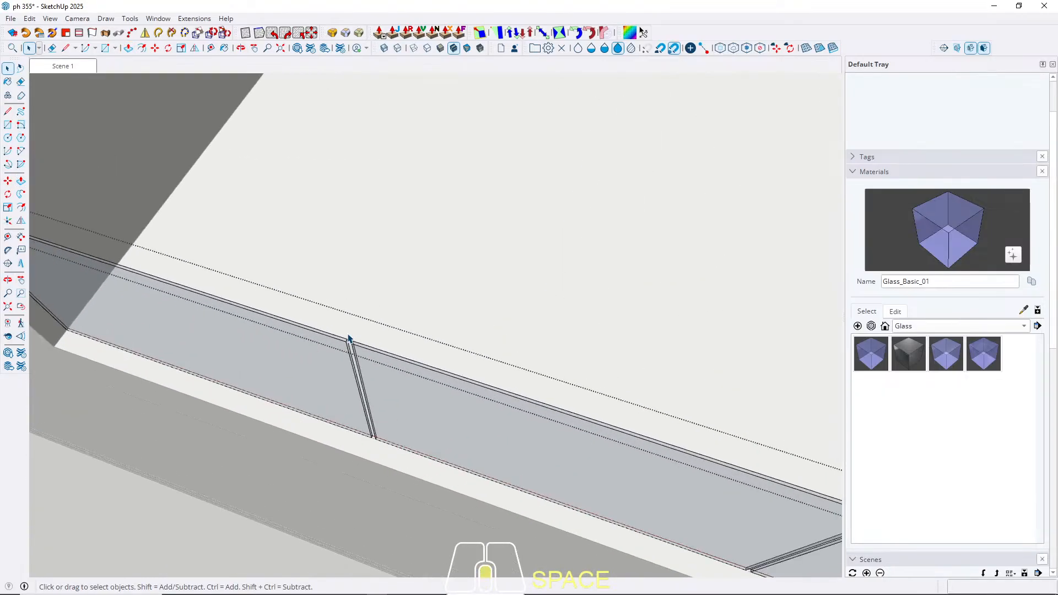
key("w")
scroll(348, 337, "up", 5)
key("e")
left_click_drag(372, 322, 359, 339)
scroll(381, 315, "down", 2)
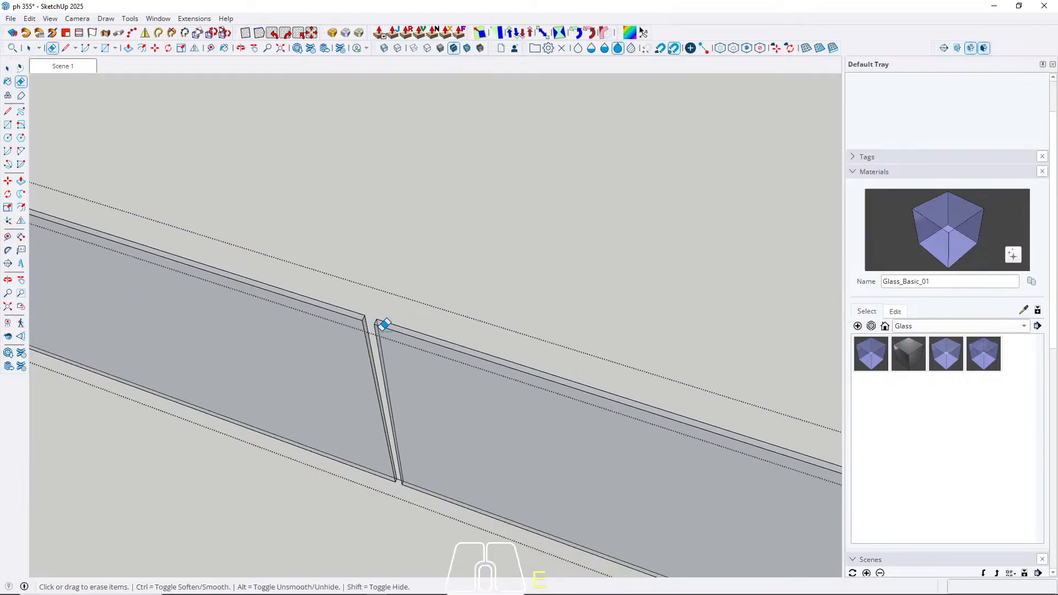
scroll(385, 426, "up", 3)
scroll(404, 512, "up", 5)
left_click_drag(423, 472, 423, 490)
scroll(319, 461, "down", 10)
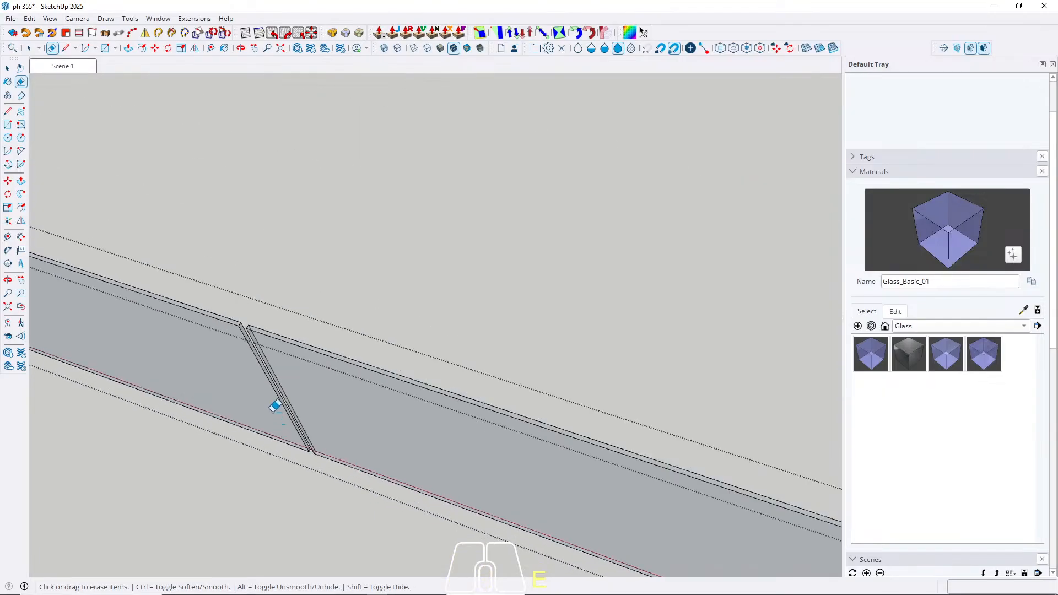
Step: Erase the leftover edges bridging the side railing's other panel gap at top and bottom, and close the railing group
scroll(474, 435, "up", 6)
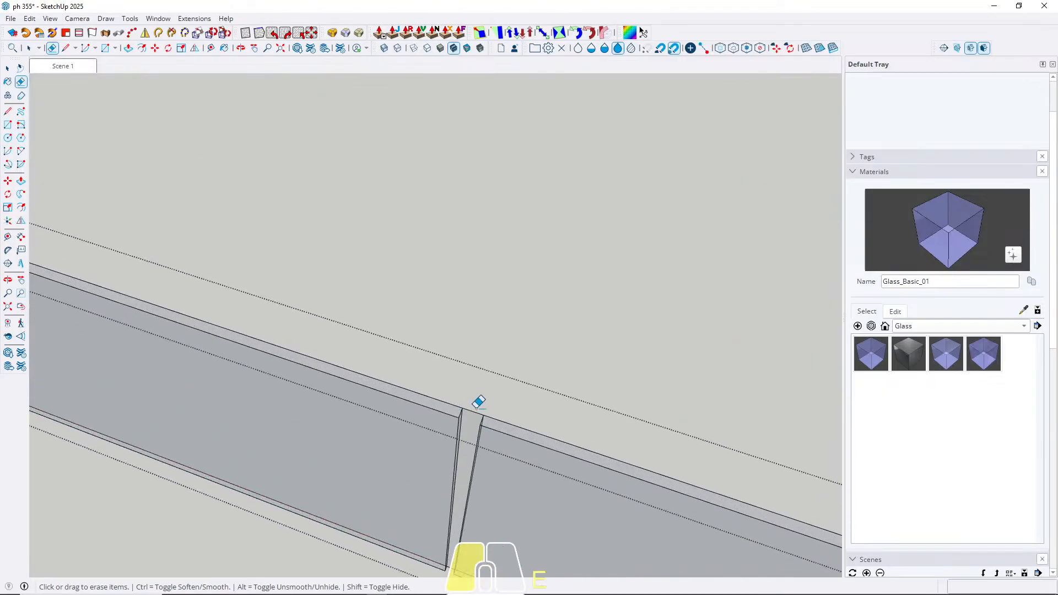
scroll(488, 361, "down", 2)
scroll(503, 365, "up", 7)
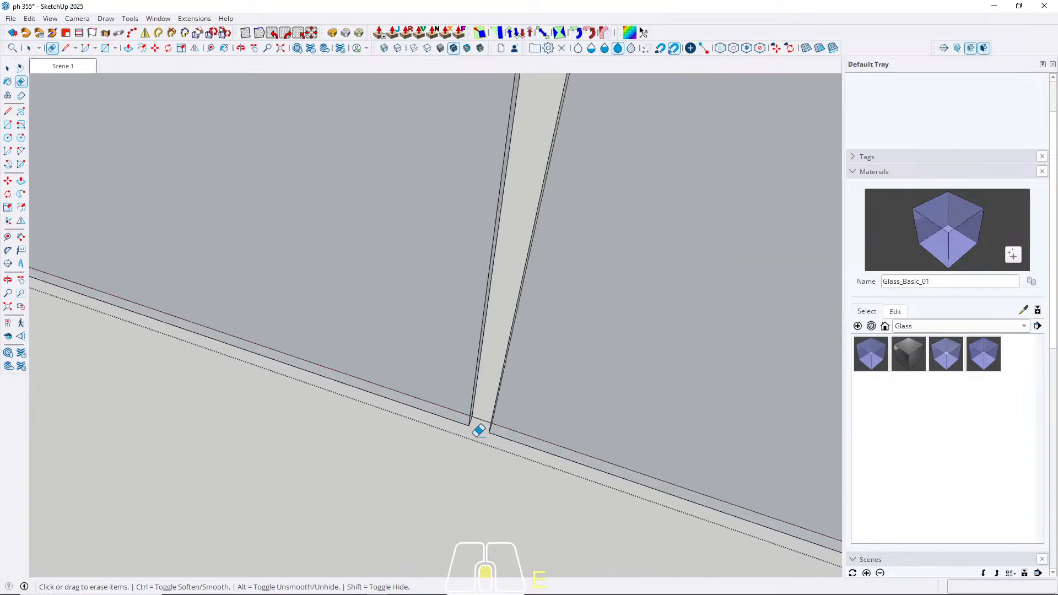
mouse_move(485, 391)
left_mouse_down()
mouse_move(467, 449)
mouse_move(480, 413)
left_mouse_up()
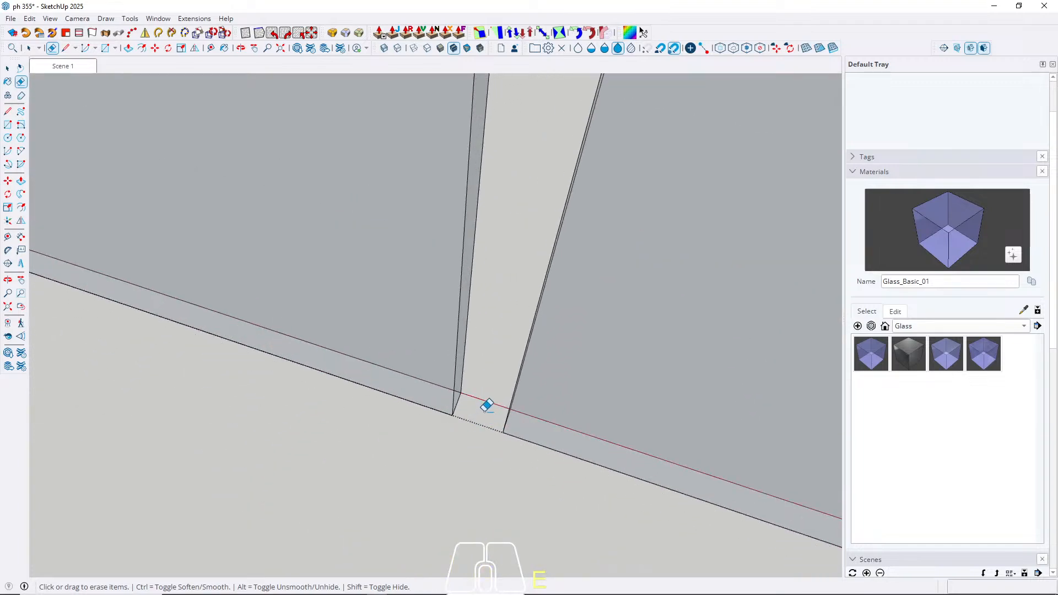
mouse_move(505, 370)
left_mouse_down()
mouse_move(484, 435)
mouse_move(457, 431)
left_mouse_up()
scroll(422, 409, "down", 6)
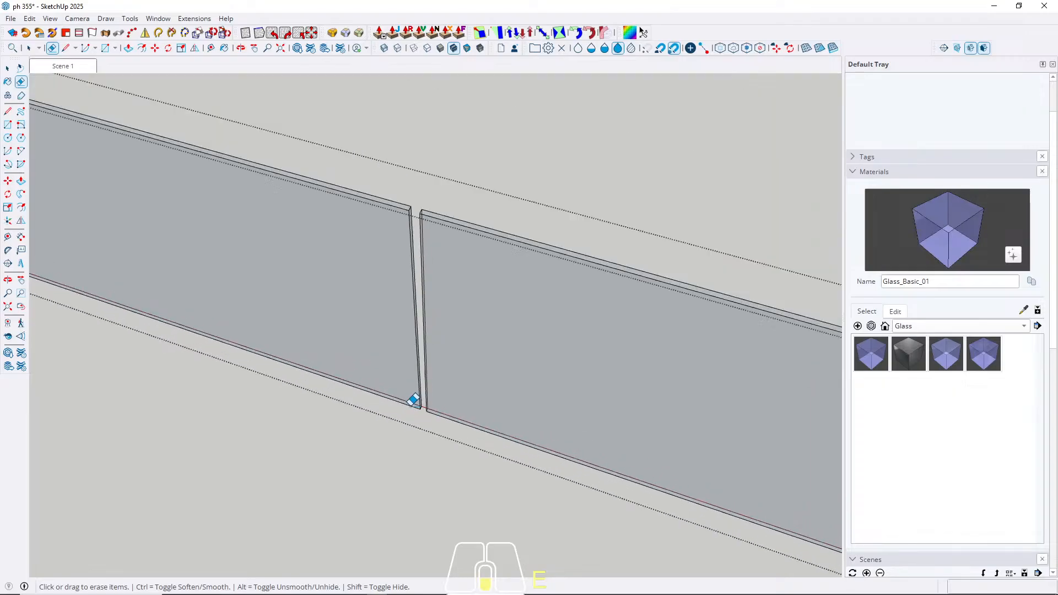
scroll(234, 356, "down", 3)
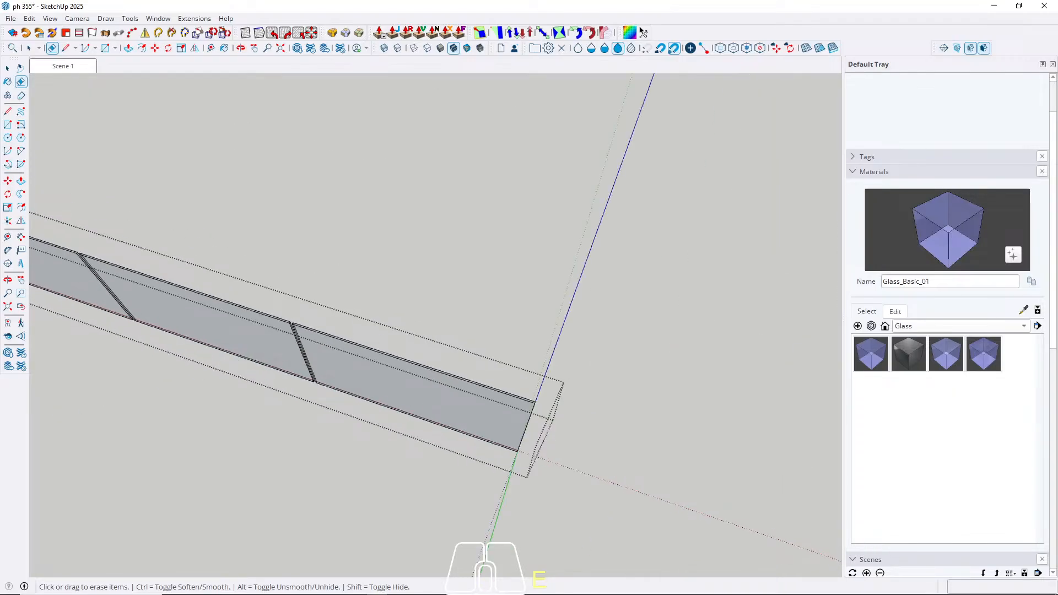
scroll(362, 329, "down", 5)
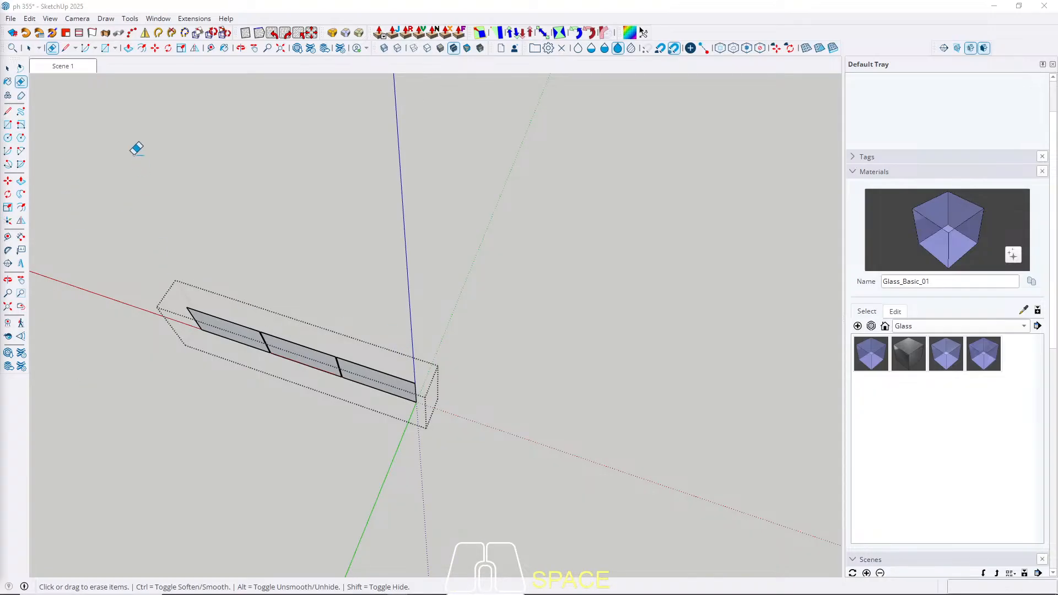
key("space")
left_click(492, 359)
Step: Draw a vertical rectangle filling the ground-floor opening under the terrace, between the long front wall and the projecting block
scroll(500, 389, "down", 3)
middle_click_drag(502, 403, 369, 253)
middle_click_drag(595, 247, 368, 160)
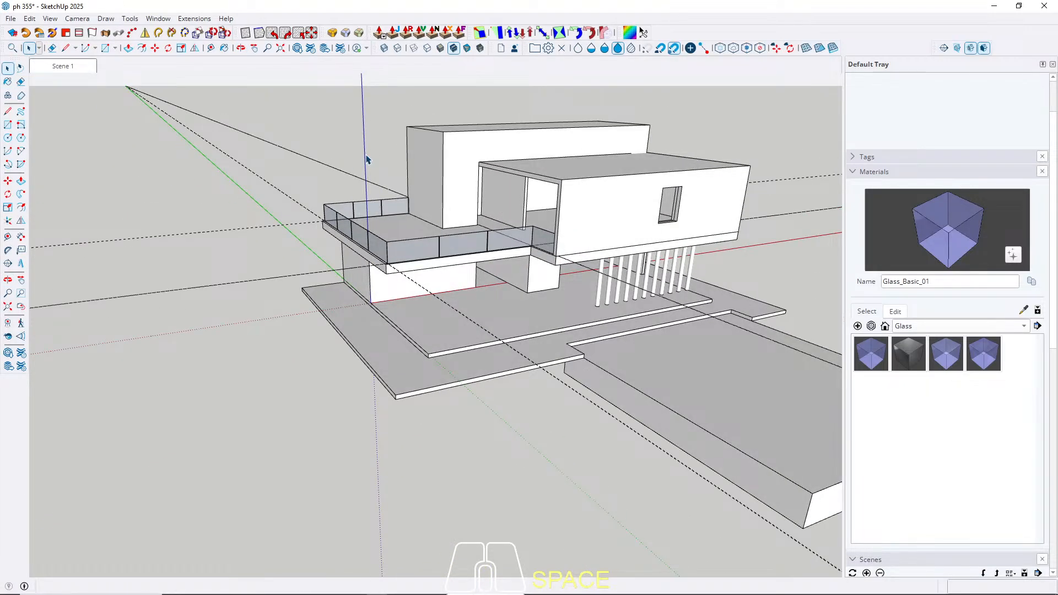
scroll(490, 276, "up", 8)
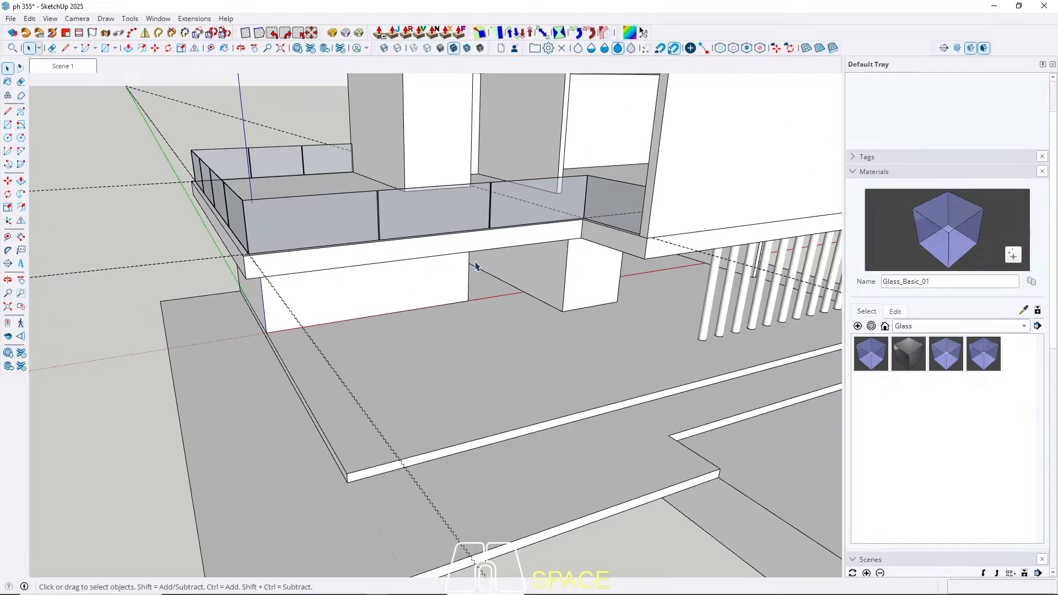
middle_click_drag(543, 327, 413, 177)
key("r")
left_click(321, 138)
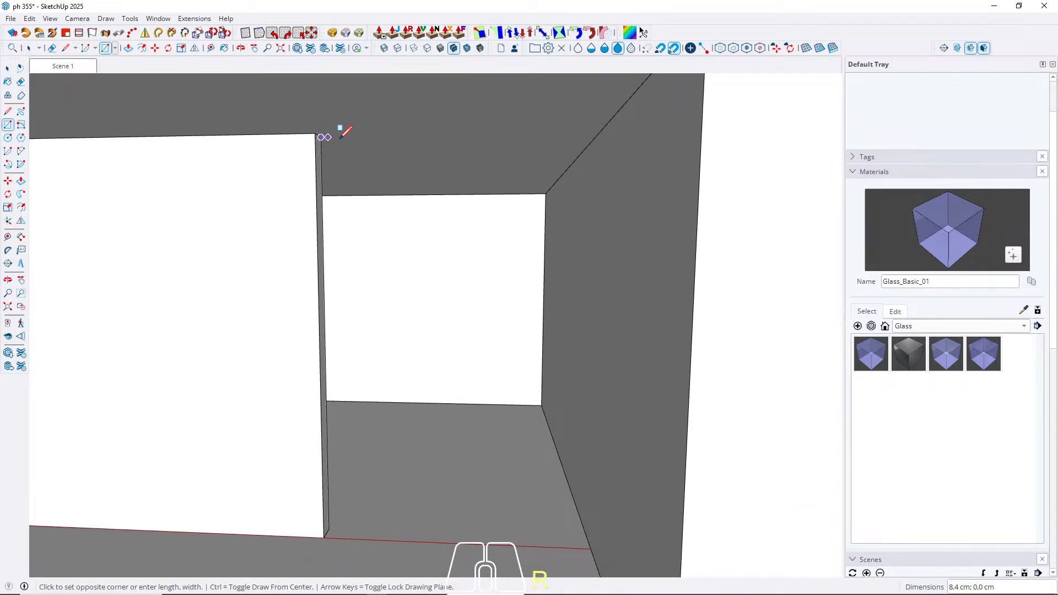
scroll(402, 142, "down", 2)
middle_click_drag(433, 336, 514, 349)
key("Left")
key("space")
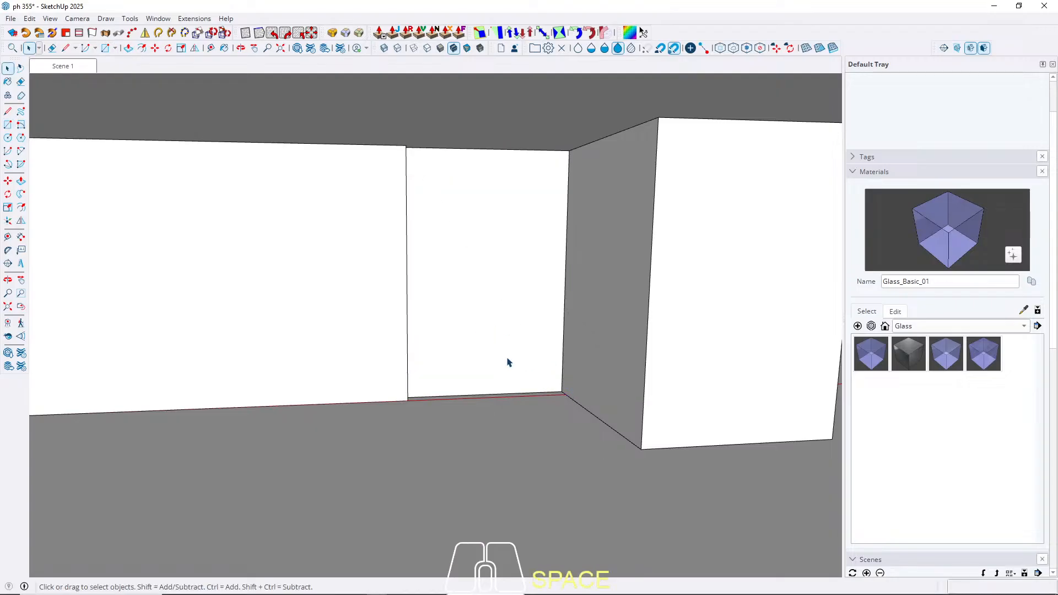
Step: Thicken the rectangle beside the projecting block with Push/Pull and make the resulting panel a group
middle_click_drag(507, 360, 524, 406)
key("p")
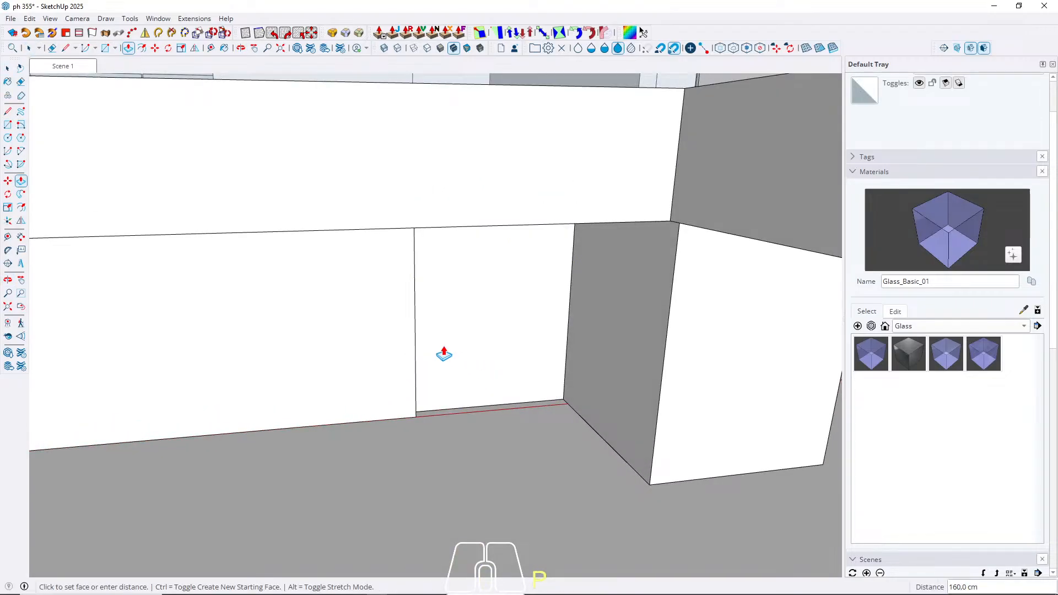
key("space")
left_click(474, 342)
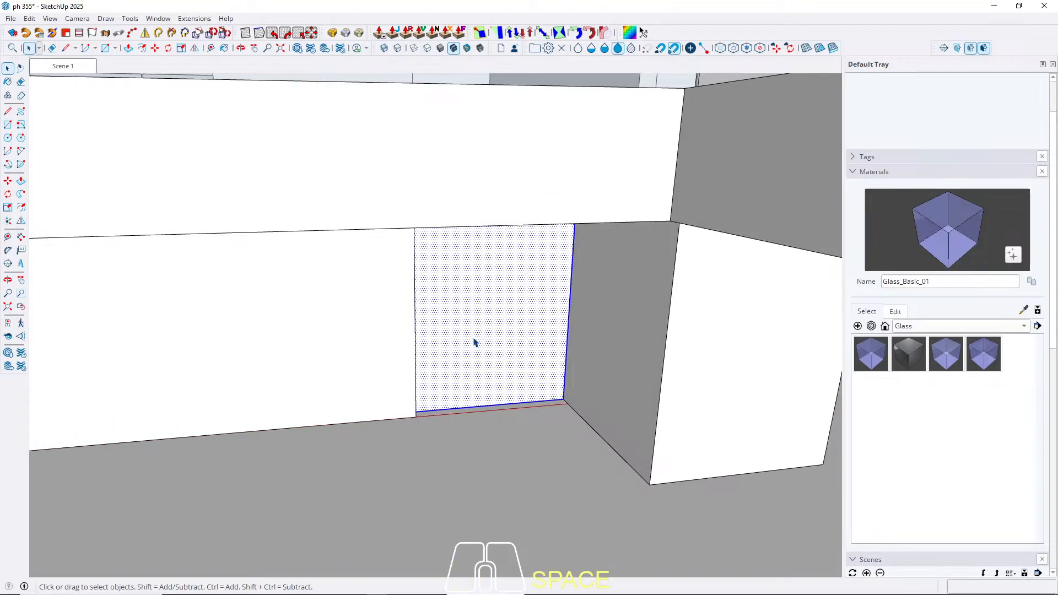
right_click(475, 342)
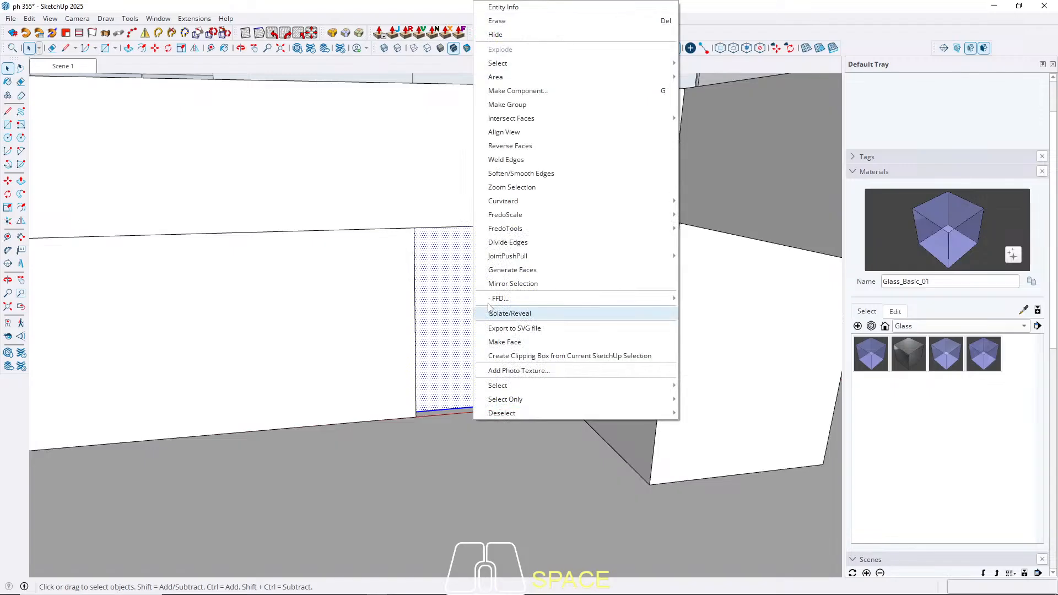
left_click(507, 104)
Step: Draw a 300 × 585 cm rectangle across the ground-floor opening behind the round columns, from the projecting block to the far wall
left_click(68, 69)
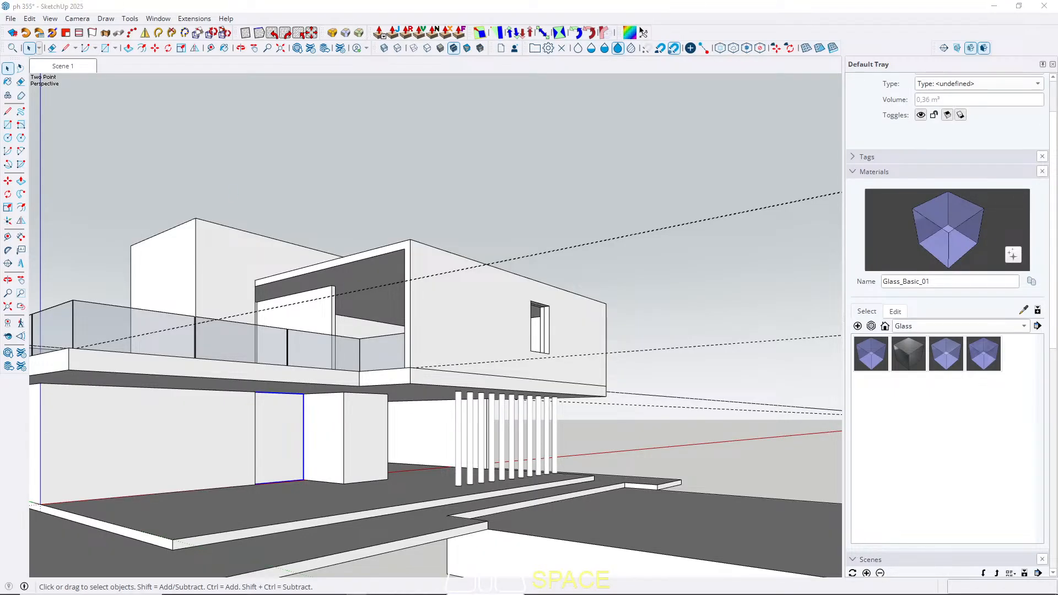
scroll(365, 469, "up", 5)
middle_click_drag(424, 421, 472, 436)
key("r")
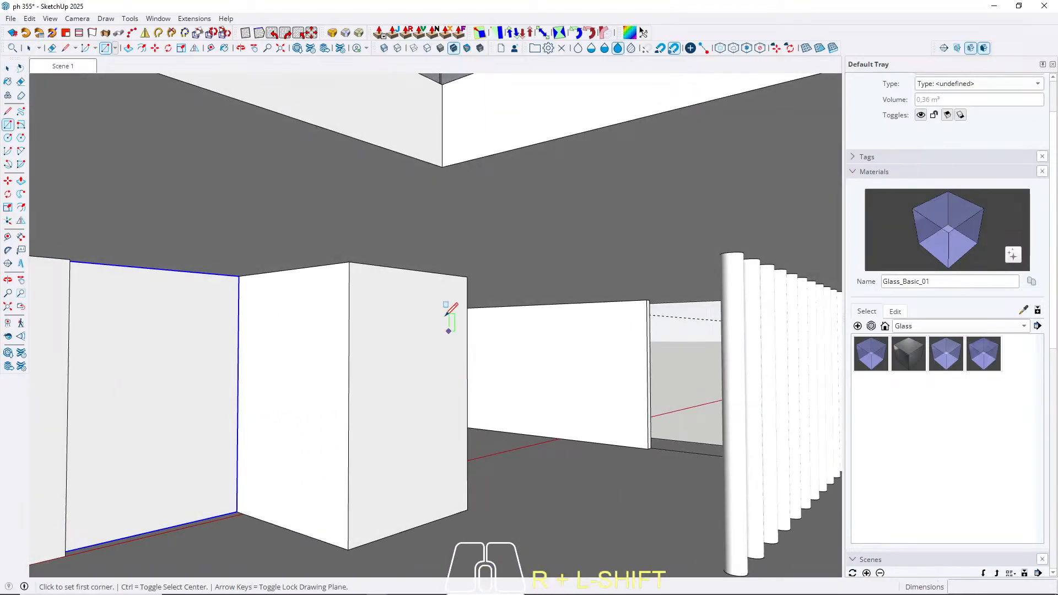
left_click(466, 274)
scroll(653, 435, "up", 3)
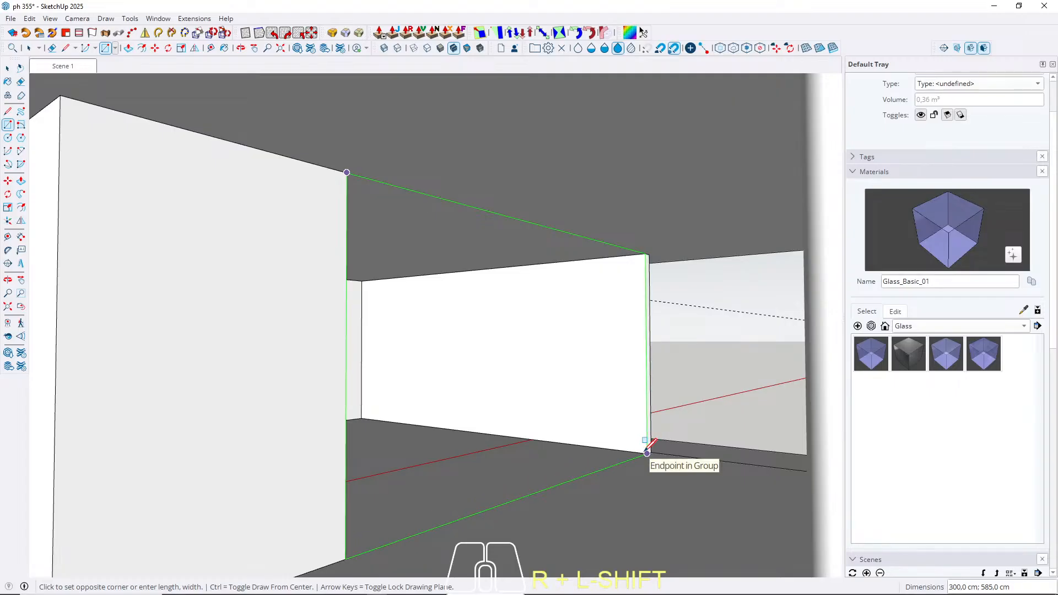
left_click(647, 453)
key("space")
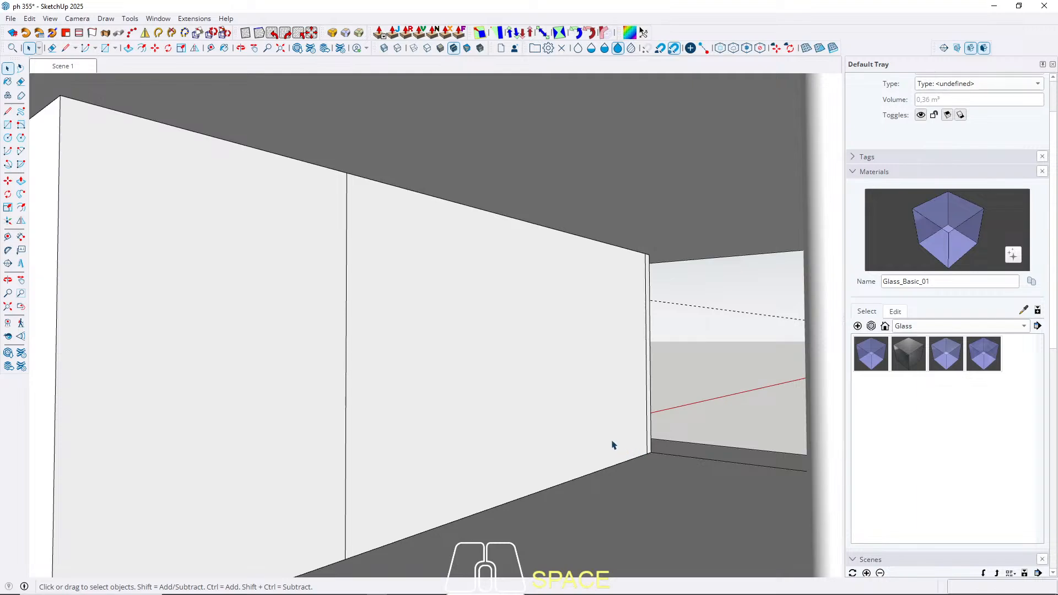
Step: Extrude the rectangle behind the round columns 10 cm and make the resulting panel a group
scroll(486, 435, "down", 5)
left_click(478, 392)
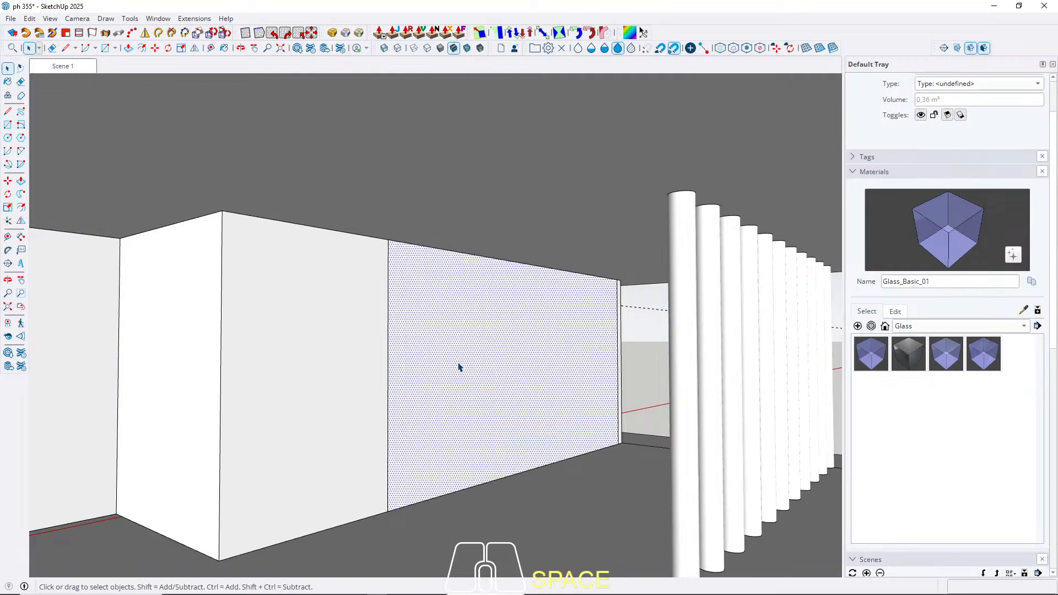
middle_click_drag(458, 367, 490, 361)
key("p")
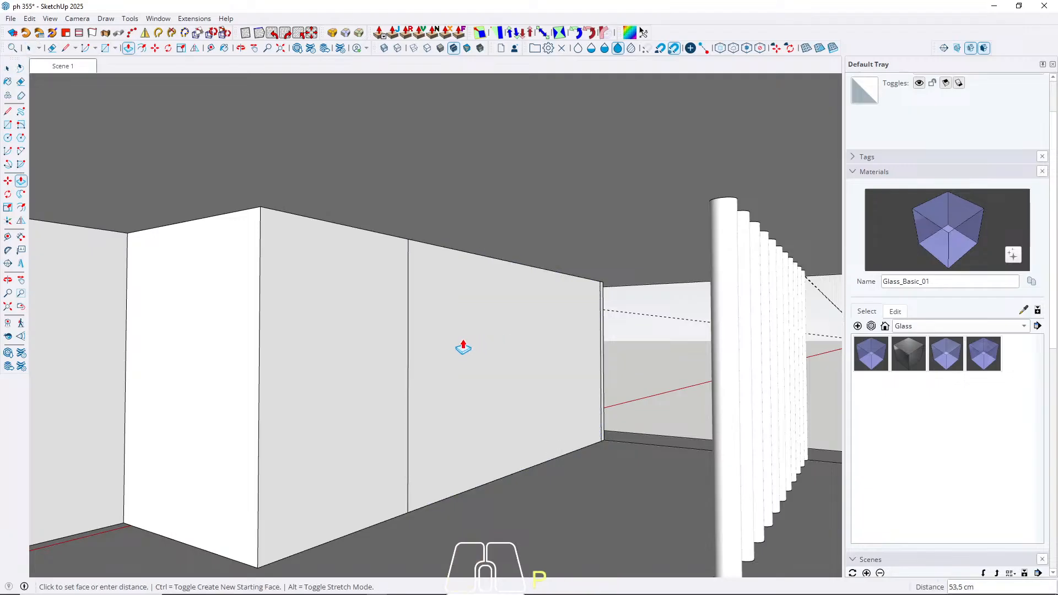
key("space")
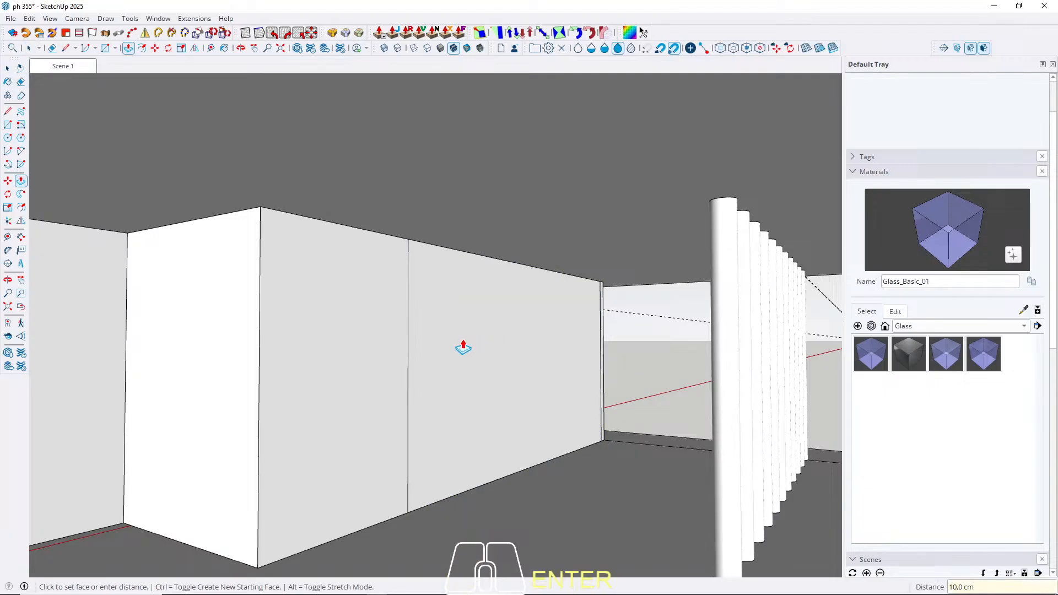
left_click(474, 371)
right_click(474, 371)
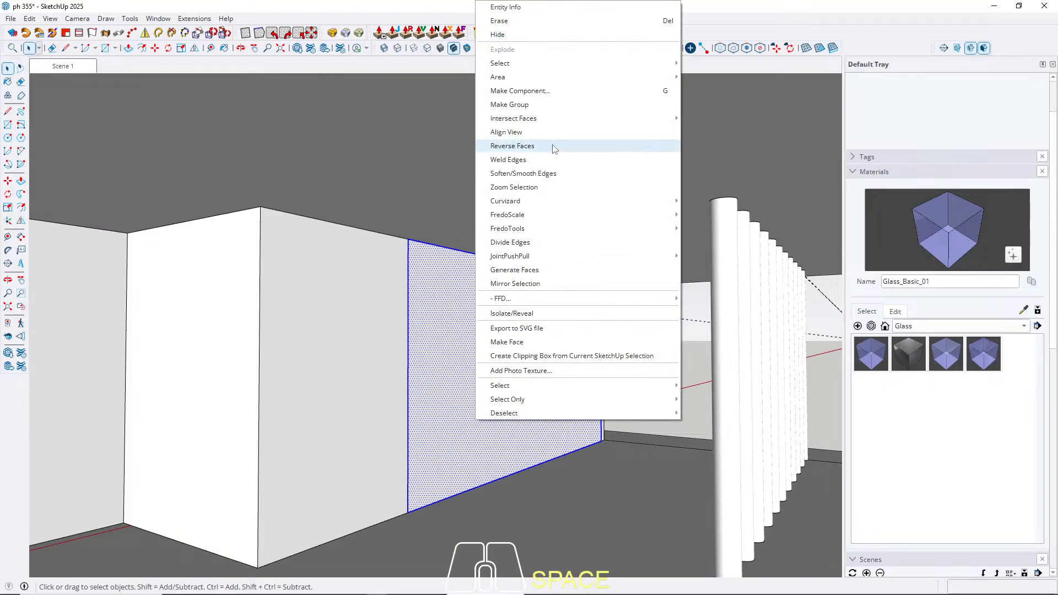
left_click(528, 105)
Step: Inside the new panel's group, offset its front face inward 4 cm to outline a frame
key("w")
middle_click_drag(483, 304, 408, 359)
left_click(408, 357)
key("f")
left_click(390, 373)
type("4")
key("Return")
Step: Push the panel's inner face through its full thickness to leave an open frame
key("space")
left_click(465, 366)
key("p")
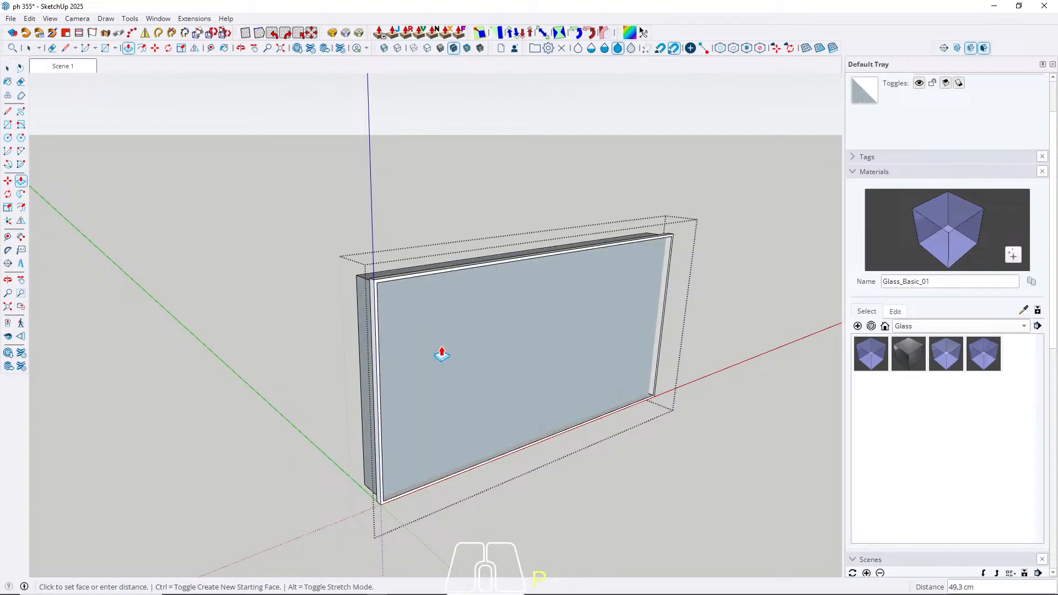
left_click(408, 384)
scroll(487, 435, "up", 3)
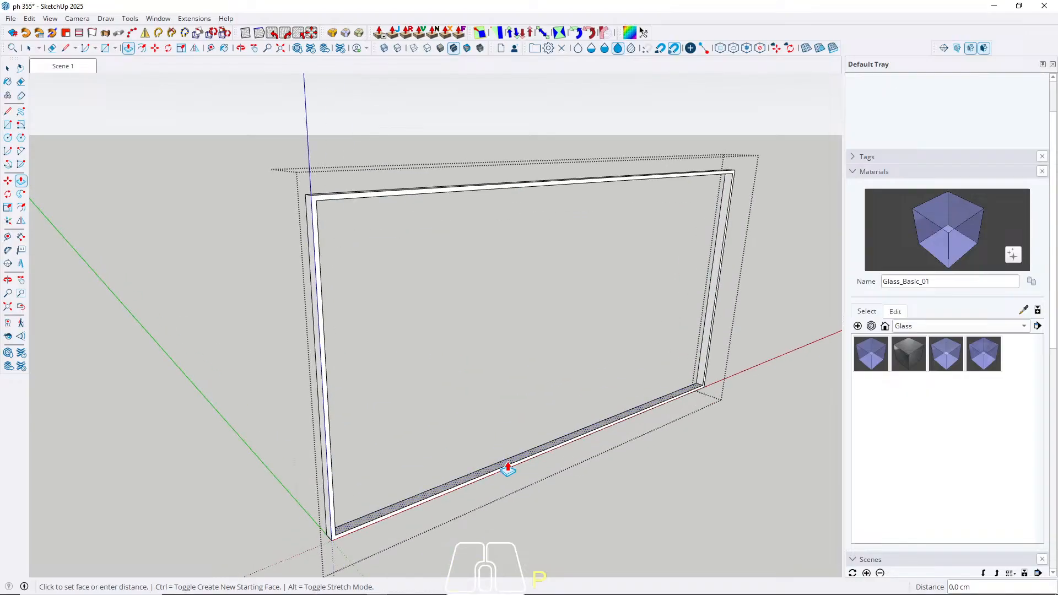
Step: Erase the frame's bottom member and close the frame group
key("space")
key("e")
left_click_drag(492, 458, 533, 507)
key("space")
key("Escape")
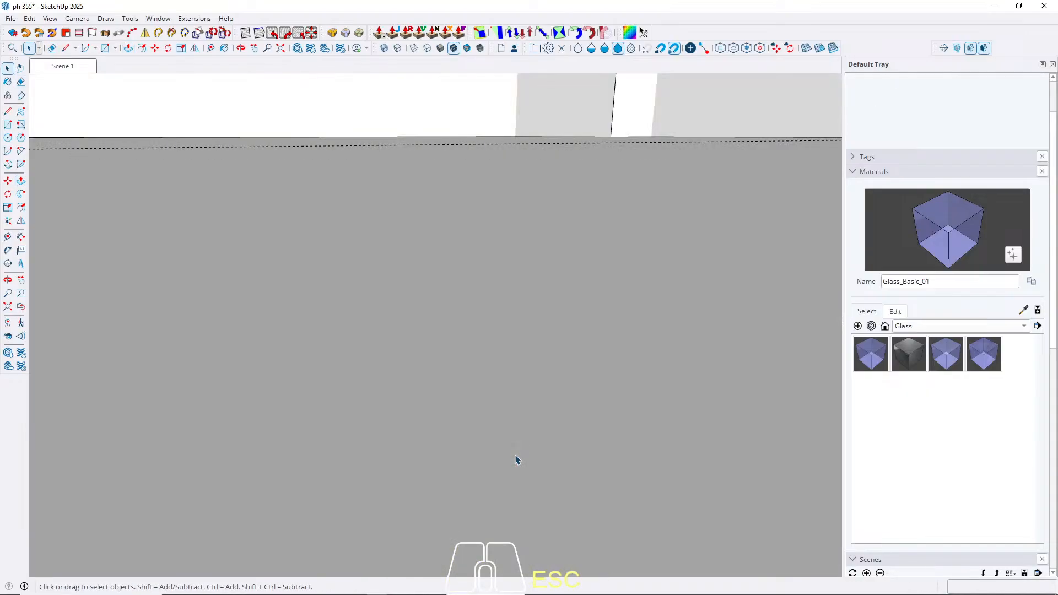
Step: Inside the frame's group, draw a 577 cm line along the red axis joining the bottom ends of its two uprights
left_click(65, 67)
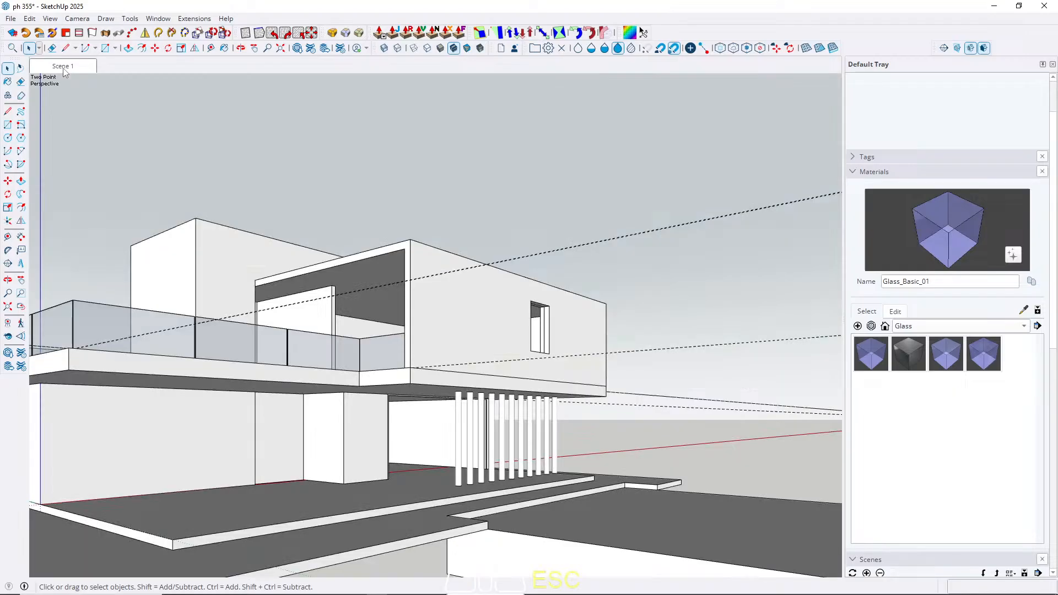
scroll(405, 402, "up", 5)
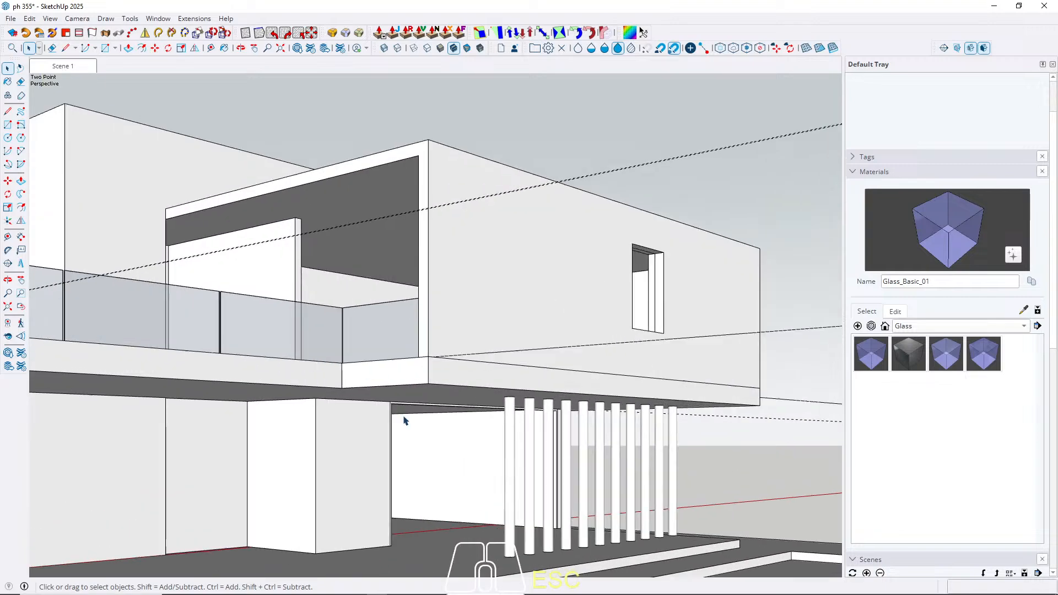
scroll(494, 403, "up", 2)
scroll(569, 297, "down", 3)
middle_click_drag(569, 297, 353, 370)
scroll(638, 342, "up", 3)
double_click(644, 333)
scroll(642, 333, "down", 2)
key("F2")
scroll(351, 331, "up", 3)
key("l")
left_click(317, 344)
key("Right")
scroll(270, 364, "down", 3)
scroll(270, 361, "down", 2)
scroll(689, 413, "up", 4)
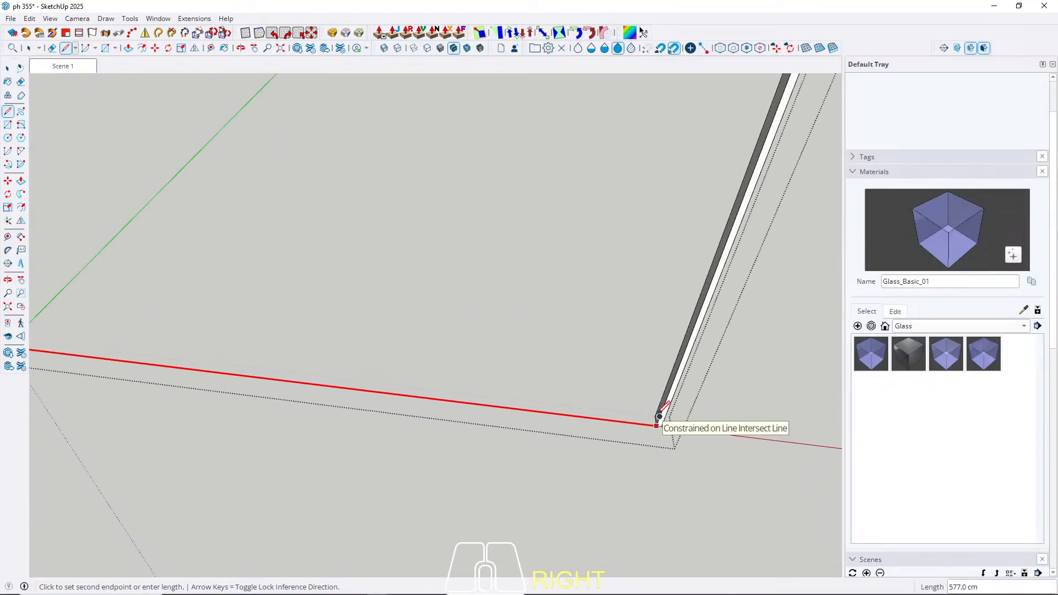
left_click(658, 419)
key("space")
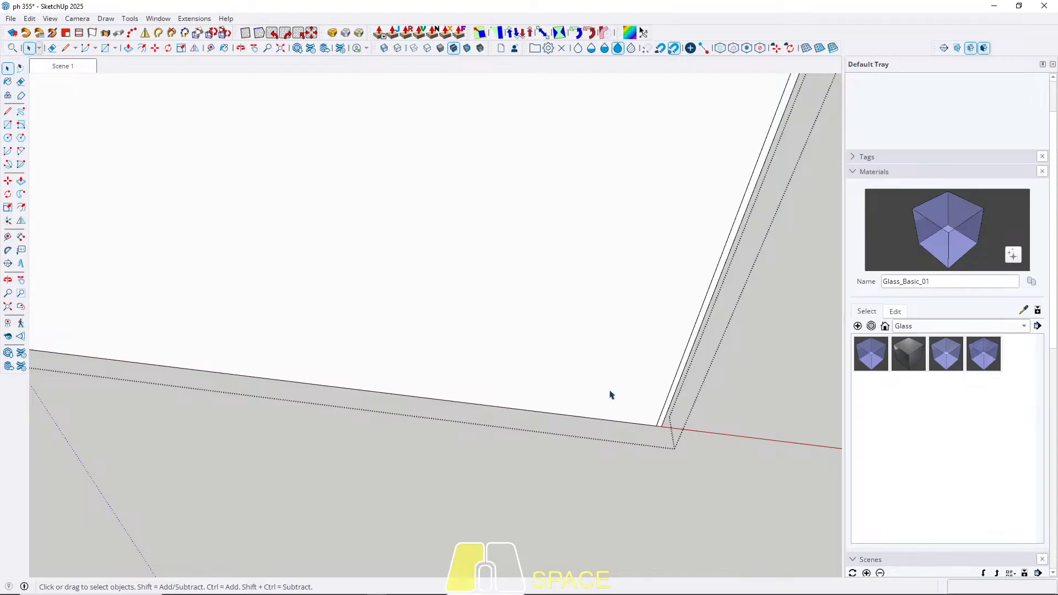
Step: Divide the line joining the bottom ends of the frame's uprights into three equal segments
scroll(650, 405, "down", 5)
scroll(690, 417, "down", 1)
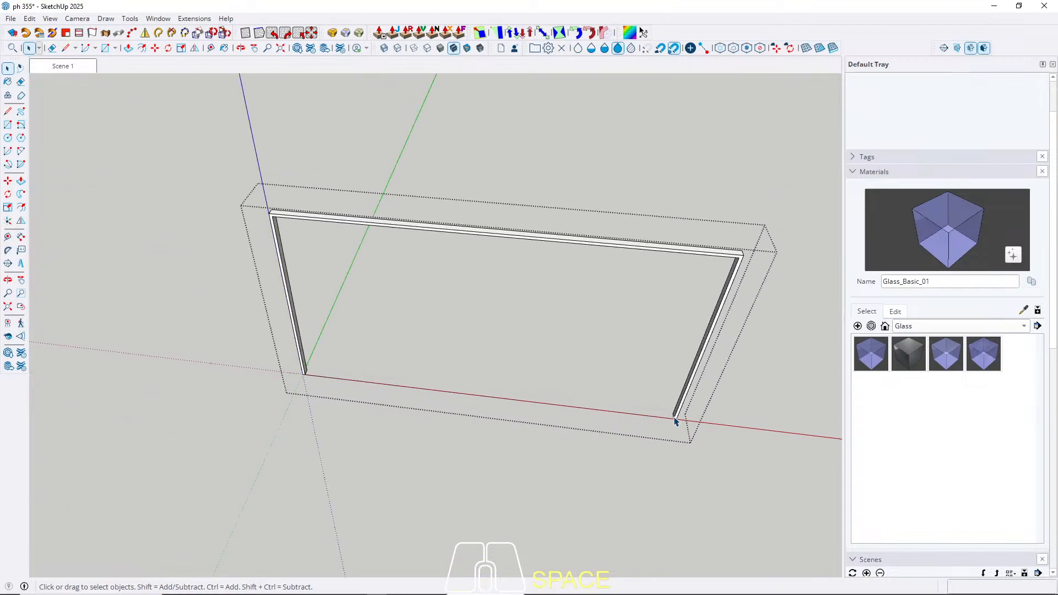
left_click(455, 393)
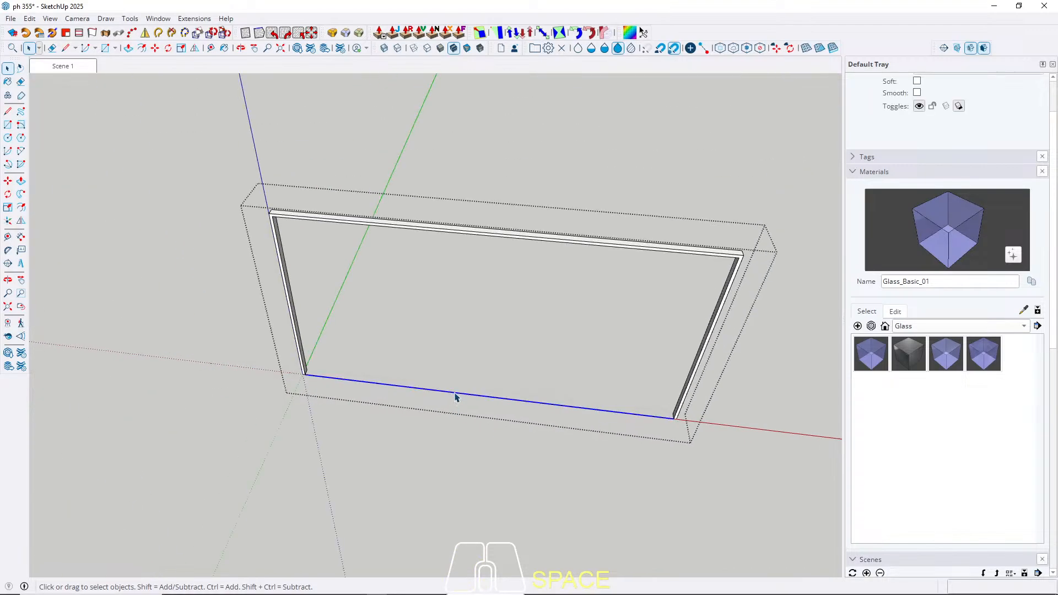
right_click(455, 396)
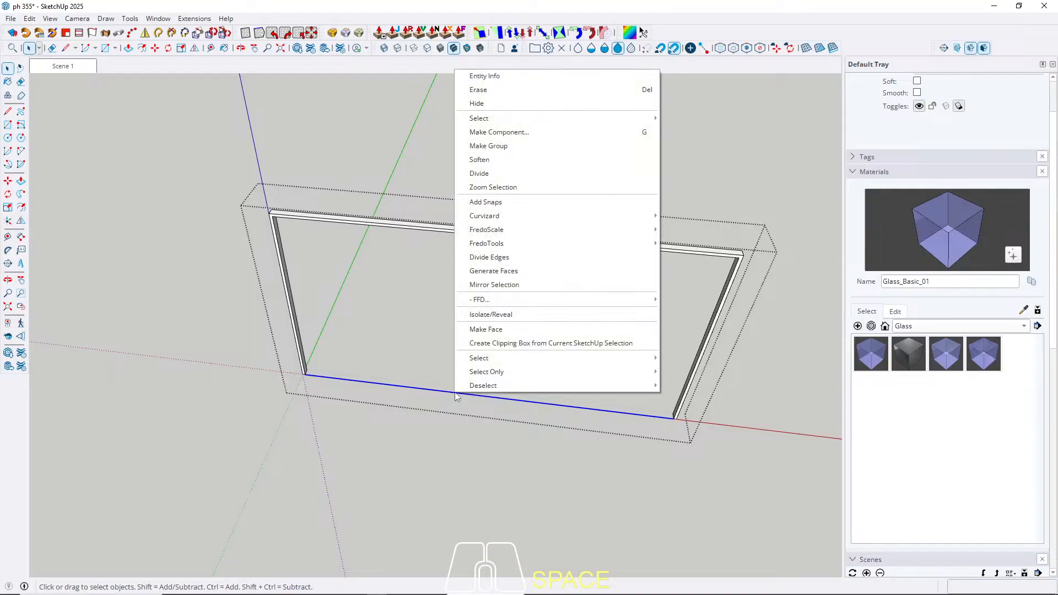
mouse_move(483, 301)
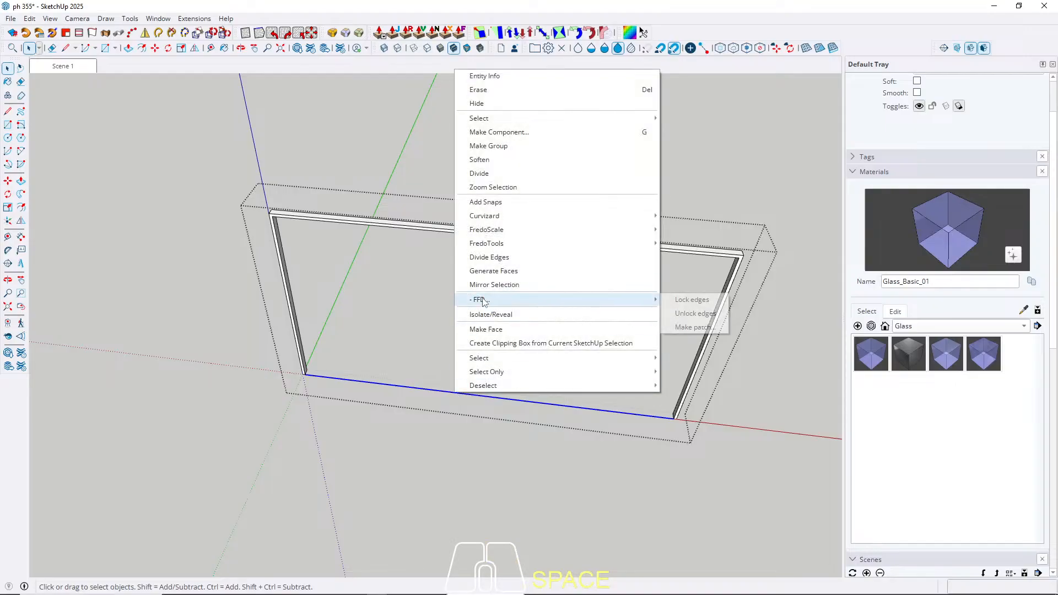
left_click(479, 173)
type("3")
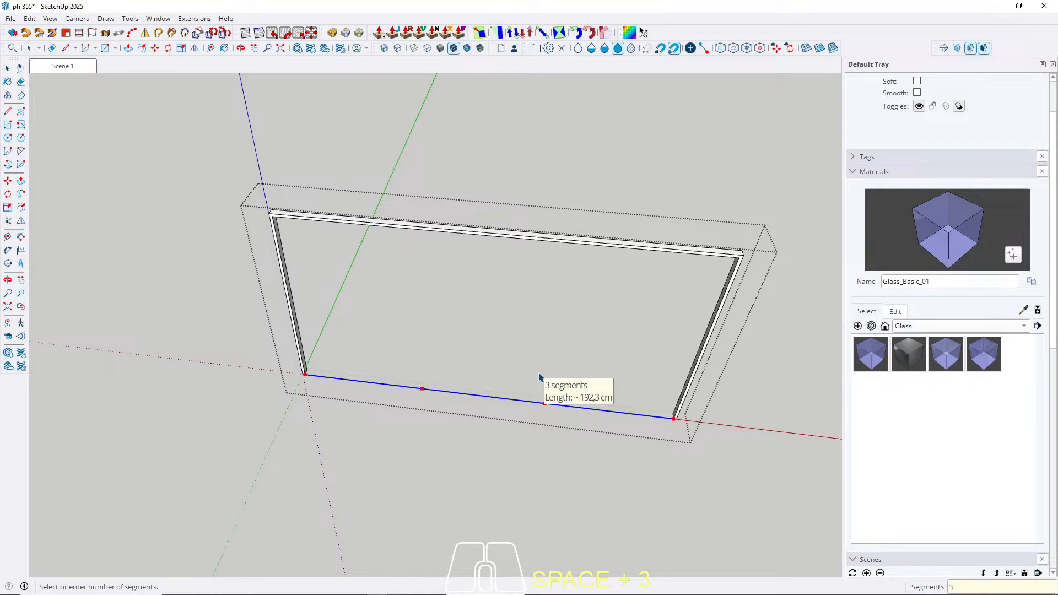
key("space")
left_click(478, 398)
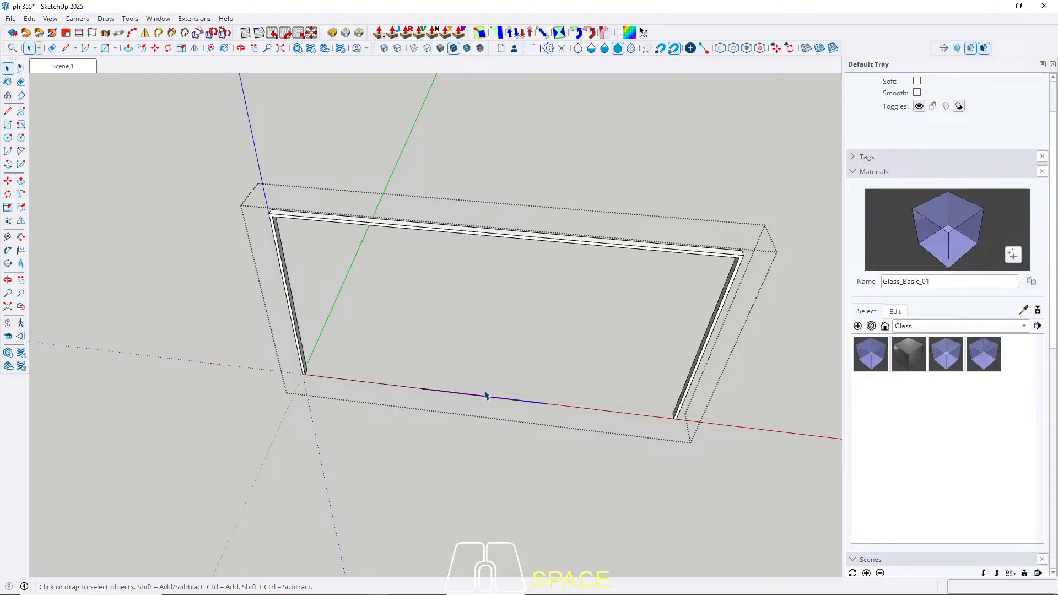
left_click(529, 393)
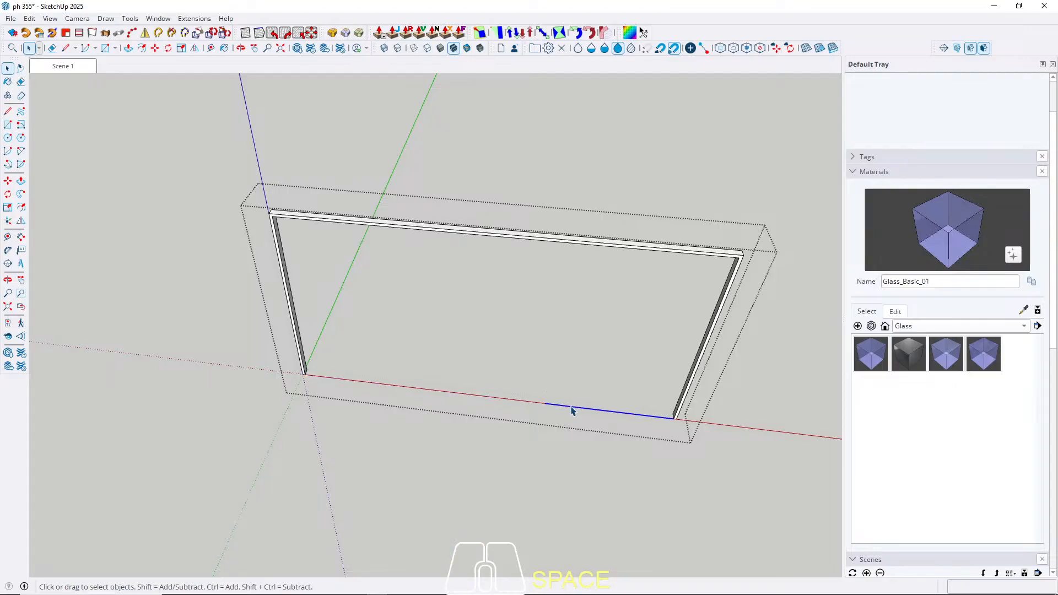
Step: Draw a vertical rectangle of about 192.3 by 296 cm from the bottom line's division point to the frame's inner top corner
key("r")
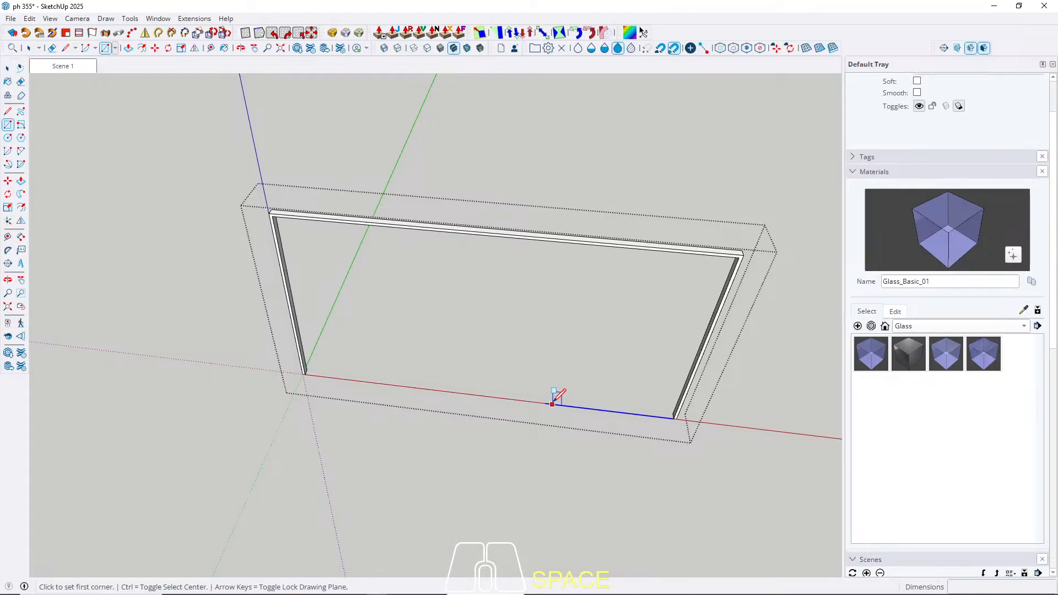
left_click(545, 402)
key("Left")
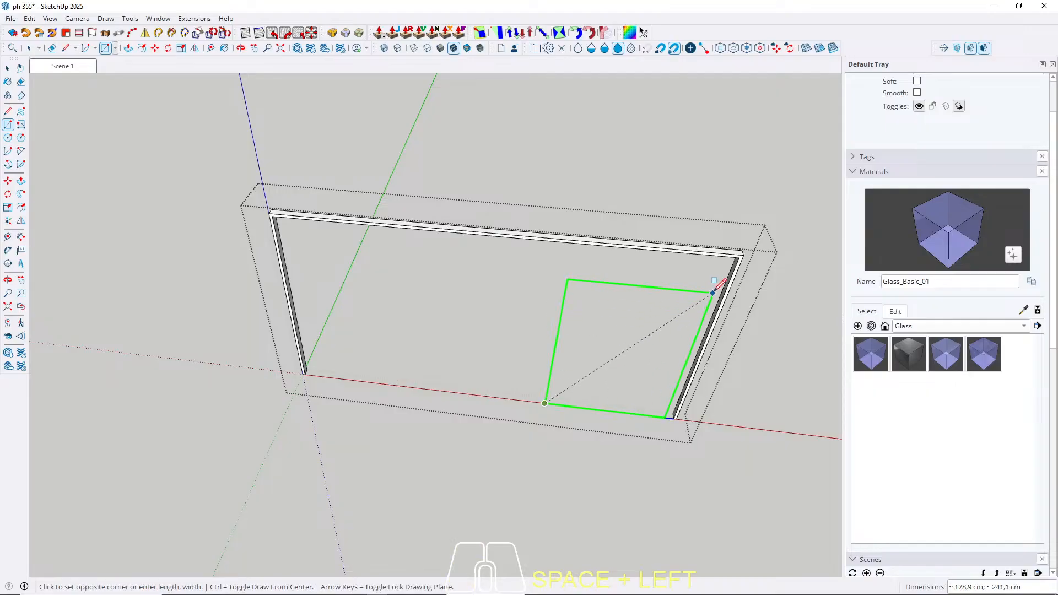
scroll(723, 265, "up", 1)
middle_click_drag(736, 252, 868, 69)
scroll(707, 197, "up", 2)
scroll(636, 221, "up", 3)
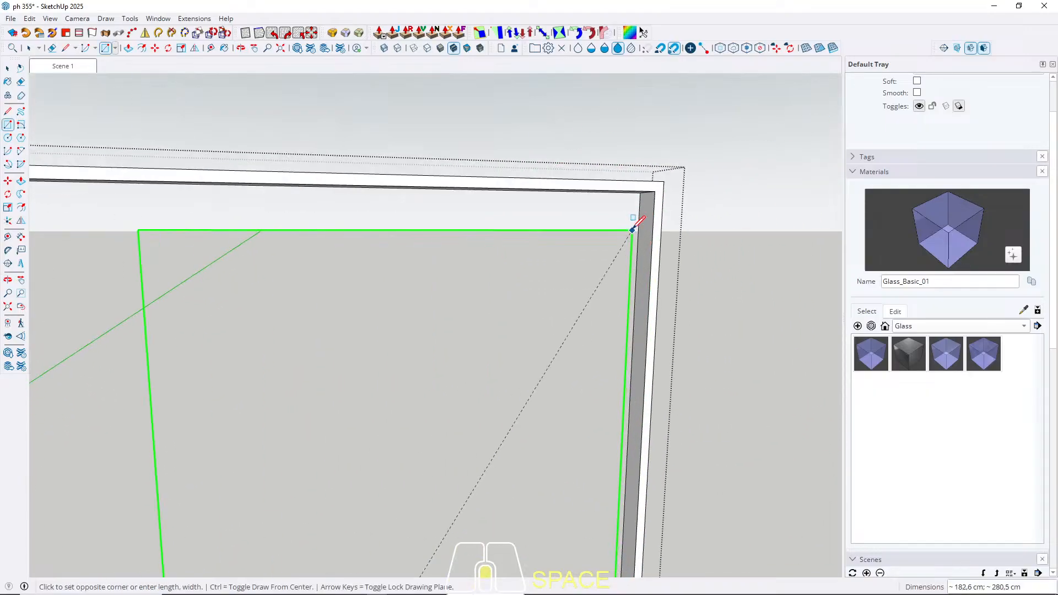
middle_click_drag(631, 226, 743, 101)
scroll(551, 346, "up", 2)
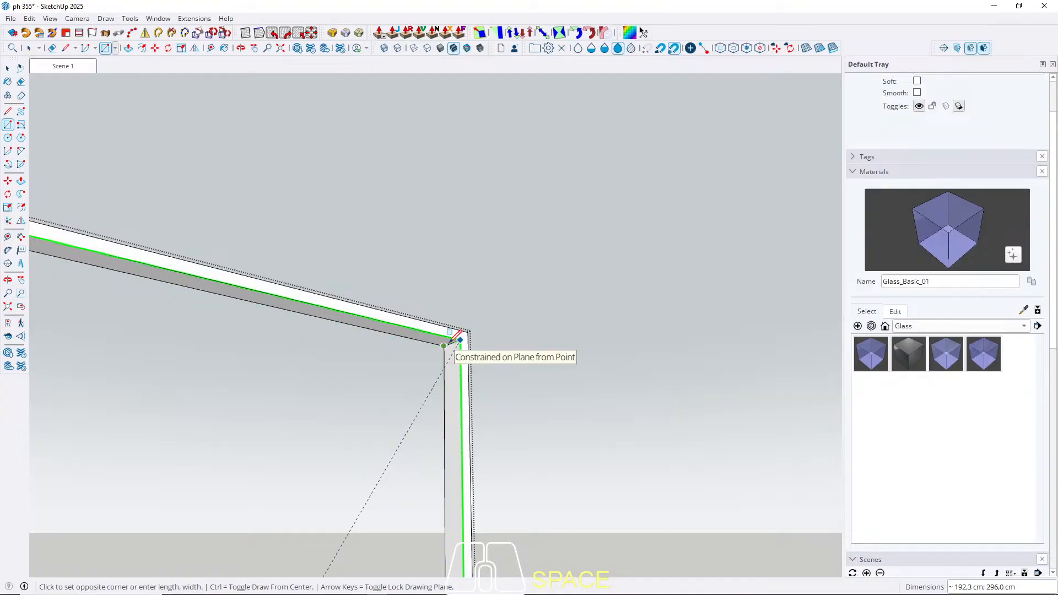
left_click(456, 337)
key("space")
scroll(699, 255, "down", 2)
middle_click_drag(671, 276, 555, 530)
scroll(597, 413, "down", 3)
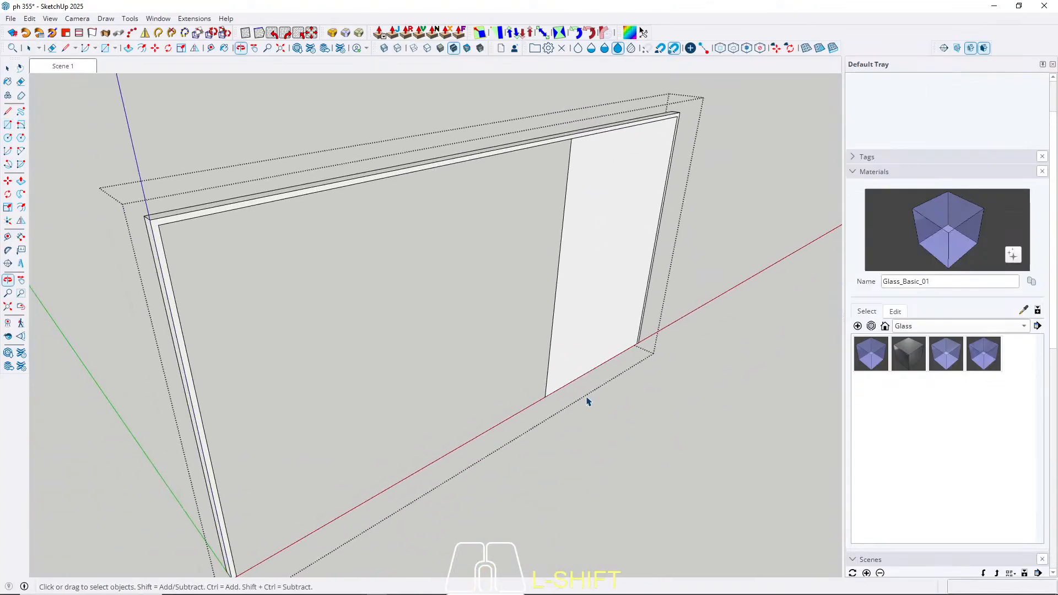
Step: Push/Pull the new rectangle to give the window panel its thickness
scroll(567, 383, "up", 5)
key("p")
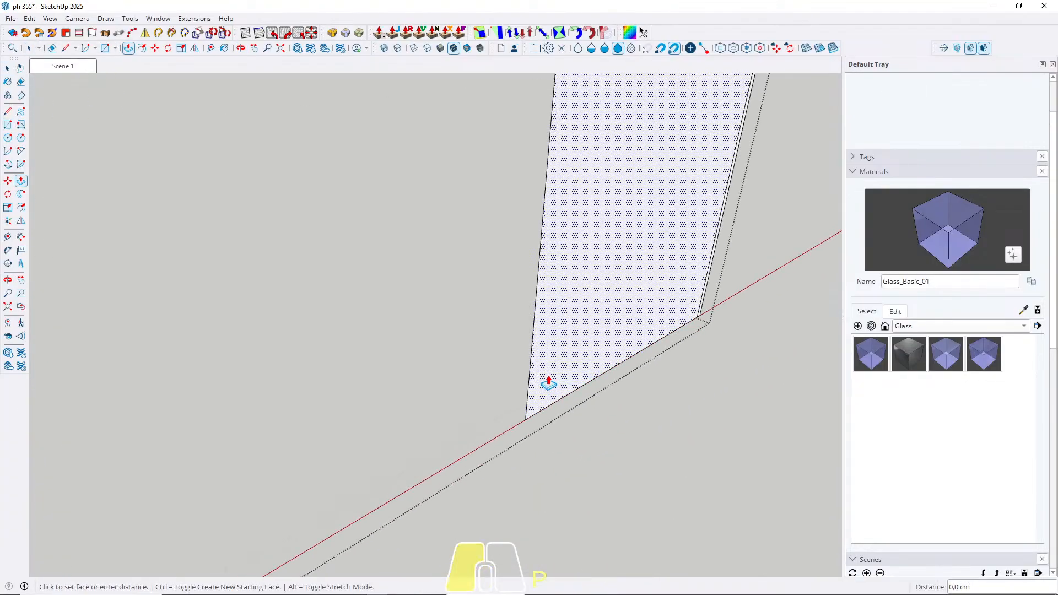
left_click(545, 380)
key("Return")
key("space")
Step: Select all geometry connected to the thickened panel and make it a component
scroll(329, 439, "down", 3)
left_click(499, 327)
double_click(499, 327)
right_click(499, 327)
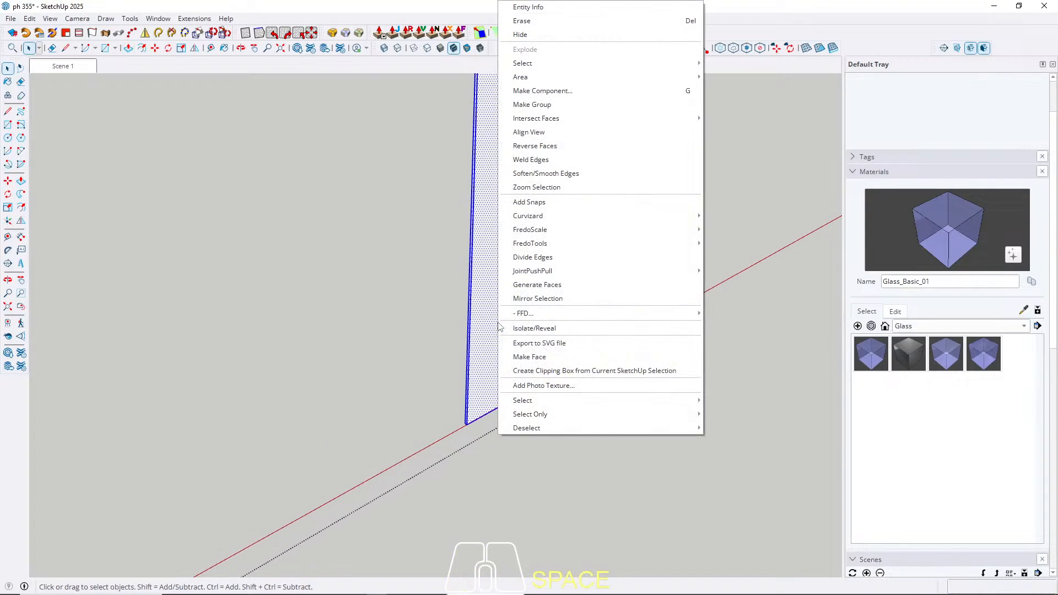
left_click(554, 91)
left_click(533, 440)
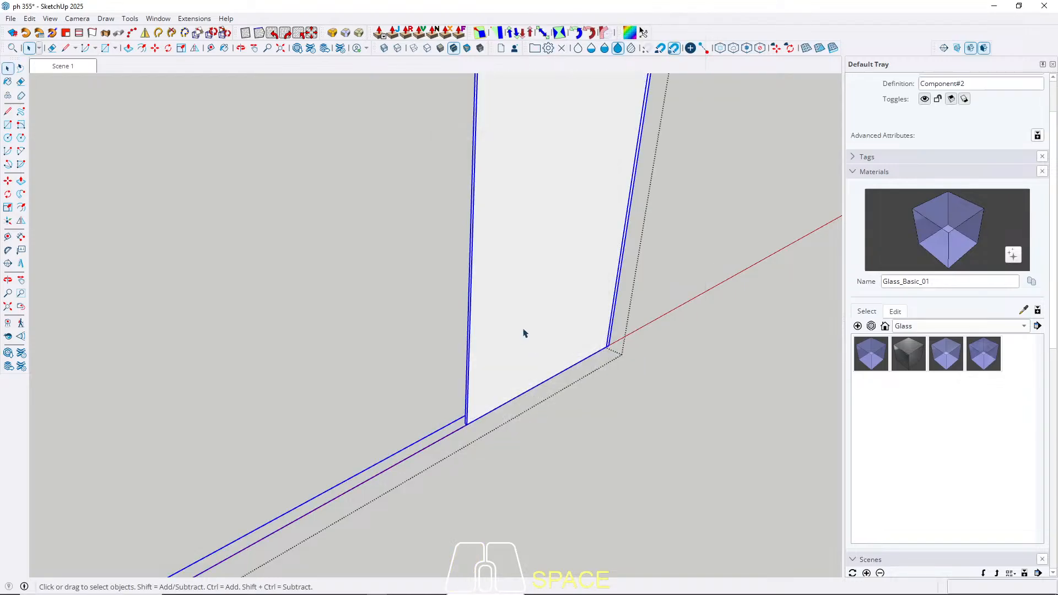
Step: Inside the component, offset the panel's front face inward to outline a narrow sash frame
scroll(461, 397, "down", 5)
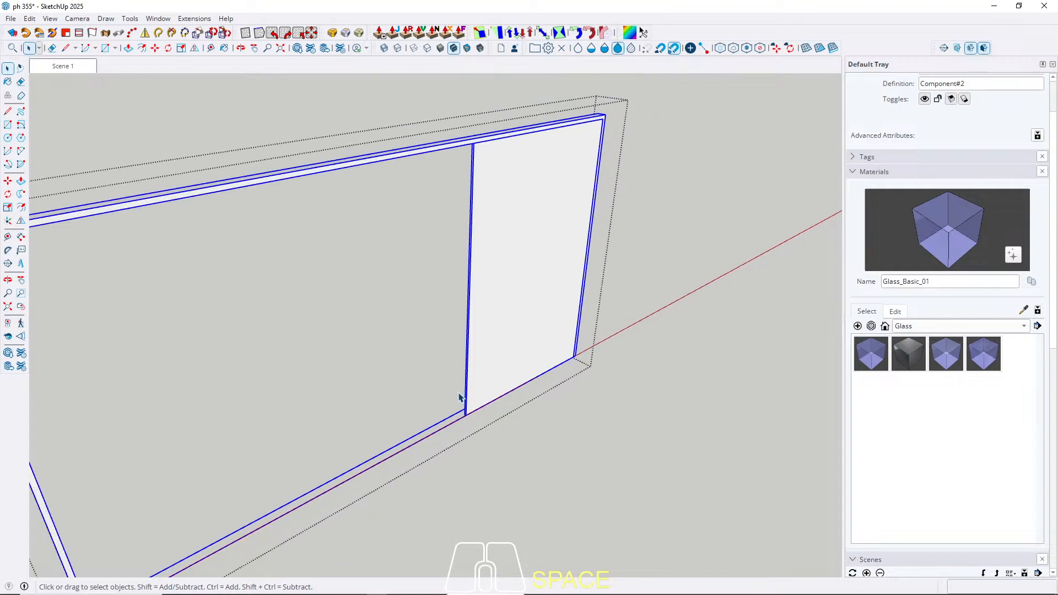
scroll(502, 308, "up", 3)
double_click(495, 286)
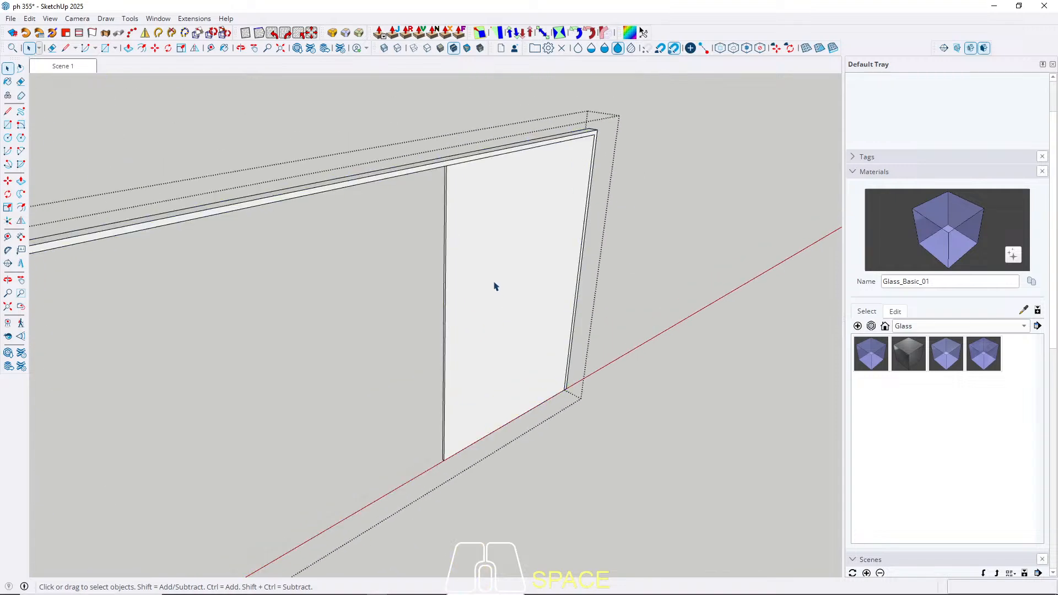
key("f")
left_click(445, 339)
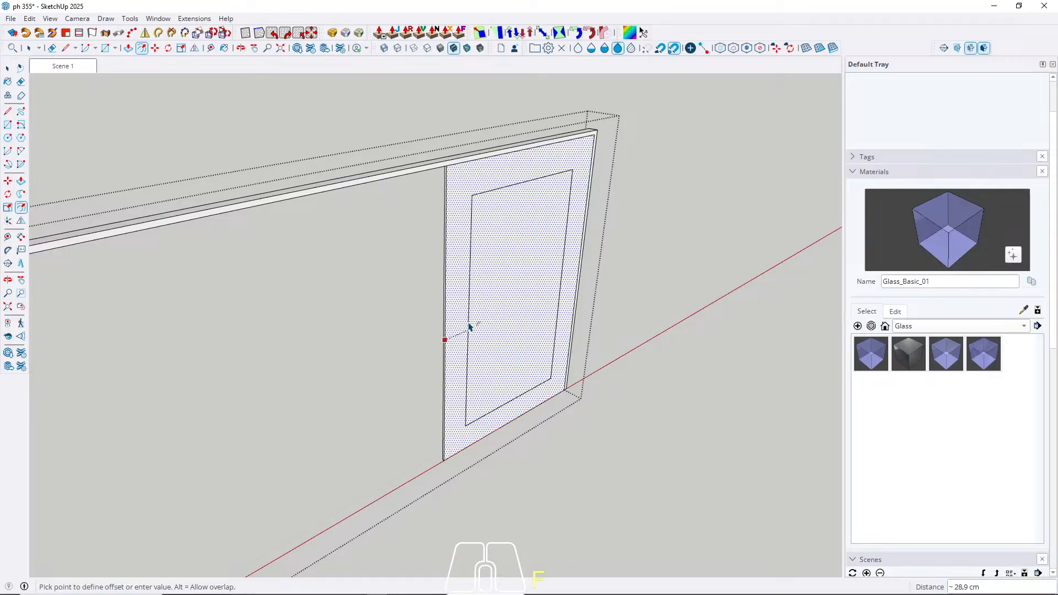
key("Return")
key("space")
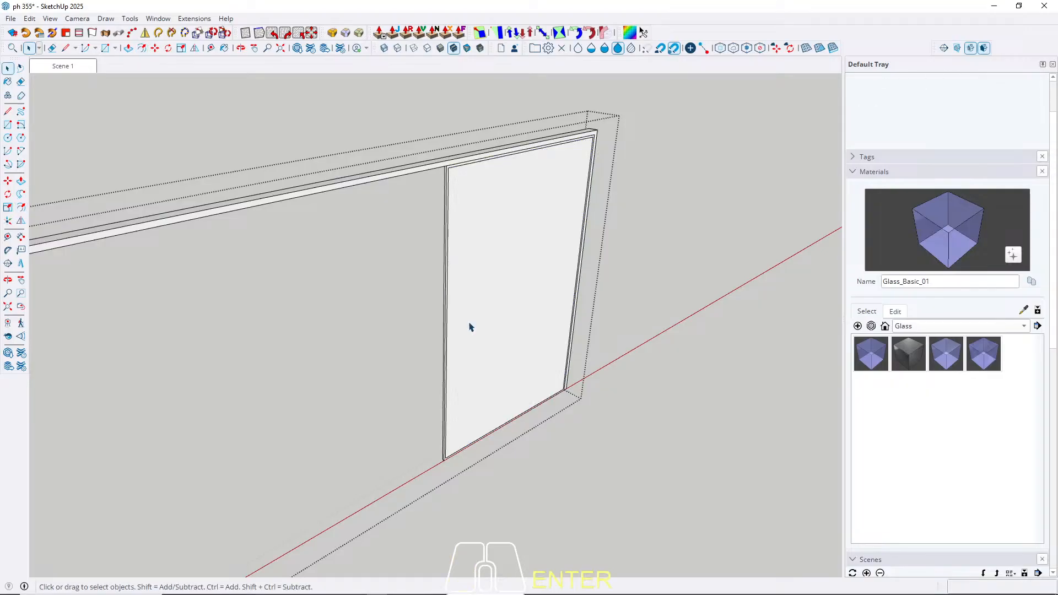
Step: Push the panel's inner face through its full thickness to leave an open sash frame
scroll(470, 323, "up", 3)
left_click(487, 255)
key("p")
double_click(489, 276)
key("space")
left_click(405, 161)
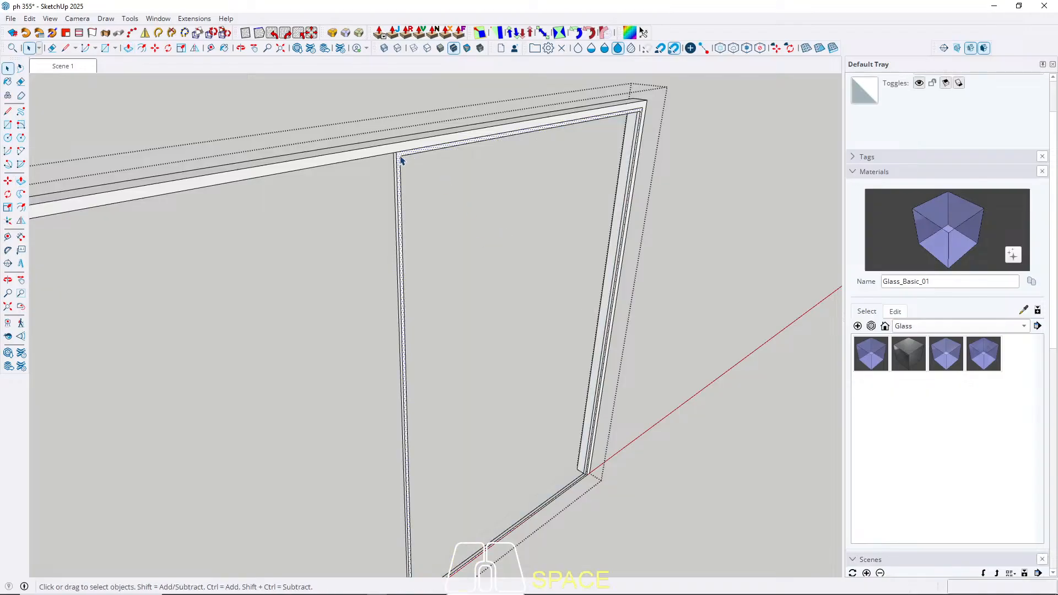
Step: Examine the new sash frame's edges and corners to check whether it is separate from the outer frame
scroll(433, 180, "down", 5)
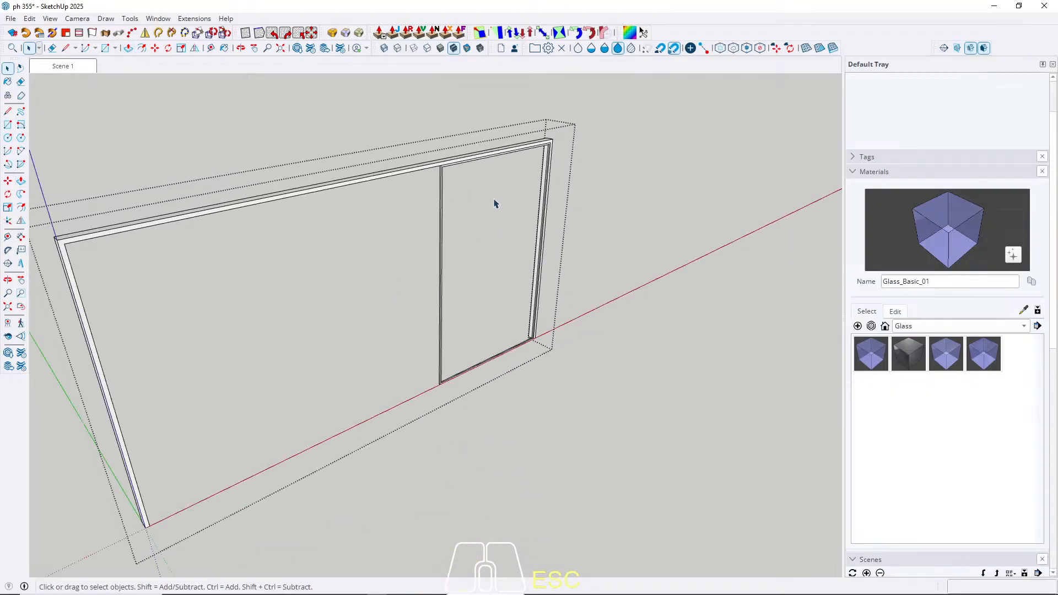
scroll(485, 297, "up", 2)
left_click(457, 319)
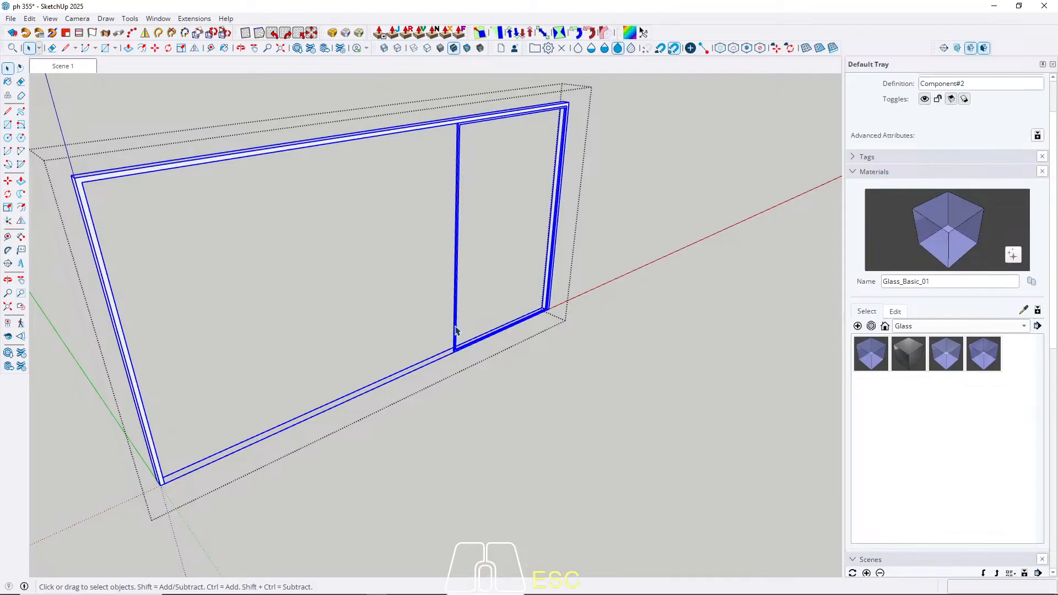
scroll(487, 279, "up", 8)
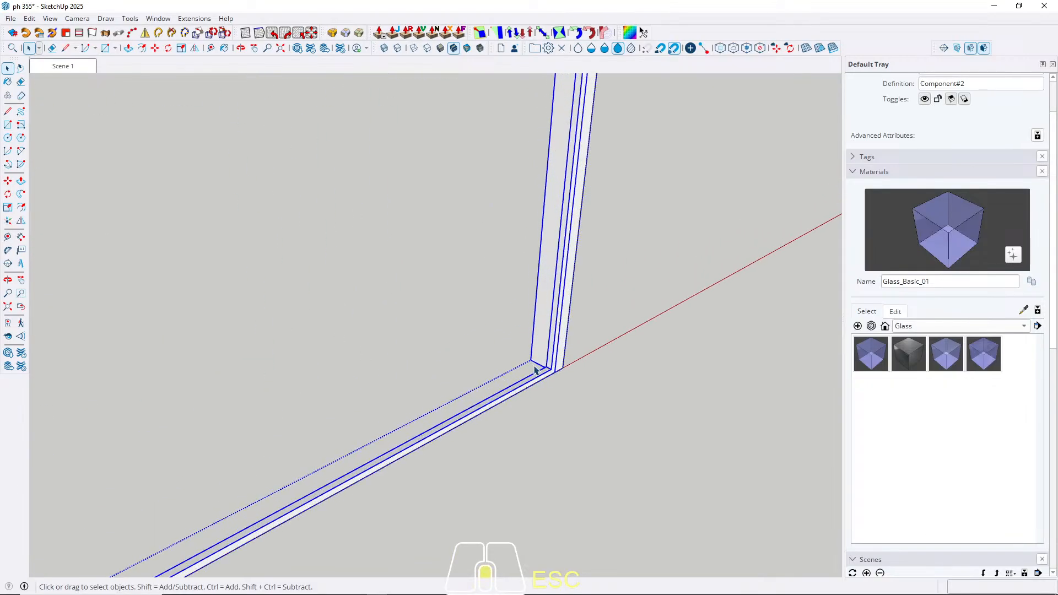
double_click(542, 376)
left_click(543, 376)
scroll(545, 375, "down", 3)
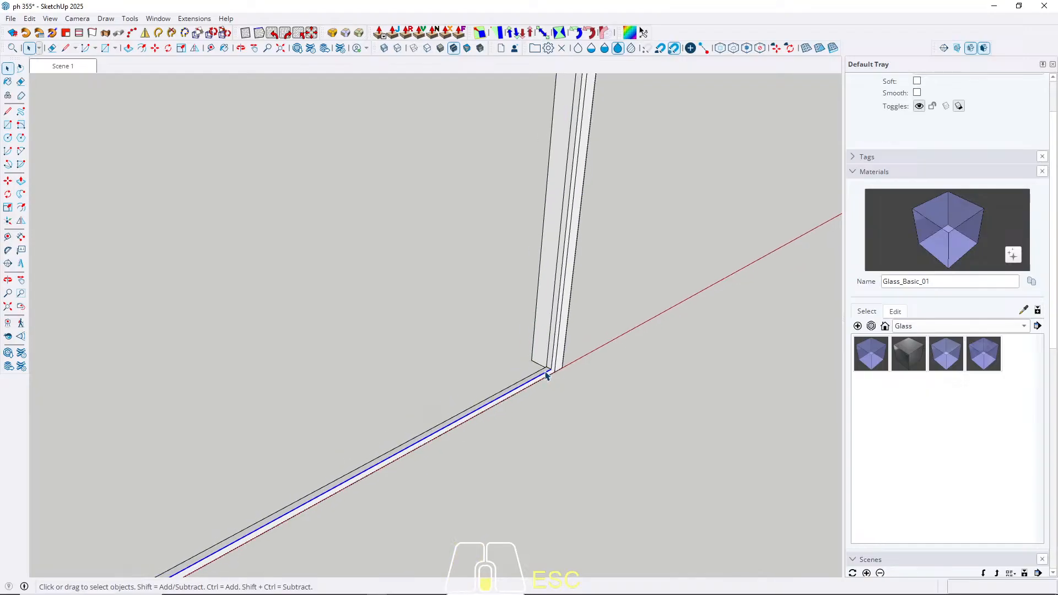
scroll(545, 375, "down", 4)
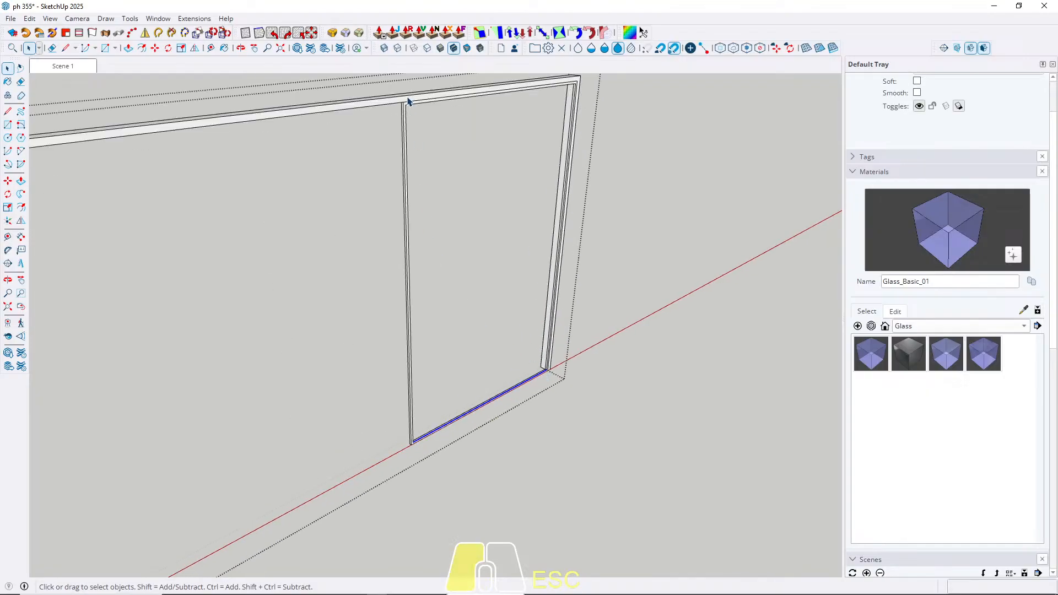
scroll(409, 102, "up", 2)
left_click(387, 102)
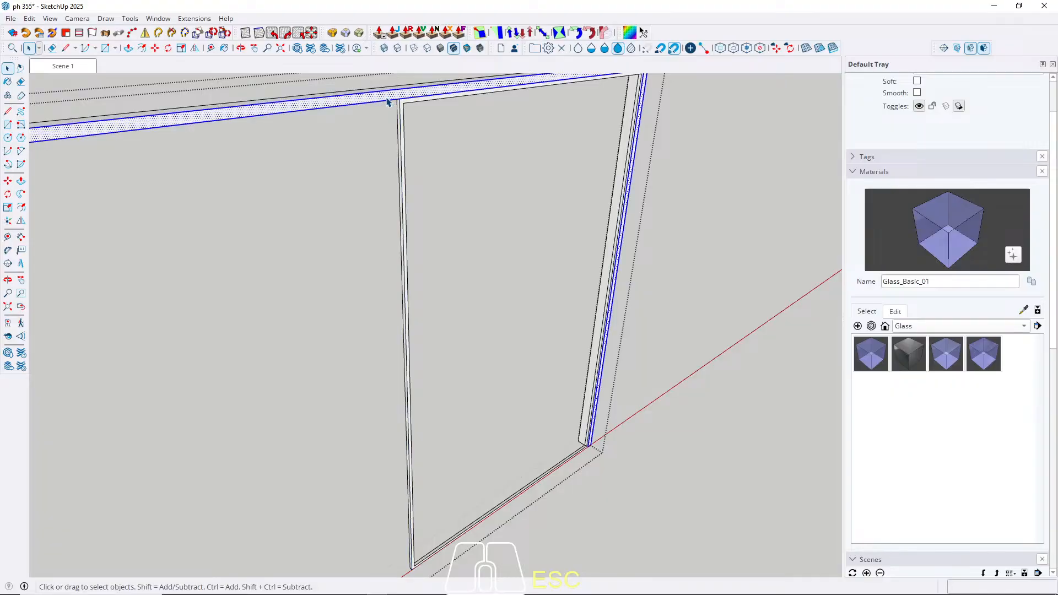
key("Escape")
scroll(620, 247, "down", 4)
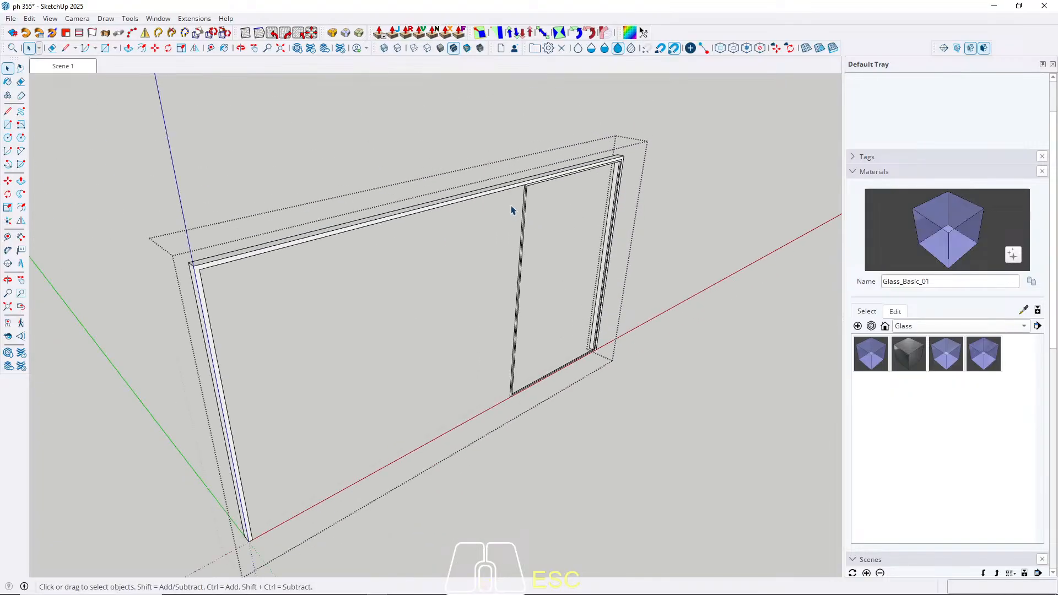
scroll(518, 206, "up", 3)
left_click(532, 190)
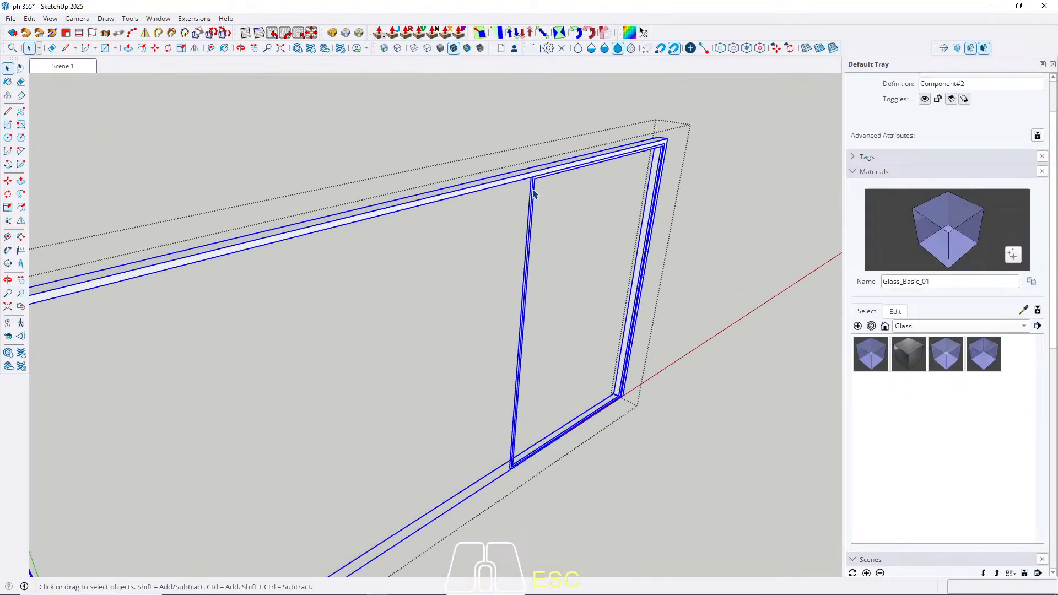
key("Escape")
left_click(532, 190)
key("Escape")
left_click(532, 193)
middle_click_drag(533, 193, 460, 287)
scroll(455, 286, "down", 2)
Step: Undo the sash opening, its offset and the panel, back to the empty outer frame
key("ctrl+z")
key("z")
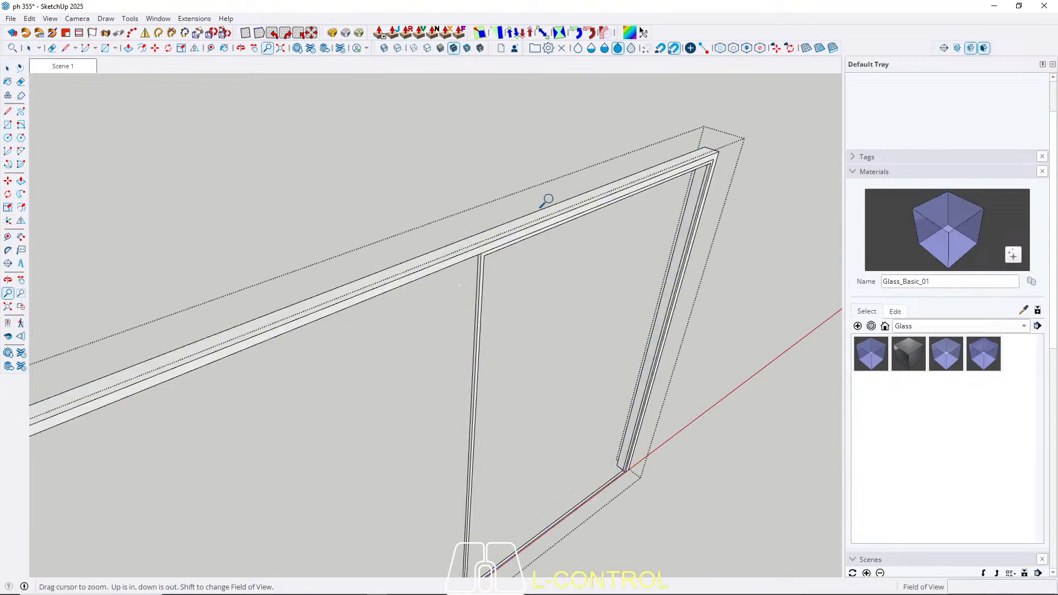
key("ctrl+z")
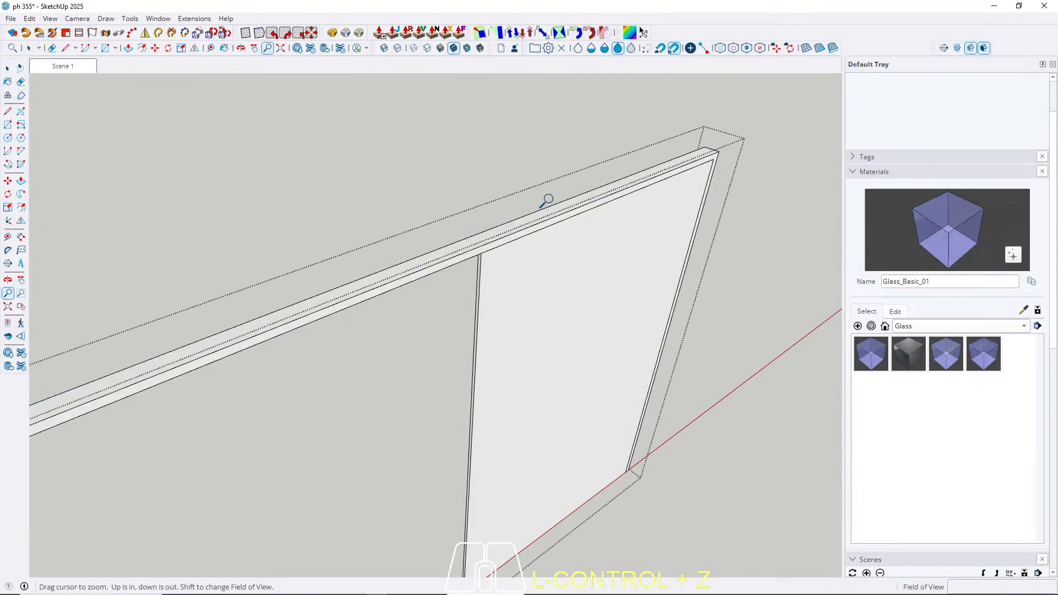
key("ctrl+z")
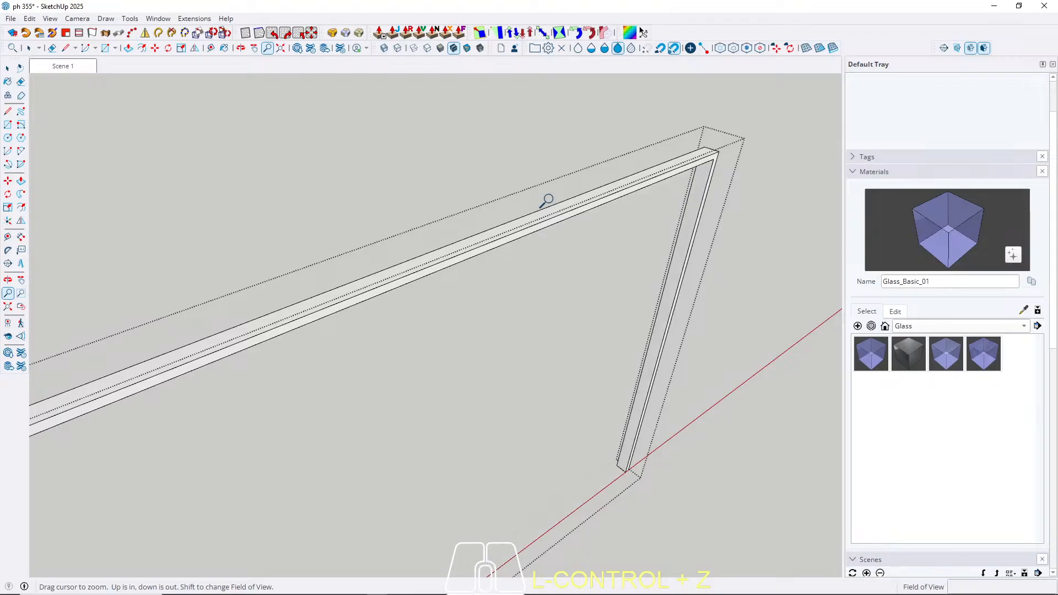
key("space")
Step: Close the frame's group and restore the Scene 1 view of the house
scroll(613, 183, "down", 4)
middle_click_drag(590, 339, 502, 462)
left_click(259, 350)
key("Escape")
key("Escape")
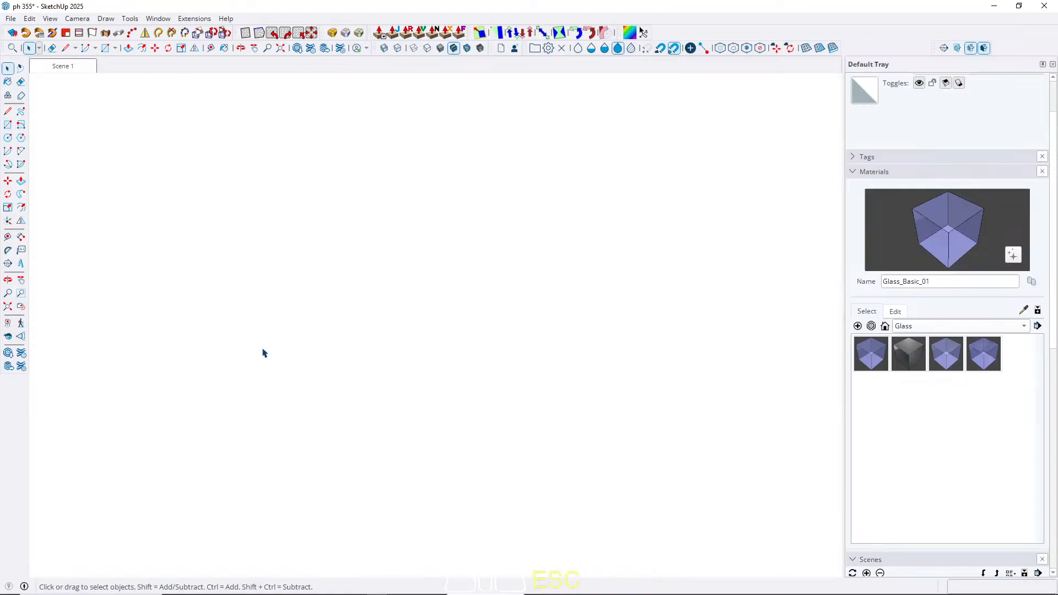
left_click(74, 67)
Step: Group all geometry of the large ground-floor frame inside its existing group and hide the rest of the model
scroll(262, 281, "up", 8)
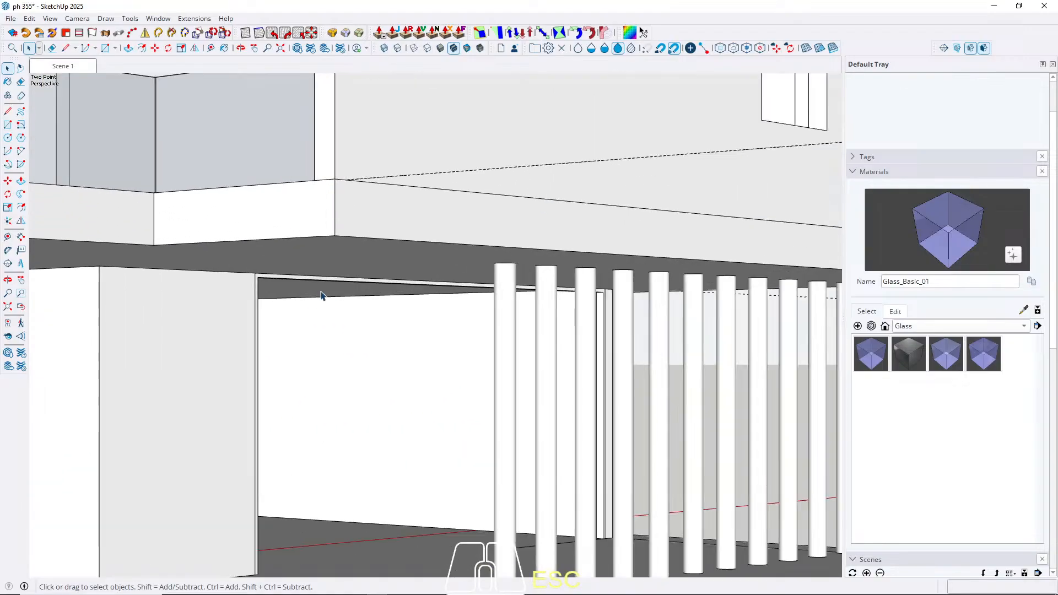
left_click(262, 279)
double_click(260, 278)
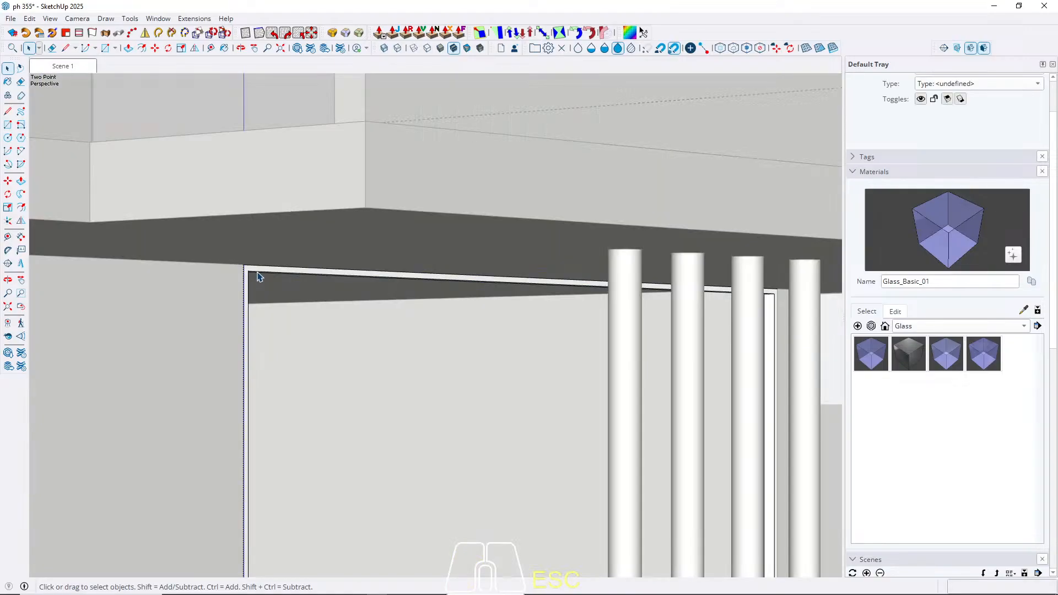
left_click(259, 276)
triple_click(260, 275)
right_click(257, 276)
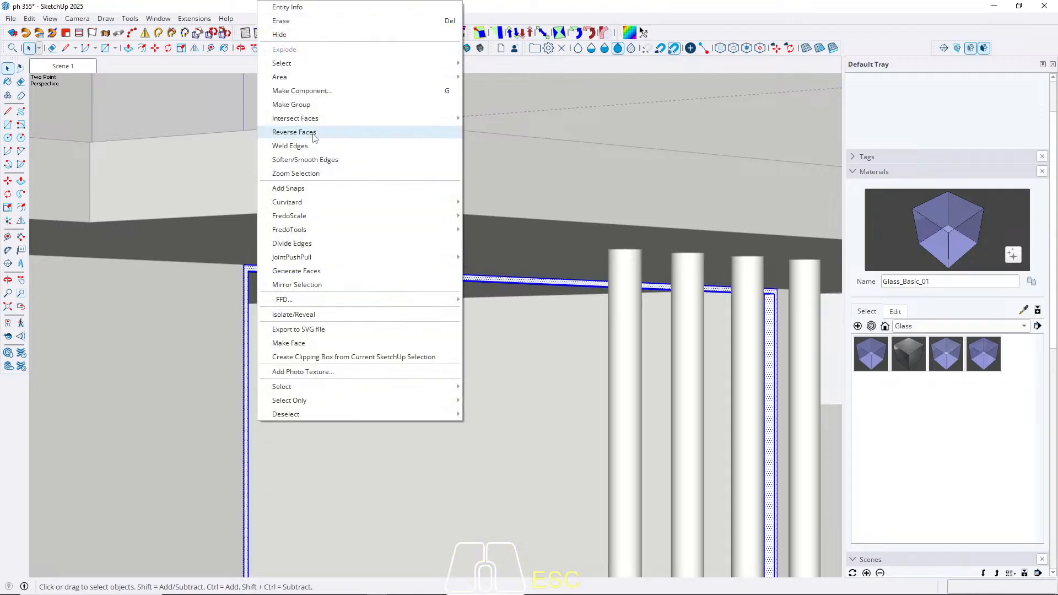
left_click(309, 109)
key("w")
Step: Draw a line along the outer frame's lower inner edge, from one inner corner to the other
middle_click_drag(453, 239, 331, 533)
scroll(411, 350, "up", 6)
key("l")
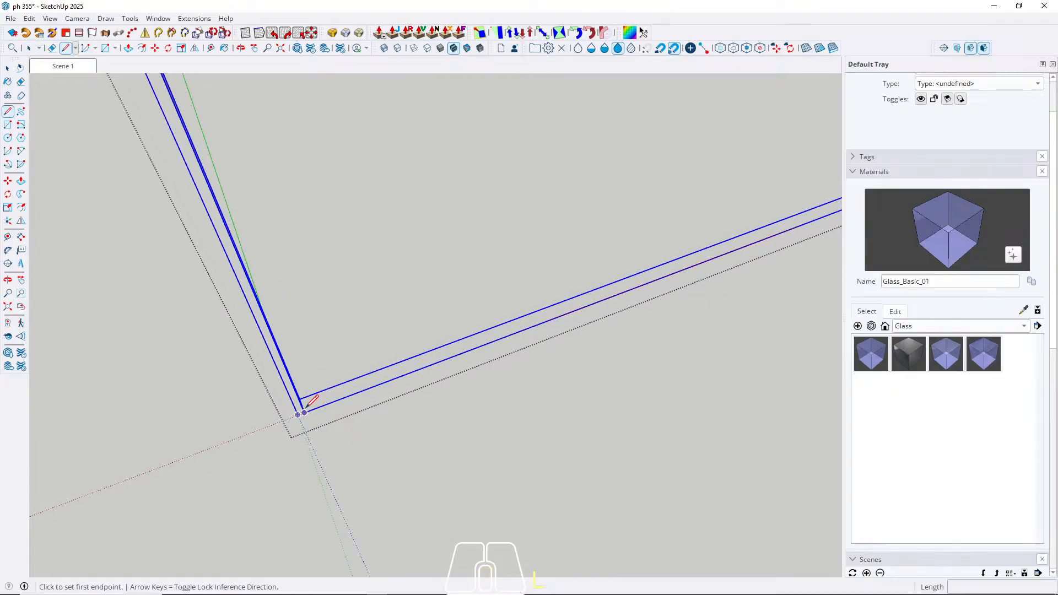
left_click(304, 412)
scroll(215, 487, "down", 3)
scroll(722, 249, "up", 1)
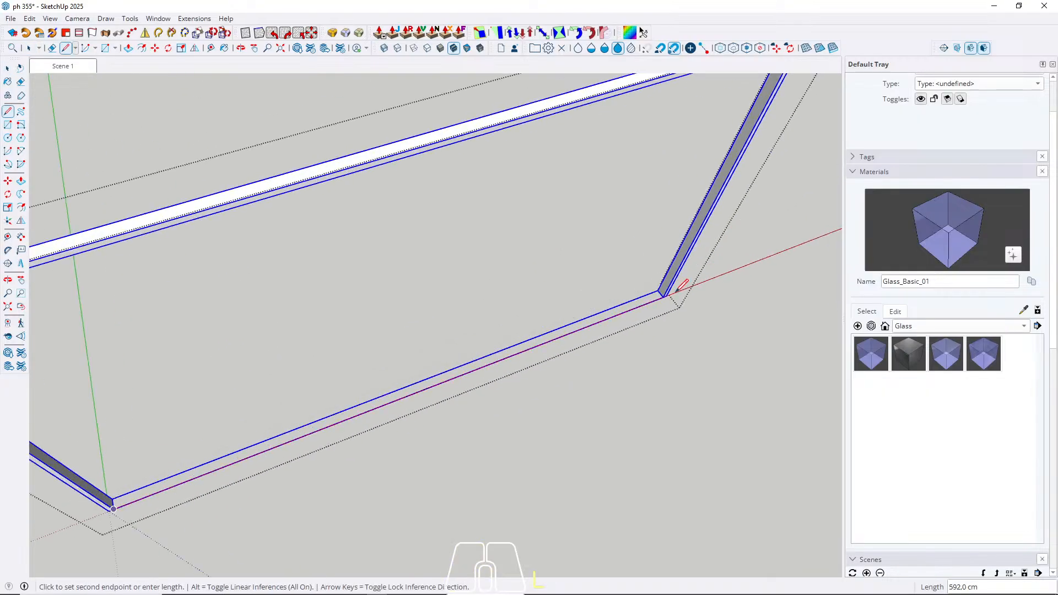
left_click(663, 295)
Step: Divide the line along the frame's lower inner edge into 3 equal segments
key("space")
left_click(638, 307)
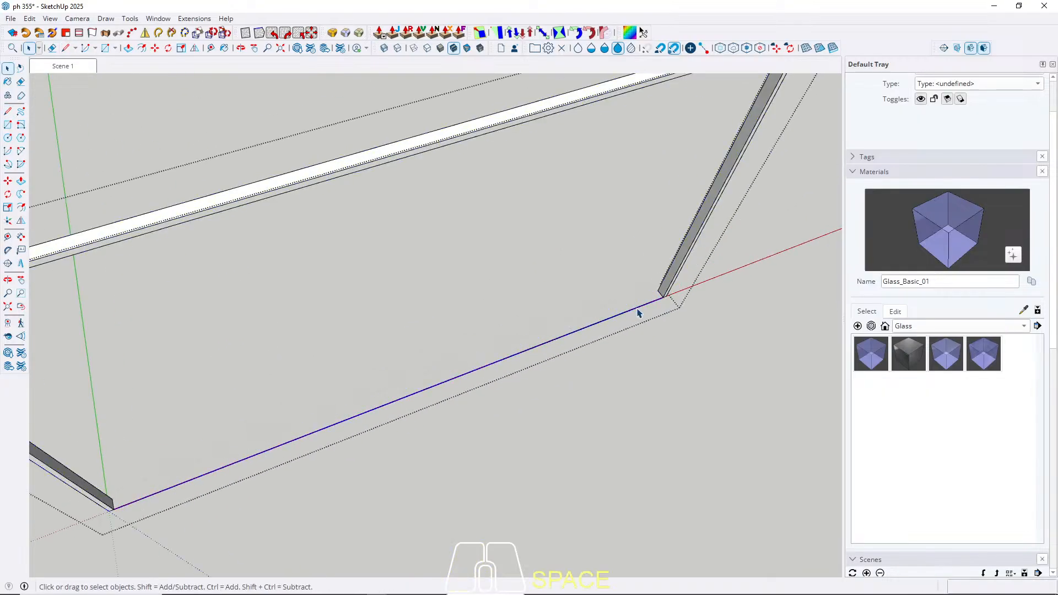
right_click(637, 308)
left_click(678, 104)
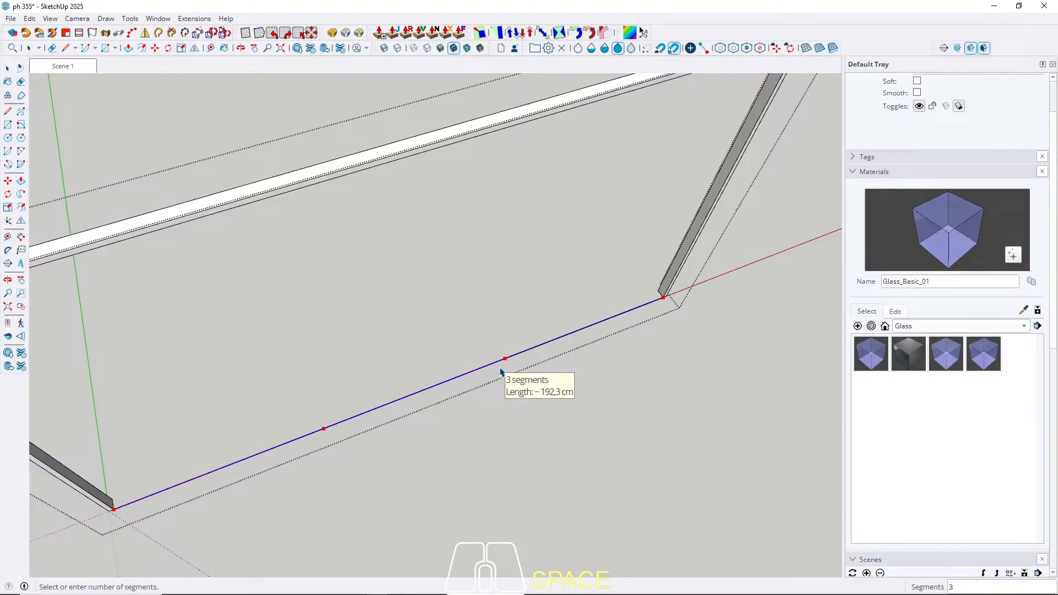
key("space")
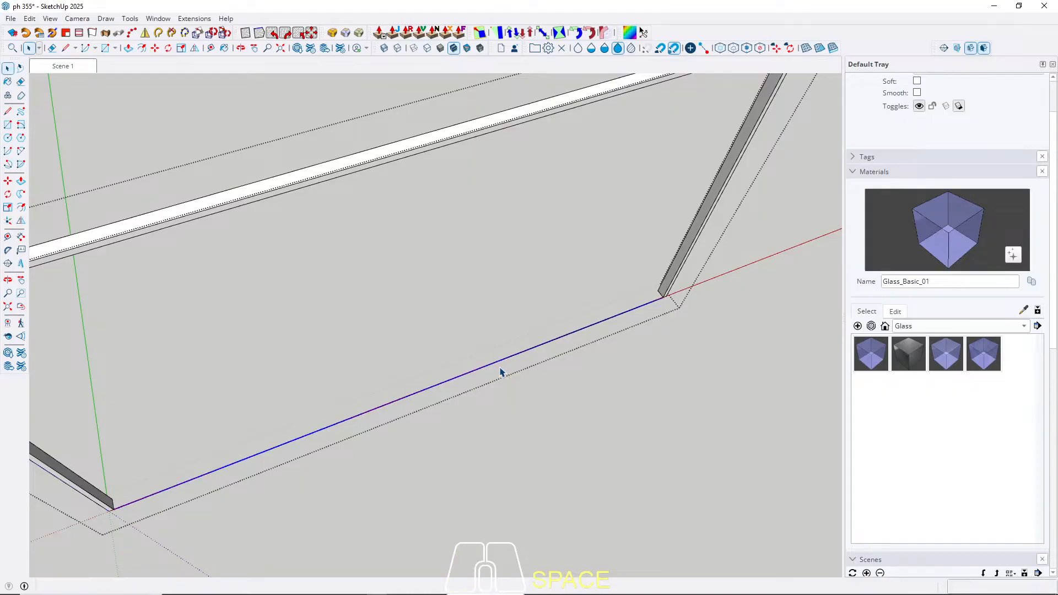
Step: Delete the middle line segment and the one nearest the origin, keeping only the far third
left_click(435, 391)
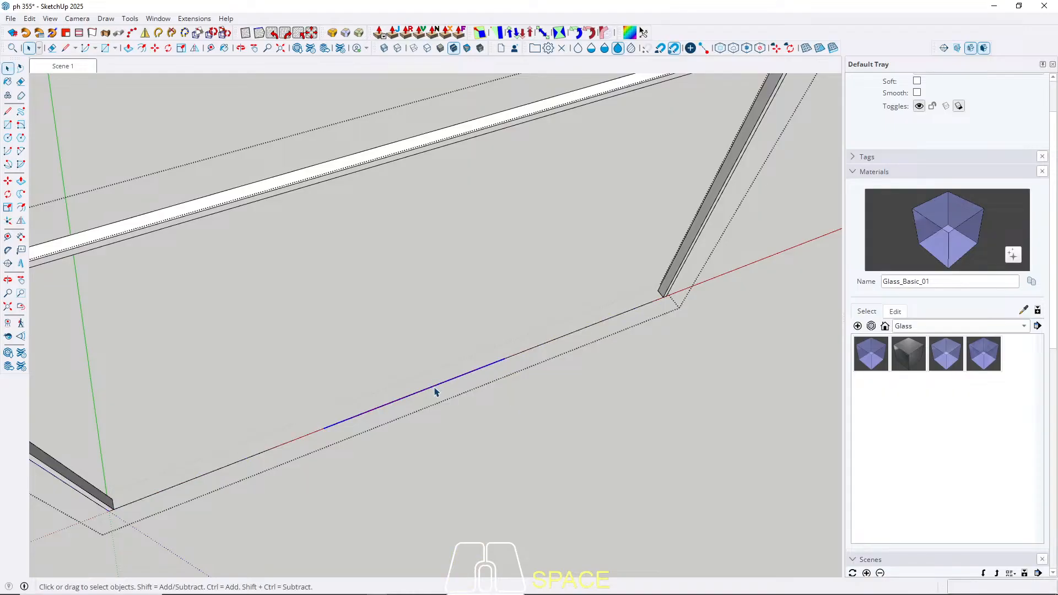
key("Delete")
left_click(262, 452)
key("Delete")
Step: Draw an upright rectangle from the remaining segment's inner end to the frame's far upper inner corner
left_click(568, 342)
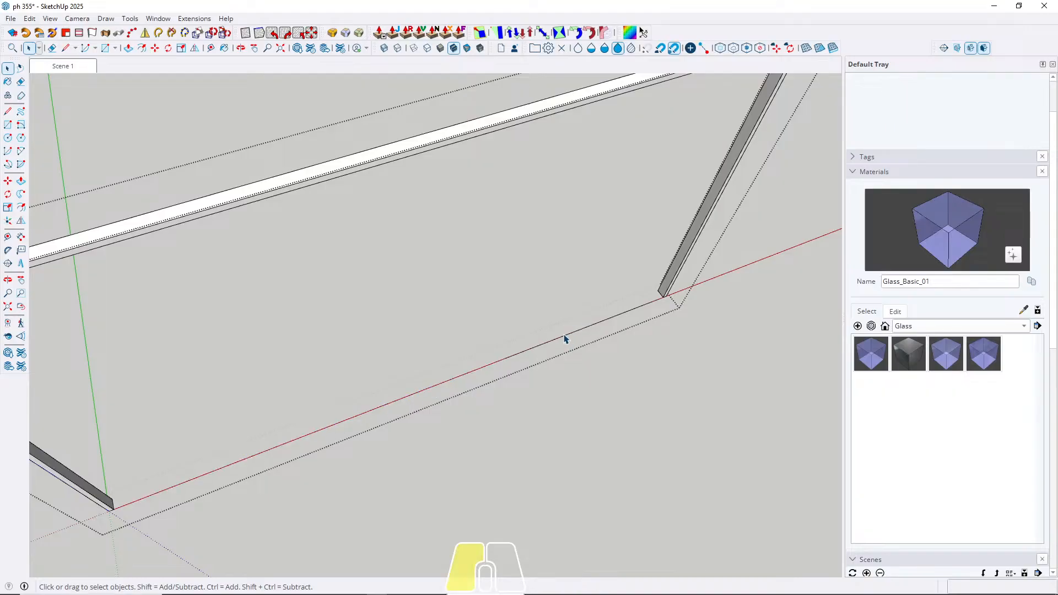
key("r")
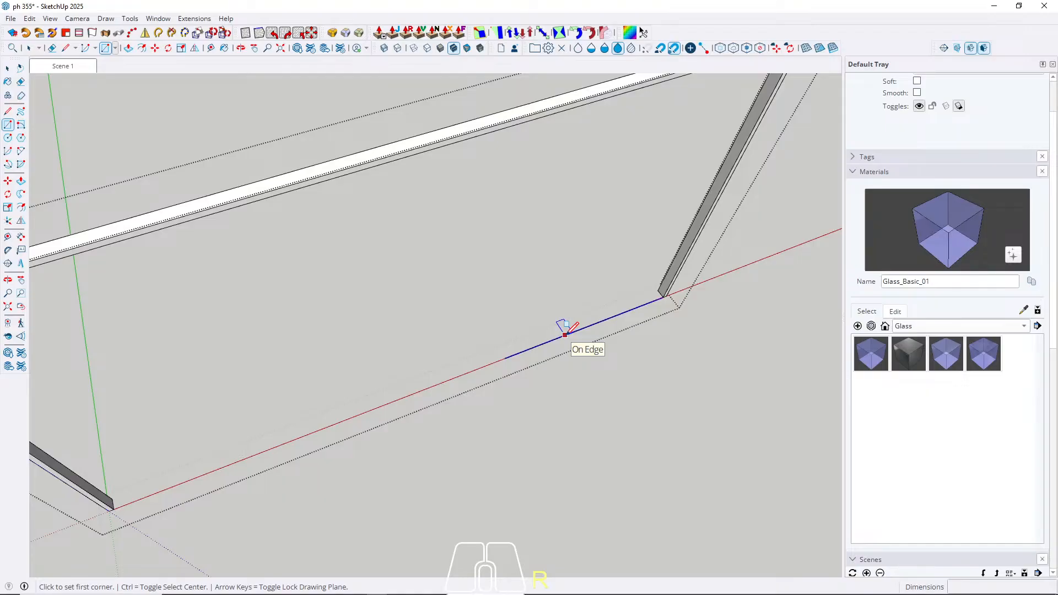
left_click(504, 358)
middle_click_drag(507, 337, 530, 312)
left_click(535, 304)
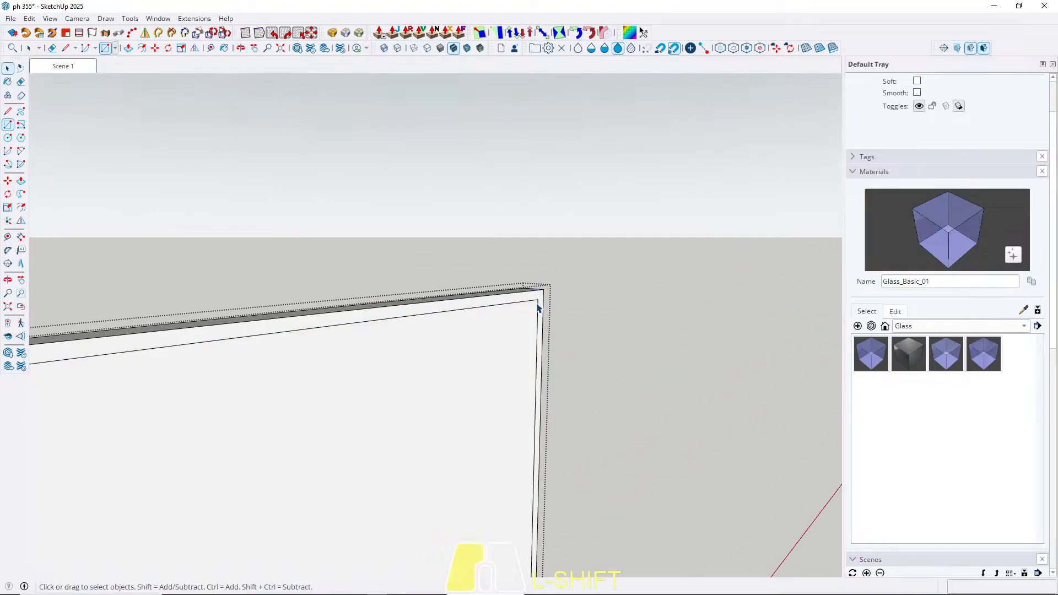
key("space")
Step: Push/pull the rectangular sash panel to a thickness of 2 cm
scroll(654, 210, "down", 4)
middle_click_drag(654, 210, 600, 368)
key("p")
left_click(581, 368)
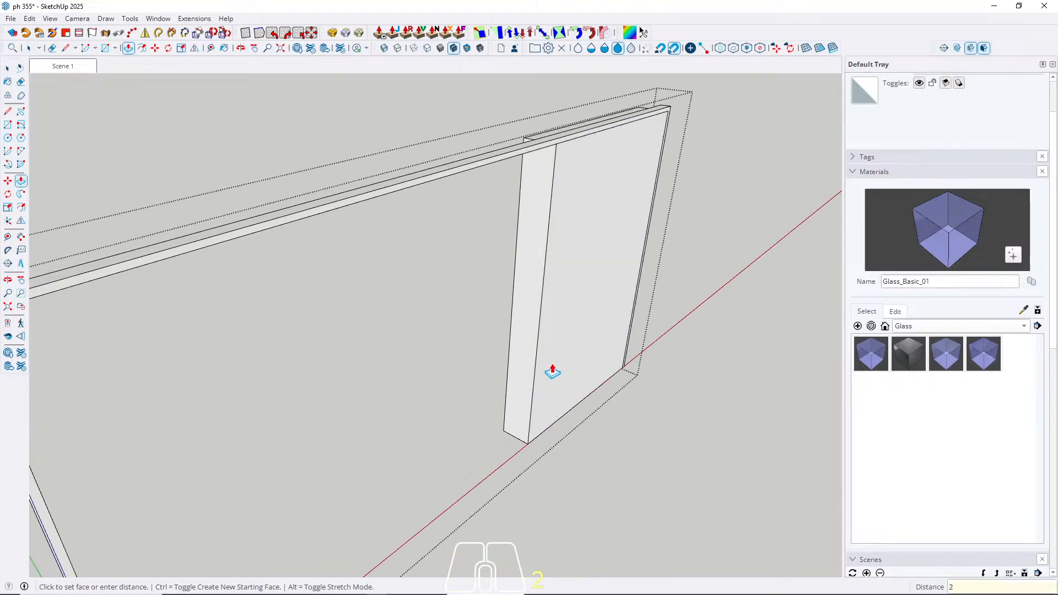
type("2")
key("Return")
Step: Select the whole sash panel and make it a component
key("space")
left_click(581, 241)
double_click(581, 242)
right_click(581, 241)
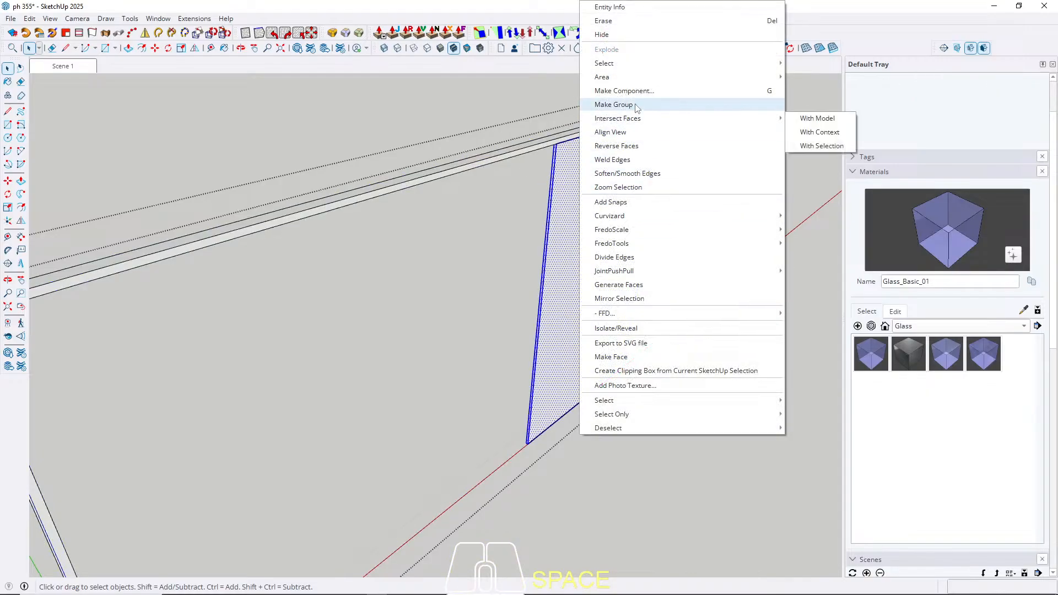
left_click(639, 91)
left_click(534, 440)
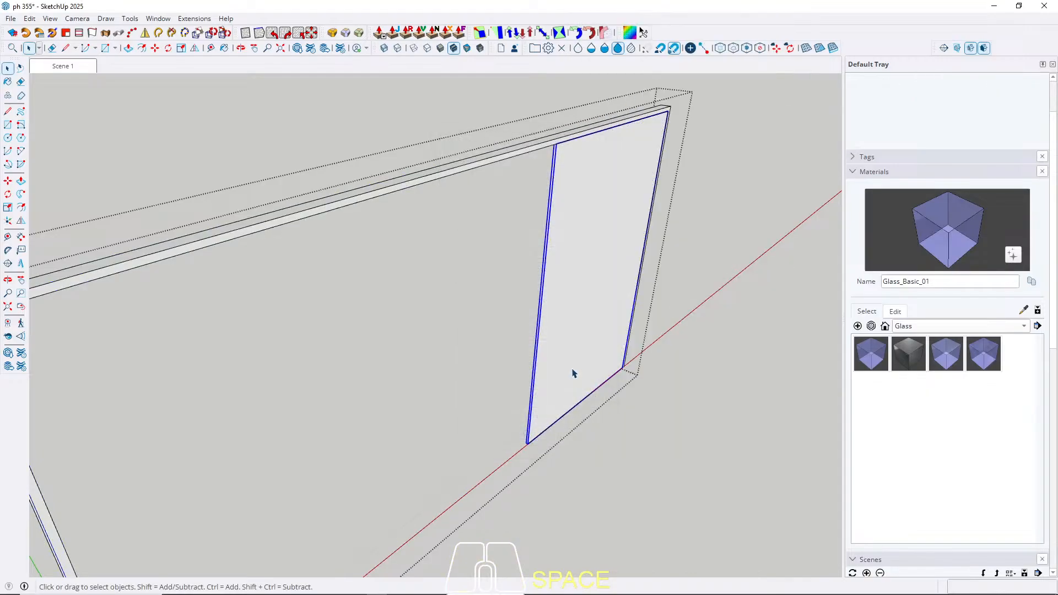
Step: Open the sash panel component and offset its front face inward by 2 cm
middle_click_drag(571, 371, 516, 374)
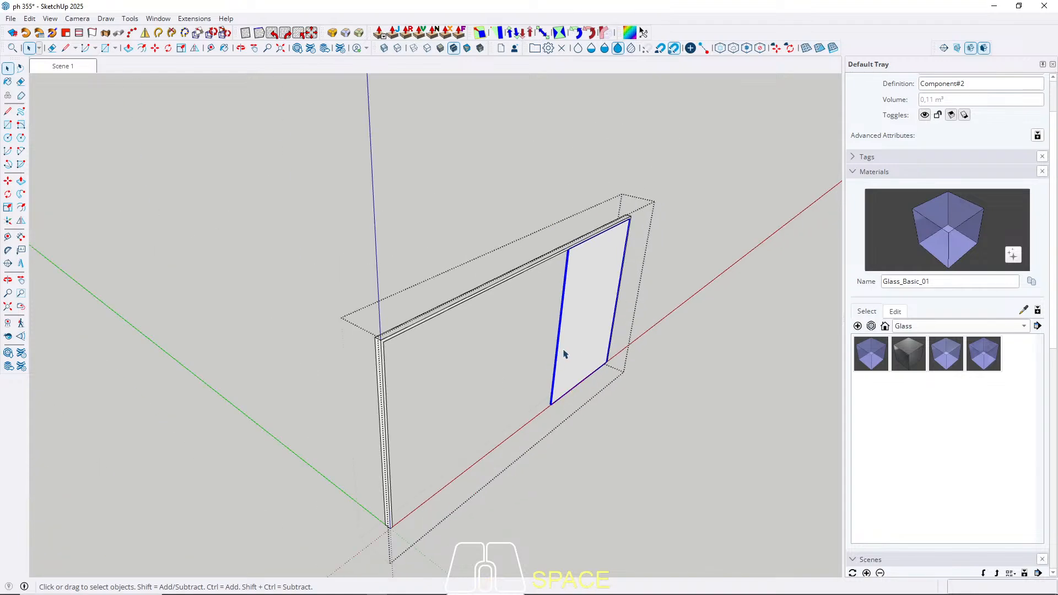
scroll(576, 345, "up", 5)
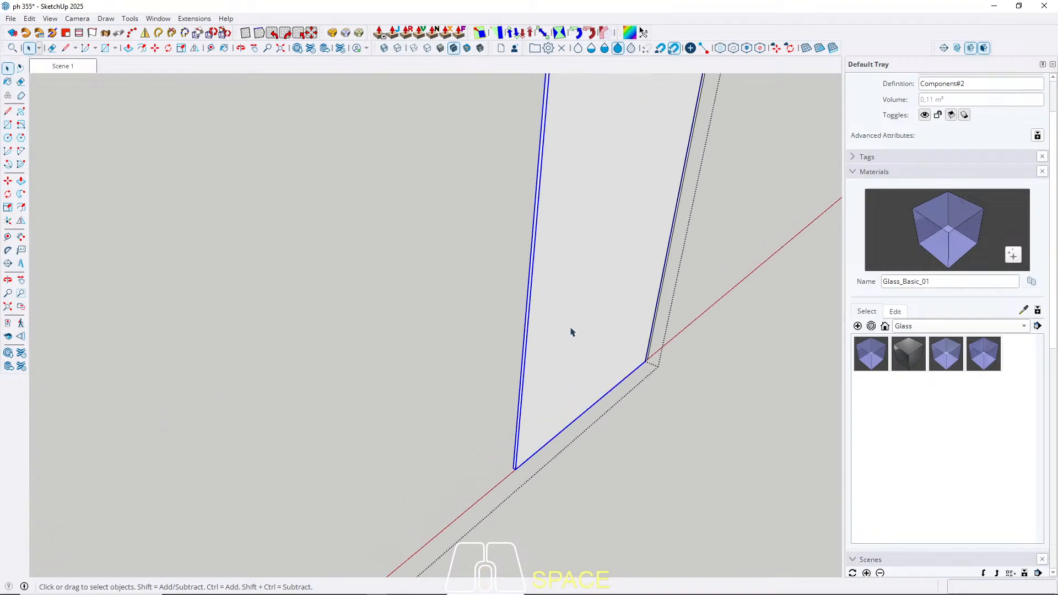
double_click(572, 331)
key("f")
left_click(545, 321)
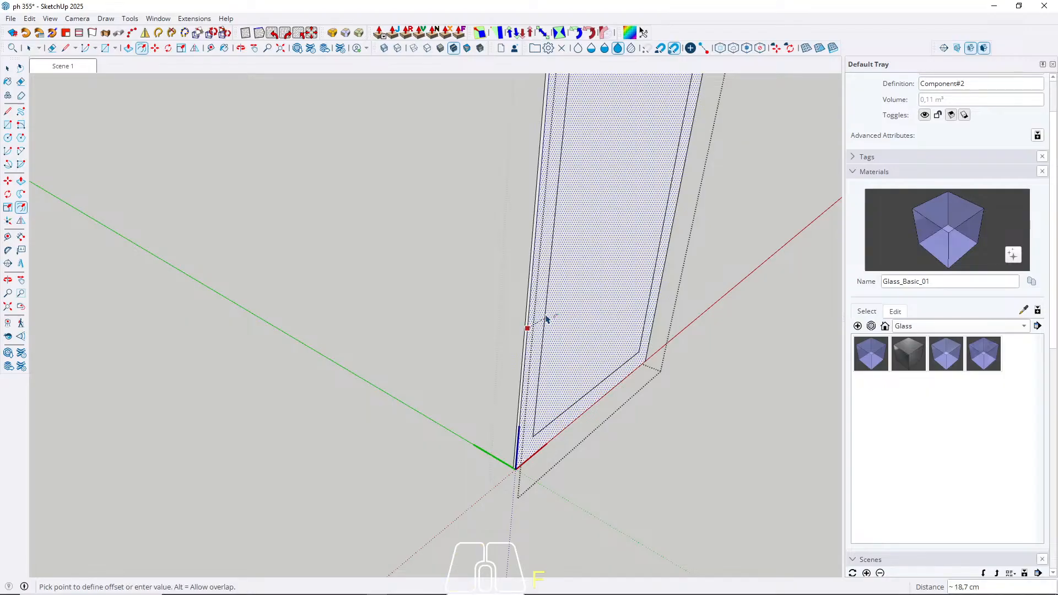
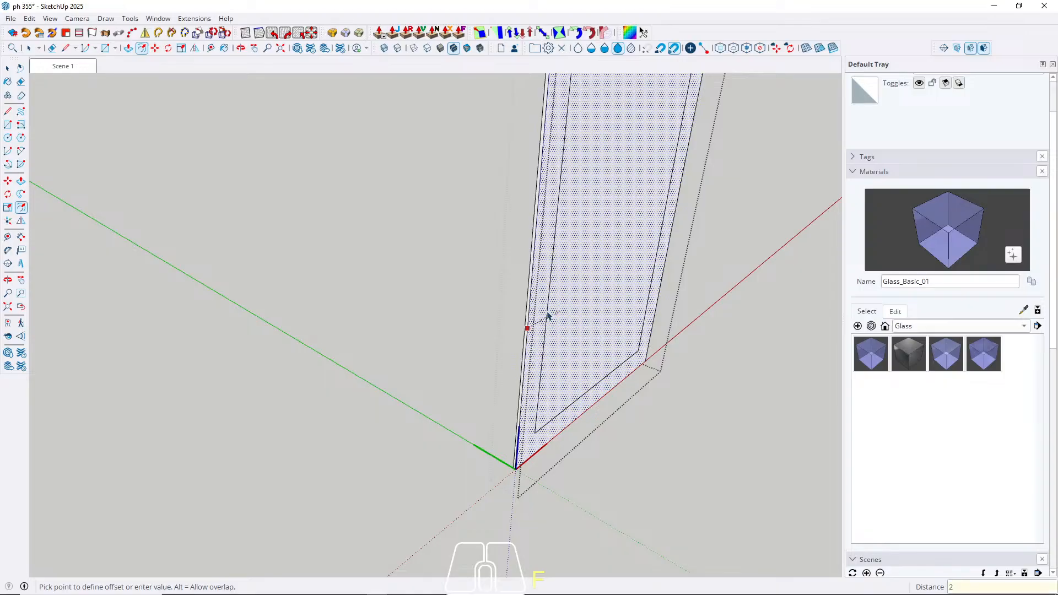
key("Return")
key("space")
Step: Push the sash panel's inner face through its full thickness to leave an open frame
left_click(583, 349)
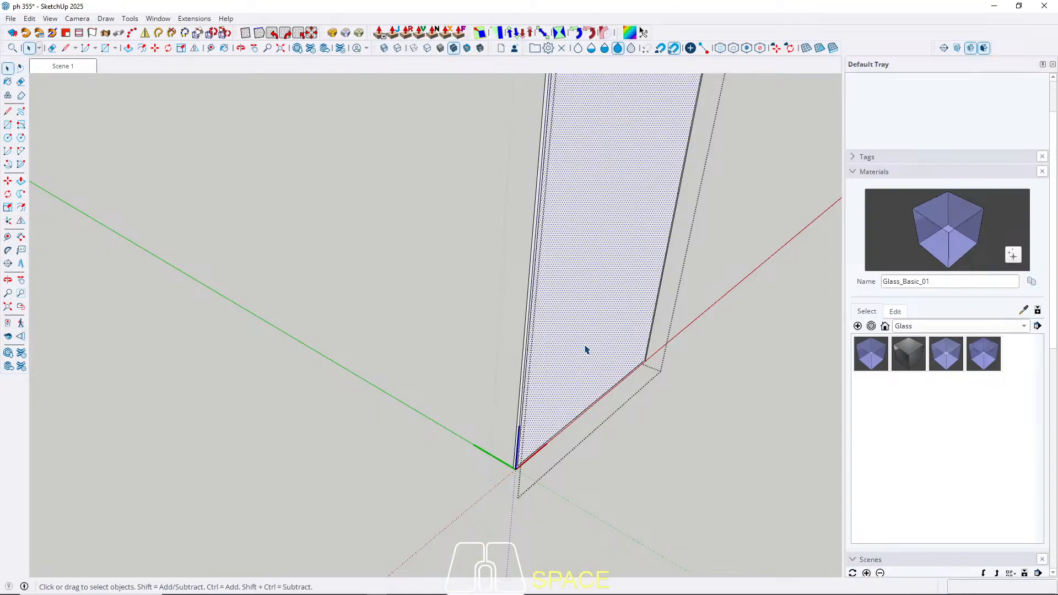
key("p")
left_click(578, 324)
key("space")
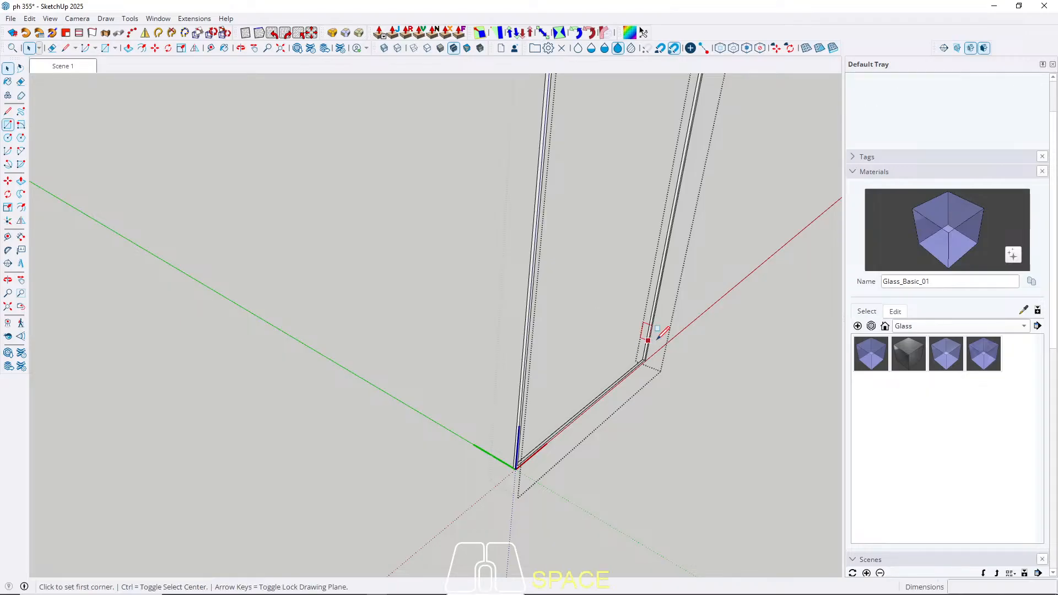
Step: Draw a glass rectangle in the sash opening between the mid-thickness points of two diagonally opposite inner corners
key("r")
scroll(645, 346, "up", 5)
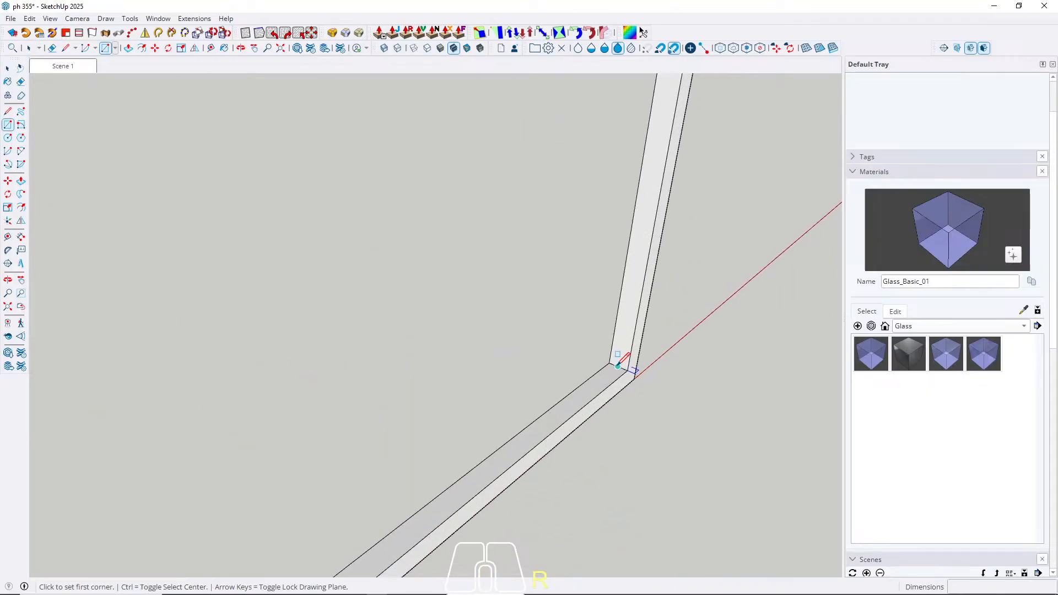
left_click(618, 365)
scroll(618, 385, "down", 5)
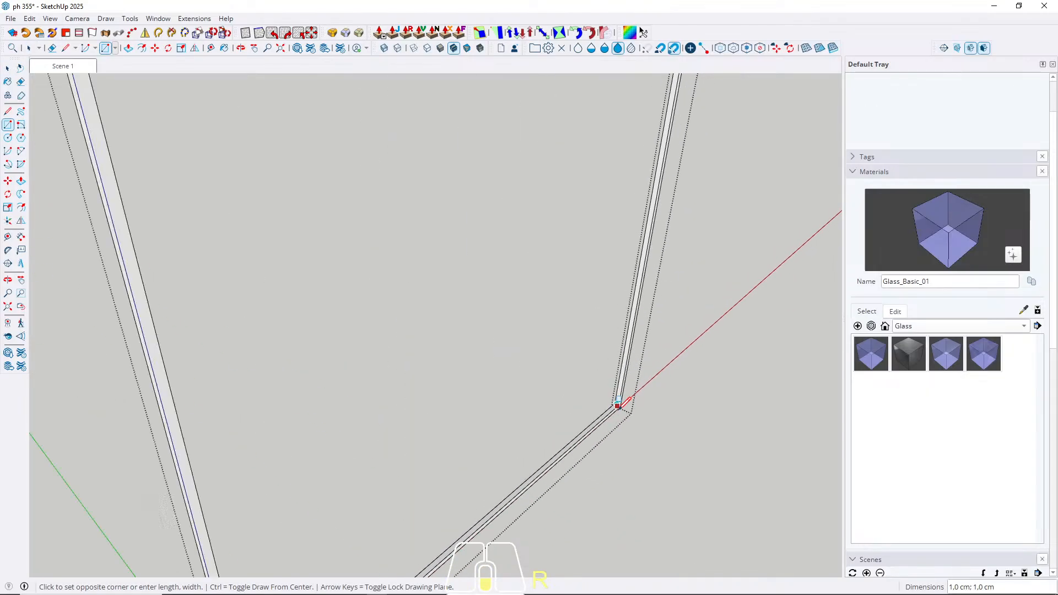
scroll(619, 406, "down", 4)
middle_click_drag(623, 392, 268, 277)
scroll(528, 342, "up", 7)
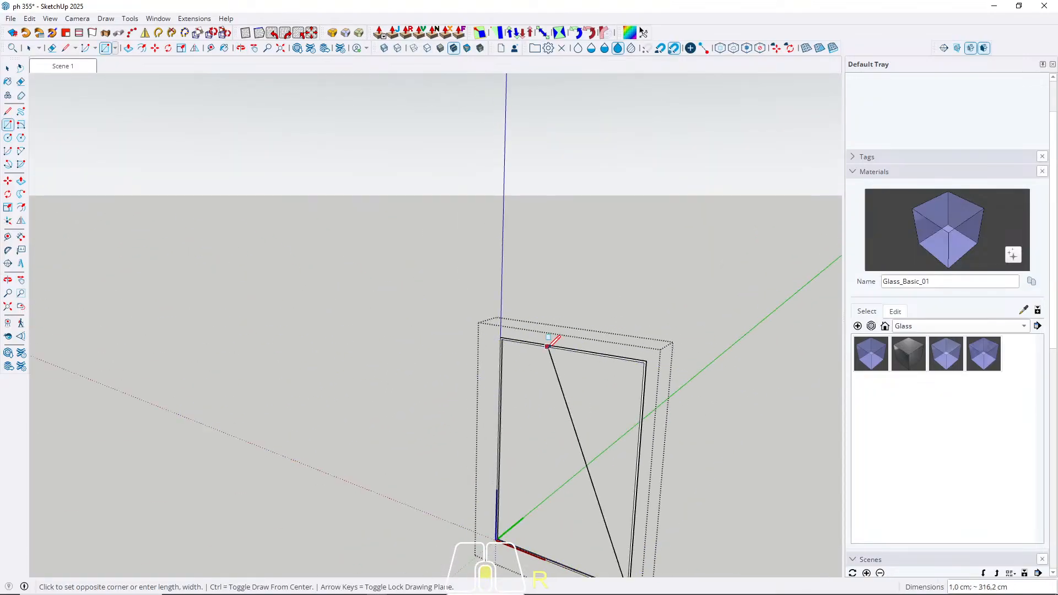
scroll(490, 340, "up", 6)
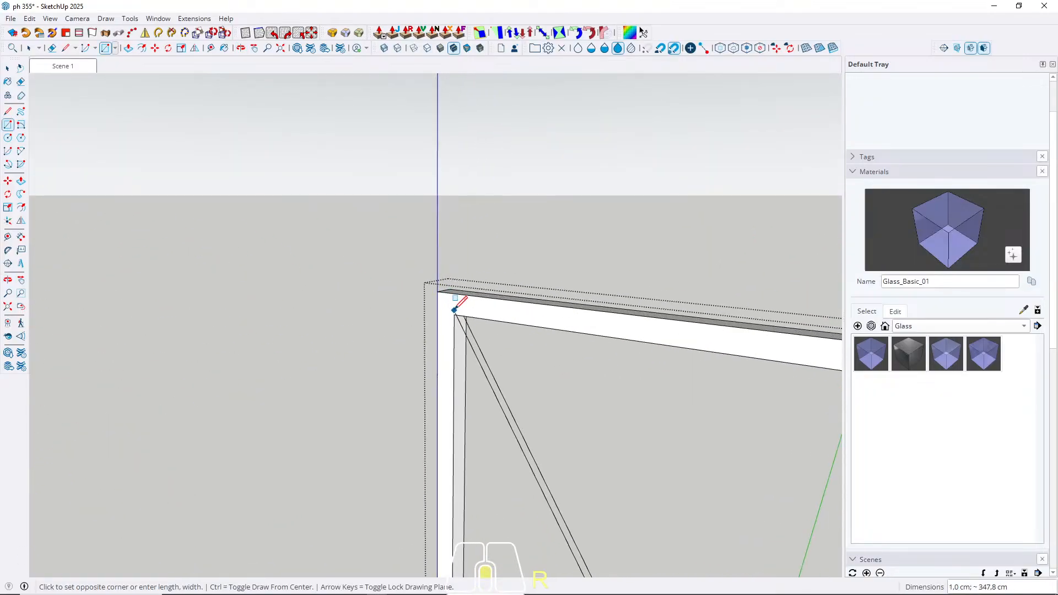
middle_click_drag(452, 316, 444, 256)
scroll(444, 255, "up", 3)
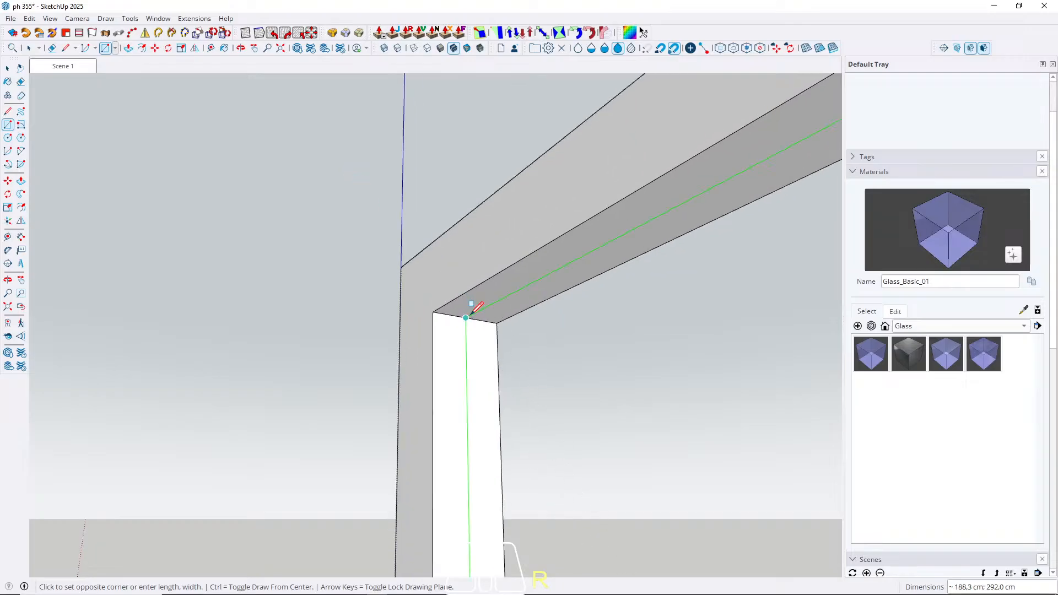
left_click(468, 317)
scroll(479, 303, "down", 2)
key("space")
Step: Push/pull the glass rectangle in the sash opening by 0.5 cm
middle_click_drag(489, 288, 600, 505)
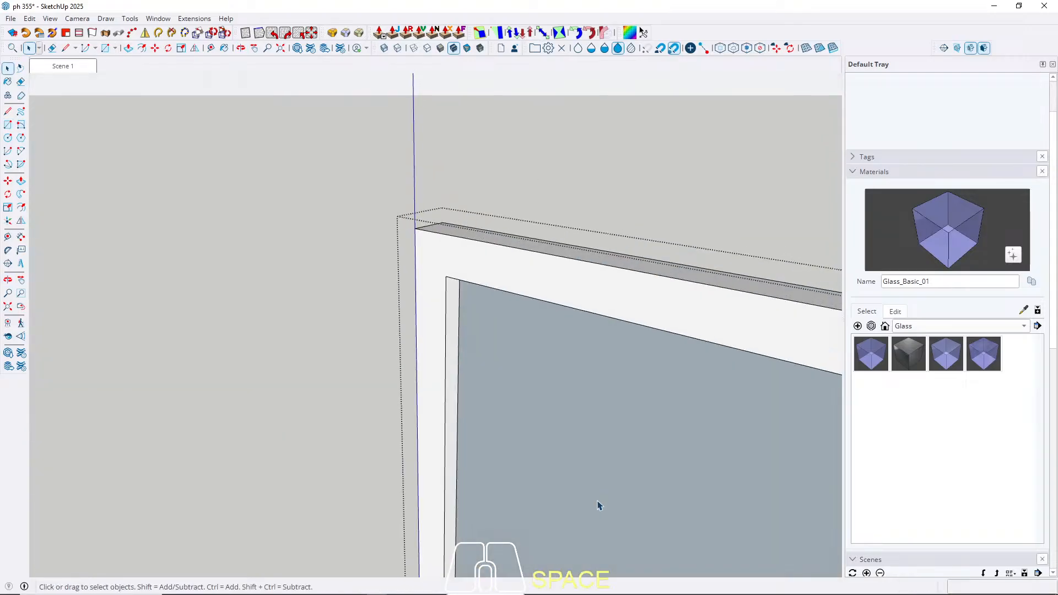
scroll(540, 375, "down", 1)
key("p")
left_click(543, 403)
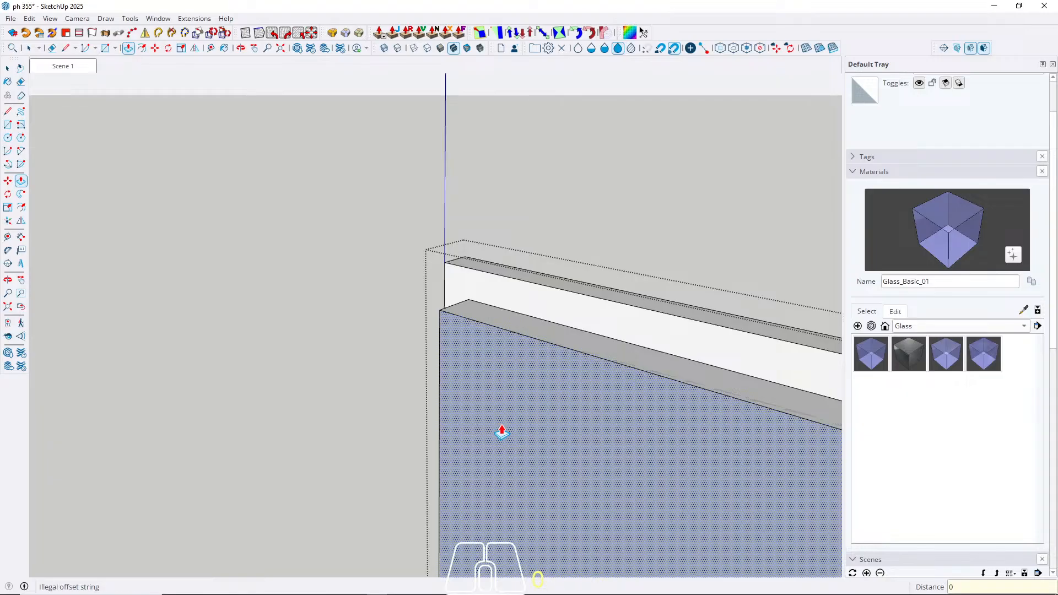
key("Return")
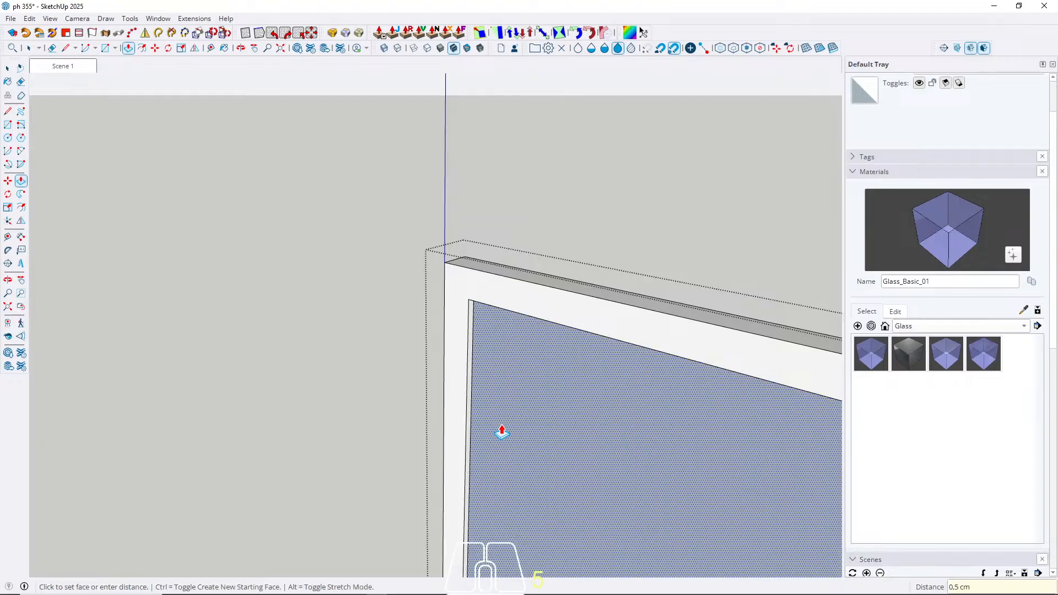
Step: Select the connected sash and glass geometry, undo the glass pane and its rectangle, and leave the component
key("space")
scroll(395, 311, "down", 3)
triple_click(503, 380)
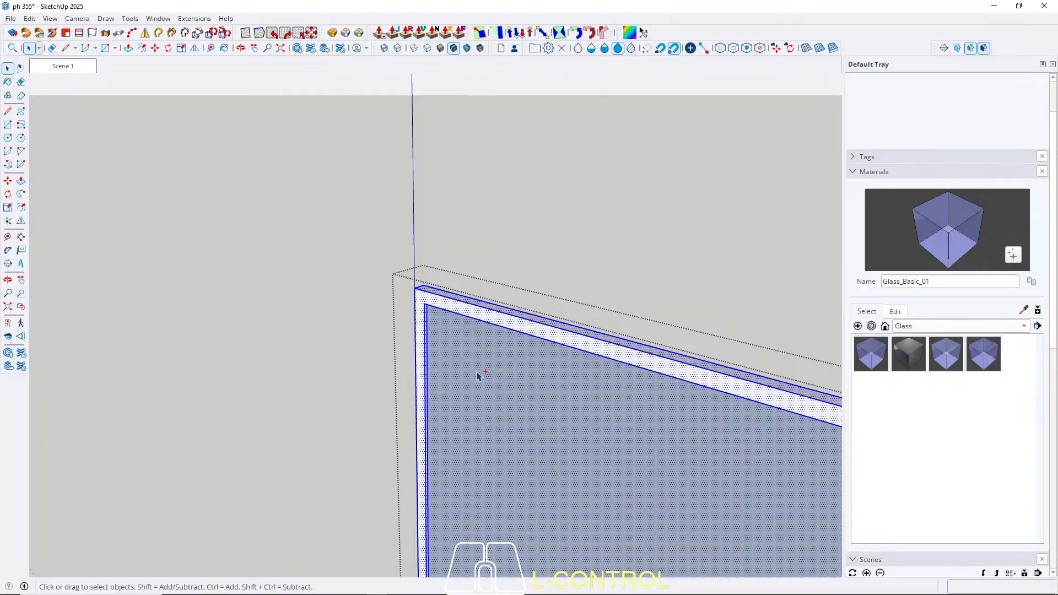
key("ctrl+z")
mouse_move(439, 303)
middle_mouse_down()
mouse_move(427, 269)
mouse_move(446, 287)
middle_mouse_up()
key("Escape")
Step: Reopen the sash component and make all of its frame geometry a group
left_click(422, 308)
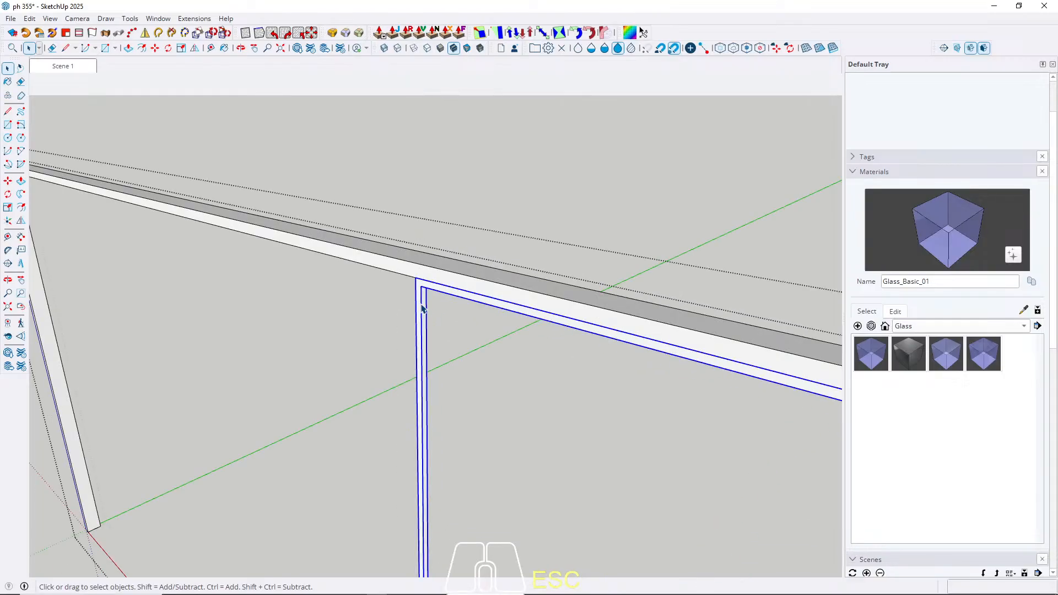
double_click(422, 290)
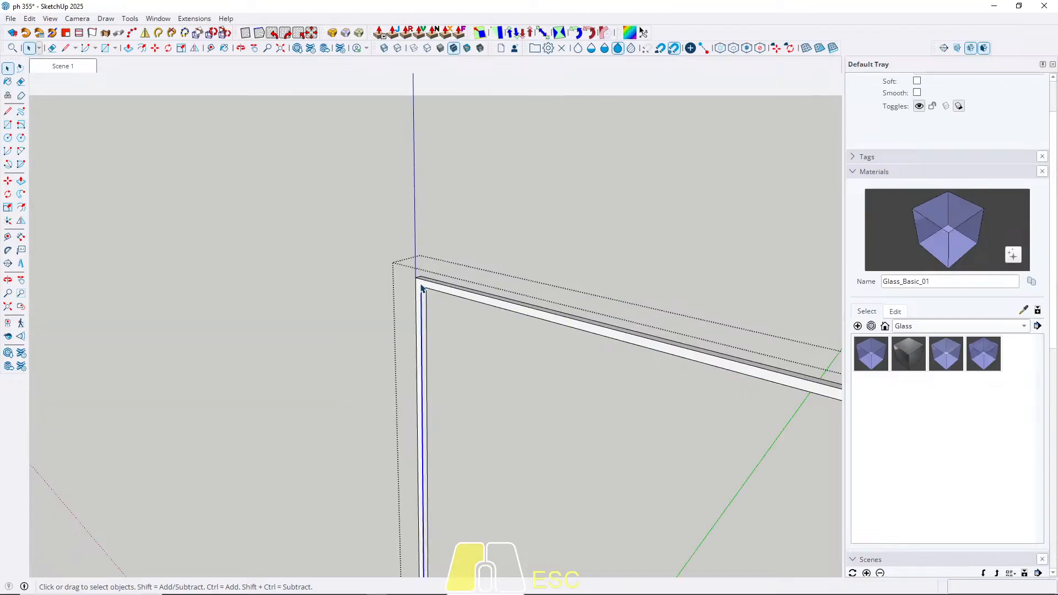
triple_click(421, 289)
right_click(422, 288)
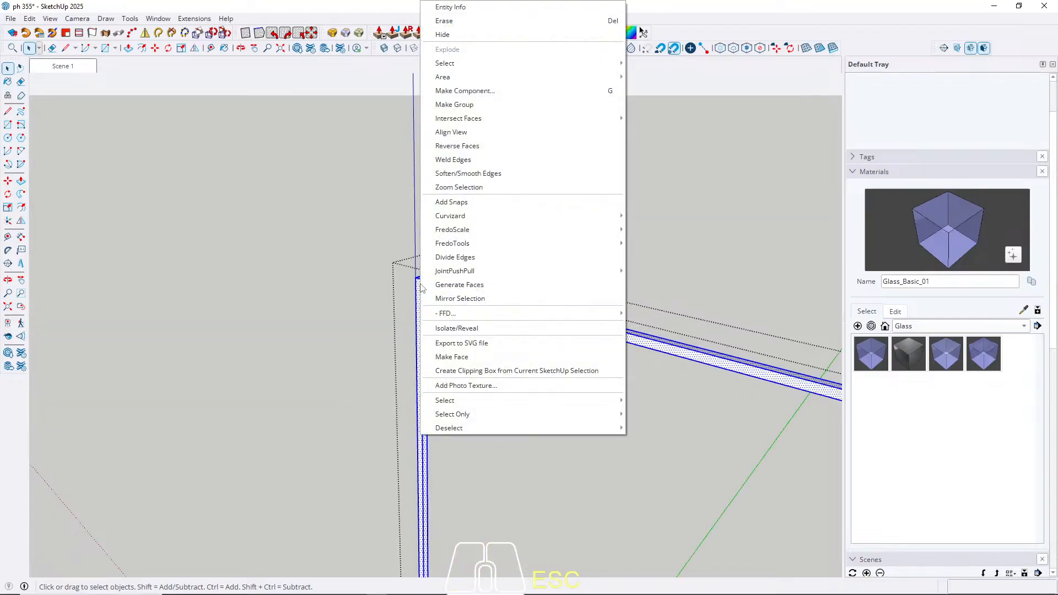
left_click(469, 107)
Step: Draw a glass rectangle in the sash opening, starting and ending at diagonally opposite inner corners of the grouped frame
key("r")
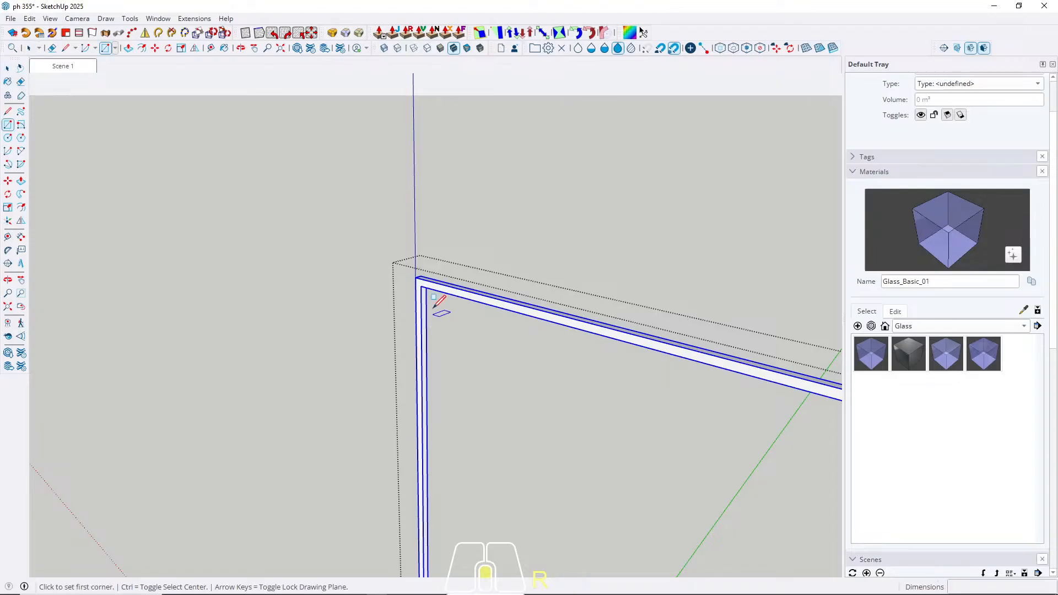
scroll(431, 309, "up", 5)
middle_click_drag(412, 310, 397, 222)
left_click(407, 231)
scroll(393, 221, "down", 3)
scroll(464, 294, "down", 6)
scroll(593, 253, "up", 8)
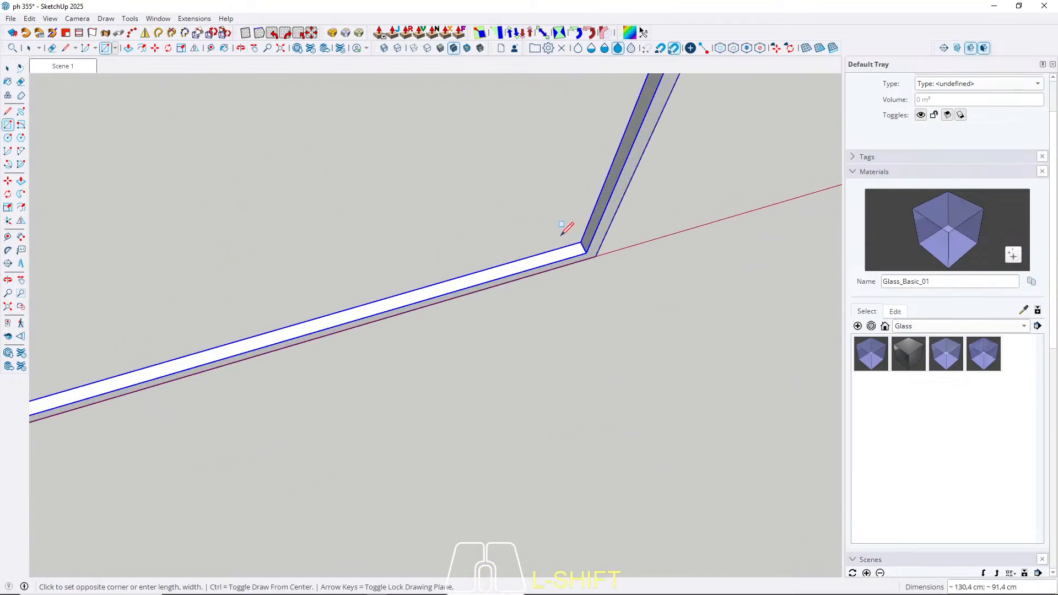
key("space")
Step: Push/pull the glass rectangle by 0.5 cm and make the resulting pane a group
key("p")
left_click(486, 257)
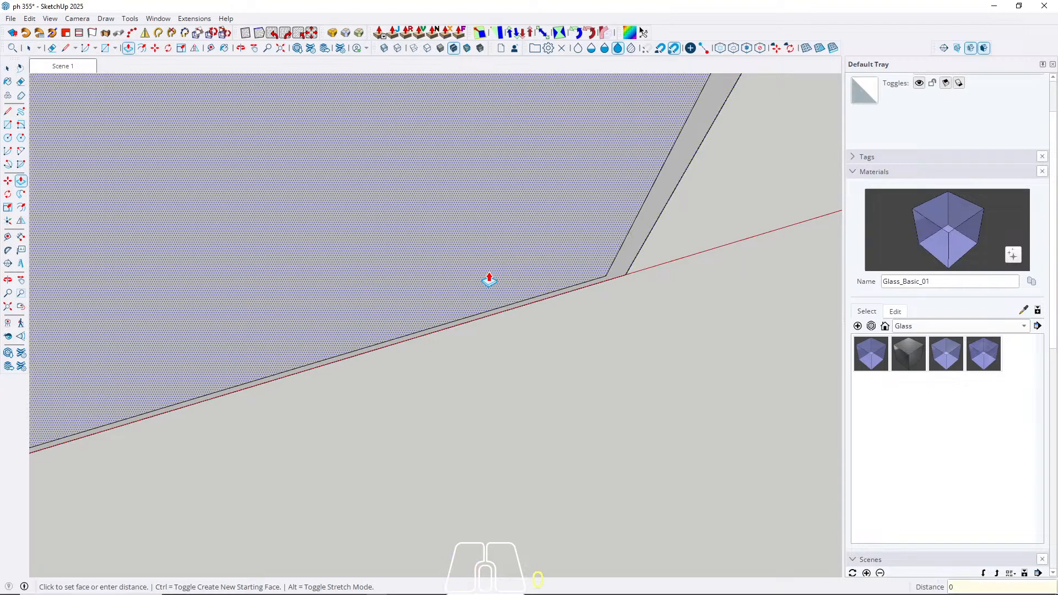
type("0,5")
key("Return")
key("space")
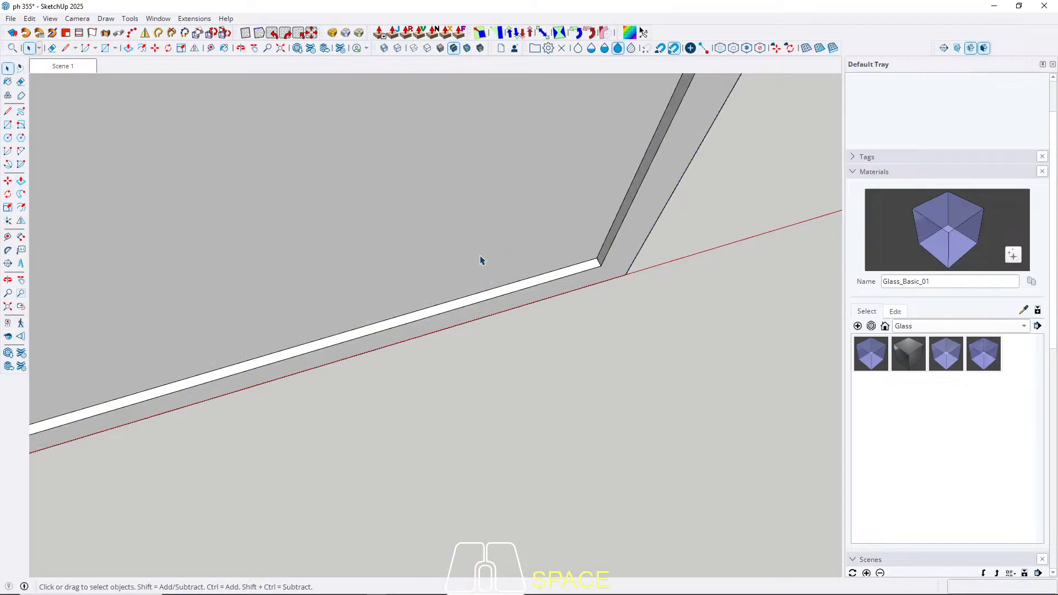
right_click(471, 246)
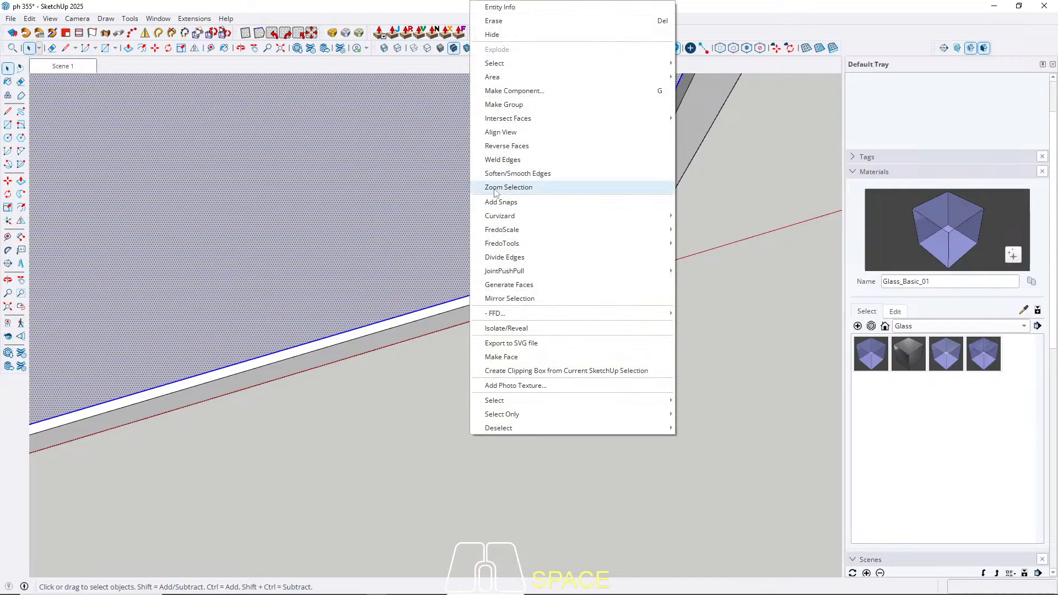
left_click(512, 106)
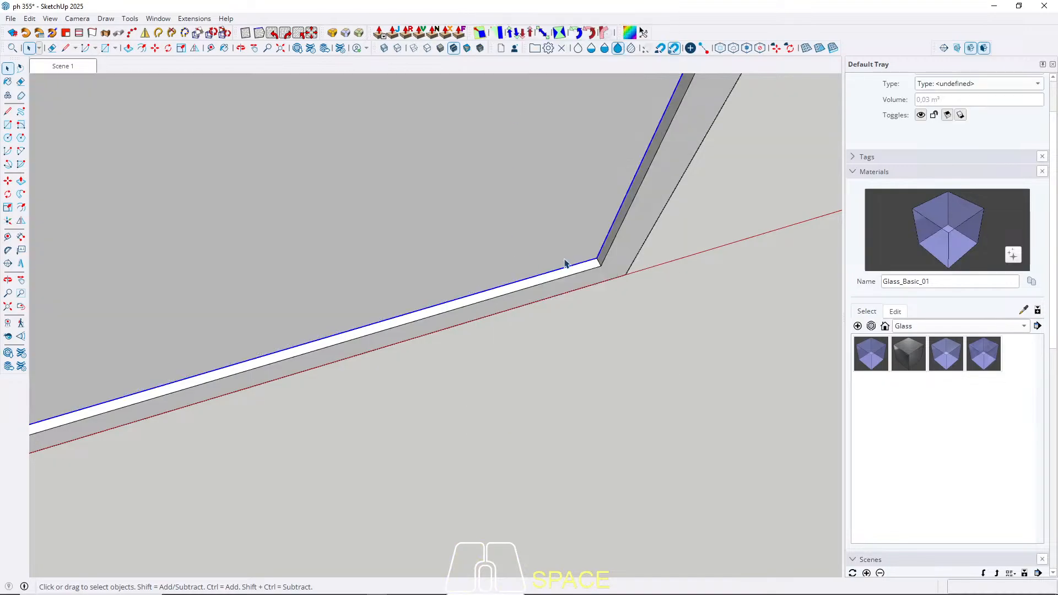
Step: Paint the glass pane group with the Glass_Basic_01 material and leave the sash component
middle_click_drag(423, 243, 413, 283)
key("b")
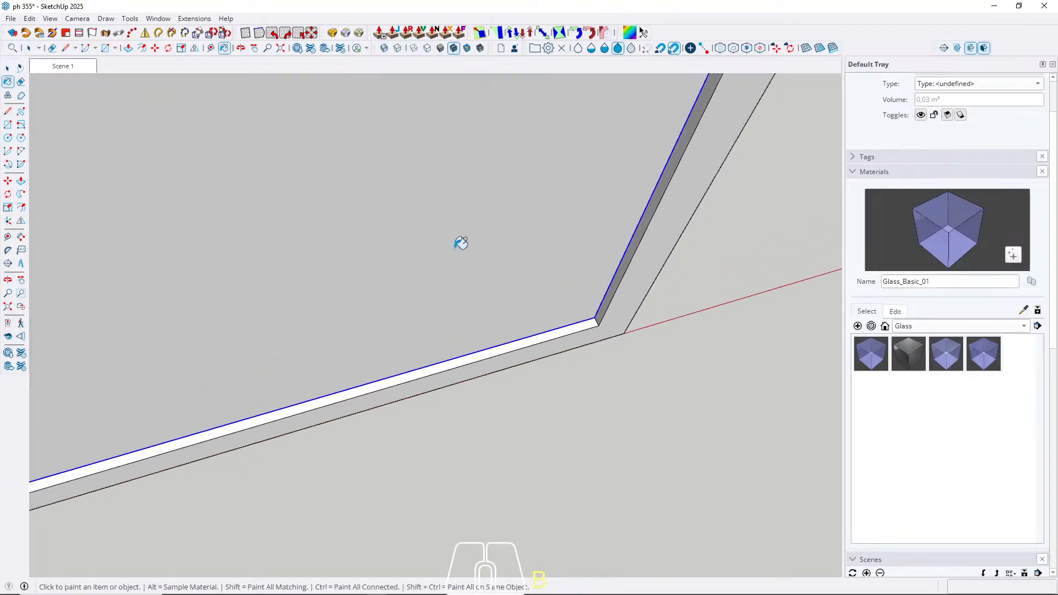
left_click(461, 243)
key("space")
scroll(462, 244, "down", 7)
scroll(541, 312, "down", 6)
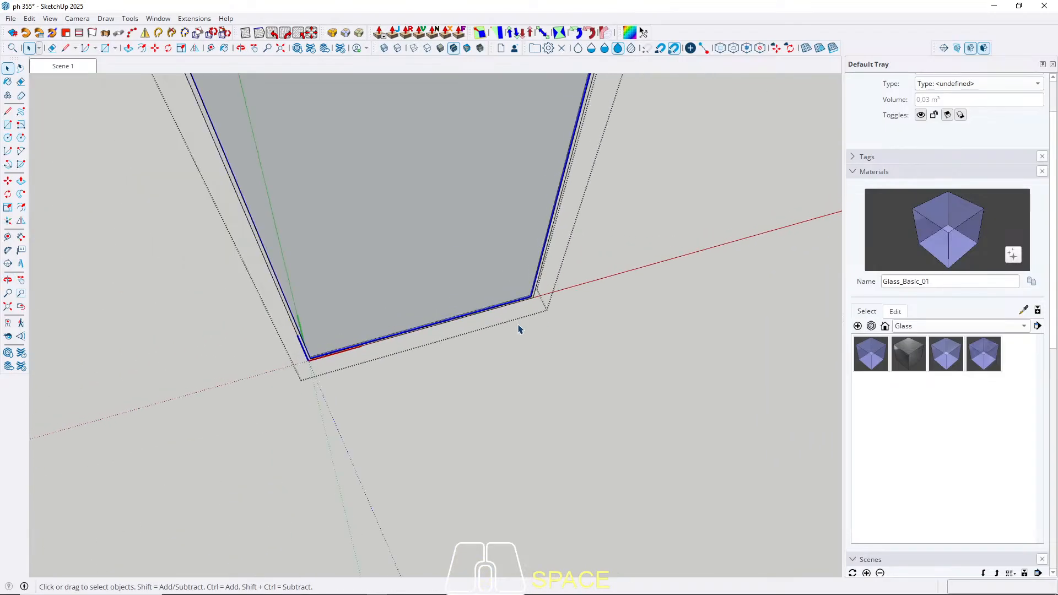
middle_click_drag(470, 339, 487, 264)
key("Escape")
Step: Move the sash component 1 cm inward from the face of the outer window frame
scroll(392, 337, "up", 3)
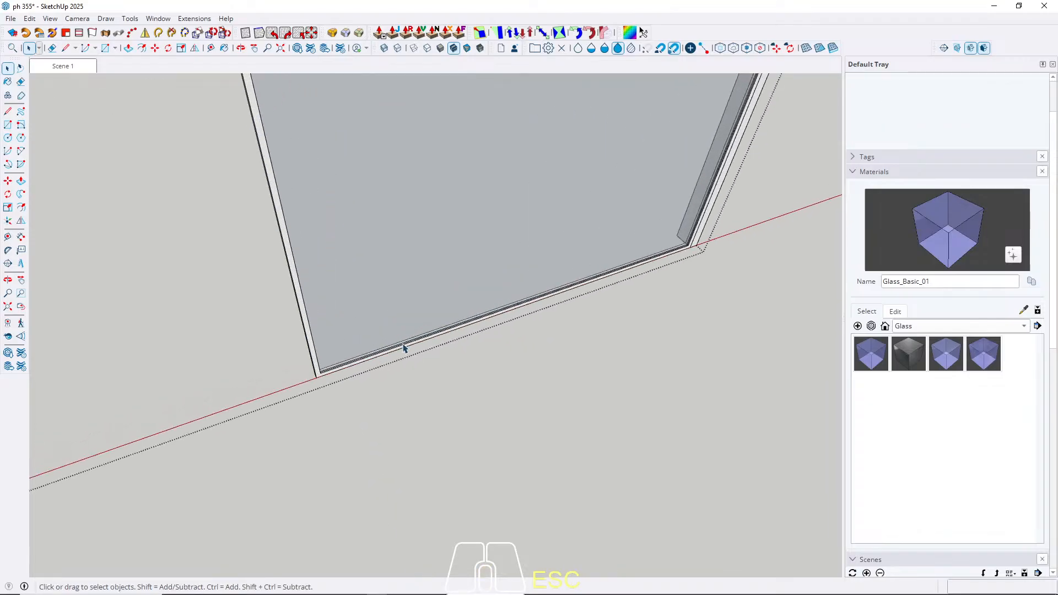
left_click(409, 345)
scroll(689, 245, "up", 4)
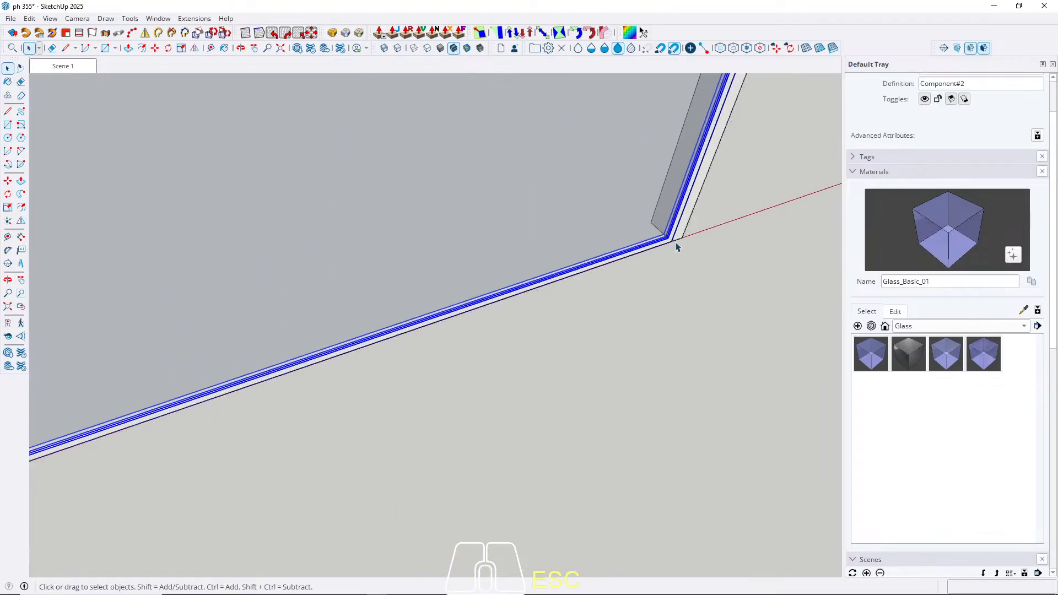
scroll(673, 243, "down", 3)
key("m")
left_click(660, 267)
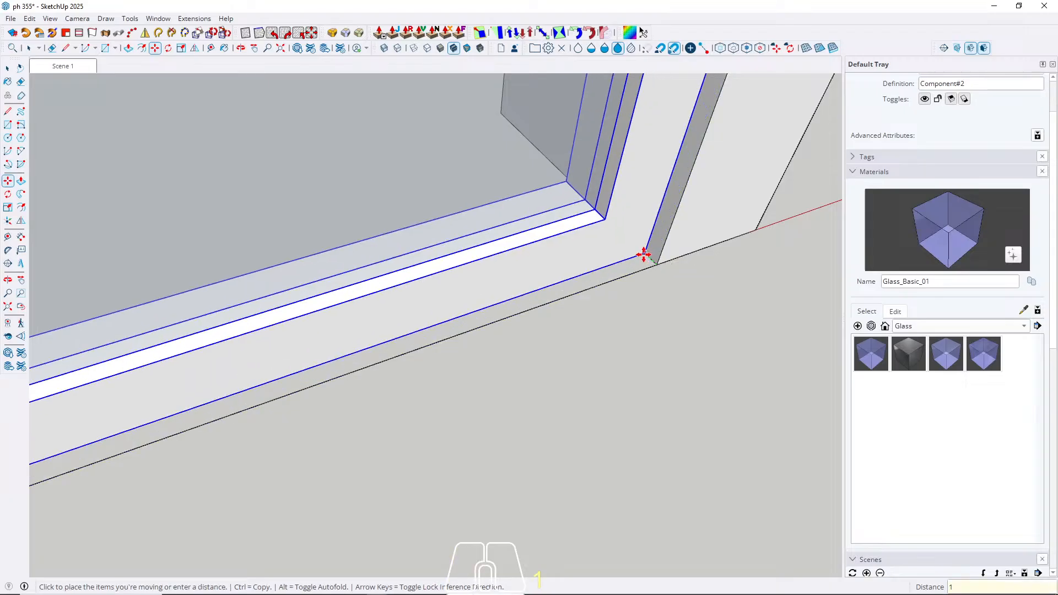
key("Return")
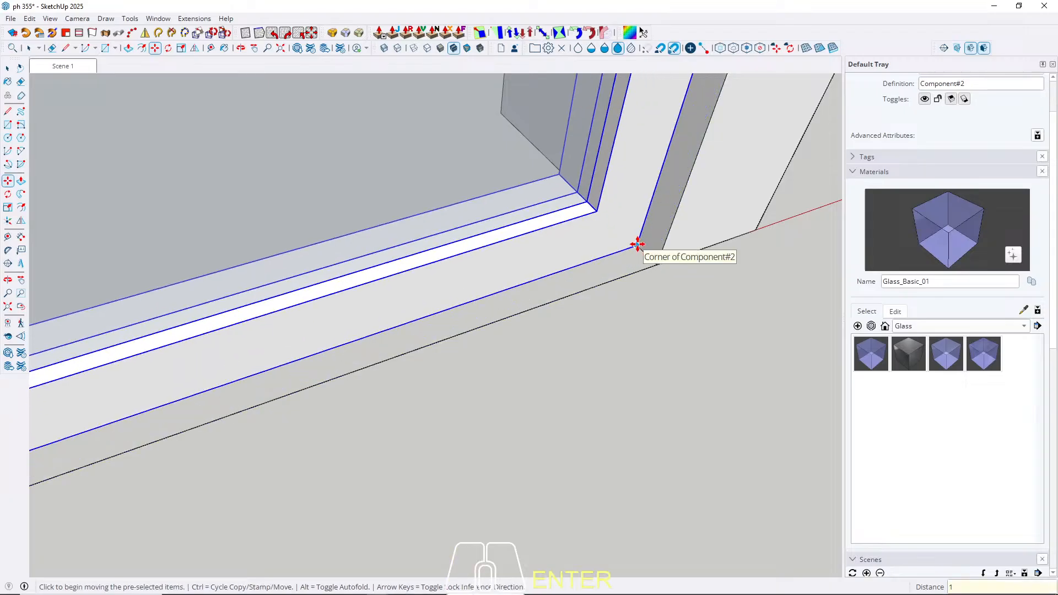
Step: Copy the sash beside the original, corner to corner with a stagger in depth, and array the copy across the opening
left_click(639, 244)
key("ctrl")
scroll(637, 232, "down", 5)
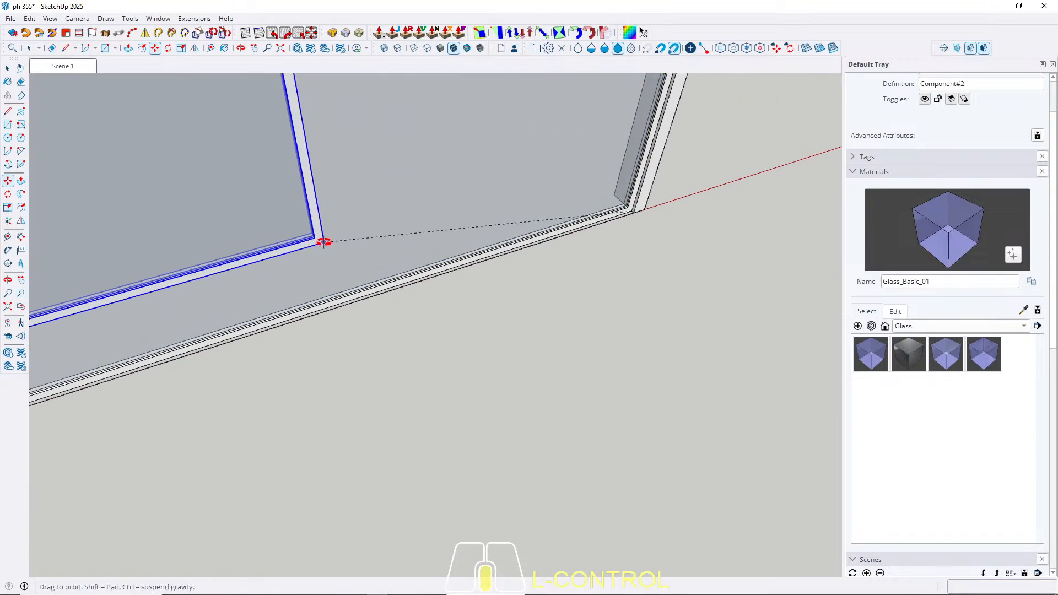
middle_click_drag(324, 242, 739, 121)
scroll(739, 120, "down", 4)
middle_click_drag(557, 250, 745, 261)
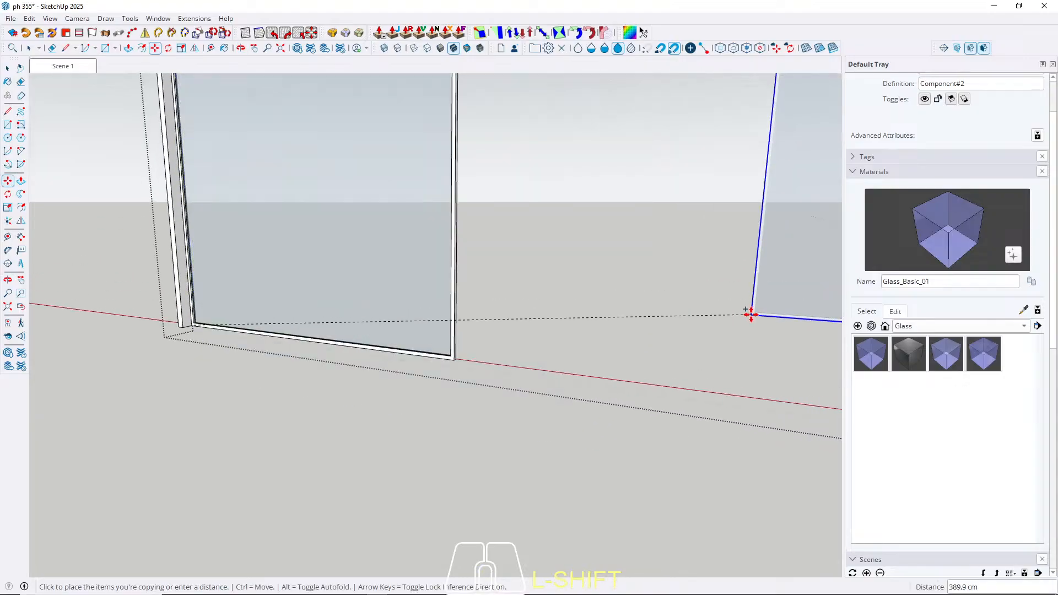
scroll(750, 314, "down", 4)
middle_click_drag(554, 269, 618, 477)
scroll(479, 293, "up", 6)
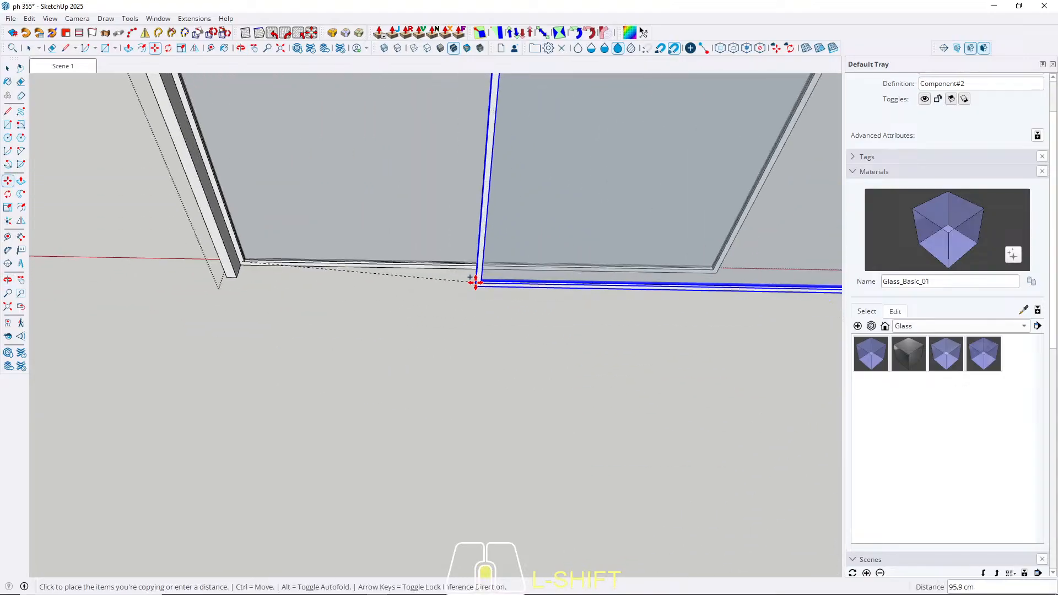
scroll(471, 275, "up", 5)
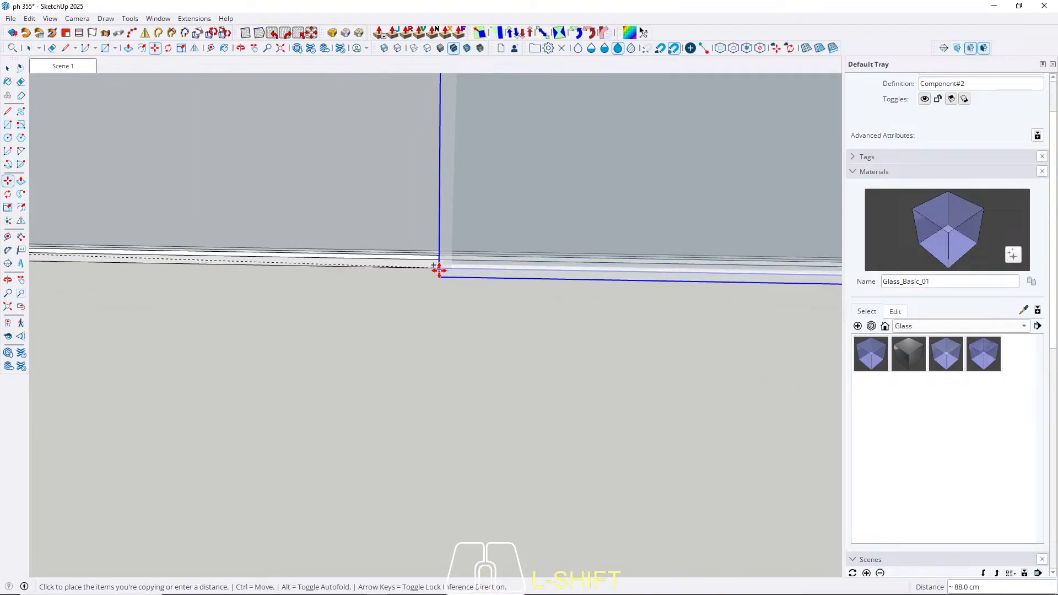
scroll(473, 268, "down", 3)
scroll(472, 269, "down", 2)
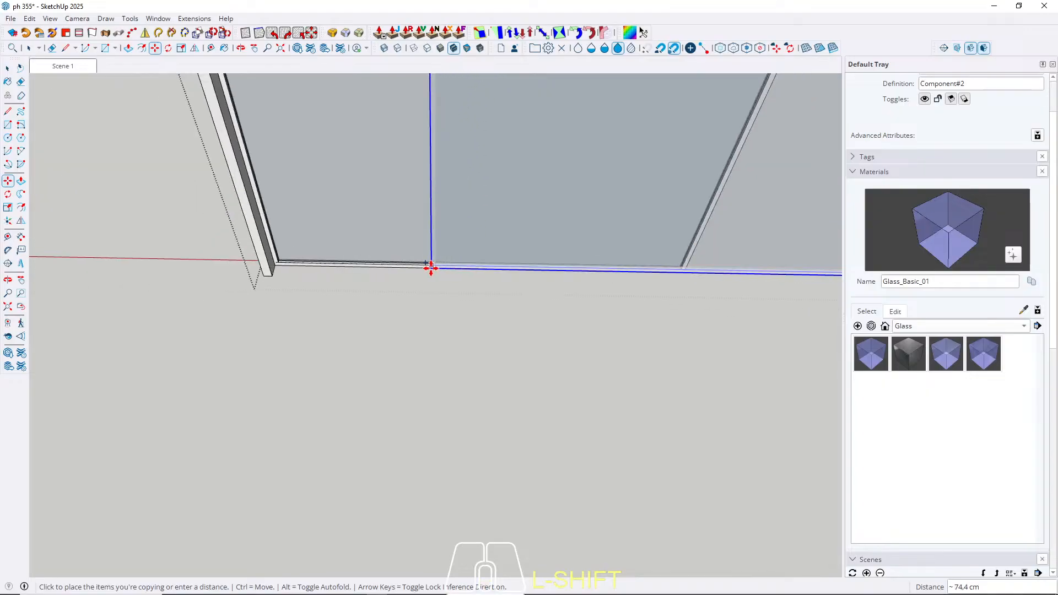
scroll(496, 330, "down", 3)
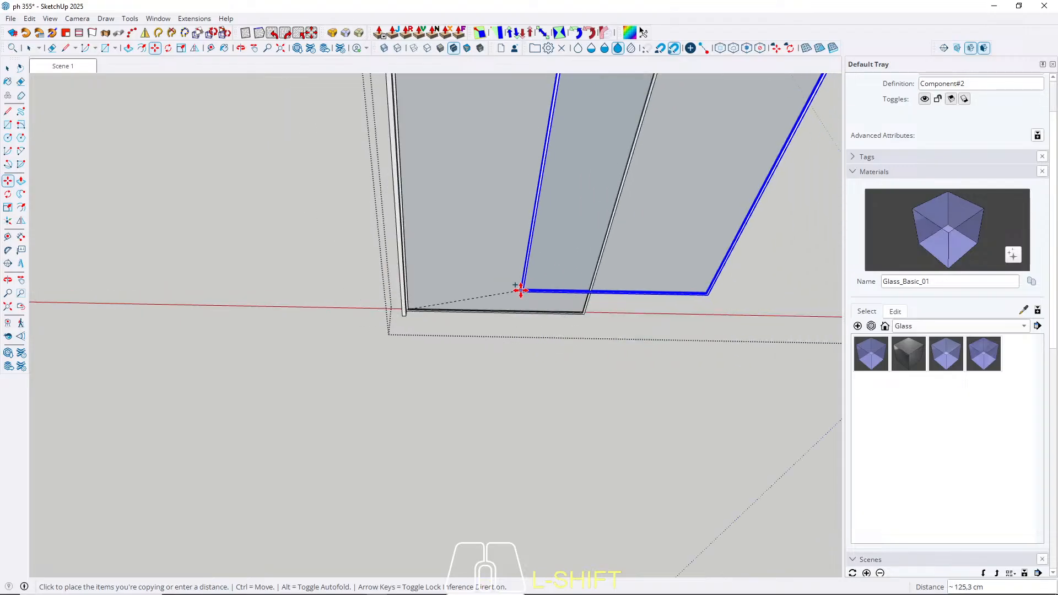
scroll(551, 324, "down", 2)
scroll(515, 338, "up", 5)
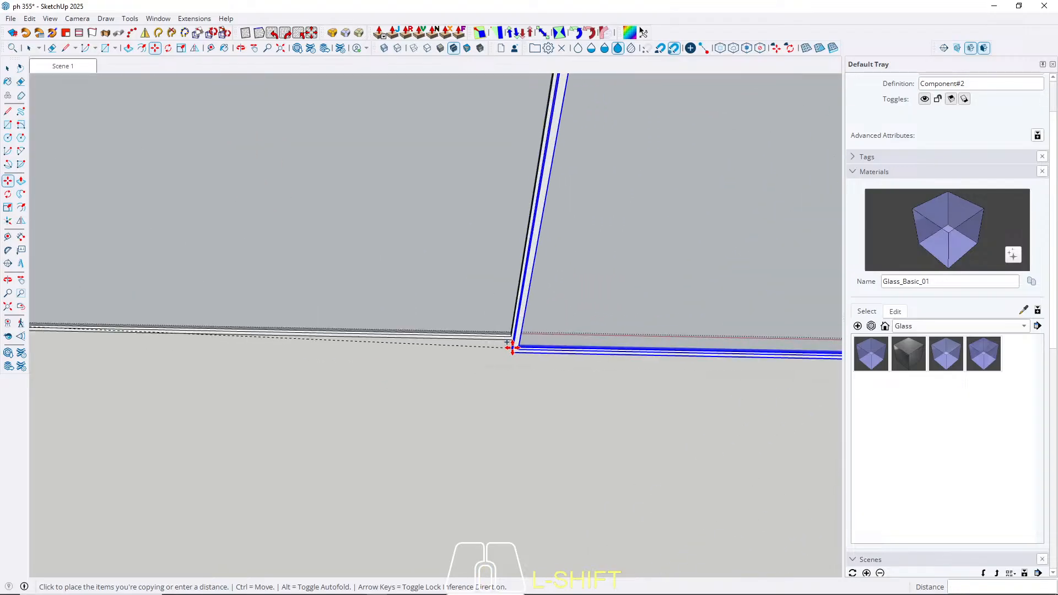
scroll(511, 347, "up", 3)
left_click(513, 319)
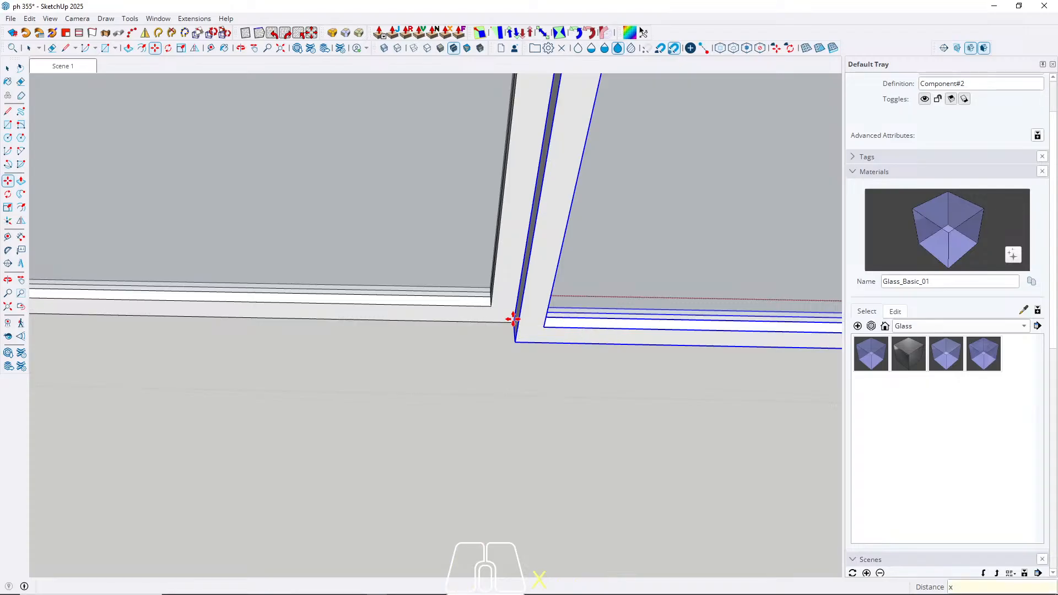
key("Return")
key("space")
scroll(426, 359, "down", 5)
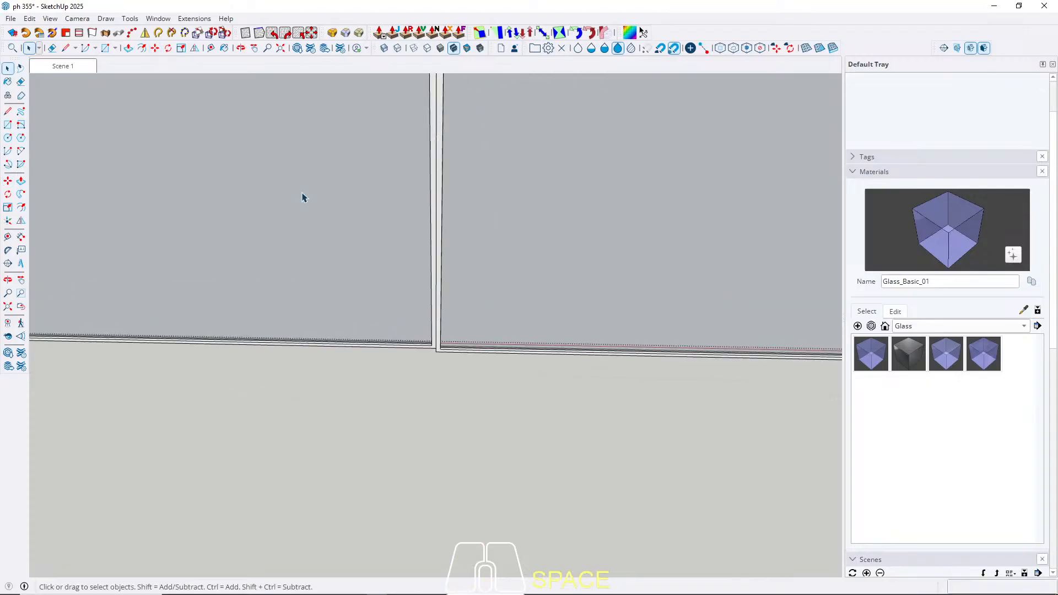
Step: Return to Scene 1, leave the window component and reopen it for editing from the outside
left_click(77, 69)
key("Escape")
scroll(363, 404, "up", 6)
middle_click_drag(496, 479, 530, 512)
middle_click_drag(530, 513, 523, 468, "shift")
middle_click_drag(520, 402, 568, 382)
scroll(564, 477, "up", 3)
left_click(564, 478)
middle_click_drag(566, 477, 300, 543)
double_click(664, 308)
Step: Move the two copied sashes along the opening until the midpoint of the middle sash's bottom edge meets the fixed sash's lower corner
left_click(582, 341)
left_click(449, 382, "shift")
scroll(587, 368, "up", 5)
key("m")
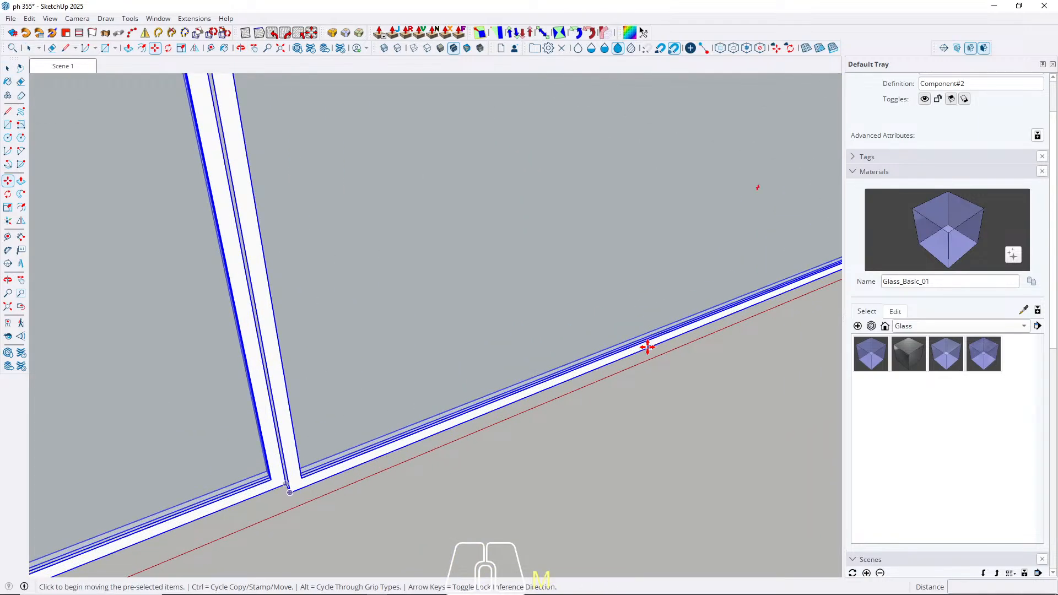
scroll(649, 346, "down", 3)
middle_click_drag(735, 309, 457, 357)
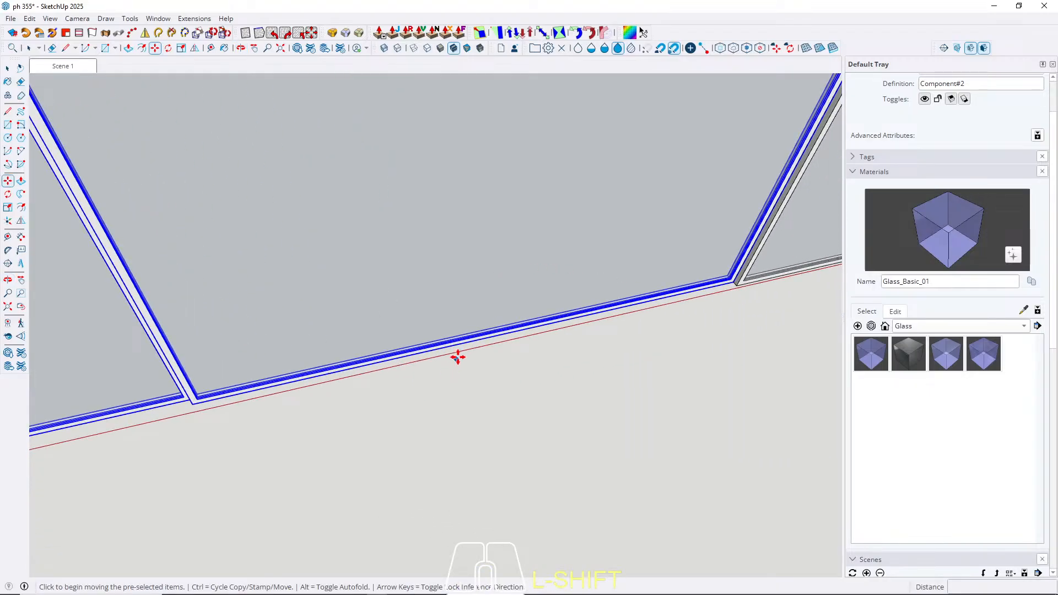
left_click(485, 340)
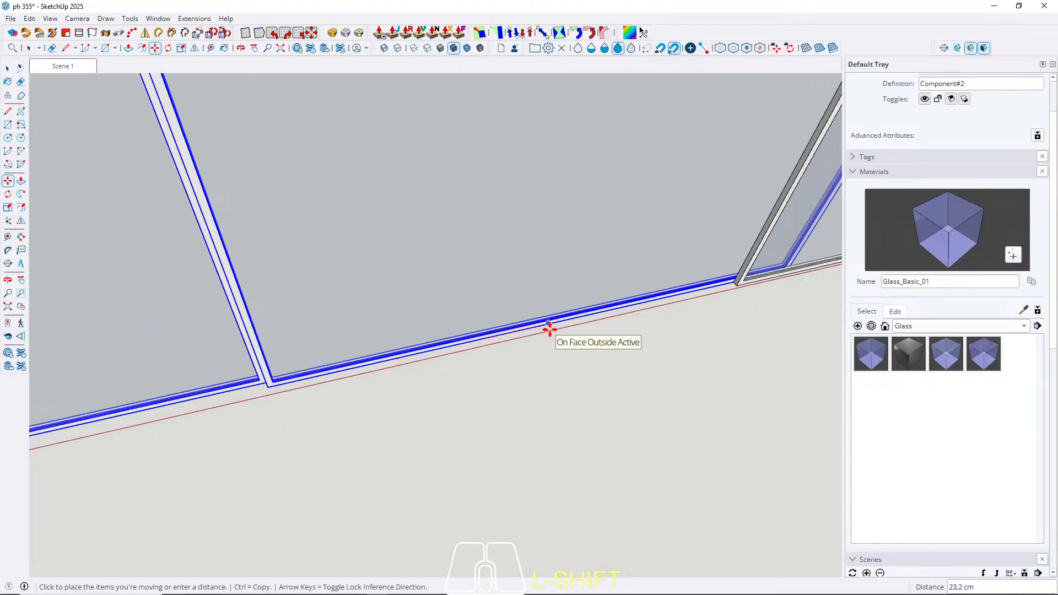
scroll(523, 320, "up", 8)
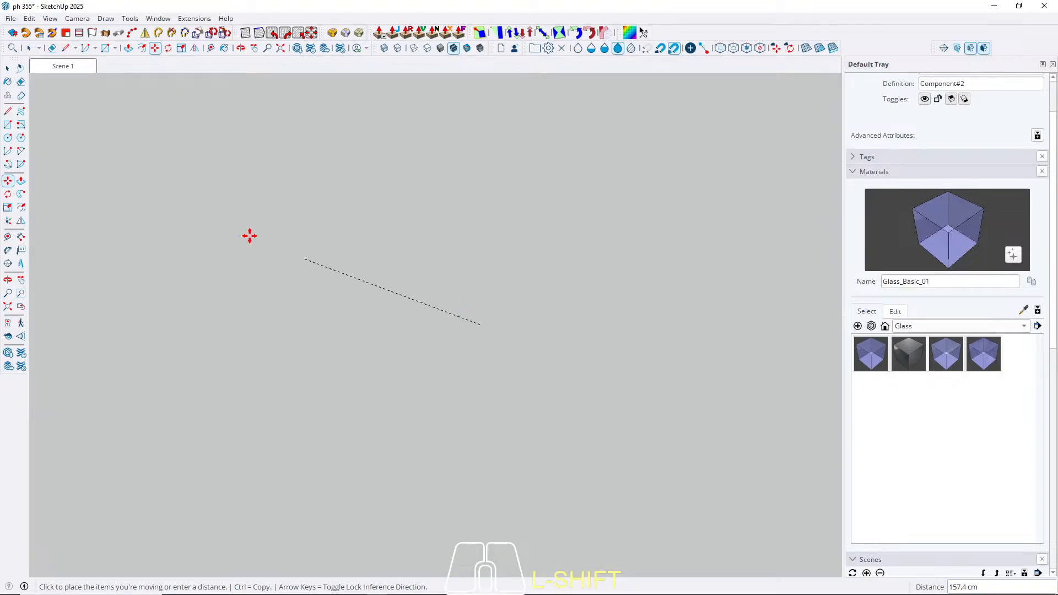
left_click(65, 71)
scroll(462, 479, "up", 9)
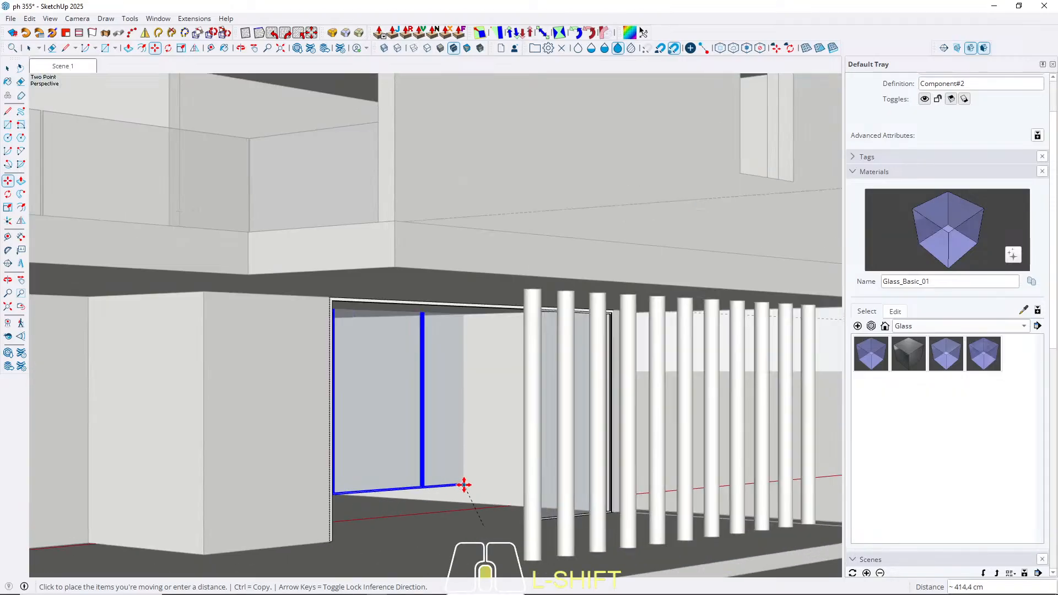
mouse_move(493, 469)
middle_mouse_down("shift")
mouse_move(473, 305)
mouse_move(494, 456)
middle_mouse_up("shift")
scroll(502, 383, "up", 3)
scroll(611, 432, "up", 3)
scroll(468, 325, "down", 3)
scroll(454, 120, "up", 5)
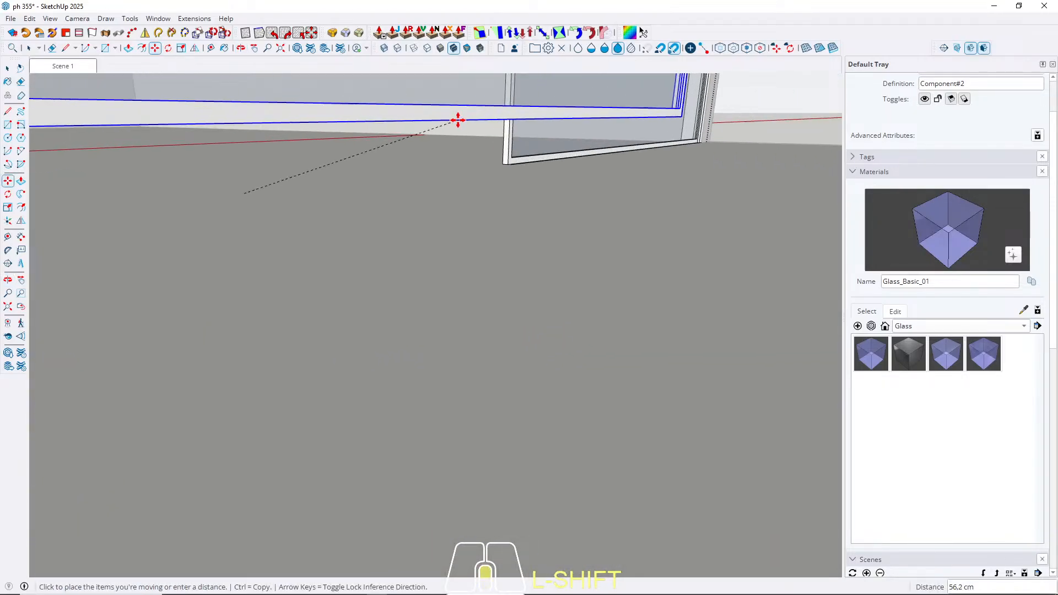
scroll(512, 156, "up", 4)
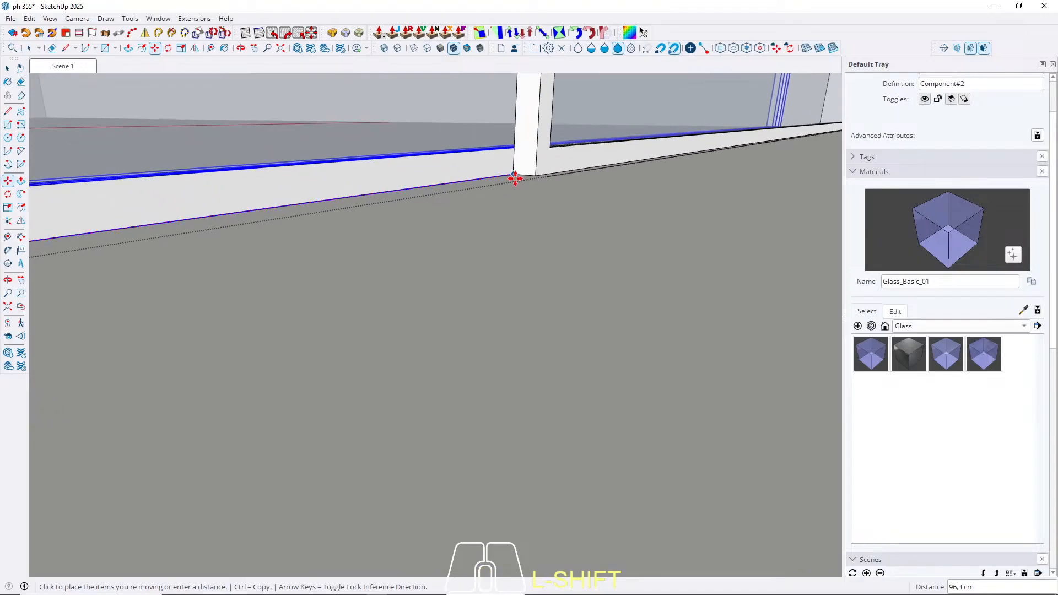
left_click(515, 175, "shift")
key("space")
Step: Move the outermost sash along the red axis by its bottom midpoint to the middle sash's corner, and leave the window component
scroll(555, 368, "down", 10)
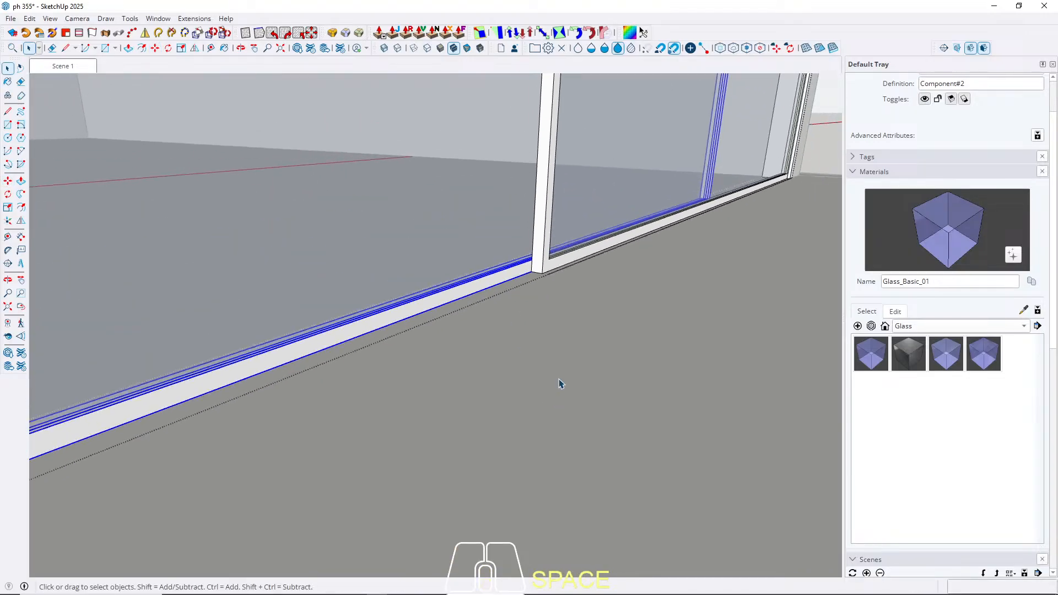
scroll(556, 318, "down", 4)
mouse_move(552, 343)
middle_mouse_down()
mouse_move(485, 371)
mouse_move(553, 359)
middle_mouse_up()
scroll(494, 379, "up", 3)
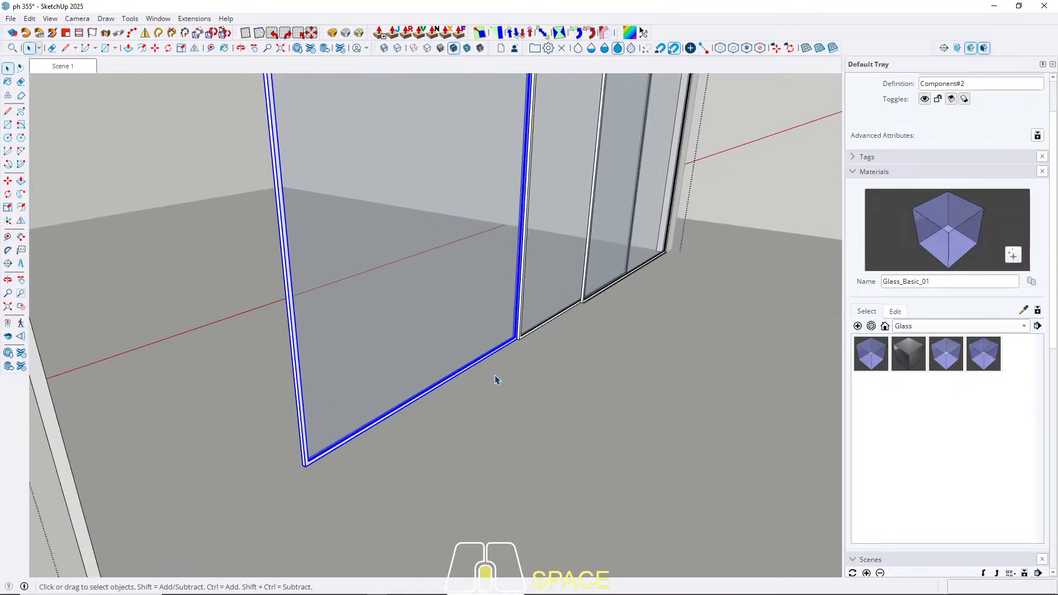
key("m")
scroll(494, 380, "up", 3)
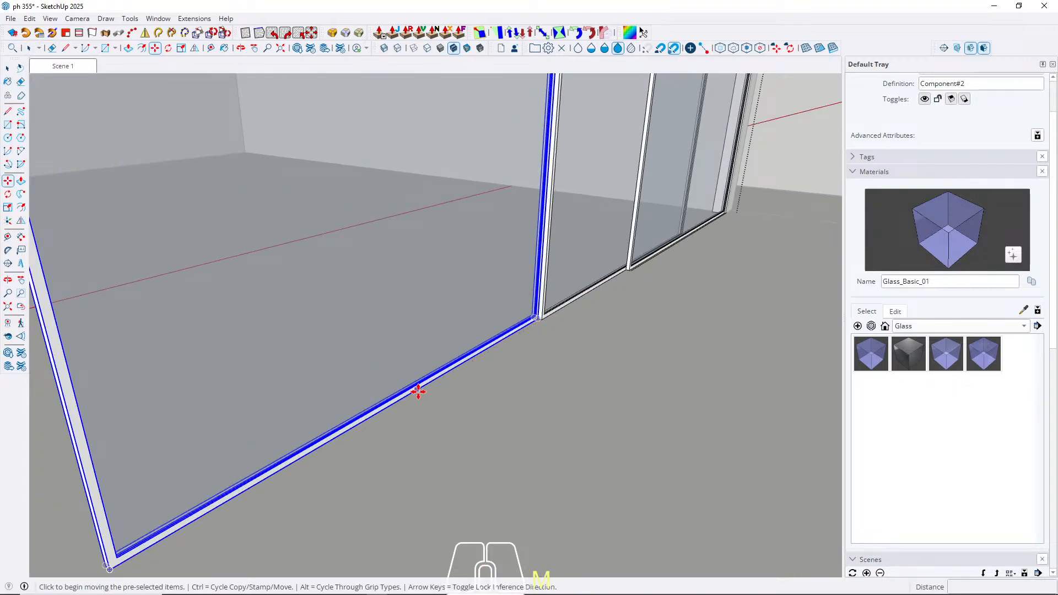
left_click(396, 403)
key("Left")
key("Right")
left_click(537, 320)
key("space")
left_click(69, 66)
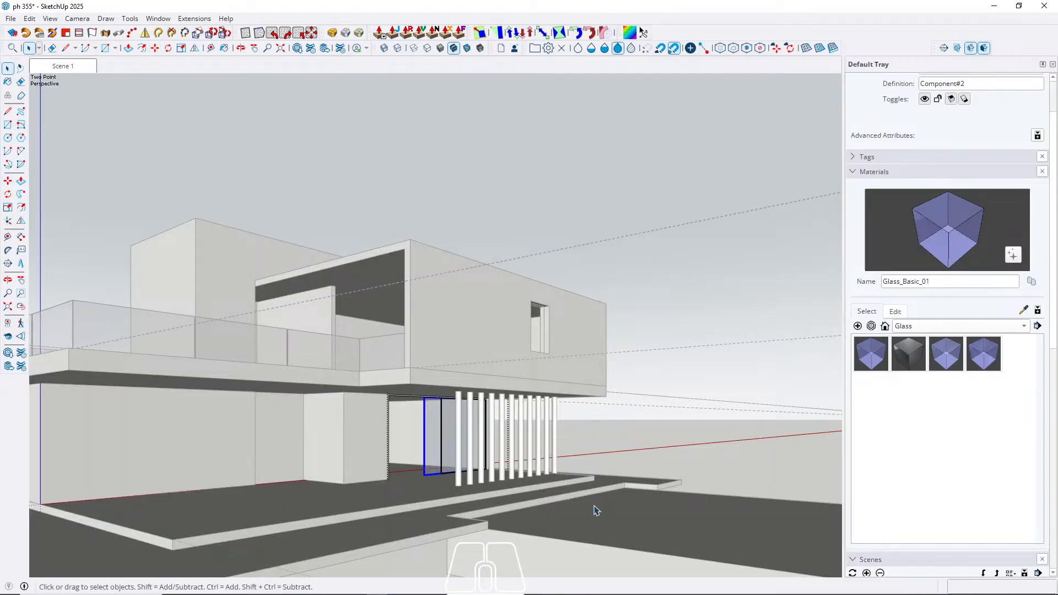
left_click(601, 446)
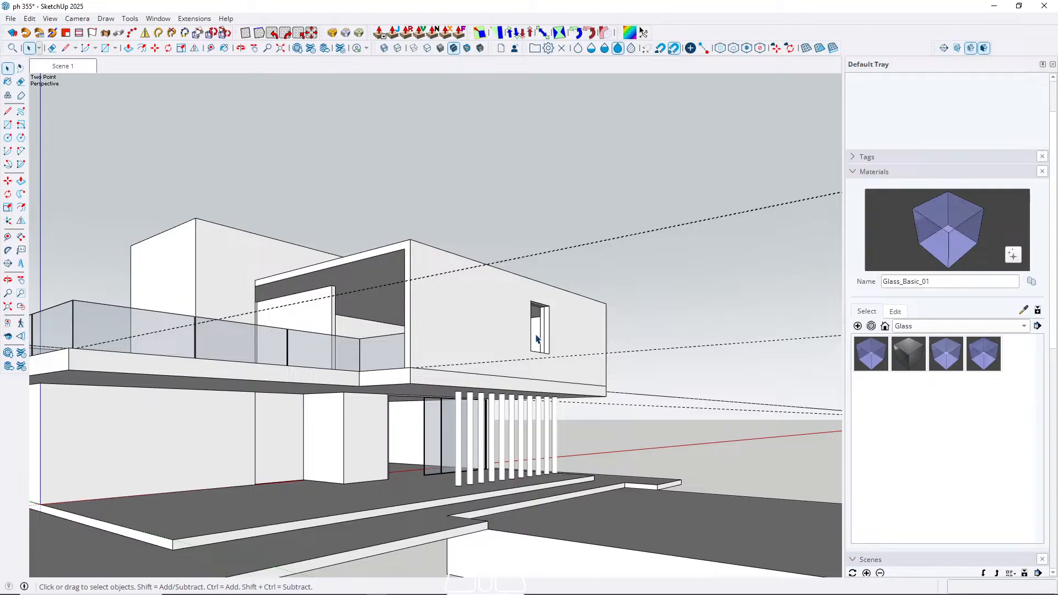
middle_click_drag(537, 339, 427, 431)
scroll(486, 391, "up", 10)
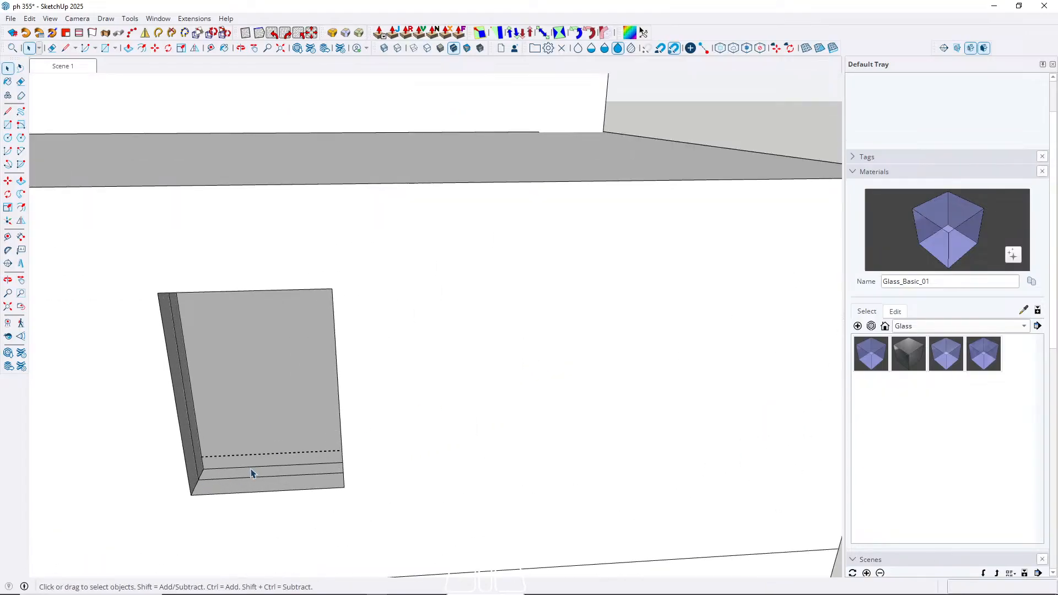
scroll(253, 473, "up", 3)
key("r")
scroll(171, 464, "up", 3)
left_click(177, 494)
scroll(198, 479, "down", 4)
mouse_move(370, 461)
middle_mouse_down()
mouse_move(470, 380)
mouse_move(354, 465)
middle_mouse_up()
scroll(177, 430, "up", 5)
key("space")
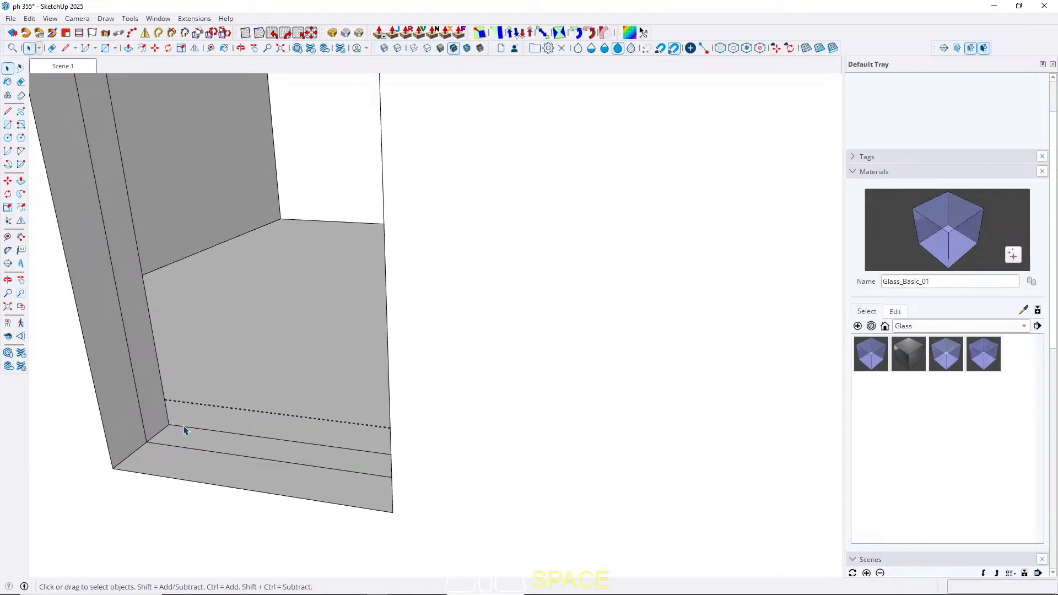
Step: Draw a rectangle across the upper-floor window opening, from its lower inner corner to the diagonally opposite upper corner
key("r")
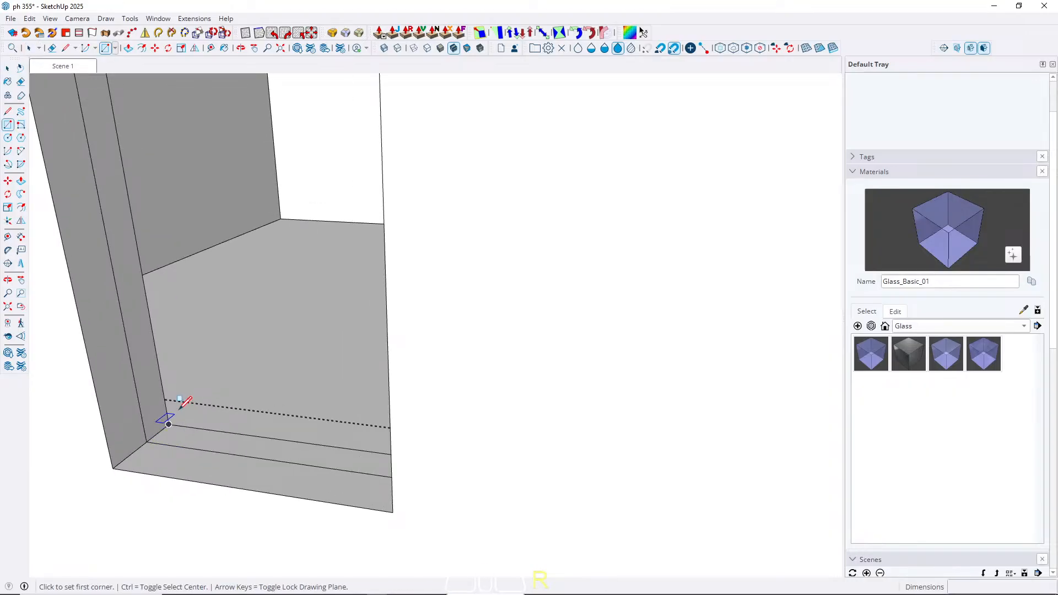
left_click(168, 424)
scroll(177, 424, "down", 4)
middle_click_drag(256, 420, 126, 591)
scroll(522, 176, "up", 4)
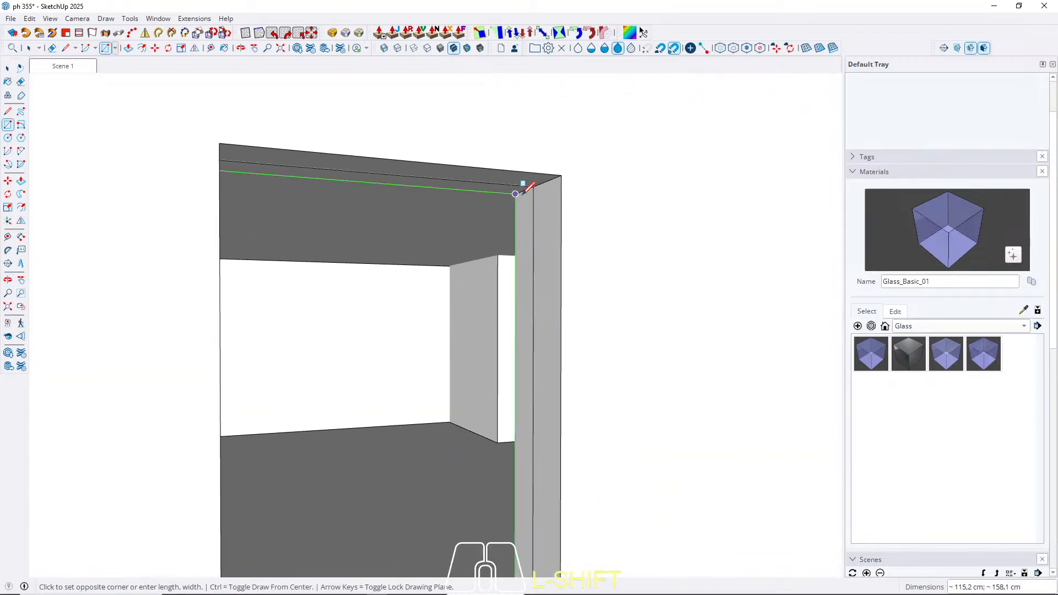
left_click(521, 182)
key("space")
Step: Extrude the window rectangle 1 cm and make the resulting panel a group
key("p")
left_click(460, 288)
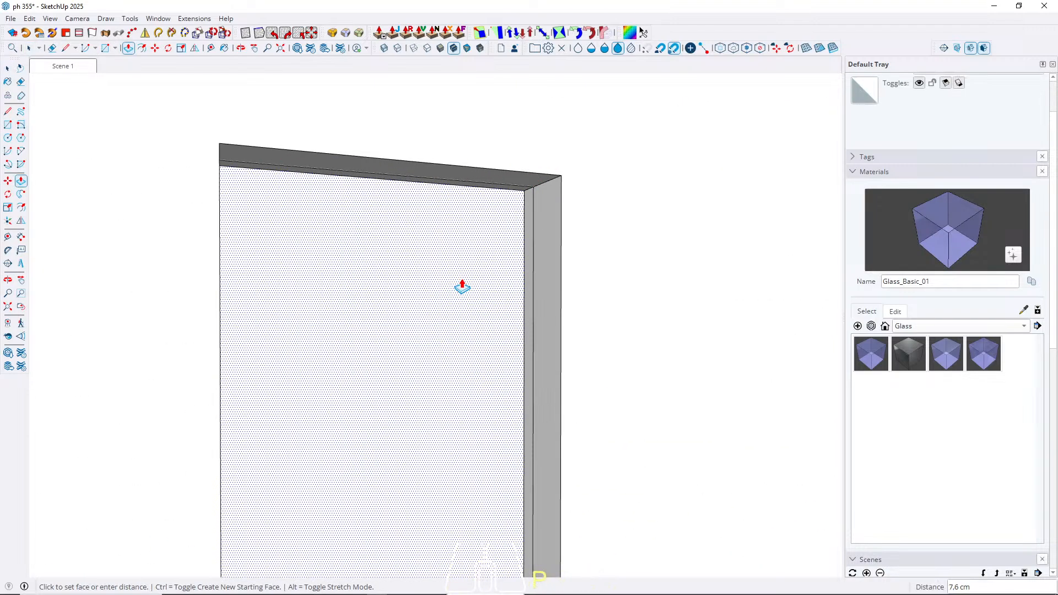
type("1")
key("Return")
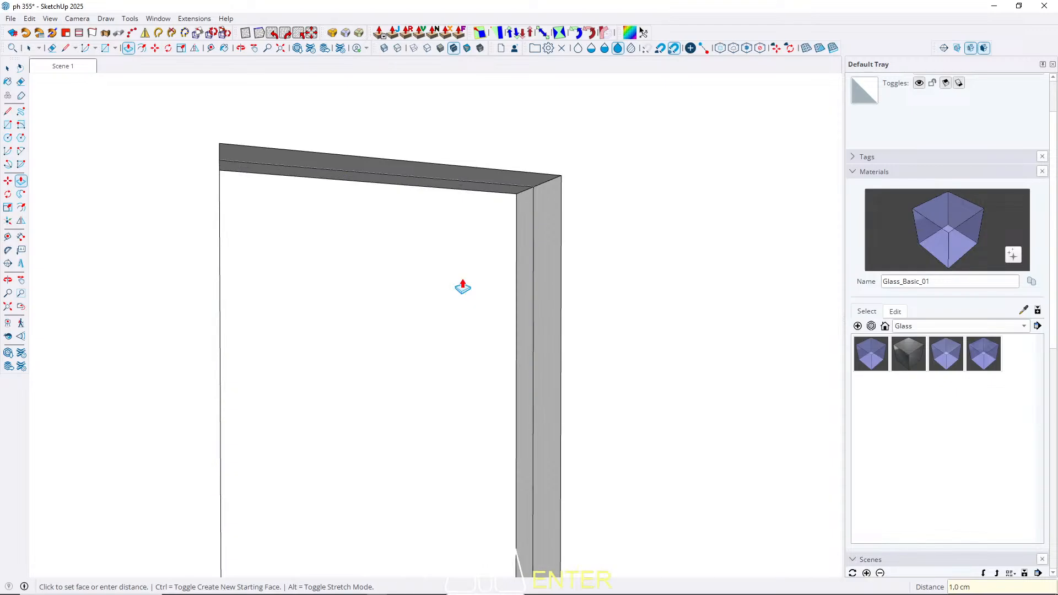
key("space")
left_click(419, 279)
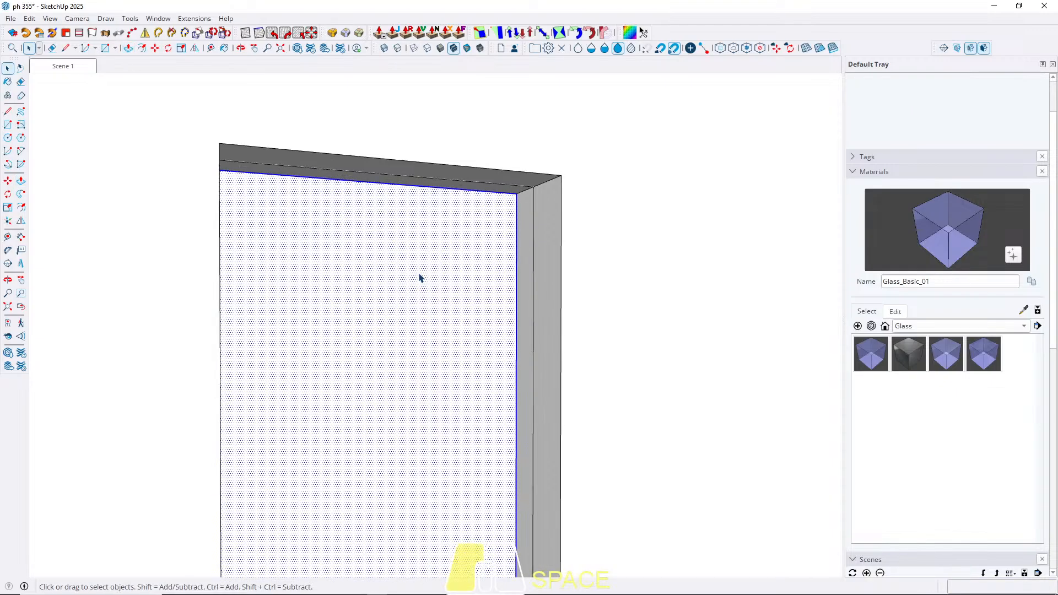
right_click(420, 278)
left_click(443, 104)
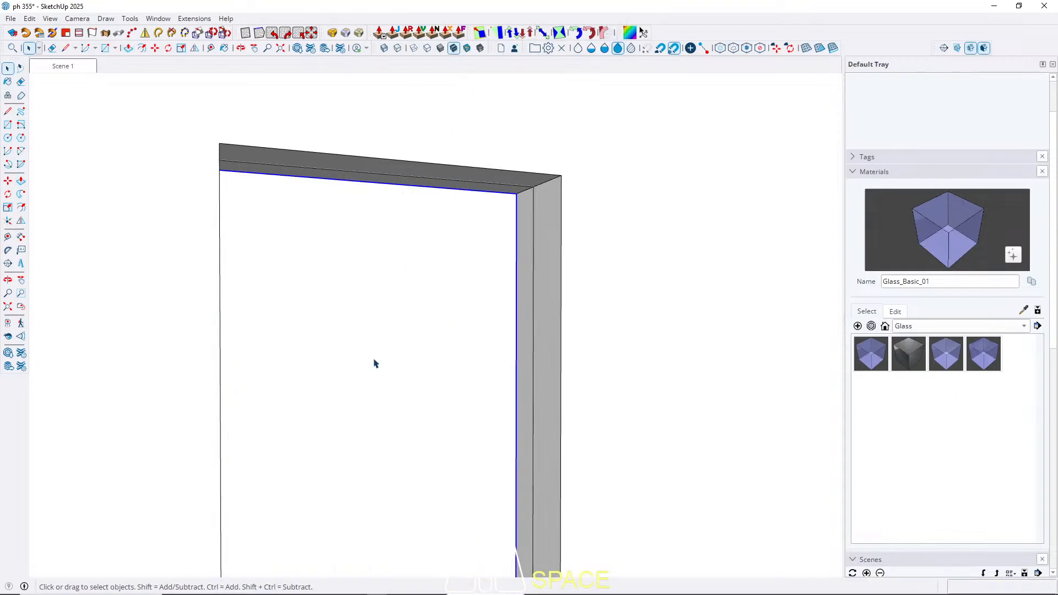
Step: Open the panel group, inspect its thickness along the side edge, and leave the group
double_click(373, 359)
scroll(369, 344, "down", 5)
double_click(368, 342)
middle_click_drag(276, 359, 623, 380)
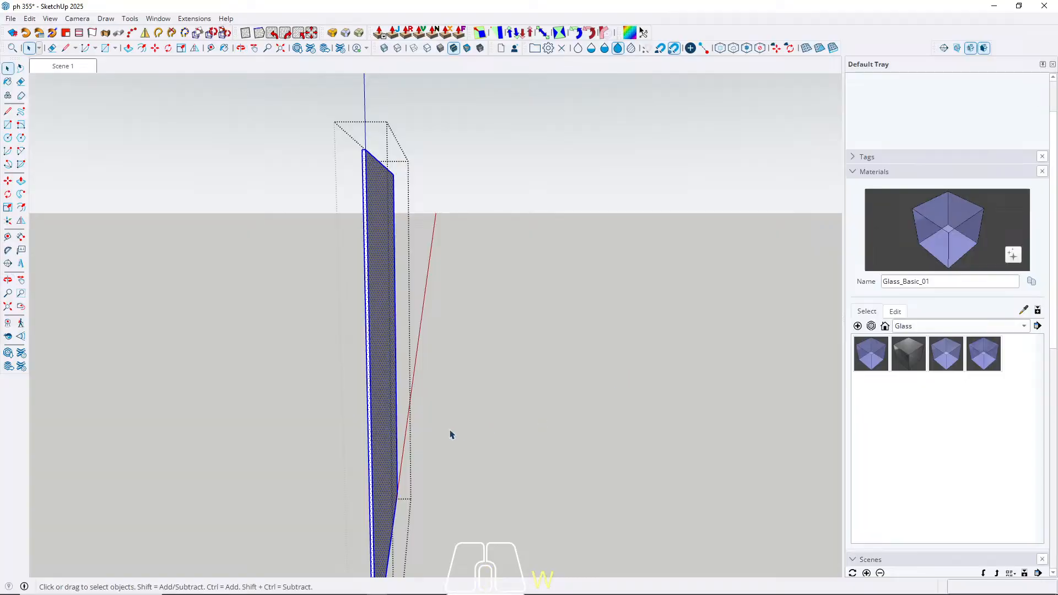
key("l")
left_click(370, 346)
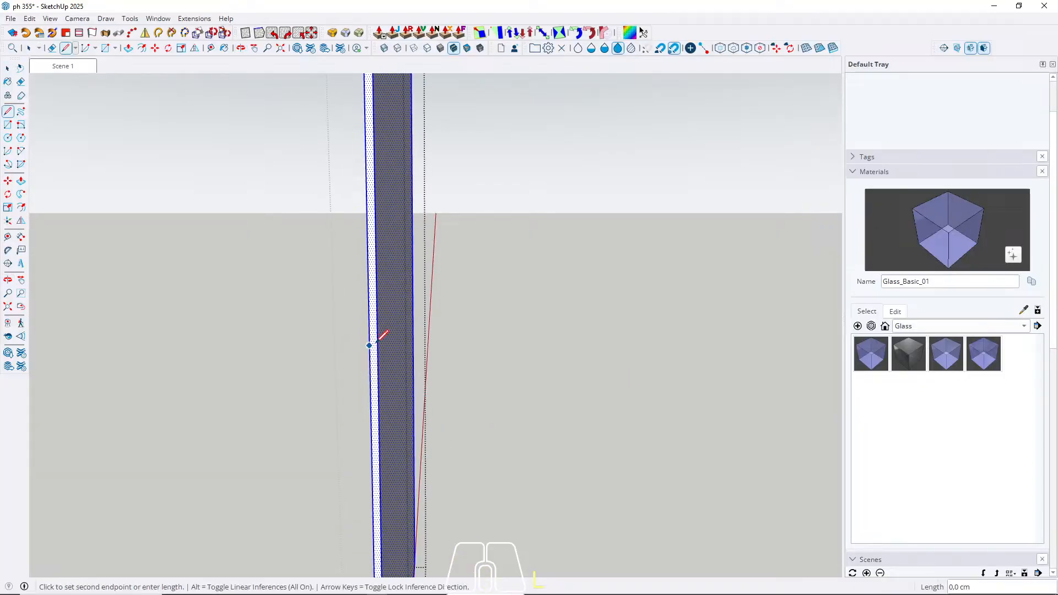
key("space")
middle_click_drag(408, 366, 154, 413)
scroll(242, 326, "down", 5)
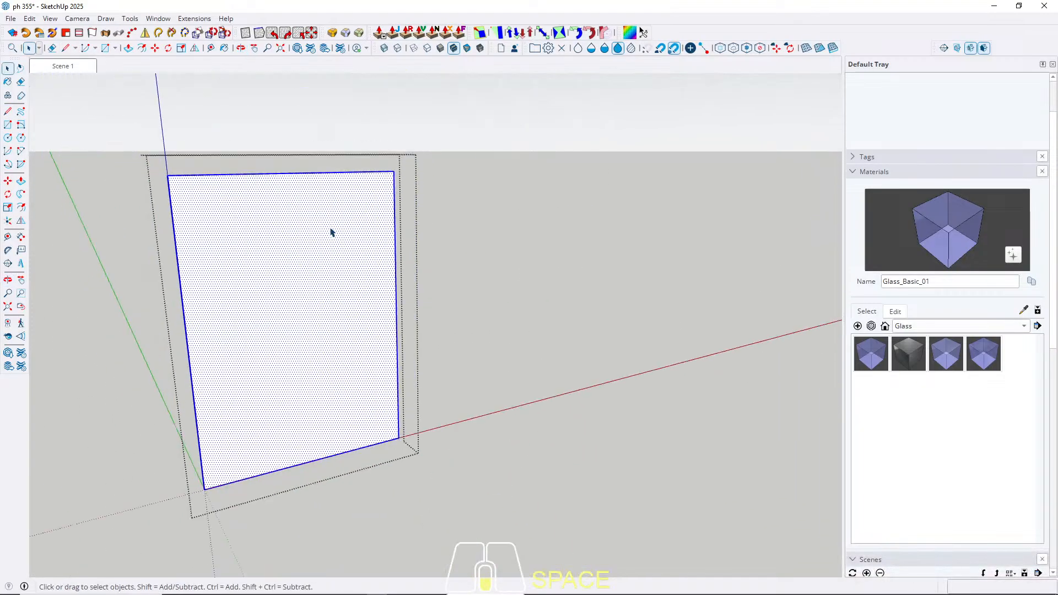
key("Escape")
Step: Push/pull the panel's outer face to thicken it within the window opening, and leave the group
scroll(338, 354, "up", 3)
middle_click_drag(338, 355, 342, 407)
double_click(343, 407)
key("p")
left_click(342, 398)
key("Return")
key("space")
key("Escape")
scroll(332, 326, "down", 3)
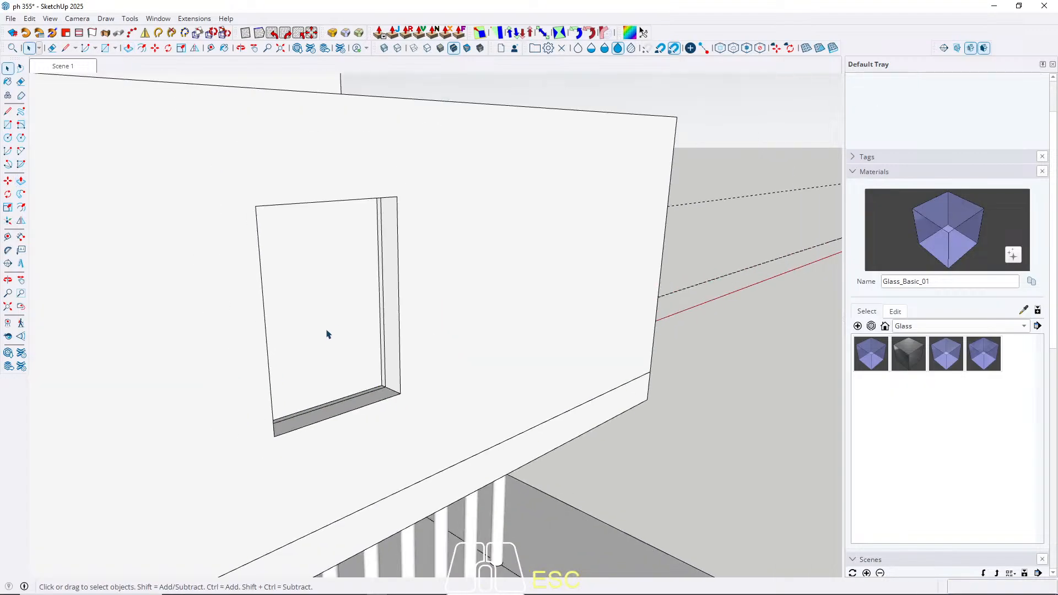
Step: Try to offset the panel's outer face inward to form a narrow frame border
double_click(327, 334)
scroll(277, 276, "up", 2)
key("f")
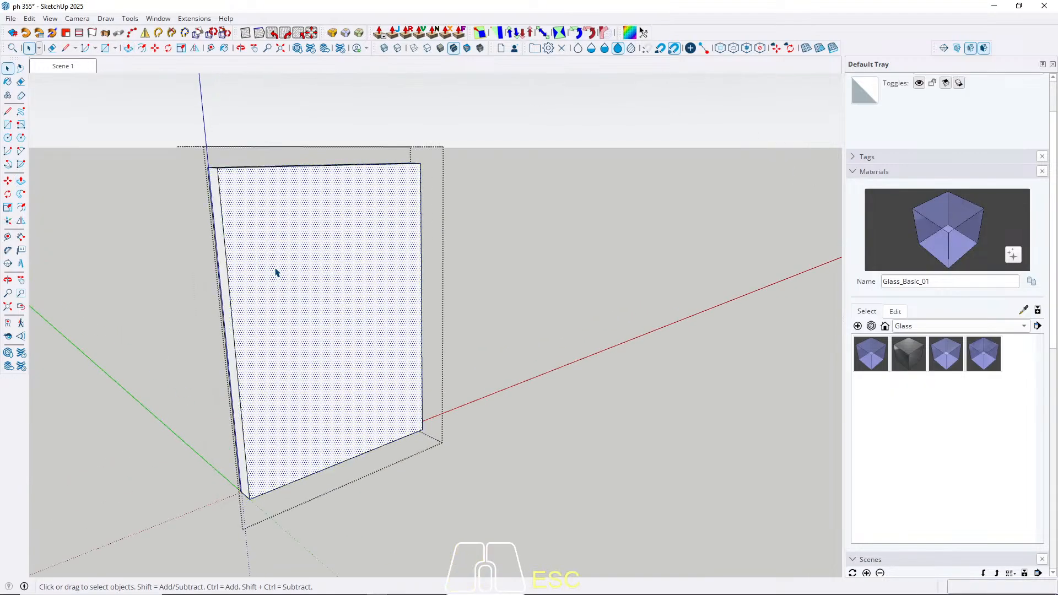
left_click(246, 274)
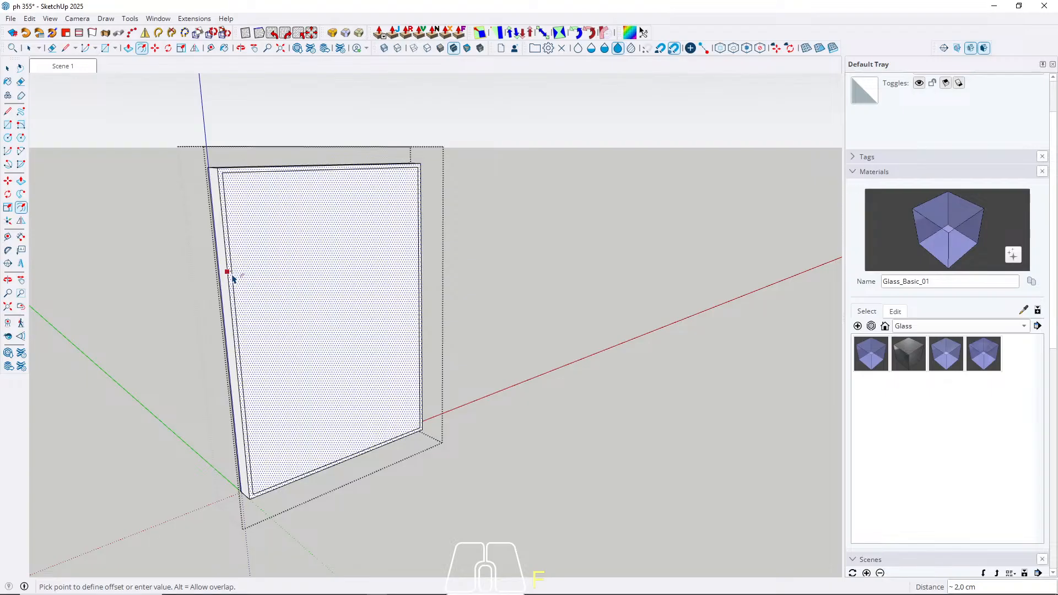
key("Return")
key("space")
key("Escape")
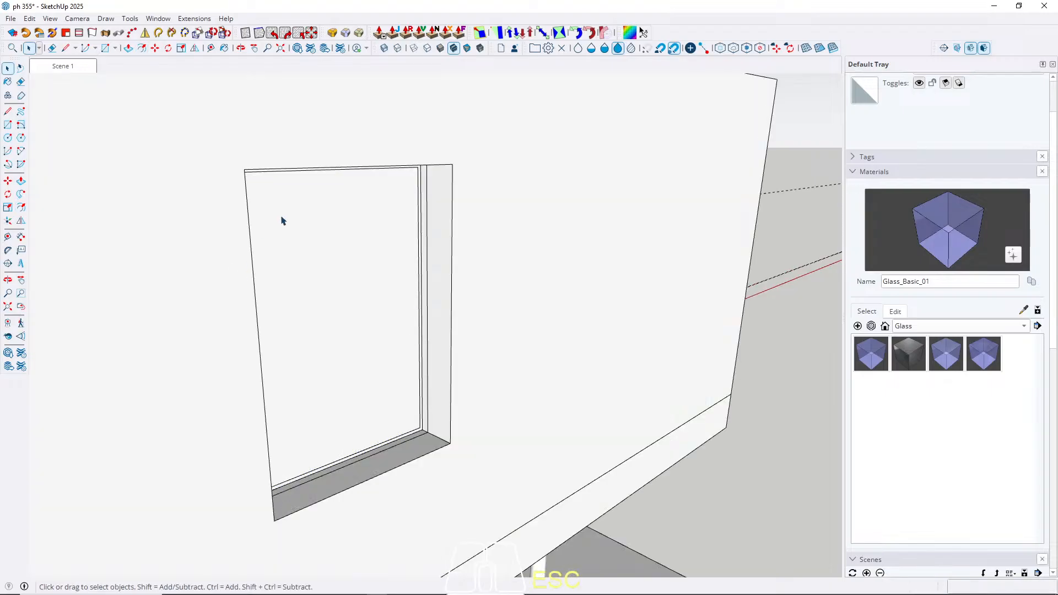
Step: Undo the last offset on the panel's outer face
scroll(348, 214, "down", 2)
double_click(348, 312)
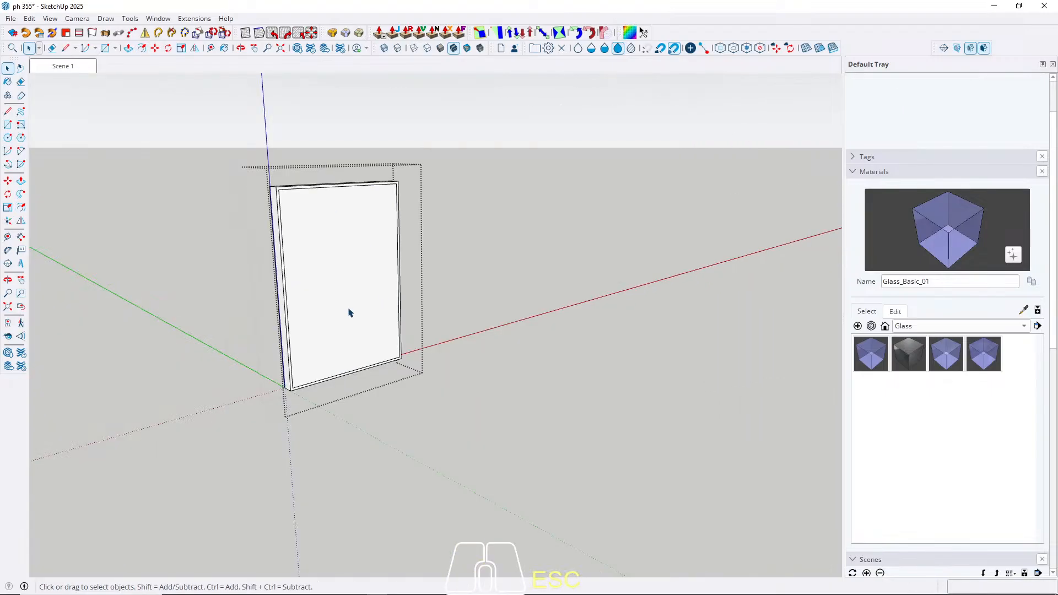
key("ctrl+z")
key("ctrl+z")
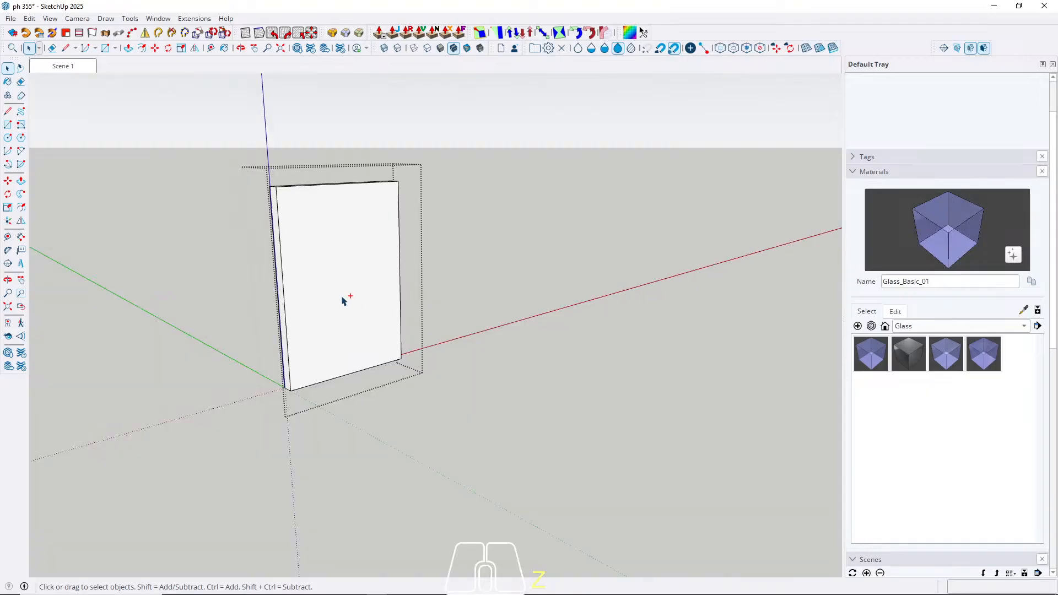
scroll(311, 337, "up", 2)
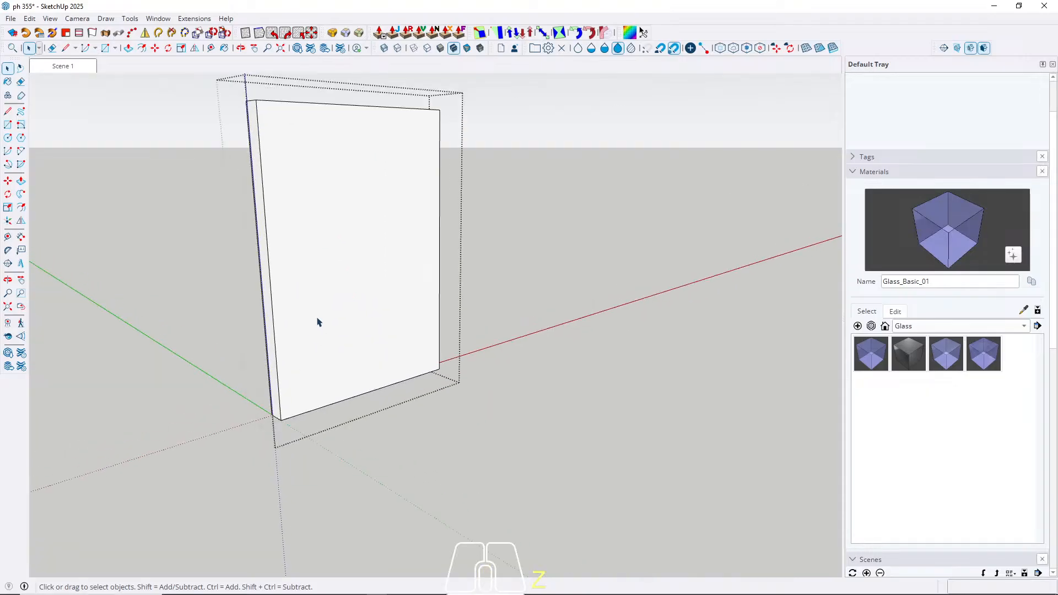
Step: Leave the panel group and examine the wall end beside the glazed ground-floor sashes for a size reference
key("Escape")
scroll(357, 214, "down", 7)
scroll(222, 356, "up", 7)
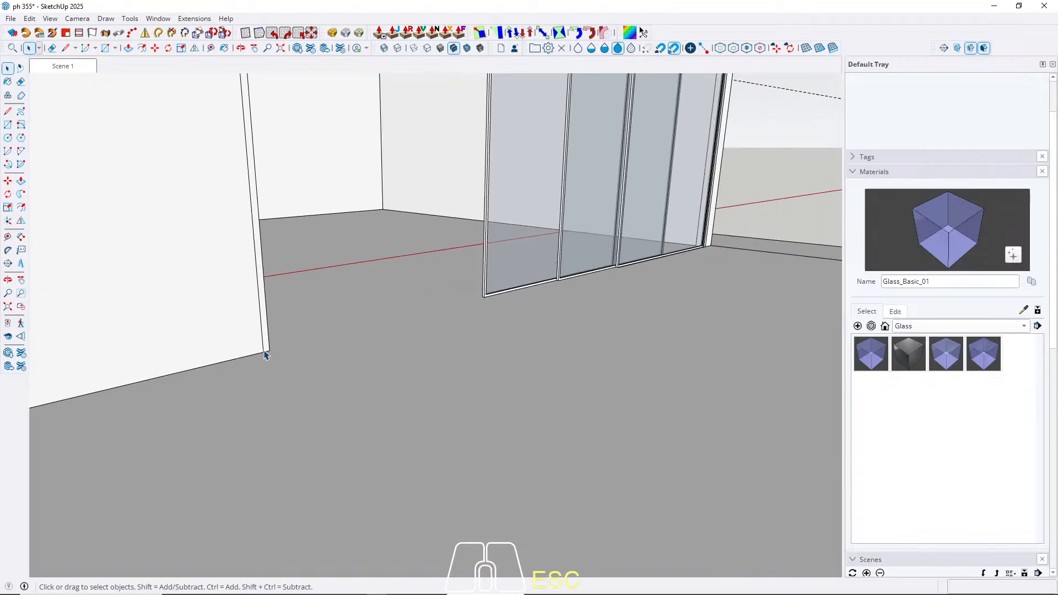
scroll(265, 355, "up", 2)
key("l")
left_click(263, 354)
key("space")
scroll(284, 432, "down", 6)
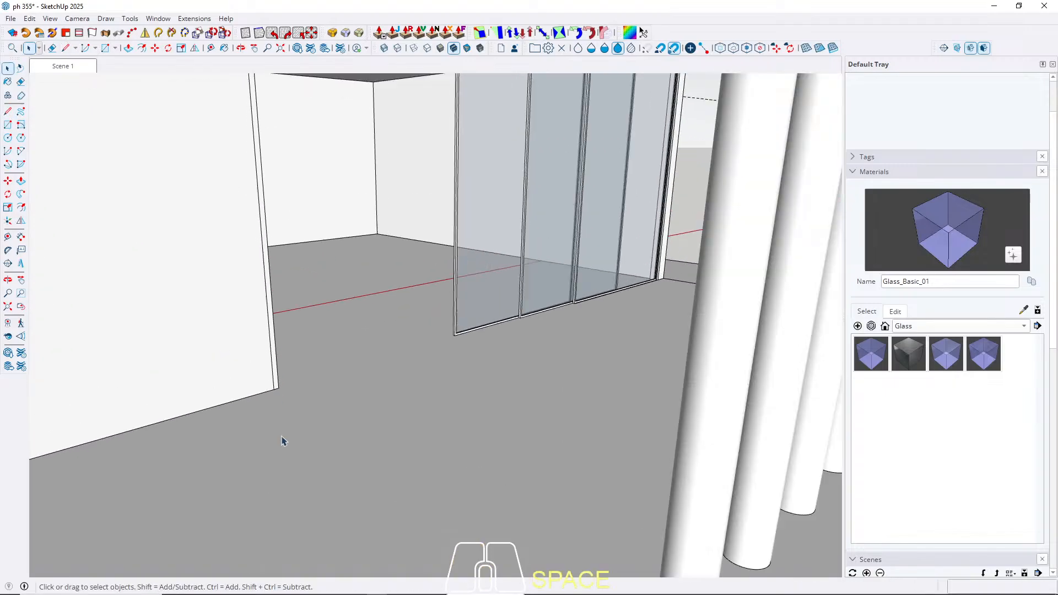
Step: Reopen the upper-floor window panel and offset its outer face inward to outline the frame border
scroll(333, 364, "up", 3)
double_click(333, 363)
left_click(320, 351)
key("f")
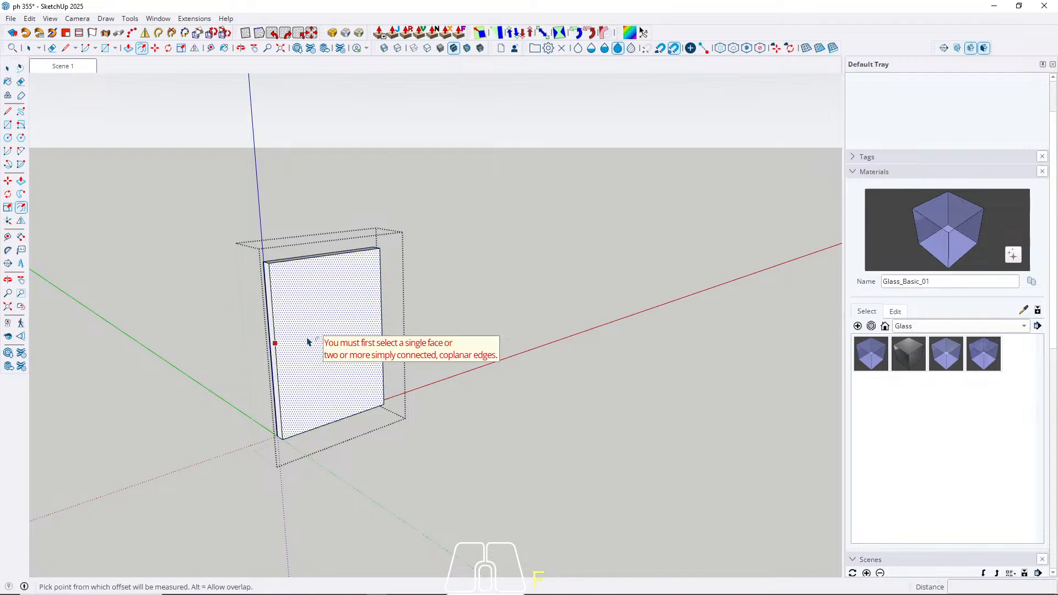
left_click(299, 351)
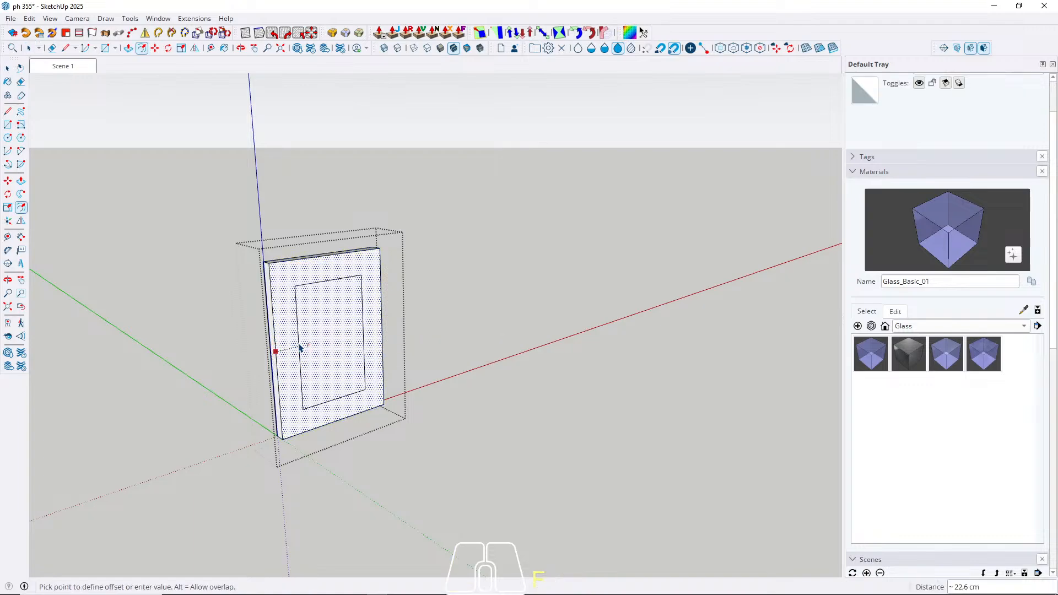
key("Return")
key("space")
Step: Push the inner face through the full depth of the panel, leaving an open window frame
left_click(326, 346)
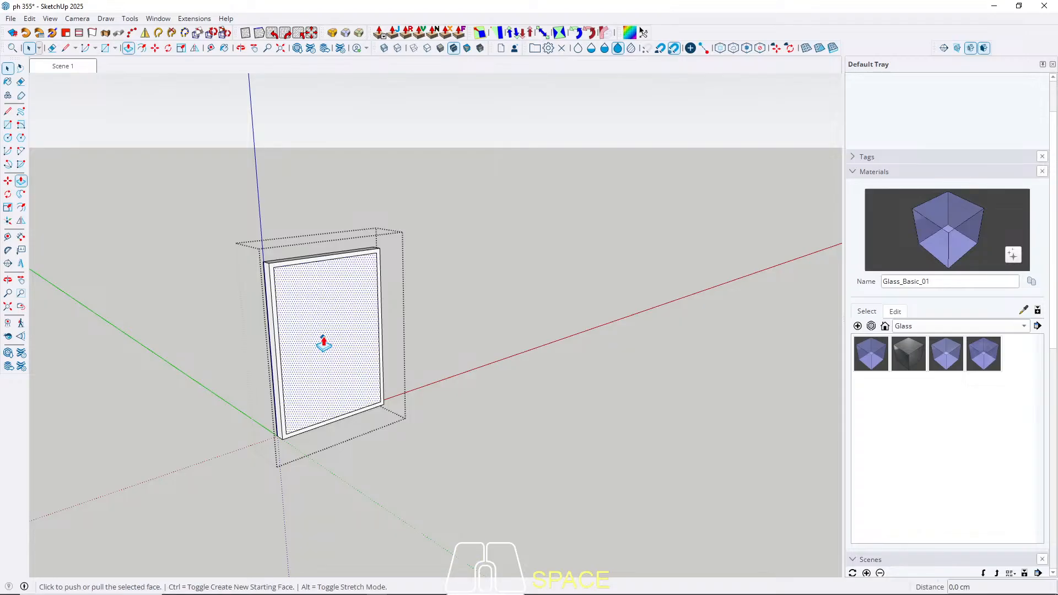
key("p")
left_click(326, 345)
left_click(316, 330)
key("space")
scroll(353, 407, "up", 3)
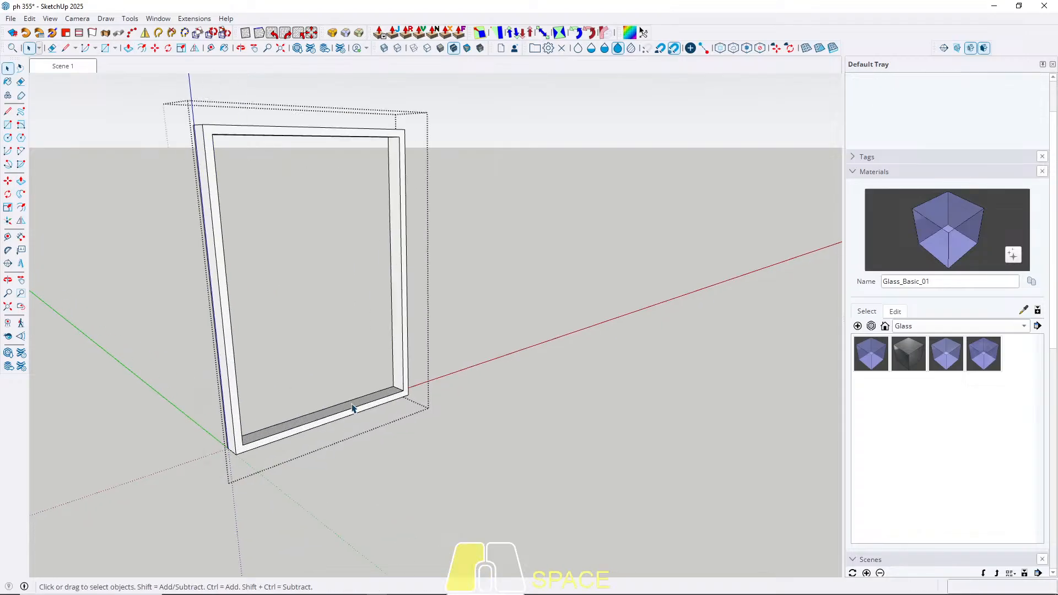
Step: Select all the connected frame geometry inside the window group and make it a nested group
triple_click(355, 407)
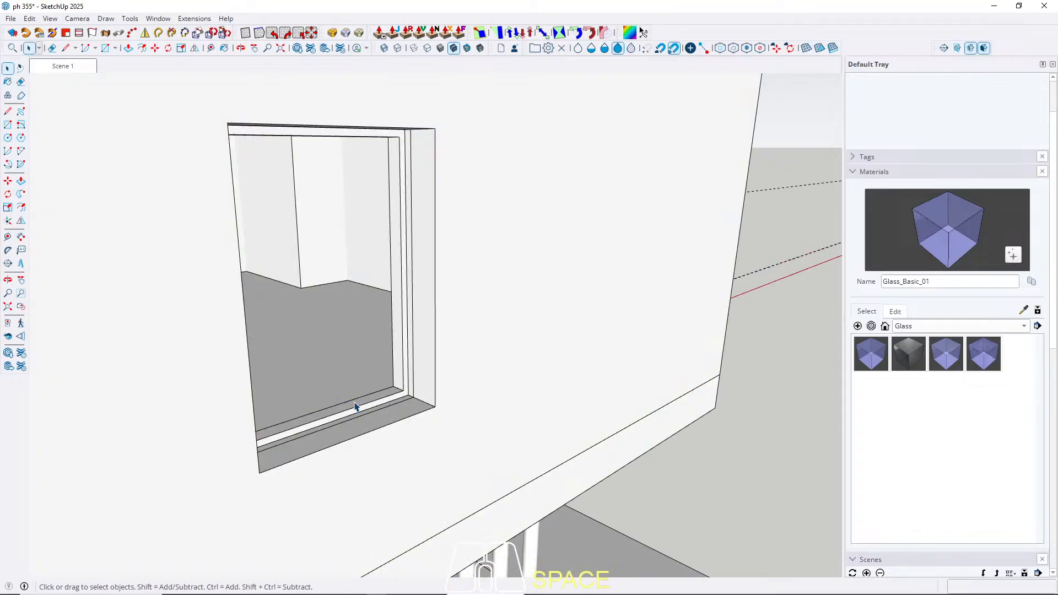
triple_click(345, 412)
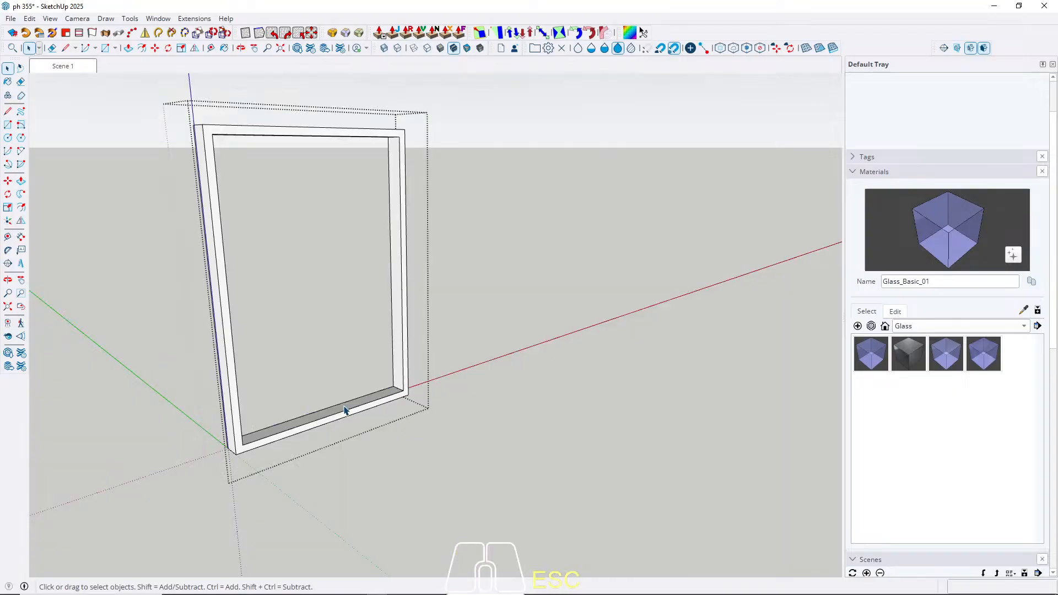
triple_click(345, 410)
triple_click(345, 410)
right_click(345, 410)
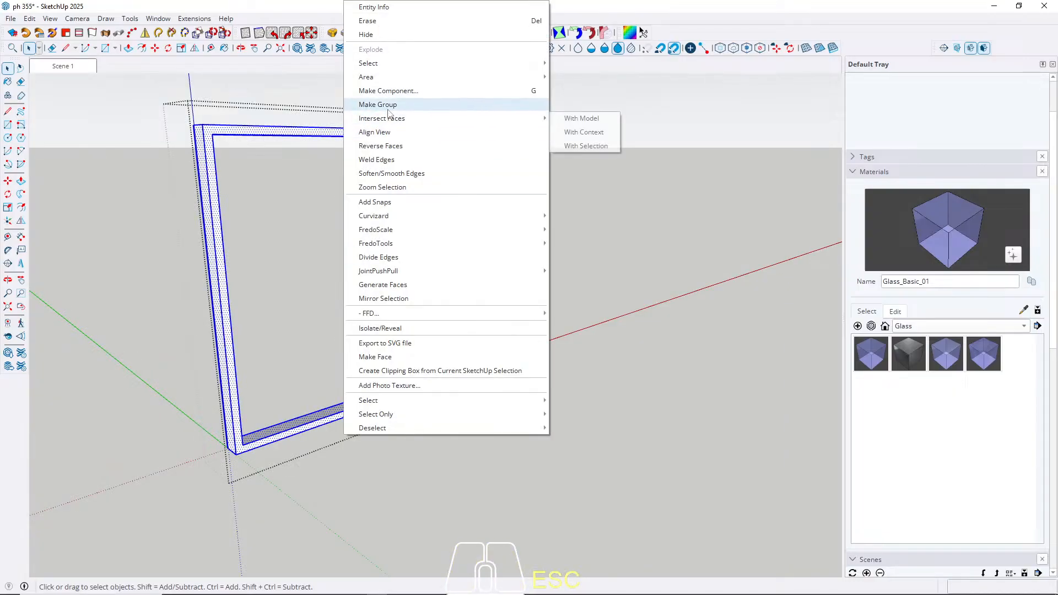
left_click(389, 109)
Step: Draw the glass pane rectangle between the mid-depth points of the frame's diagonally opposite inner corners
key("r")
scroll(424, 356, "up", 5)
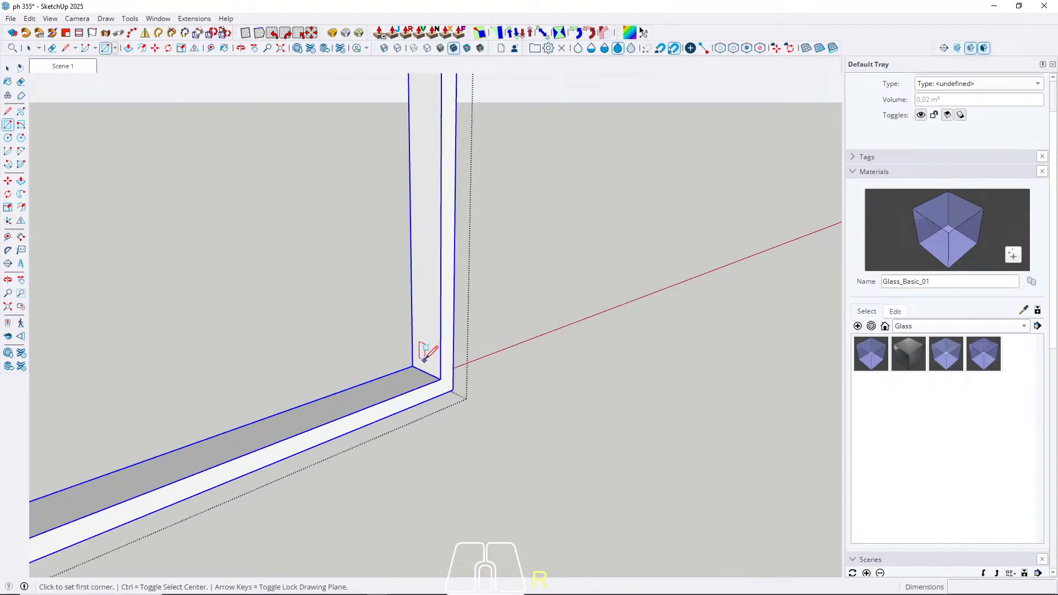
left_click(426, 367)
scroll(441, 380, "down", 5)
scroll(510, 443, "down", 2)
middle_click_drag(430, 400, 215, 188)
scroll(406, 292, "up", 7)
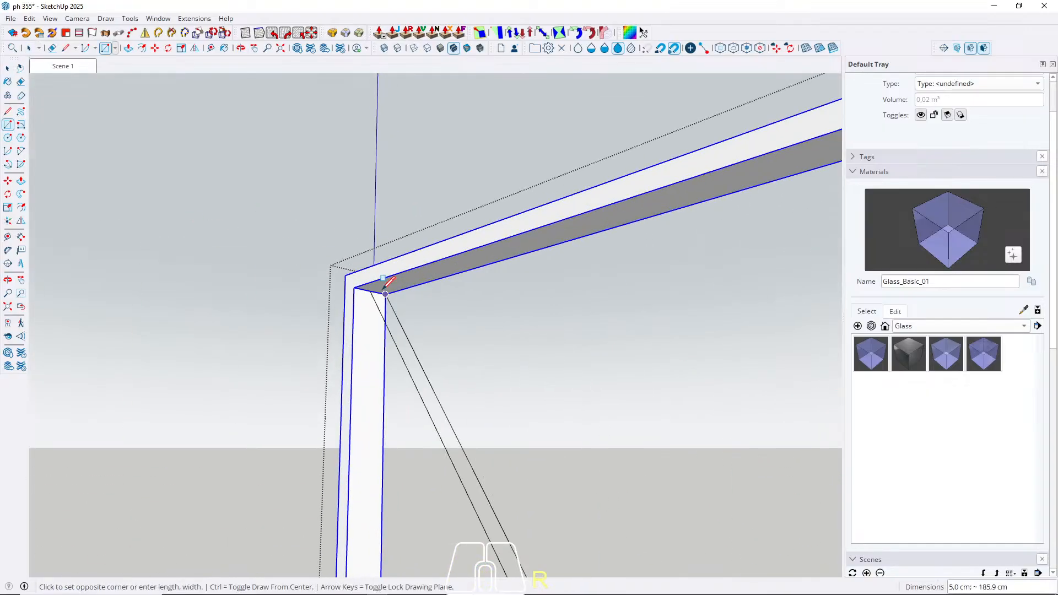
left_click(370, 292)
Step: Extrude the pane rectangle into a thin sheet of glass and make it a group
key("space")
key("p")
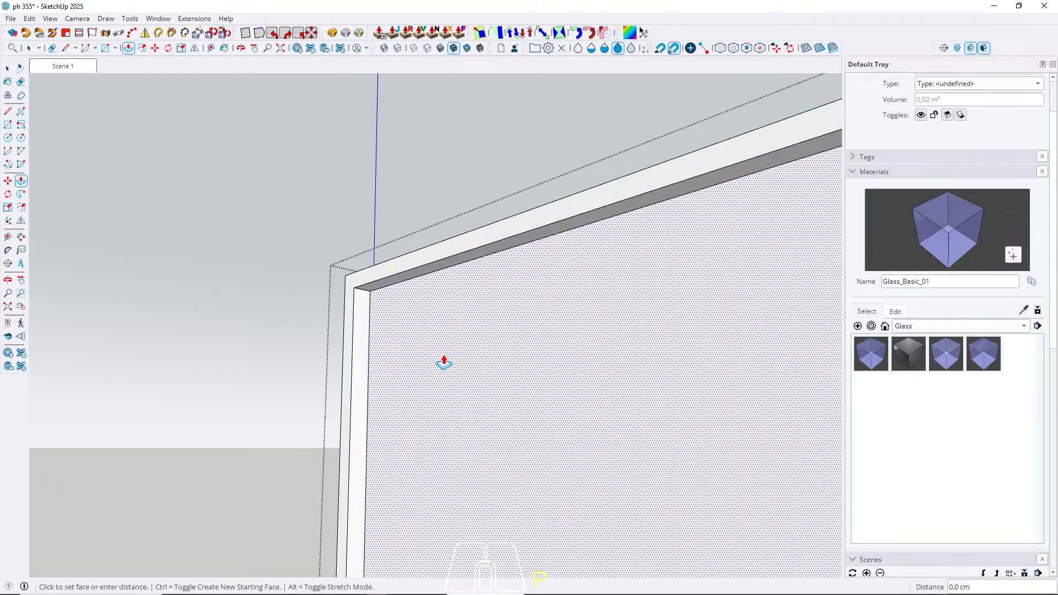
left_click(444, 361)
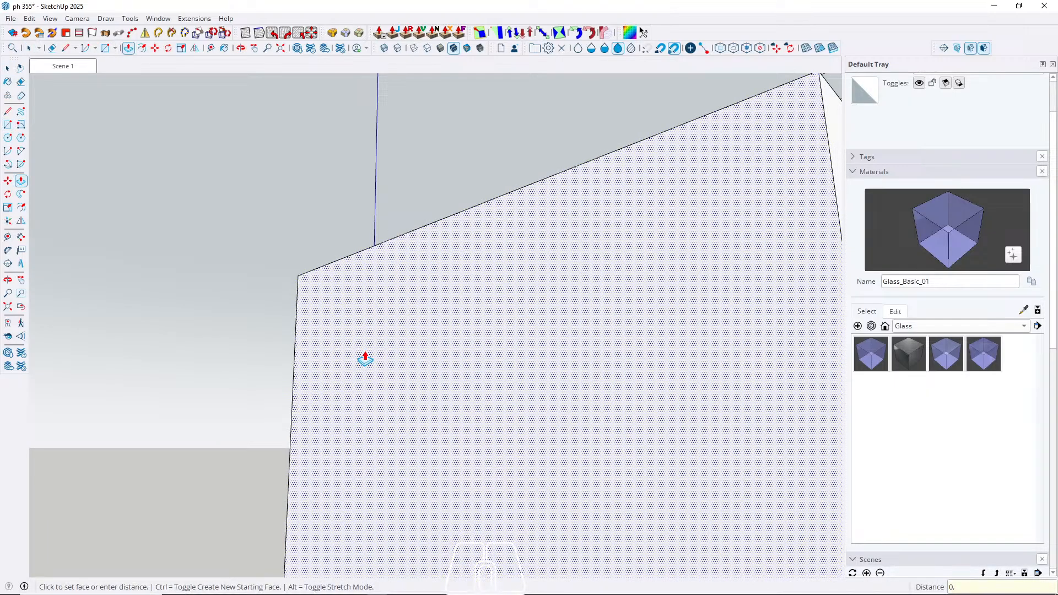
key("Return")
key("space")
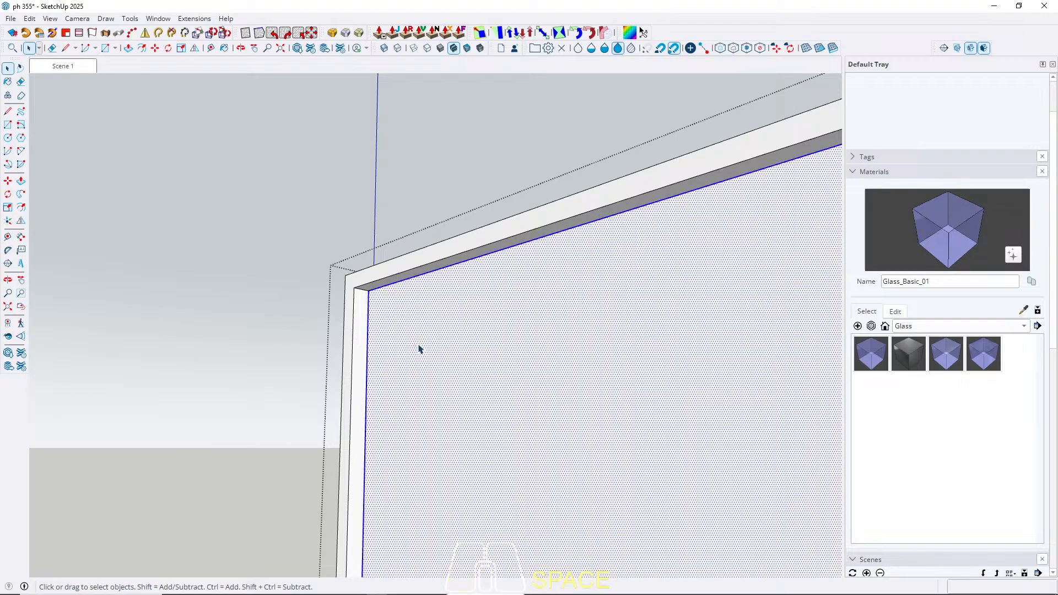
right_click(419, 348)
left_click(466, 106)
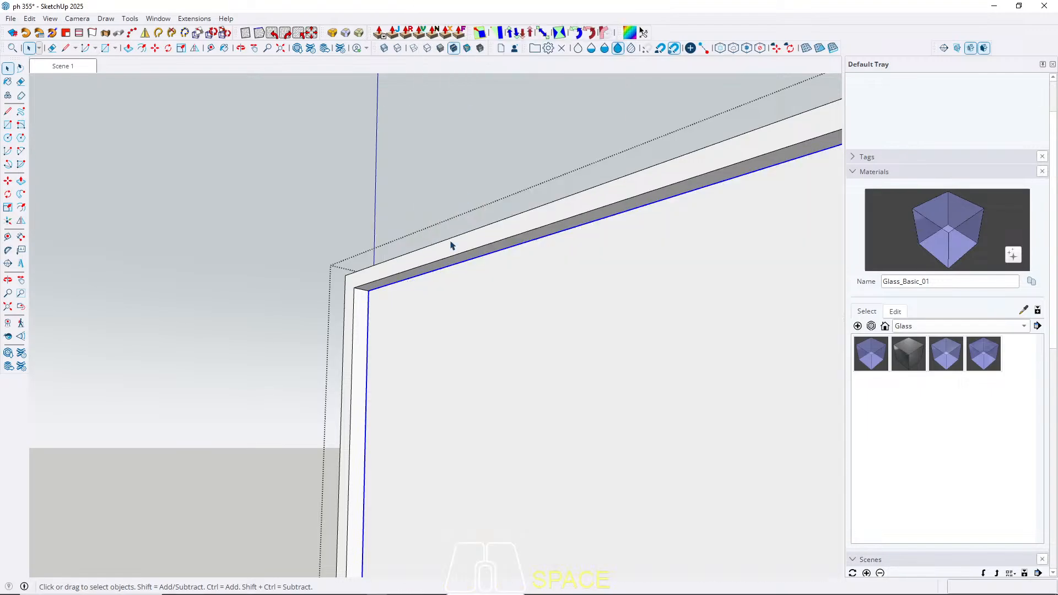
Step: Paint the pane group with the Glass_Basic_01 material and leave the window group
middle_click_drag(444, 370, 570, 397)
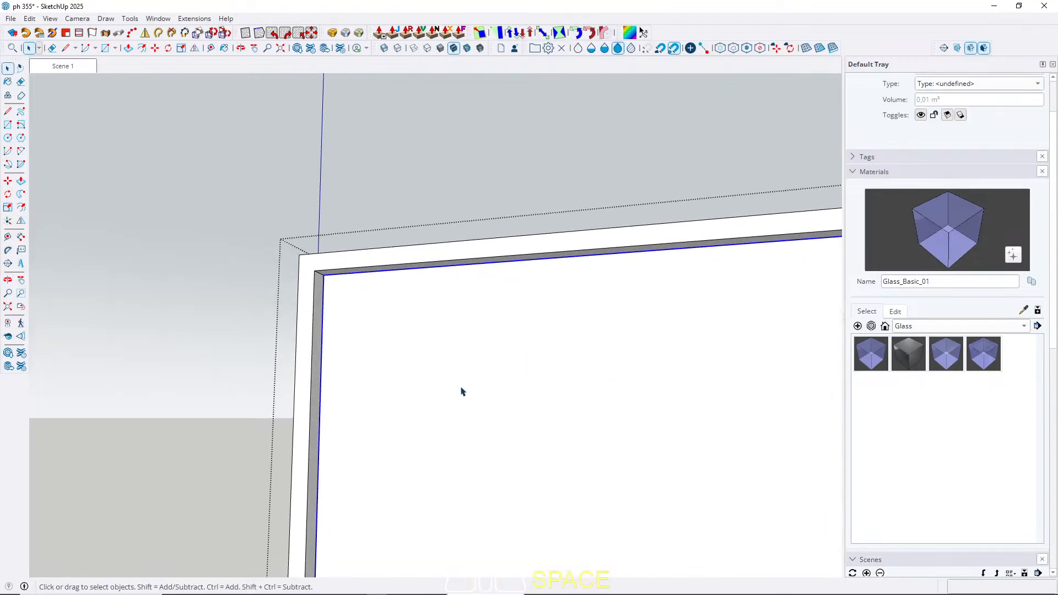
key("b")
left_click(458, 364)
key("space")
scroll(459, 364, "down", 4)
left_click(580, 410)
mouse_move(408, 361)
middle_mouse_down()
mouse_move(578, 409)
mouse_move(524, 434)
mouse_move(544, 436)
middle_mouse_up()
scroll(580, 412, "down", 5)
key("Escape")
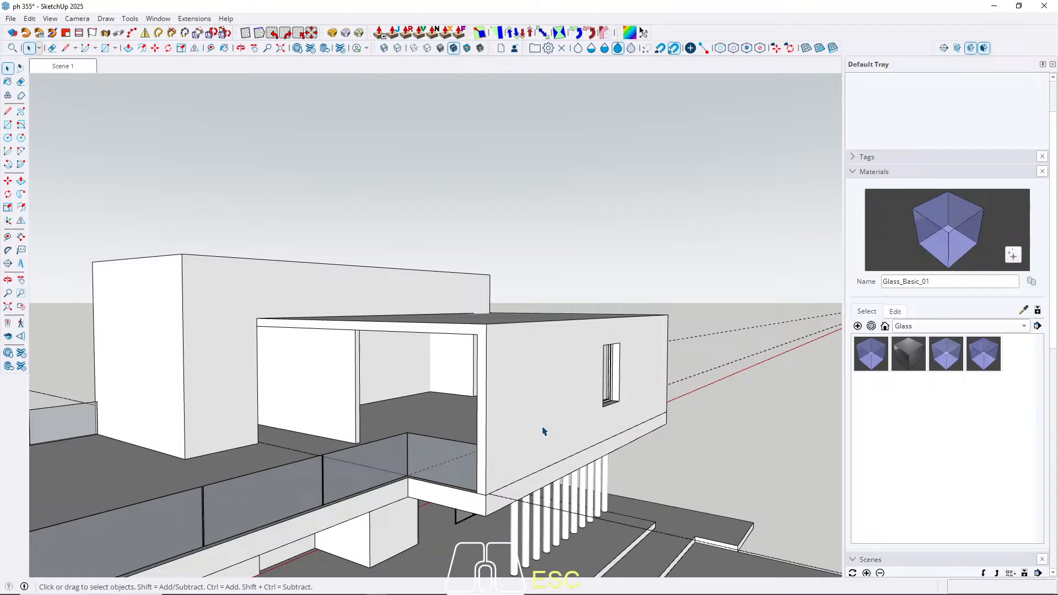
Step: Draw a 455 × 300 cm rectangle across the upper-floor terrace opening, from the wall's base corner to the diagonally opposite upper corner
middle_click_drag(365, 373, 415, 411)
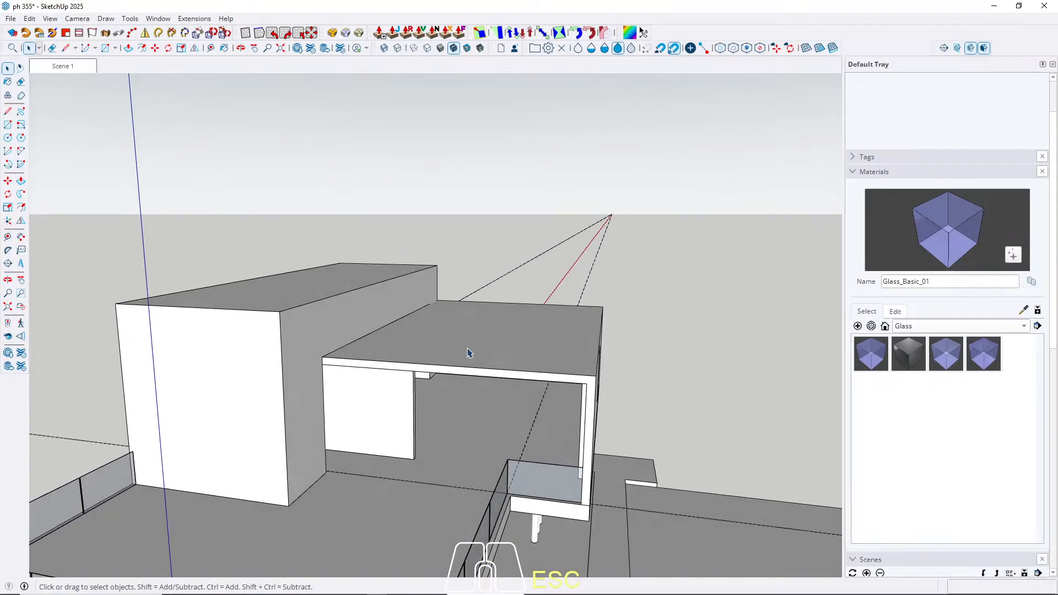
scroll(467, 353, "up", 4)
scroll(375, 475, "up", 4)
key("r")
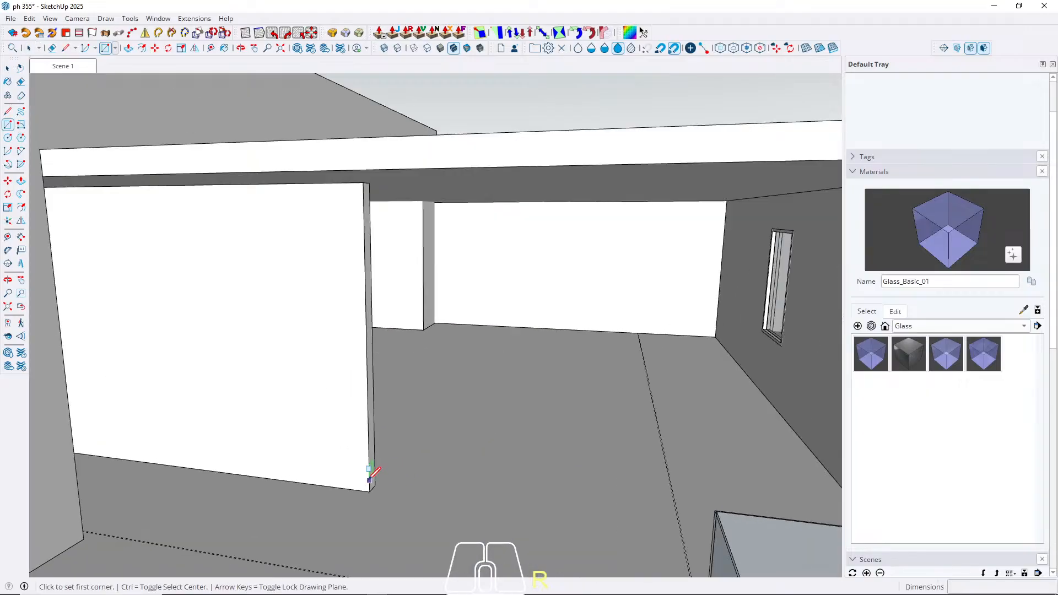
left_click(369, 491)
scroll(274, 477, "down", 3)
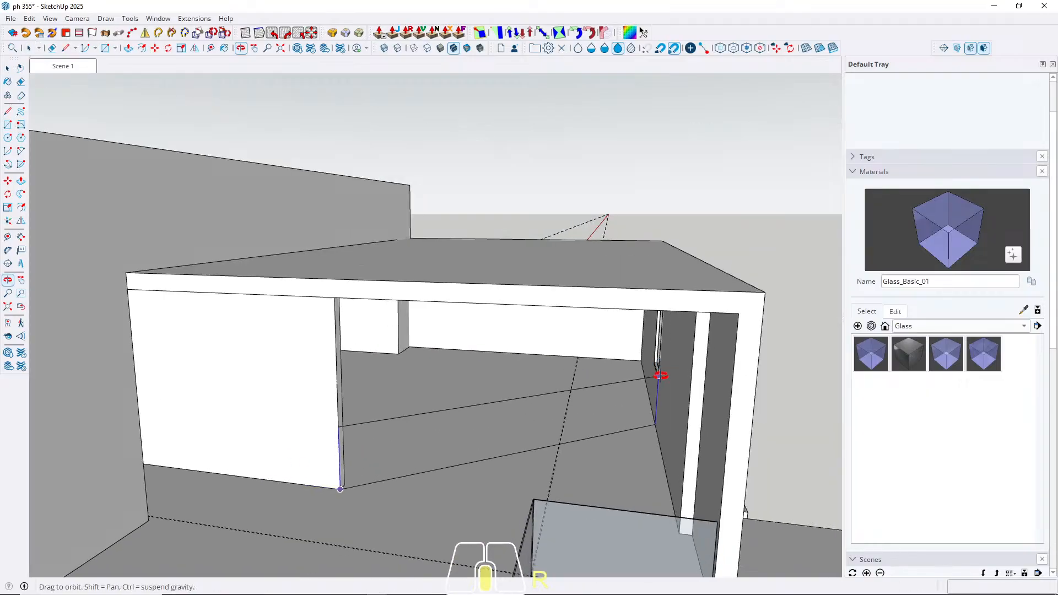
middle_click_drag(659, 373, 687, 347)
scroll(705, 243, "up", 3)
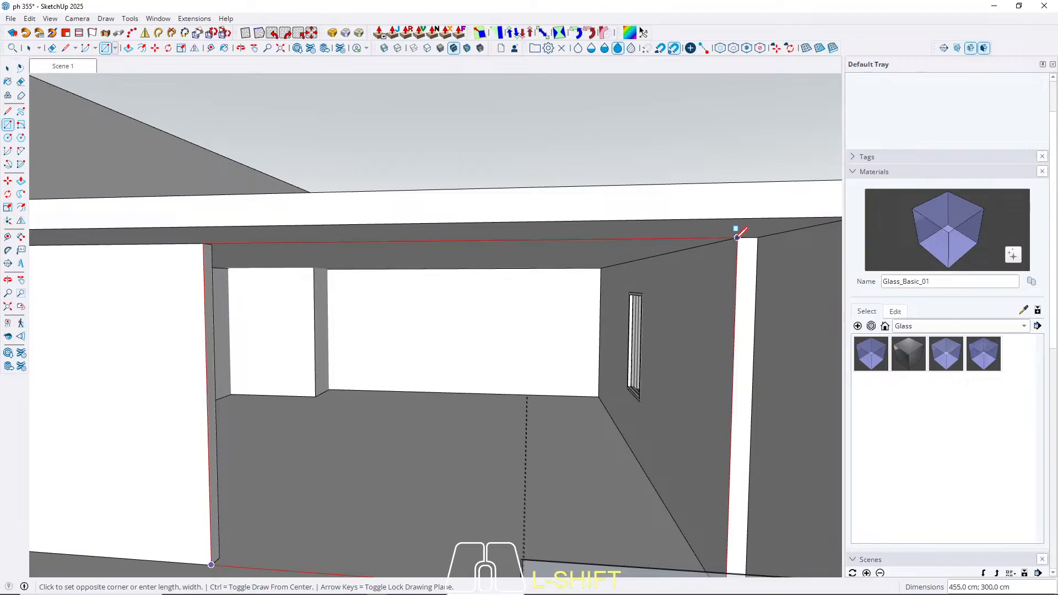
left_click(736, 231)
key("space")
Step: Select the new rectangle face in the terrace opening and make it a group
middle_click_drag(582, 300, 417, 432)
key("p")
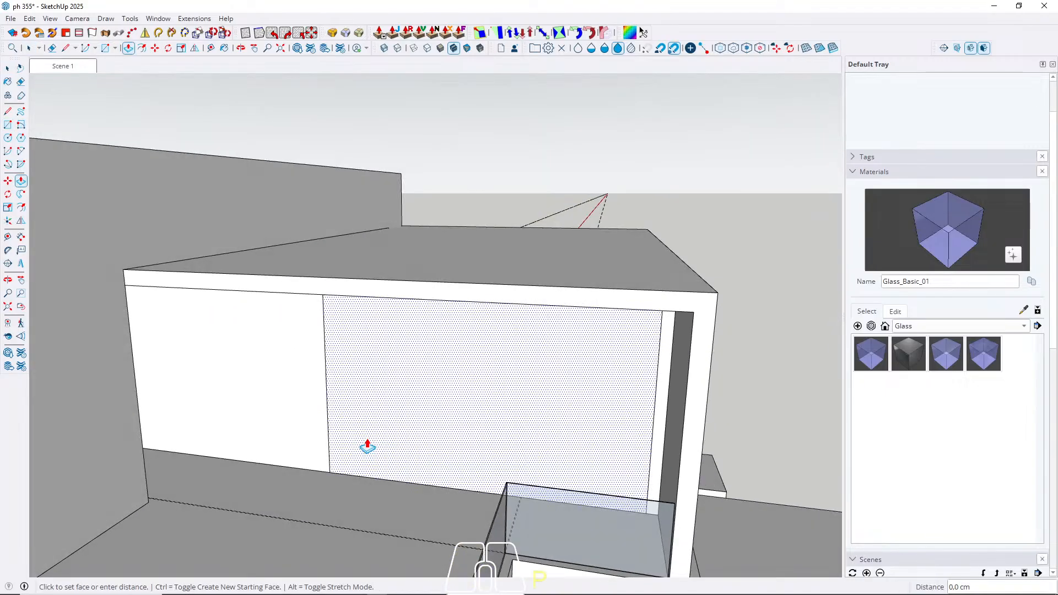
key("space")
left_click(379, 418)
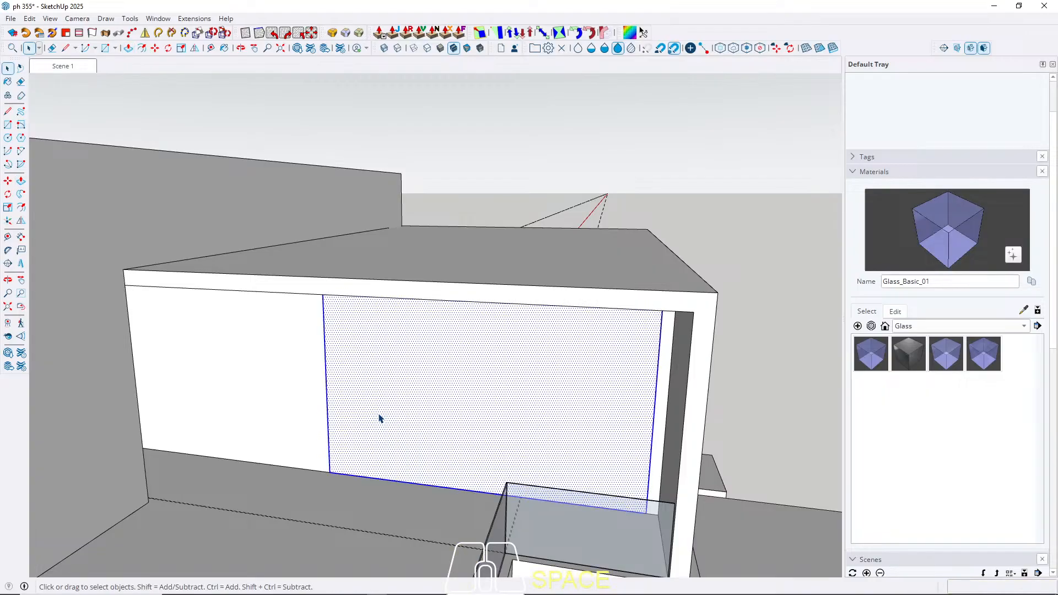
right_click(379, 417)
left_click(421, 104)
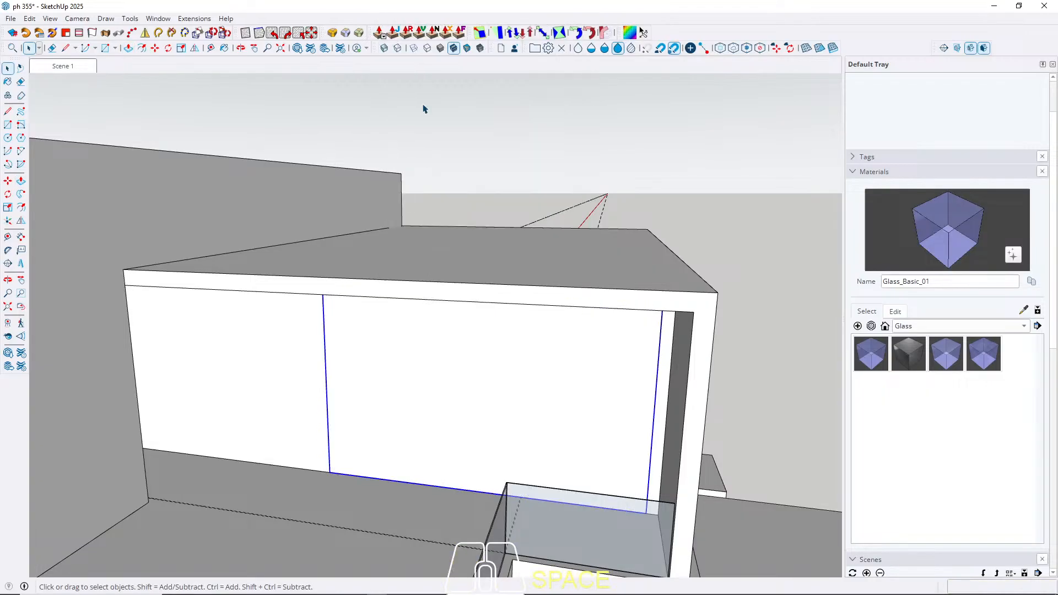
Step: Open the group, give the face thickness, and offset its front outline 4 cm inward
double_click(377, 406)
left_click(369, 367)
key("f")
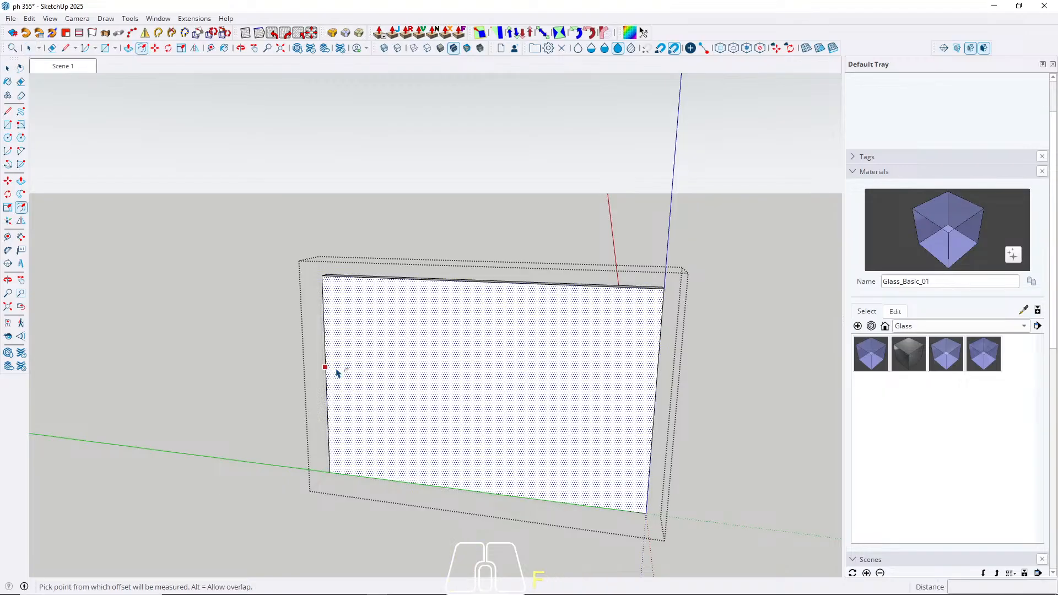
left_click(325, 367)
type("4")
key("Return")
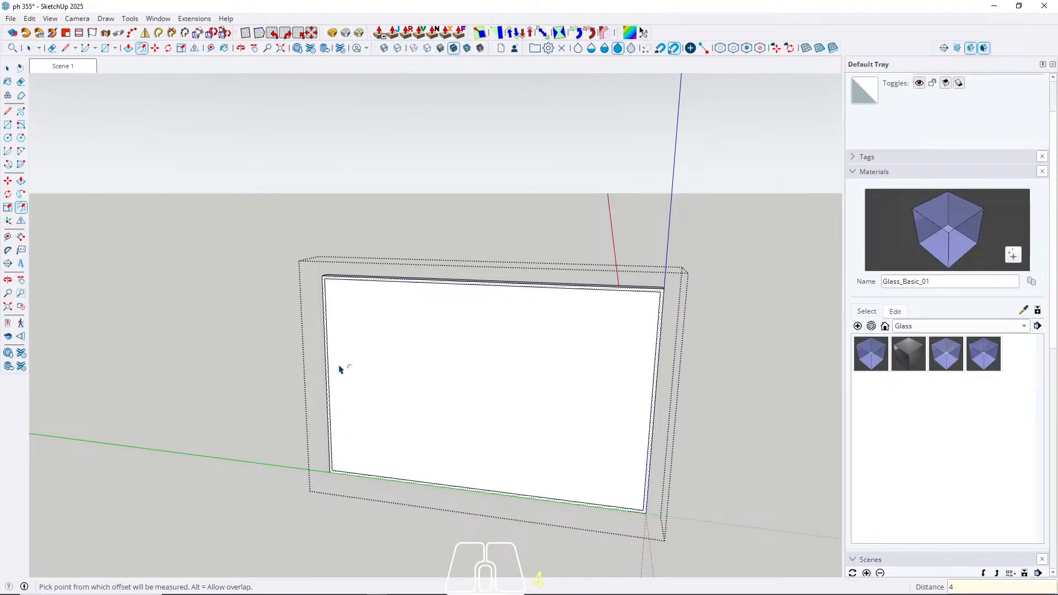
Step: Push the face inside the offset back 15 cm to cut the opening through the frame
key("space")
key("p")
left_click(405, 376)
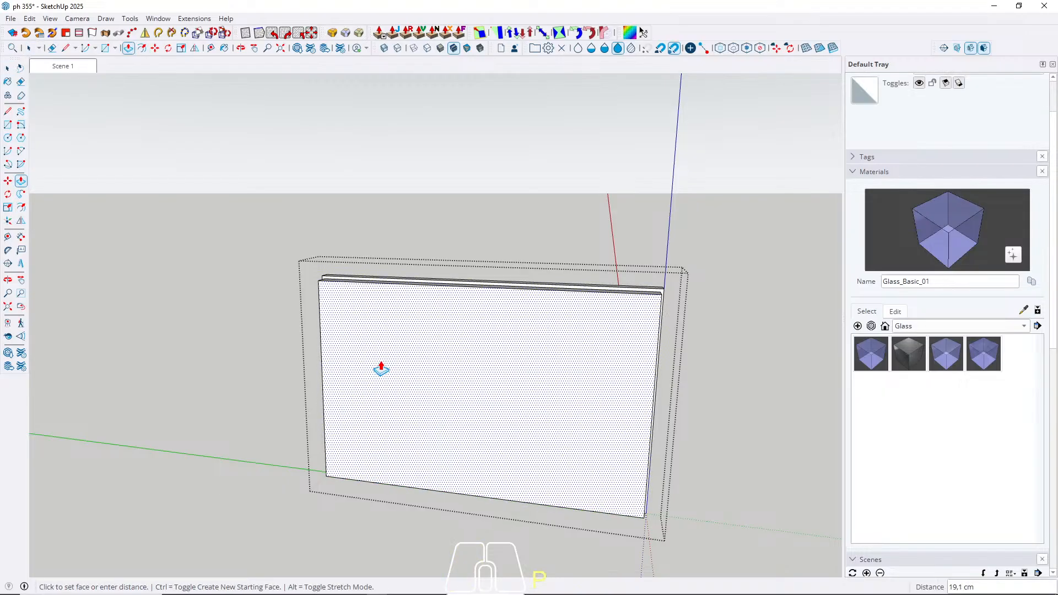
left_click(390, 317)
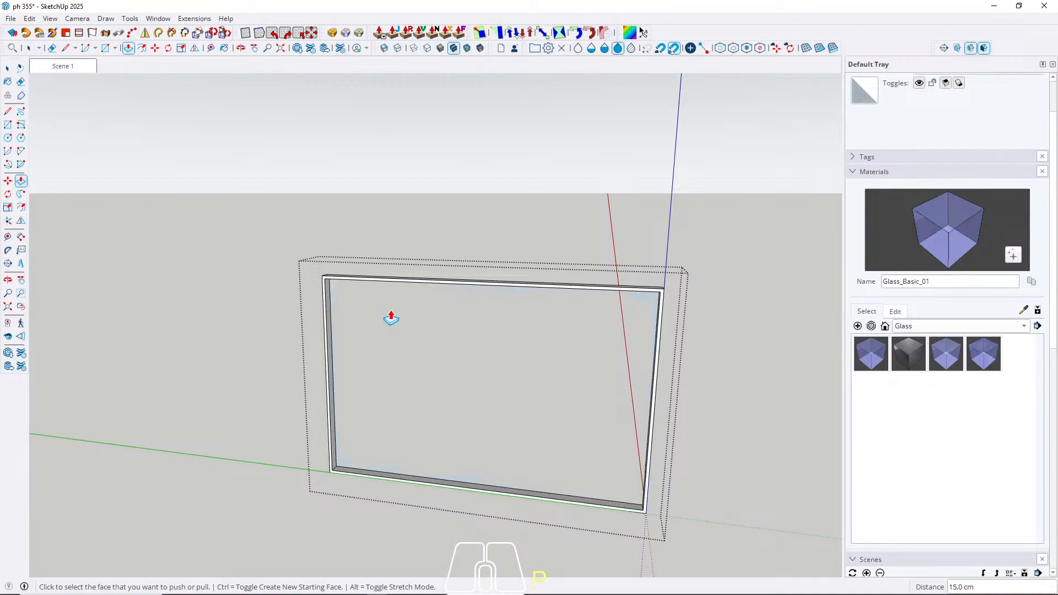
Step: Remove the frame's bottom bar between the two jambs and erase its leftover edges
scroll(378, 507, "up", 6)
left_click(359, 489)
key("e")
left_click_drag(461, 430, 385, 504)
key("space")
key("space")
scroll(310, 441, "up", 2)
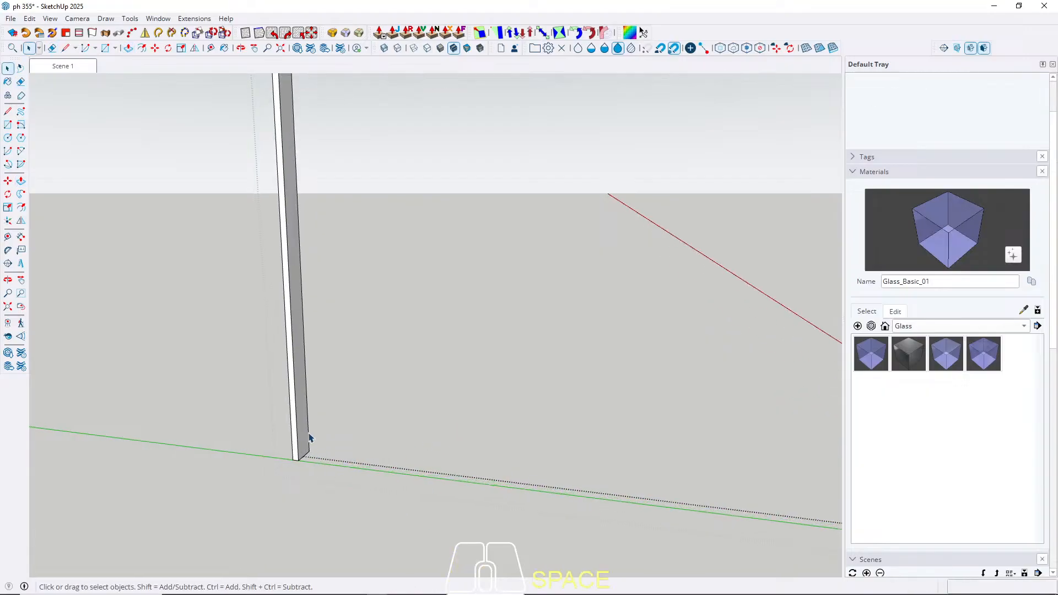
left_click(304, 430)
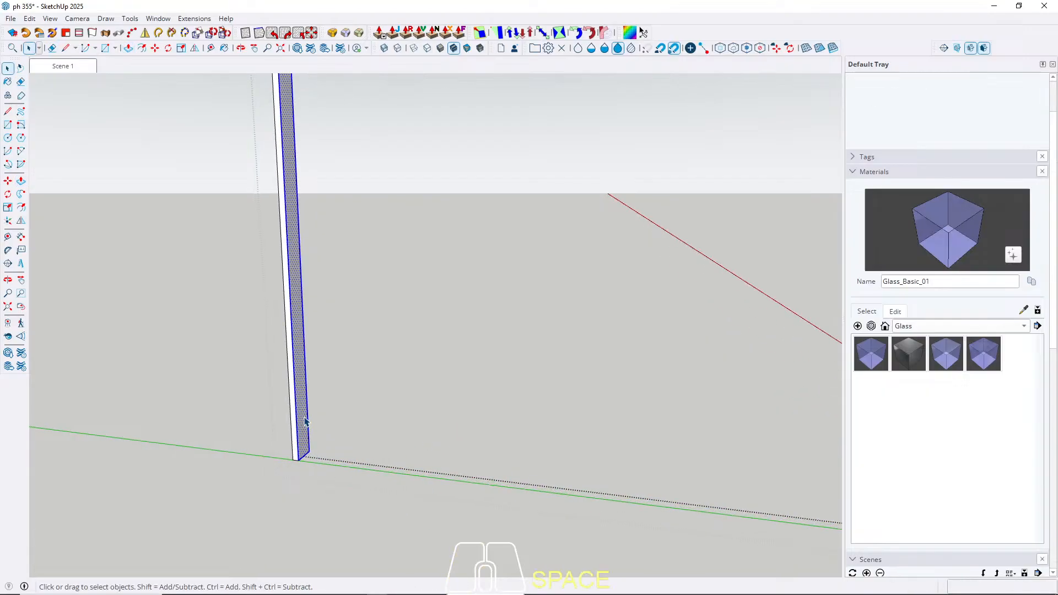
triple_click(305, 422)
scroll(305, 422, "down", 4)
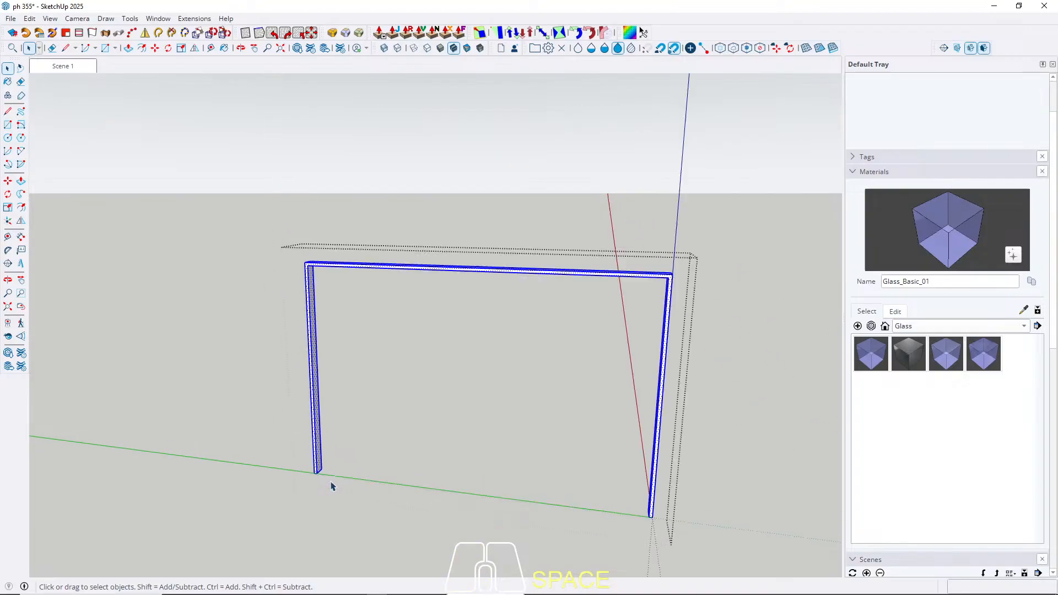
middle_click_drag(320, 392, 330, 371)
scroll(319, 373, "up", 3)
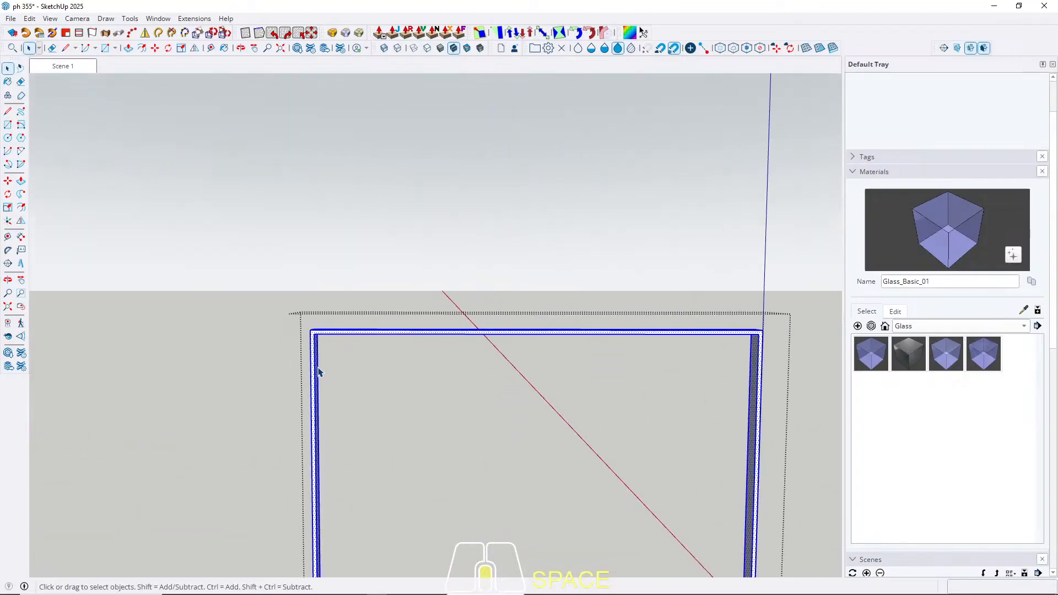
key("Escape")
Step: Reopen the terrace window group, select all the connected frame geometry and make it a nested group
scroll(337, 299, "down", 5)
scroll(325, 425, "up", 6)
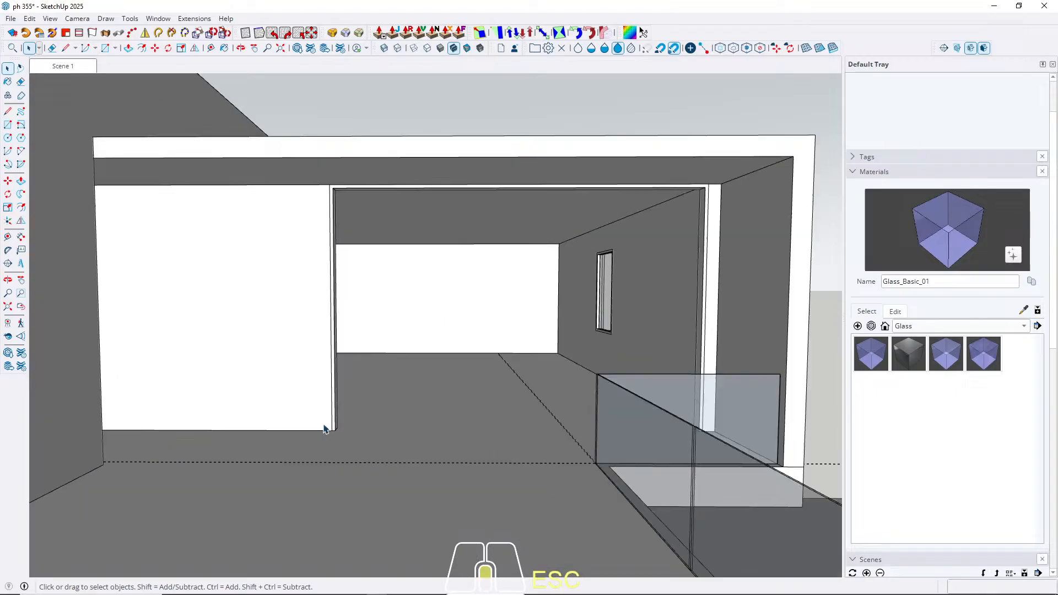
left_click(337, 428)
double_click(337, 428)
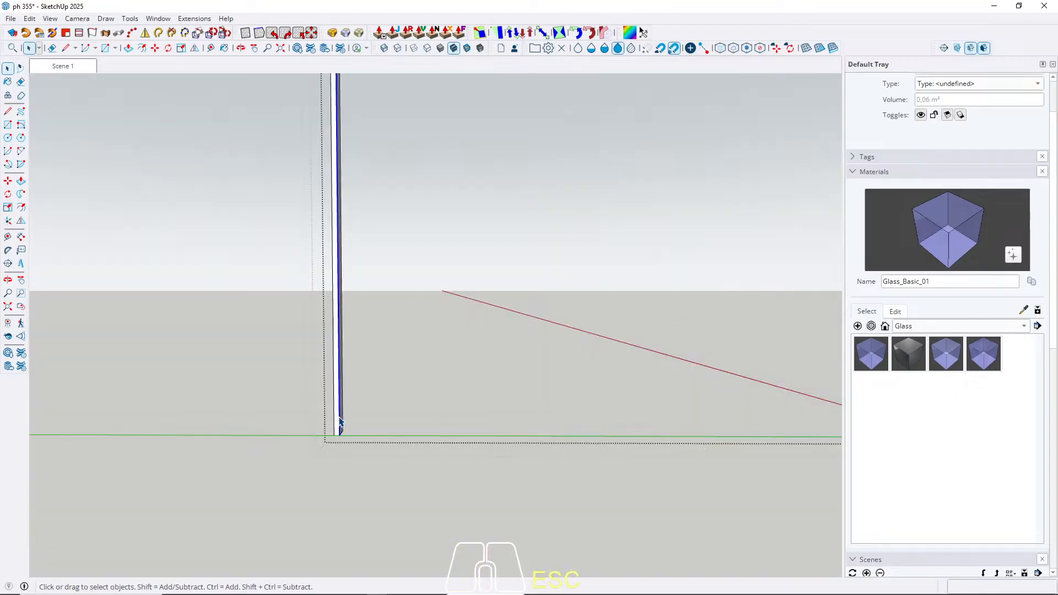
left_click(339, 423)
scroll(333, 436, "down", 5)
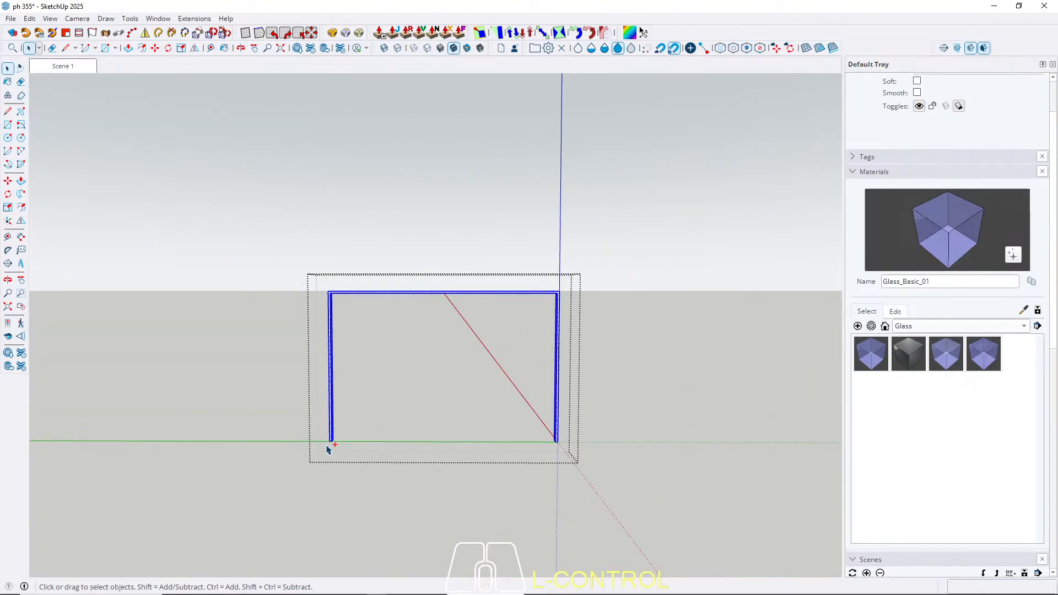
scroll(331, 288, "up", 4)
right_click(330, 284)
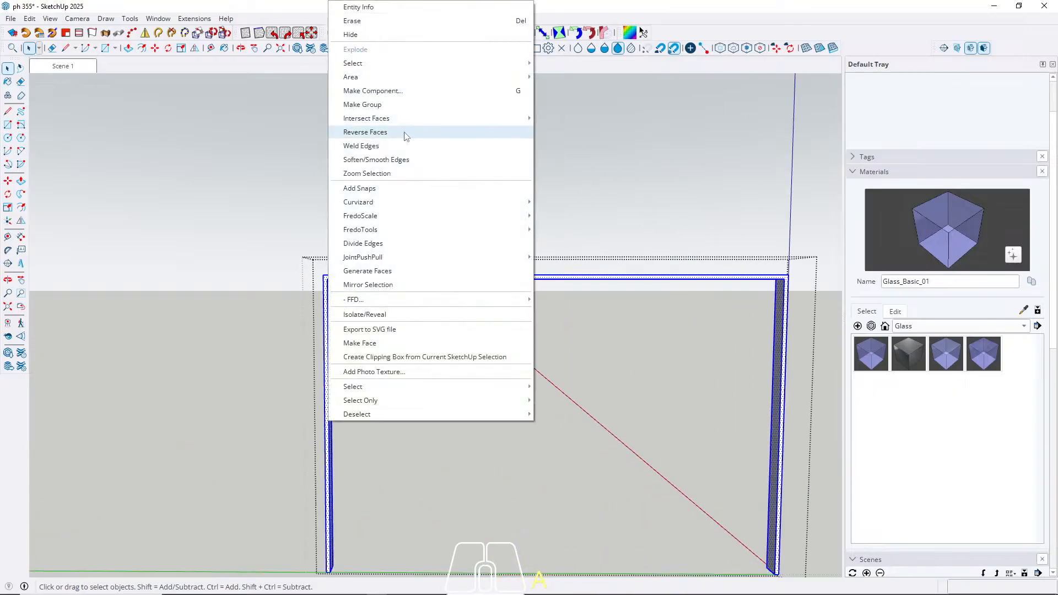
left_click(397, 105)
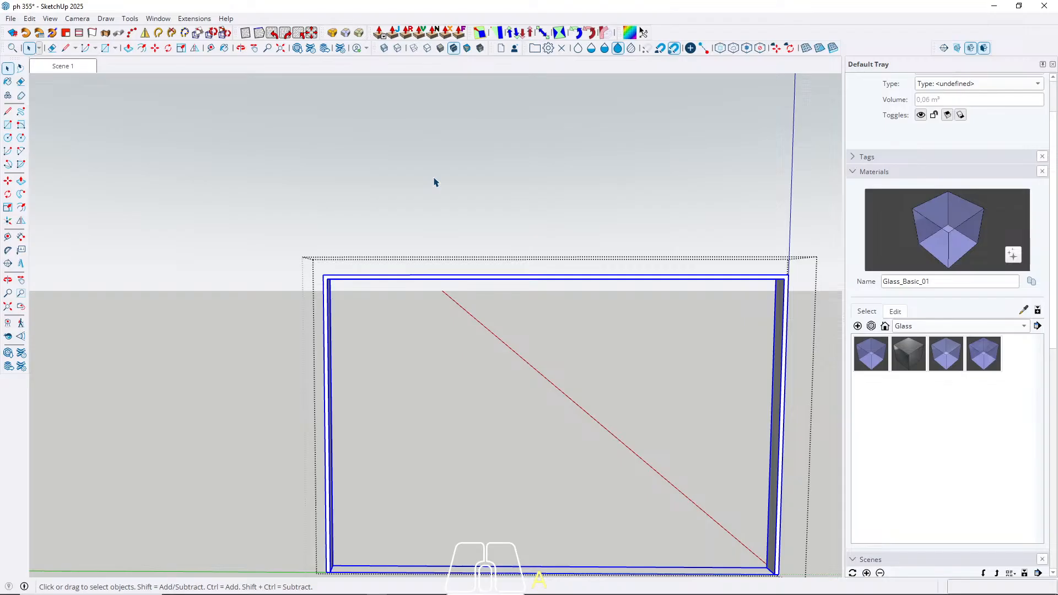
Step: Draw a rectangle covering half the frame opening, from the inner base corner of the jamb to the midpoint of the head's inner edge
middle_click_drag(633, 232, 517, 411)
key("r")
scroll(363, 496, "up", 5)
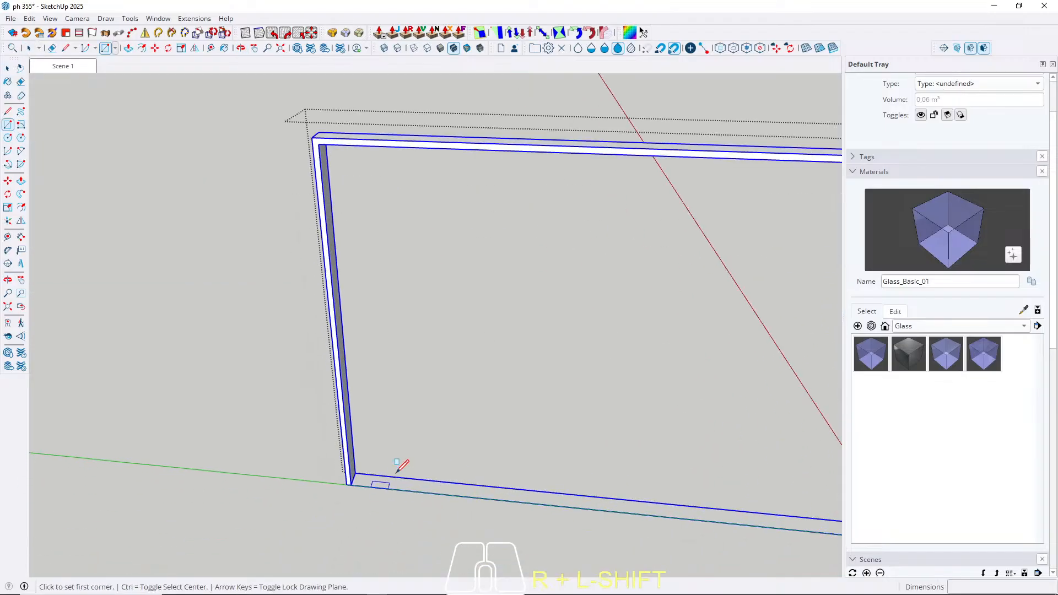
left_click(338, 487)
scroll(340, 485, "down", 4)
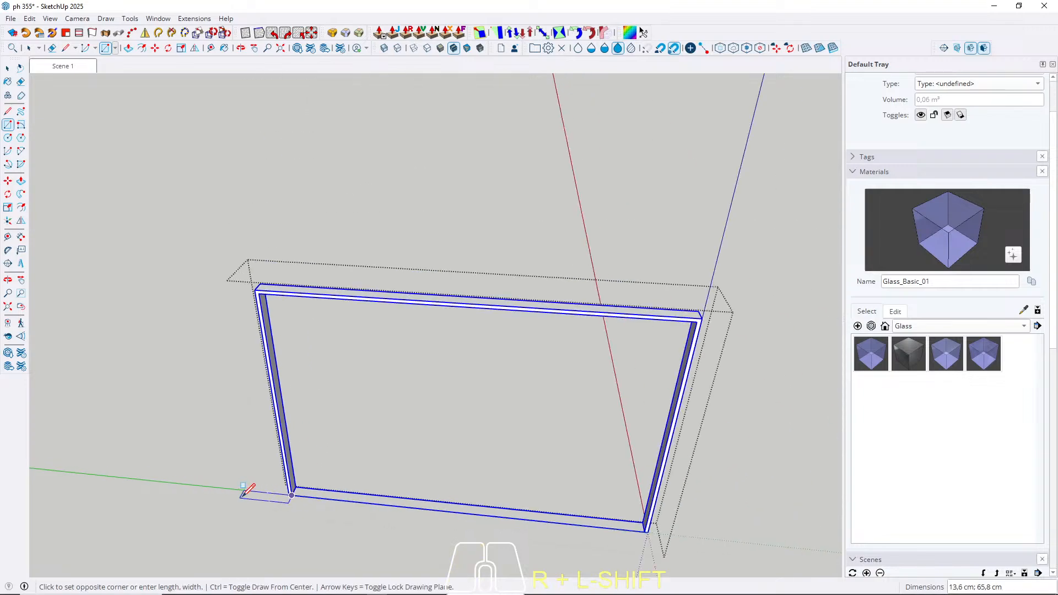
left_click(469, 306)
key("space")
Step: Extrude the half-opening rectangle into a thin sliding panel
middle_click_drag(444, 406, 417, 466)
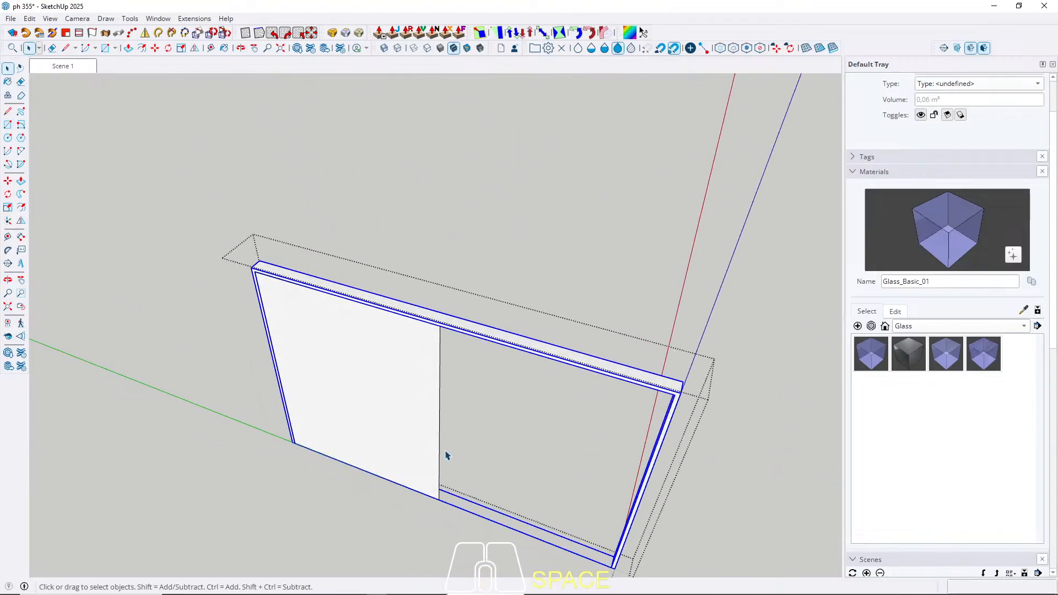
key("p")
left_click(406, 463)
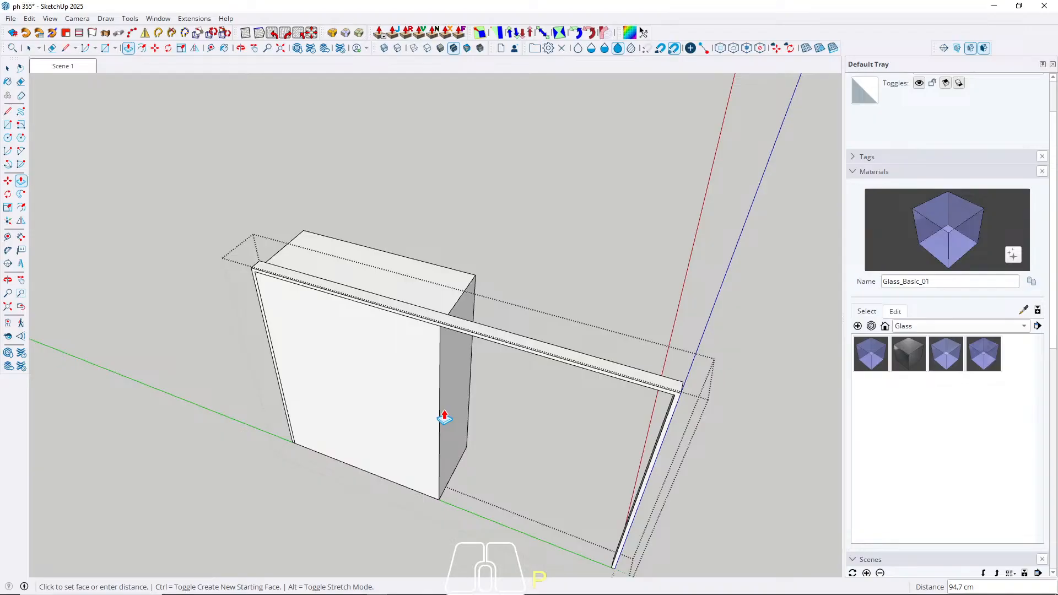
key("Return")
key("space")
Step: Select the whole thin panel and make it a component
left_click(392, 413)
right_click(392, 413)
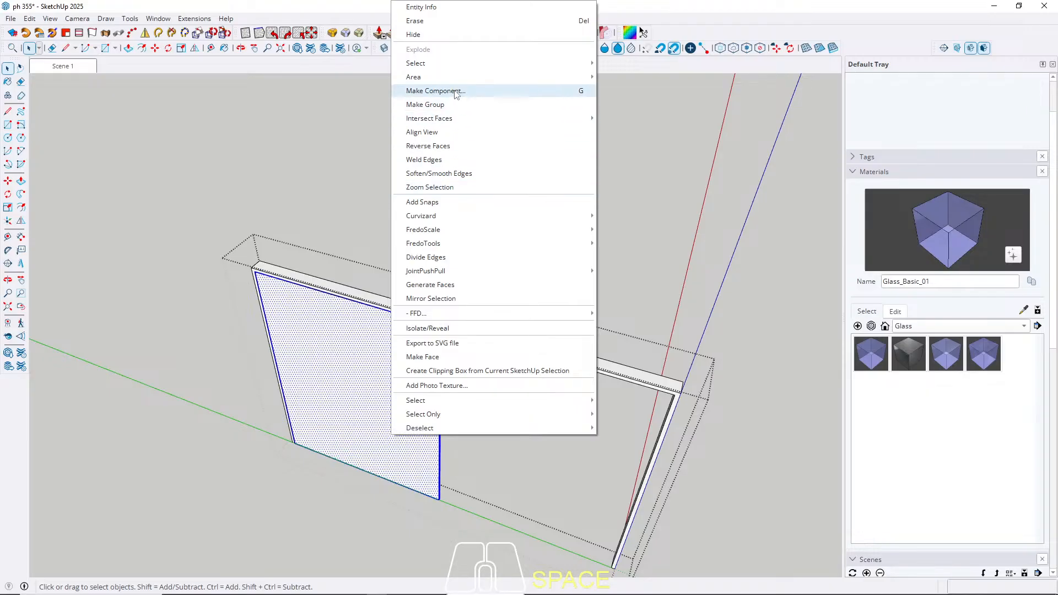
left_click(436, 90)
left_click(523, 439)
Step: Move the panel component 2 cm into the depth of the frame
scroll(493, 488, "up", 2)
key("m")
left_click(488, 487)
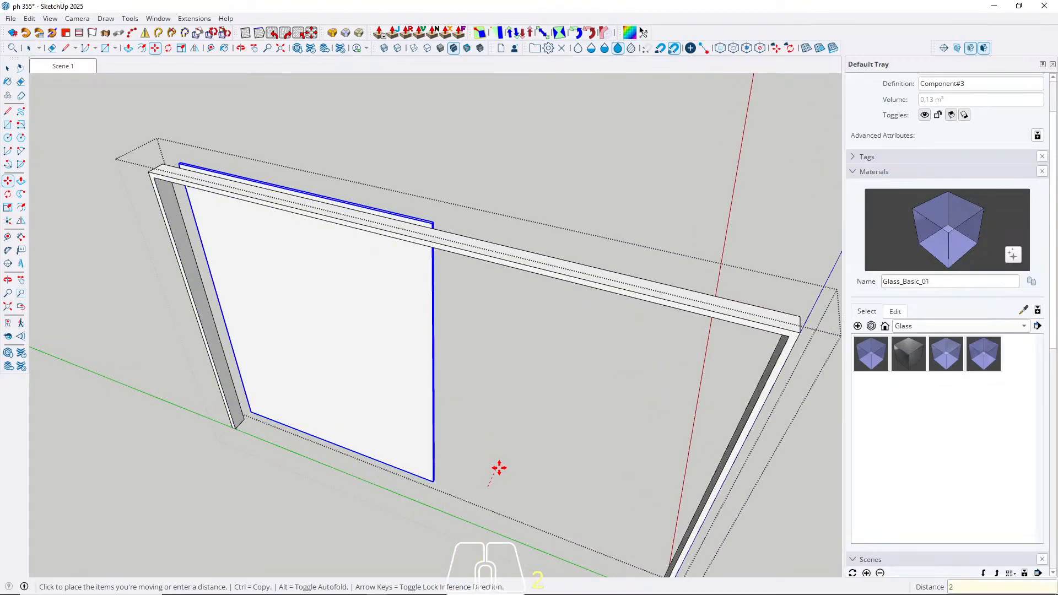
type("2")
key("Return")
Step: Copy the panel by its lower corner to the rear lower corner of the original's free edge, filling the other half of the opening
scroll(225, 411, "up", 4)
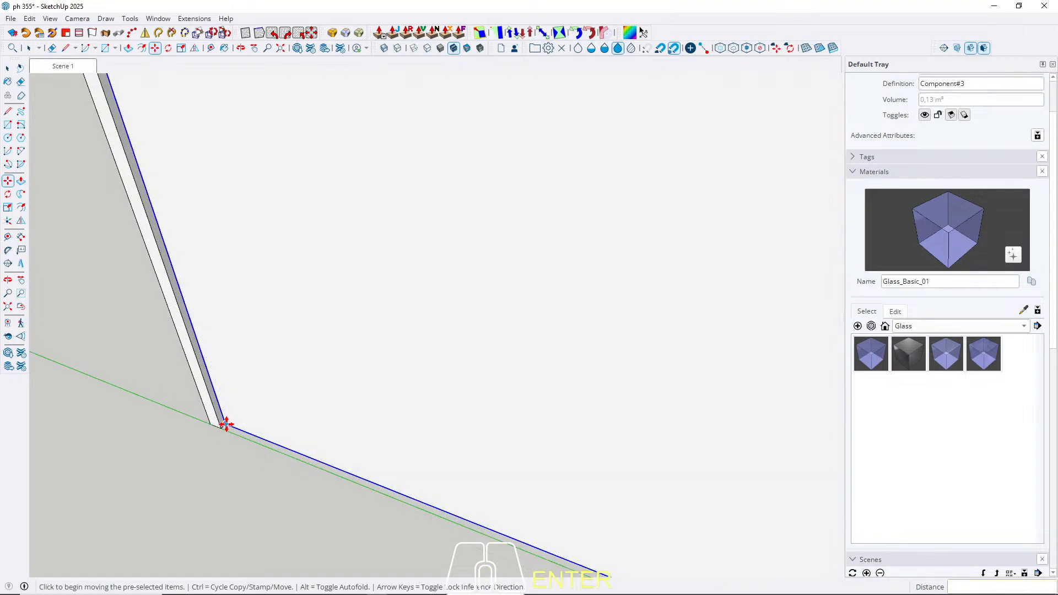
left_click(226, 425)
key("ctrl")
scroll(219, 345, "down", 2)
scroll(340, 425, "up", 7)
left_click(344, 444)
key("space")
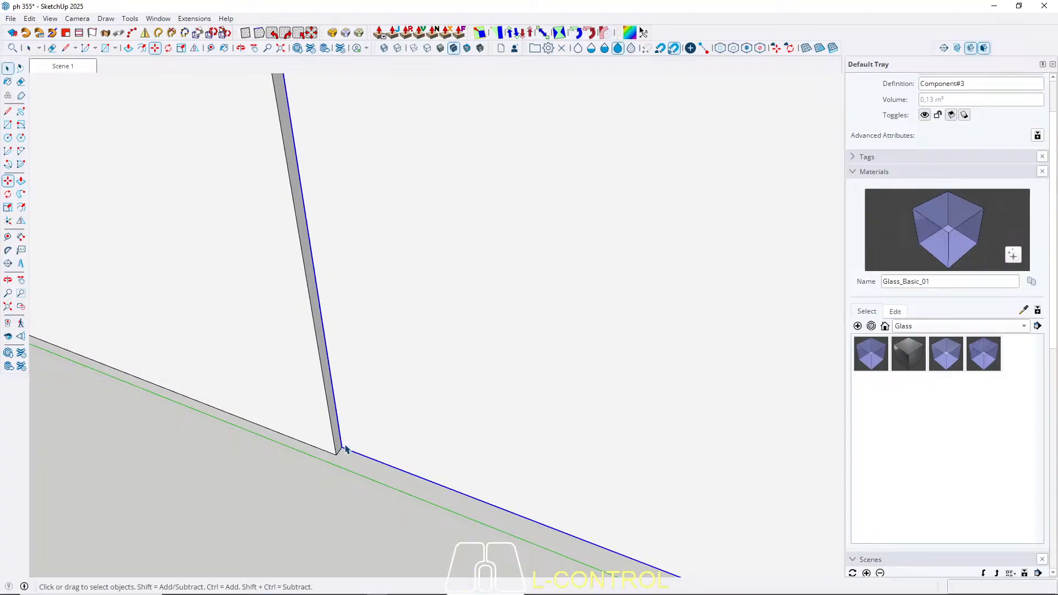
Step: Inside the panel component, offset the front face's outline 2 cm inward
scroll(357, 435, "down", 3)
key("f")
left_click(338, 373)
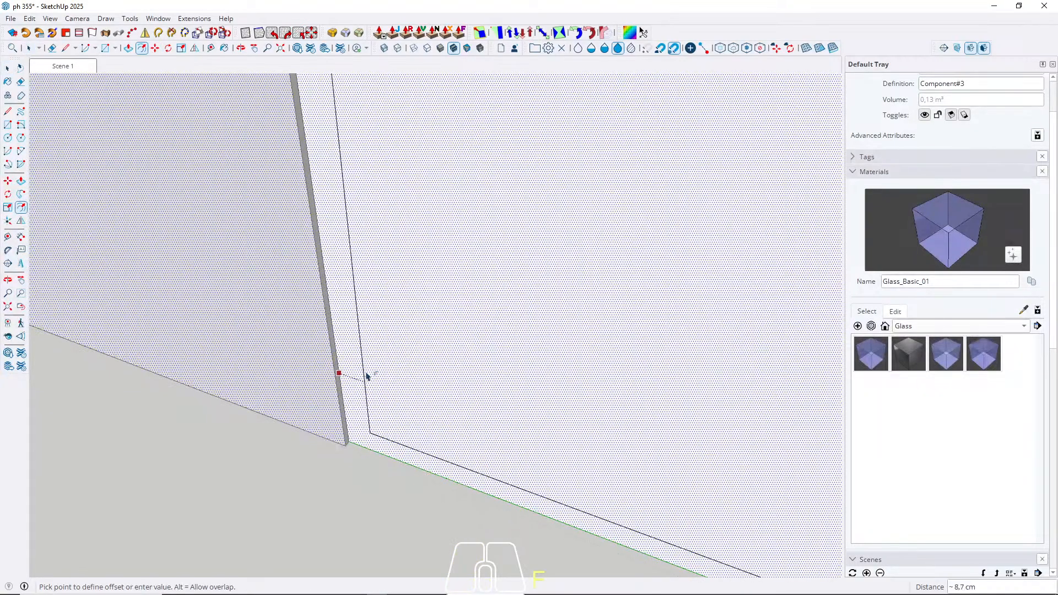
key("Return")
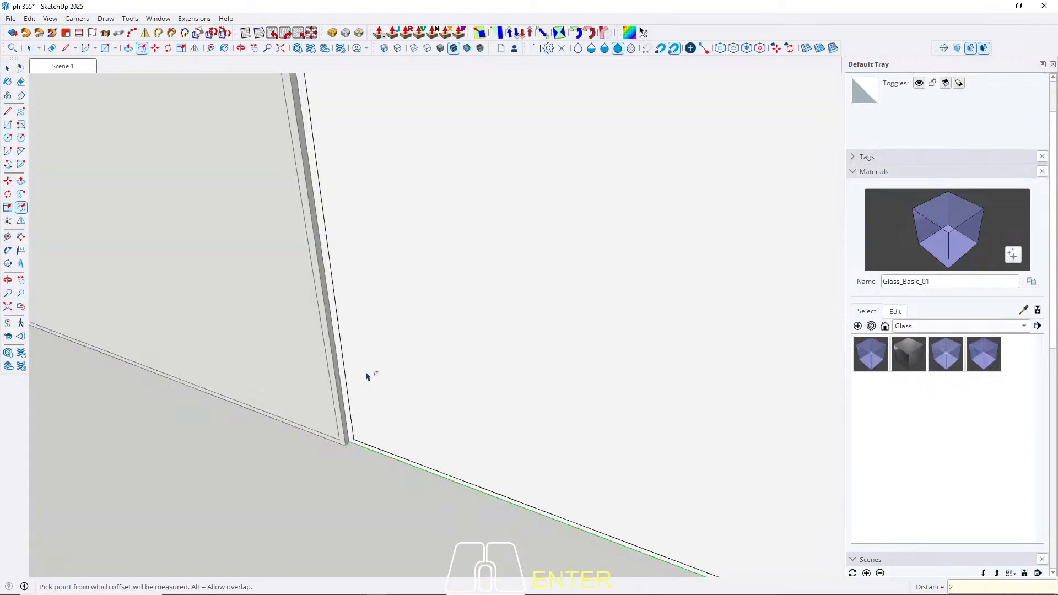
Step: Push the face inside the offset through the panel's thickness to leave an open sash frame
key("space")
key("p")
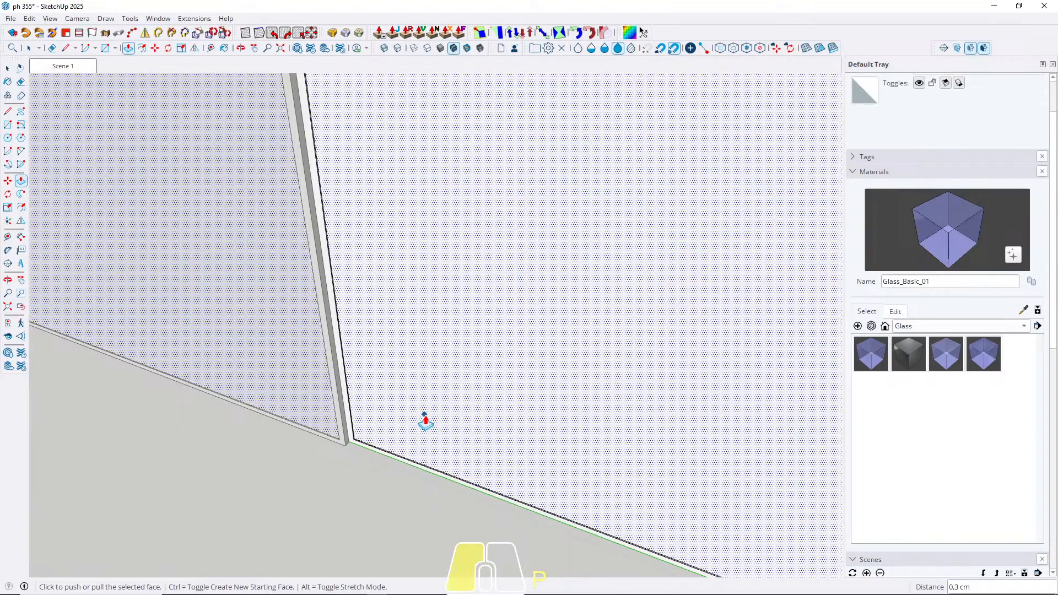
left_click(424, 414)
left_click(425, 373)
key("space")
Step: Select all the connected sash frame geometry inside the component and make it a group
scroll(366, 440, "up", 4)
double_click(364, 445)
triple_click(363, 446)
right_click(364, 446)
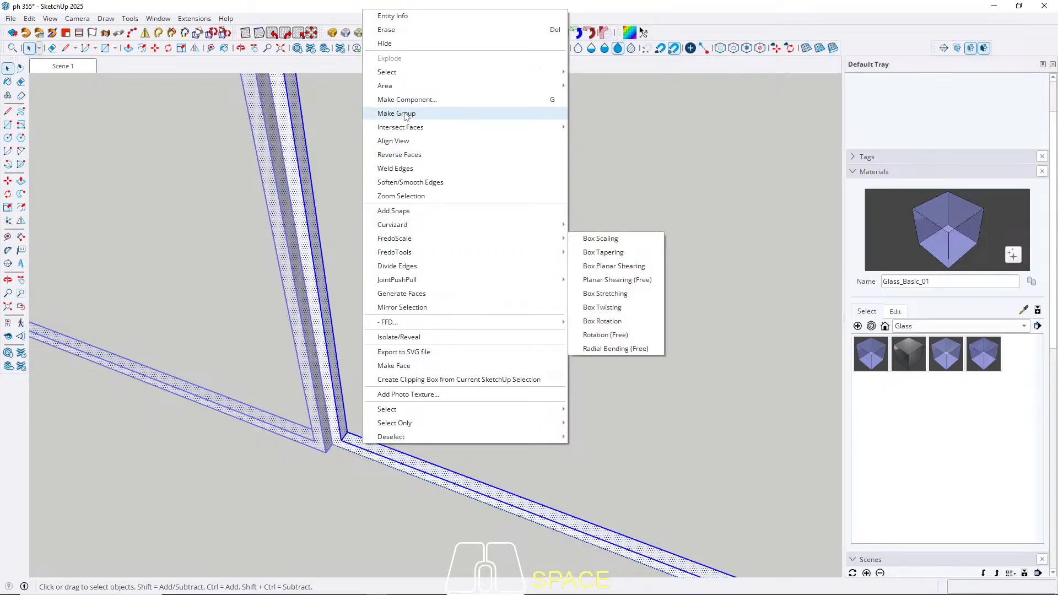
left_click(405, 114)
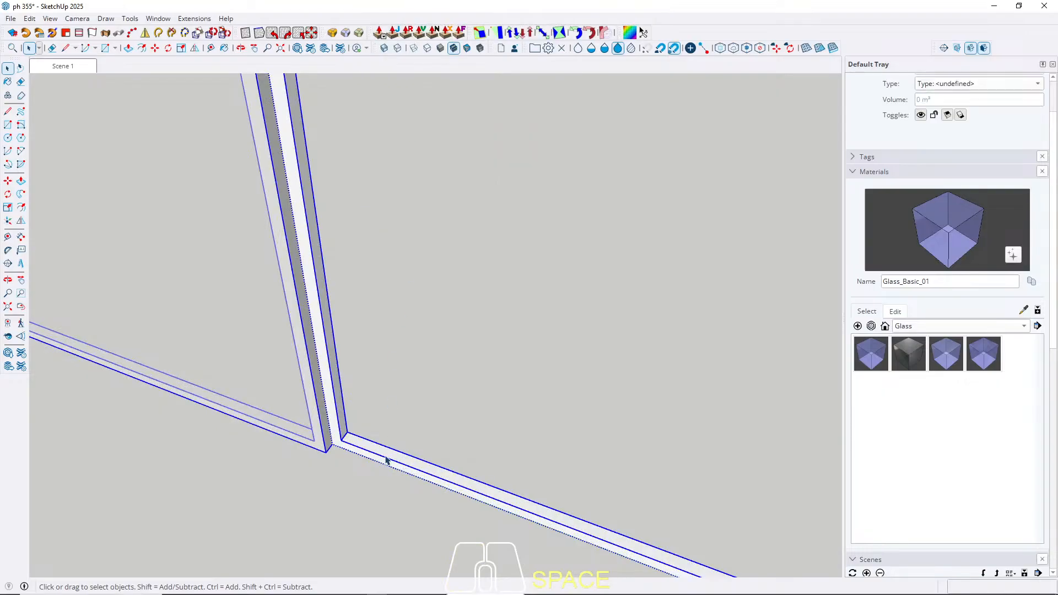
Step: Draw a glass pane rectangle across the sash opening between opposite mid-depth points of the frame, about 292 by 219.5 cm
scroll(325, 444, "up", 1)
key("r")
scroll(331, 447, "up", 3)
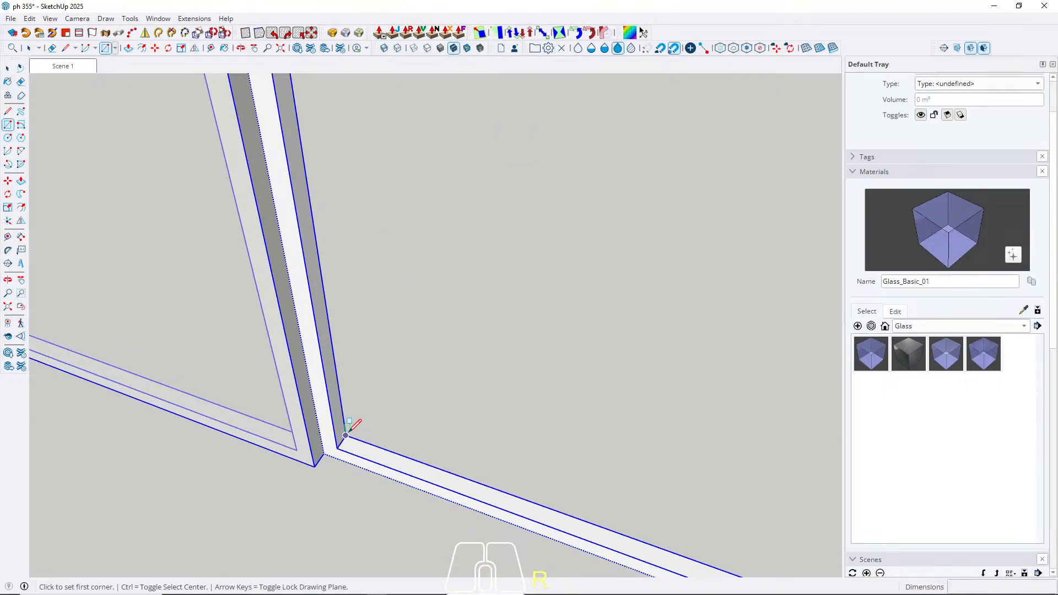
left_click(335, 449)
scroll(337, 447, "down", 8)
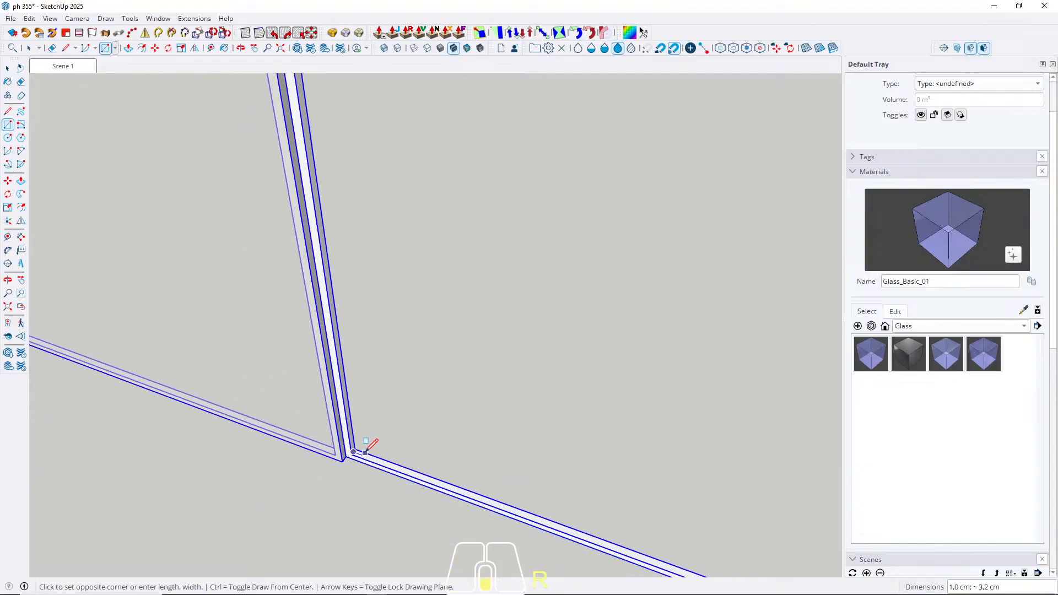
middle_click_drag(341, 477, 720, 161)
scroll(545, 273, "up", 6)
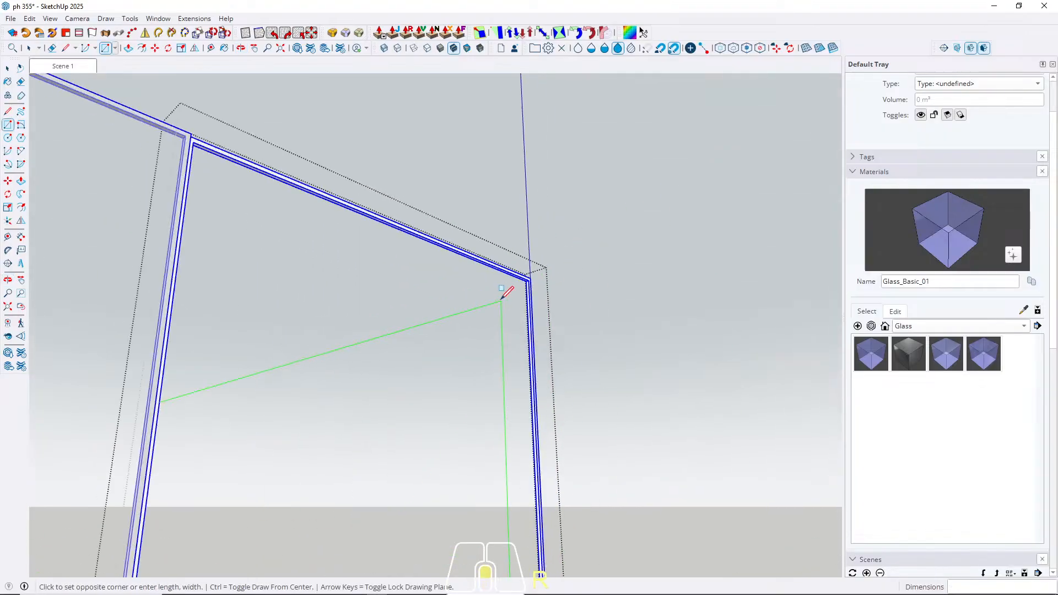
scroll(553, 270, "up", 2)
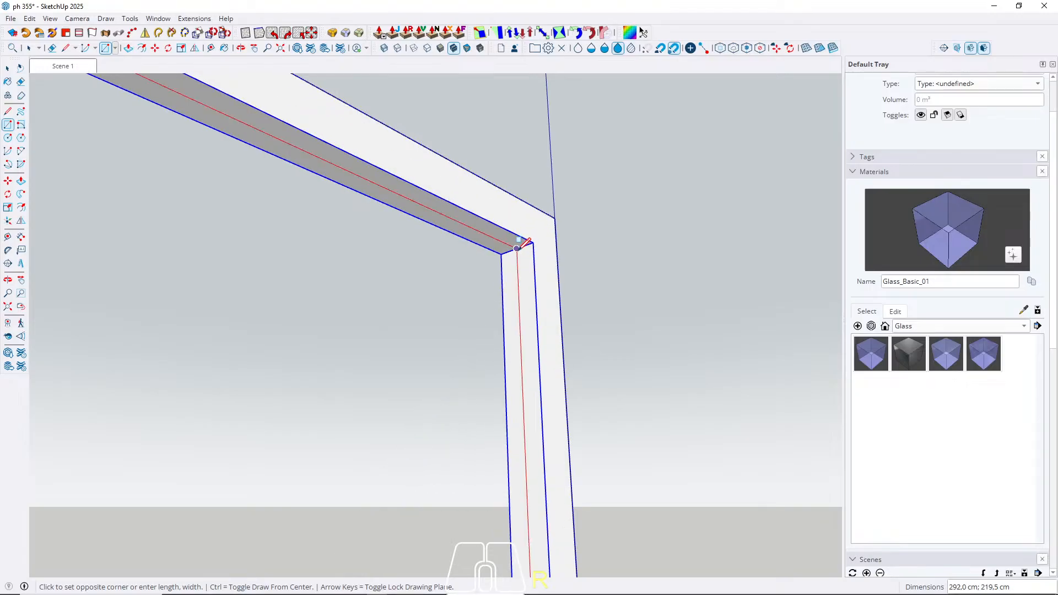
left_click(516, 249)
Step: Extrude the pane rectangle 0.5 cm to give the glass its thickness
key("space")
key("p")
left_click(465, 324)
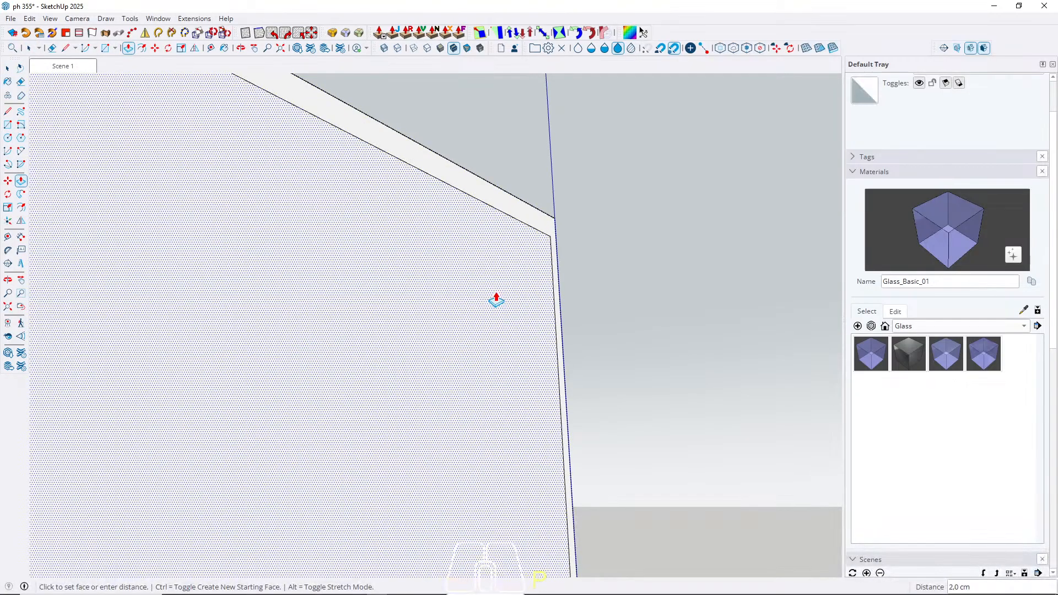
type("0,5")
key("Return")
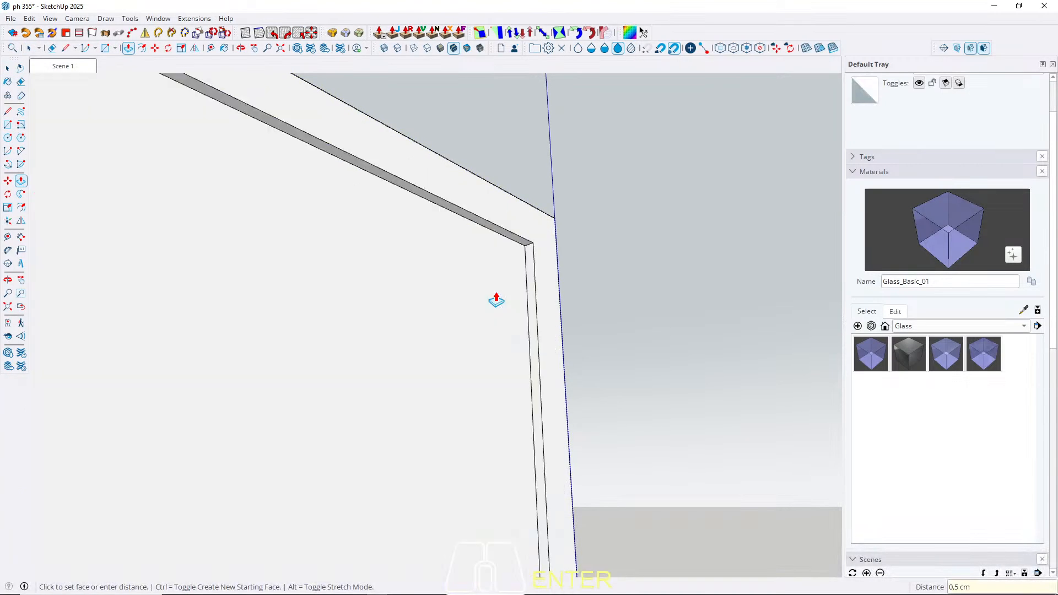
Step: Select the pane's face with its edges and make the selection a group
key("space")
left_click(465, 333)
right_click(466, 333)
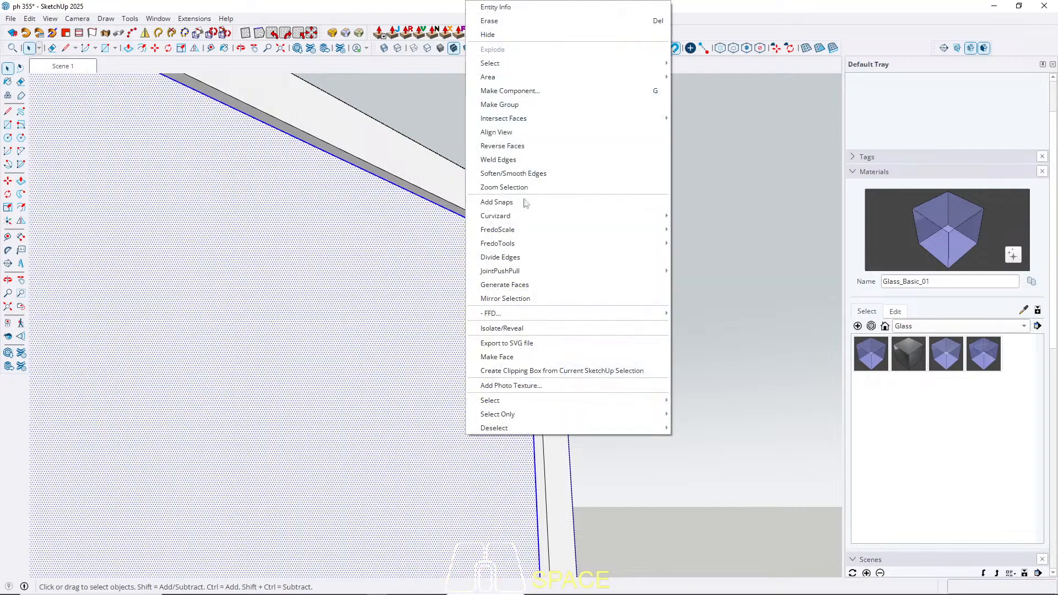
left_click(517, 104)
Step: Paint the window pane with Glass_Basic_01 and leave the panel component
mouse_move(437, 366)
middle_mouse_down()
mouse_move(421, 397)
mouse_move(273, 519)
middle_mouse_up()
key("b")
left_click(379, 381)
key("space")
scroll(415, 373, "down", 2)
scroll(273, 520, "down", 3)
key("Escape")
scroll(467, 333, "down", 3)
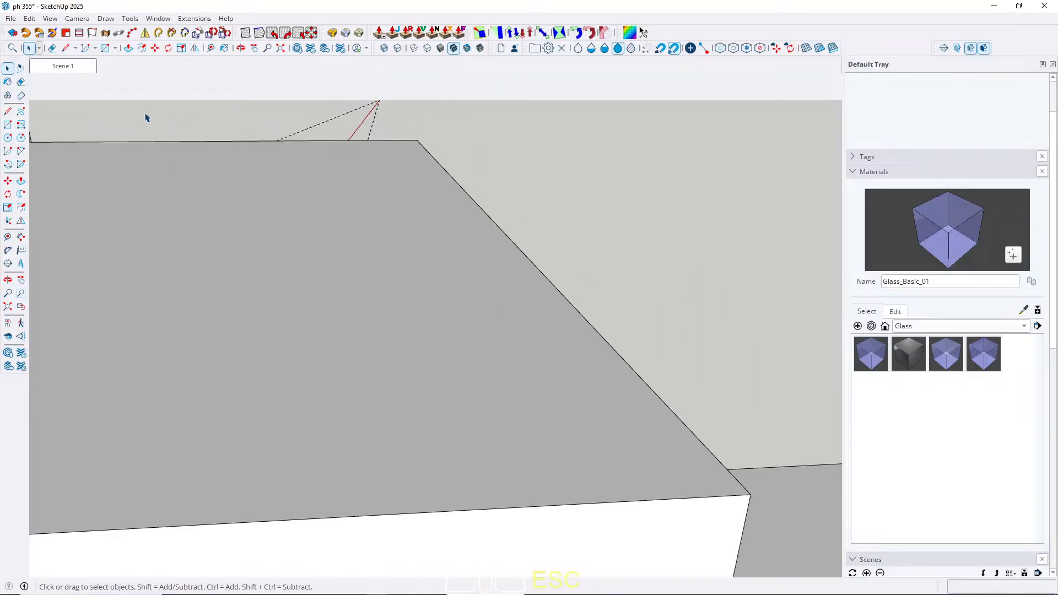
Step: Delete all guides and offset the top face of the large pool block in front of the house 10 cm inward
left_click(66, 71)
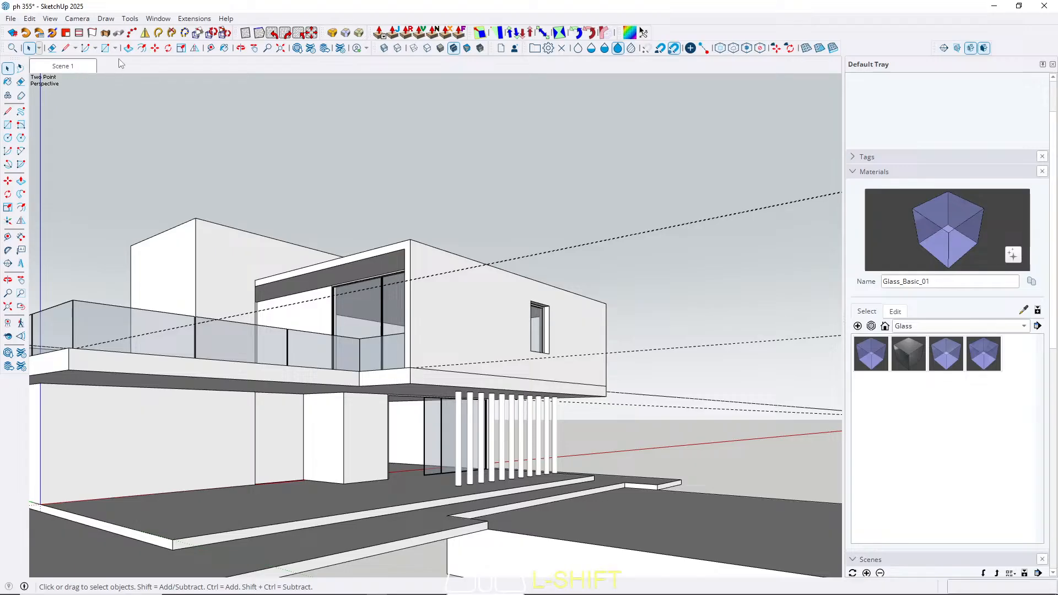
key("shift+g")
middle_click_drag(422, 274, 340, 336)
key("f")
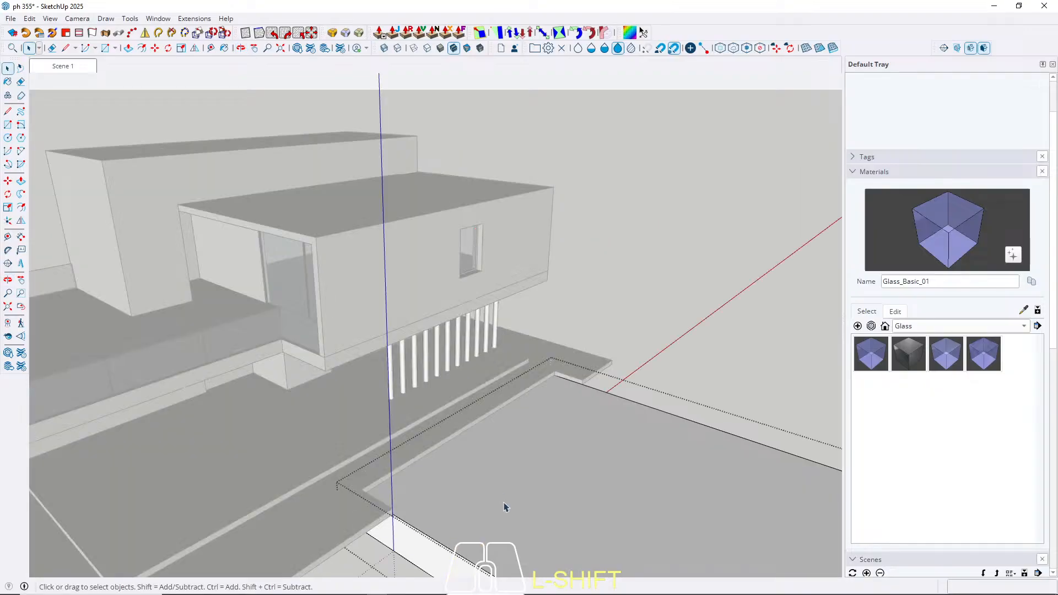
left_click(473, 519)
type("10")
key("Return")
key("space")
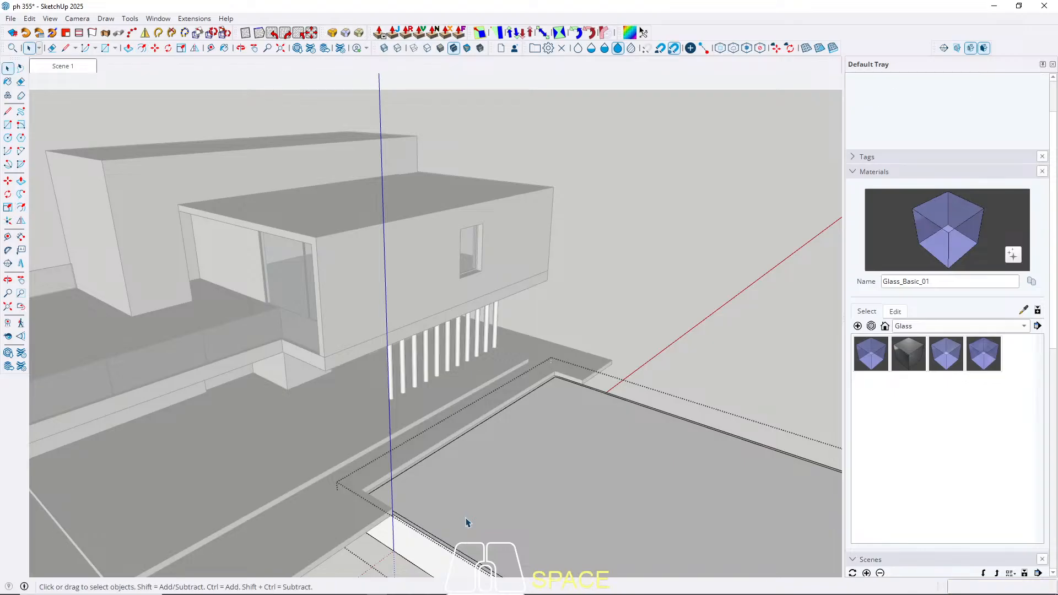
Step: Push the face inside the offset down 110 cm to hollow out the pool
key("p")
left_click(510, 499)
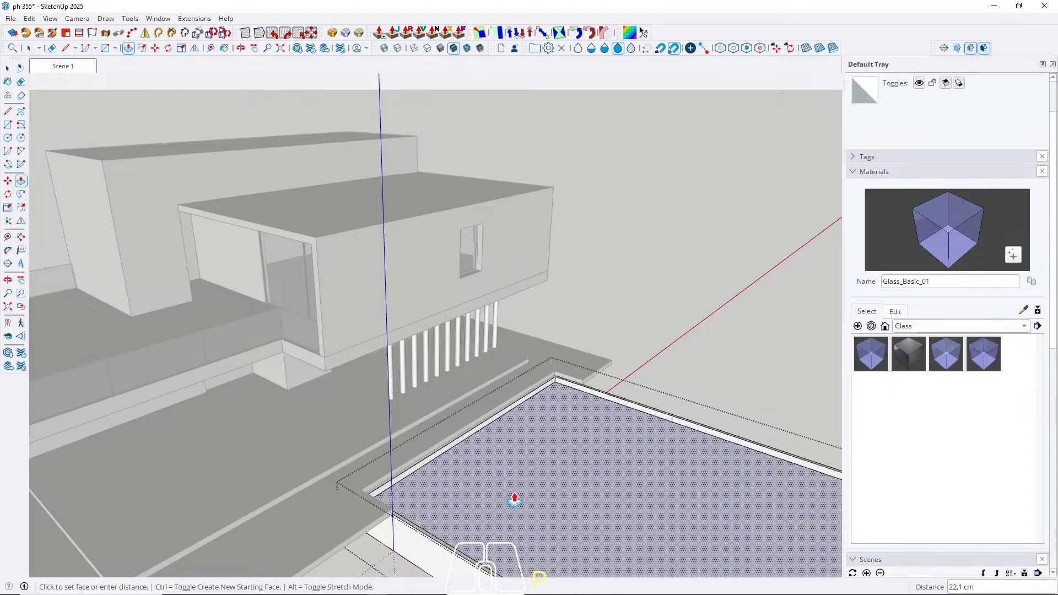
type("1")
key("Return")
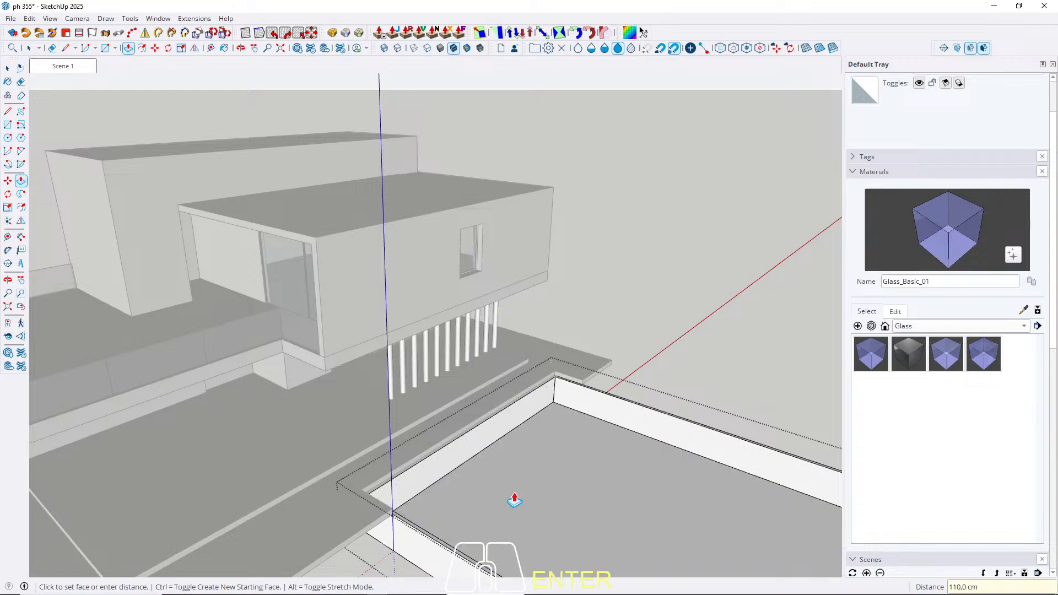
key("space")
middle_click_drag(445, 420, 528, 440)
scroll(528, 440, "up", 3)
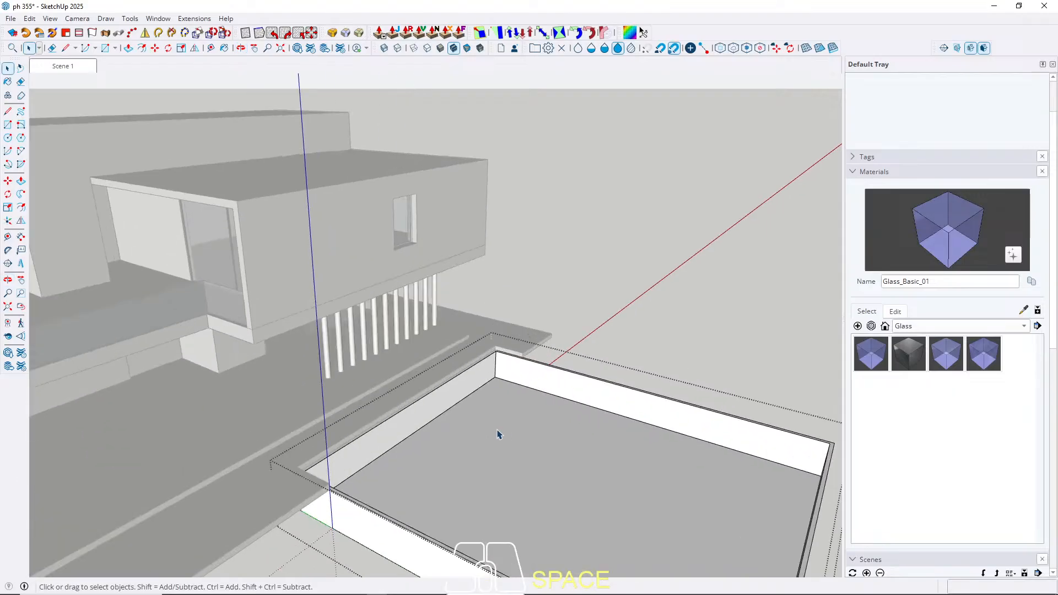
scroll(413, 398, "down", 3)
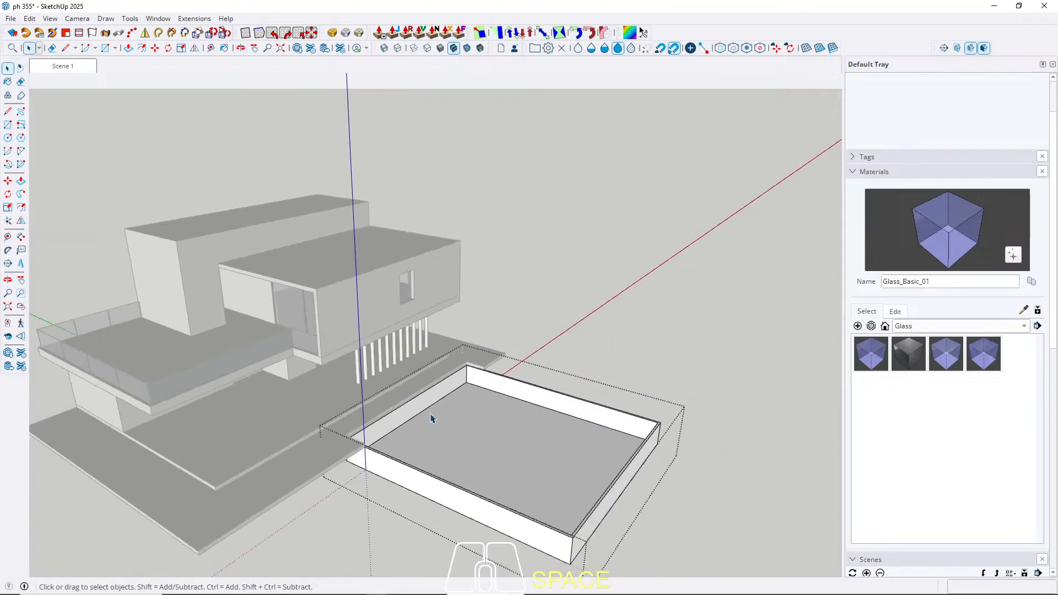
middle_click_drag(439, 425, 305, 453)
key("Escape")
middle_click_drag(360, 425, 291, 446)
key("r")
scroll(278, 410, "up", 3)
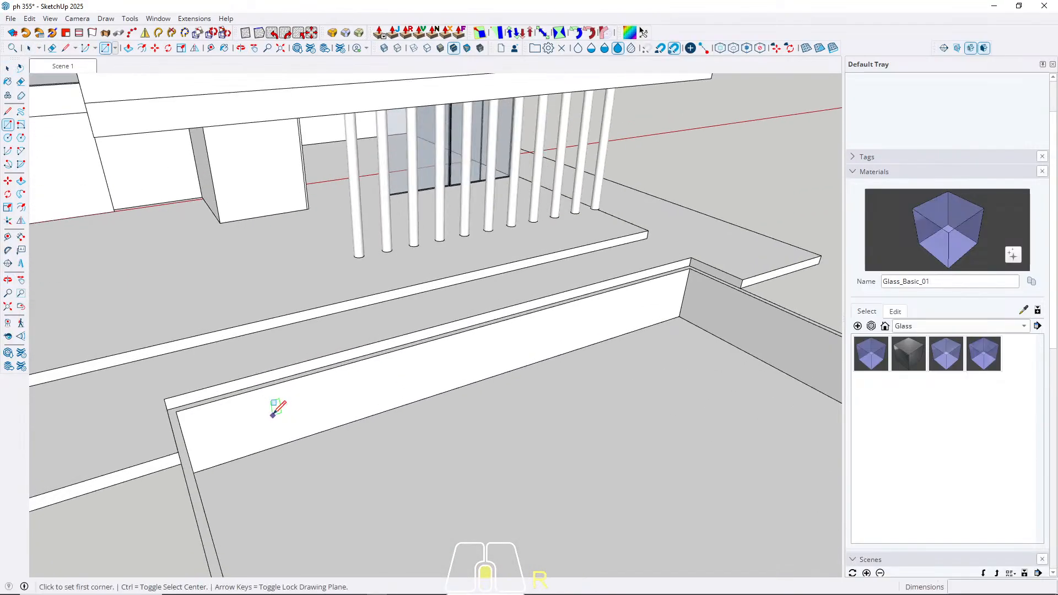
key("space")
middle_click_drag(160, 415, 229, 425)
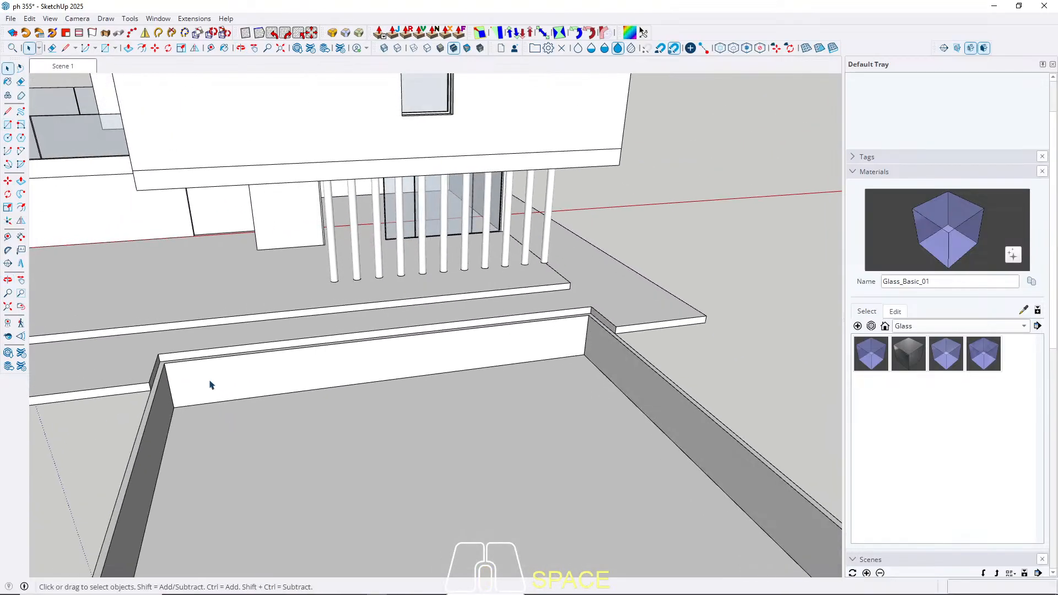
Step: Open the pool group for editing and select all its connected geometry
double_click(246, 383)
key("ctrl+a")
key("q")
middle_click_drag(363, 363, 342, 434)
key("space")
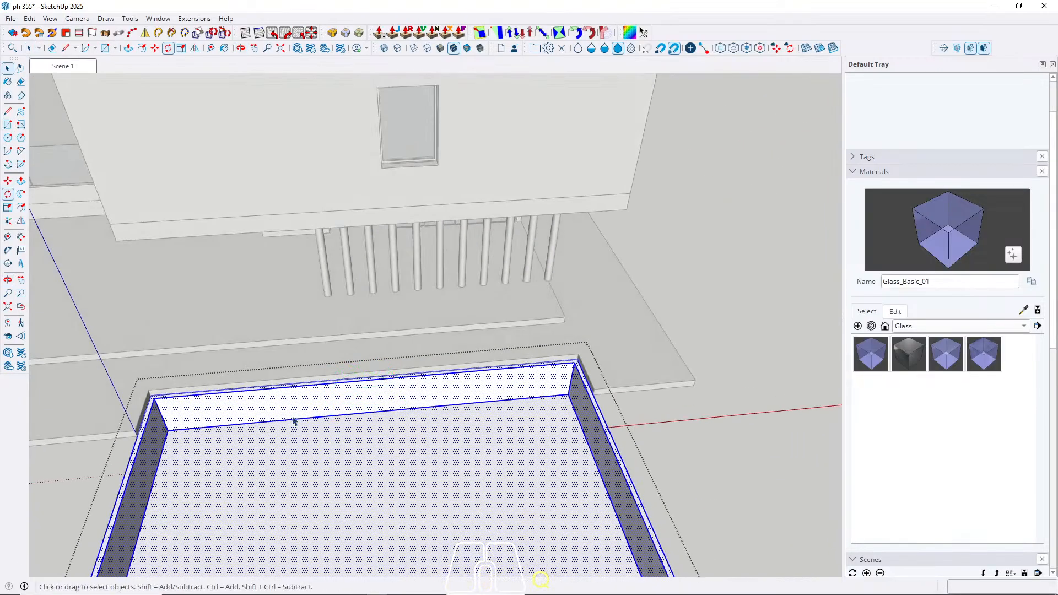
middle_click_drag(200, 415, 284, 430)
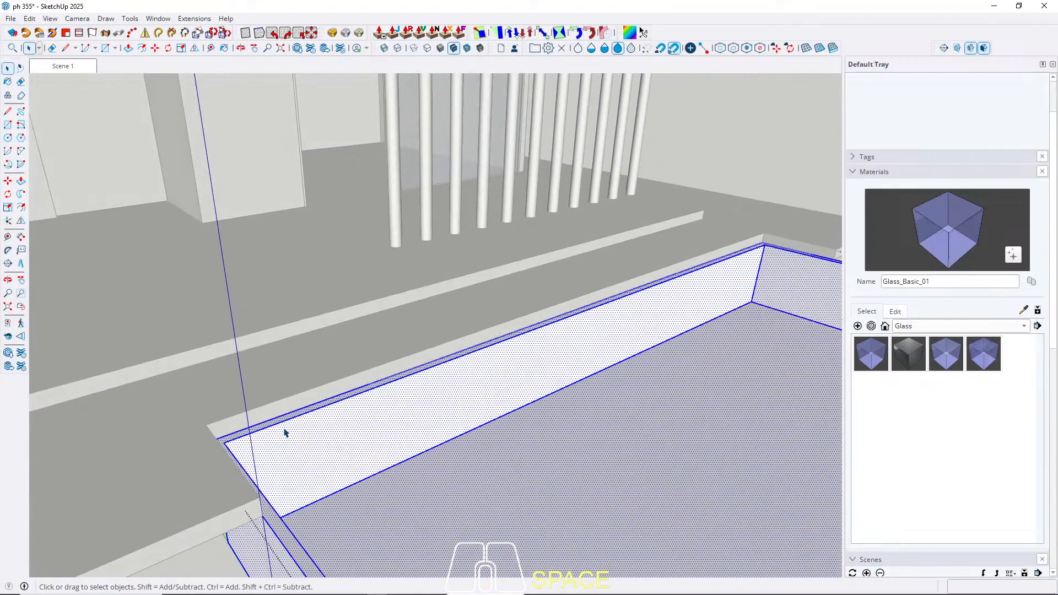
scroll(255, 432, "down", 6)
key("Escape")
triple_click(401, 475)
middle_click_drag(335, 457, 243, 439)
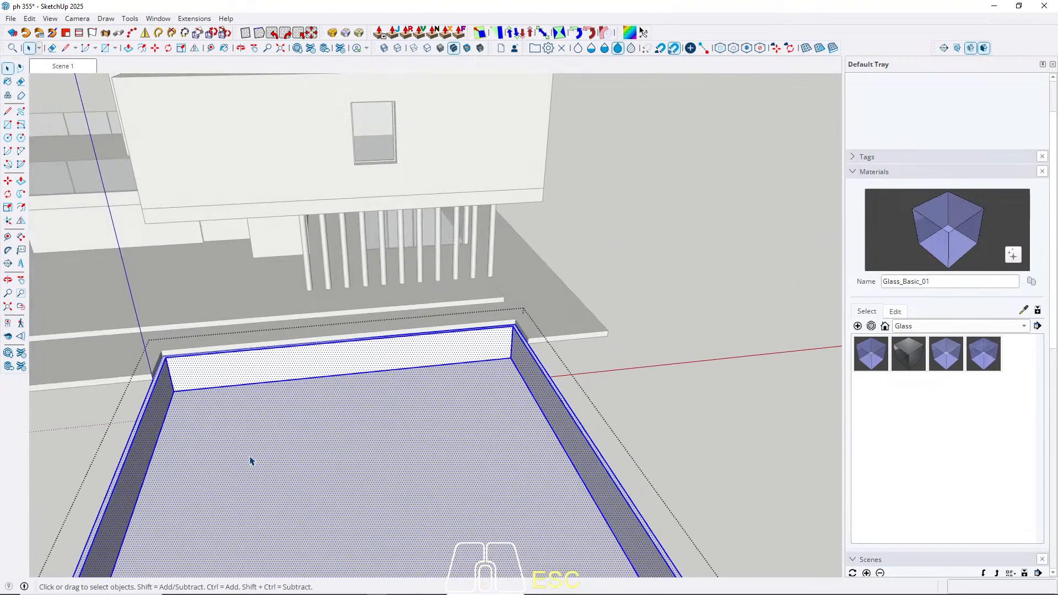
scroll(182, 394, "up", 5)
triple_click(287, 442)
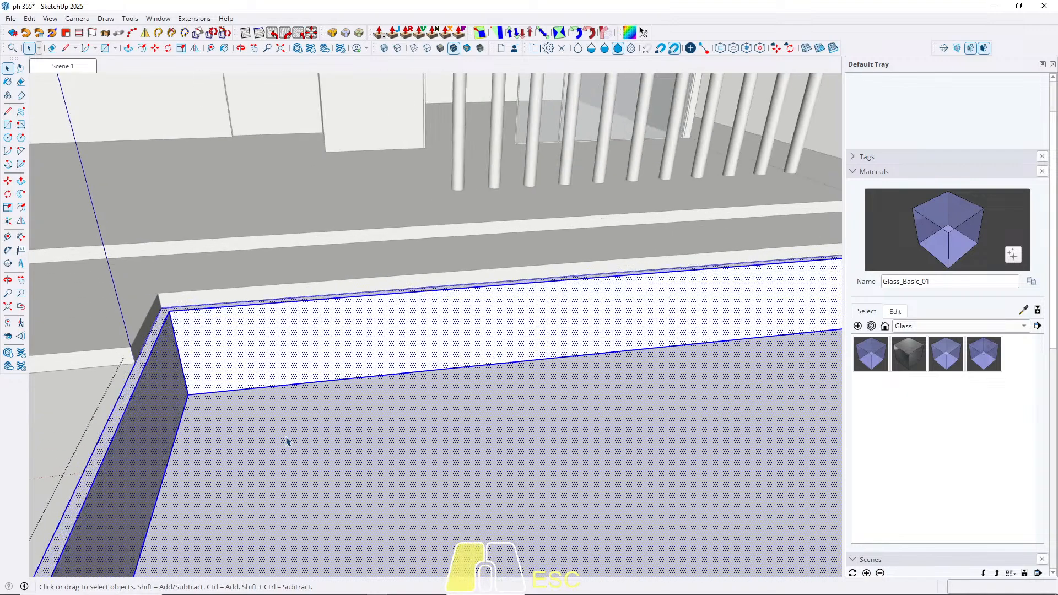
Step: Copy the pool's floor face in place outside the pool group and make the copy its own group
left_click(224, 452)
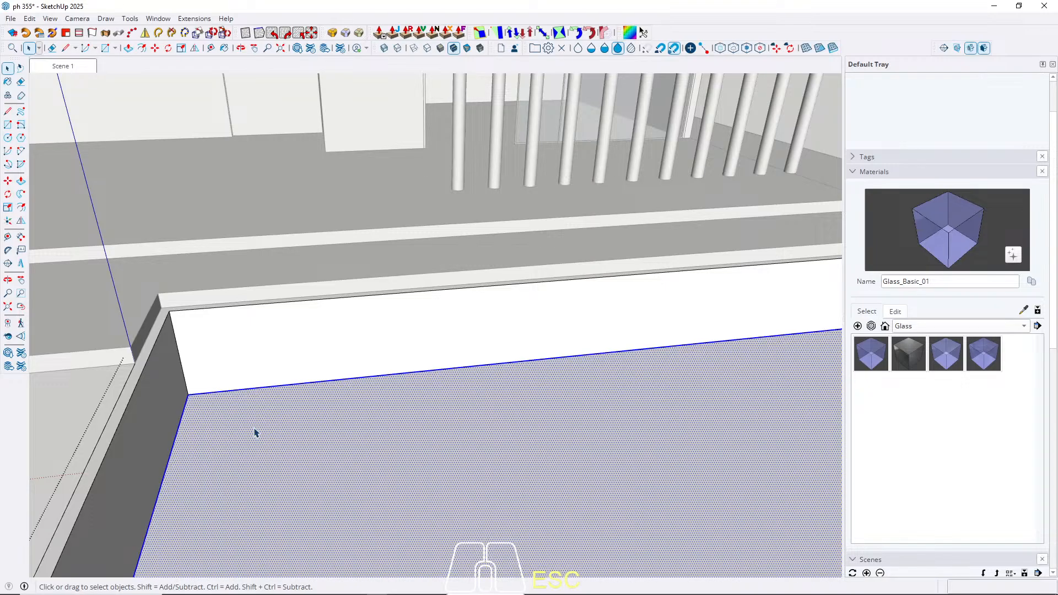
key("ctrl+c")
key("Escape")
left_click(225, 364)
left_click(29, 19)
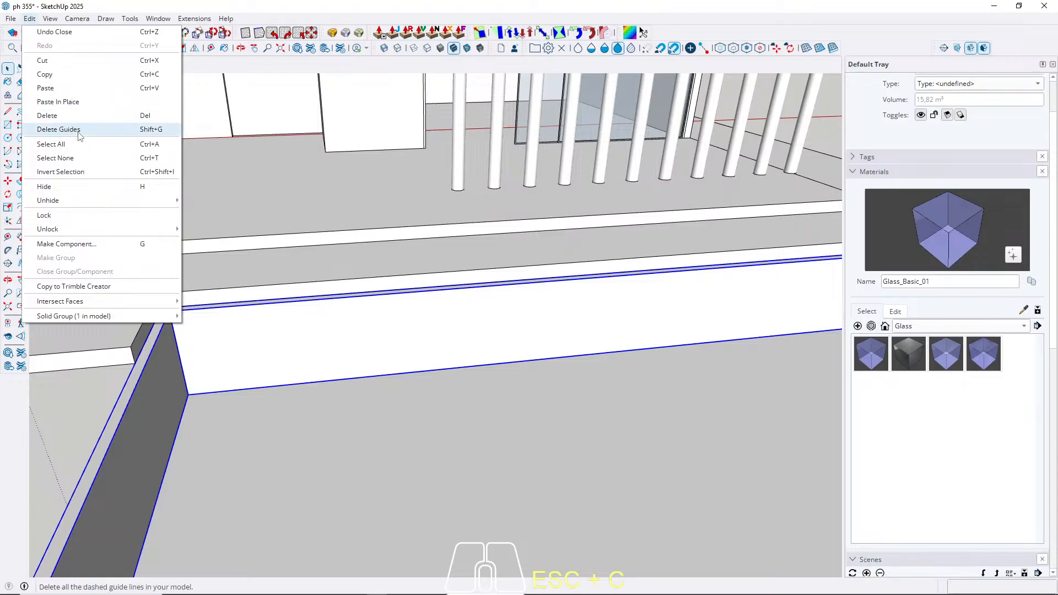
left_click(77, 102)
right_click(245, 427)
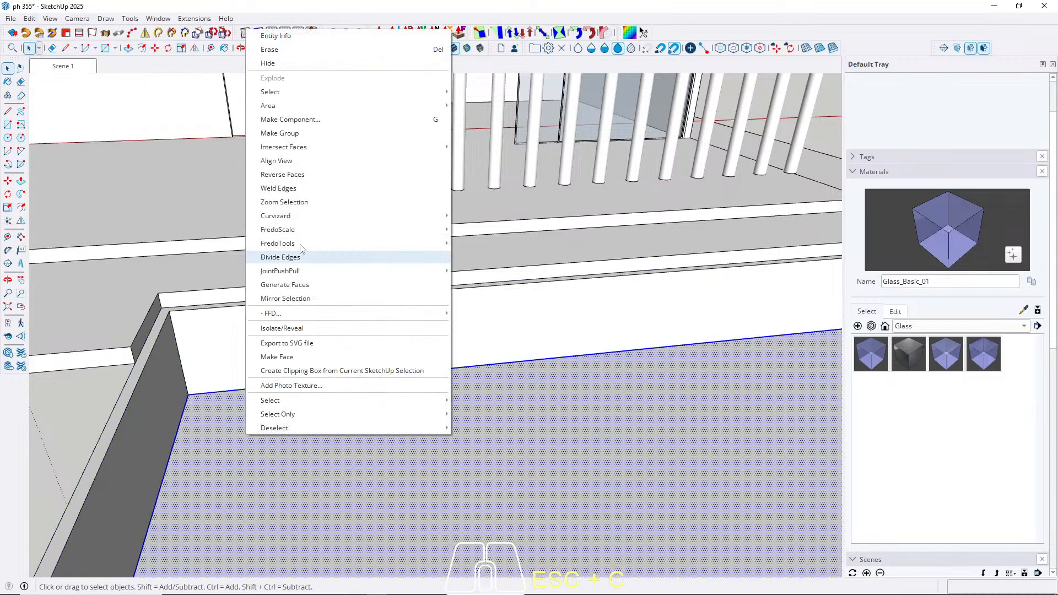
left_click(279, 133)
Step: Move the copied floor face 110 cm straight up to the pool's rim
key("m")
left_click(188, 394)
key("Up")
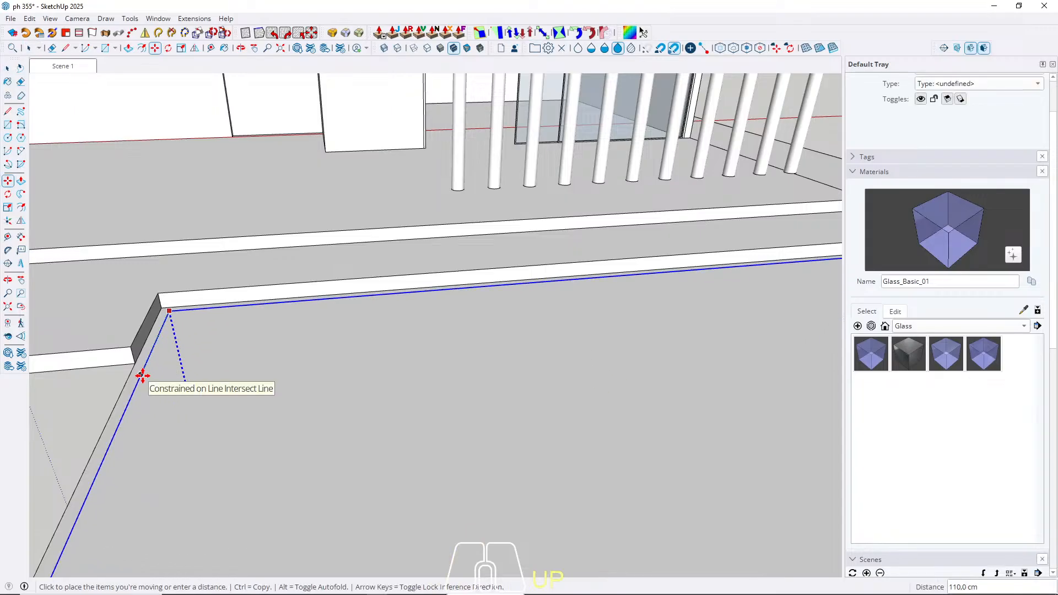
left_click(143, 376)
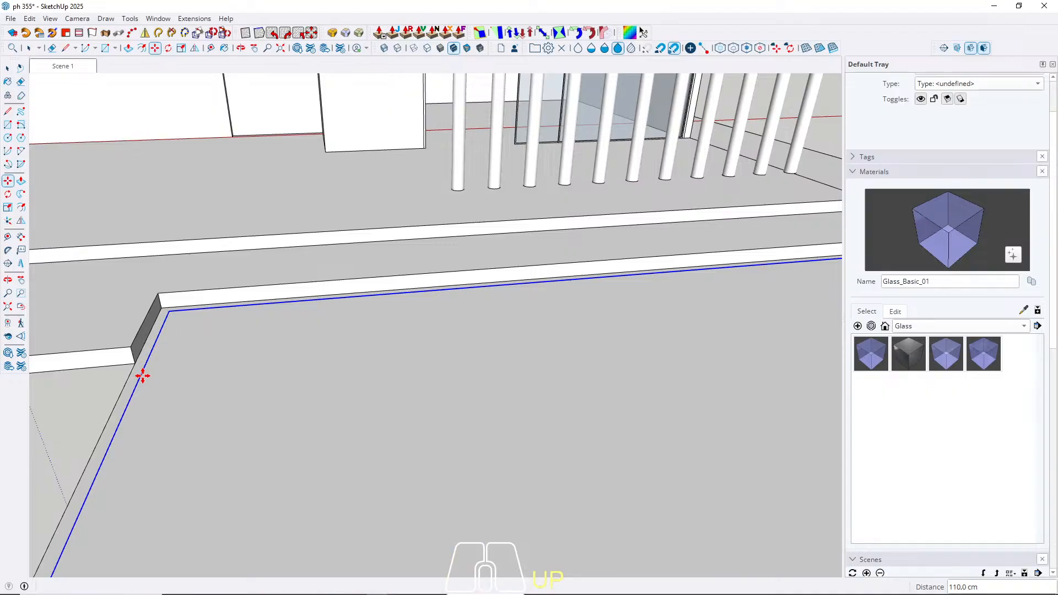
Step: Lower the copied face 5 cm along the vertical axis to form the water level
left_click(243, 361)
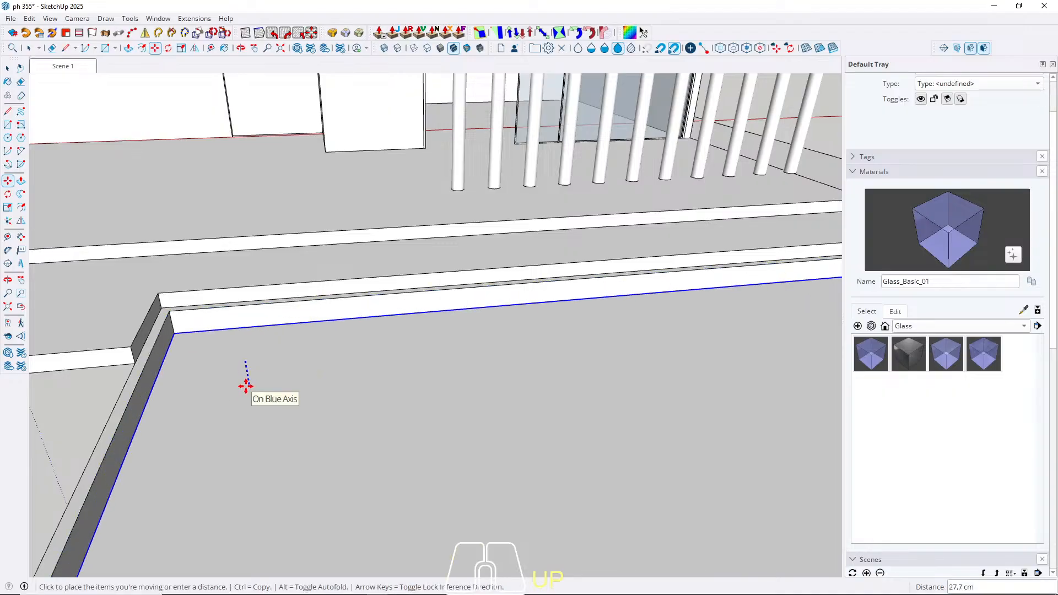
left_click(243, 380)
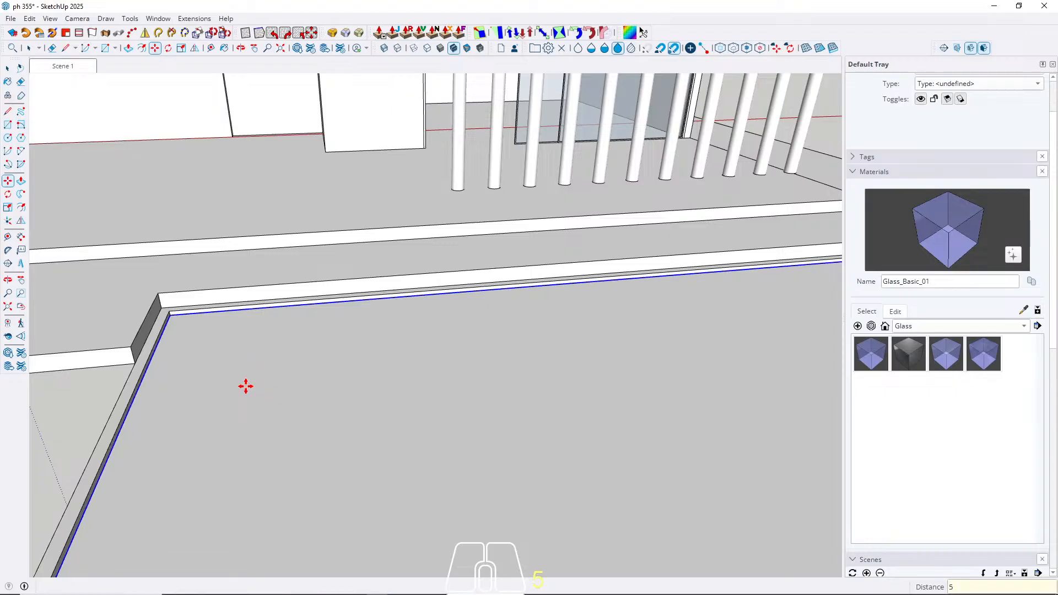
key("space")
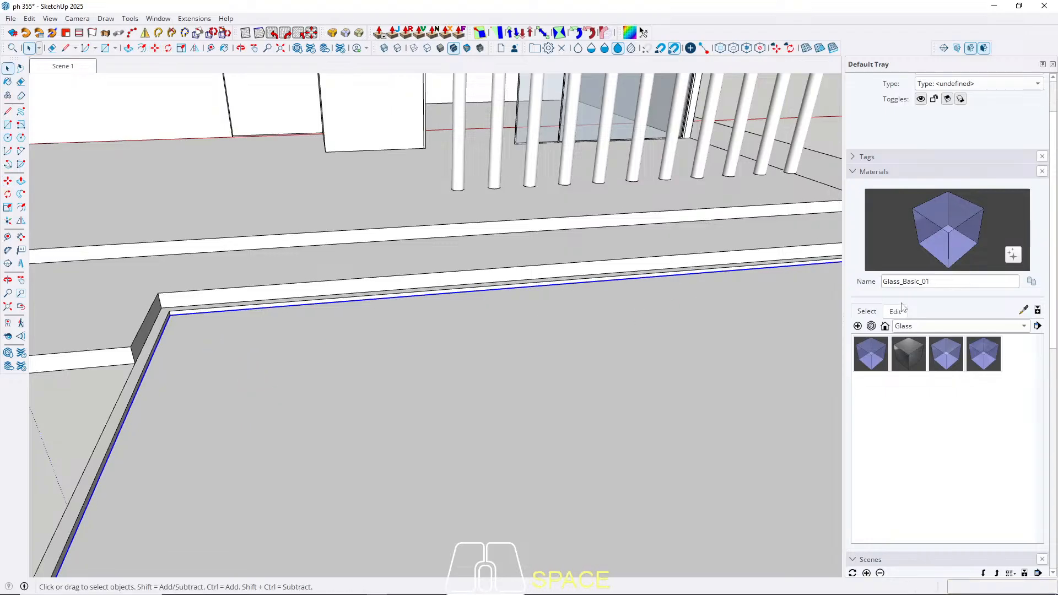
Step: Look through the Wood and Asphalt & Concrete material collections for a water material and return to the Glass collection
left_click(913, 329)
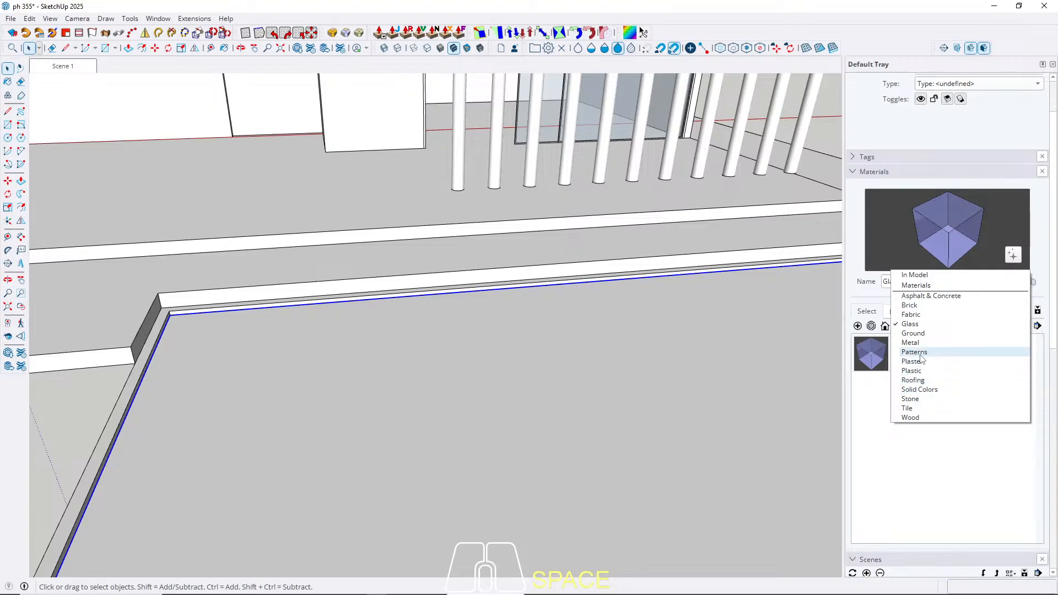
left_click(918, 418)
left_click(927, 326)
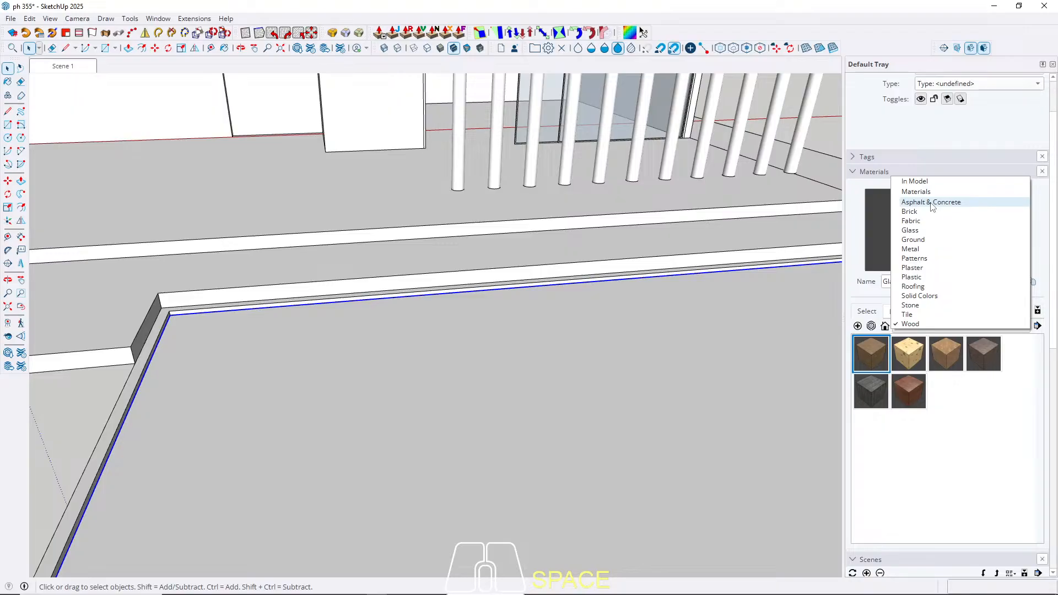
left_click(958, 204)
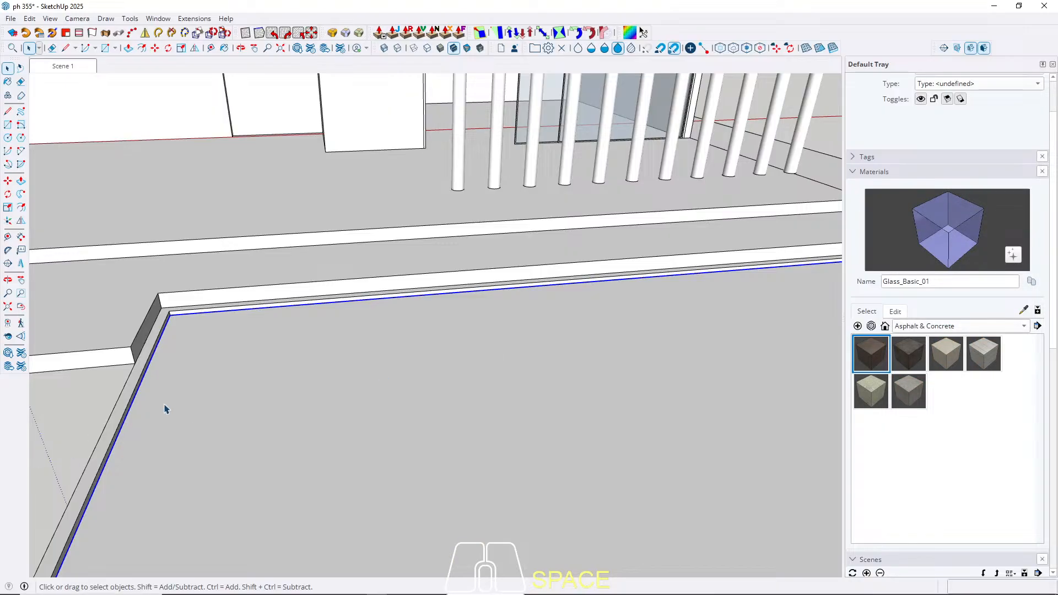
left_click(925, 327)
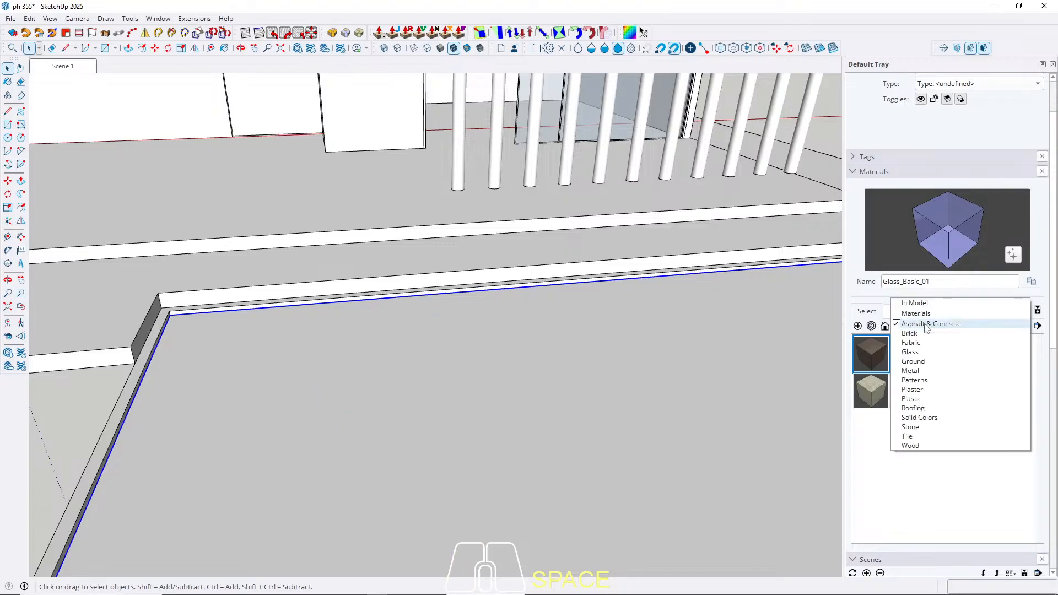
left_click(920, 352)
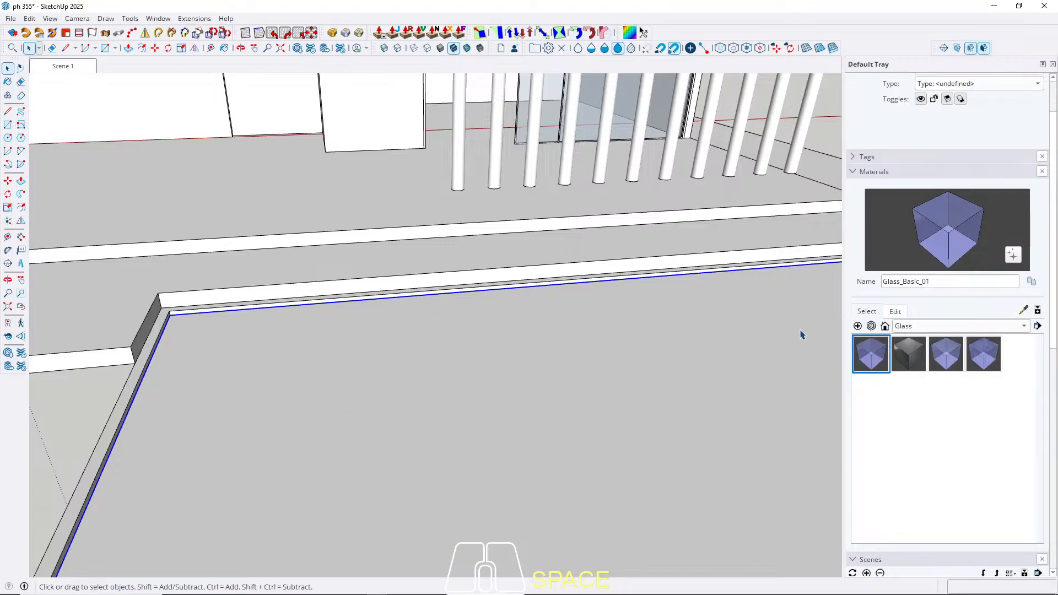
Step: Compare the glass materials and choose Glass_Sky Reflection_01 as the paint material
left_click(987, 352)
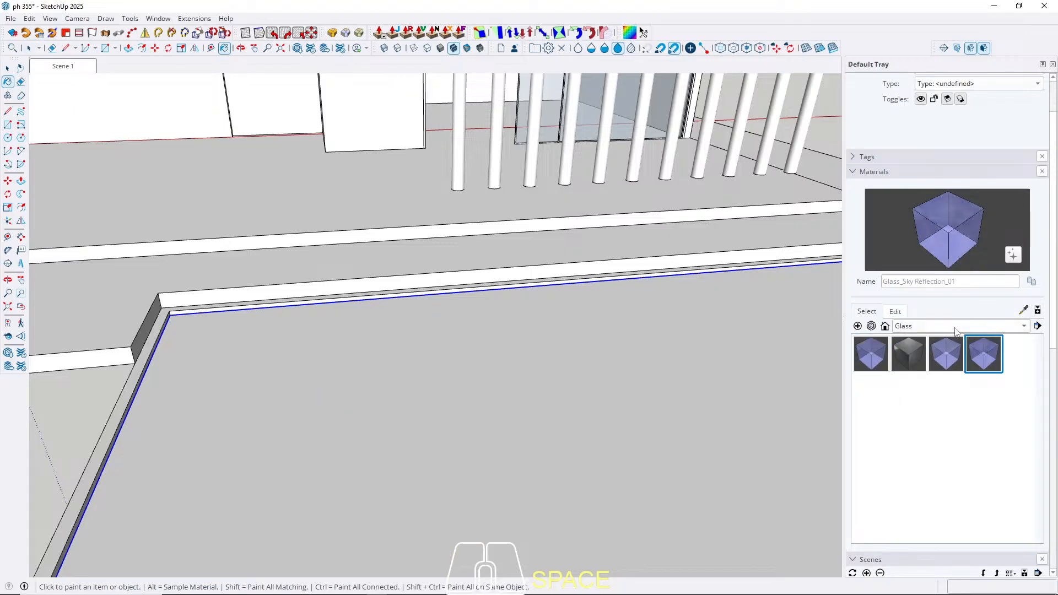
left_click(946, 357)
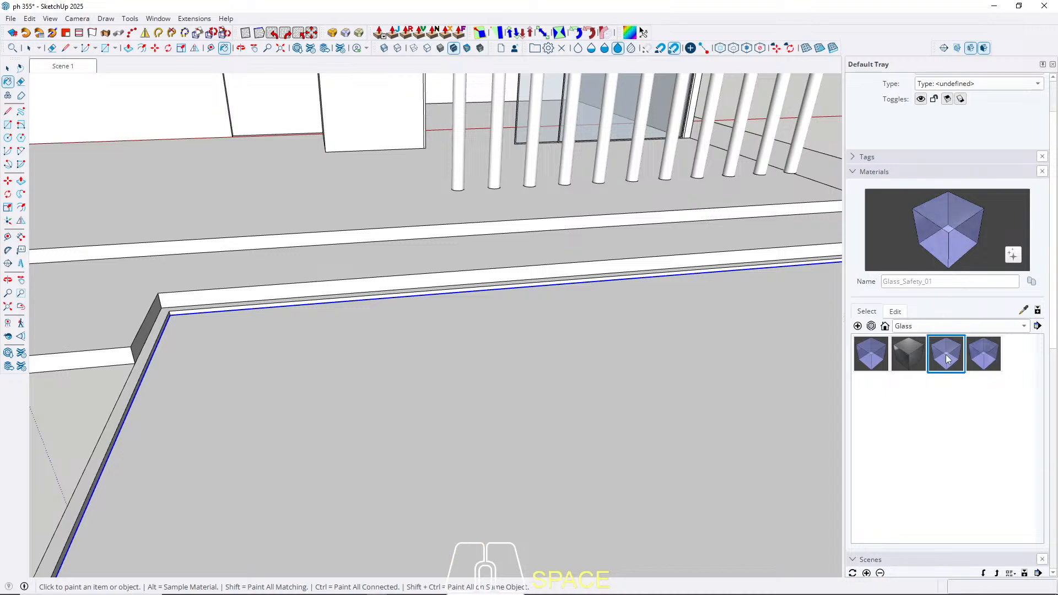
left_click(870, 363)
left_click(986, 362)
Step: Open the water surface group for editing and paint its face with Glass_Sky Reflection_01
scroll(692, 340, "down", 8)
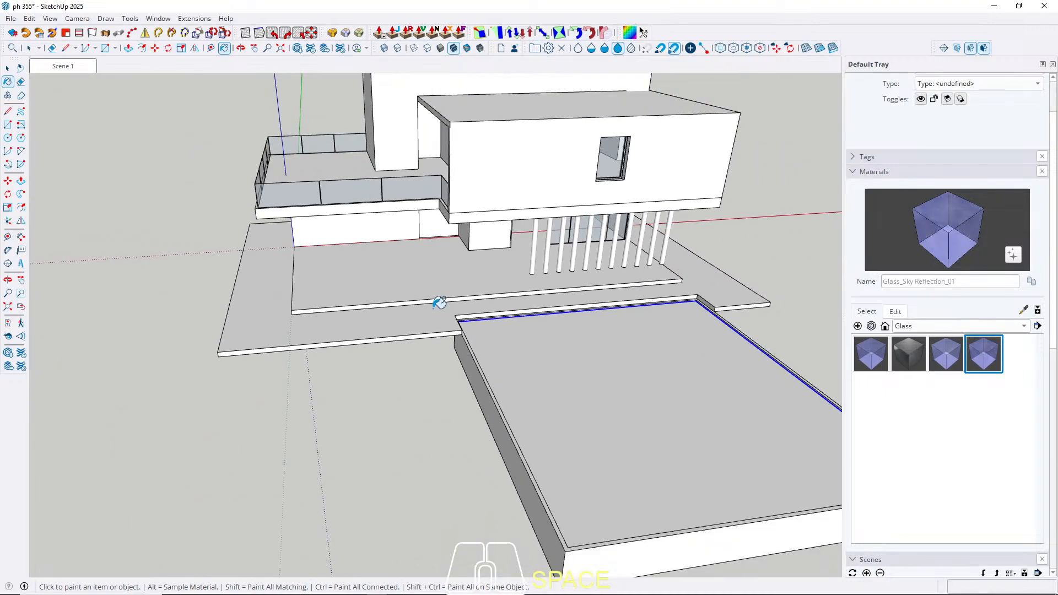
key("space")
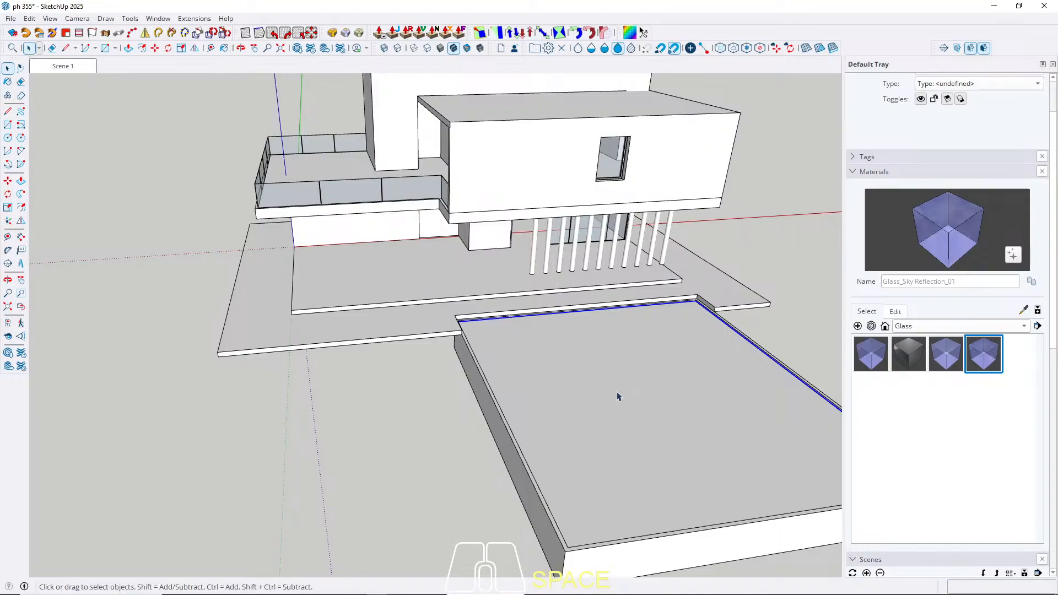
scroll(664, 397, "up", 2)
middle_click_drag(663, 397, 402, 385)
double_click(402, 385)
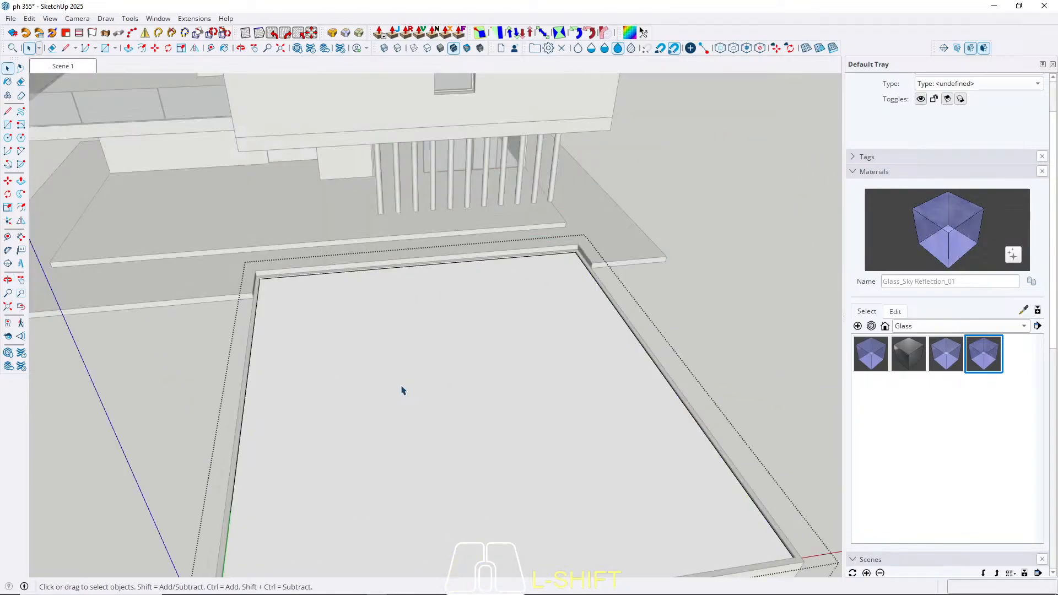
left_click(402, 390)
key("b")
left_click(394, 391)
key("space")
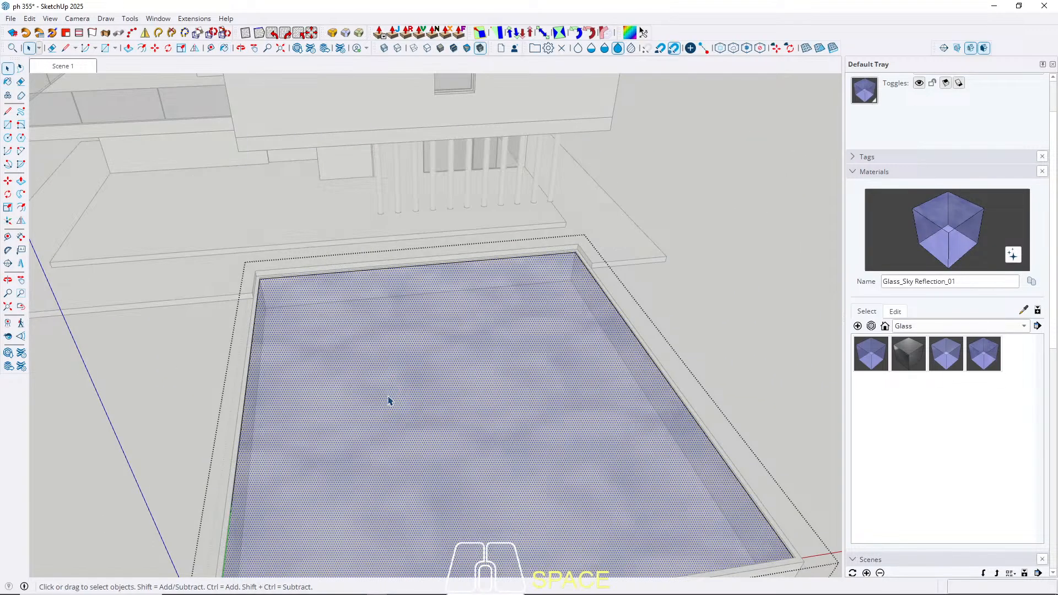
Step: Exit the water surface group and return to the saved Scene 1 view
key("Escape")
key("Escape")
left_click(69, 67)
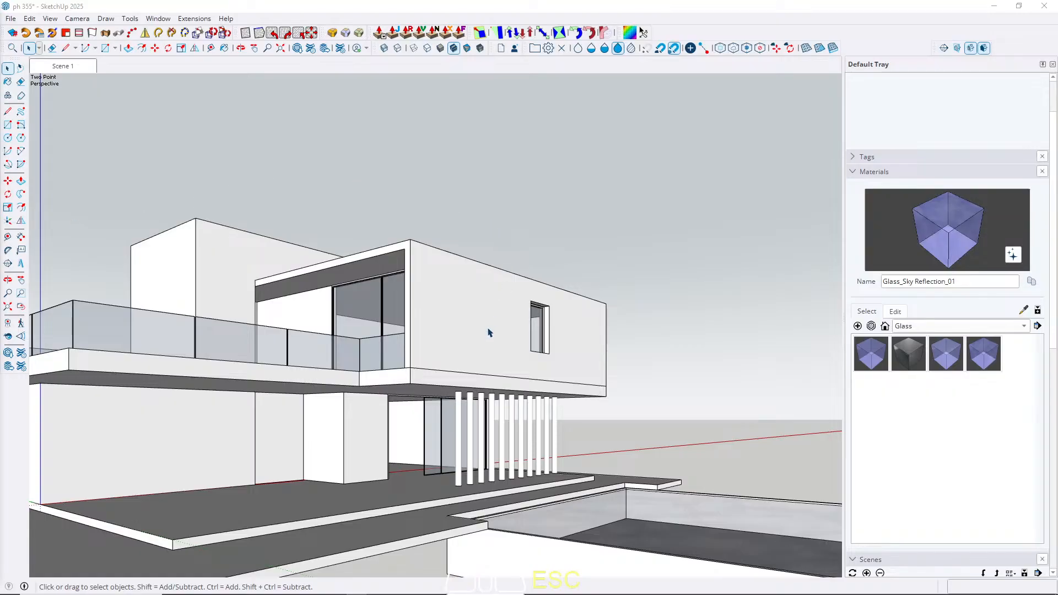
Step: Browse the Asphalt & Concrete and Stone material collections and preview the Marble_01_1K finish for the house exterior
middle_click_drag(489, 332, 479, 359)
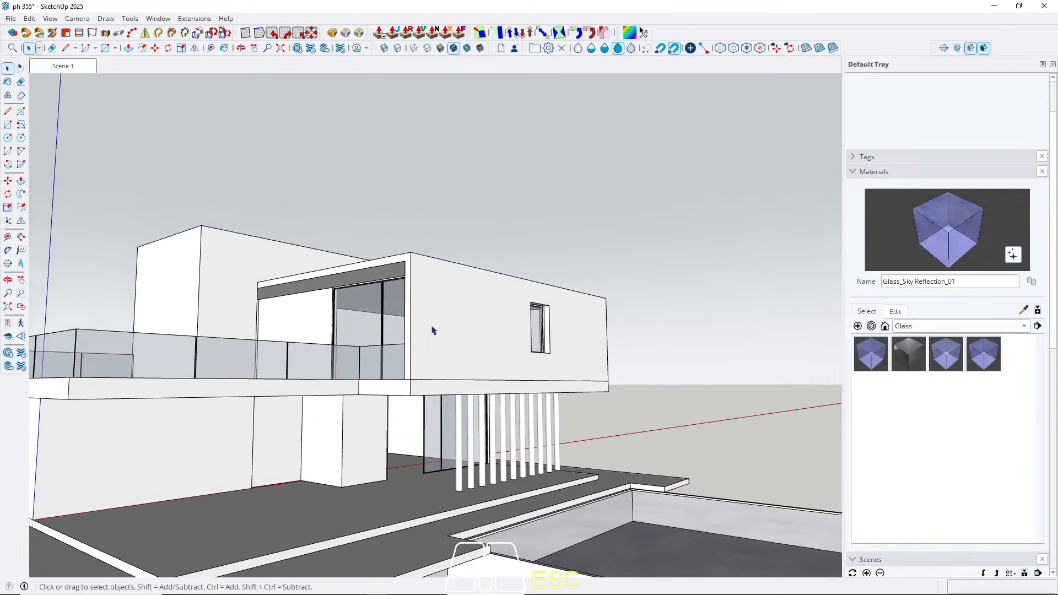
middle_click_drag(471, 318, 505, 310)
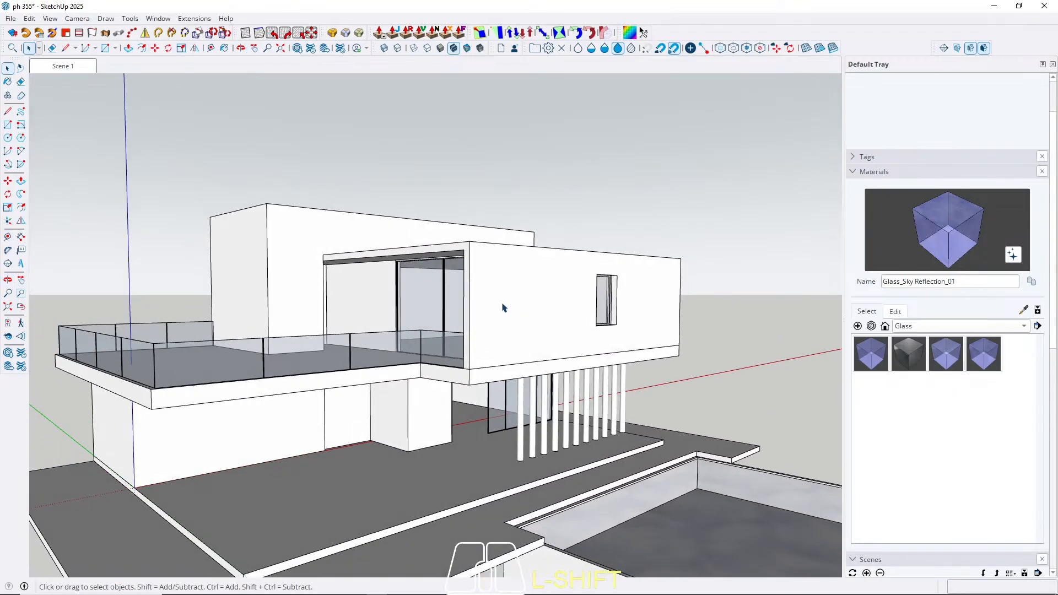
left_click(959, 327)
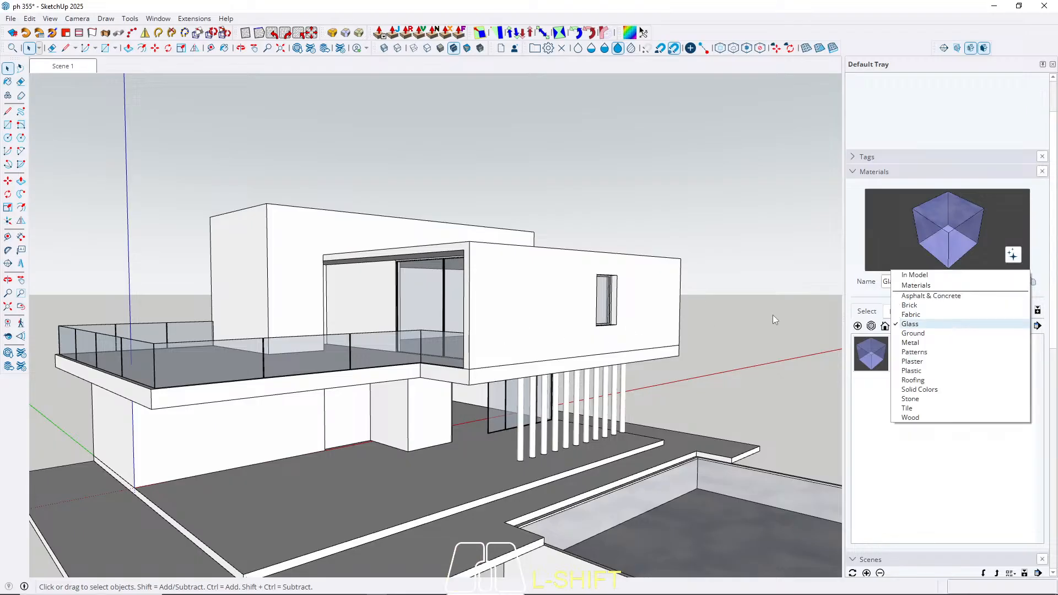
left_click(962, 296)
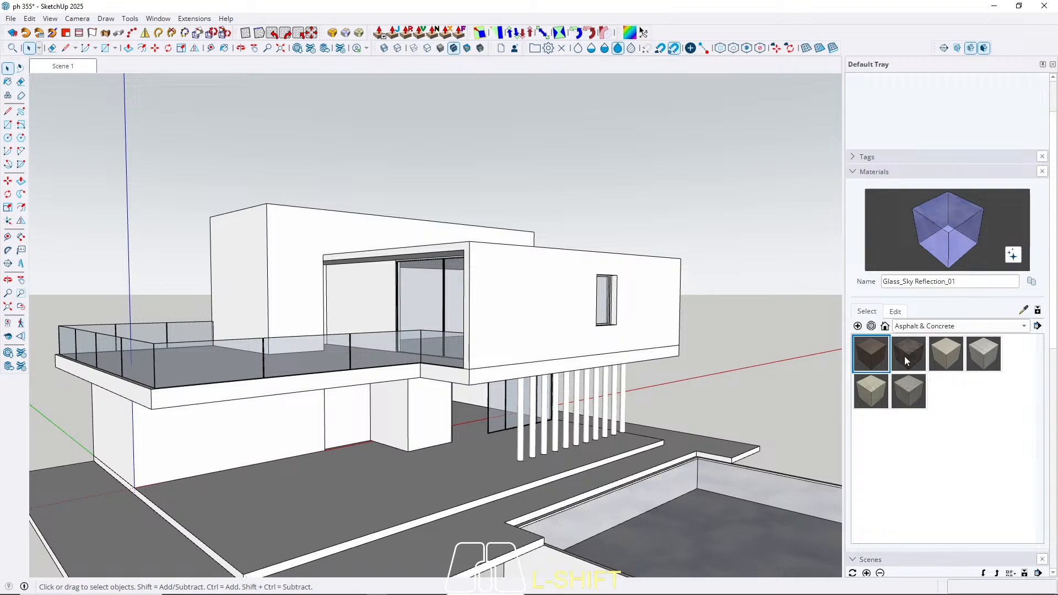
left_click(928, 327)
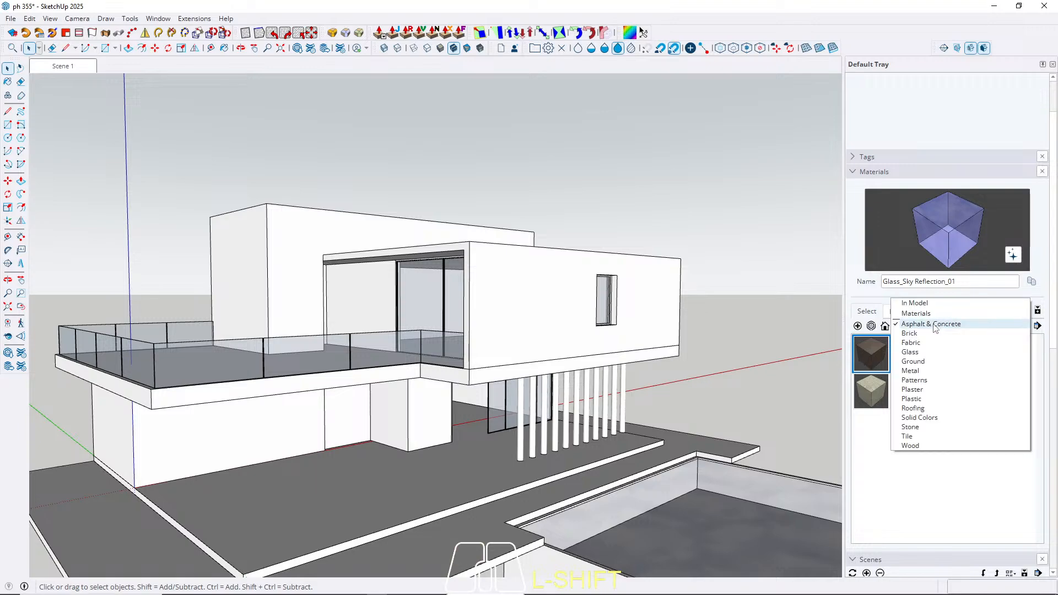
left_click(925, 429)
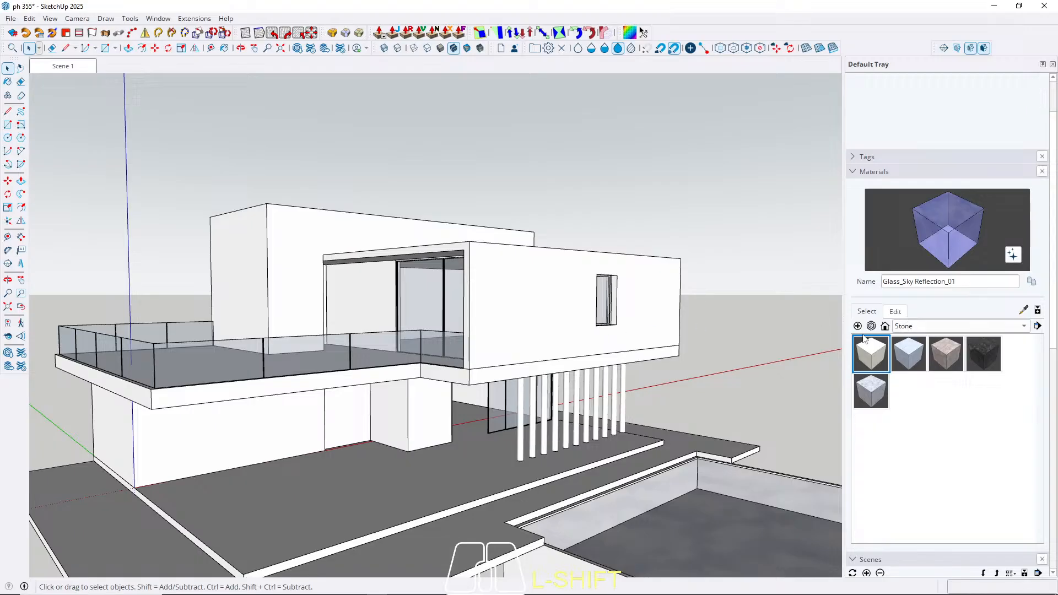
left_click(875, 358)
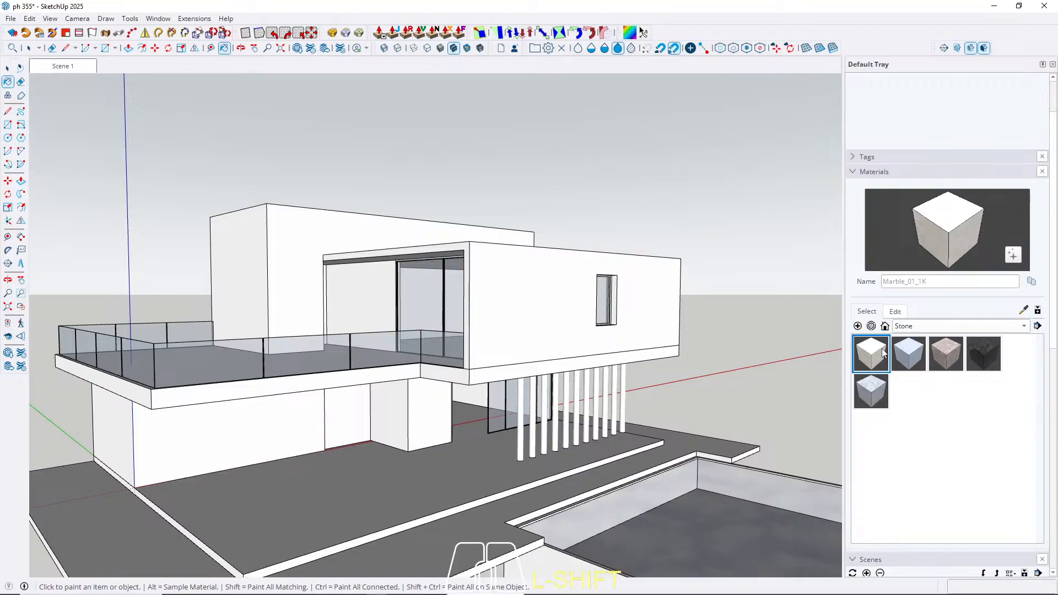
left_click(943, 327)
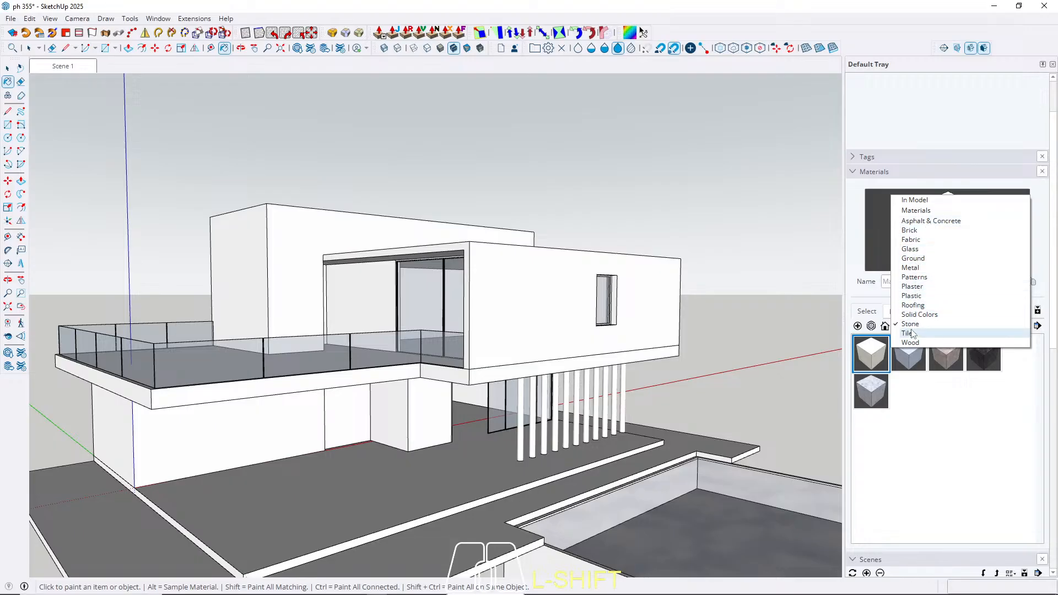
left_click(931, 221)
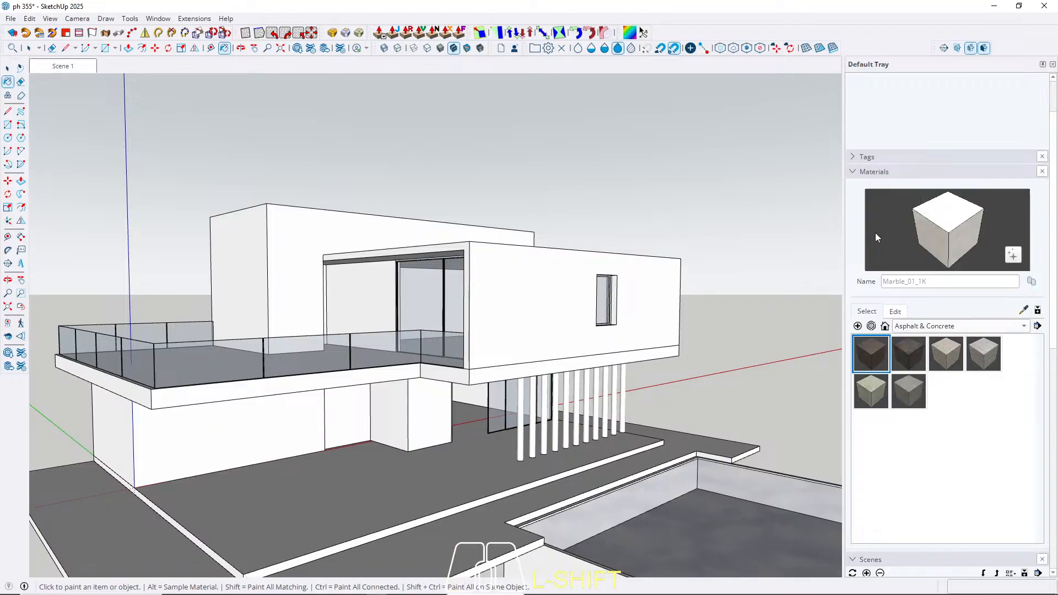
Step: Look through the Asphalt & Concrete collection again and preview the Asphalt_02_1K material
mouse_move(639, 307)
middle_mouse_down()
mouse_move(594, 301)
mouse_move(524, 394)
mouse_move(659, 349)
middle_mouse_up()
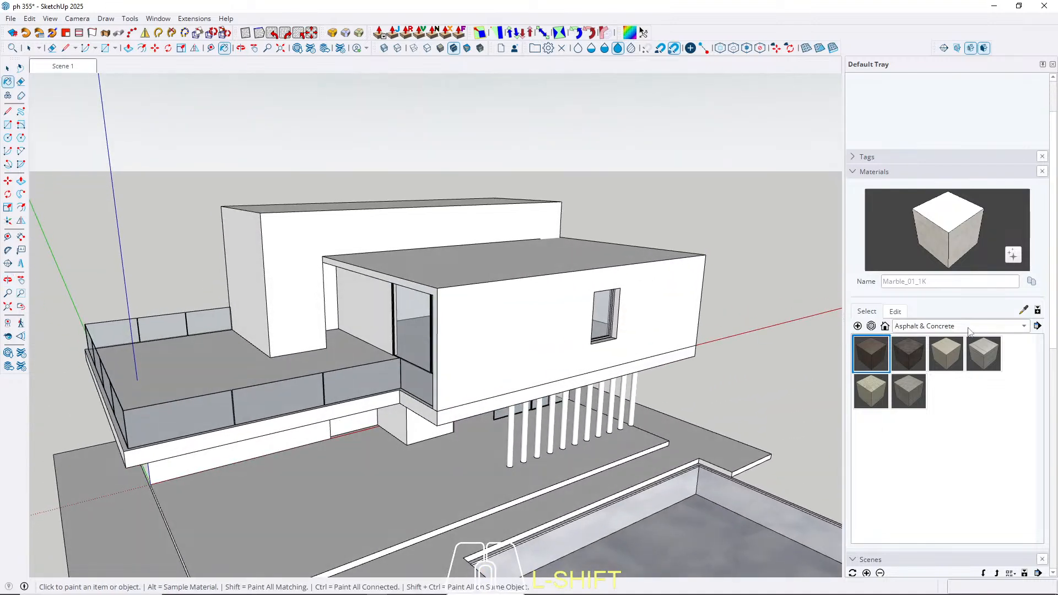
left_click(925, 327)
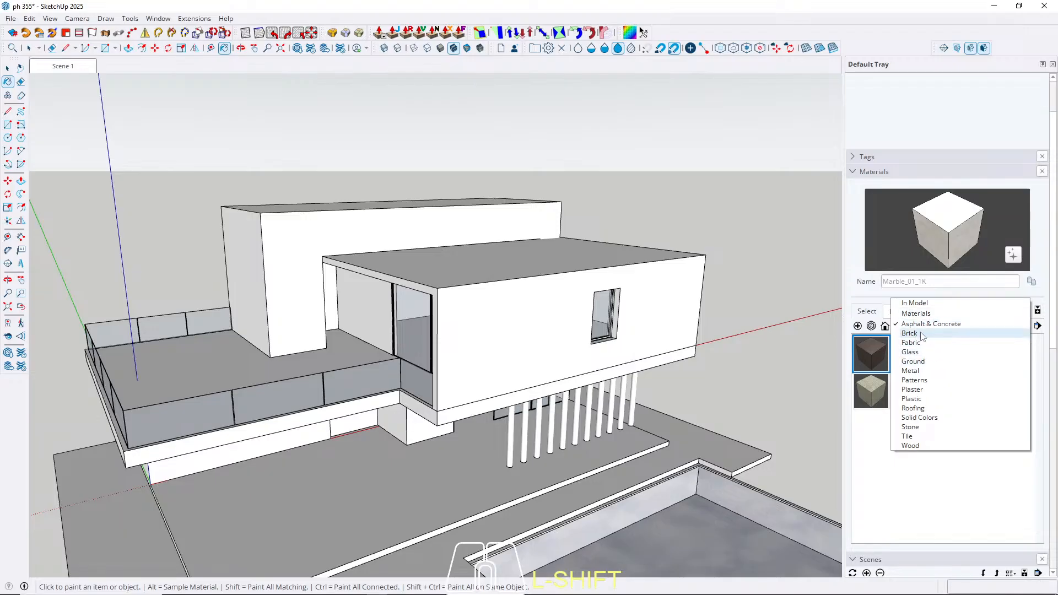
left_click(931, 329)
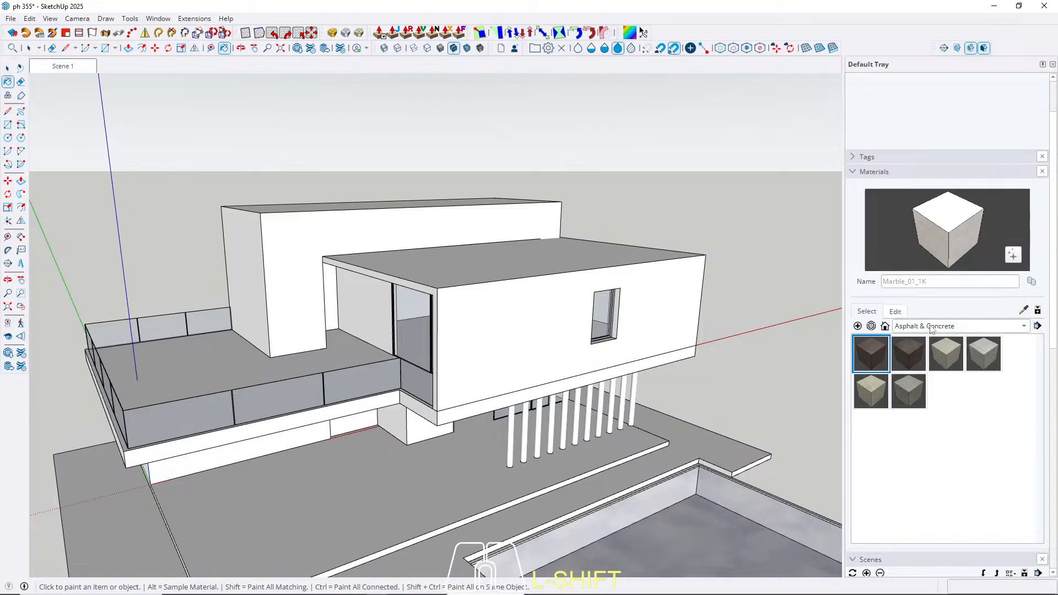
left_click(931, 329)
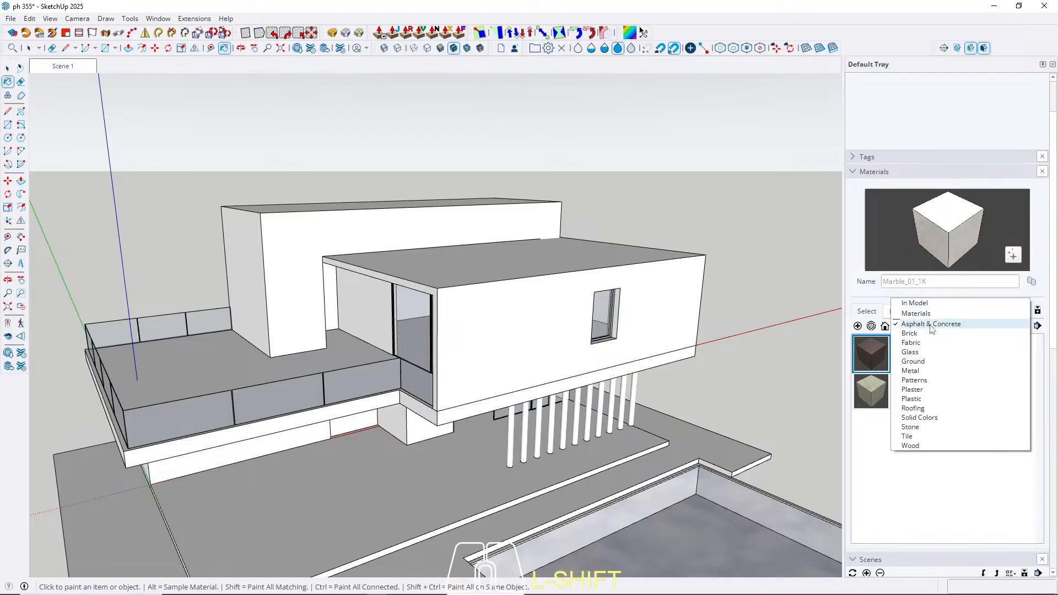
left_click(869, 299)
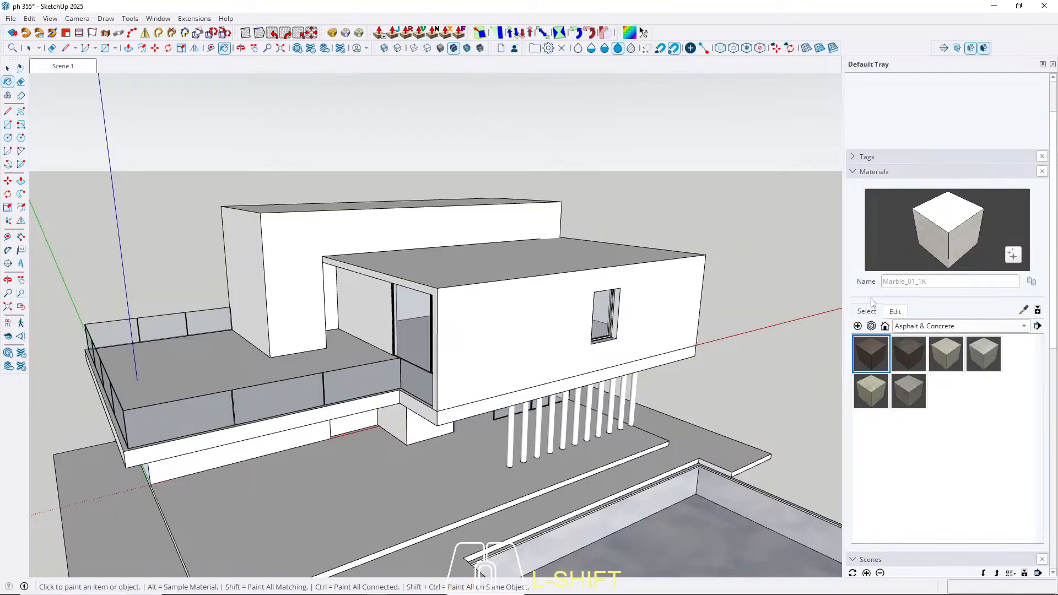
left_click(909, 350)
key("space")
scroll(551, 263, "down", 3)
scroll(551, 263, "down", 2)
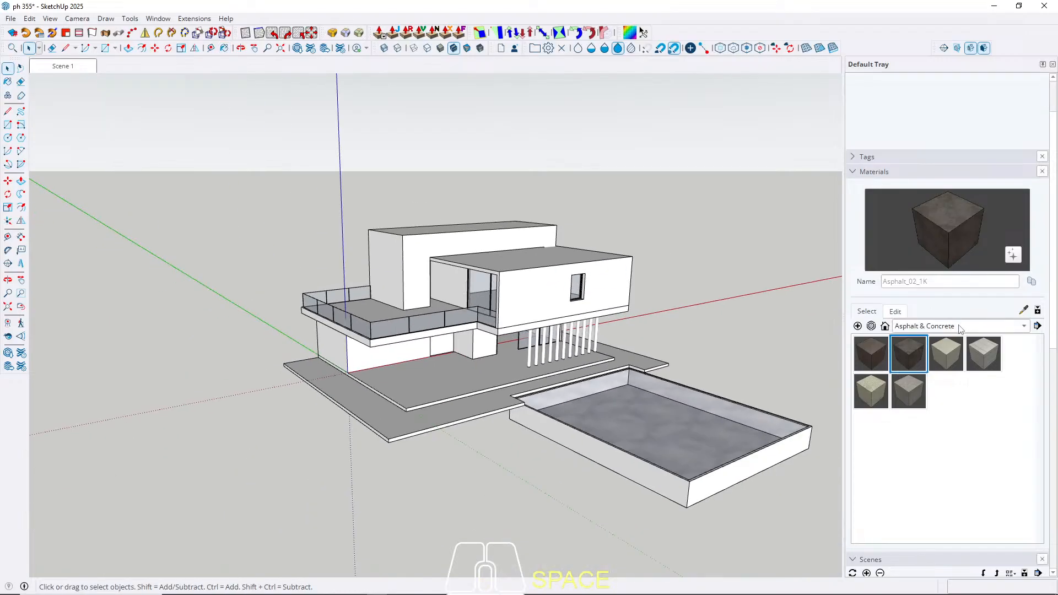
Step: Pick the Concrete_06_1K material from the Asphalt & Concrete collection and open its editing settings
left_click(959, 327)
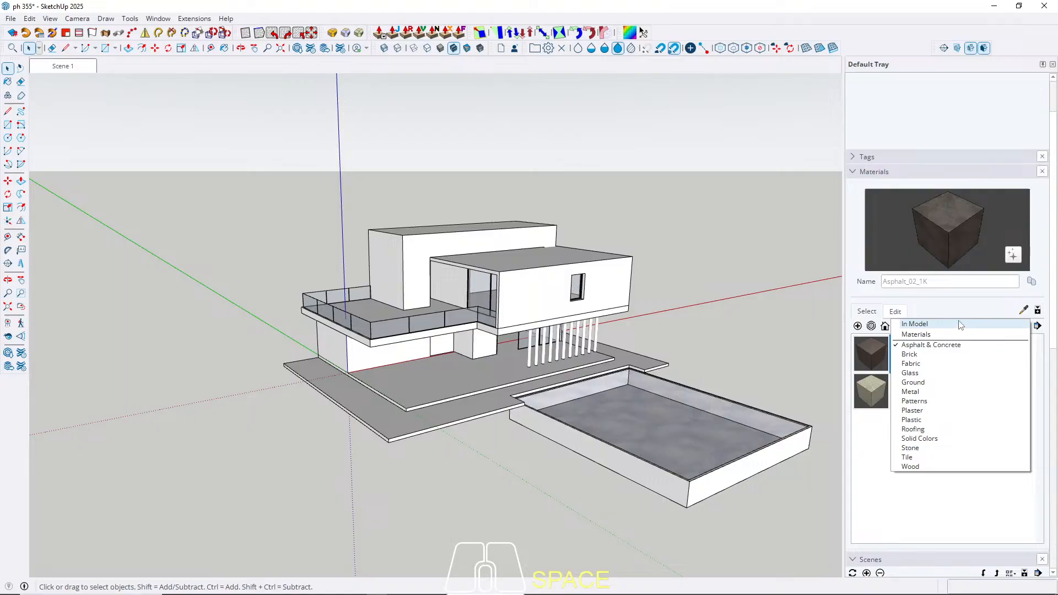
left_click(946, 345)
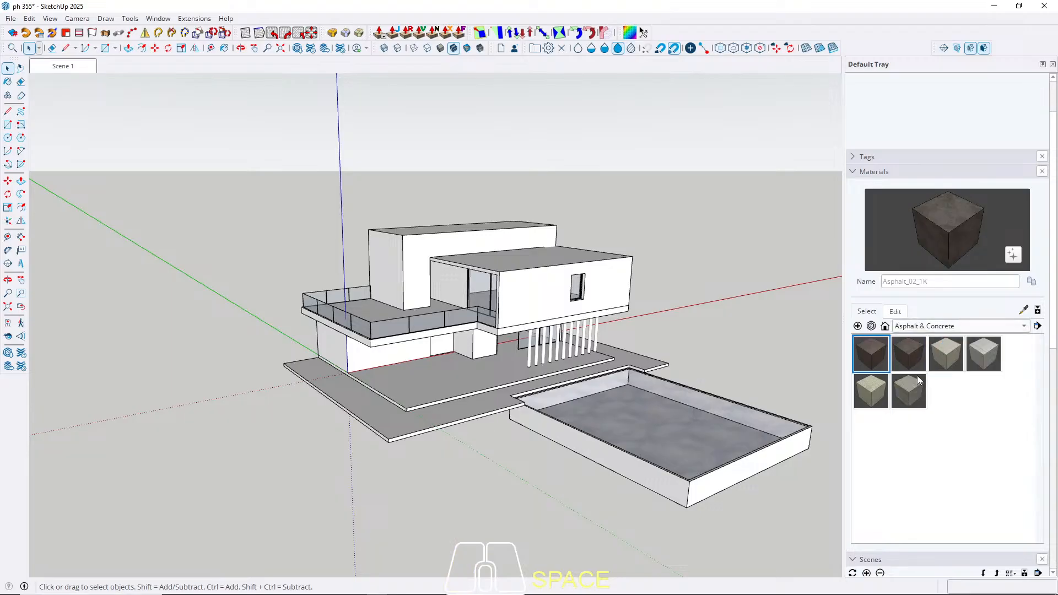
left_click(913, 392)
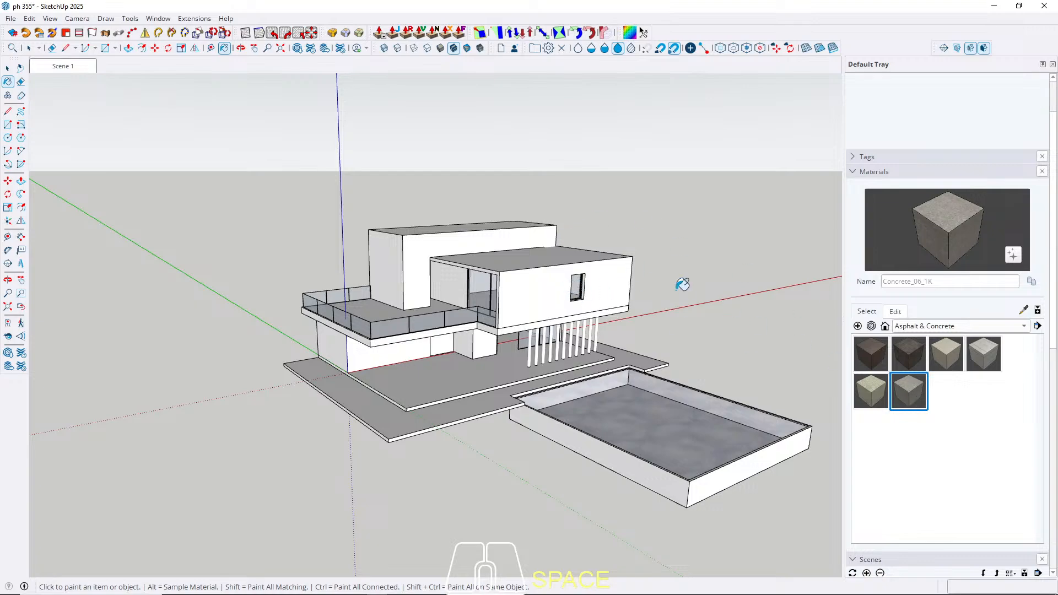
left_click(895, 311)
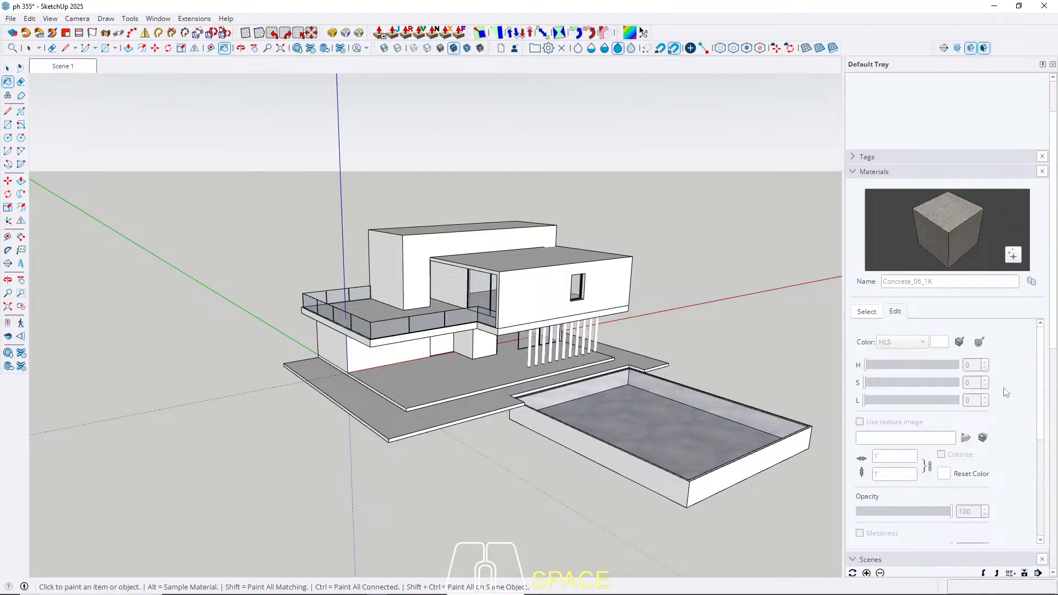
scroll(998, 387, "down", 5)
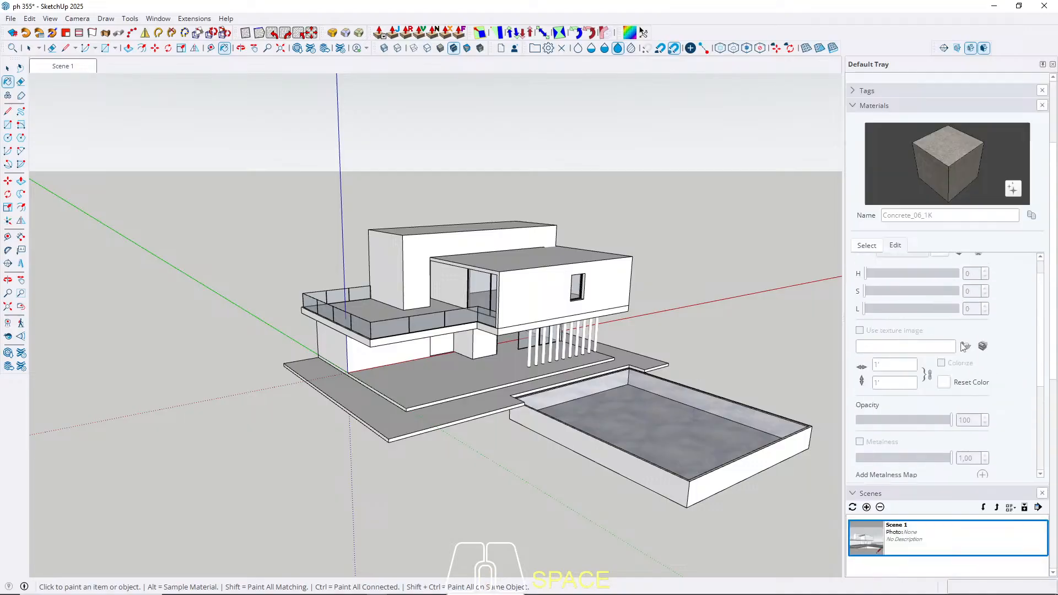
Step: Paint all faces of the cantilevered upper-floor box with Concrete_06_1K
key("space")
scroll(518, 298, "up", 4)
left_click(520, 299)
scroll(521, 298, "up", 2)
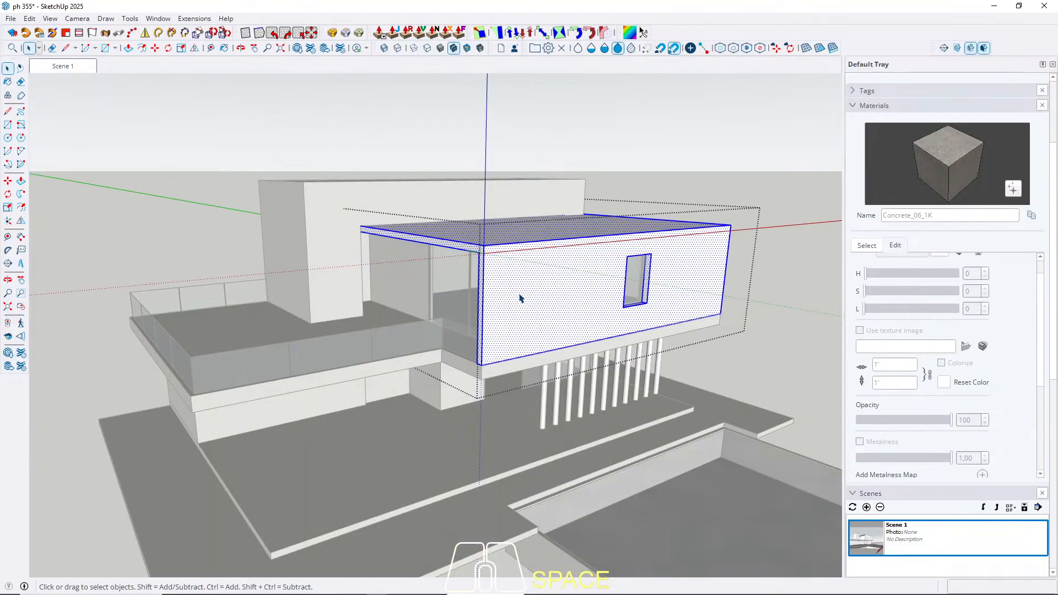
key("b")
left_click(523, 288)
key("space")
key("Escape")
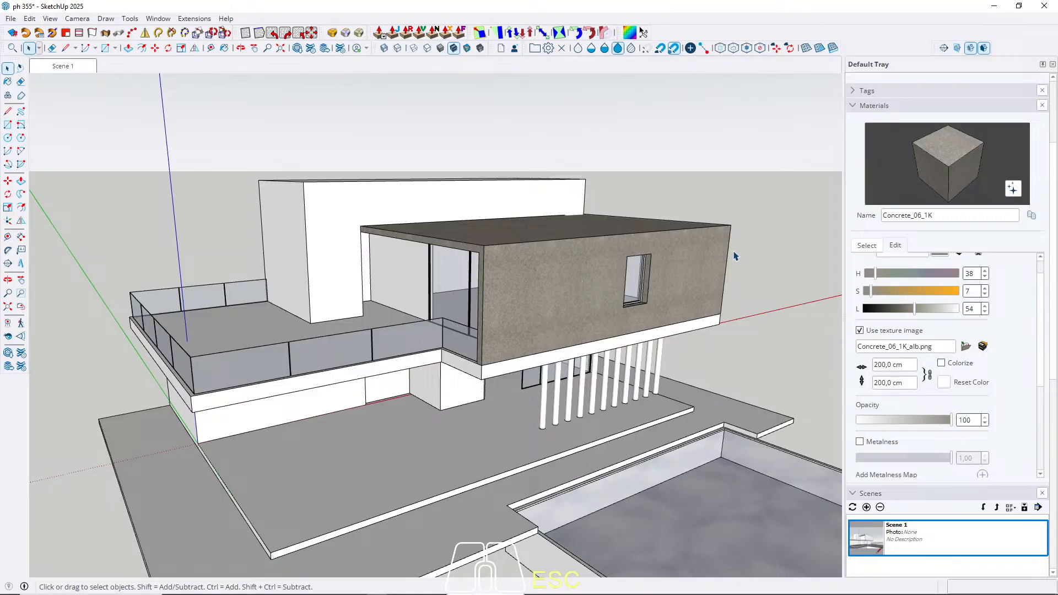
Step: Set the Concrete_06_1K color to saturation 0 and lightness about 91, and check the texture on the upper box wall
left_click_drag(916, 310, 945, 308)
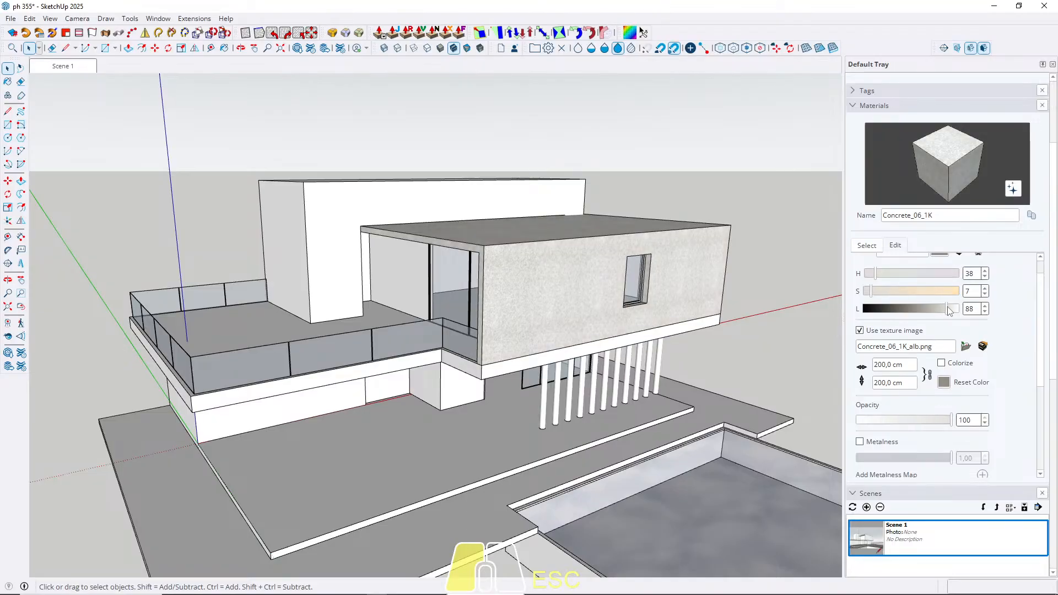
left_click_drag(947, 309, 921, 309)
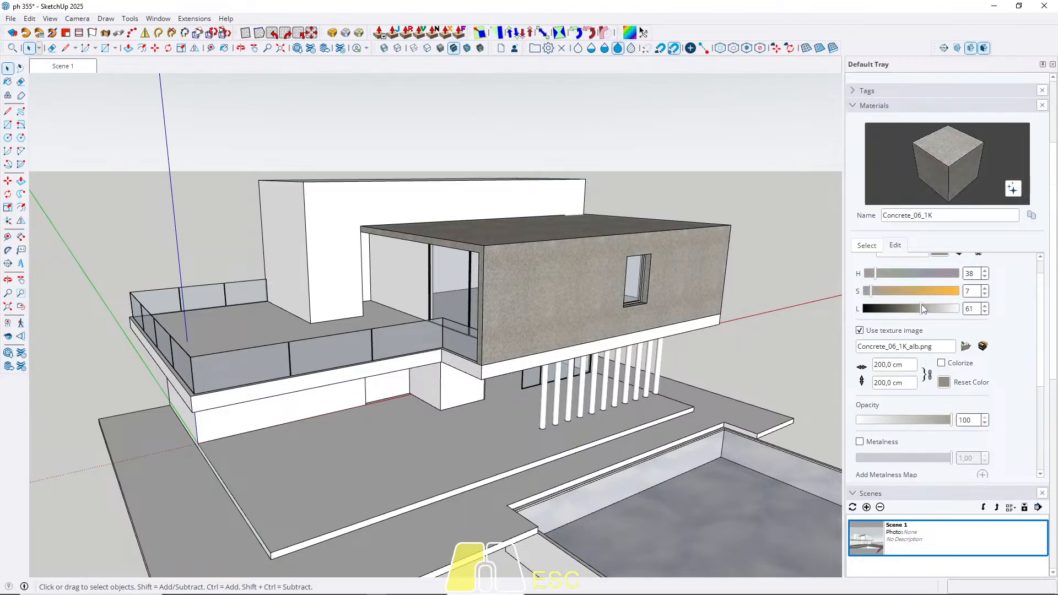
left_click_drag(923, 308, 931, 312)
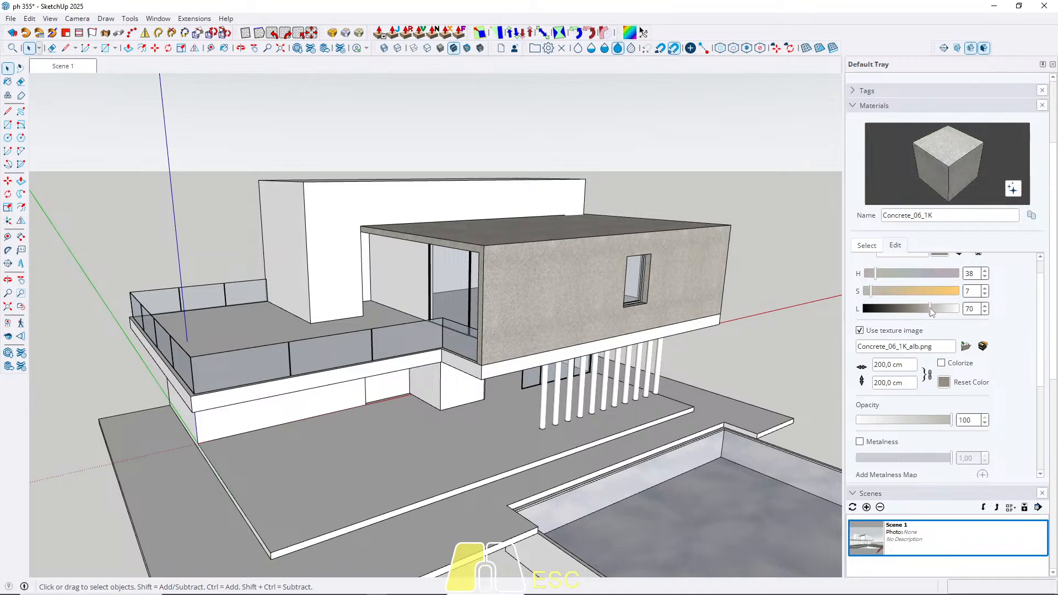
left_click_drag(872, 292, 865, 297)
left_click_drag(931, 309, 952, 314)
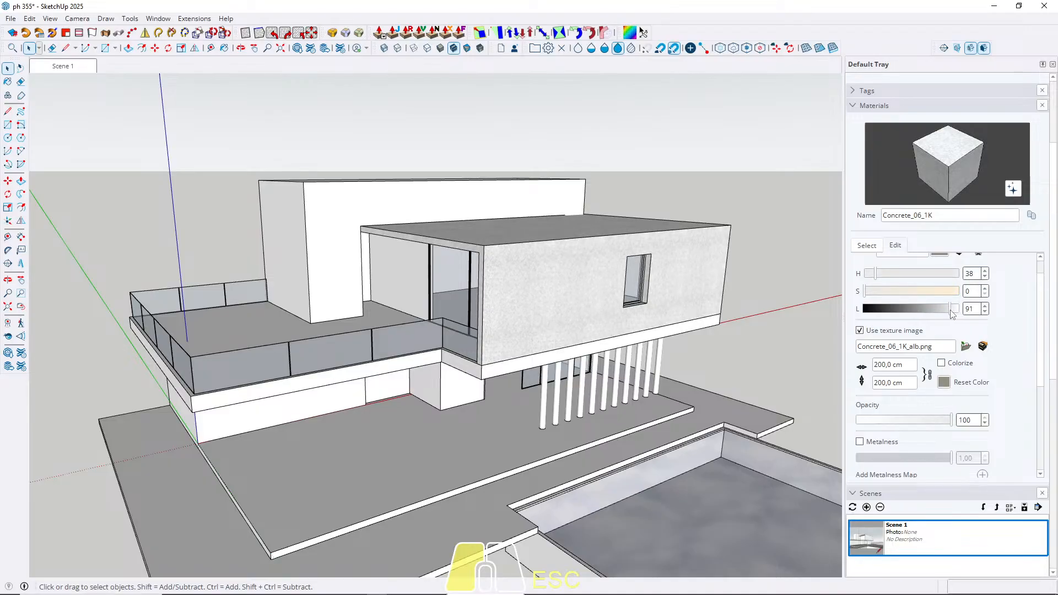
middle_click_drag(586, 351, 389, 302)
scroll(404, 281, "up", 8)
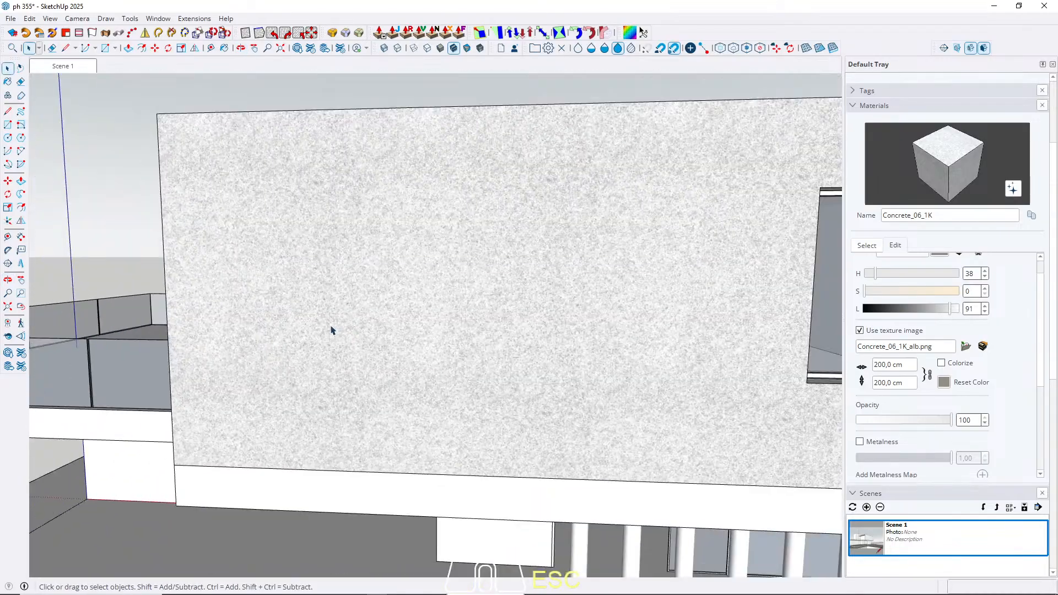
scroll(332, 330, "down", 8)
middle_click_drag(329, 330, 507, 330)
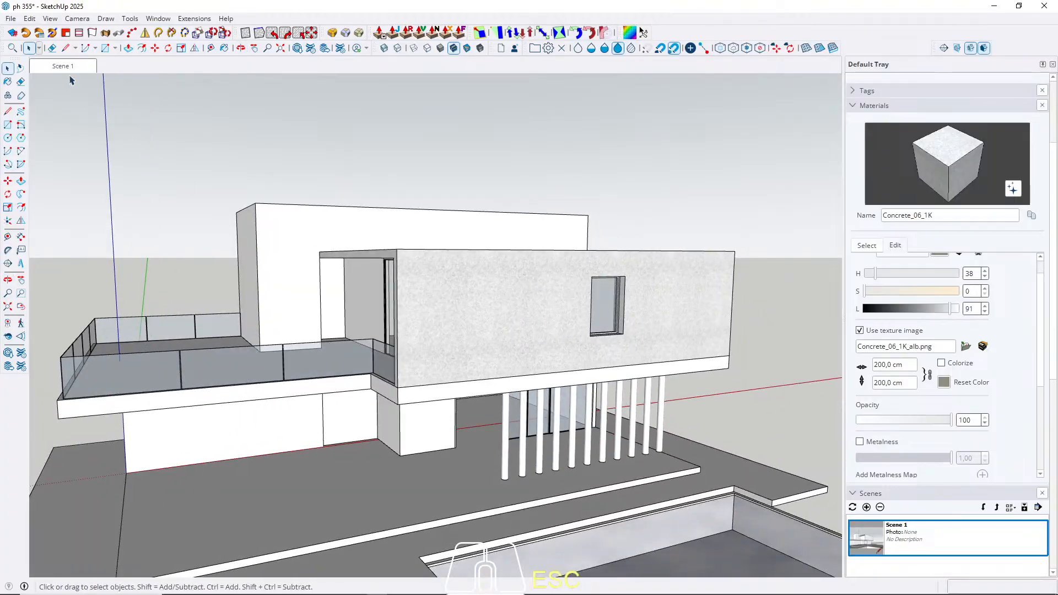
Step: Sample the lightened concrete from the upper box wall and paint the tall rear volume with it
left_click(64, 68)
middle_click_drag(447, 306, 440, 348)
scroll(439, 354, "up", 3)
key("b")
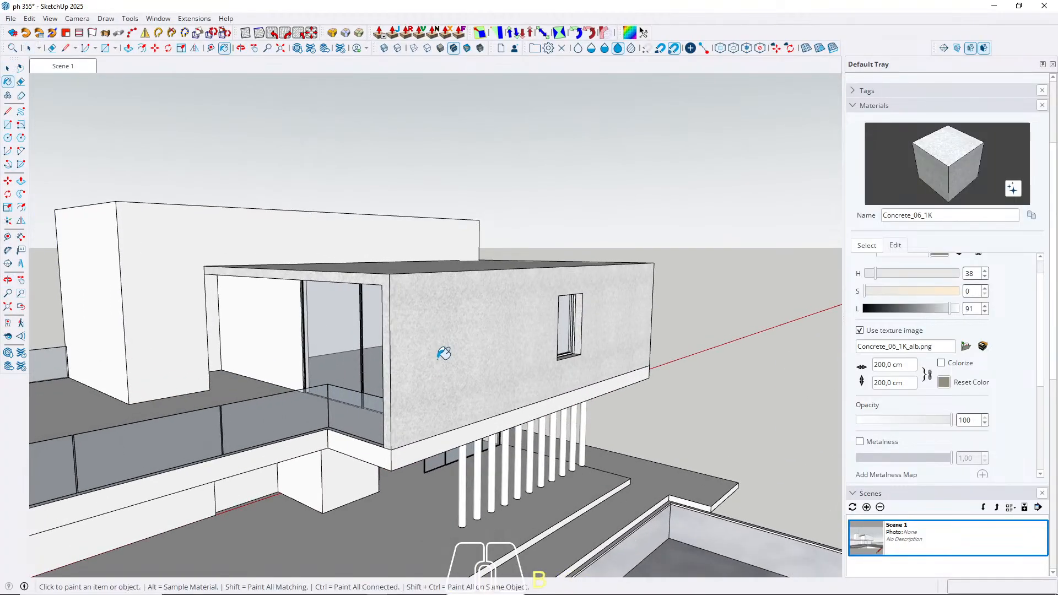
key("alt")
left_click(442, 357, "alt")
key("space")
scroll(527, 346, "down", 3)
triple_click(285, 302)
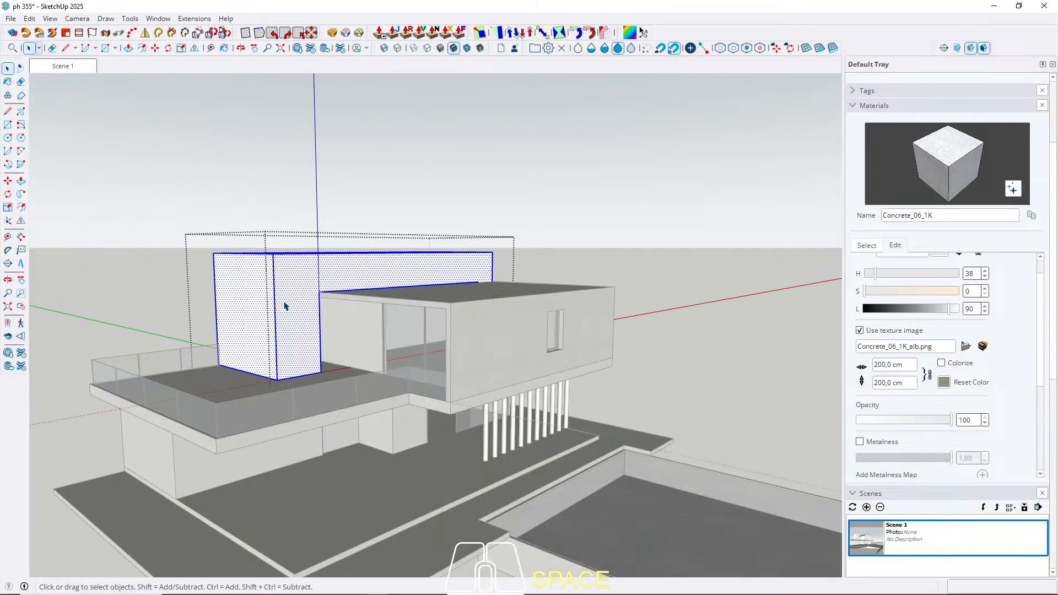
key("Escape")
key("Escape")
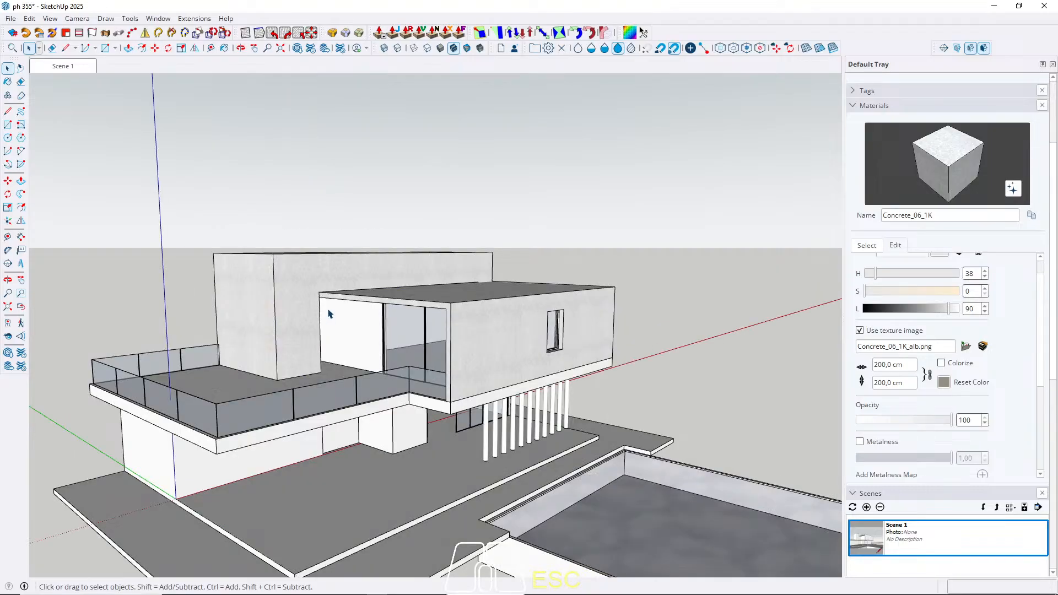
Step: Paint all faces of the first-floor balcony slab with the lightened Concrete_06_1K material
triple_click(226, 449)
key("b")
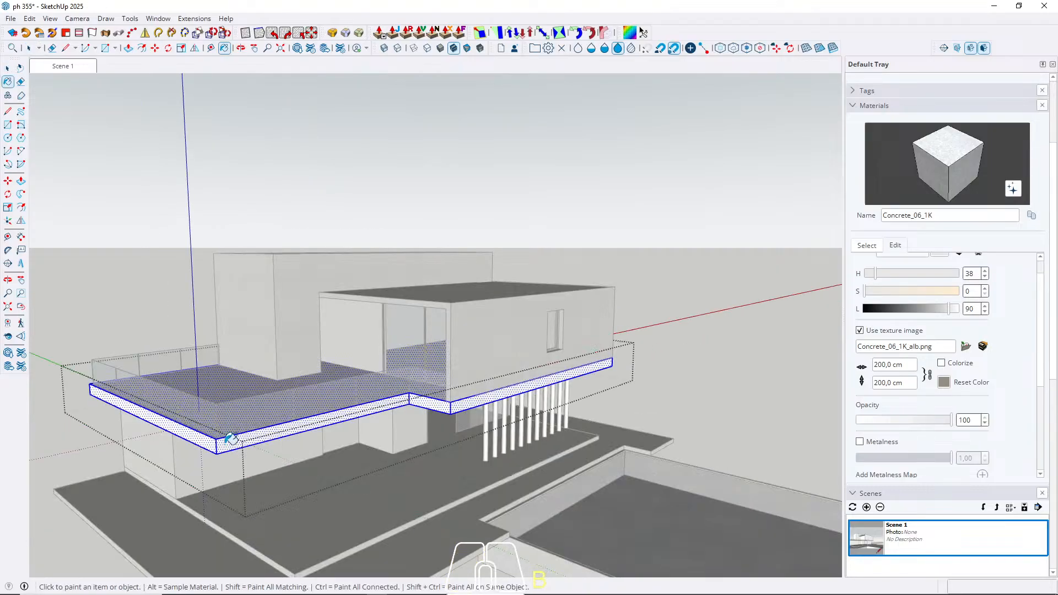
left_click(227, 446)
key("space")
key("Escape")
key("Escape")
scroll(327, 397, "down", 5)
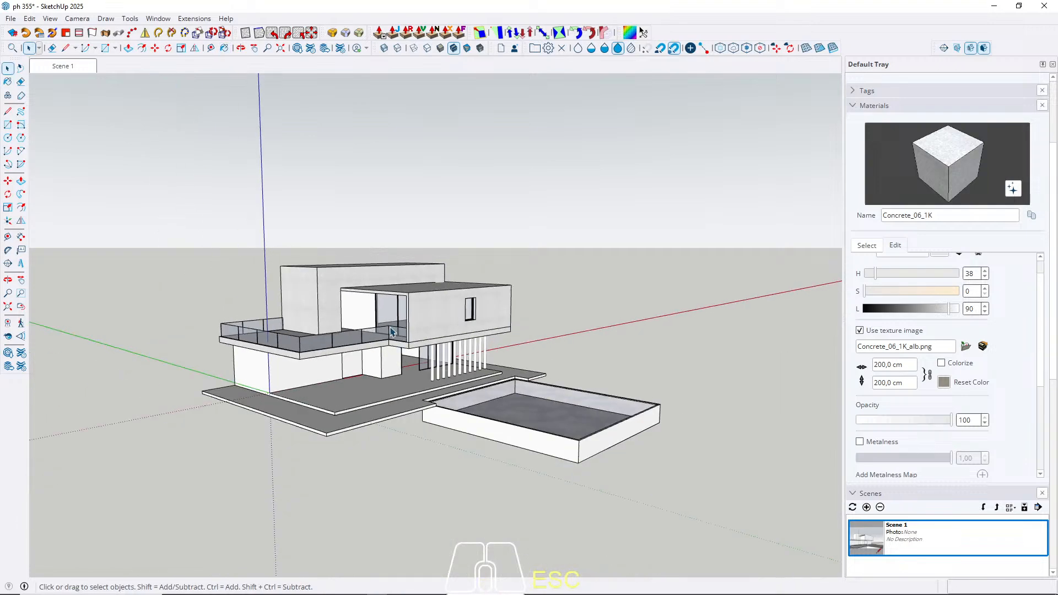
middle_click_drag(328, 394, 404, 270)
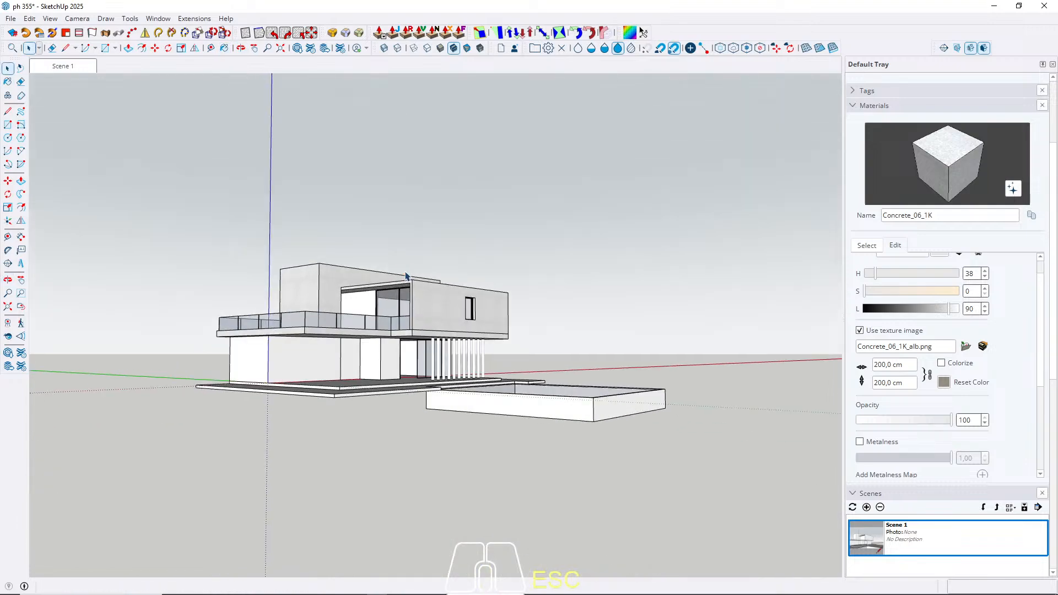
scroll(359, 364, "up", 3)
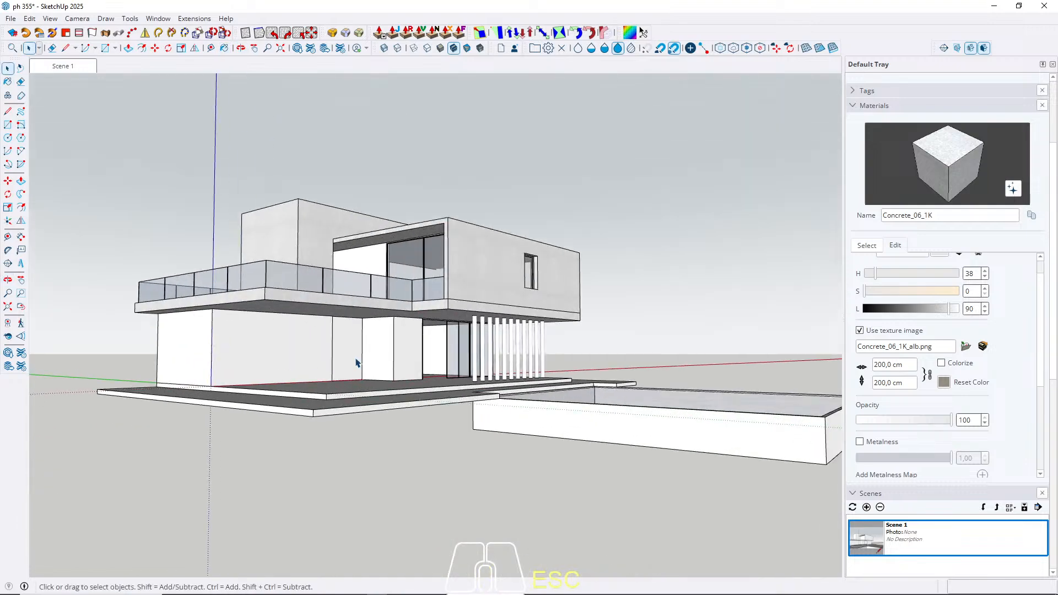
Step: Choose Plywood_01_1K from the Wood material collection and paint the faces of the projecting ground-floor block with it
left_click(873, 245)
left_click(915, 263)
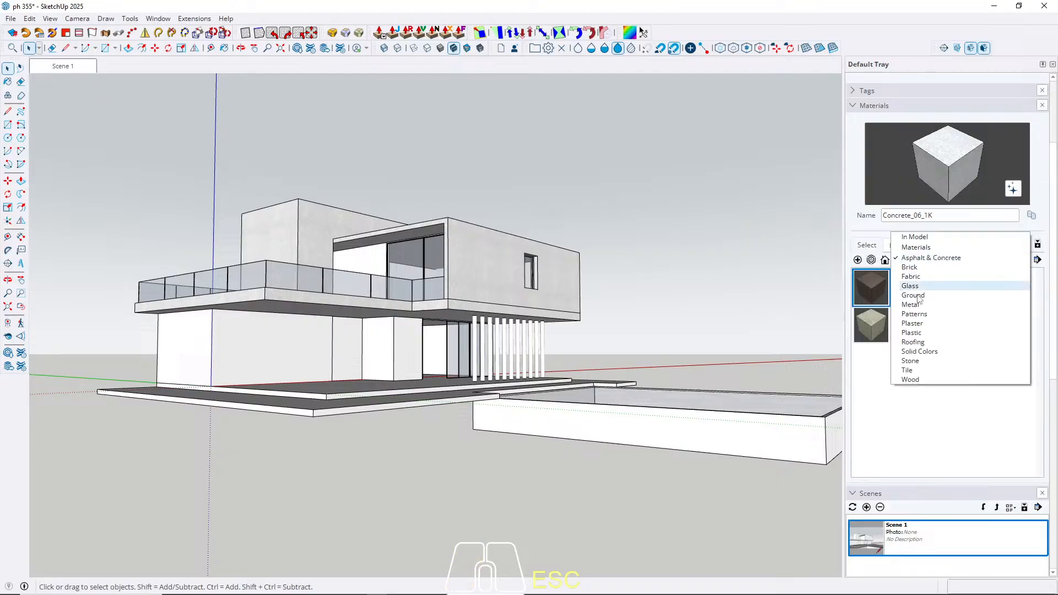
left_click(911, 379)
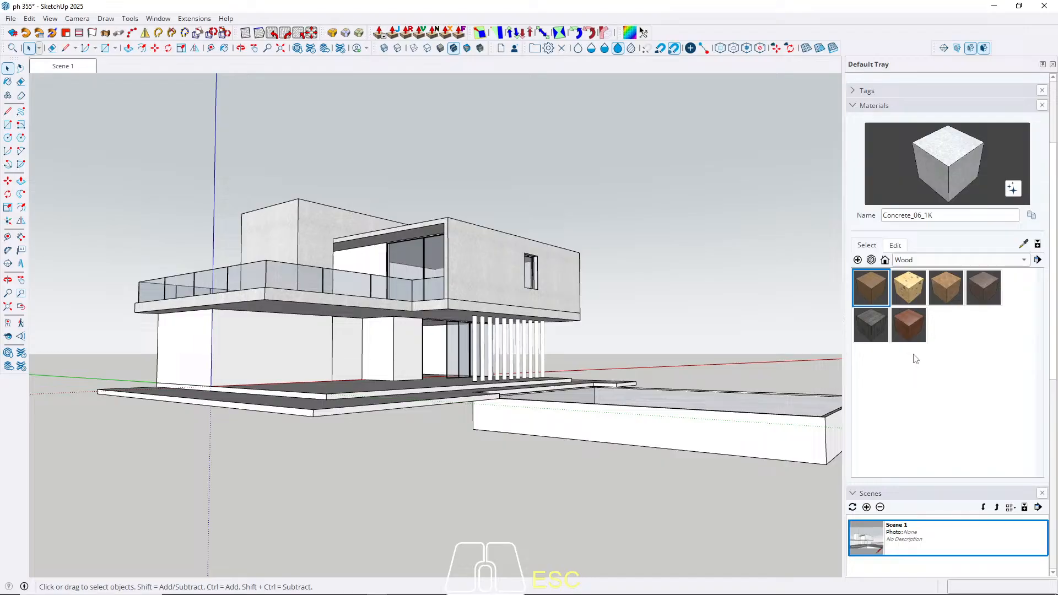
left_click(872, 289)
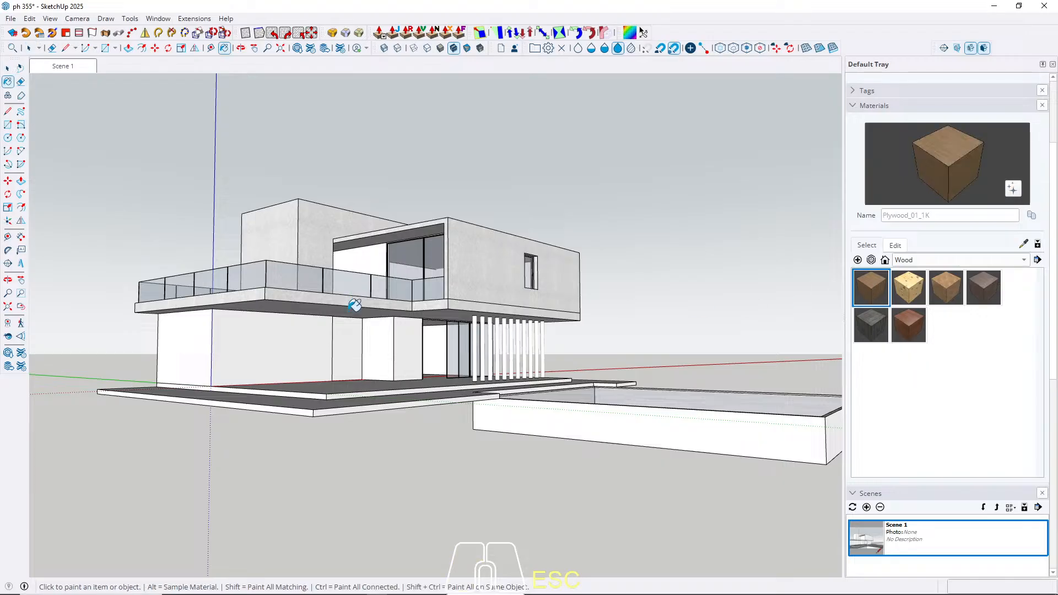
key("space")
scroll(374, 384, "up", 5)
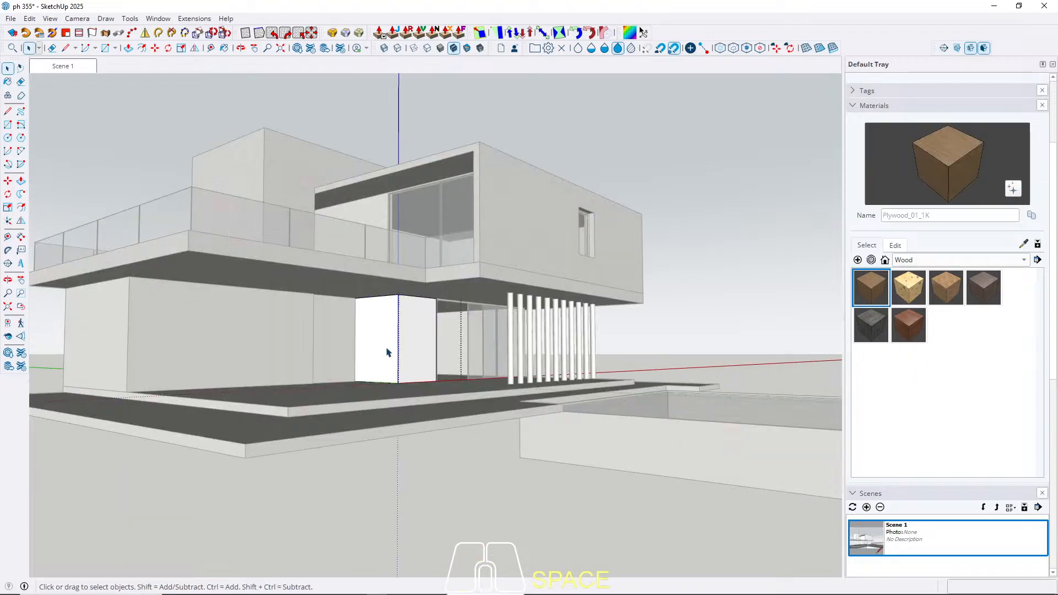
left_click(386, 353)
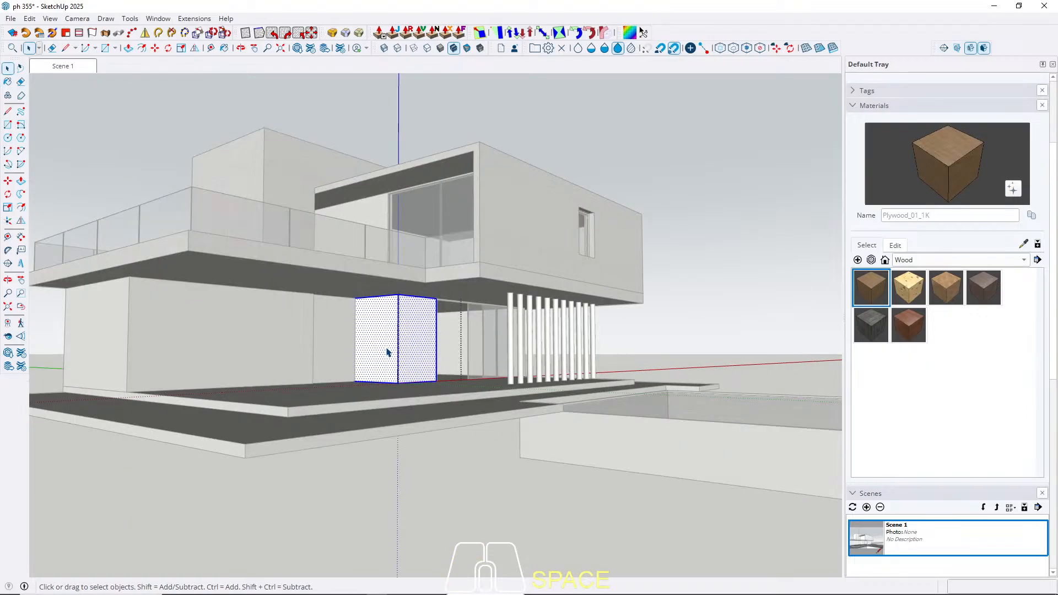
key("b")
left_click(386, 352)
key("space")
Step: Rotate the plywood texture on the projecting ground-floor block so that its grain runs vertically
scroll(388, 351, "up", 6)
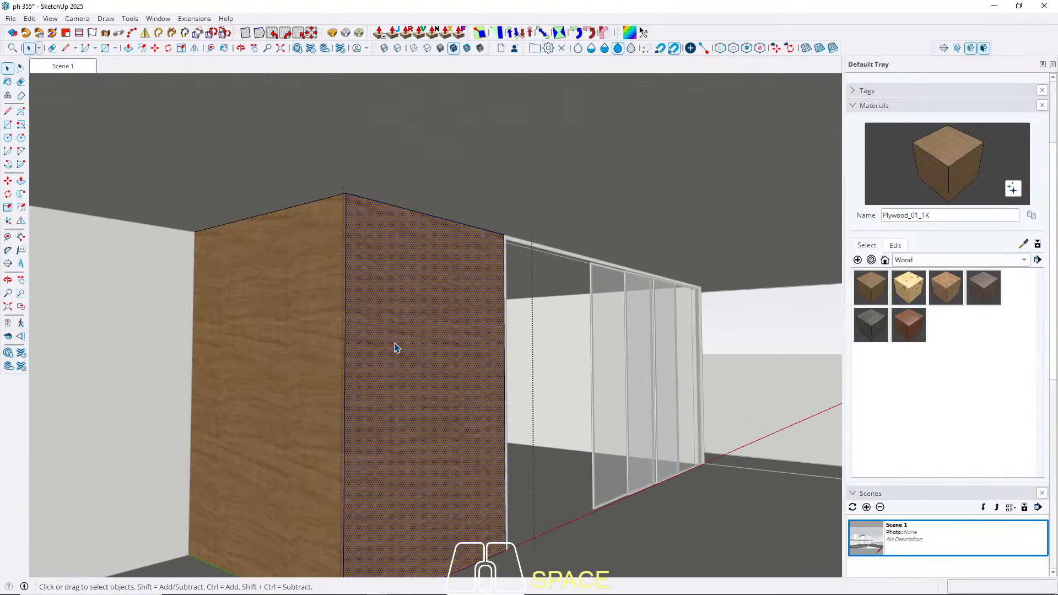
scroll(397, 347, "down", 3)
key("Escape")
scroll(382, 347, "down", 4)
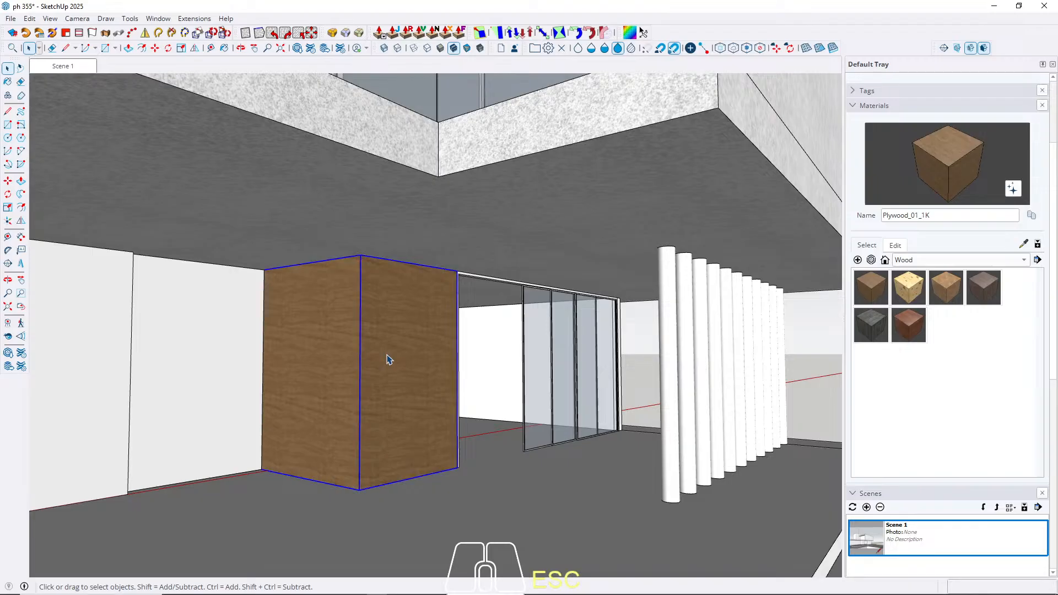
triple_click(387, 355)
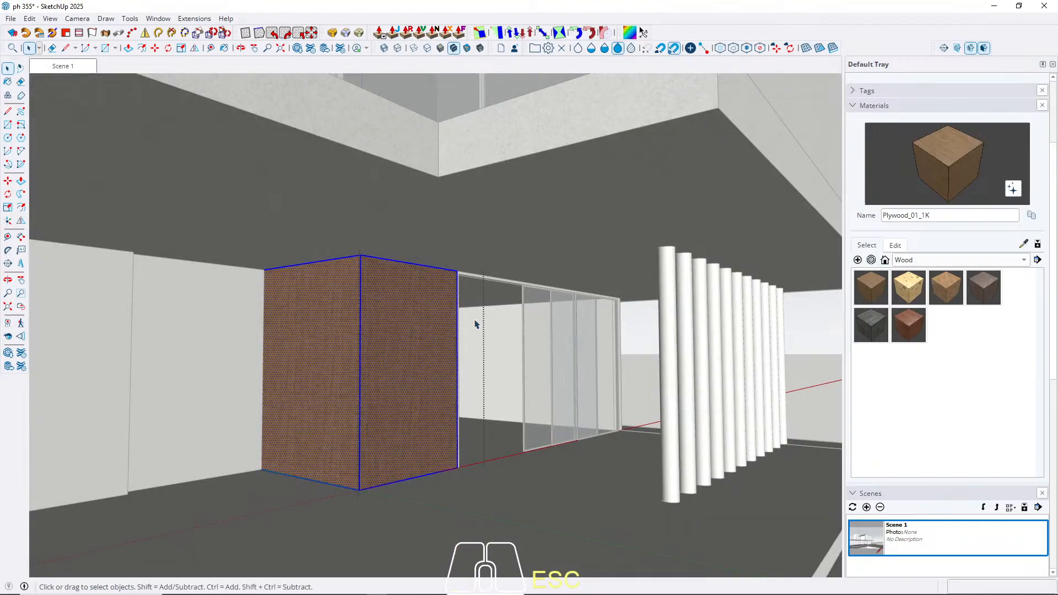
key("Escape")
Step: Set the Plywood_01_1K texture size to 300 cm after trying 200 cm, and check the grain on the block
left_click(898, 246)
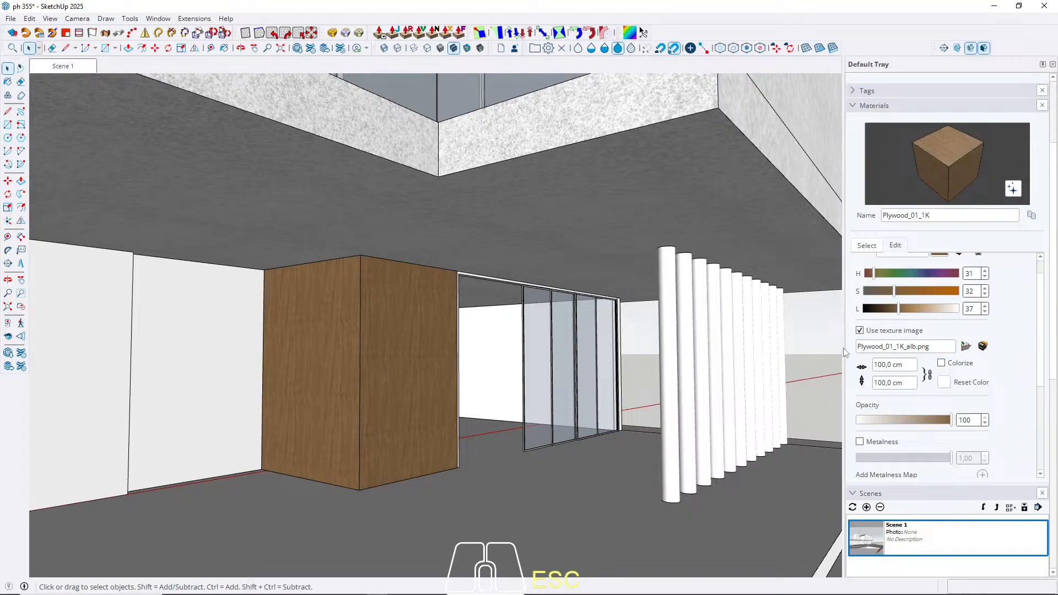
left_click(876, 364)
middle_click_drag(553, 405, 437, 383)
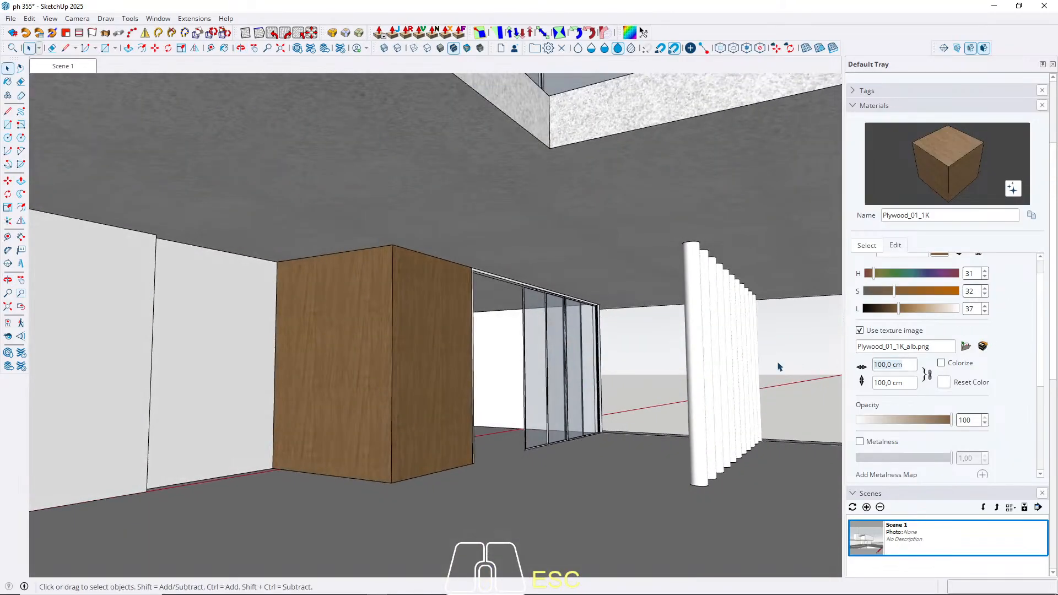
type("200")
key("Return")
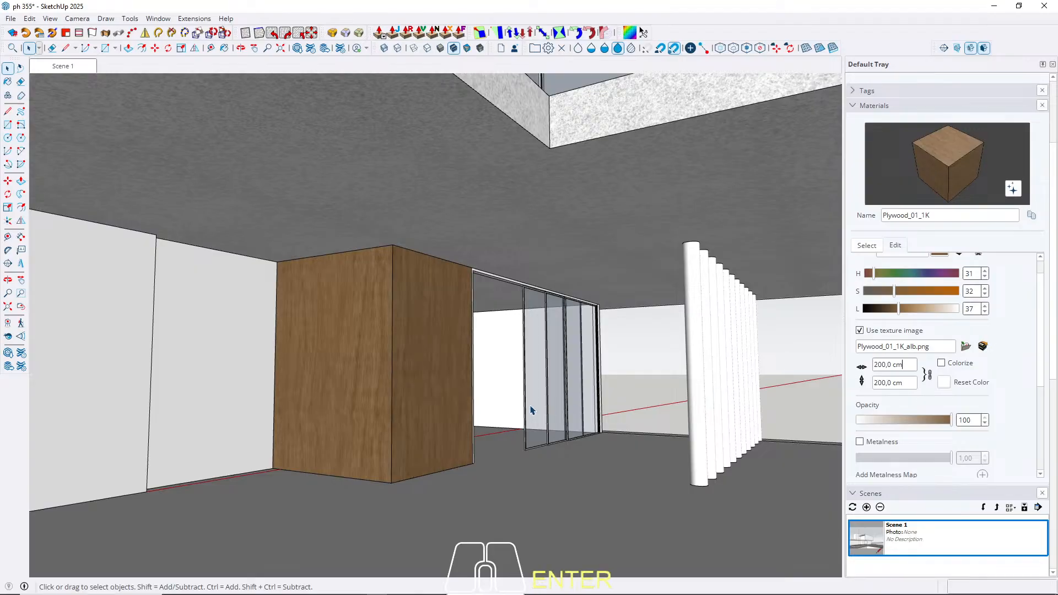
left_click_drag(905, 365, 854, 365)
type("300")
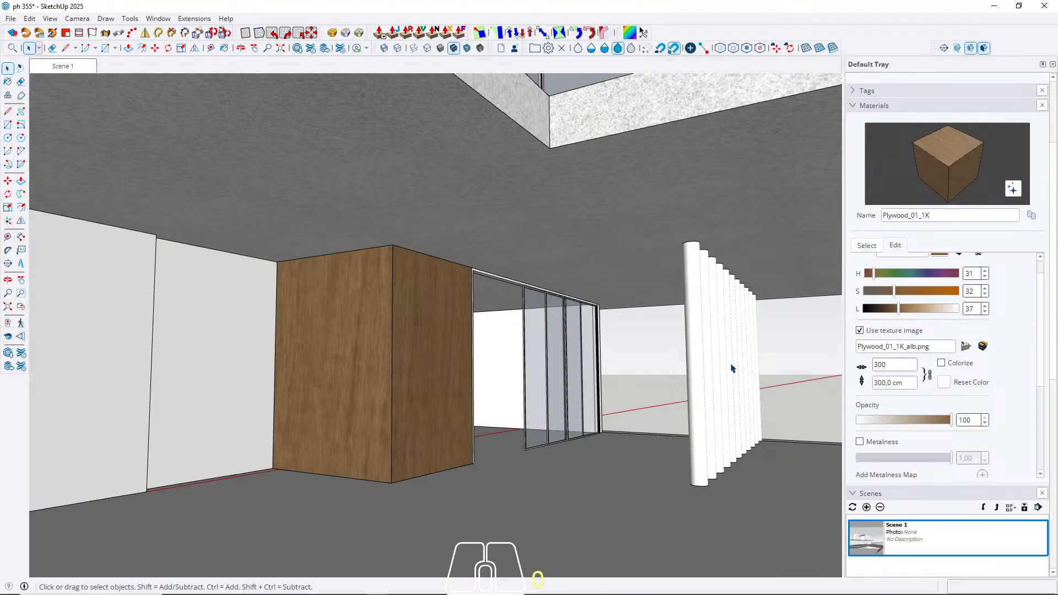
scroll(474, 415, "down", 6)
middle_click_drag(474, 415, 350, 418)
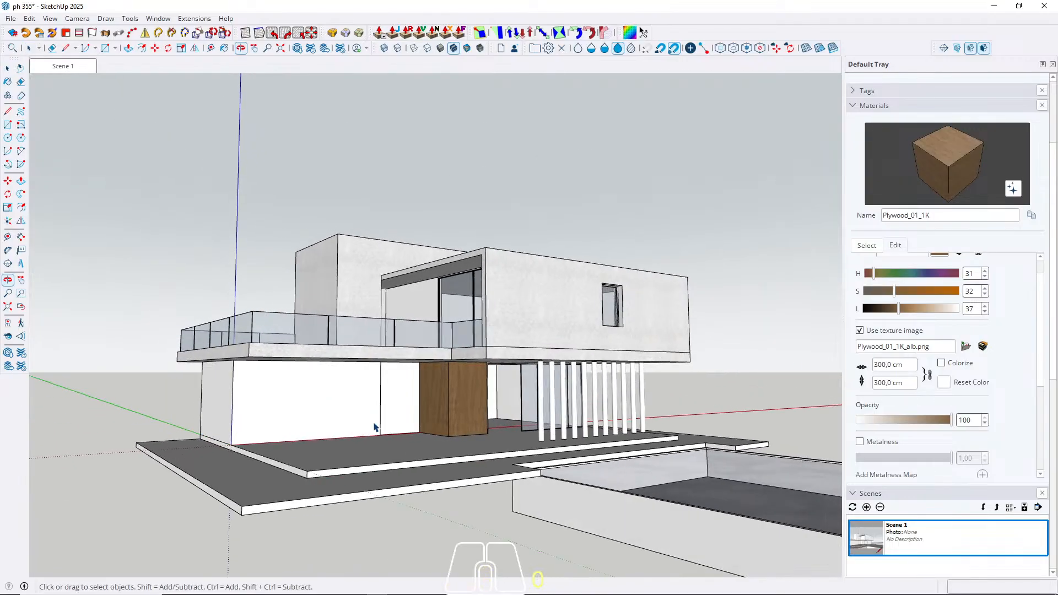
scroll(463, 434, "up", 4)
scroll(462, 434, "up", 2)
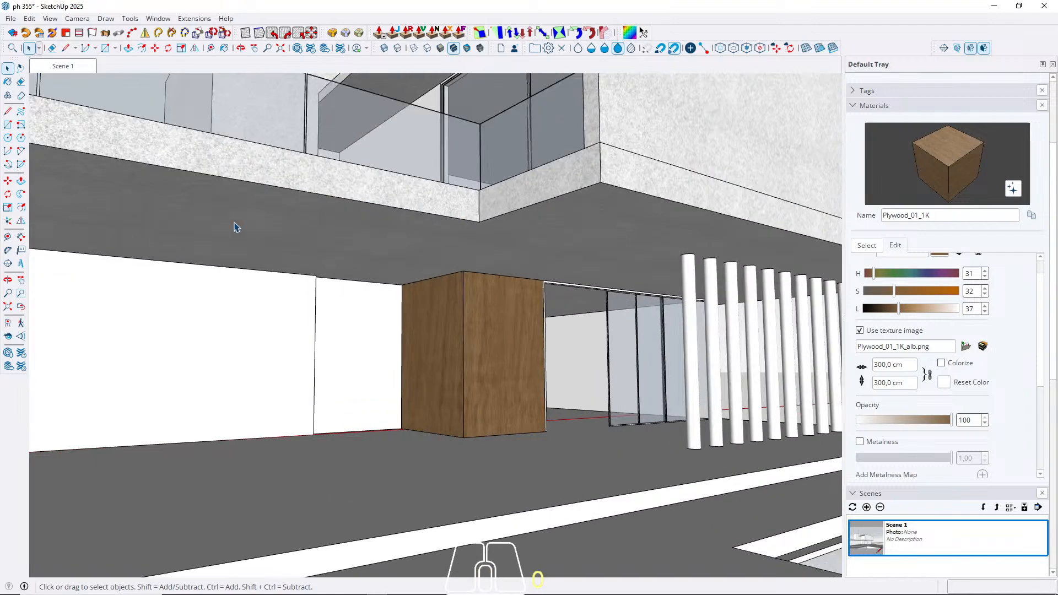
Step: Sample the plywood from the projecting block and paint the recessed wall section beside it with the same material
left_click(479, 376)
key("b")
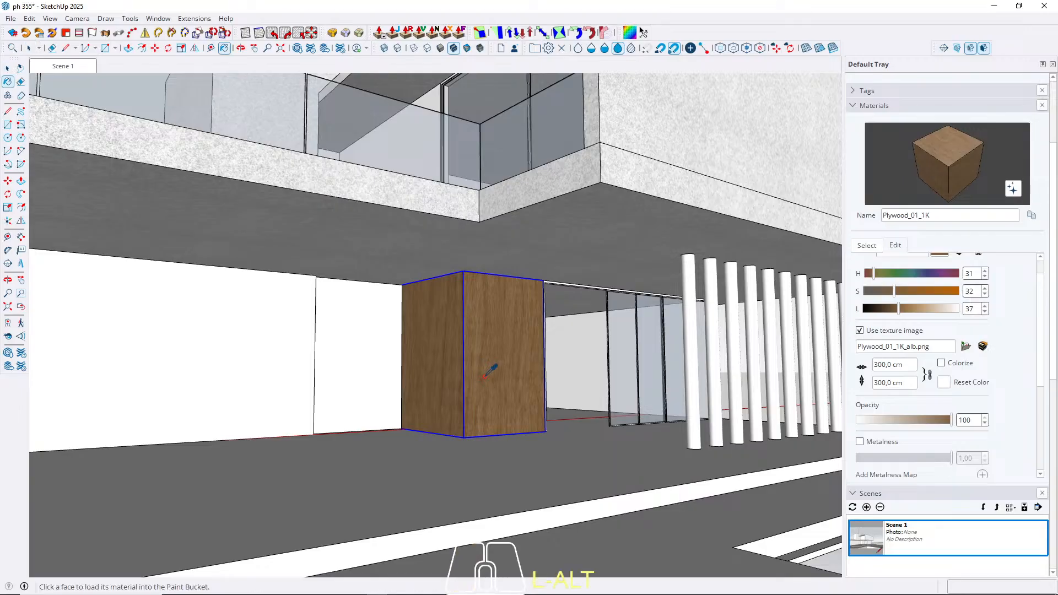
key("space")
left_click(348, 367)
double_click(348, 367)
key("b")
left_click(349, 363)
key("space")
scroll(394, 385, "down", 8)
key("Escape")
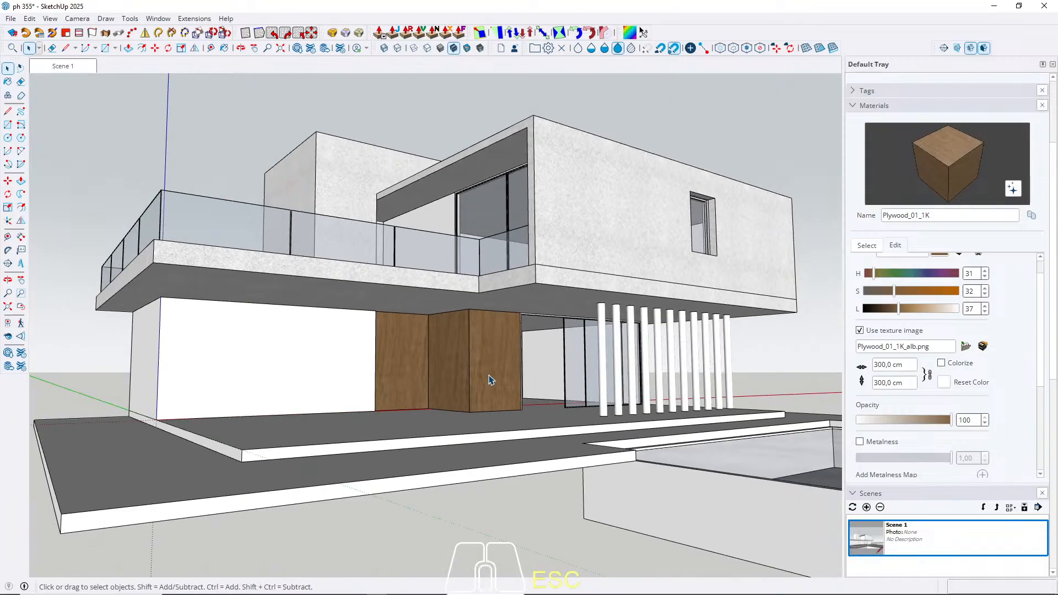
Step: Paint the long ground-floor volume under the balcony with Plywood_01_1K
left_click(241, 365)
key("b")
left_click(248, 351)
key("space")
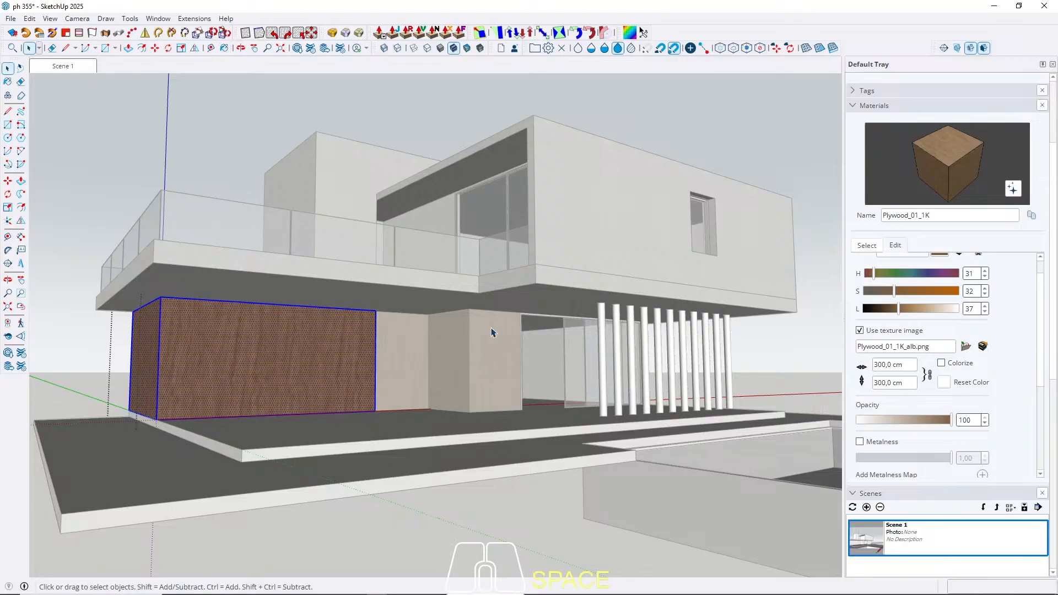
key("Escape")
Step: Paint the interior wall behind the ground-floor sliding glass doors with Plywood_01_1K
middle_click_drag(498, 340, 607, 356)
scroll(511, 355, "up", 4)
scroll(496, 341, "up", 6)
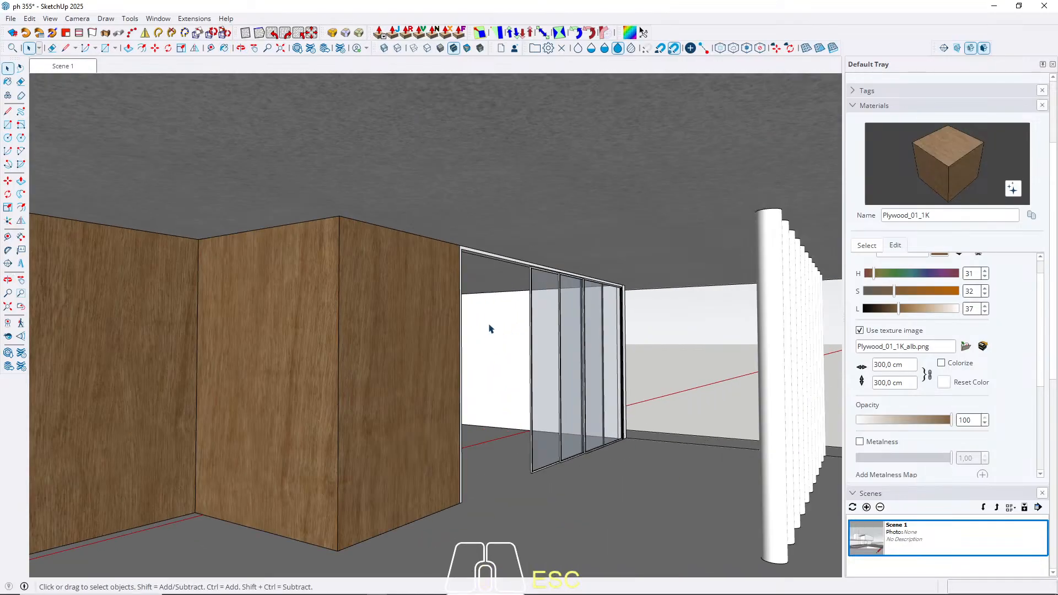
left_click(501, 355)
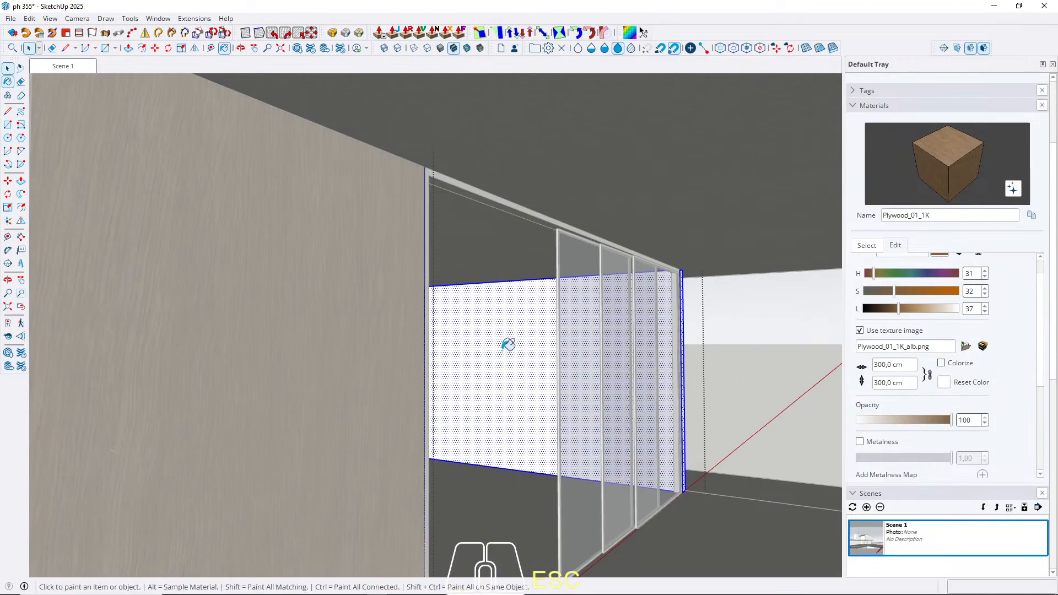
key("b")
left_click(500, 356)
key("space")
scroll(498, 355, "down", 5)
Step: Return to the Scene 1 view and examine the house's concrete and wood finishes from above and from the pool side
left_click(72, 66)
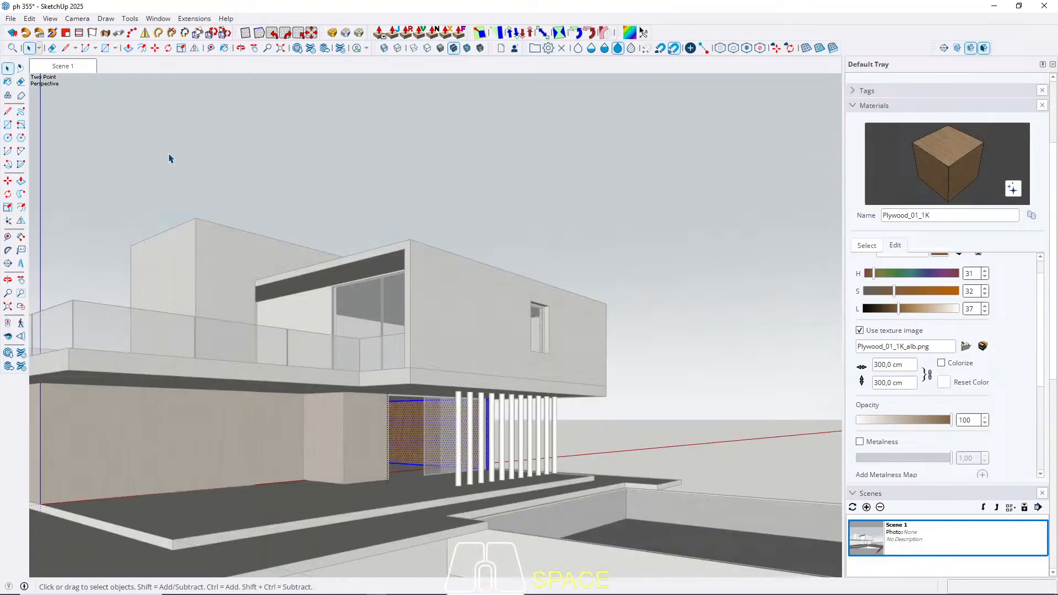
key("Escape")
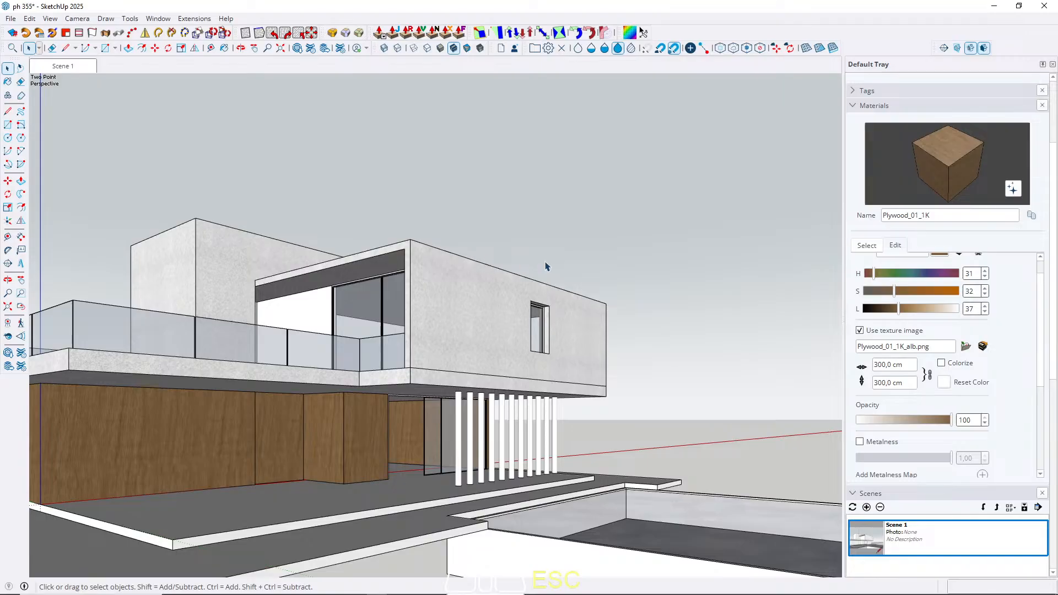
middle_click_drag(556, 252, 496, 437)
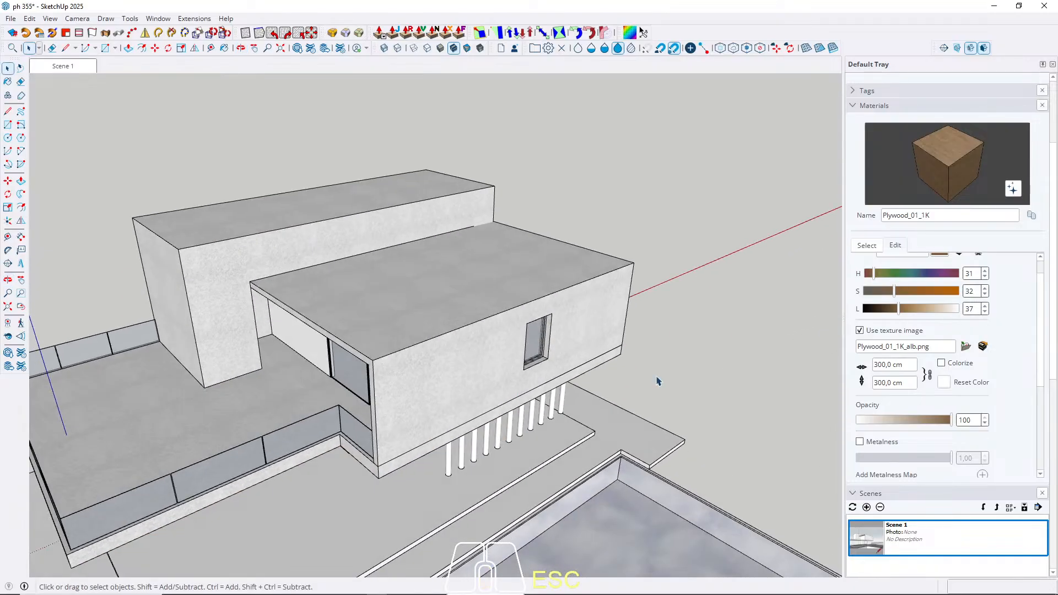
left_click(867, 246)
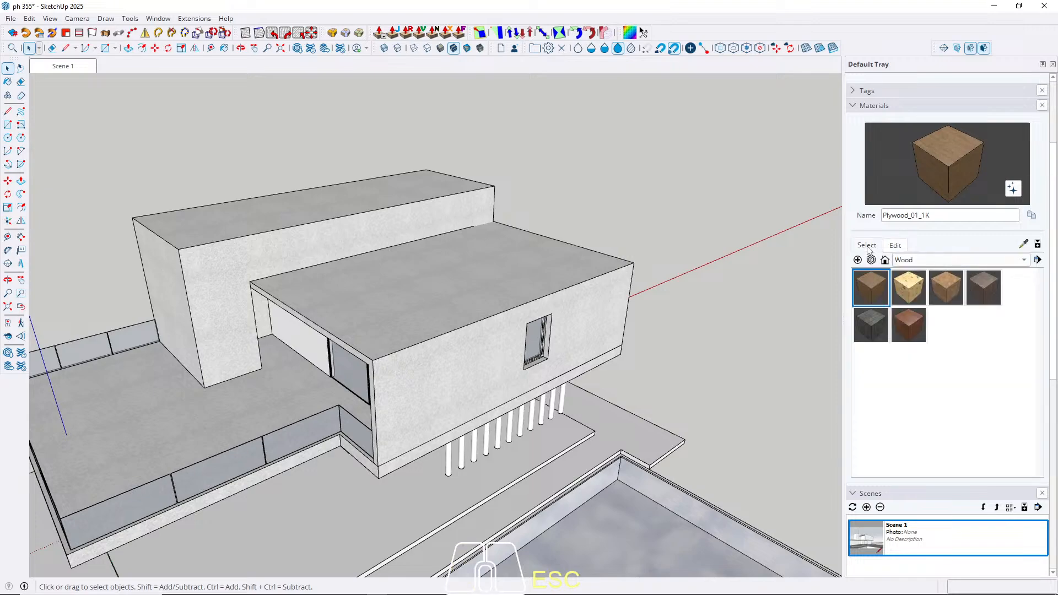
scroll(430, 229, "down", 3)
middle_click_drag(370, 397, 415, 290)
scroll(389, 362, "up", 3)
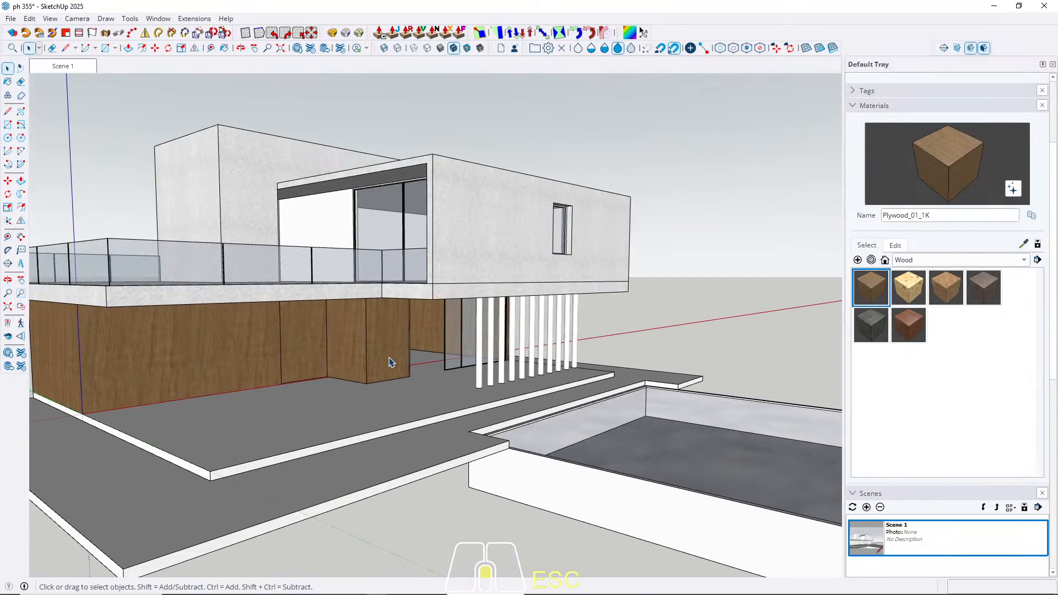
scroll(389, 362, "up", 3)
scroll(389, 362, "down", 2)
middle_click_drag(389, 362, 388, 363)
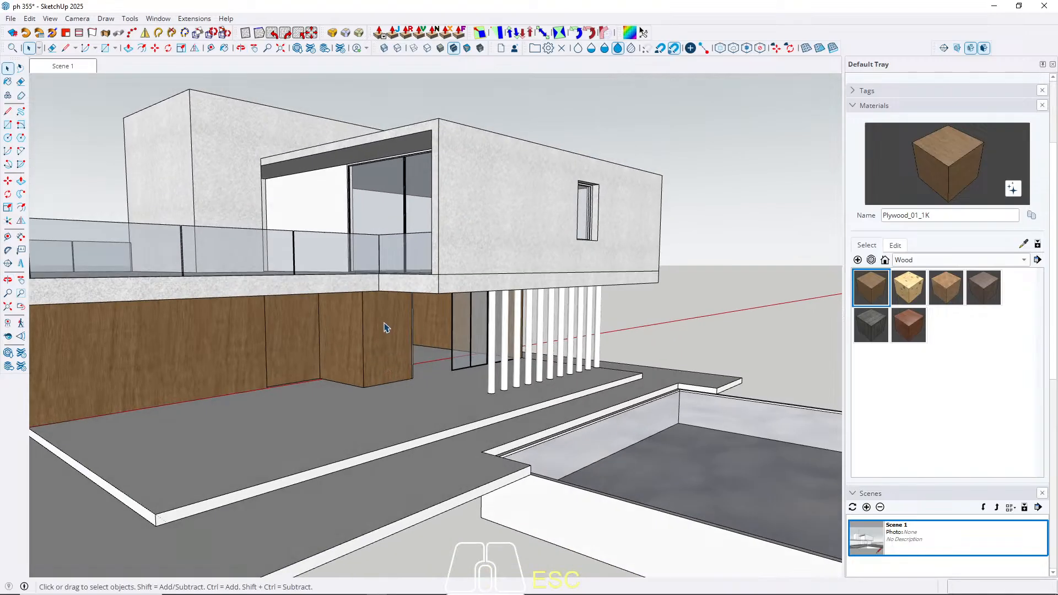
middle_click_drag(388, 334, 394, 322)
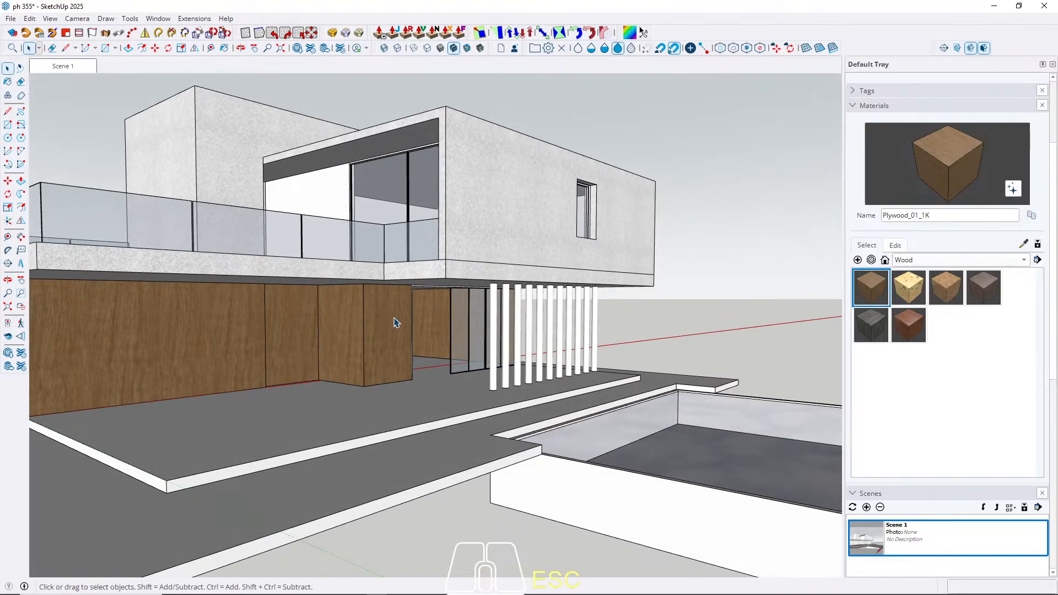
Step: Paint the whole row of round columns under the cantilevered box with Plywood_01_1K
scroll(468, 342, "up", 10)
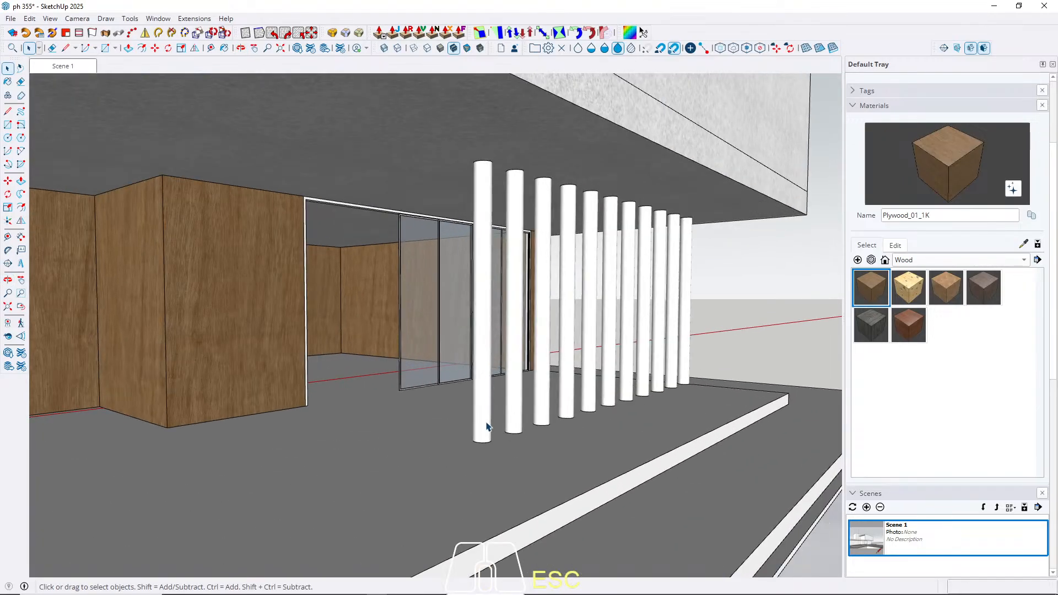
double_click(487, 426)
left_click(486, 426)
triple_click(484, 411)
left_click(483, 410)
key("ctrl")
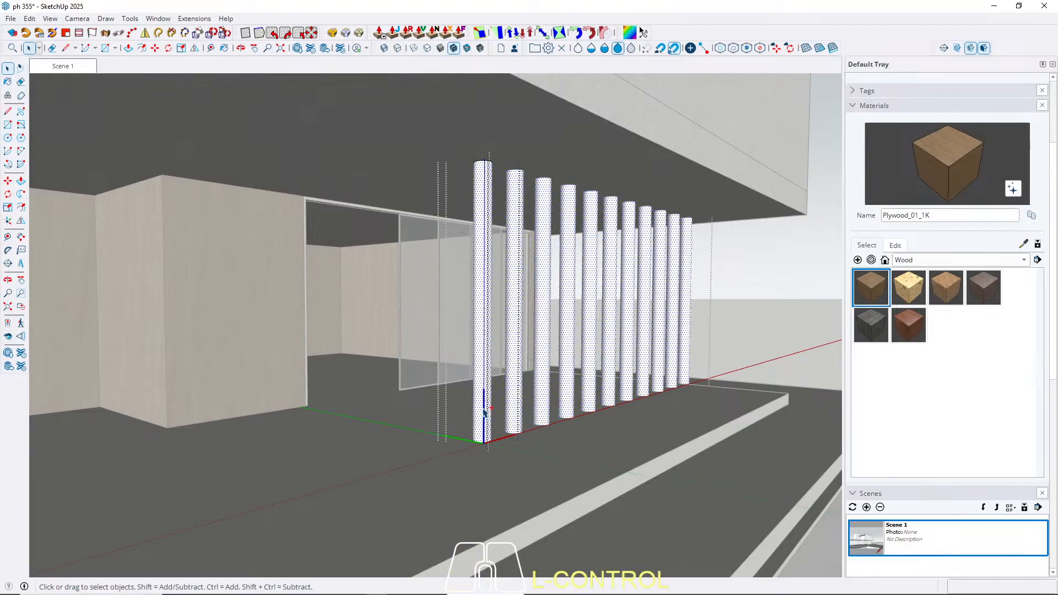
left_click(487, 405, "shift")
key("space")
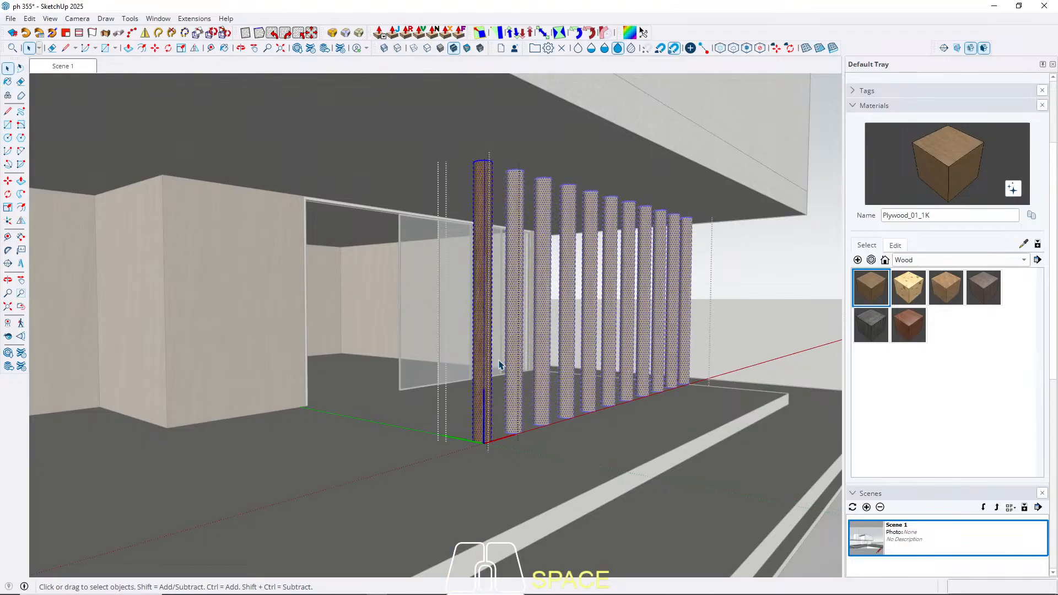
key("Escape")
scroll(494, 358, "up", 5)
scroll(370, 400, "down", 9)
Step: Hide the rest of the model while editing the column group, and explode all the column components inside it
middle_click_drag(386, 380, 326, 356)
scroll(366, 408, "up", 6)
left_click(387, 386)
scroll(386, 390, "down", 8)
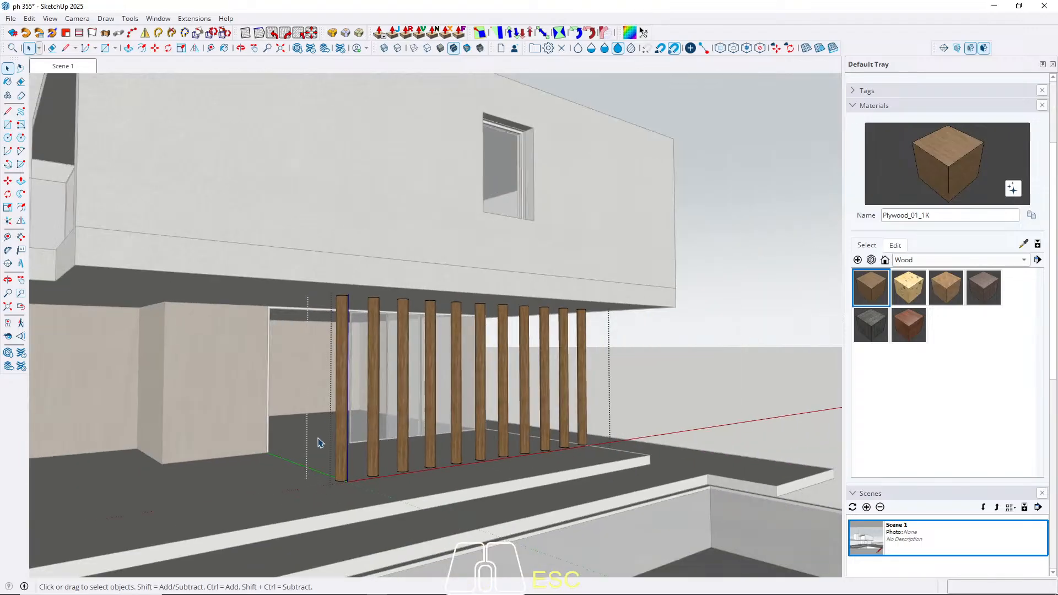
key("w")
left_click(347, 371)
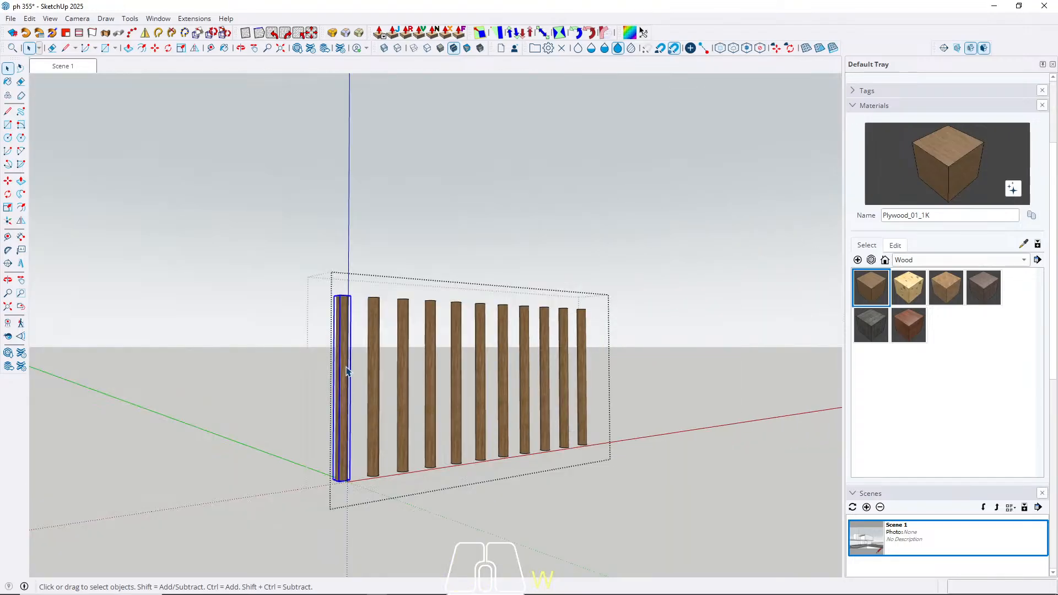
key("ctrl+a")
right_click(347, 372)
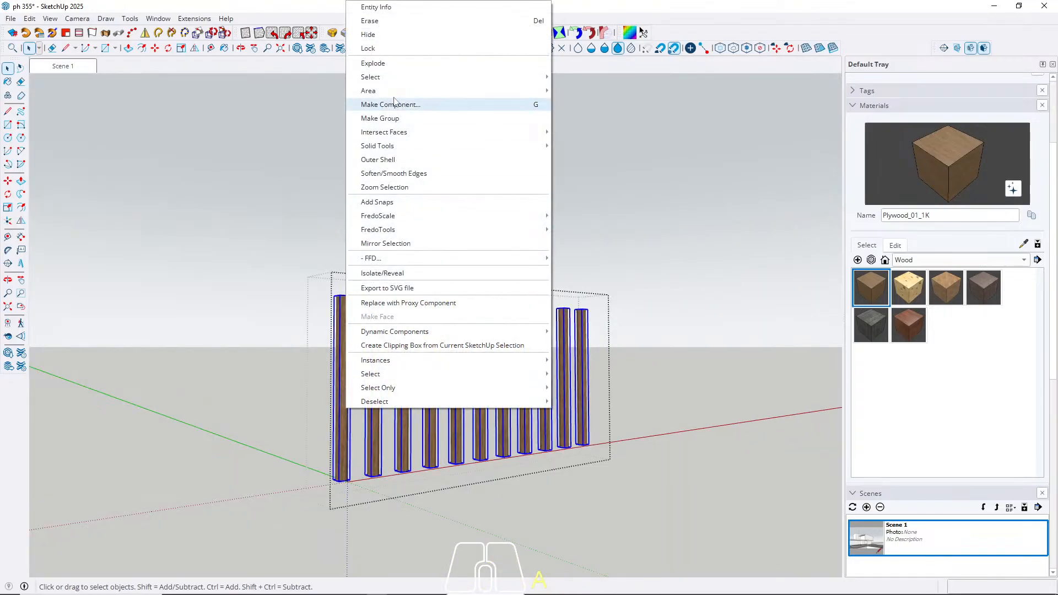
left_click(373, 63)
scroll(369, 417, "up", 3)
scroll(369, 417, "up", 3)
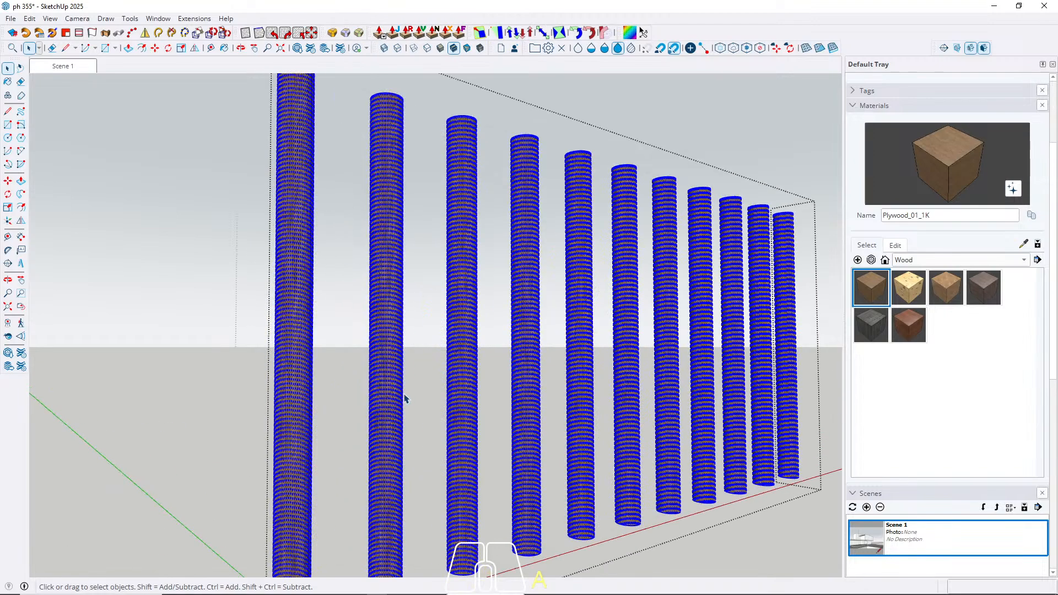
Step: Select all the exploded column geometry, paint it with Plywood_01_1K, and close the column group
left_click(381, 395)
key("ctrl")
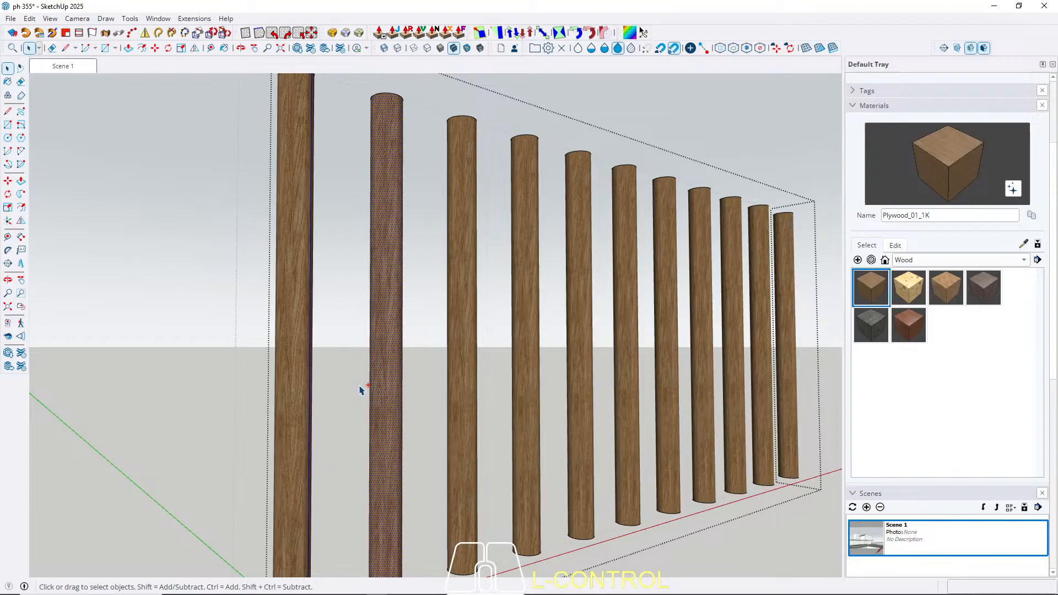
key("ctrl+a")
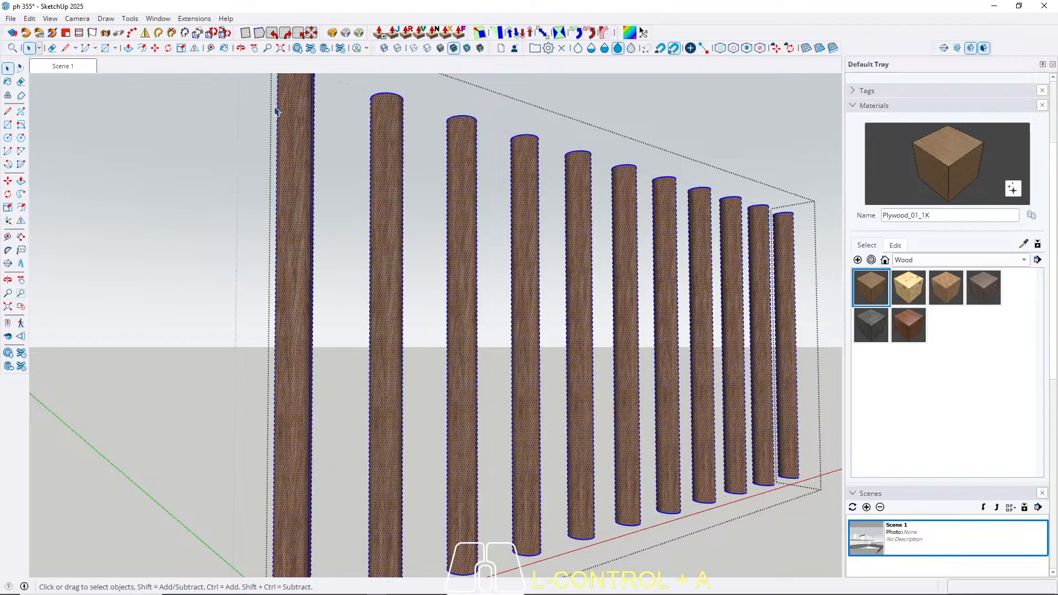
middle_click_drag(385, 252, 248, 357)
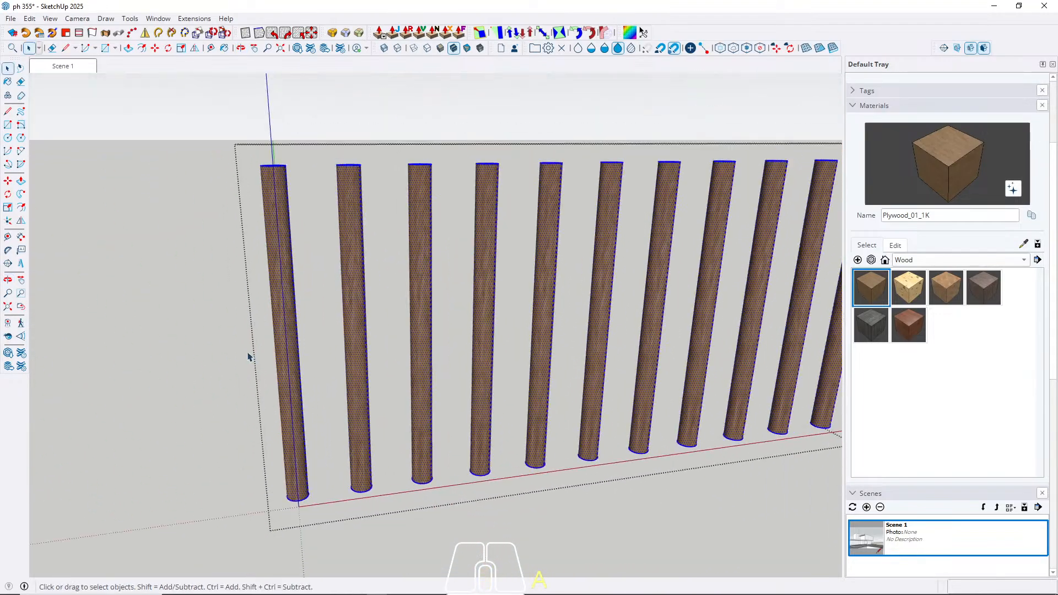
key("ctrl+a")
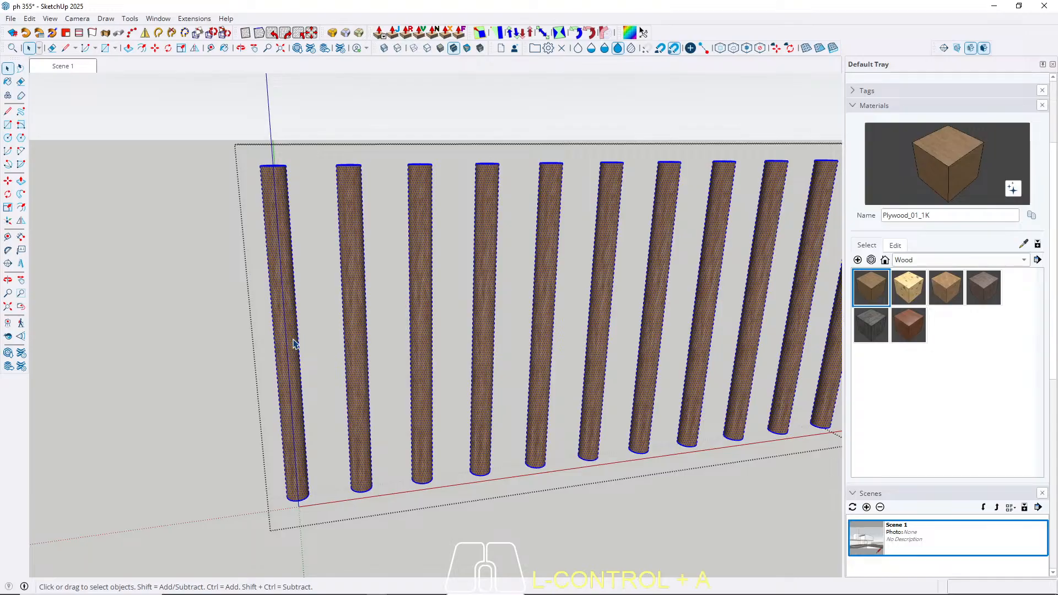
key("b")
key("space")
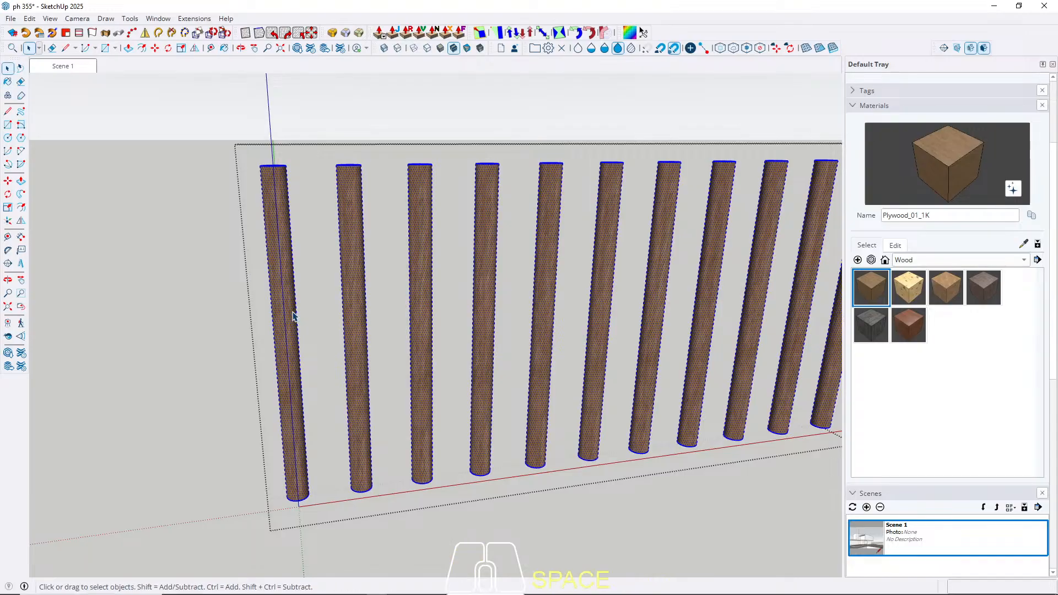
key("Escape")
middle_click_drag(294, 315, 361, 347)
scroll(193, 321, "down", 3)
scroll(379, 299, "down", 4)
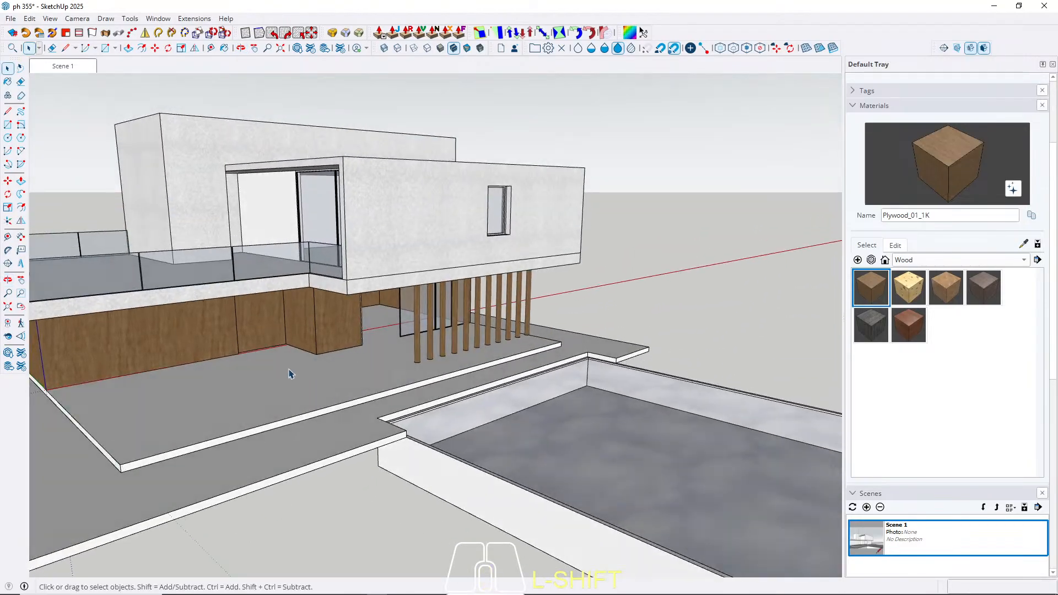
Step: Compare the materials in the Stone collection and choose Marble_01_1K
left_click(941, 262)
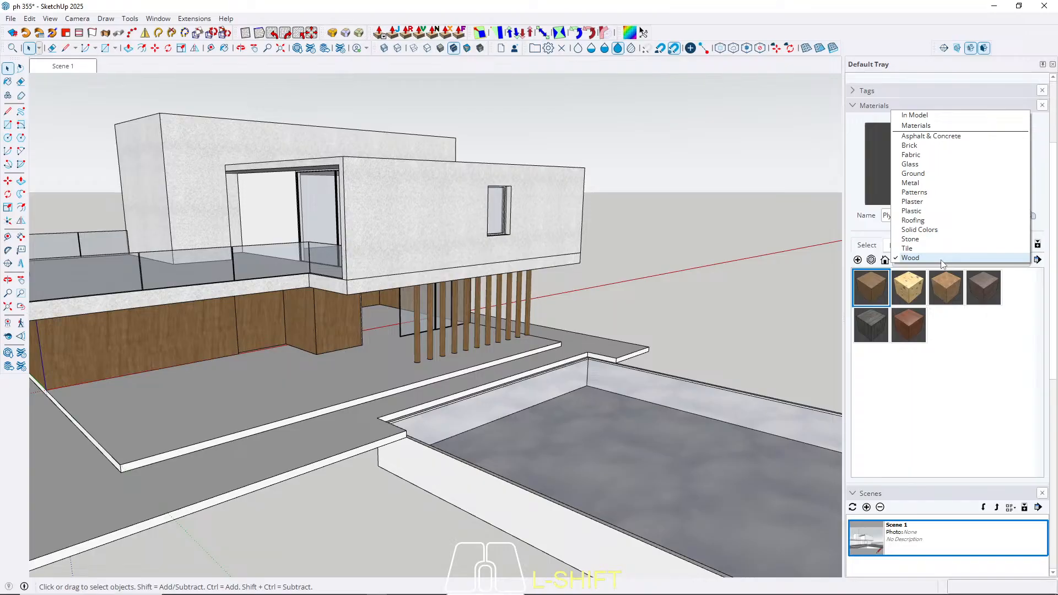
left_click(934, 192)
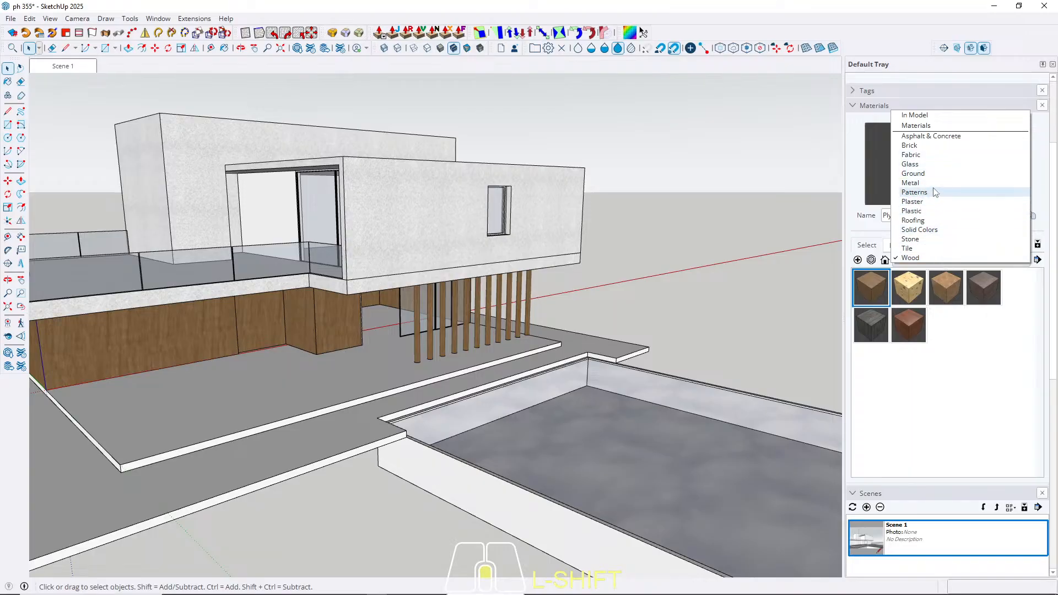
left_click(910, 238)
left_click(869, 302)
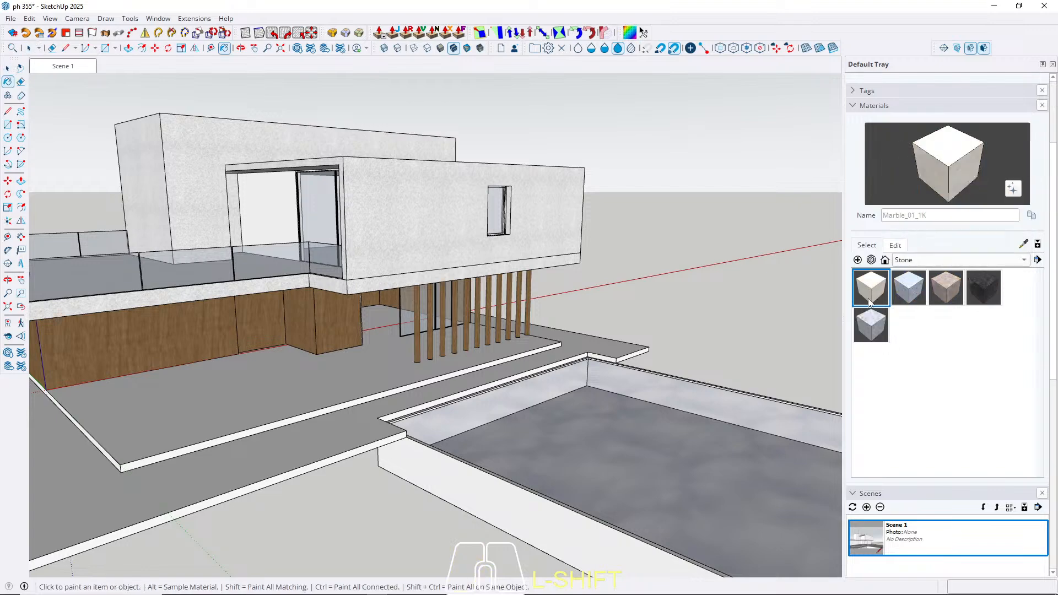
left_click(868, 326)
left_click(910, 286)
left_click(934, 288)
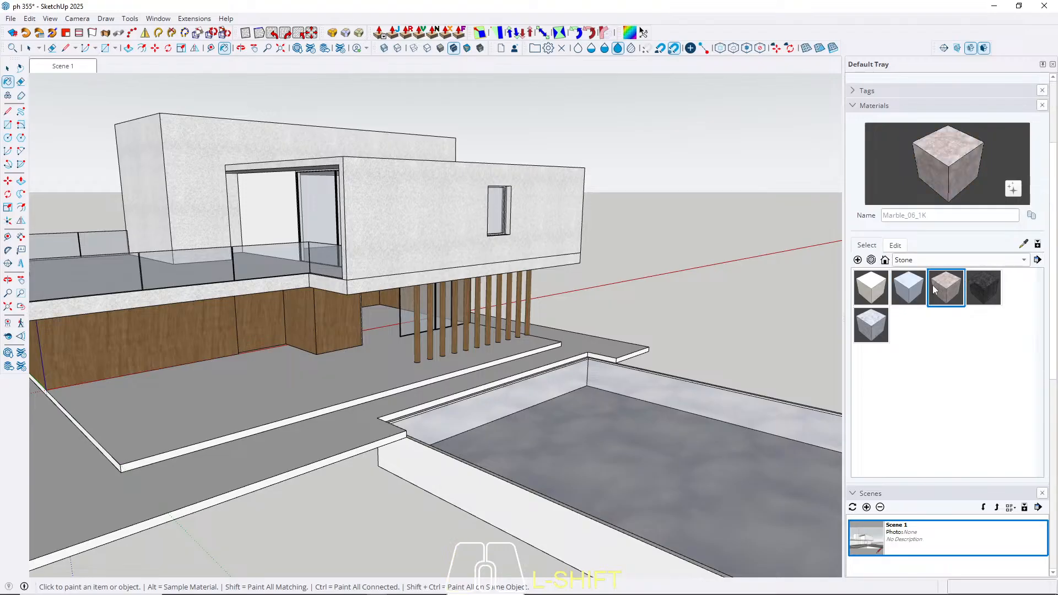
left_click(872, 292)
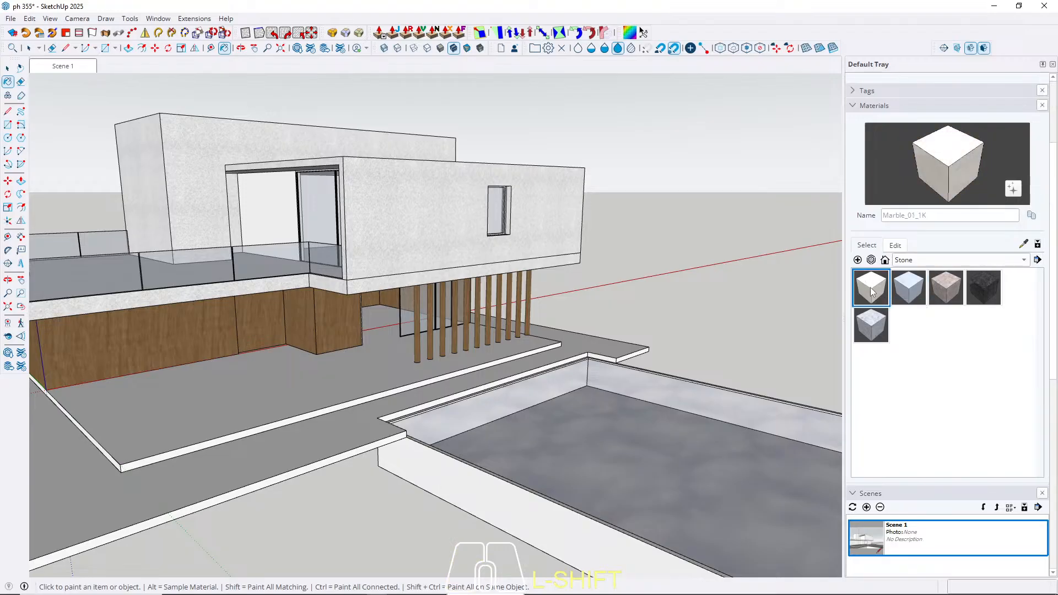
Step: Paint the upper terrace slab under the house with Marble_01_1K and return to the Scene 1 view
key("space")
middle_click_drag(392, 366, 498, 394)
triple_click(348, 402)
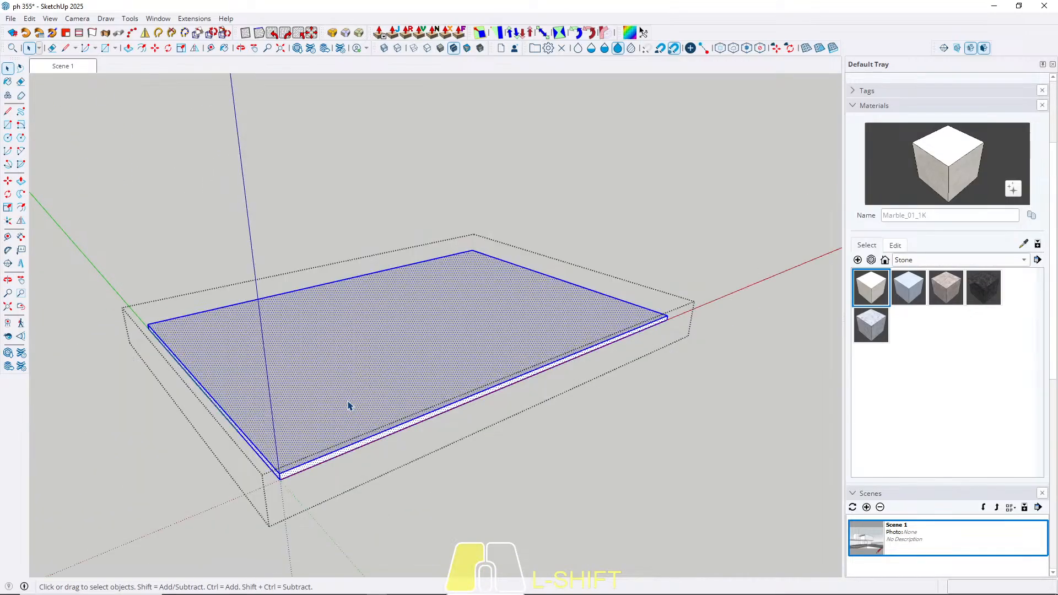
left_click(374, 364, "shift")
key("Escape")
scroll(411, 344, "up", 5)
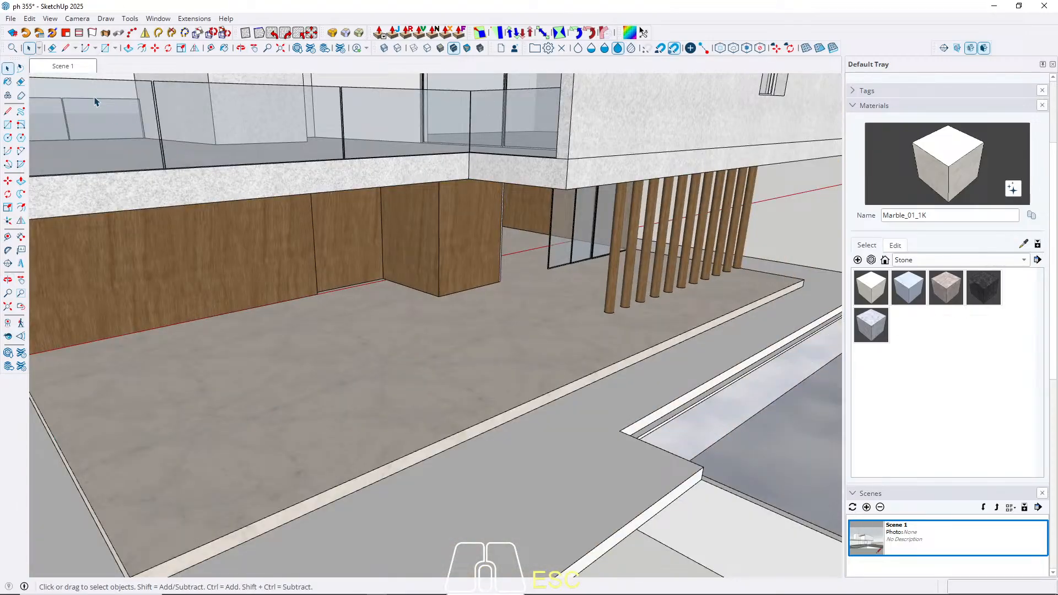
left_click(73, 68)
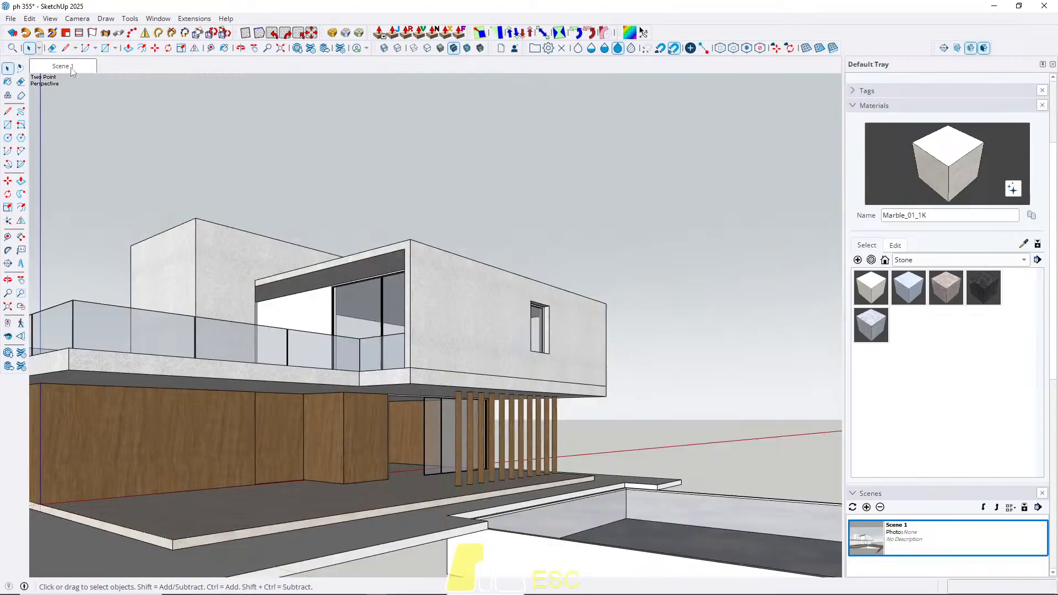
Step: Compare the materials in the Asphalt & Concrete collection and choose Asphalt_02_1K
mouse_move(517, 342)
middle_mouse_down()
mouse_move(496, 444)
mouse_move(518, 359)
middle_mouse_up()
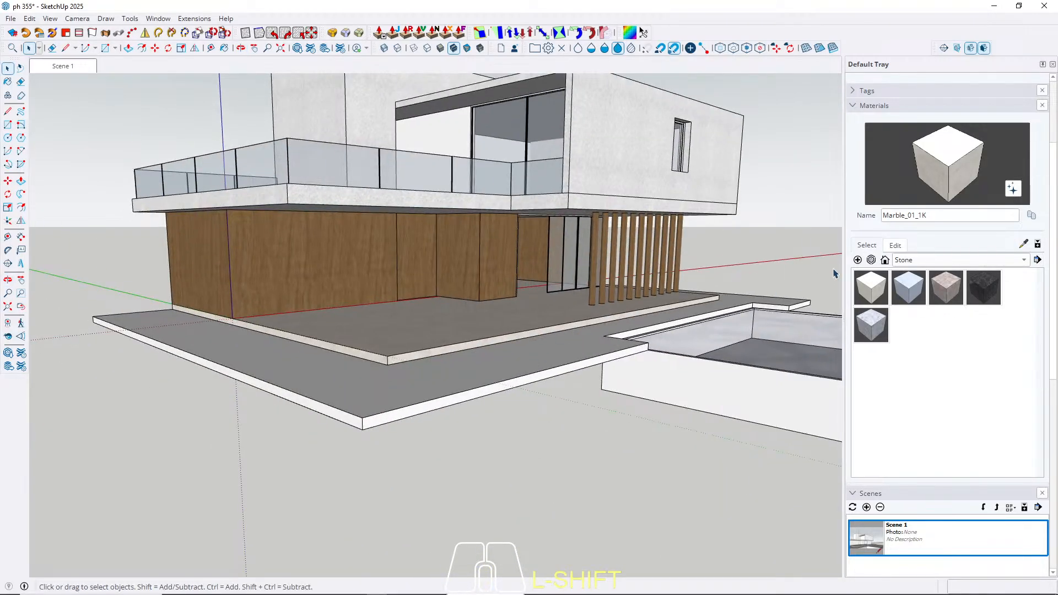
left_click(935, 262)
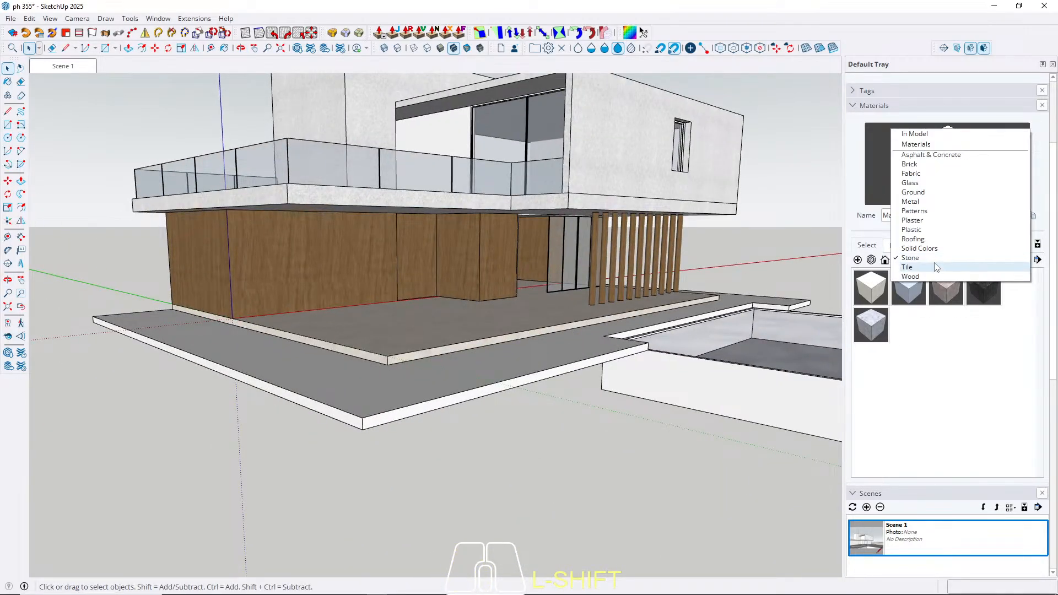
left_click(939, 156)
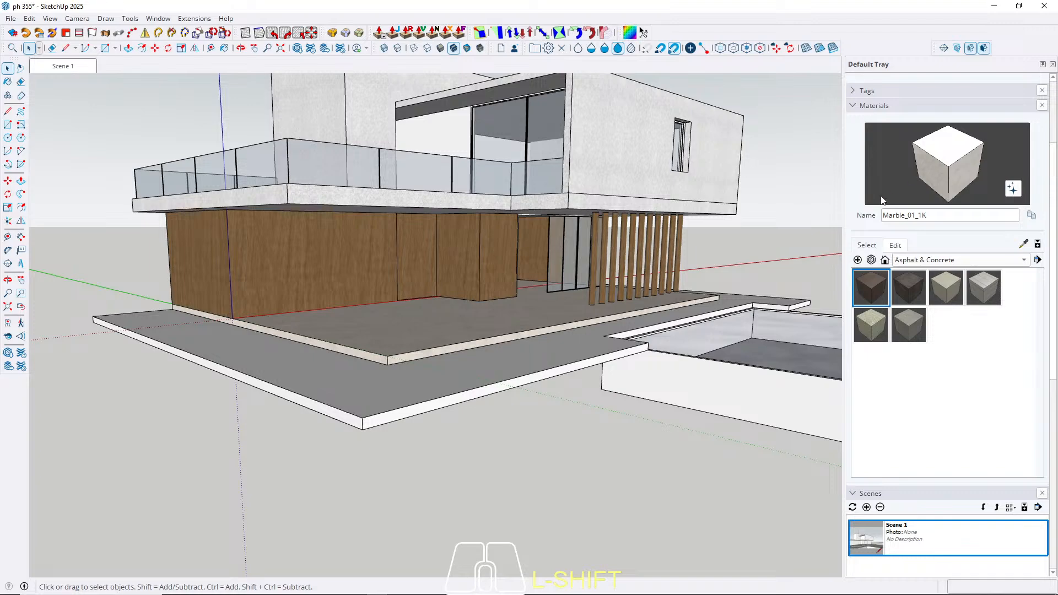
middle_click_drag(663, 318, 604, 390)
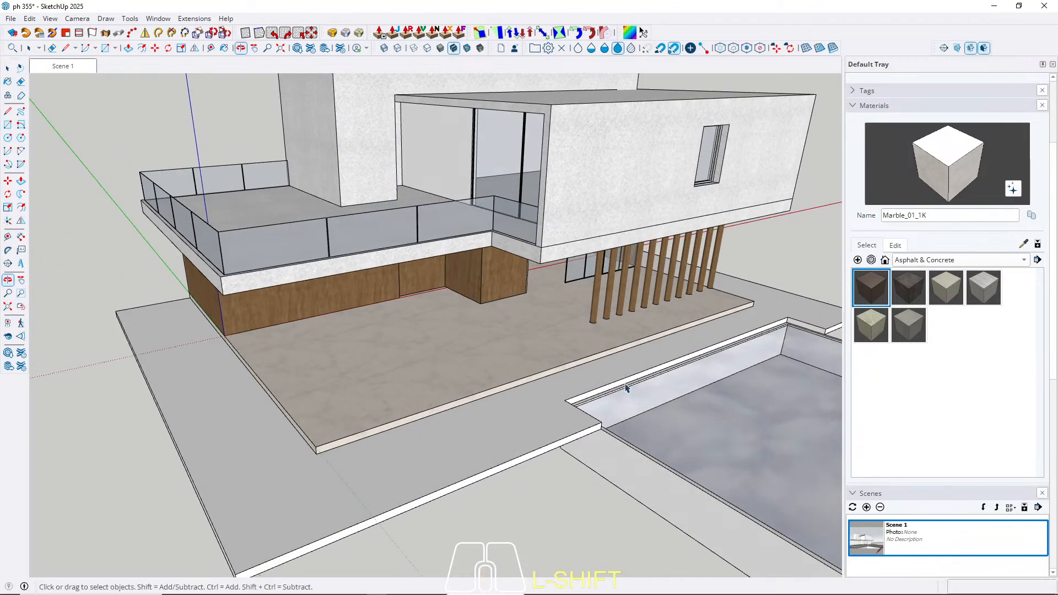
left_click(908, 325)
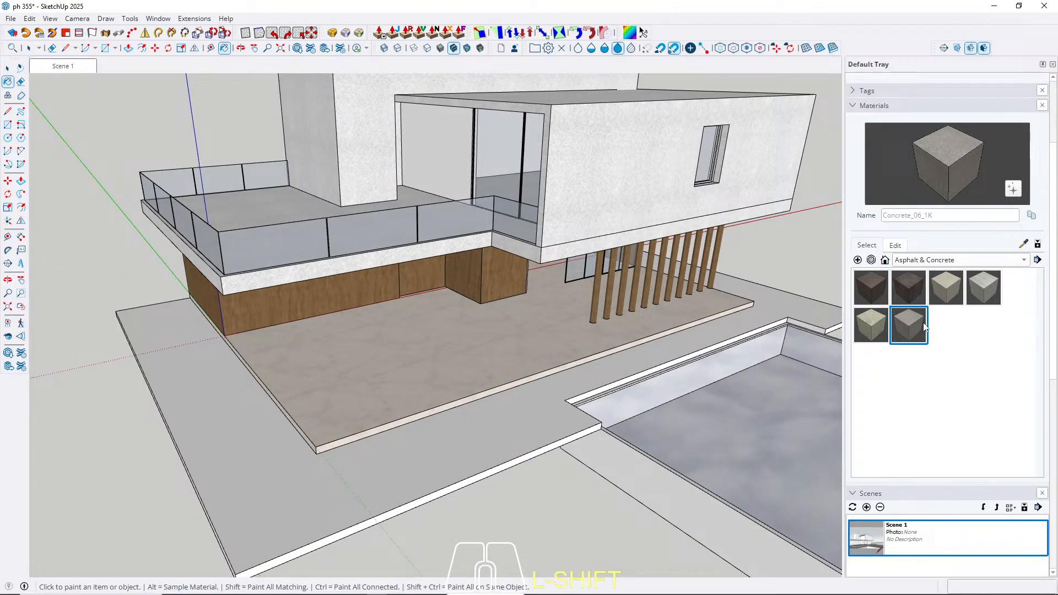
left_click(880, 281)
left_click(915, 289)
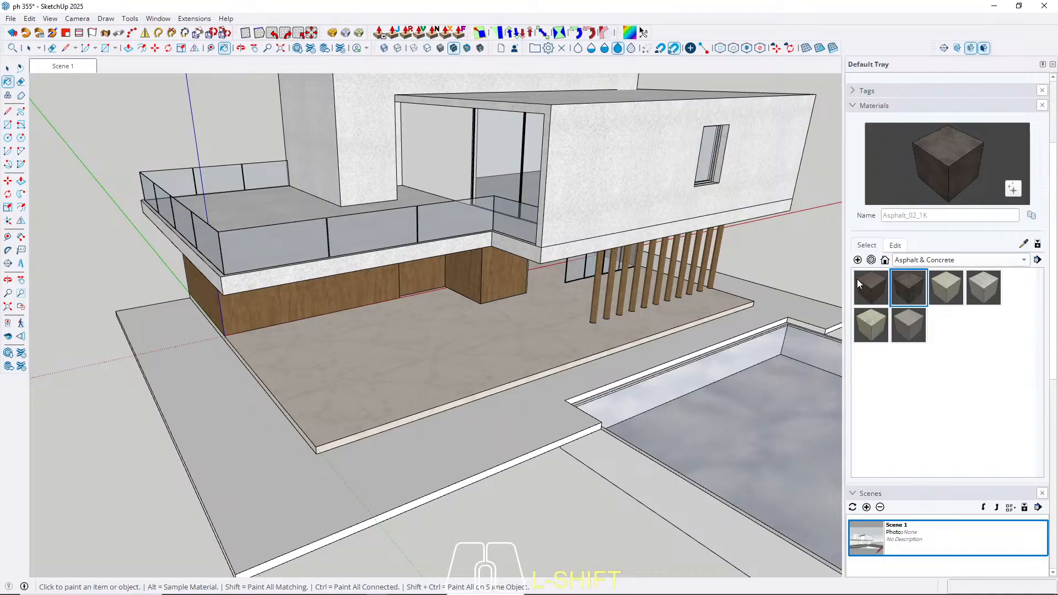
mouse_move(661, 366)
middle_mouse_down()
mouse_move(680, 360)
mouse_move(601, 418)
mouse_move(706, 362)
middle_mouse_up()
key("space")
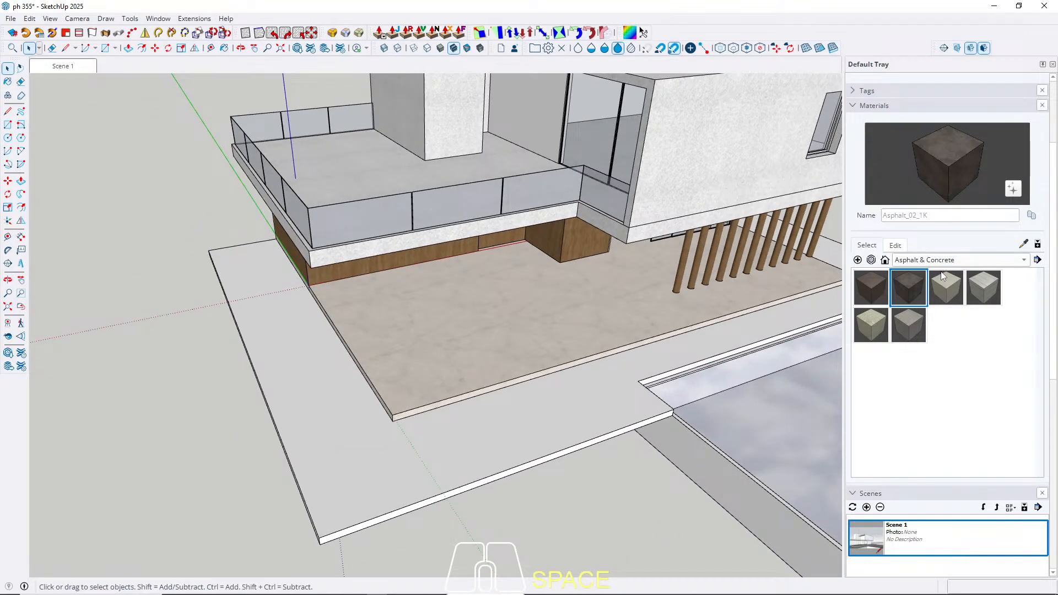
left_click(908, 324)
left_click(870, 325)
left_click(913, 294)
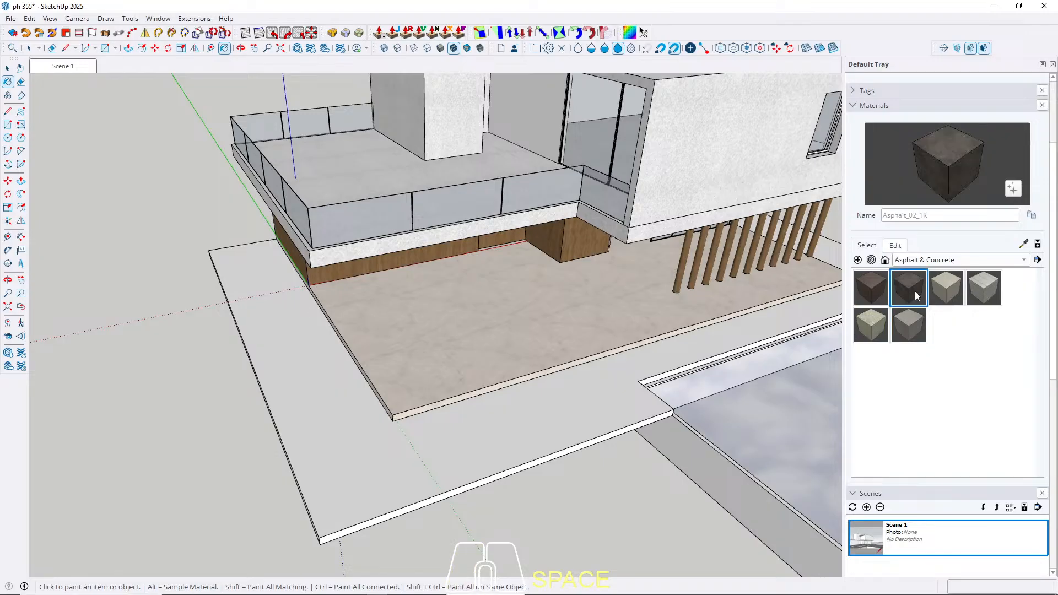
left_click(985, 287)
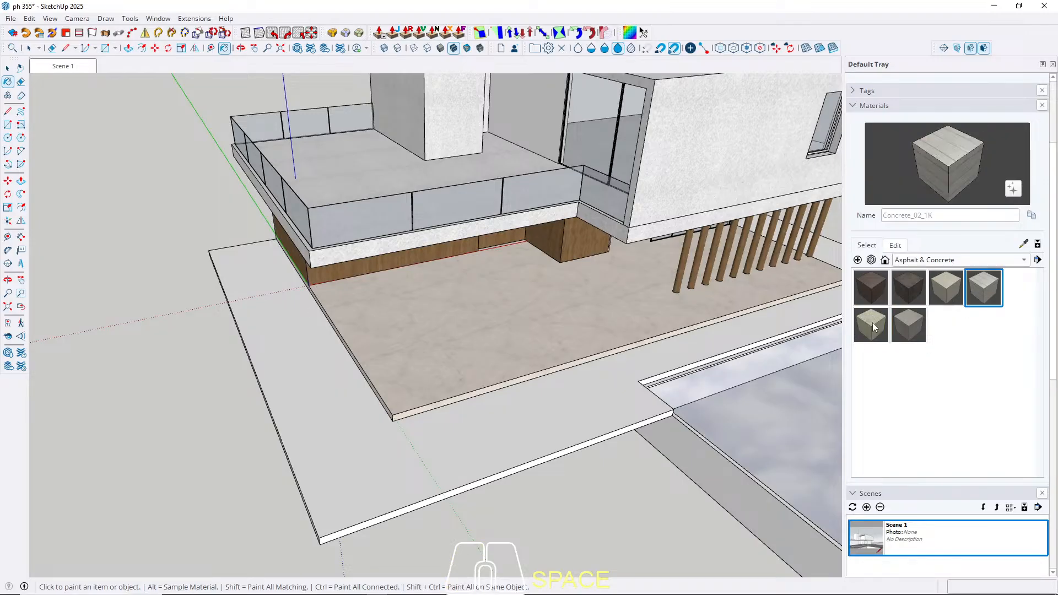
left_click(869, 329)
left_click(880, 297)
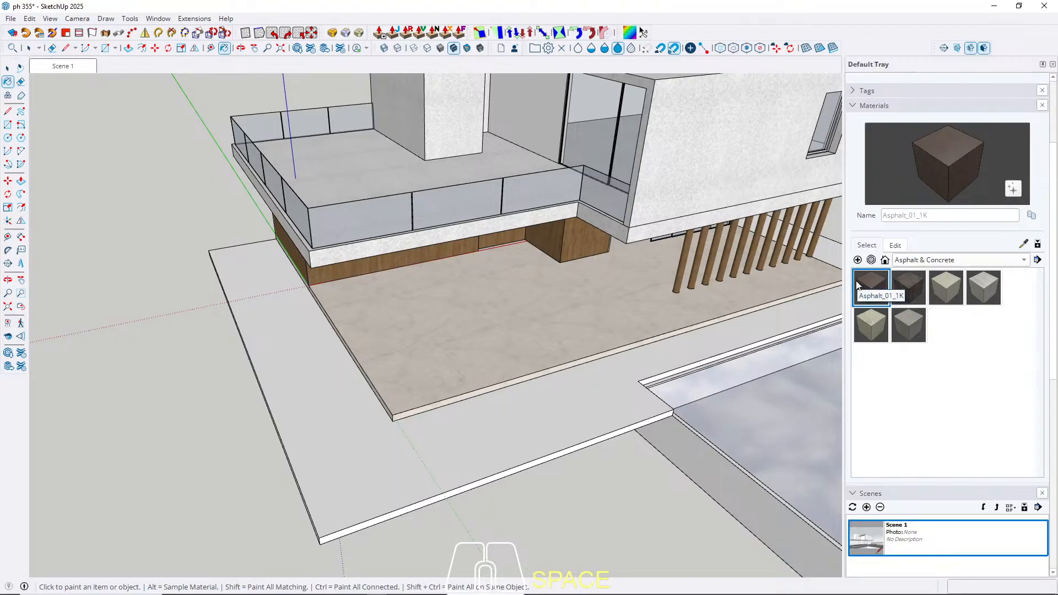
mouse_move(557, 331)
middle_mouse_down()
mouse_move(604, 300)
mouse_move(560, 363)
mouse_move(538, 300)
middle_mouse_up()
left_click(904, 289)
left_click(910, 326)
left_click(908, 286)
left_click(865, 290)
left_click(907, 289)
Step: Paint the lower paving slab around the terrace and pool edge with Asphalt_02_1K and close its group
key("space")
double_click(463, 395)
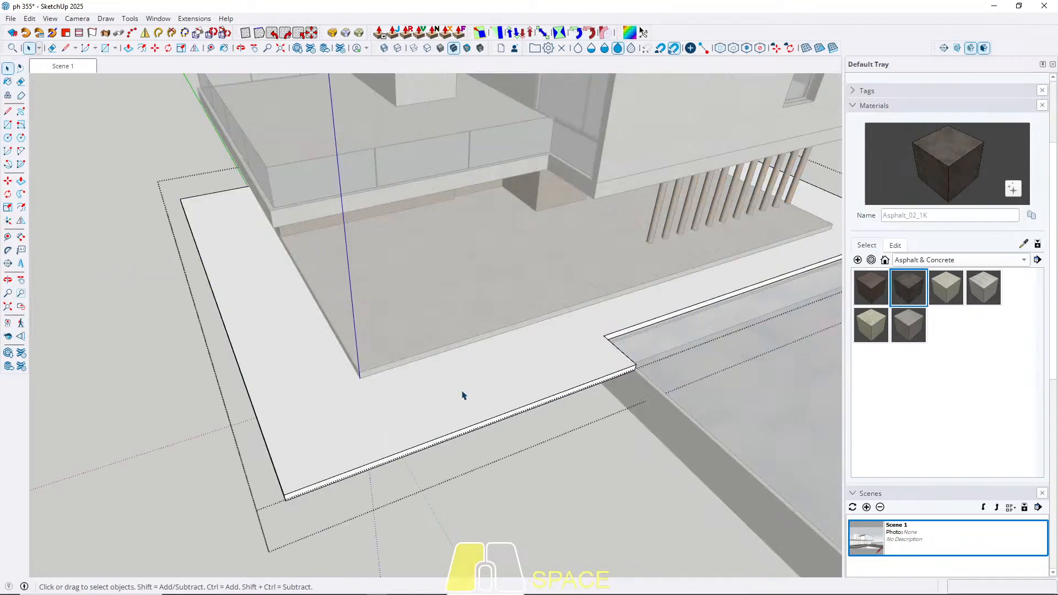
key("b")
left_click(466, 386)
key("space")
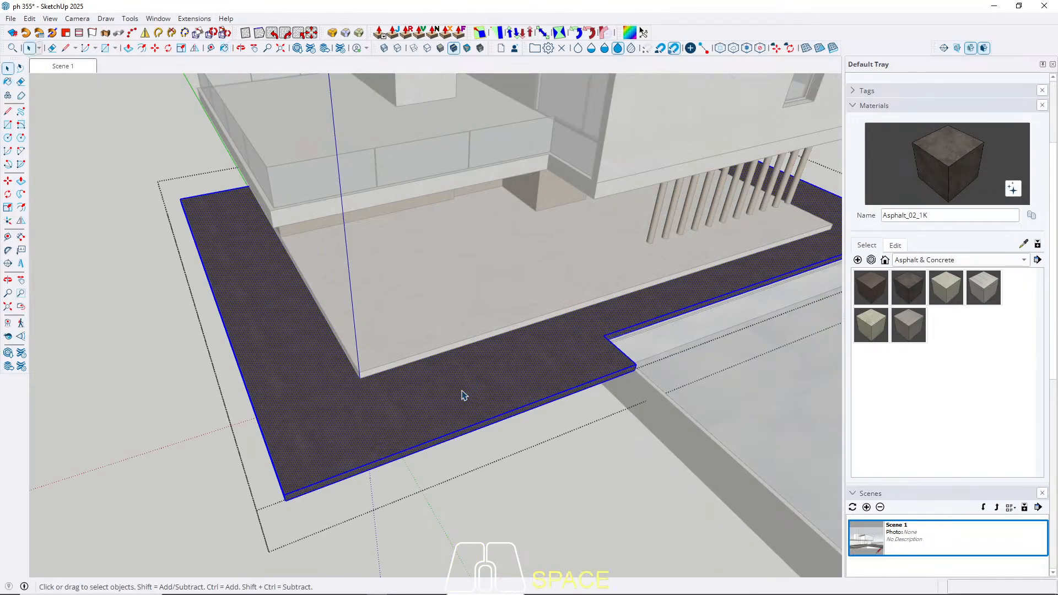
key("Escape")
key("Escape")
scroll(433, 424, "down", 3)
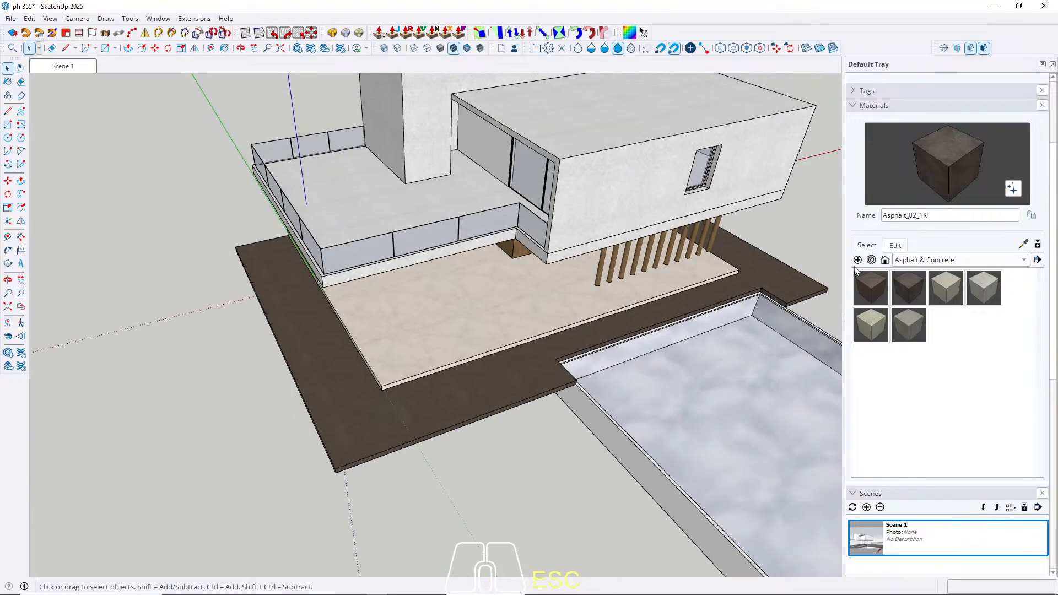
Step: Edit Asphalt_02_1K by raising its lightness to 88 and setting its texture width to 300 cm
left_click(894, 245)
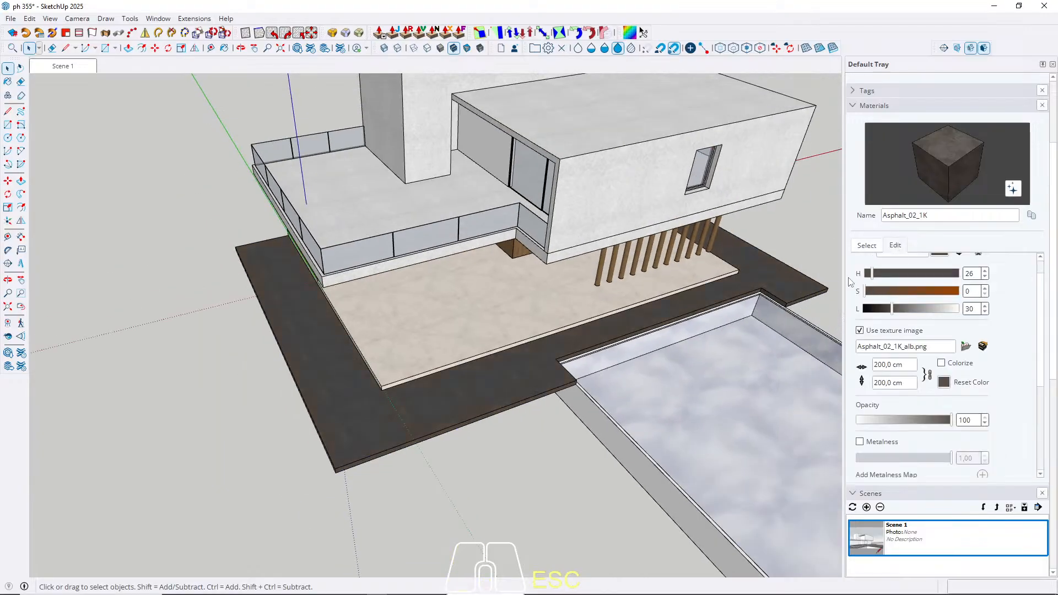
left_click_drag(892, 309, 949, 312)
middle_click_drag(524, 396, 501, 367)
scroll(502, 366, "up", 3)
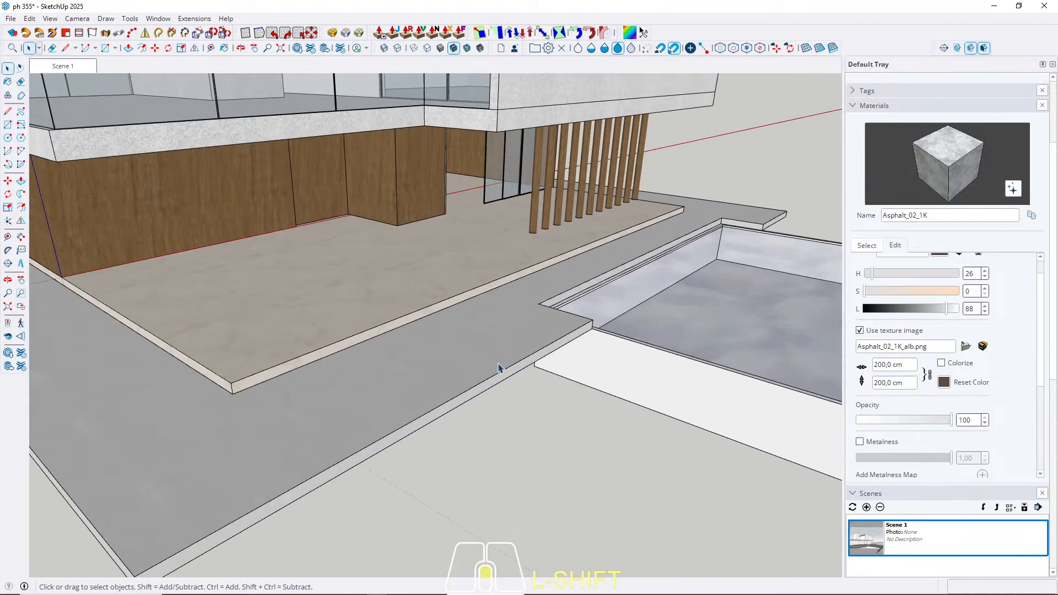
left_click_drag(912, 366, 798, 365)
type("30")
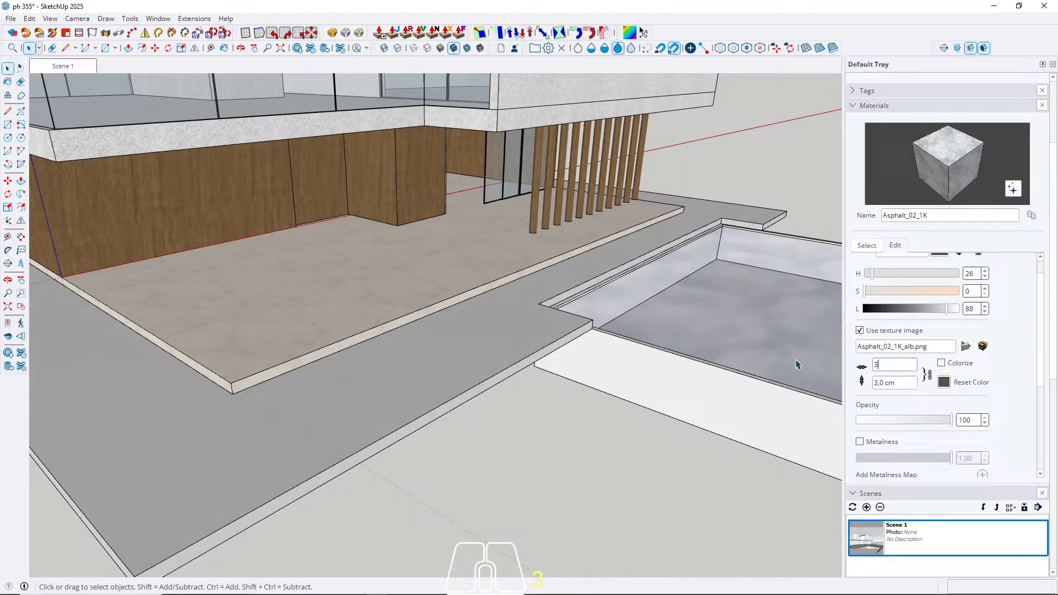
key("Return")
scroll(443, 381, "down", 4)
Step: Sample Asphalt_02_1K from the lower paving slab, paint all the pool's faces with it, and return to the Scene 1 view
key("b")
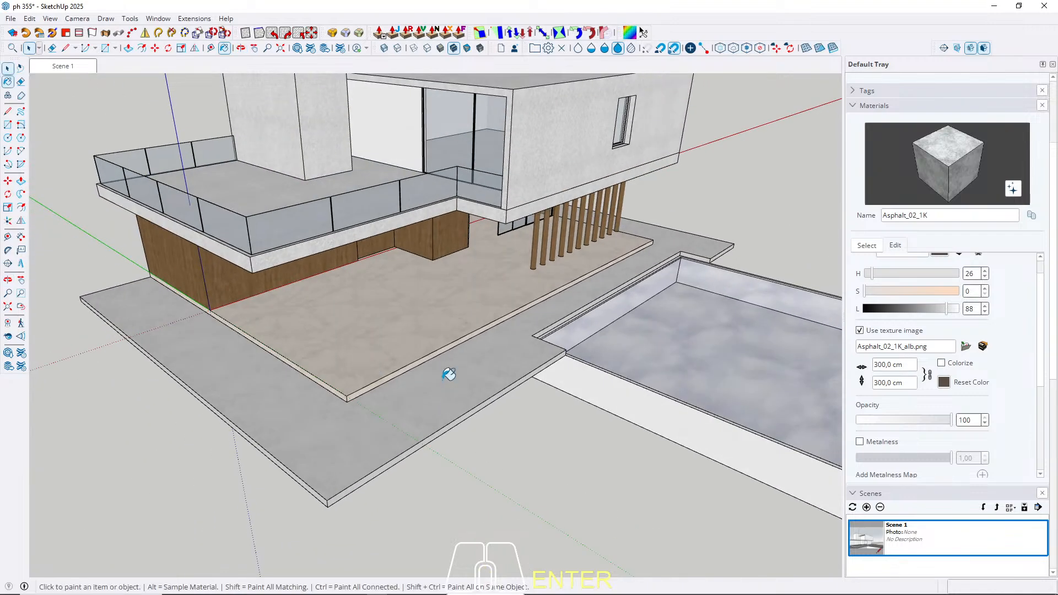
left_click(412, 407, "alt")
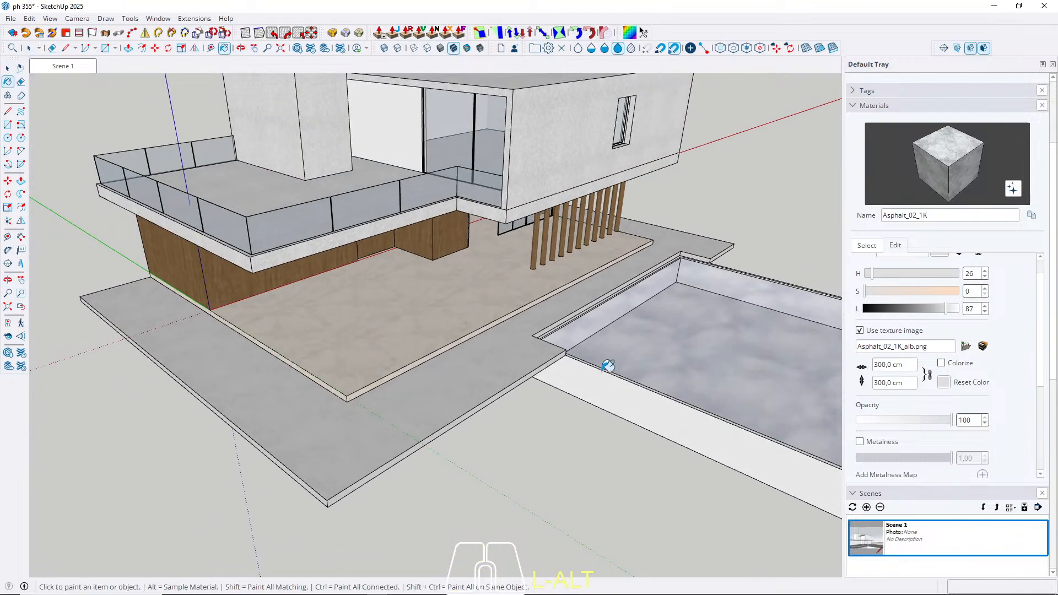
key("space")
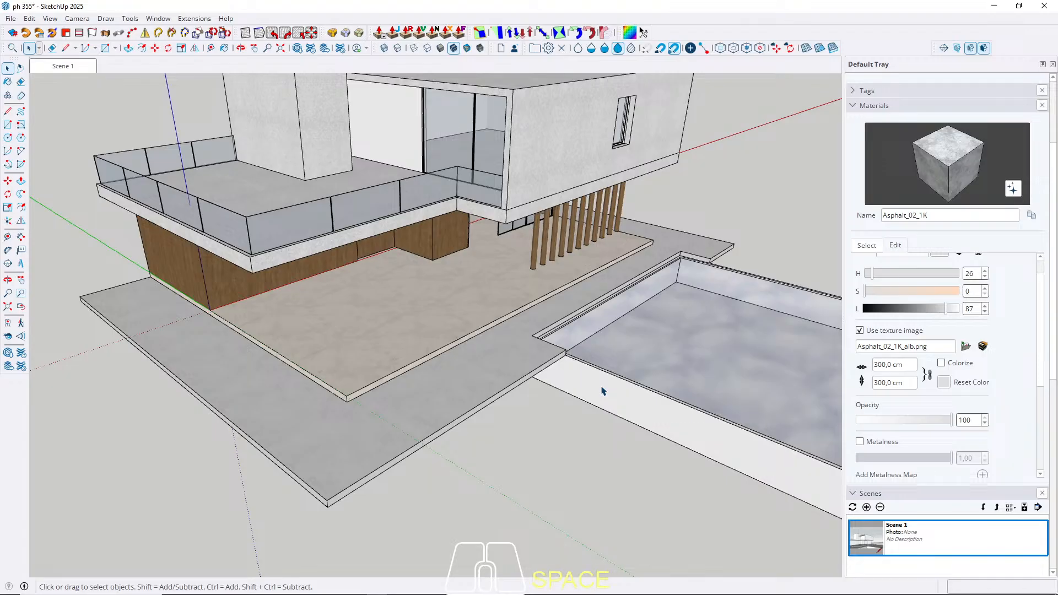
triple_click(601, 391)
key("b")
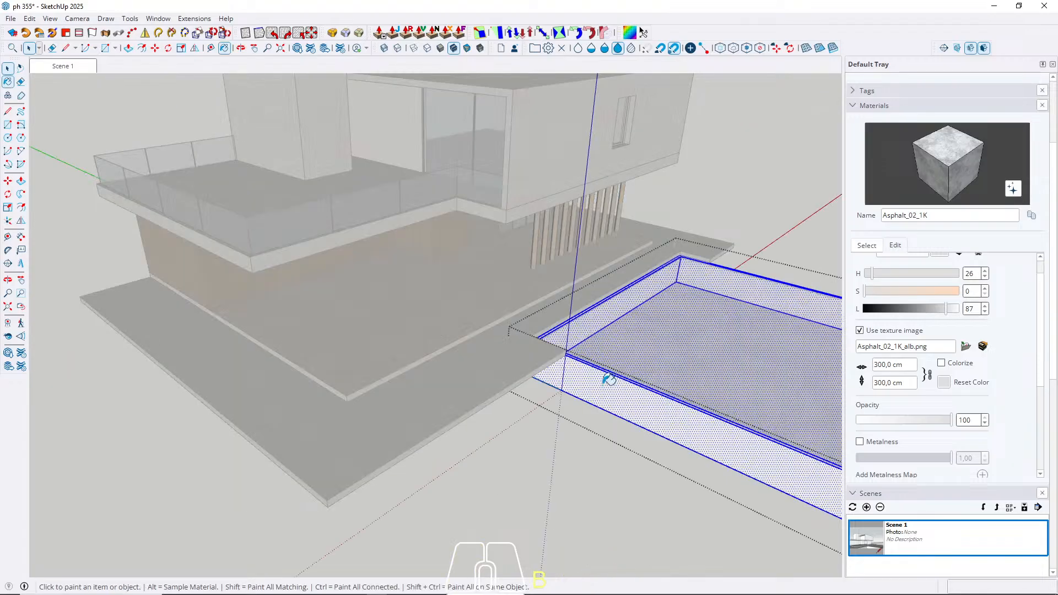
left_click(609, 380)
key("space")
left_click(75, 67)
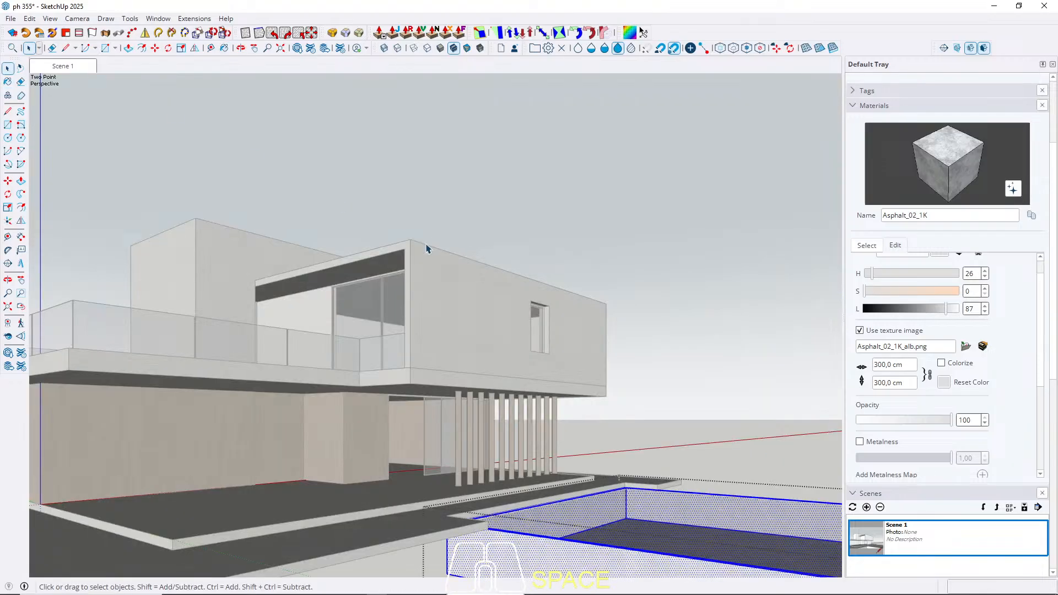
Step: Close the pool's group and sample Plywood_01_1K from the ground-floor wall beside the sliding doors
key("Escape")
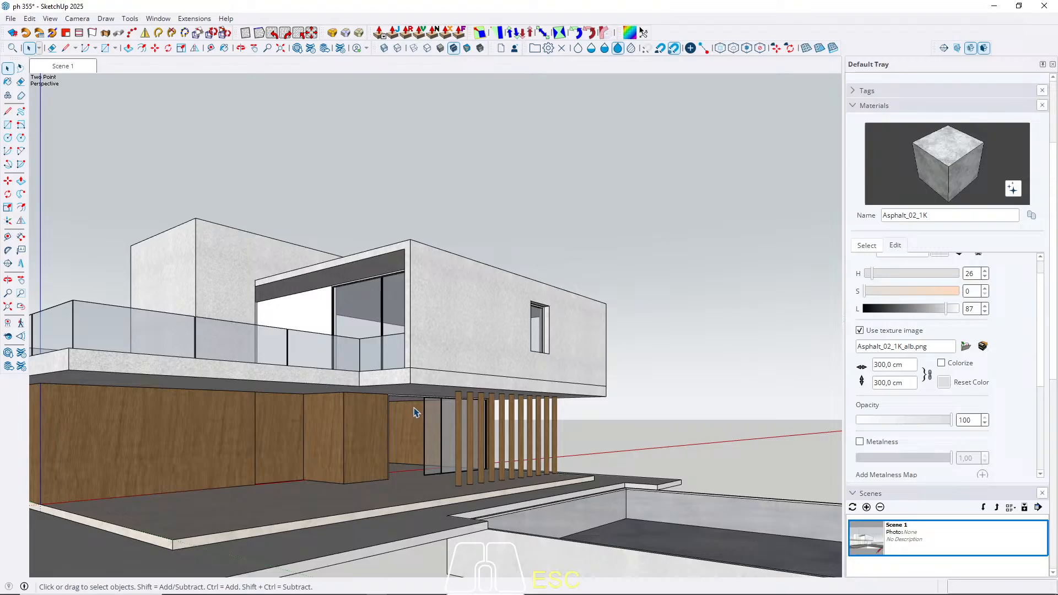
key("b")
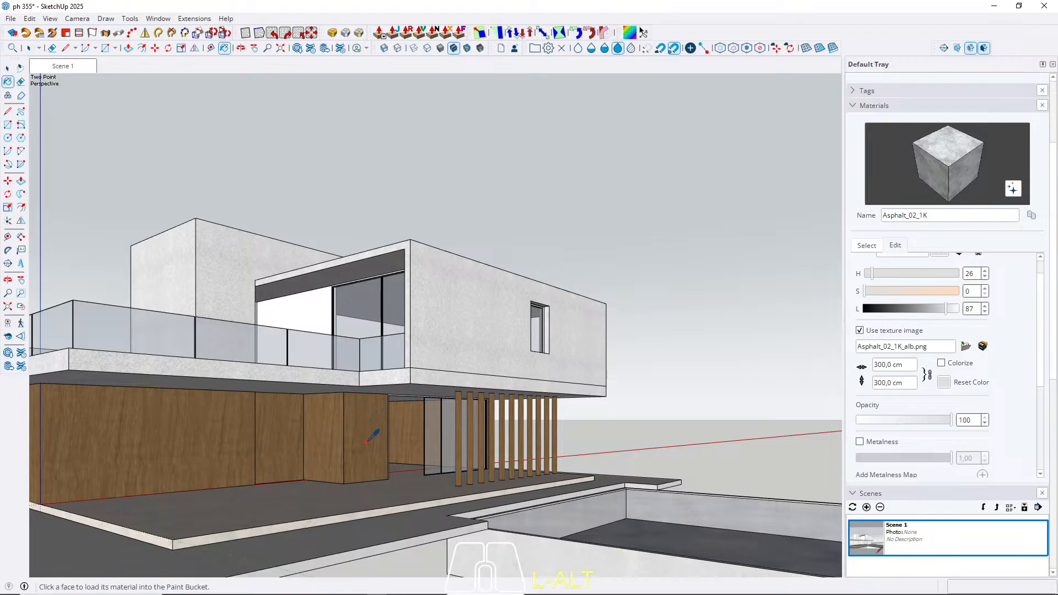
scroll(369, 429, "up", 5, "alt")
scroll(369, 430, "down", 8, "alt")
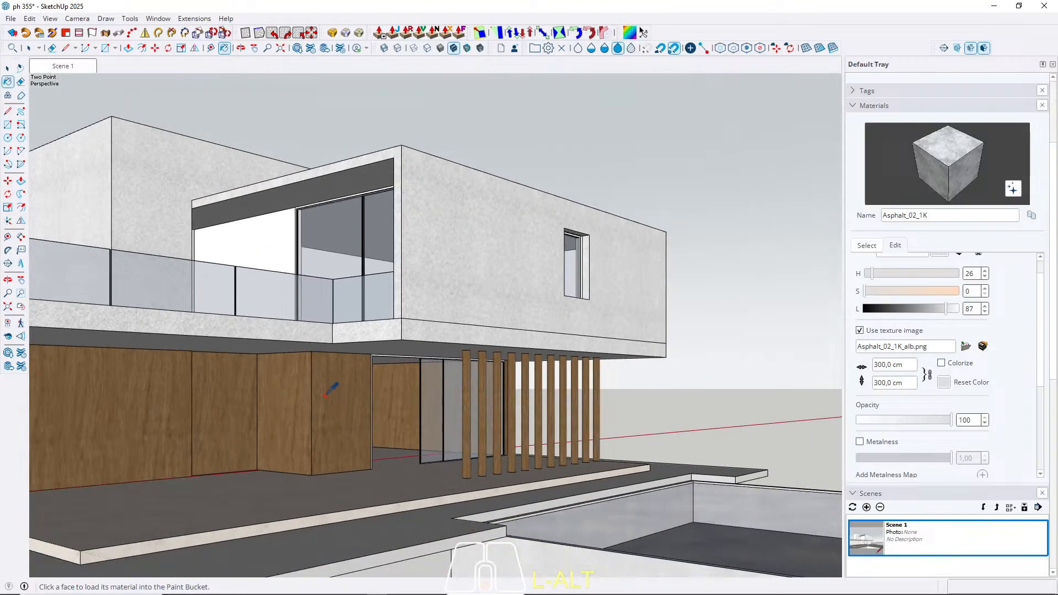
scroll(328, 390, "up", 2, "alt")
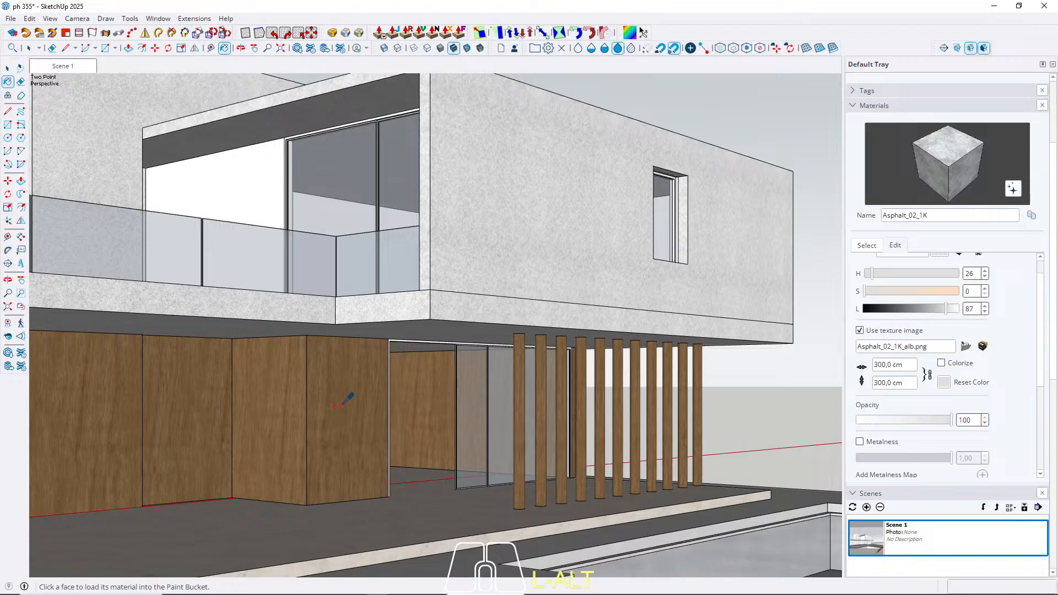
left_click(340, 406, "alt")
Step: Paint the outer frame of the ground-floor sliding-door opening with Plywood_01_1K, close its group, and return to the Scene 1 view
key("space")
scroll(415, 328, "up", 5)
scroll(414, 328, "up", 3)
left_click(381, 355)
triple_click(382, 354)
key("b")
left_click(381, 350)
key("space")
scroll(436, 332, "down", 3)
key("Escape")
key("Escape")
scroll(511, 274, "down", 3)
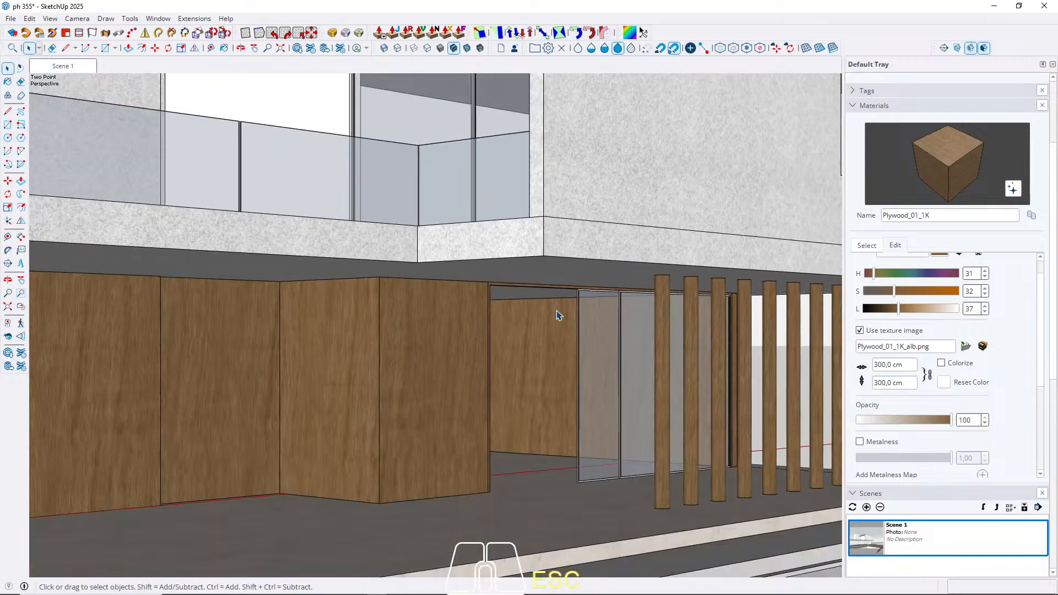
middle_click_drag(555, 301, 580, 310)
scroll(545, 238, "down", 2)
scroll(564, 285, "down", 3)
middle_click_drag(547, 255, 533, 239)
left_click(62, 66)
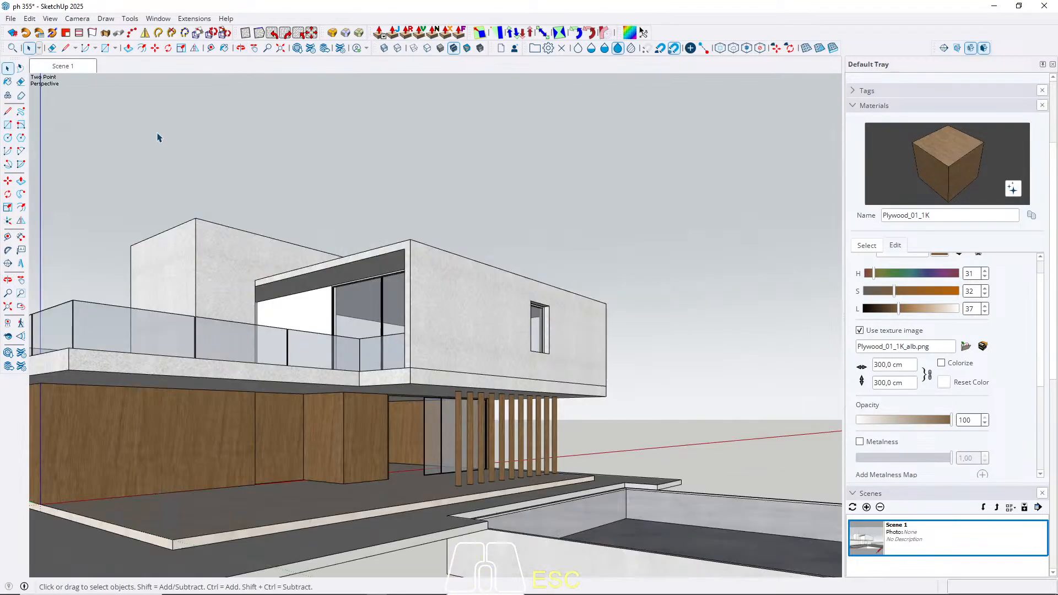
Step: Choose M08_Obsidian_Black from the Solid Colors material collection
scroll(403, 423, "up", 3)
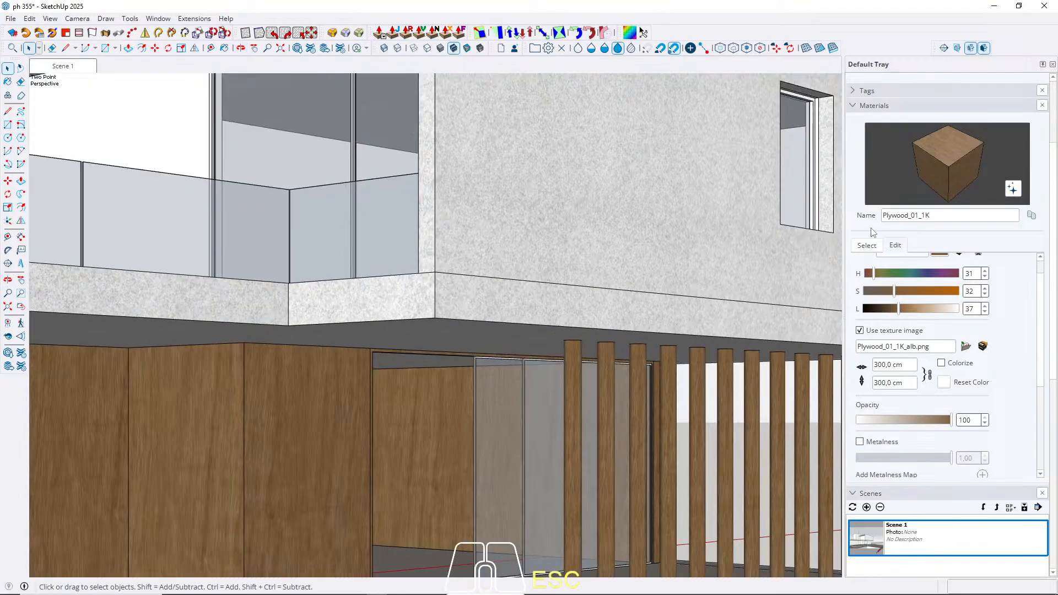
left_click(865, 246)
left_click(941, 261)
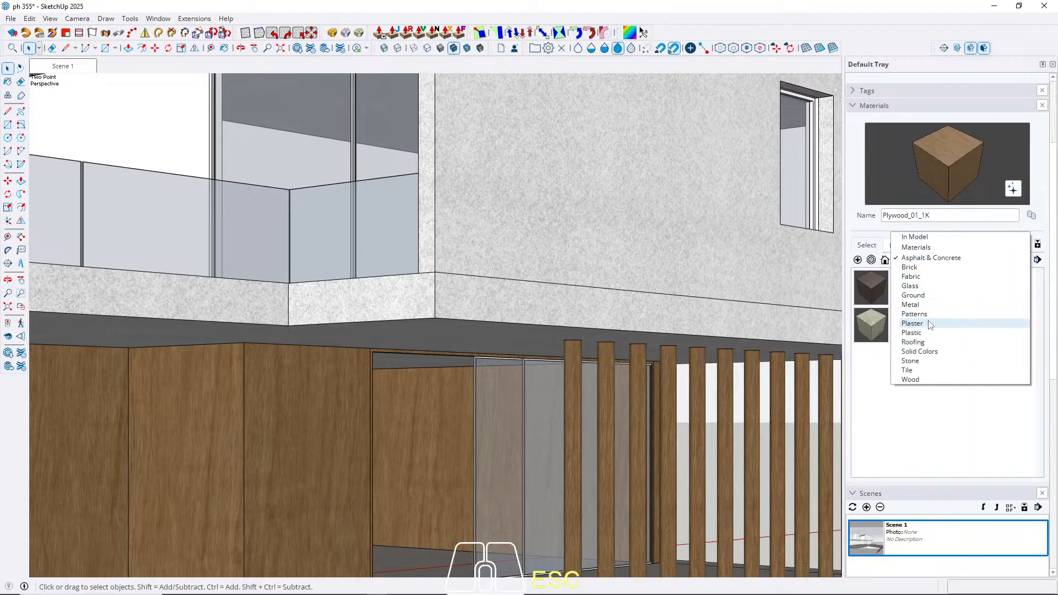
left_click(925, 351)
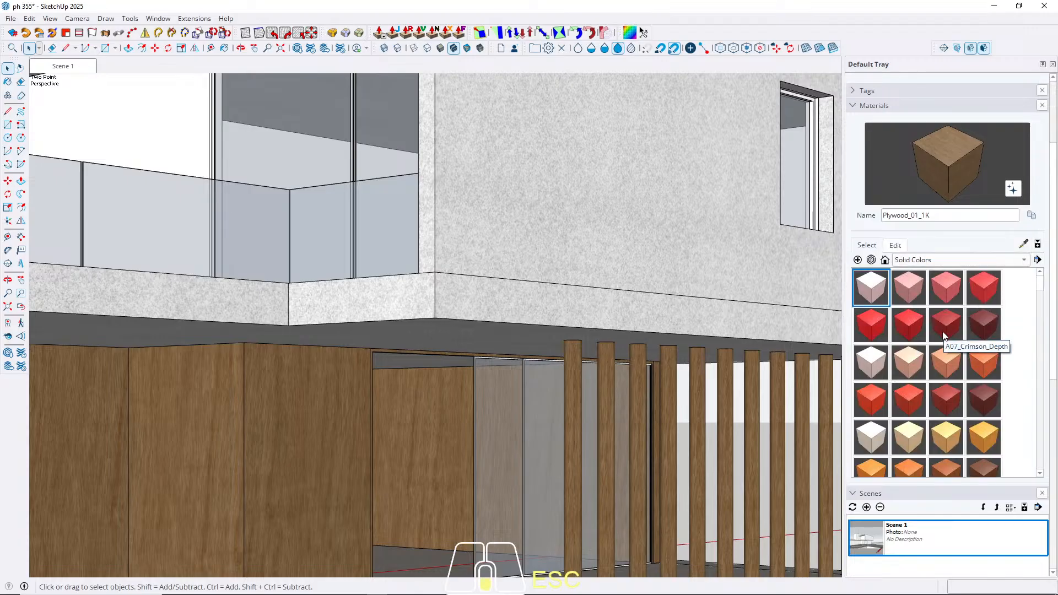
scroll(942, 333, "down", 10)
scroll(942, 333, "up", 3)
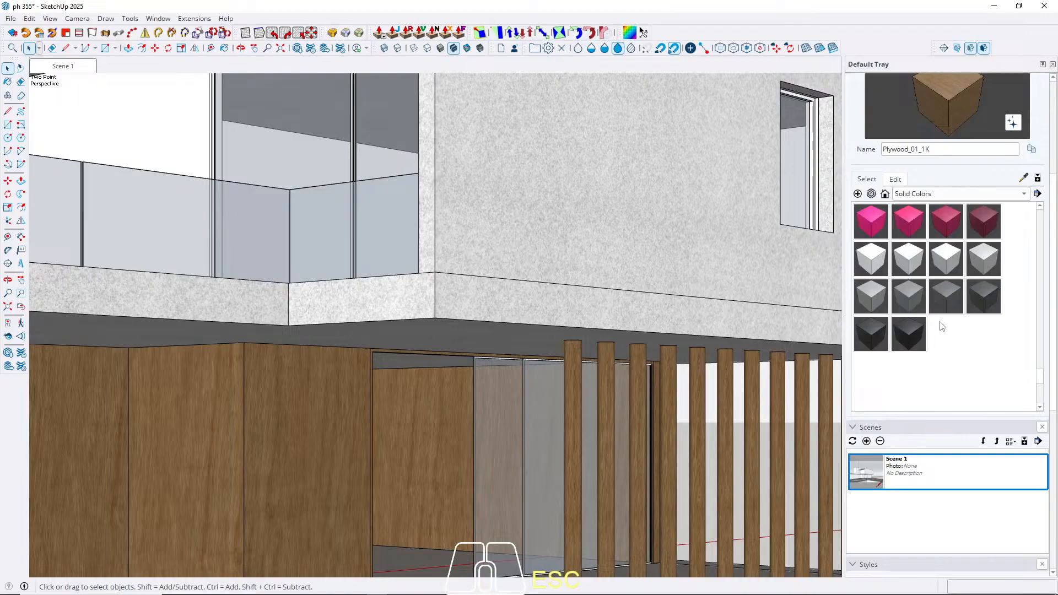
left_click(871, 333)
key("space")
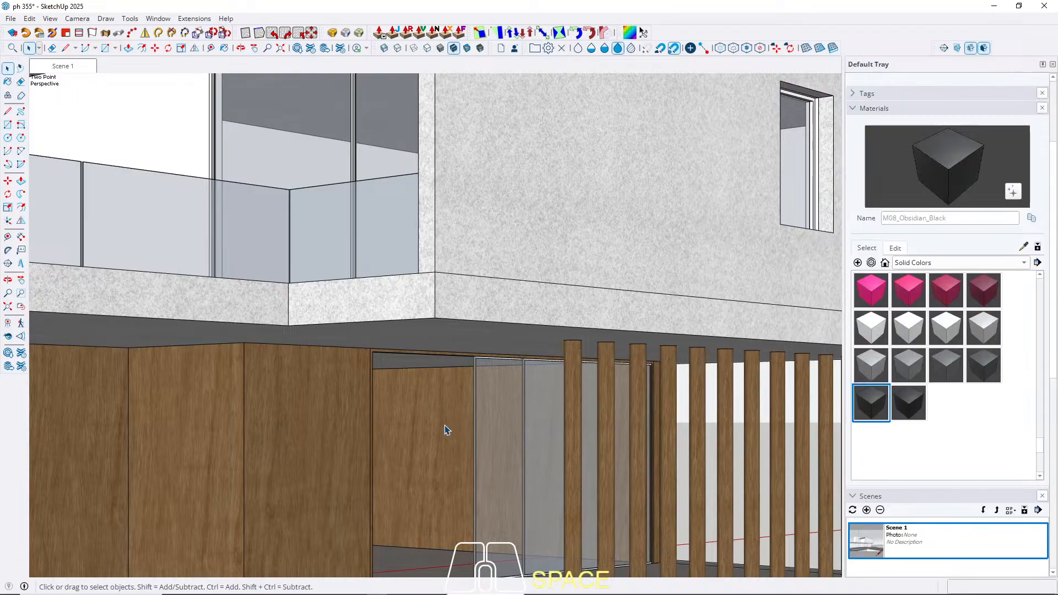
Step: Paint the outer frame of the ground-floor sliding-door opening with M08_Obsidian_Black and close its group
scroll(435, 413, "up", 5)
scroll(325, 309, "up", 3)
left_click(325, 310)
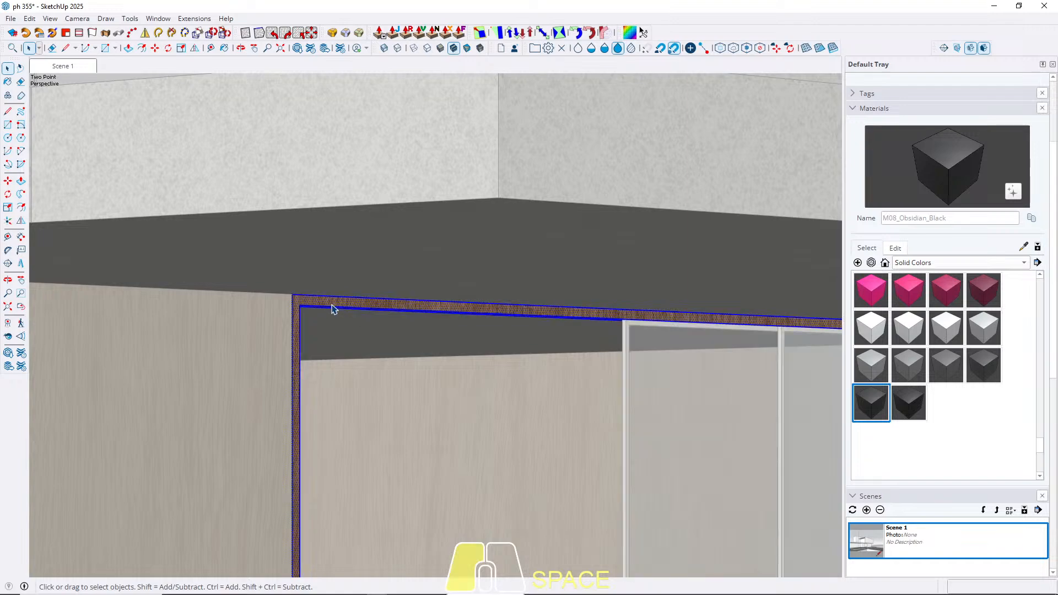
key("b")
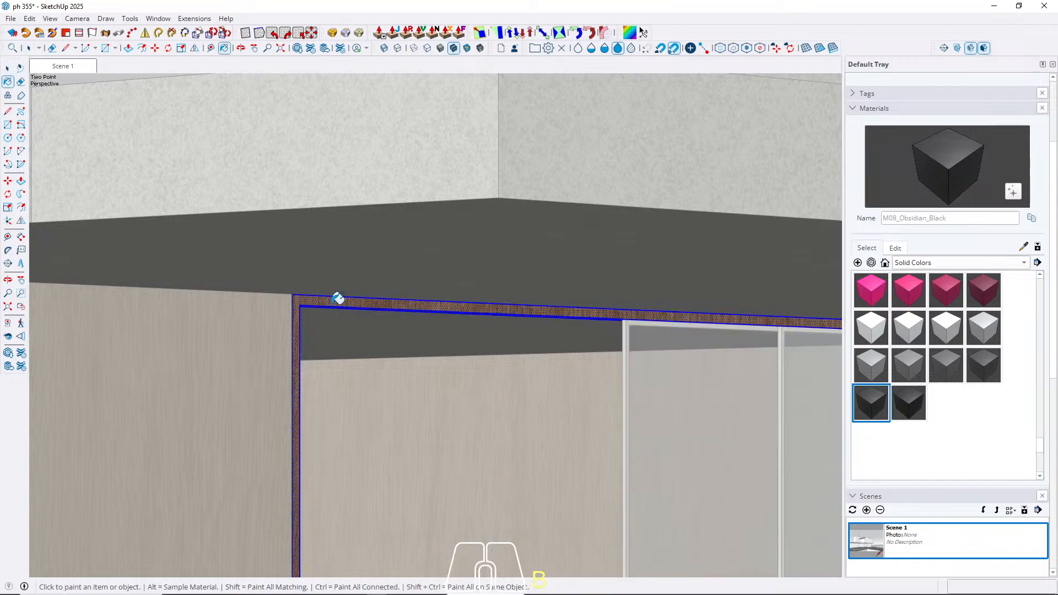
left_click(338, 298)
key("space")
scroll(342, 295, "down", 5)
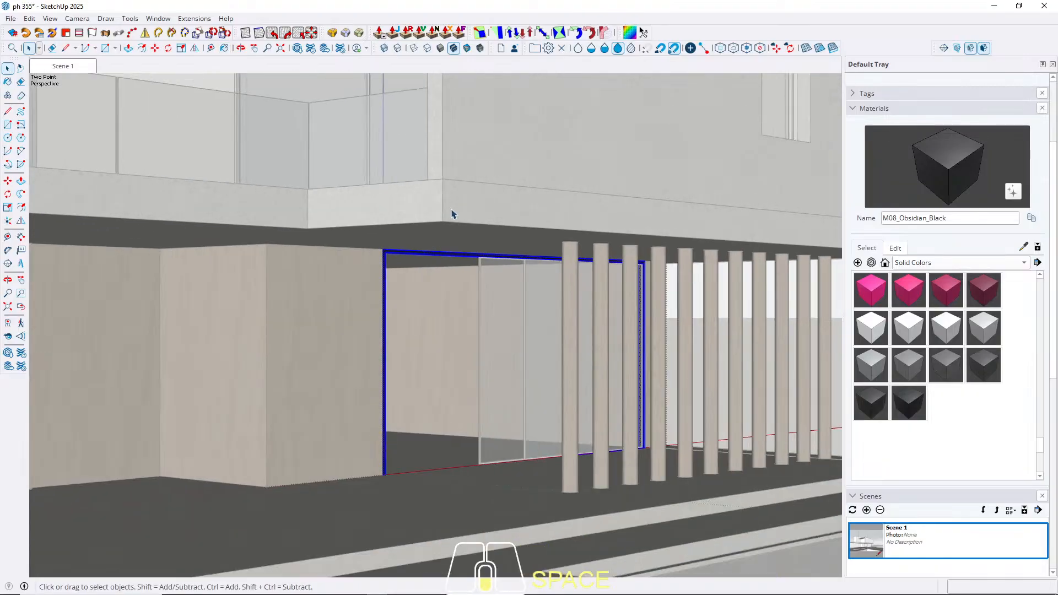
key("Escape")
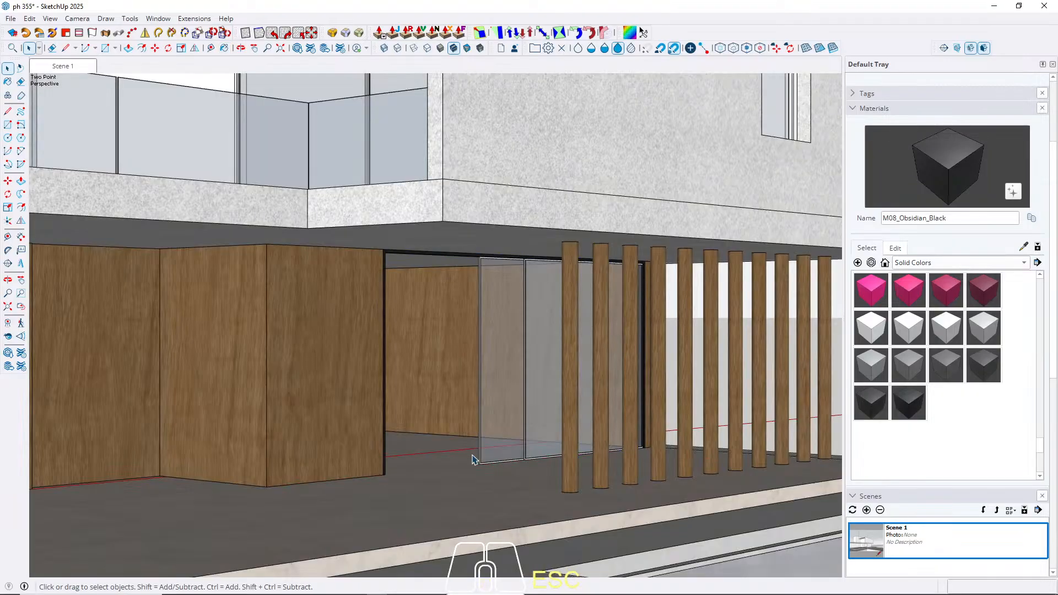
Step: Open the ground-floor sliding-door panel's group, paint its frame with M08_Obsidian_Black, and close the group
scroll(472, 456, "up", 8)
left_click(497, 477)
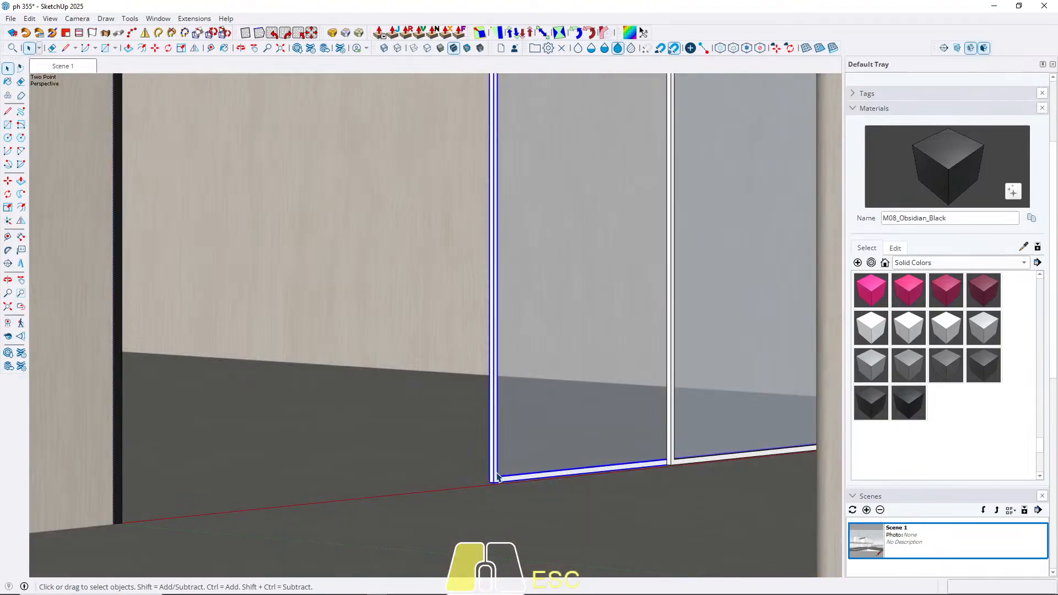
double_click(494, 464)
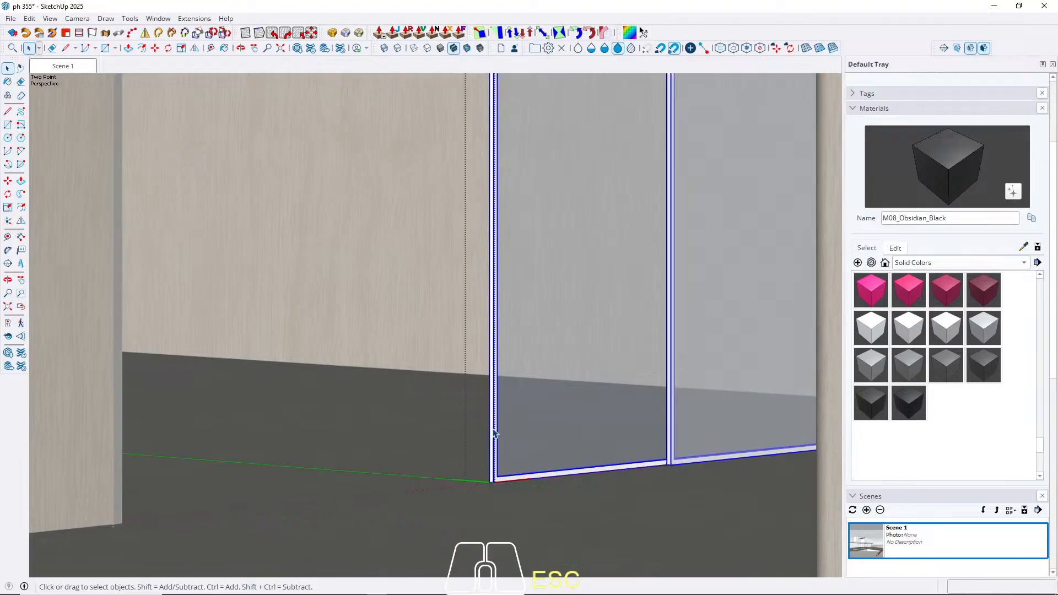
left_click(495, 434)
key("Escape")
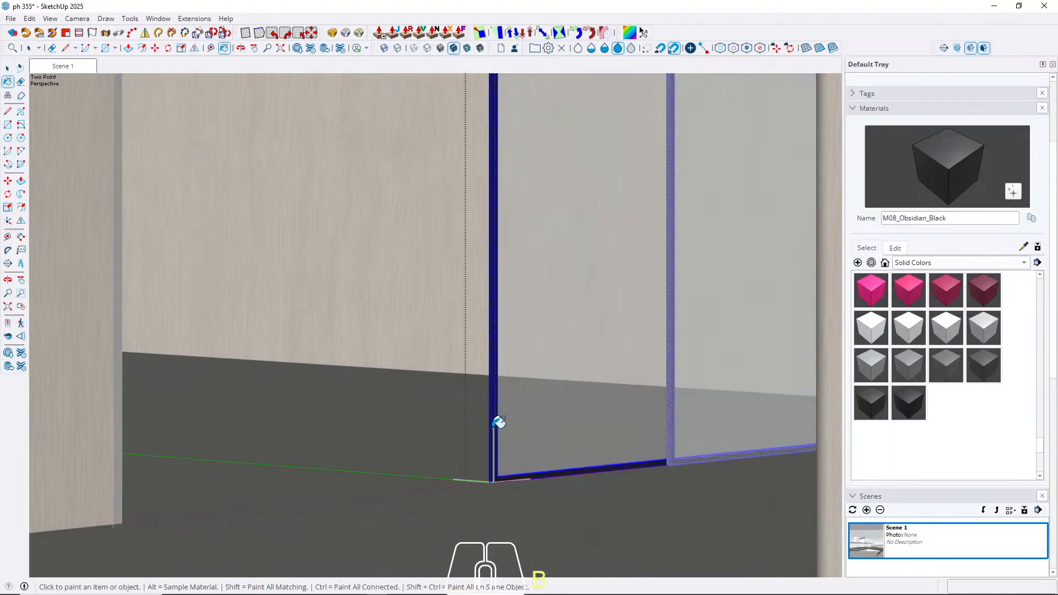
scroll(496, 423, "down", 10)
key("space")
key("Escape")
Step: Paint the frame of the small upper-floor side window with M08_Obsidian_Black and close its group
scroll(623, 341, "up", 15)
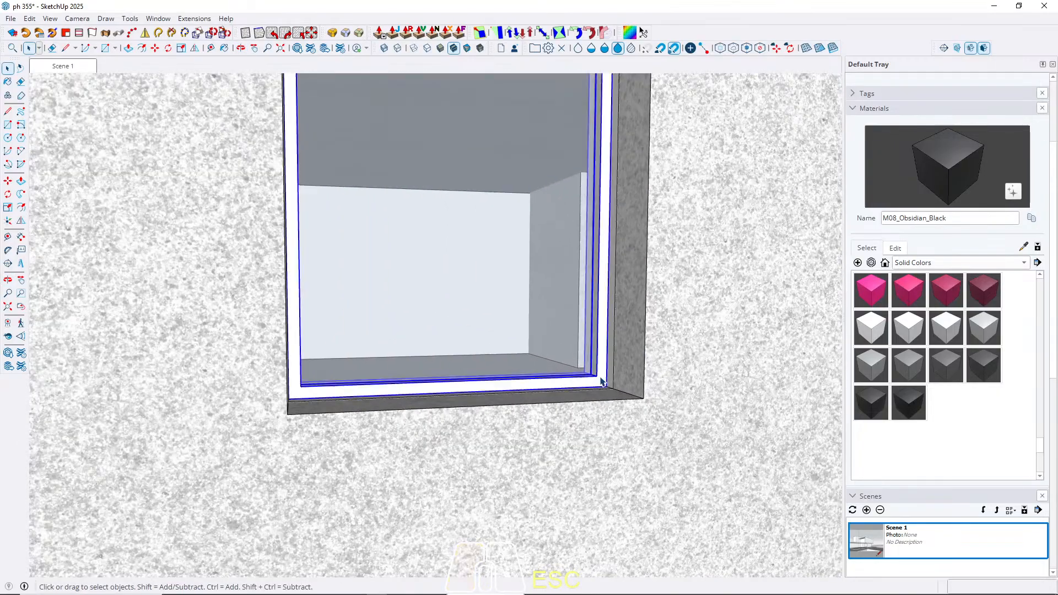
left_click(601, 380)
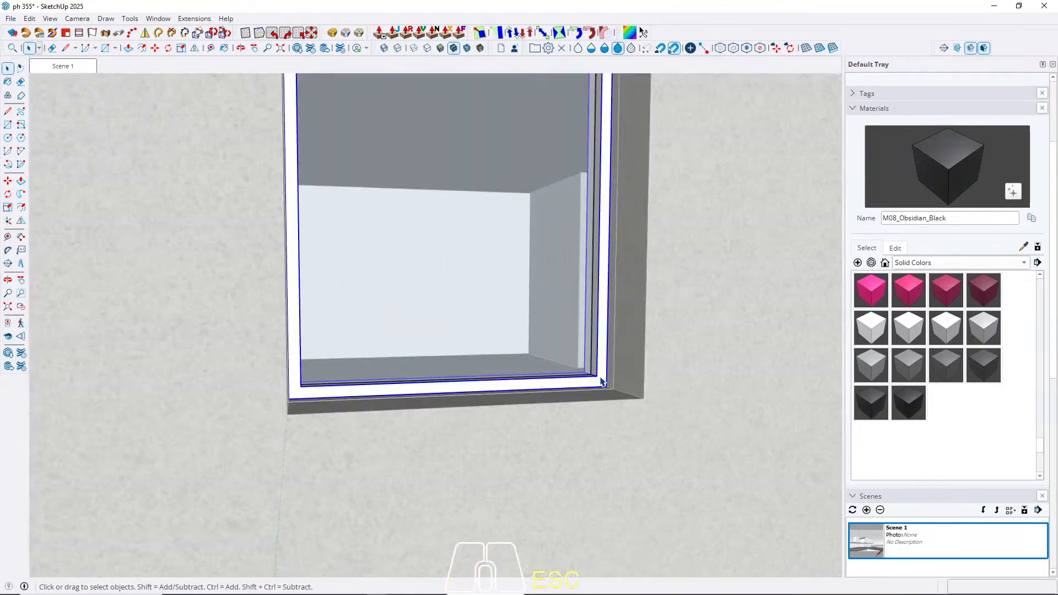
key("b")
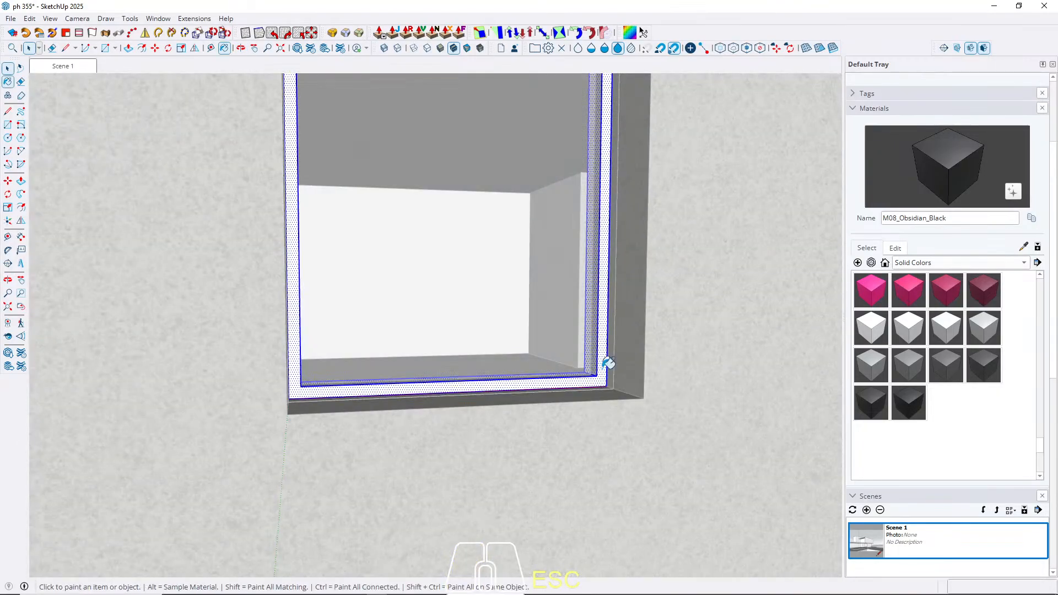
left_click(602, 373)
scroll(603, 374, "down", 12)
key("Escape")
Step: Paint the outer frame of the upper-floor balcony doors with M08_Obsidian_Black and close its group
middle_click_drag(620, 378, 383, 457)
scroll(475, 461, "up", 10)
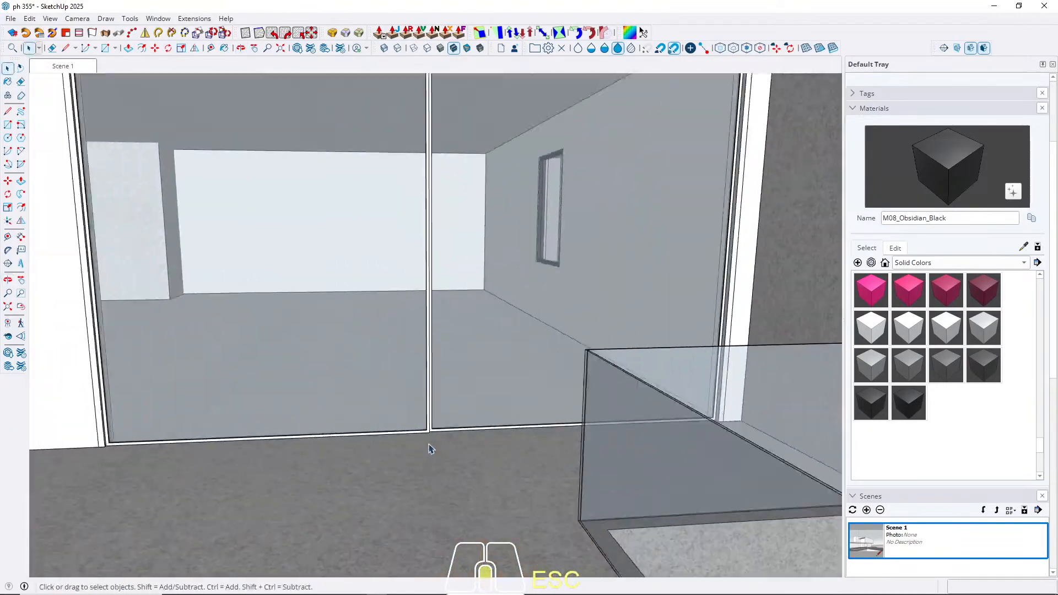
scroll(431, 428, "down", 5)
scroll(141, 445, "up", 6)
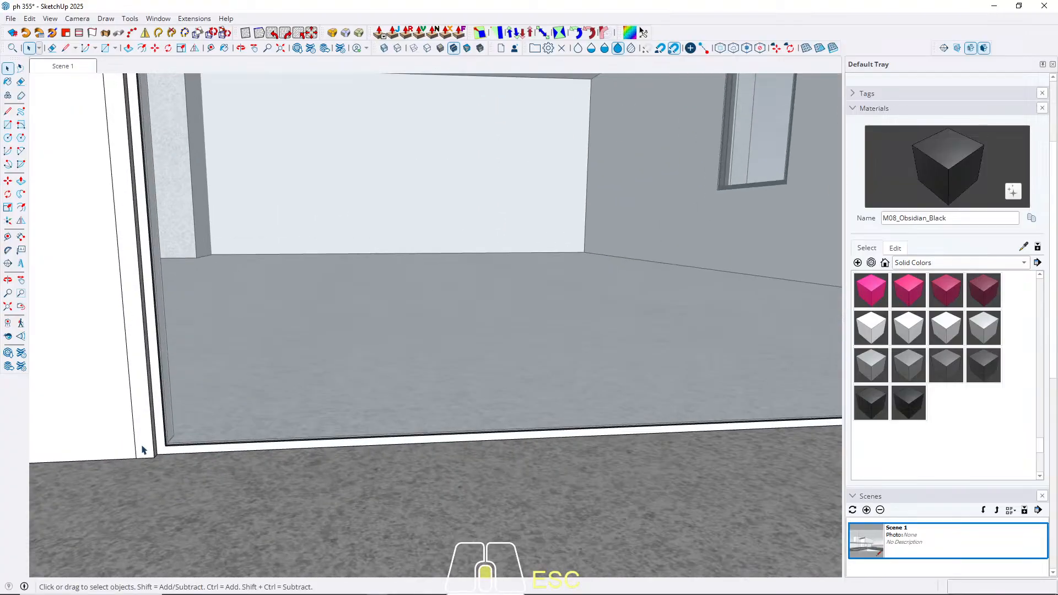
double_click(142, 446)
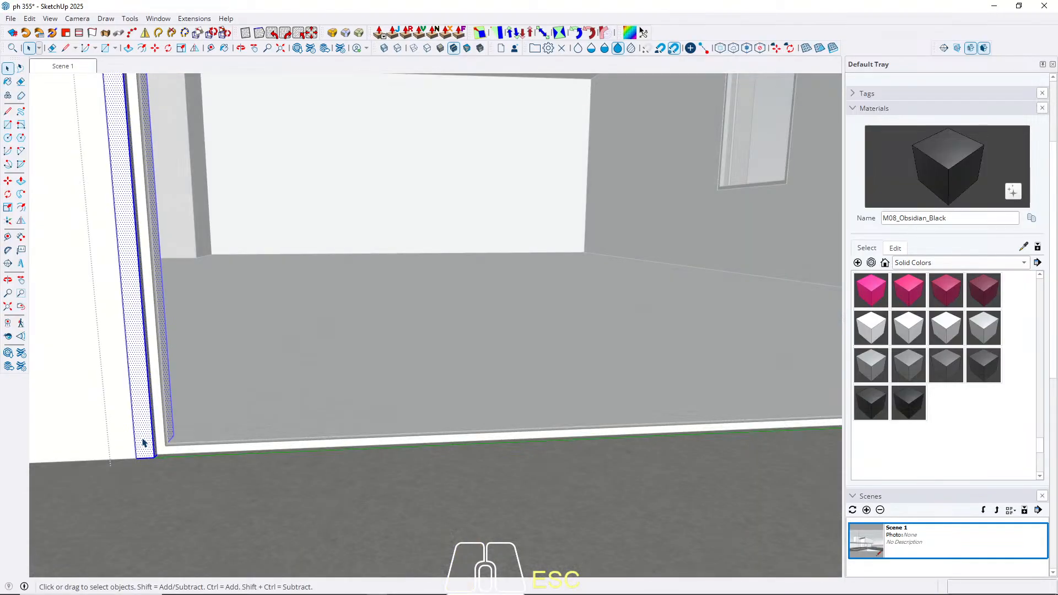
left_click(142, 441)
key("b")
left_click(142, 437)
key("space")
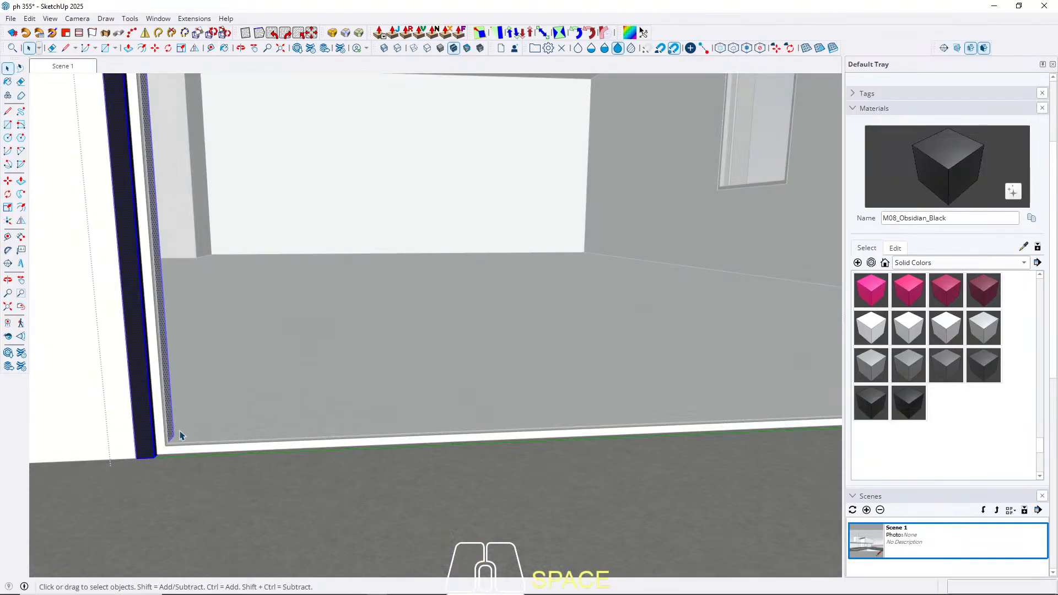
key("Escape")
Step: Paint the upper-floor balcony door panels' frame with M08_Obsidian_Black, close the group, and return to the Scene 1 view
double_click(163, 447)
left_click(164, 447)
scroll(164, 450, "up", 2)
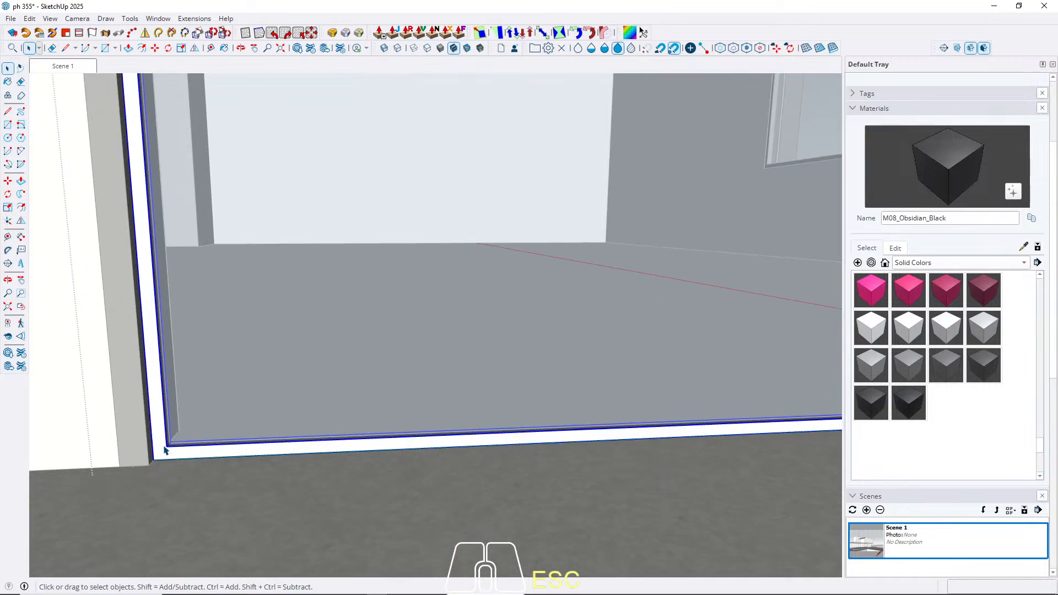
triple_click(165, 451)
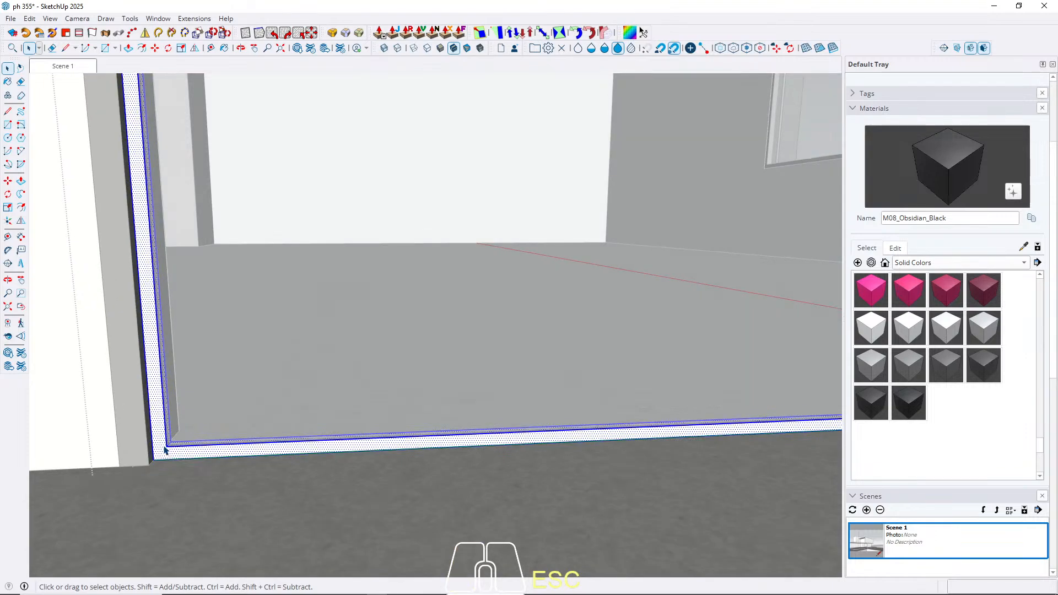
key("b")
left_click(165, 449)
key("space")
key("Escape")
key("Escape")
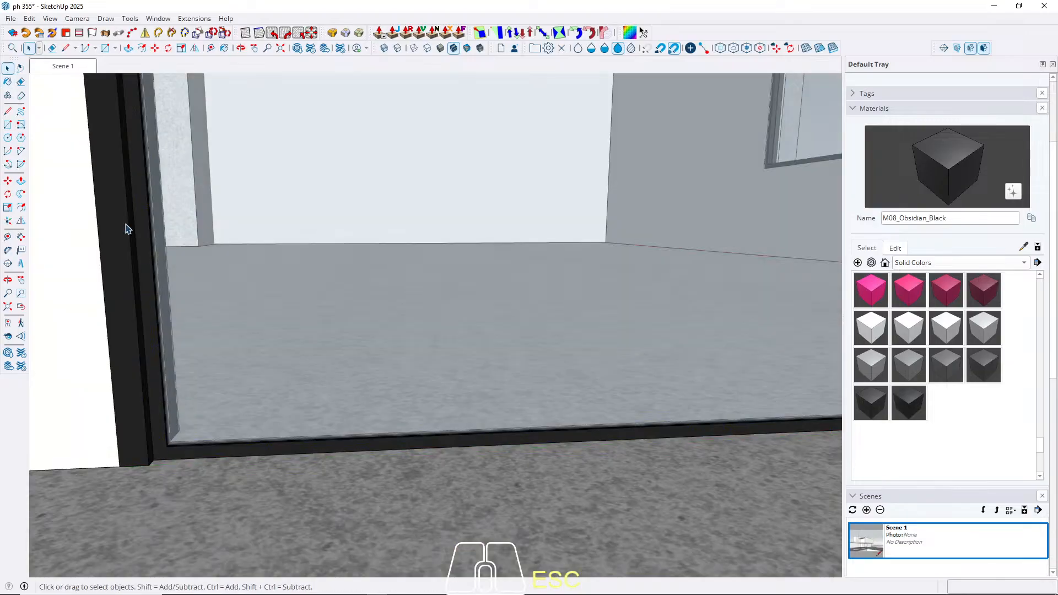
left_click(75, 67)
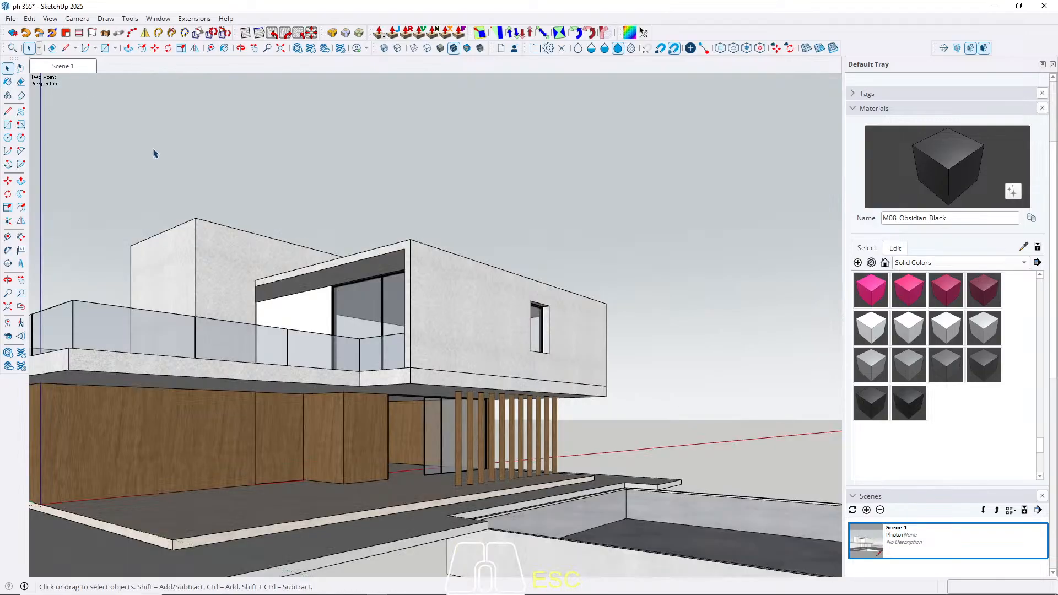
Step: Sample Plywood_01_1K from the ground-floor wall, paint the white upper-floor walls beside and behind the balcony doors with it, and close the group
scroll(288, 307, "up", 6)
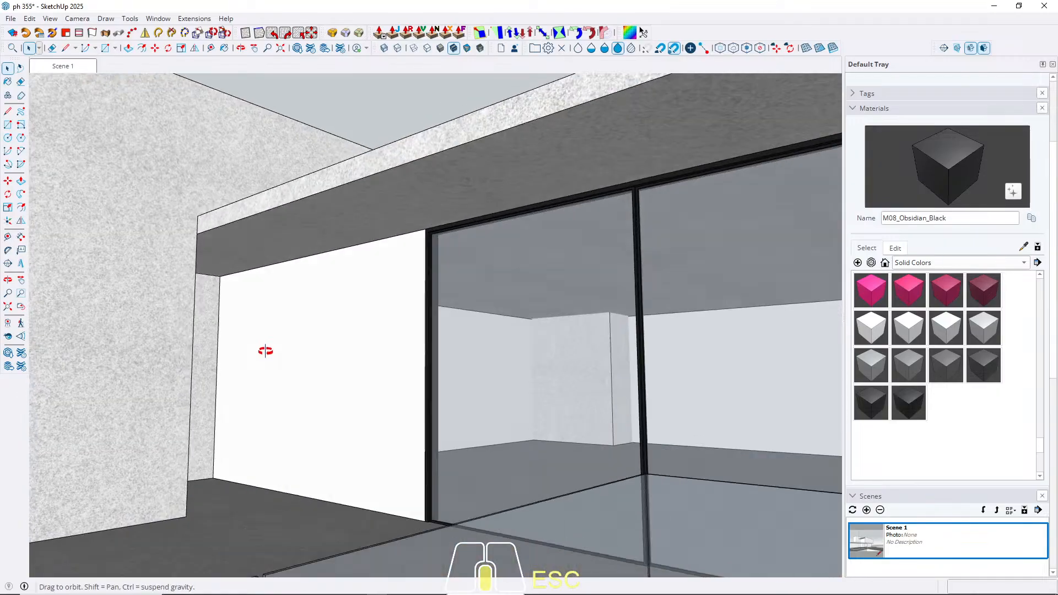
scroll(296, 298, "down", 3)
scroll(296, 298, "down", 5)
scroll(307, 365, "up", 3)
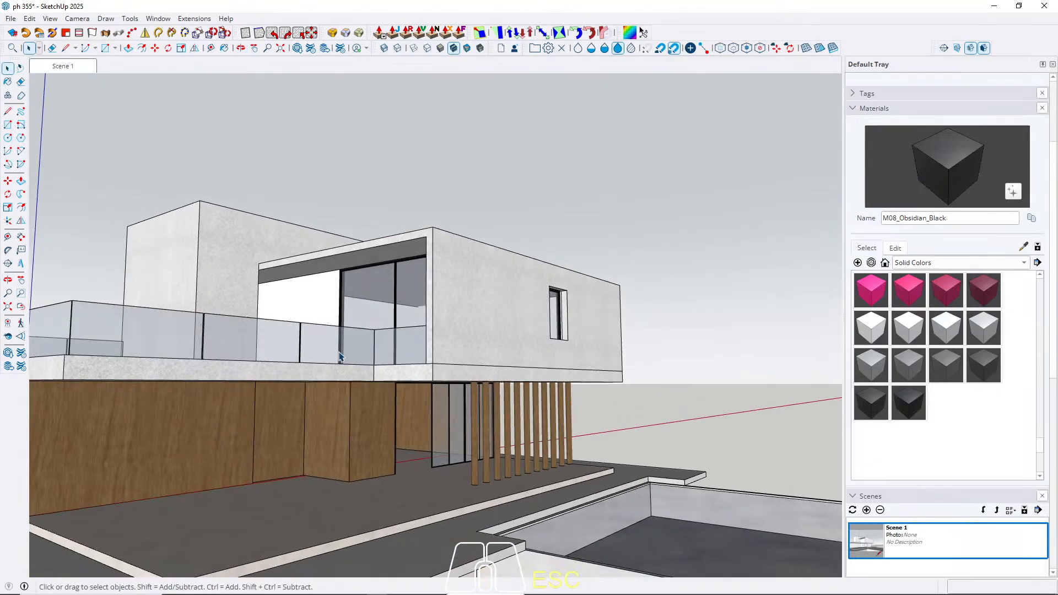
key("b")
left_click(366, 433, "alt")
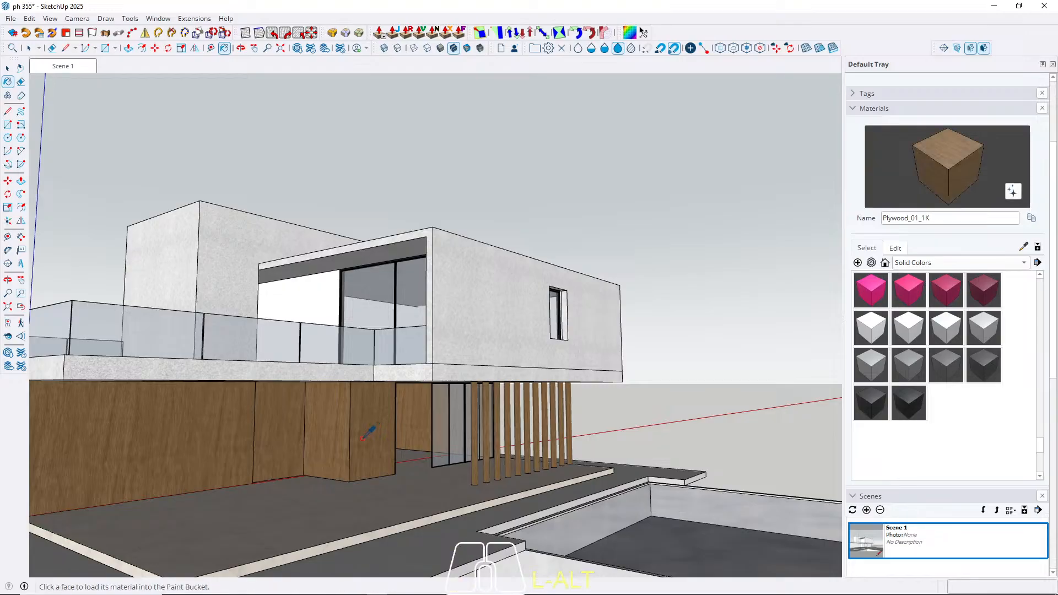
key("space")
double_click(305, 313)
triple_click(305, 312)
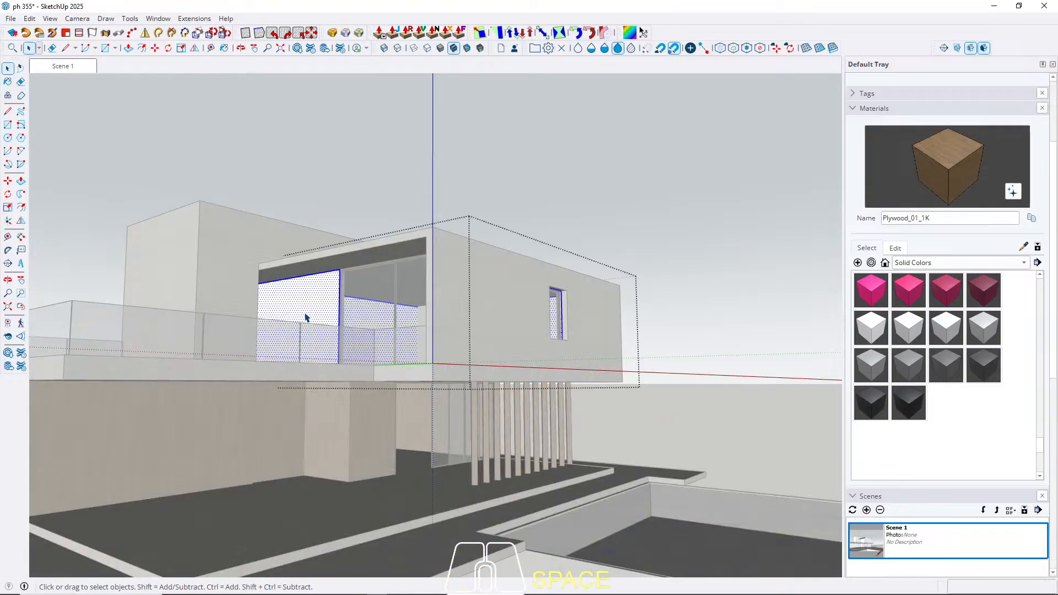
key("b")
left_click(306, 312)
key("space")
left_click(390, 240)
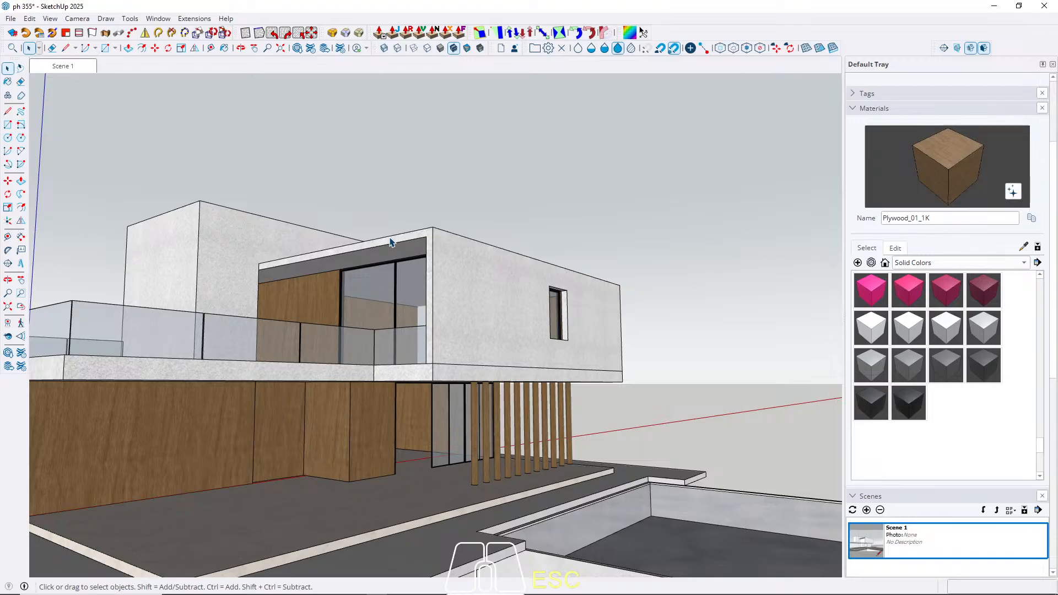
middle_click_drag(328, 333, 435, 449)
scroll(285, 379, "up", 3)
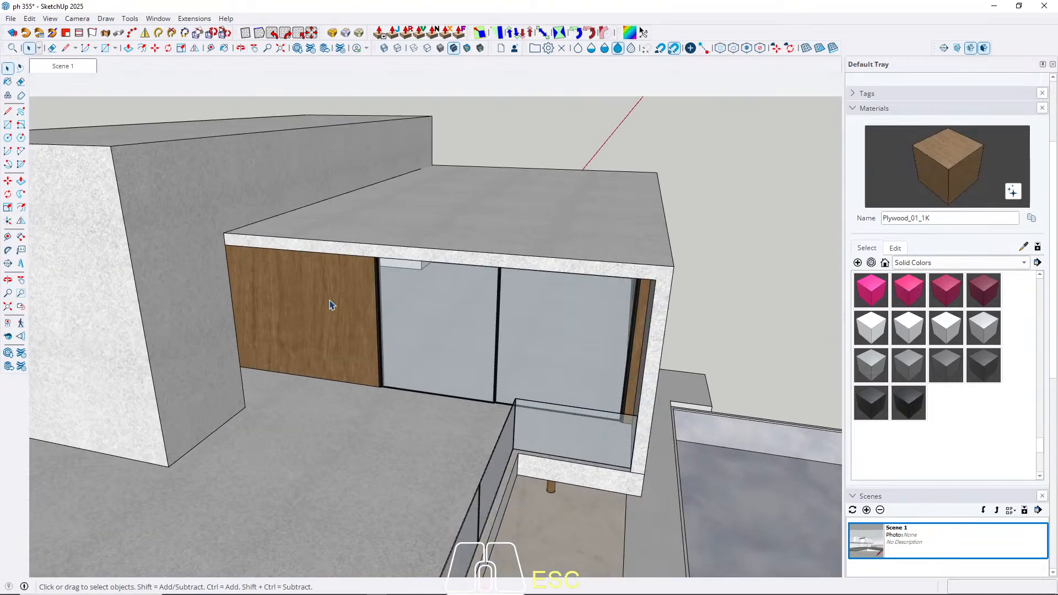
Step: Isolate the upper-floor plywood wall beside the balcony doors and divide its front face into three equal panels with copies of its vertical edge
triple_click(329, 301)
key("w")
left_click(298, 314)
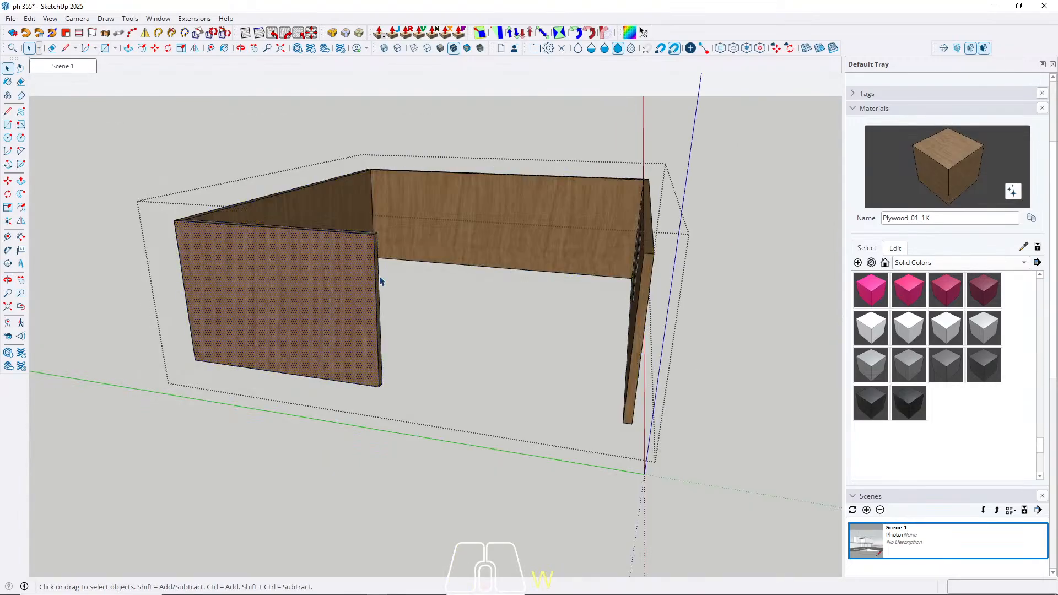
scroll(377, 274, "up", 3)
left_click(373, 269)
key("m")
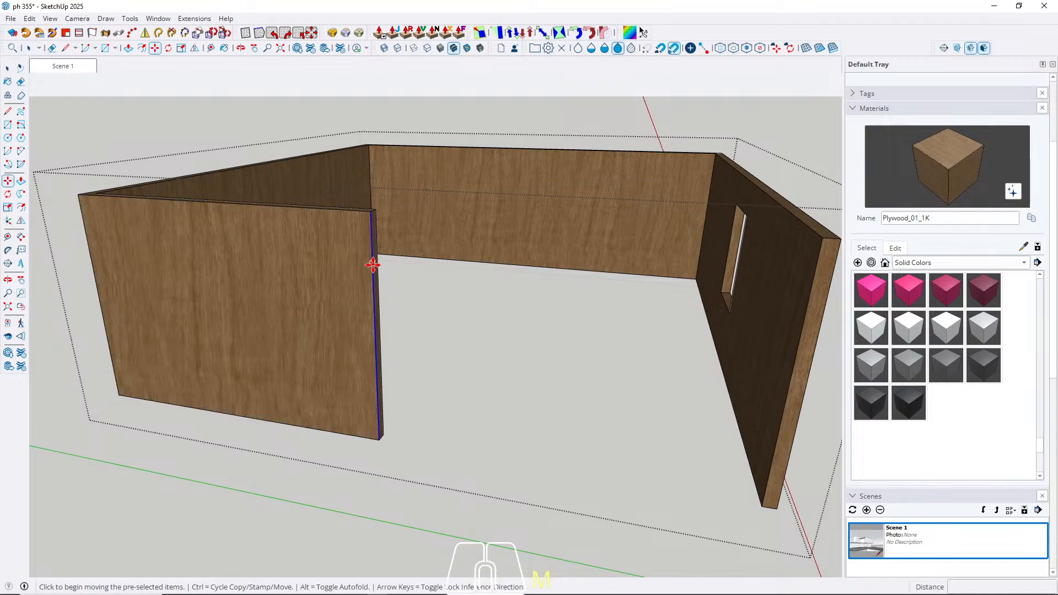
key("ctrl")
left_click(369, 274)
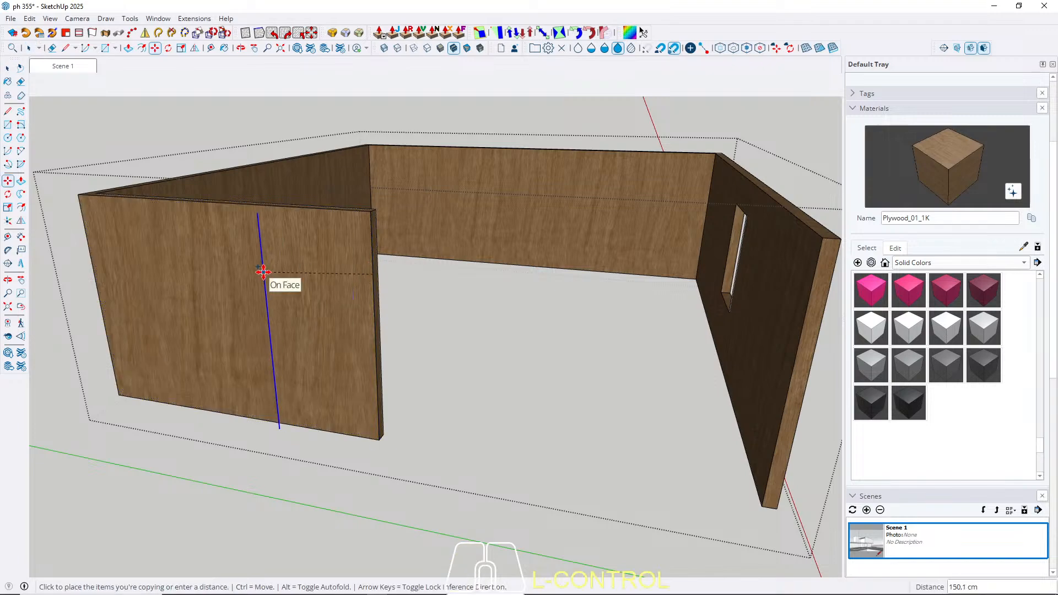
left_click(92, 260)
type("/3")
key("Return")
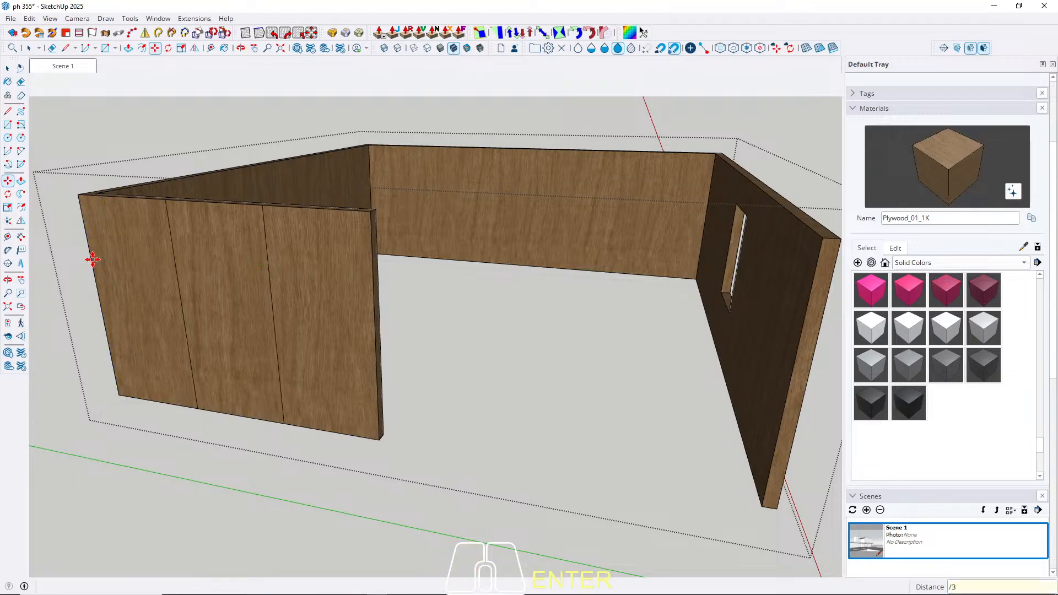
Step: Copy the two vertical dividing lines on the upper-floor plywood wall 1 cm sideways to outline narrow joint strips
key("space")
left_click(270, 283, "shift")
middle_click_drag(279, 288, 303, 295)
key("m")
left_click(273, 295)
key("ctrl")
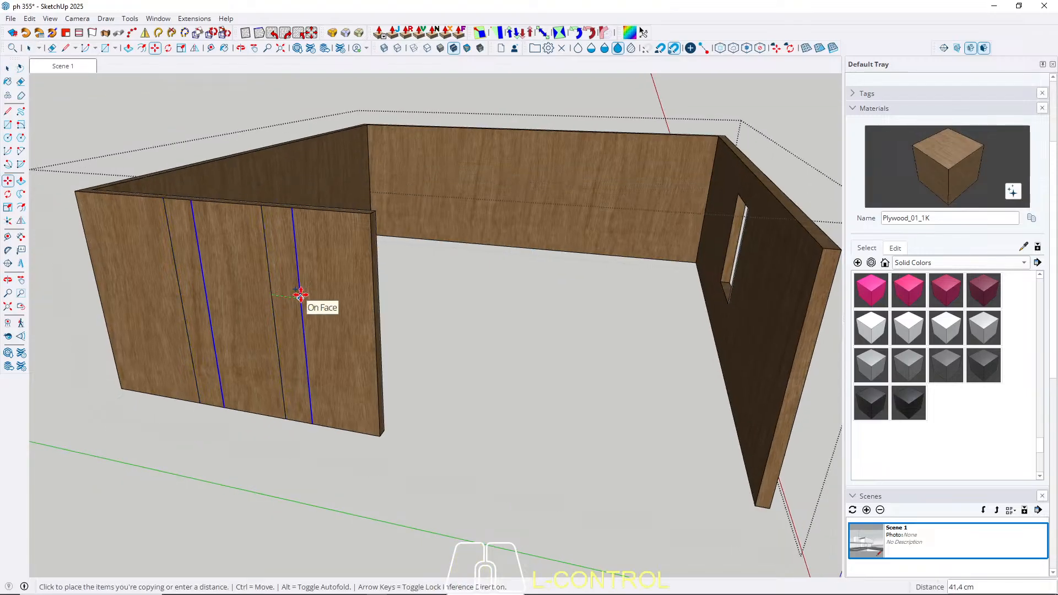
type("1")
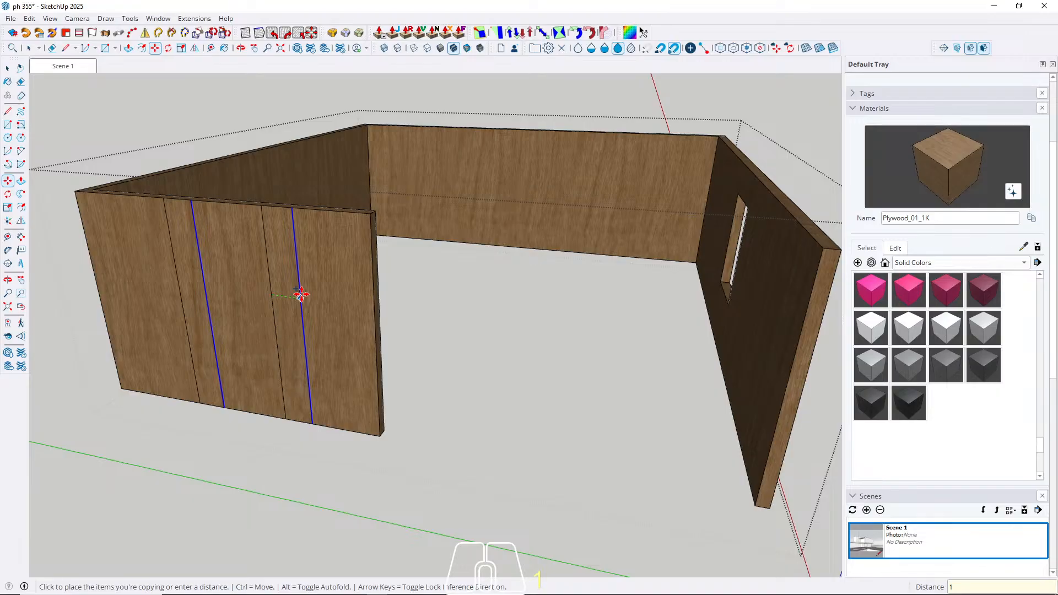
key("Return")
key("space")
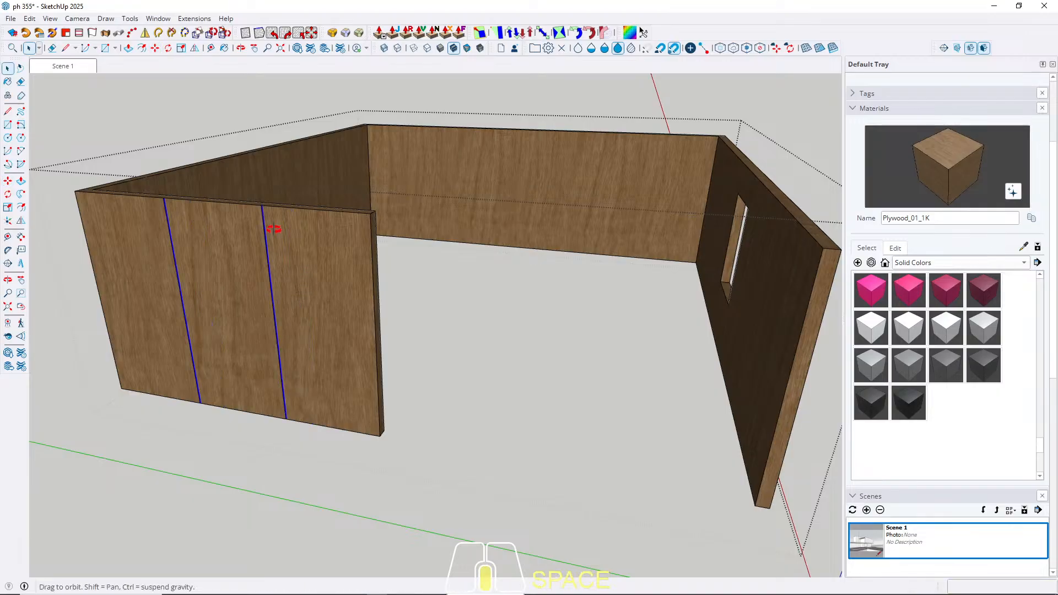
Step: Recess the narrow joint strips into the upper-floor plywood wall with Push/Pull, close the group, and return to the Scene 1 view
middle_click_drag(276, 232, 320, 278)
middle_click_drag(320, 278, 411, 366, "shift")
scroll(440, 289, "up", 3)
scroll(389, 276, "up", 5)
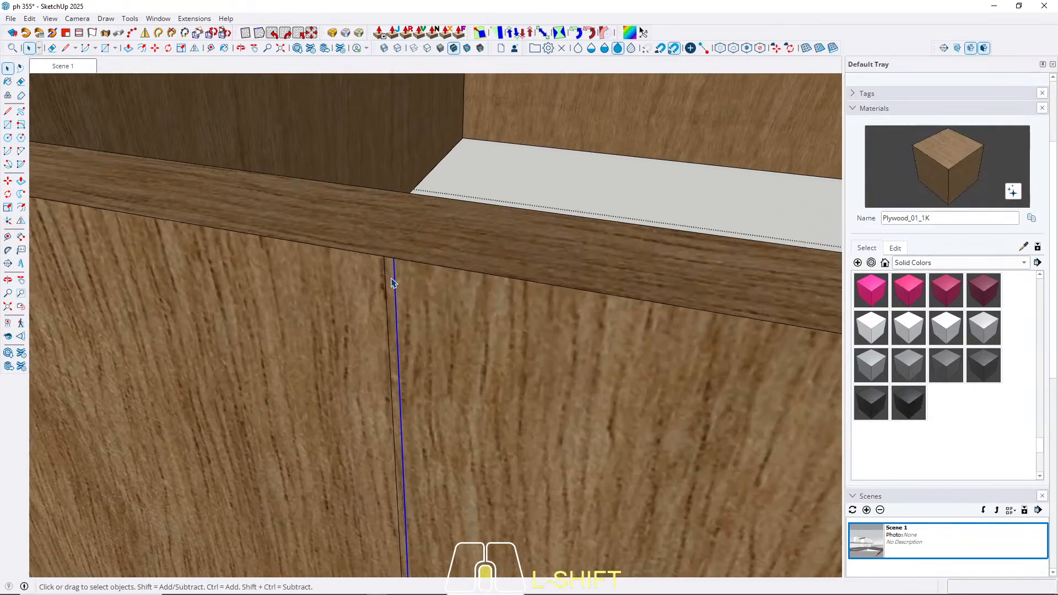
key("p")
left_click(393, 277)
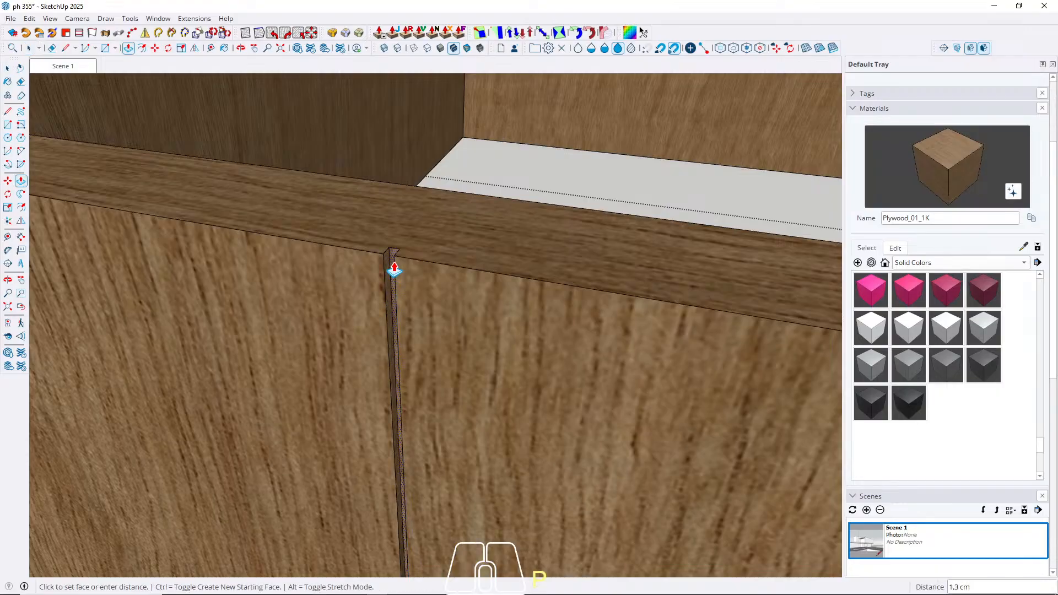
key("Return")
scroll(555, 304, "down", 6)
scroll(220, 246, "up", 6)
key("space")
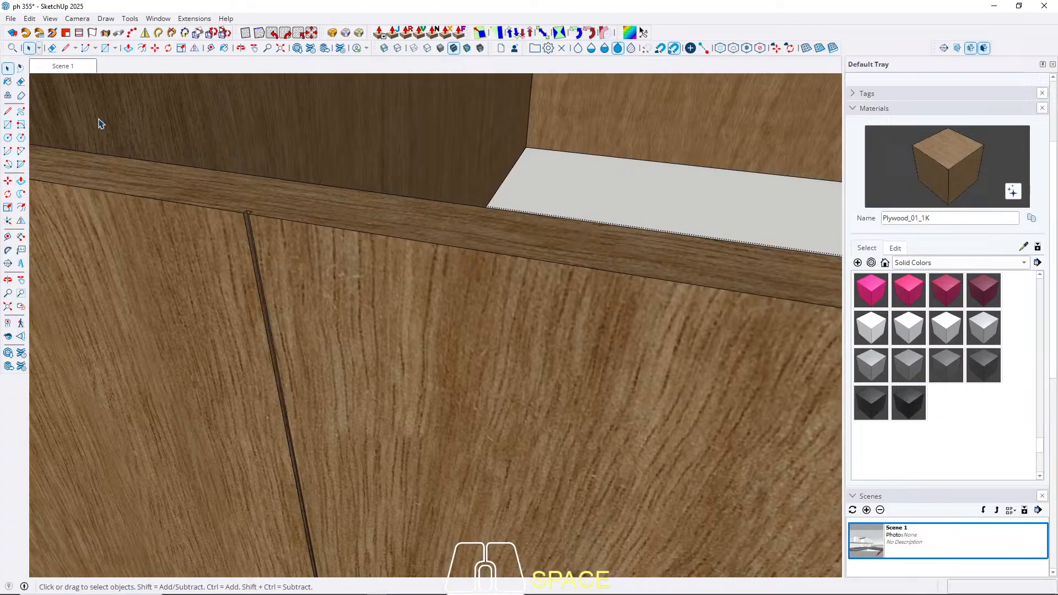
left_click(64, 66)
key("Escape")
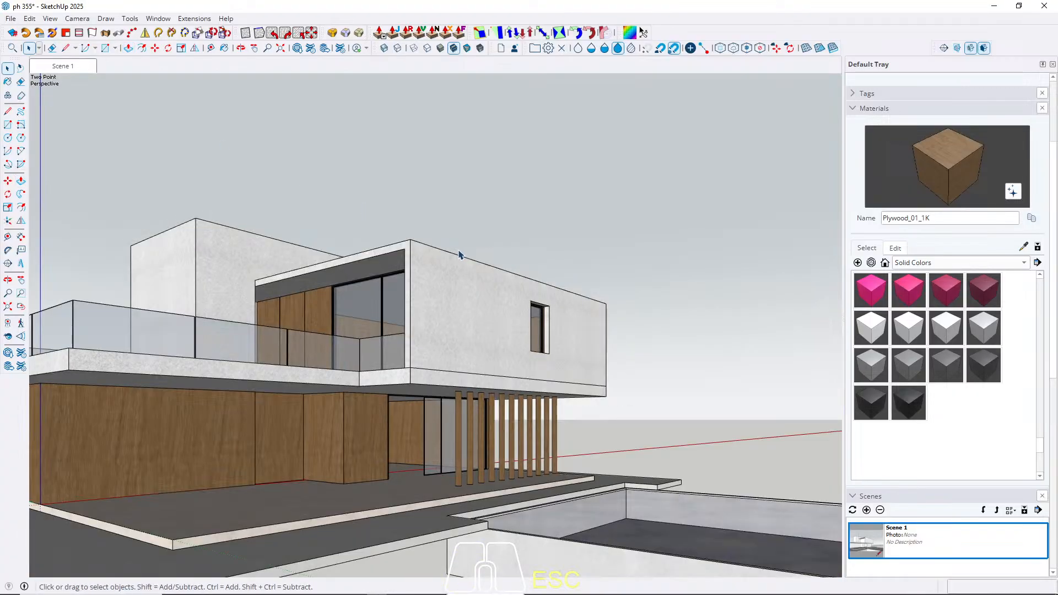
Step: Isolate the long ground-floor plywood wall and divide its front face into three equal panels by copying its end edge along the red axis
middle_click_drag(209, 459, 276, 436)
triple_click(263, 416)
scroll(377, 408, "up", 4)
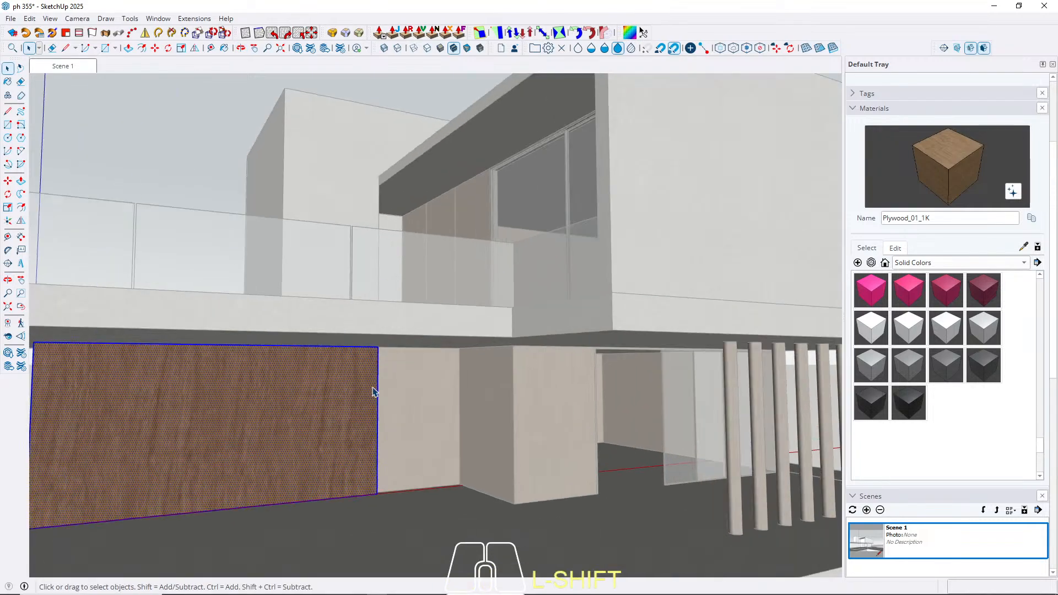
key("w")
middle_click_drag(380, 385, 326, 519)
key("m")
left_click(376, 392)
key("ctrl")
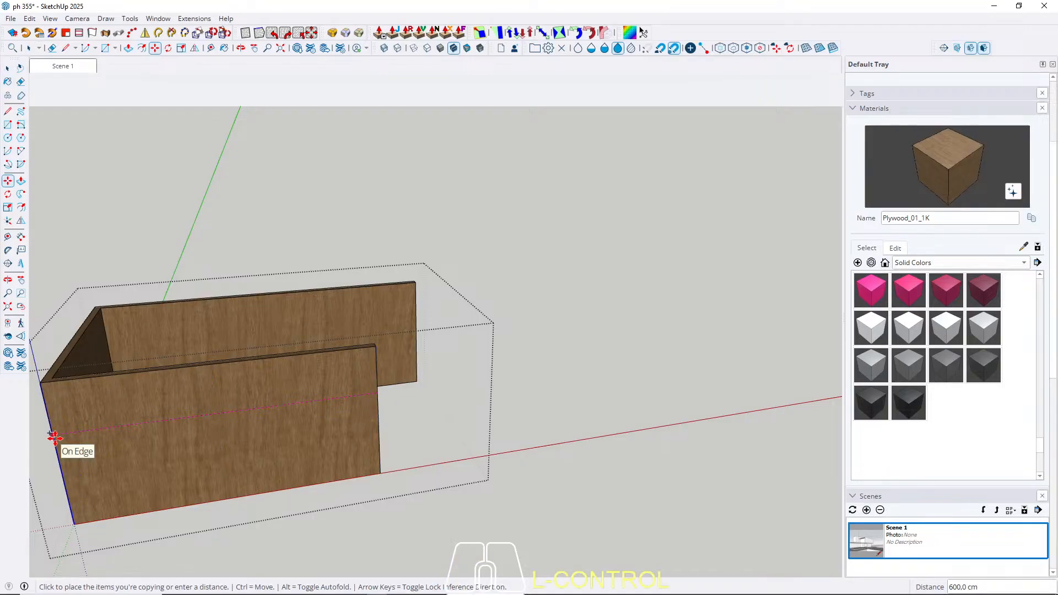
scroll(449, 396, "down", 2)
key("Right")
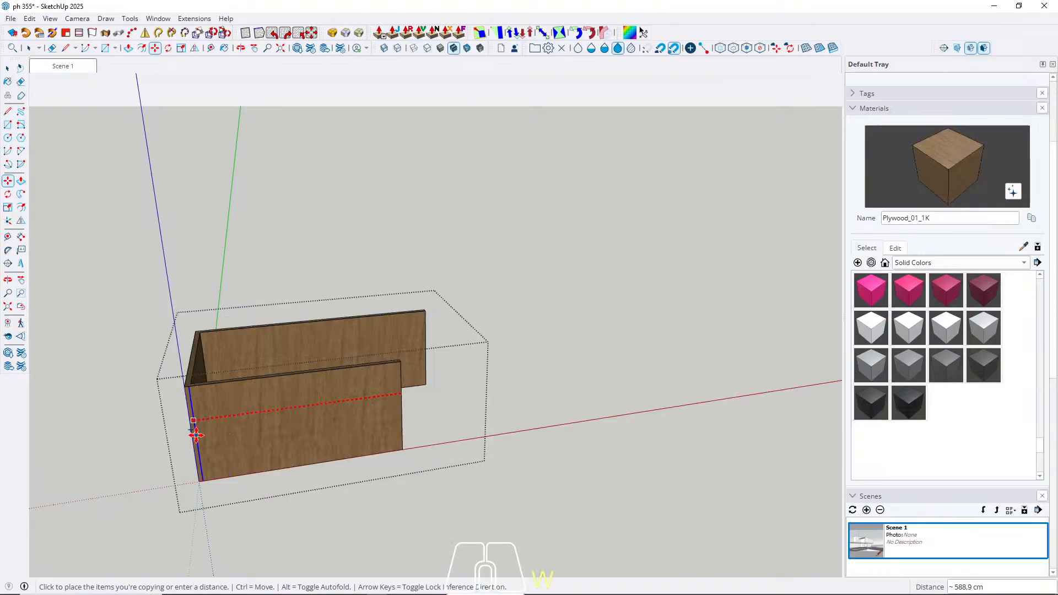
left_click(195, 435)
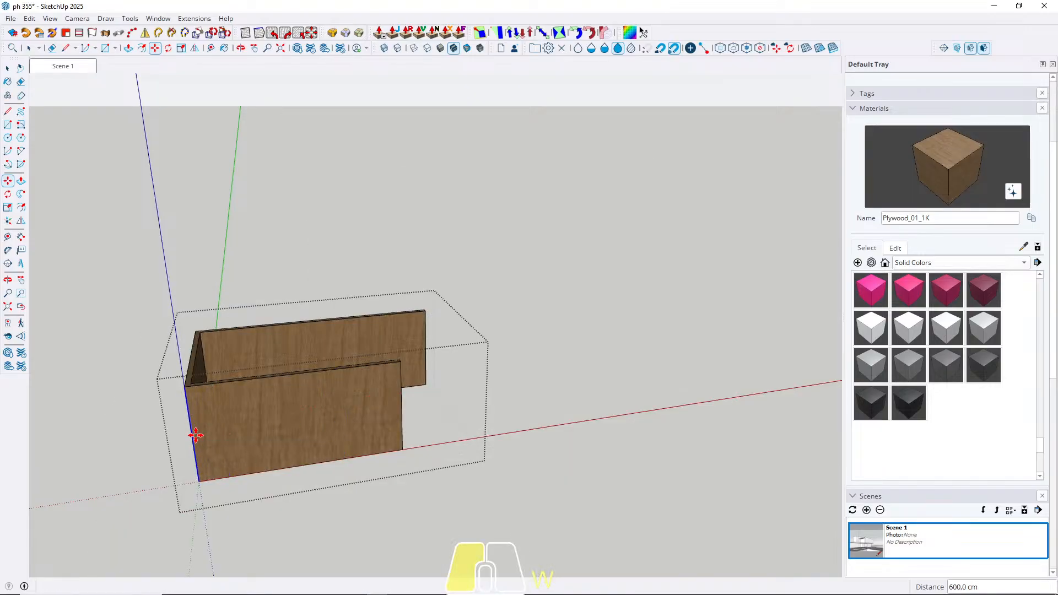
type("/3")
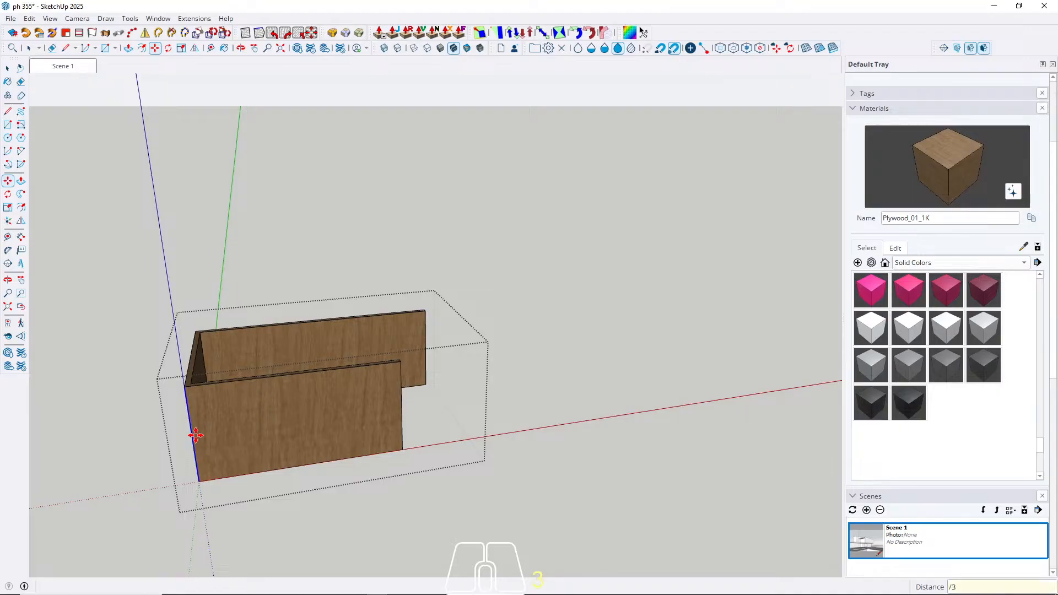
key("Return")
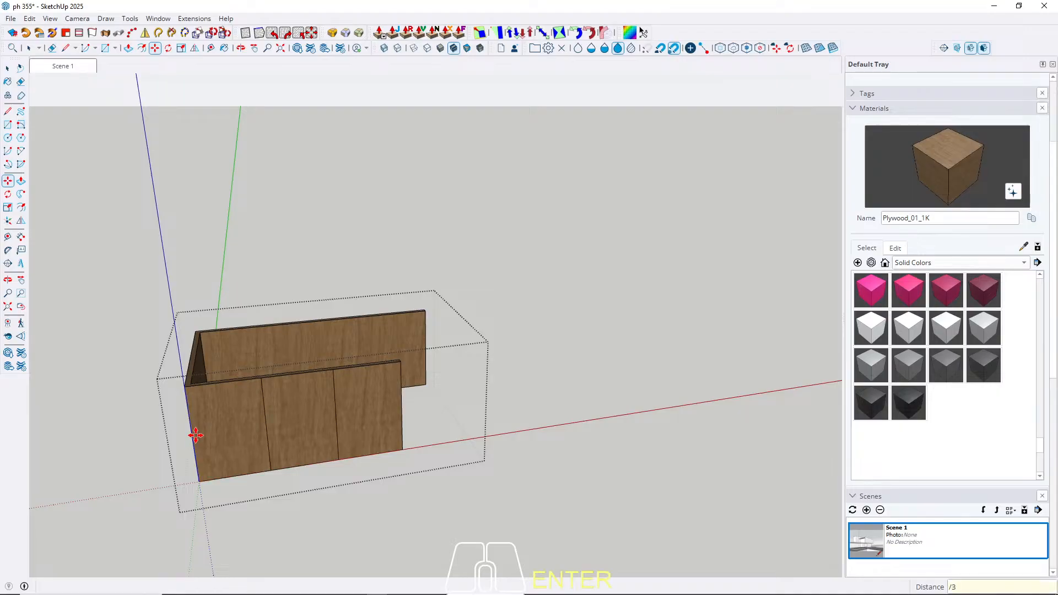
Step: Copy the two vertical dividing lines on the ground-floor plywood wall 1 cm sideways to outline narrow joint strips
key("space")
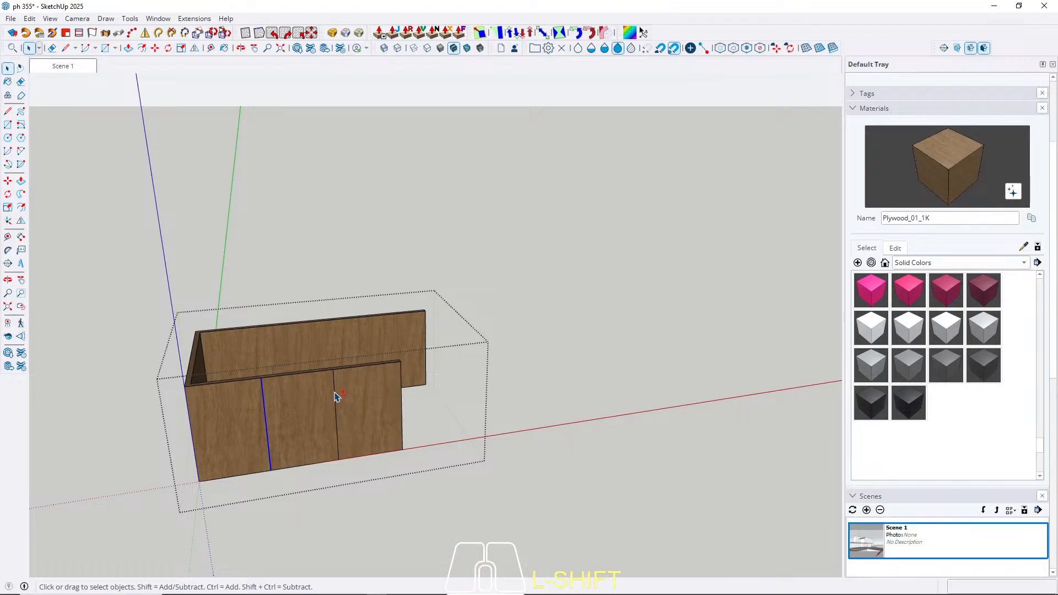
middle_click_drag(336, 395, 337, 479)
scroll(330, 425, "up", 5)
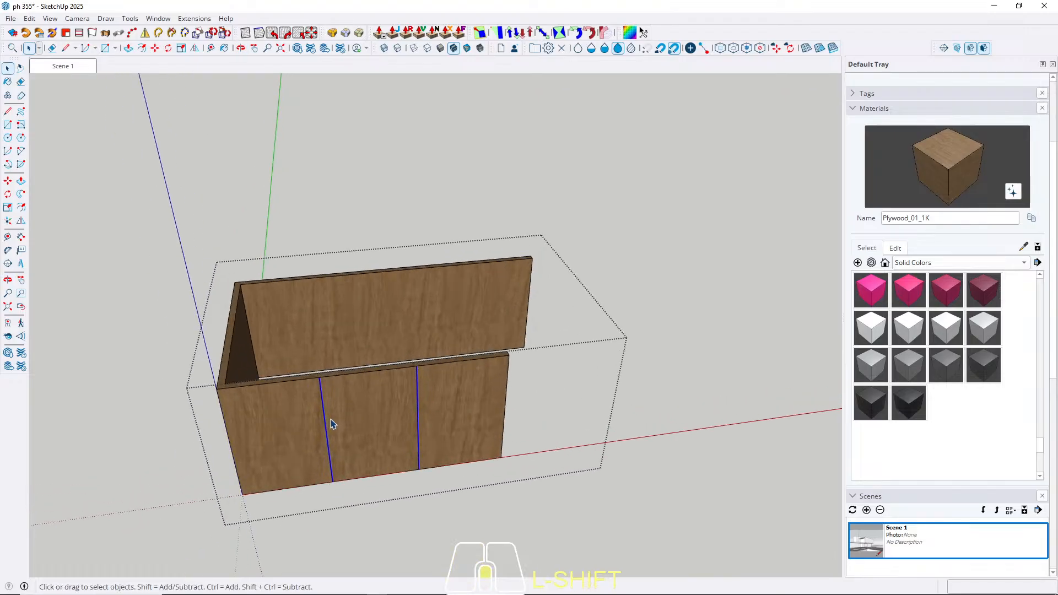
key("m")
left_click(303, 320)
key("ctrl")
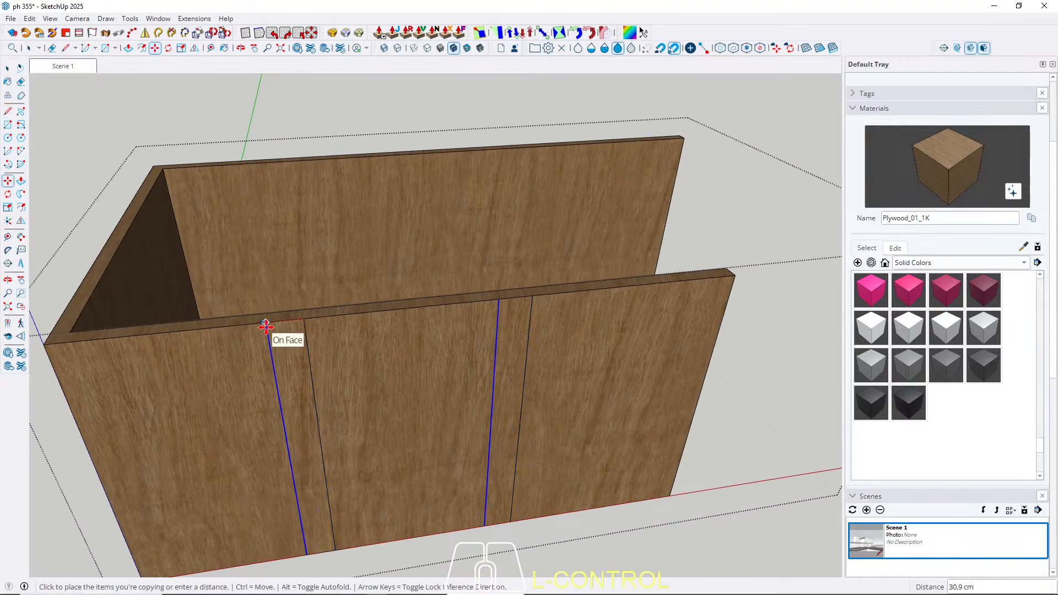
type("1")
key("Return")
key("space")
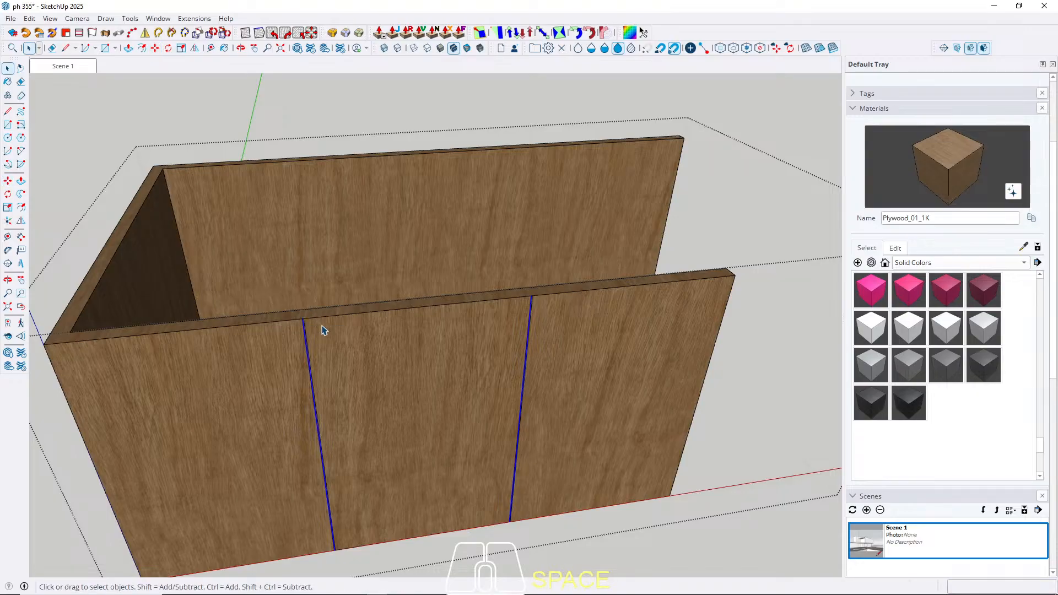
Step: Recess the narrow joint strips 1 cm into the ground-floor plywood wall, close the group, and return to the Scene 1 view
key("p")
scroll(317, 313, "up", 5)
middle_click_drag(318, 313, 581, 283)
left_click(274, 351)
type("1")
key("Return")
key("space")
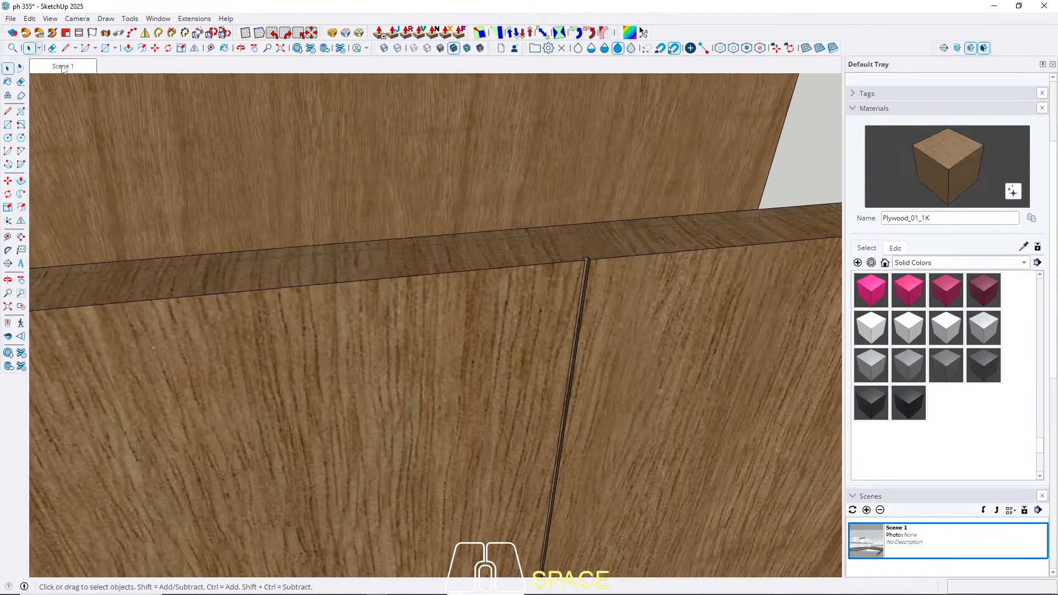
left_click(63, 68)
key("Escape")
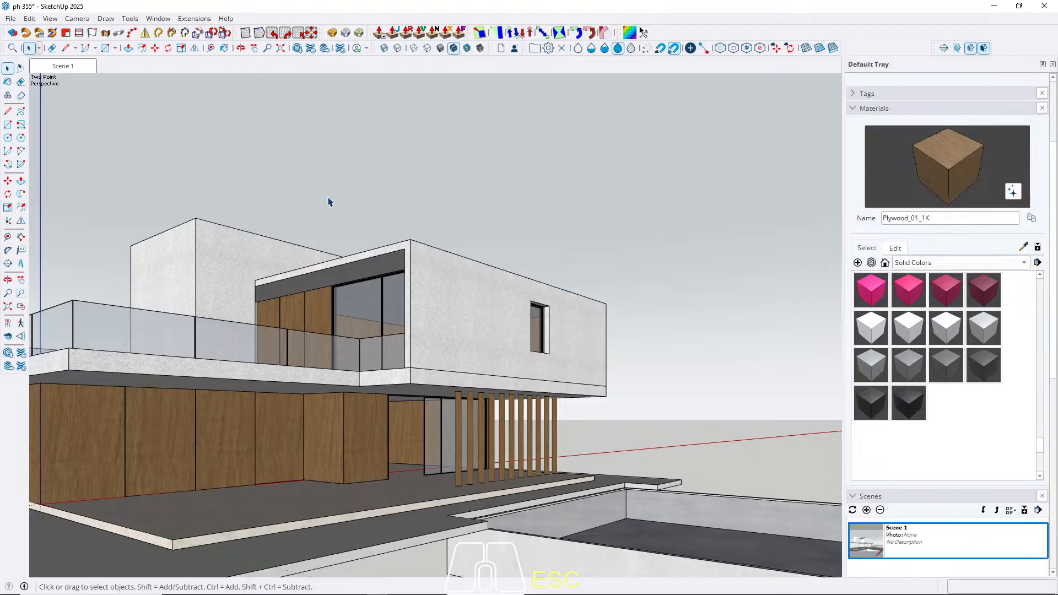
Step: Push the rear end face of the tall upper-floor concrete block inward 10 cm, close its group, and return to the Scene 1 view
middle_click_drag(397, 366, 105, 518)
scroll(619, 283, "up", 3)
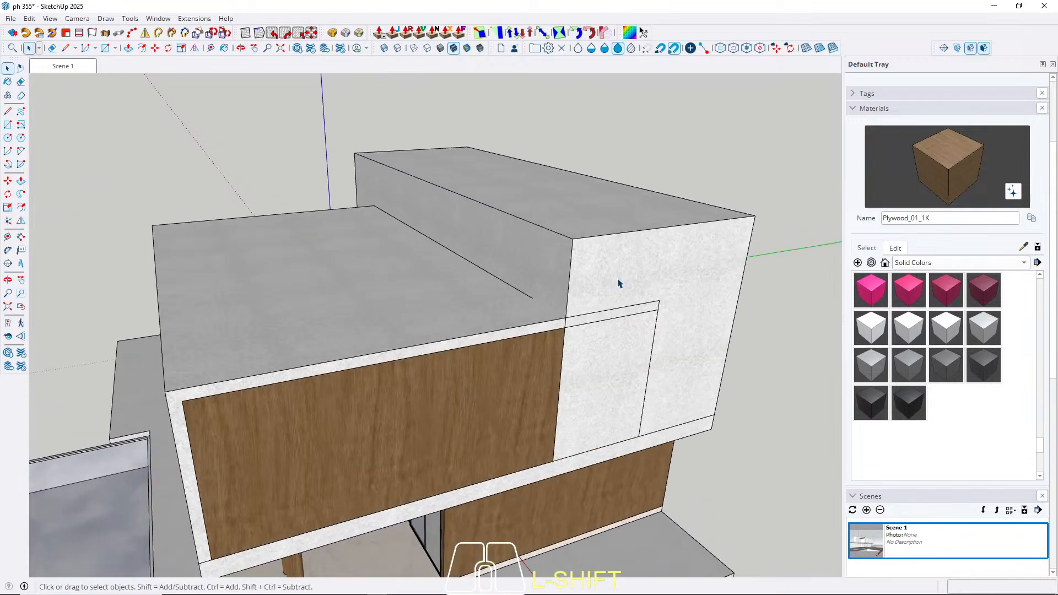
triple_click(619, 284)
key("p")
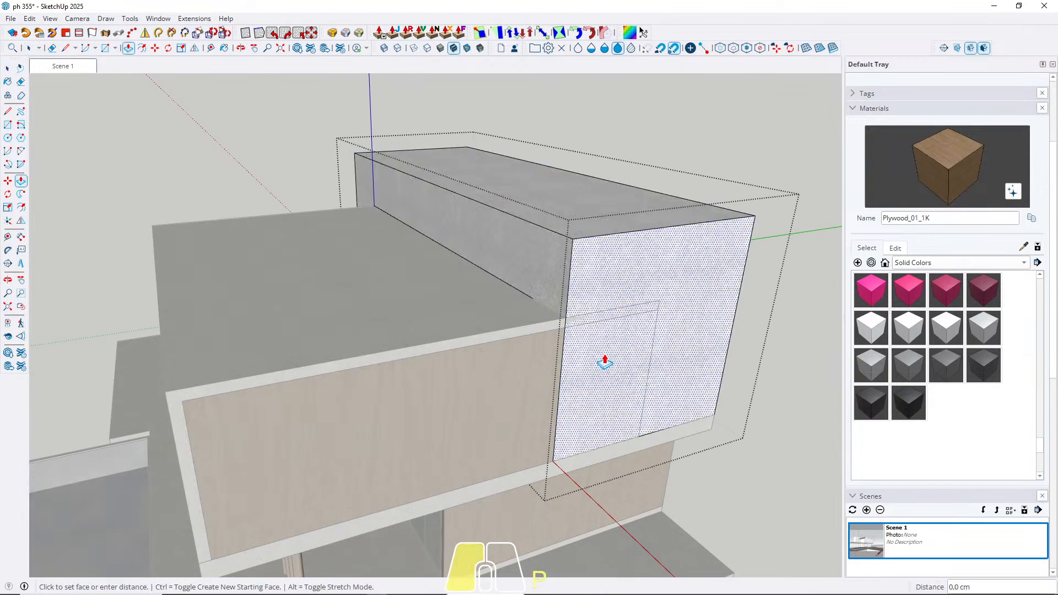
left_click(602, 366)
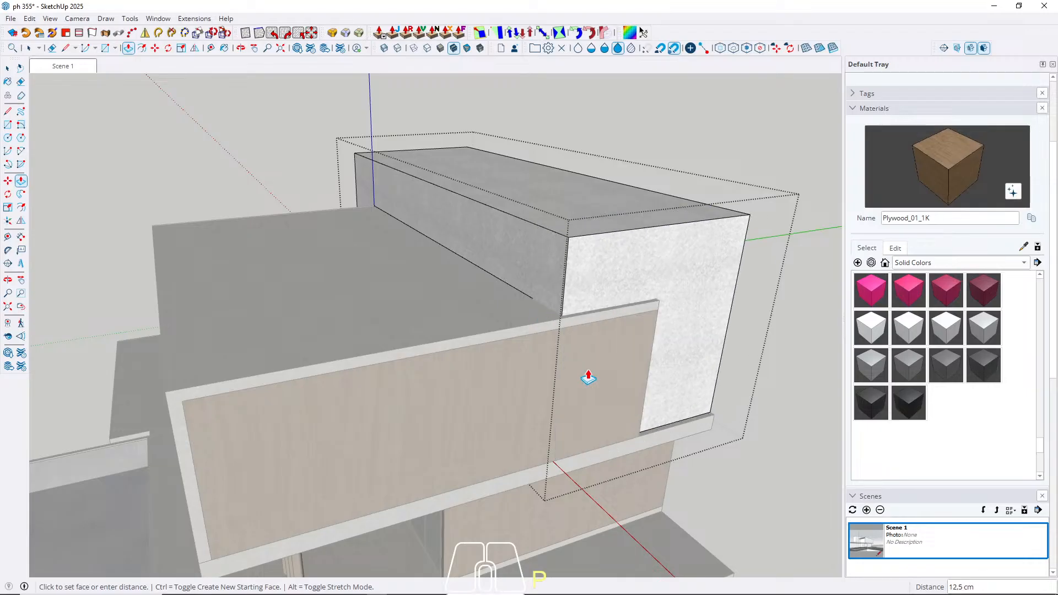
type("10")
key("Return")
key("space")
middle_click_drag(562, 359, 277, 190)
key("Escape")
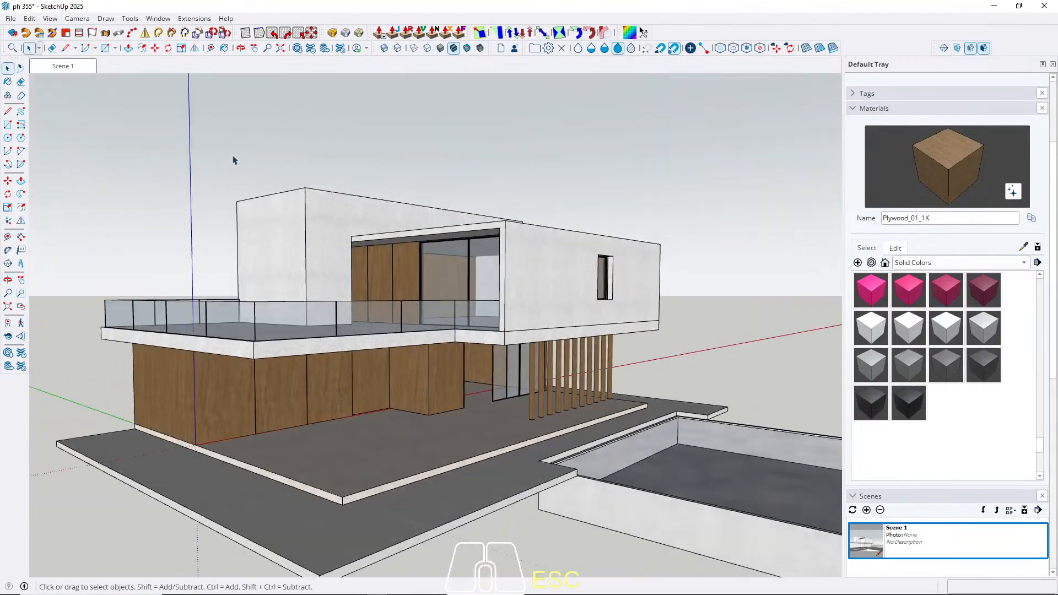
left_click(67, 67)
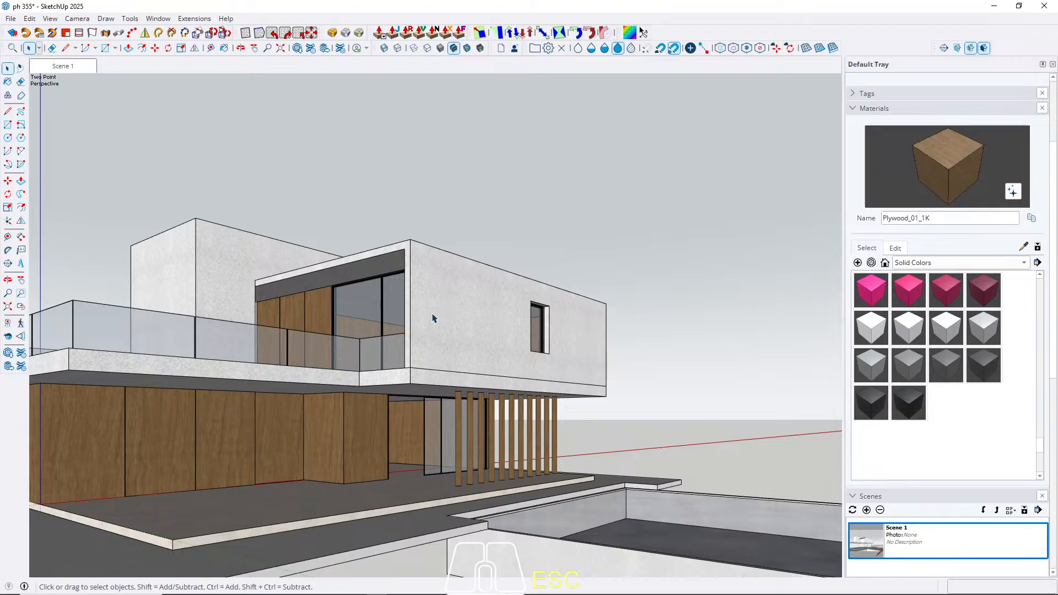
middle_click_drag(439, 319, 548, 346)
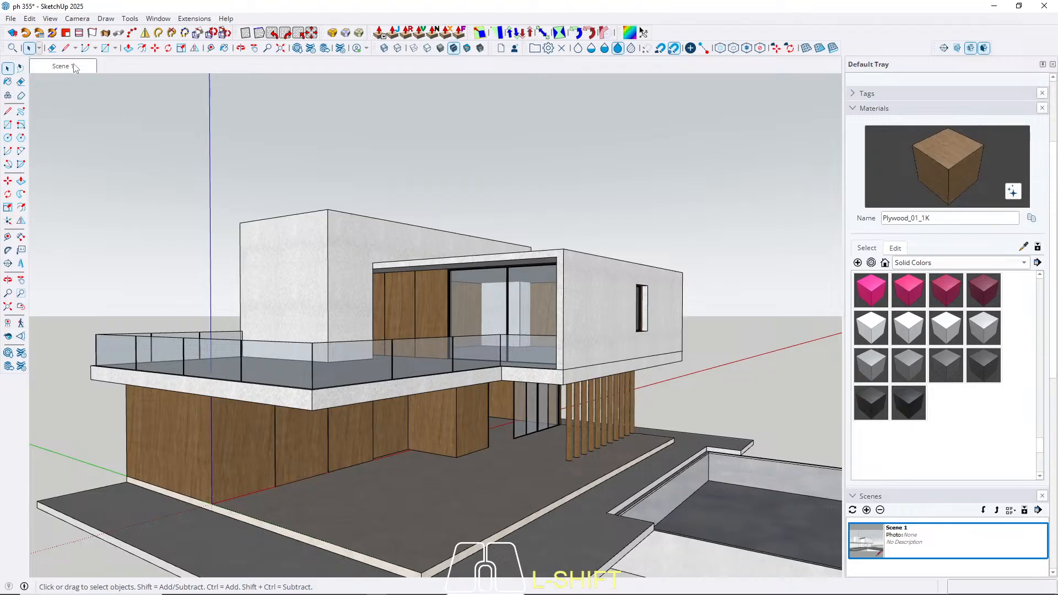
left_click(76, 68)
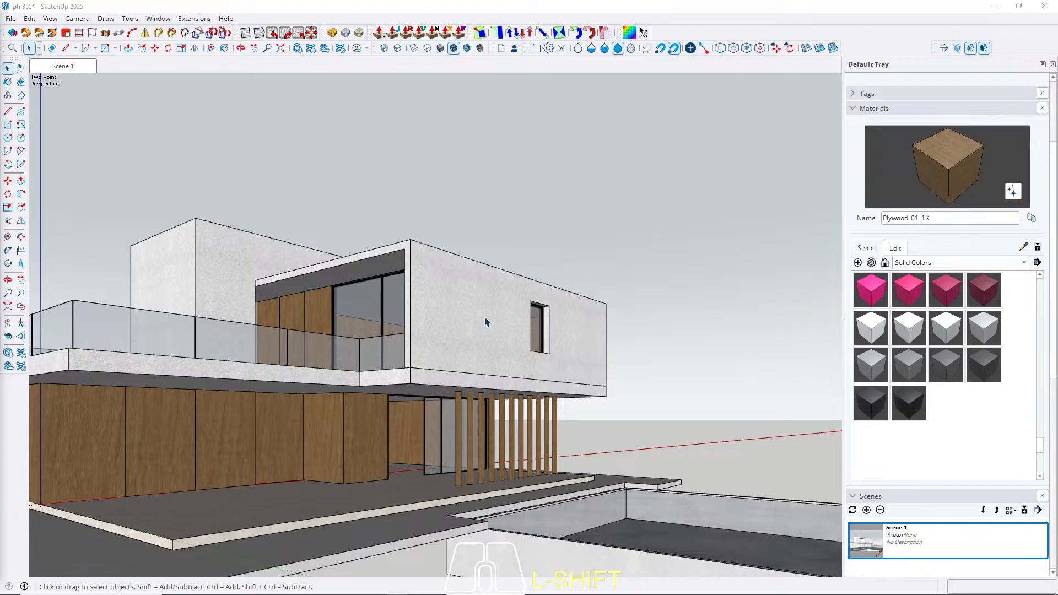
Step: Draw a ground rectangle beside the pool, from the paving's outer front corner to the pool's far outer end
middle_click_drag(485, 322, 495, 328)
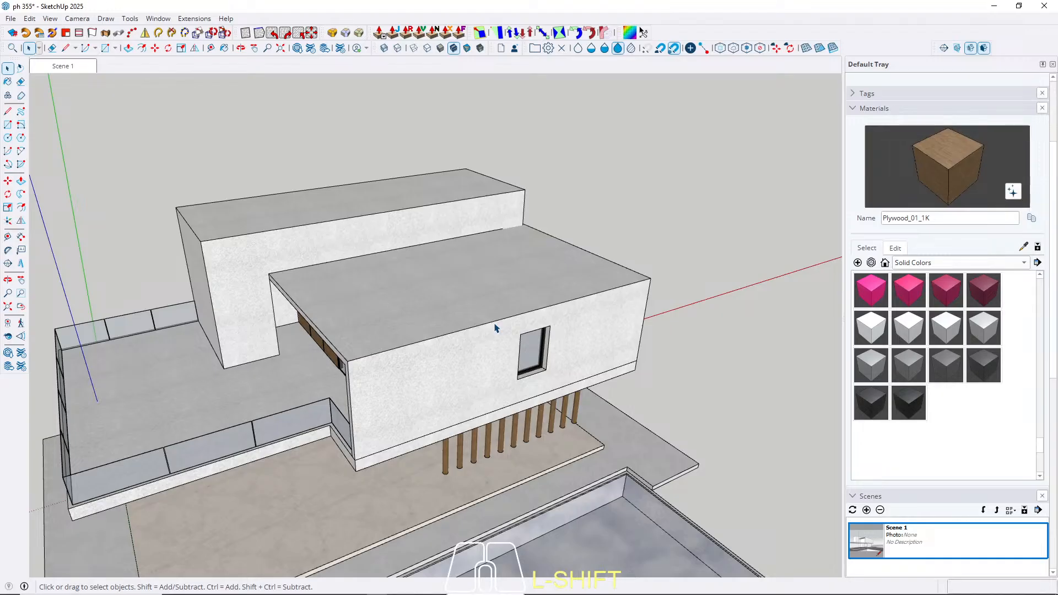
key("r")
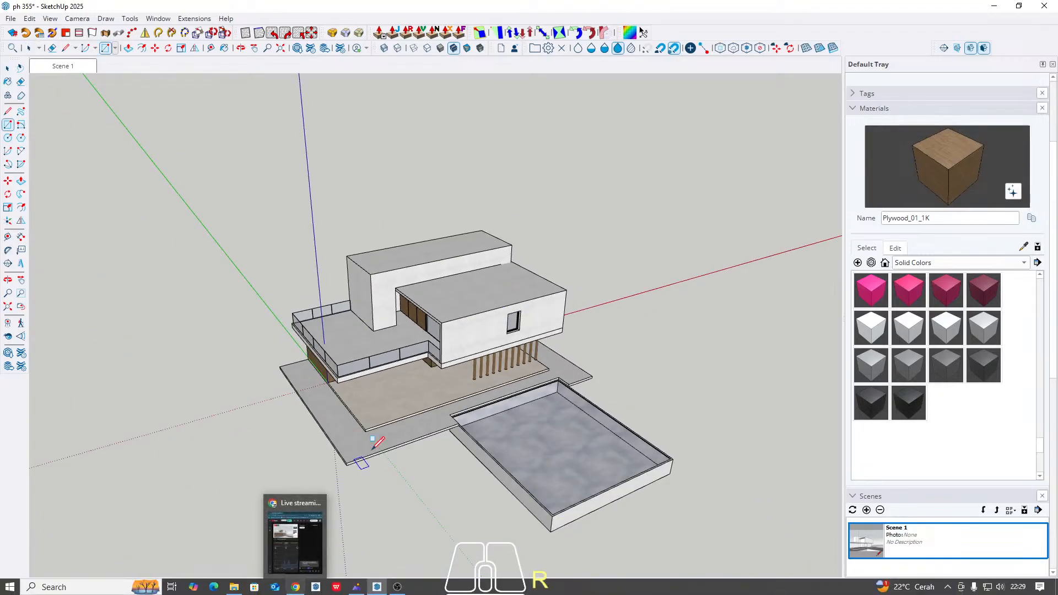
scroll(366, 496, "up", 3)
scroll(331, 479, "up", 2)
left_click(303, 444)
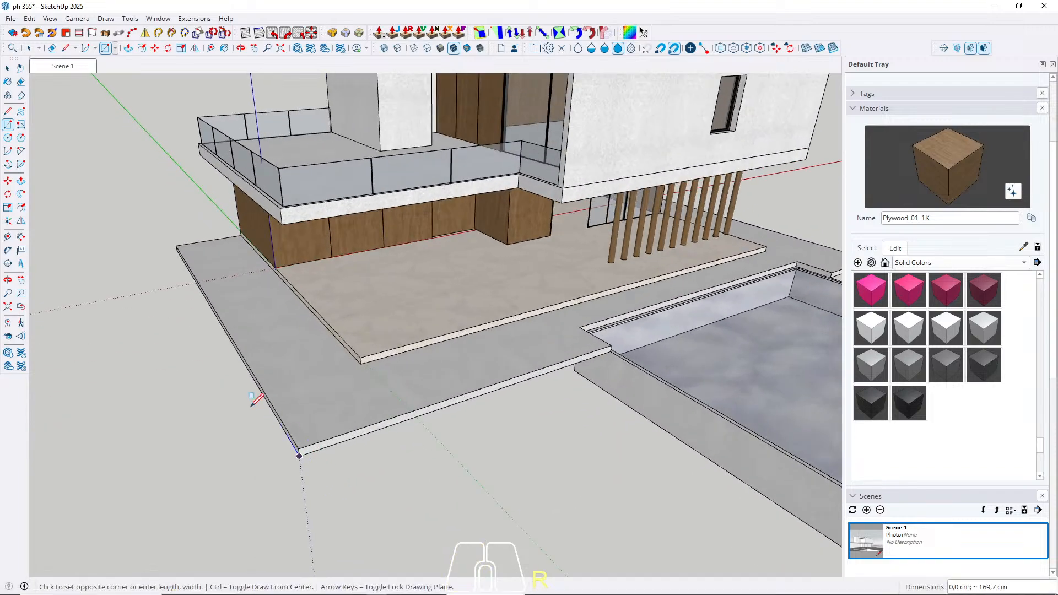
scroll(301, 444, "down", 2)
scroll(539, 508, "up", 2)
left_click(653, 511)
key("space")
scroll(468, 365, "down", 4)
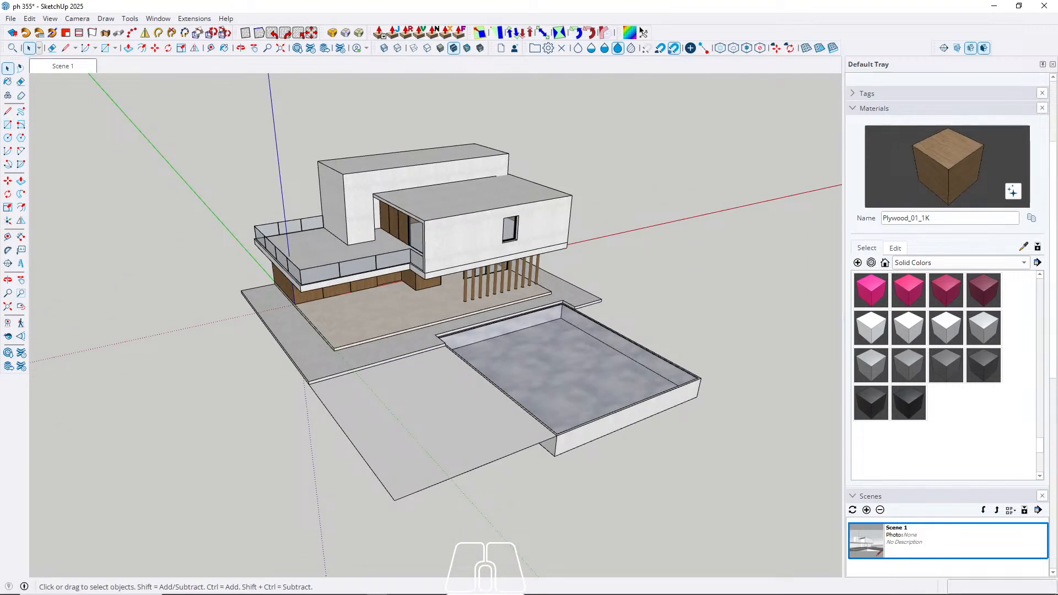
Step: Group the new ground rectangle beside the pool together with its edges
left_click(415, 446)
right_click(415, 446)
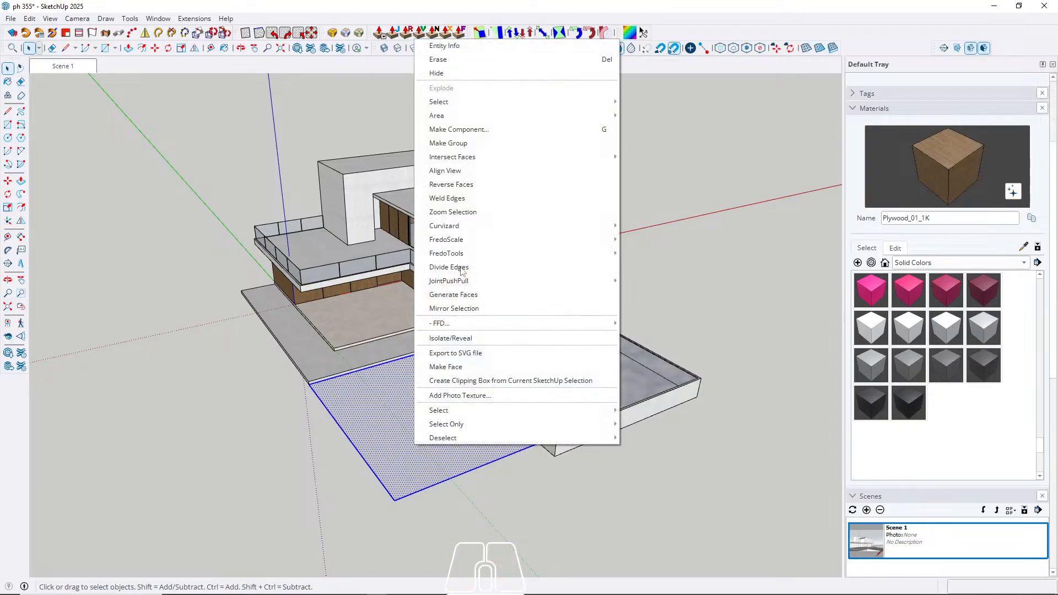
left_click(447, 144)
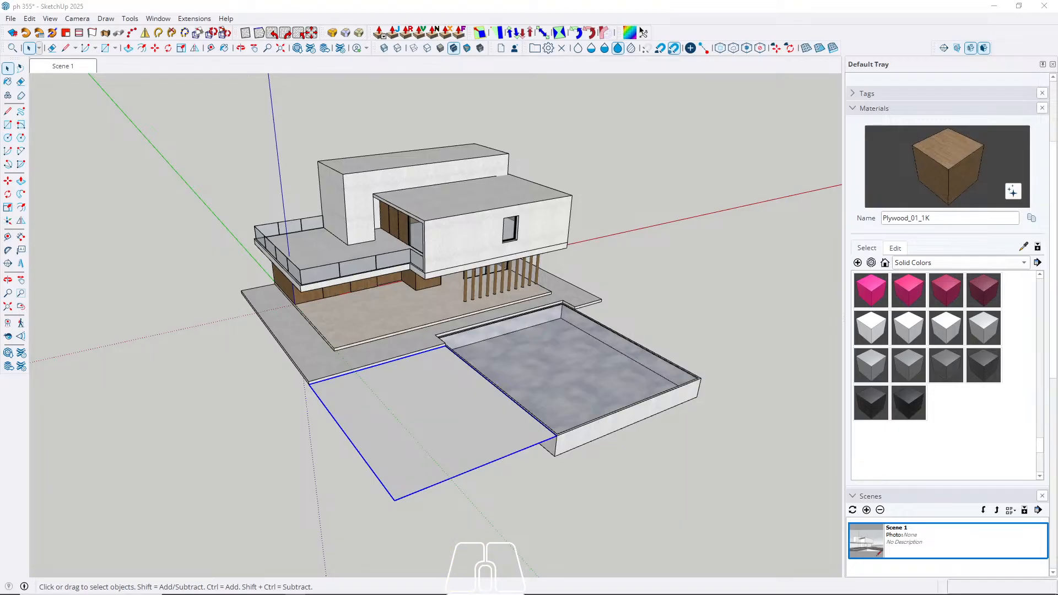
Step: Copy the grouped ground panel 1840 cm along the red axis to the opposite side of the pool
middle_click_drag(404, 388, 361, 432)
scroll(390, 360, "down", 3)
key("m")
left_click(328, 471)
key("ctrl")
scroll(658, 396, "up", 2)
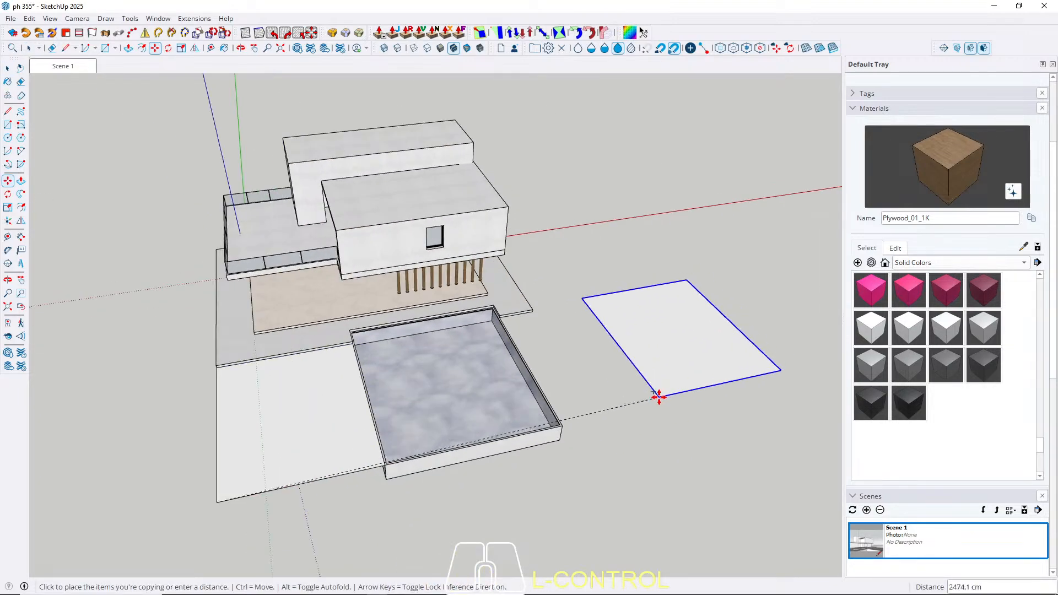
key("Right")
middle_click_drag(628, 406, 401, 395)
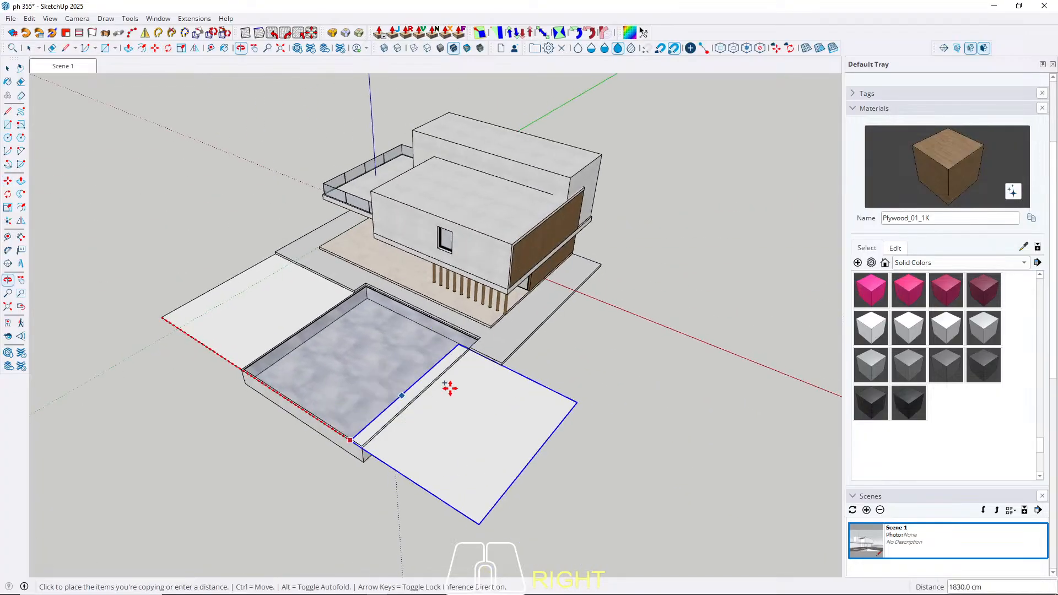
scroll(400, 395, "up", 3)
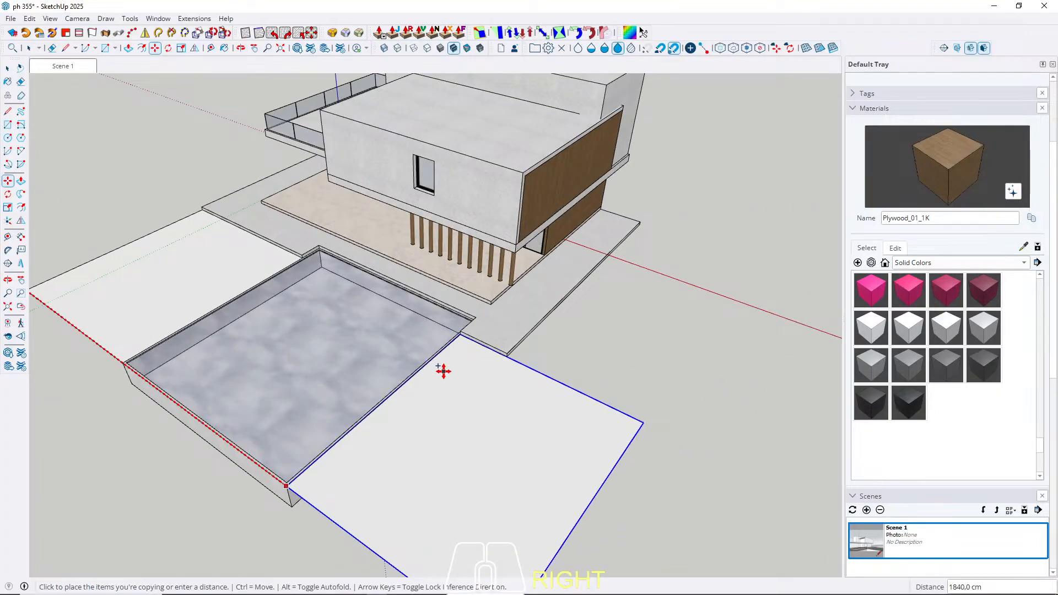
left_click(439, 372)
key("space")
Step: Draw a ground rectangle from the copied panel's outer corner to the paving's rear corner beside the house, and group it
scroll(441, 373, "down", 5)
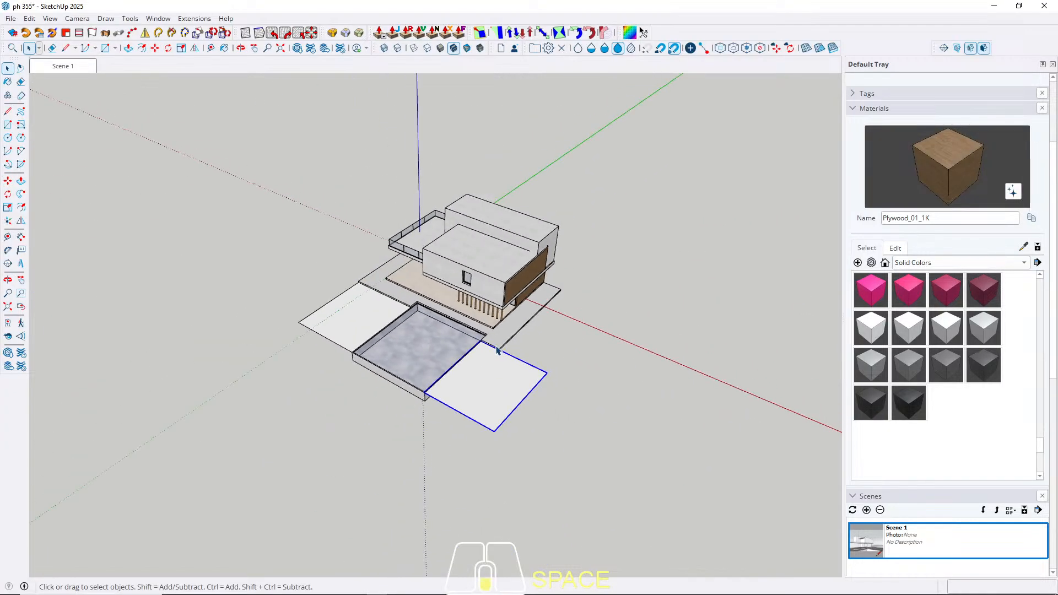
middle_click_drag(440, 329, 518, 443)
scroll(346, 393, "up", 2)
middle_click_drag(445, 330, 512, 280)
key("r")
left_click(366, 381)
scroll(515, 440, "up", 5)
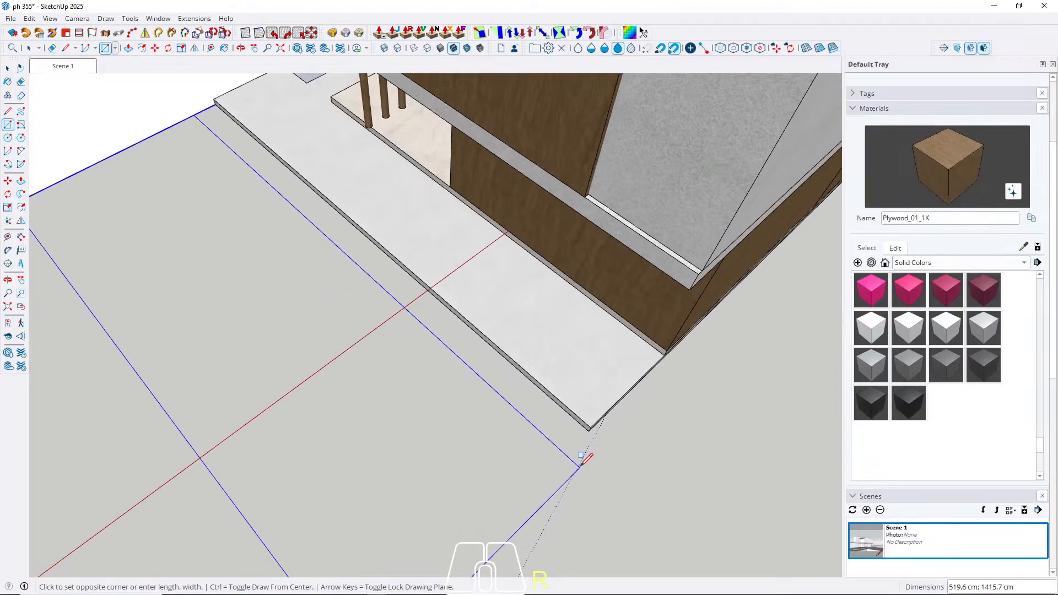
left_click(591, 422)
key("space")
double_click(406, 467)
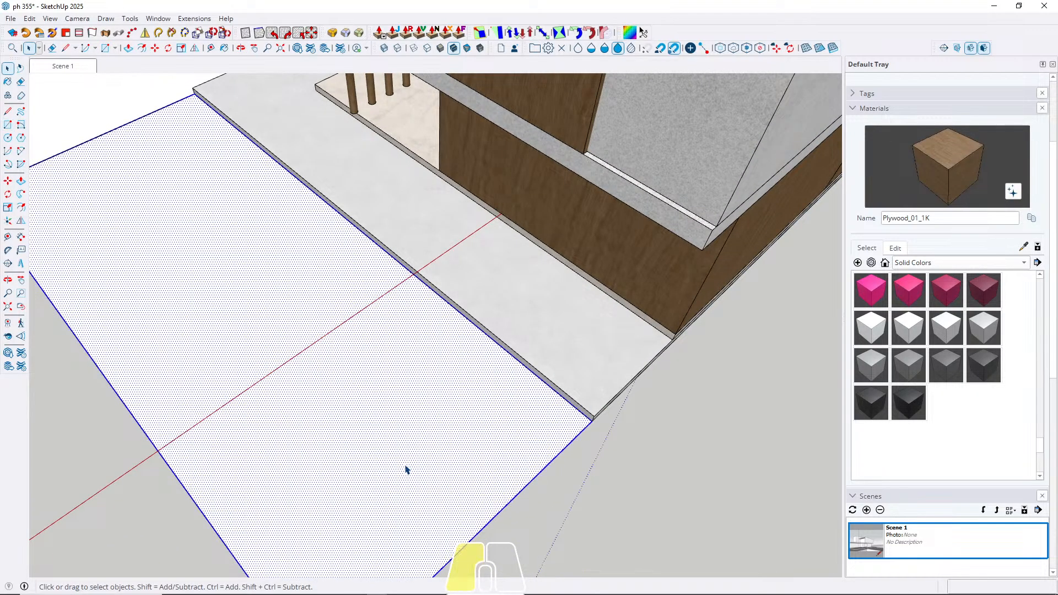
right_click(406, 465)
left_click(466, 204)
Step: Draw a ground rectangle of about 4359 by 2051 cm behind the house, starting at the side panel's outer rear corner
scroll(315, 343, "down", 8)
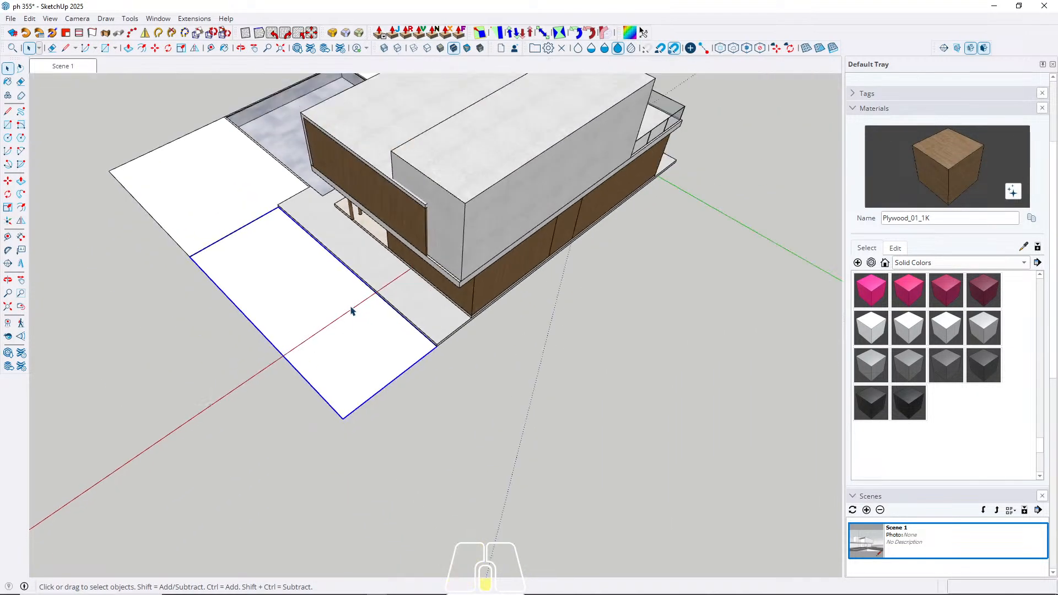
key("r")
left_click(337, 346)
scroll(335, 347, "down", 3)
middle_click_drag(523, 328, 331, 543)
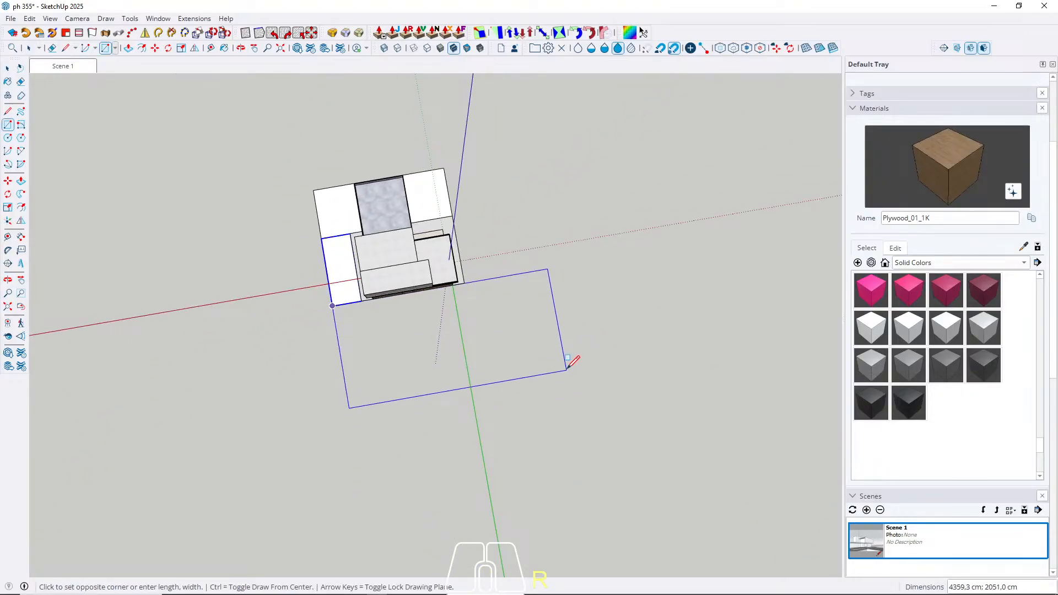
left_click(568, 367)
key("space")
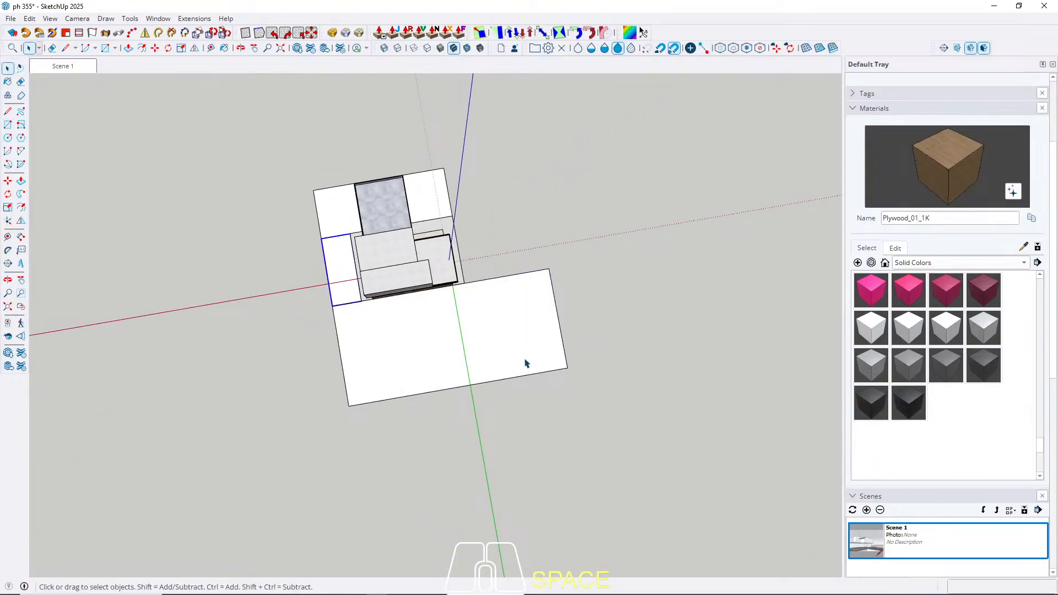
Step: Move the balcony-side end edge of the rear ground rectangle outward to lengthen it
left_click(527, 363)
left_click(562, 321)
key("m")
left_click(560, 315)
left_click(588, 309)
key("space")
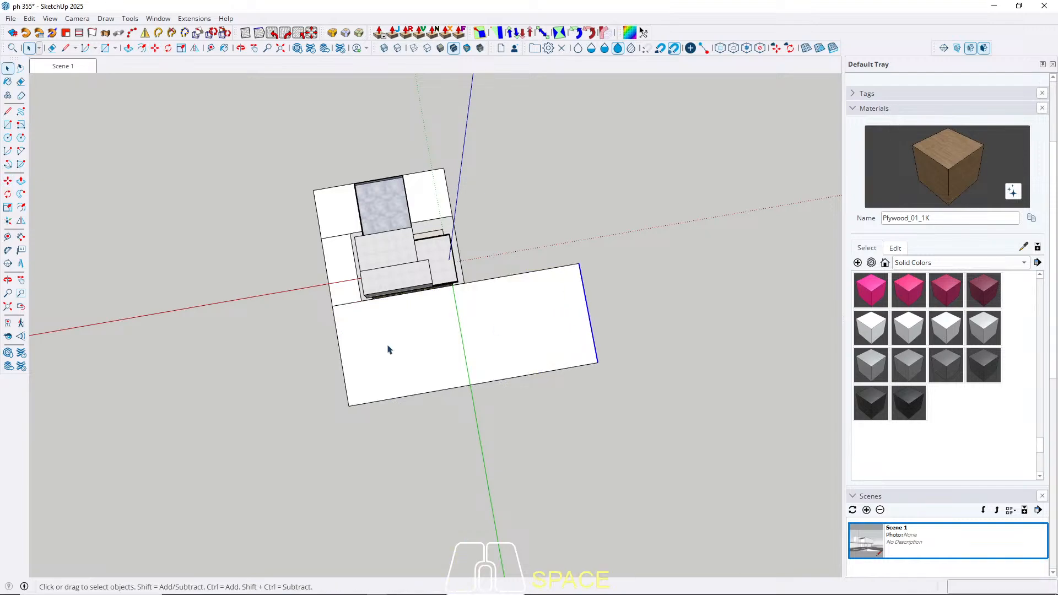
Step: Move the opposite end edge of the rear ground rectangle outward, well past the side panel
left_click(338, 358)
key("m")
left_click(340, 361)
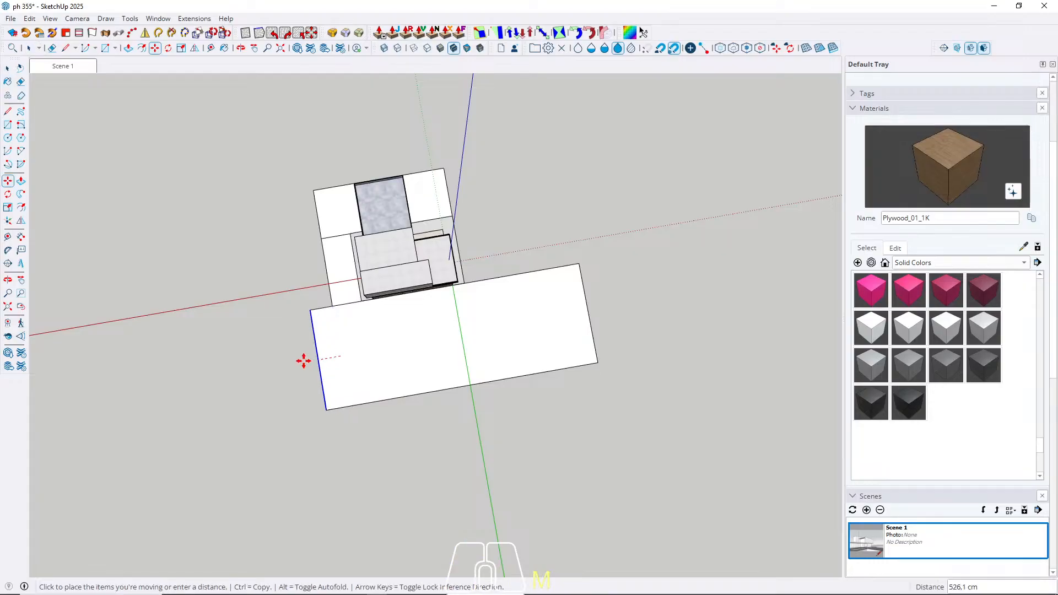
left_click(231, 378)
key("space")
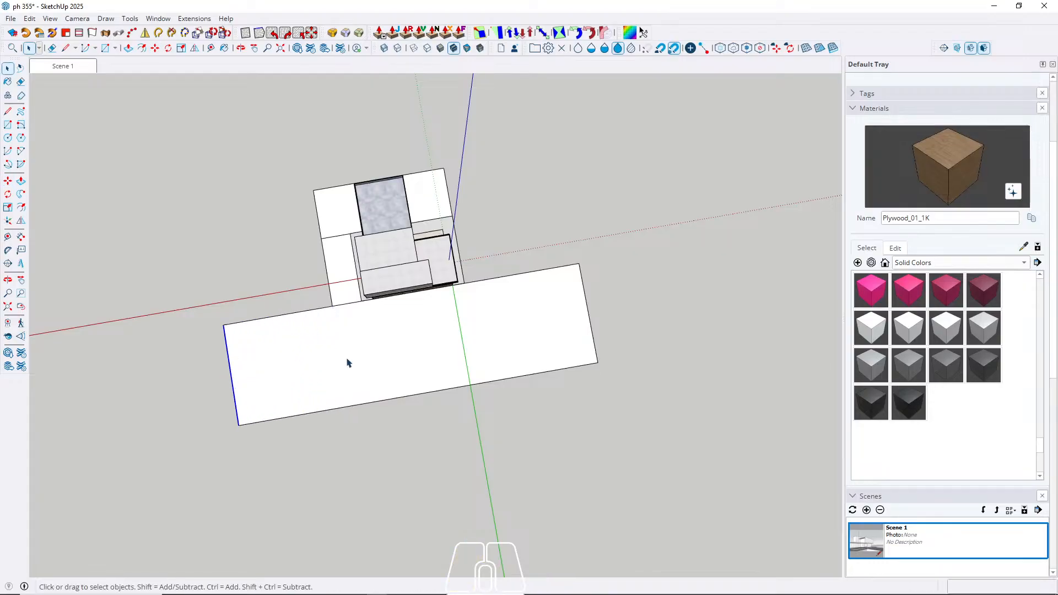
Step: Group the lengthened rear ground rectangle
left_click(347, 361)
right_click(348, 361)
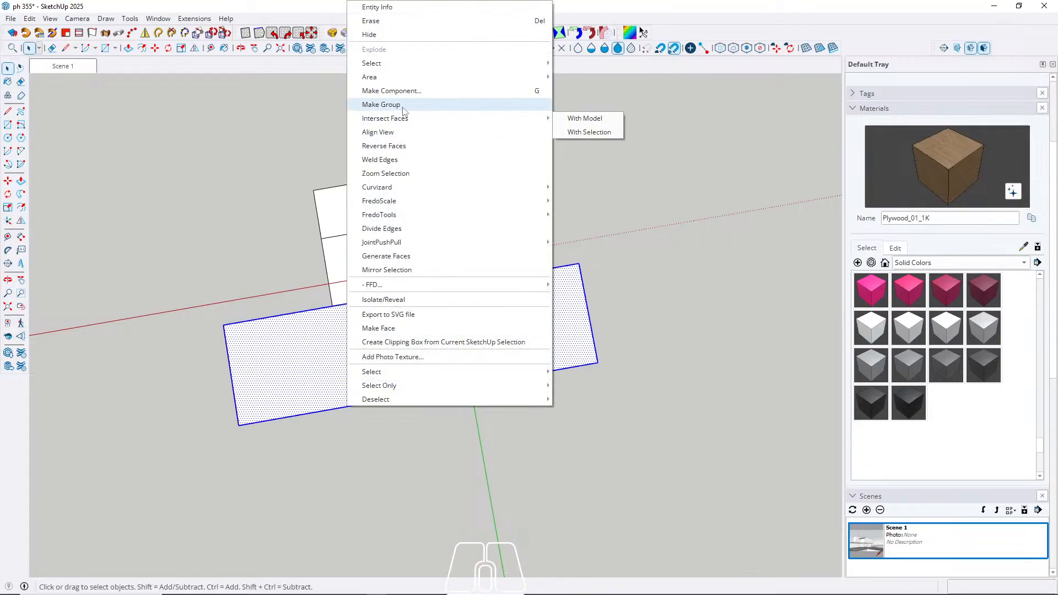
left_click(404, 105)
Step: Draw a ground rectangle of about 2329 by 2380 cm from the rear ground's corner to the poolside panel's outer corner, and group it
key("r")
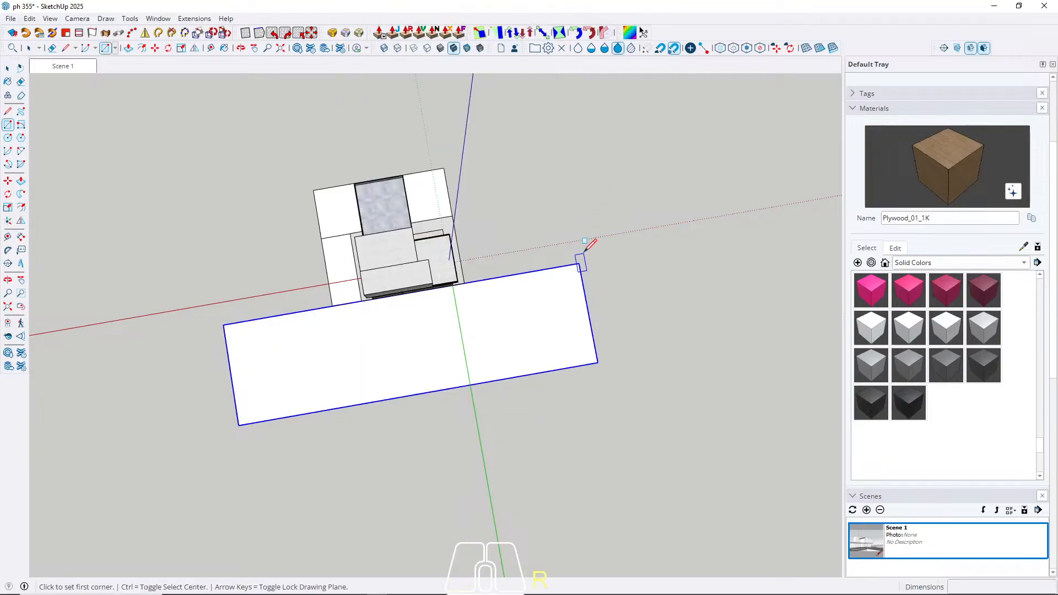
left_click(578, 263)
scroll(448, 161, "up", 3)
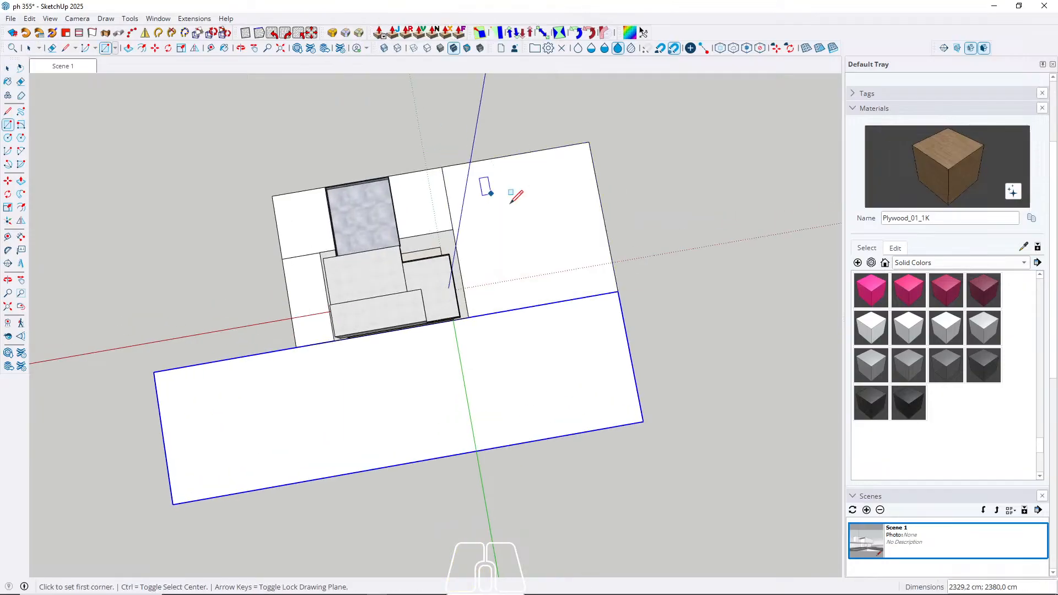
key("space")
left_click(524, 216)
right_click(524, 216)
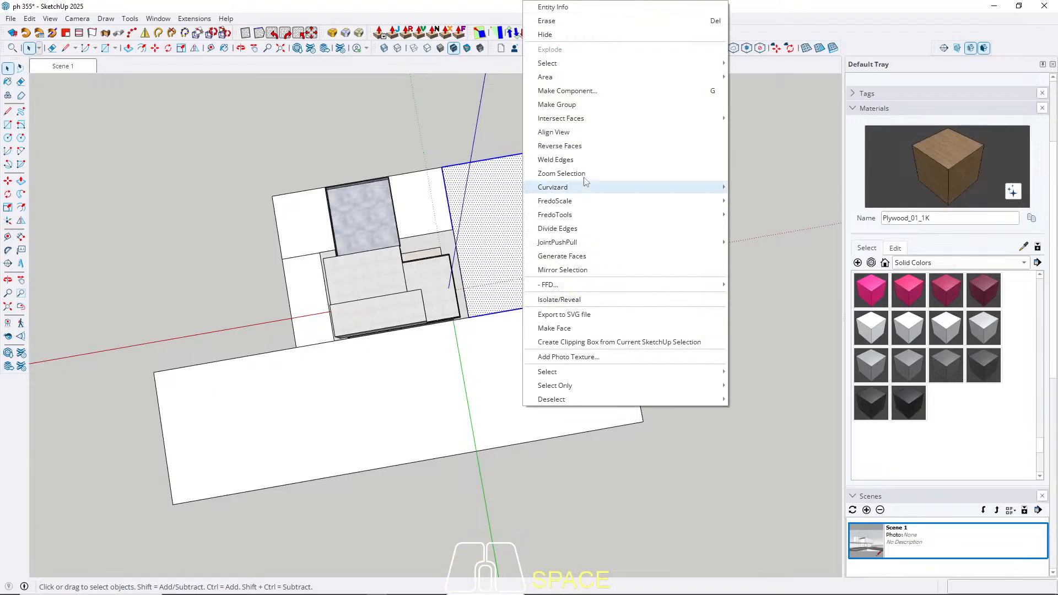
left_click(557, 105)
Step: Copy the large side ground panel to the opposite side of the site and scale its outer edge to the rear ground's end
key("m")
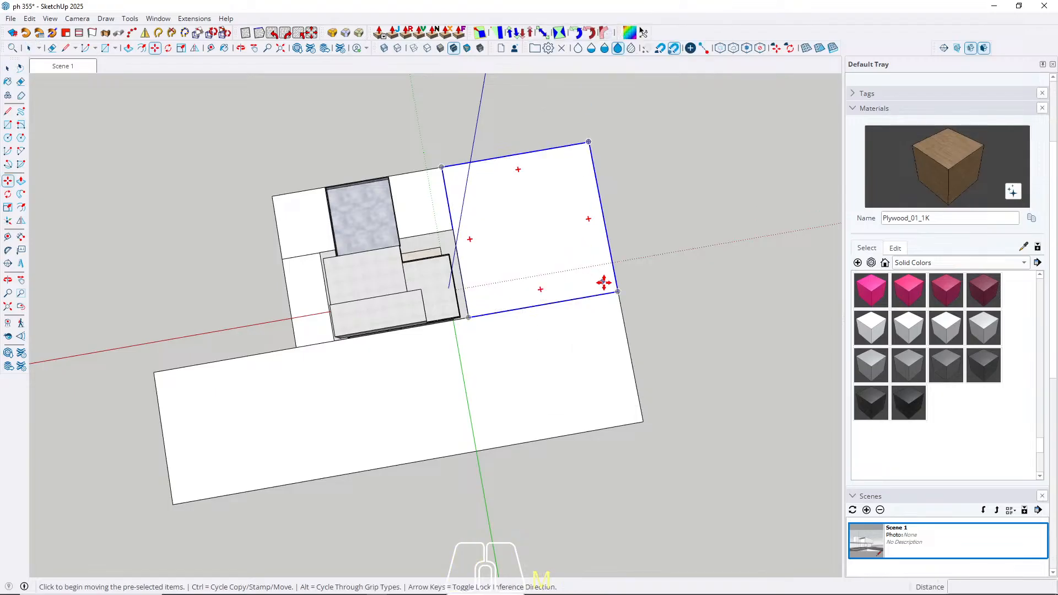
left_click(617, 291)
key("ctrl")
left_click(299, 346)
key("space")
key("s")
left_click(132, 297)
left_click(156, 387)
key("space")
Step: Draw a ground strip of about 4082 by 543 cm in front of the pool, starting at the balcony-side panel's front corner
middle_click_drag(161, 389, 732, 300)
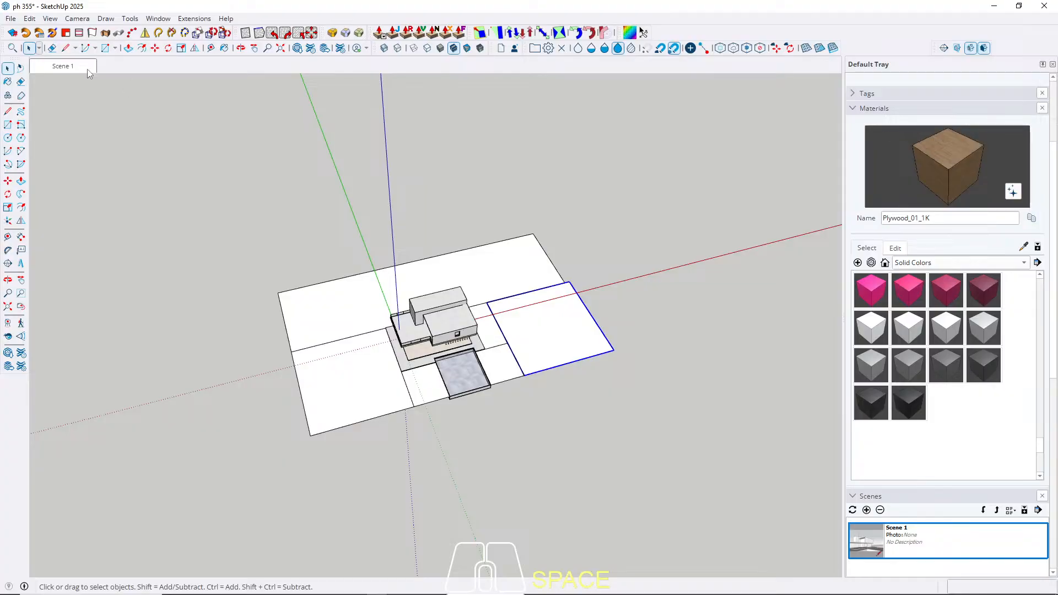
left_click(87, 69)
middle_click_drag(488, 207, 387, 469)
scroll(485, 302, "down", 10)
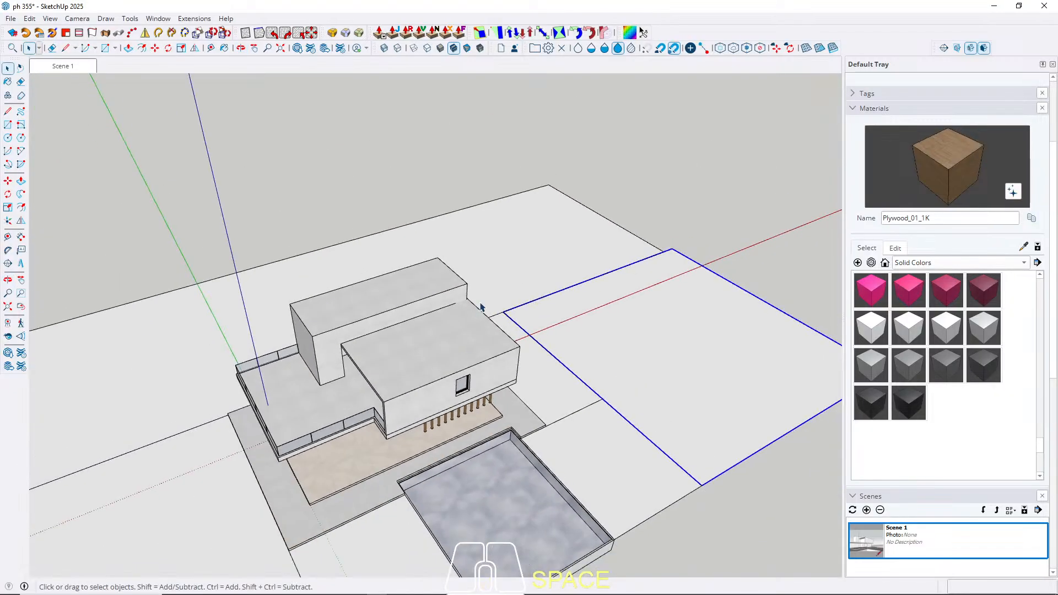
middle_click_drag(453, 391, 342, 441)
key("r")
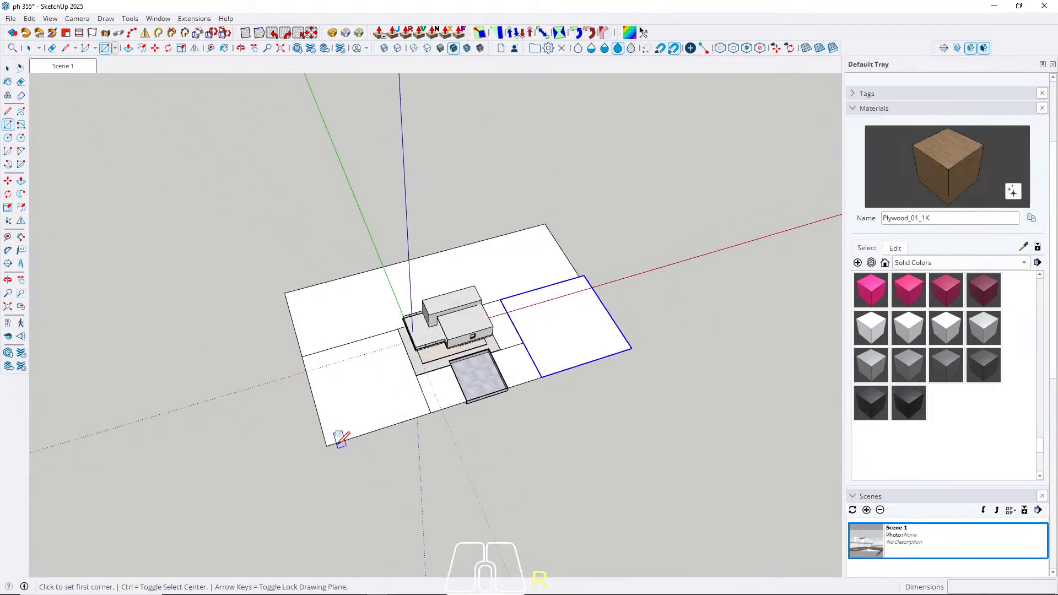
left_click(326, 446)
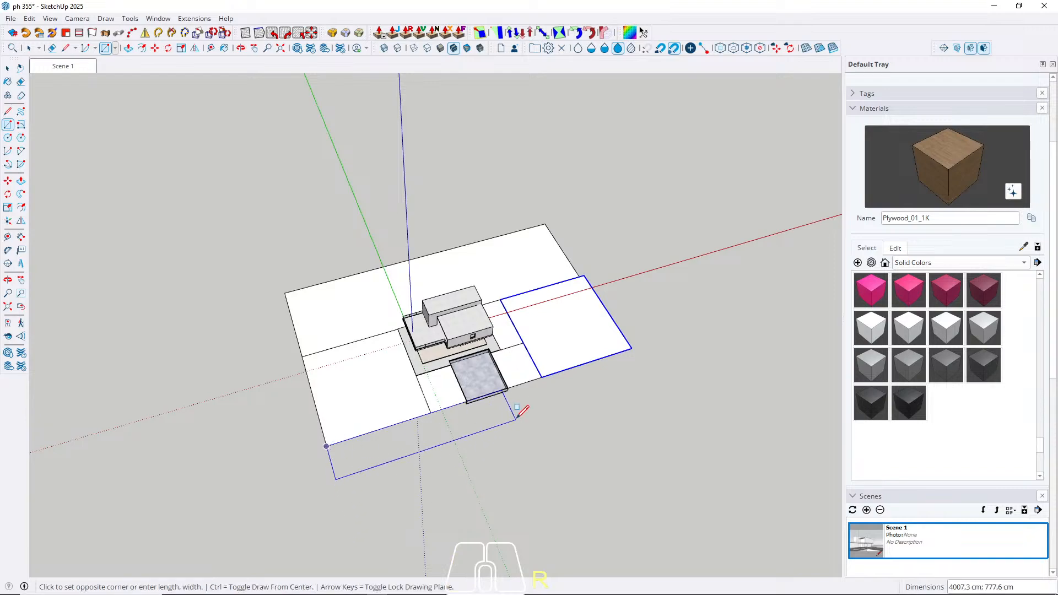
scroll(508, 389, "up", 4)
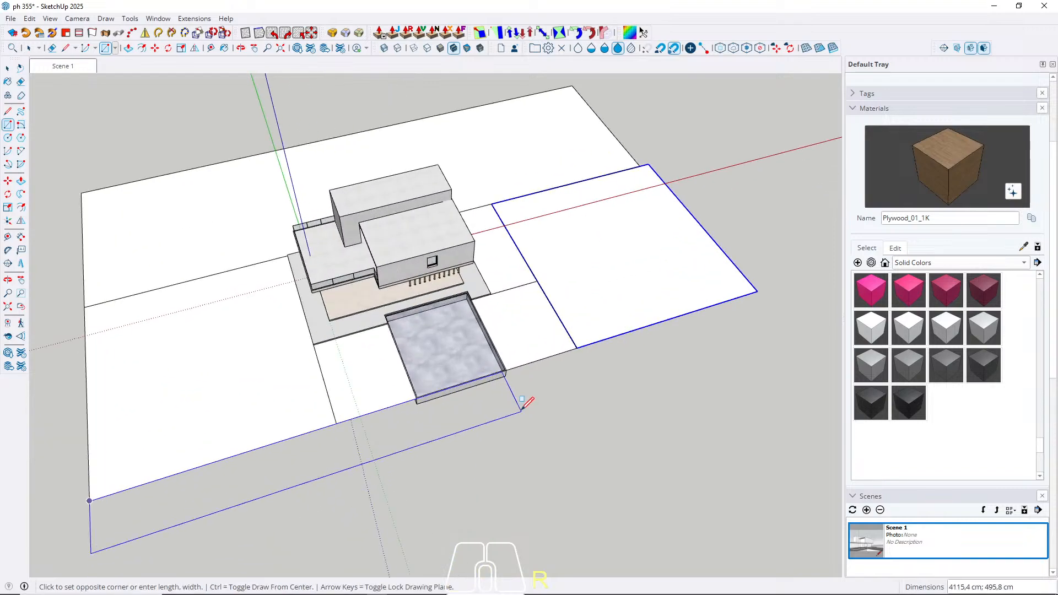
left_click(520, 415)
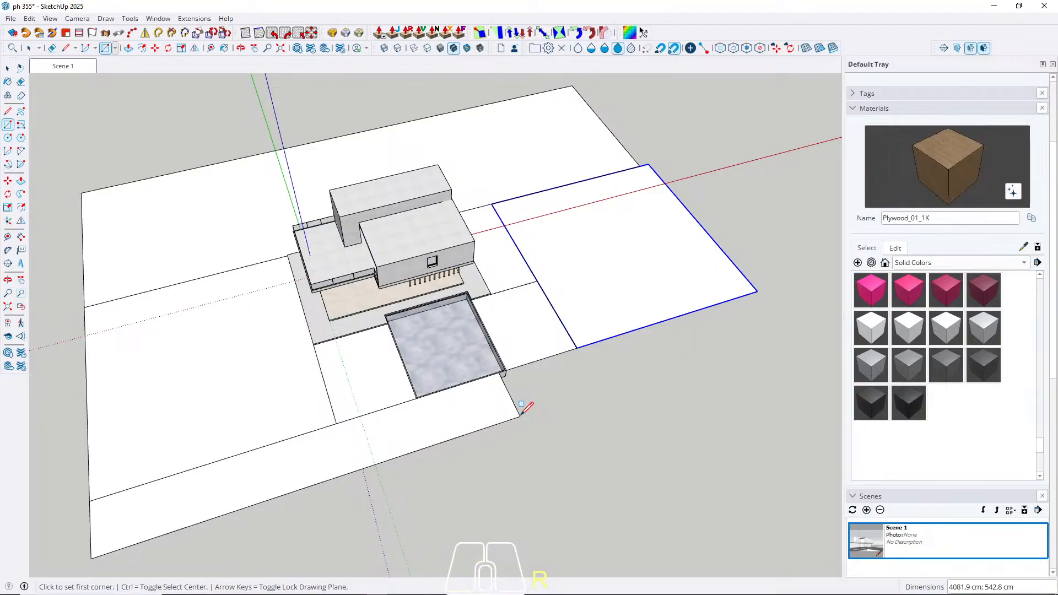
key("space")
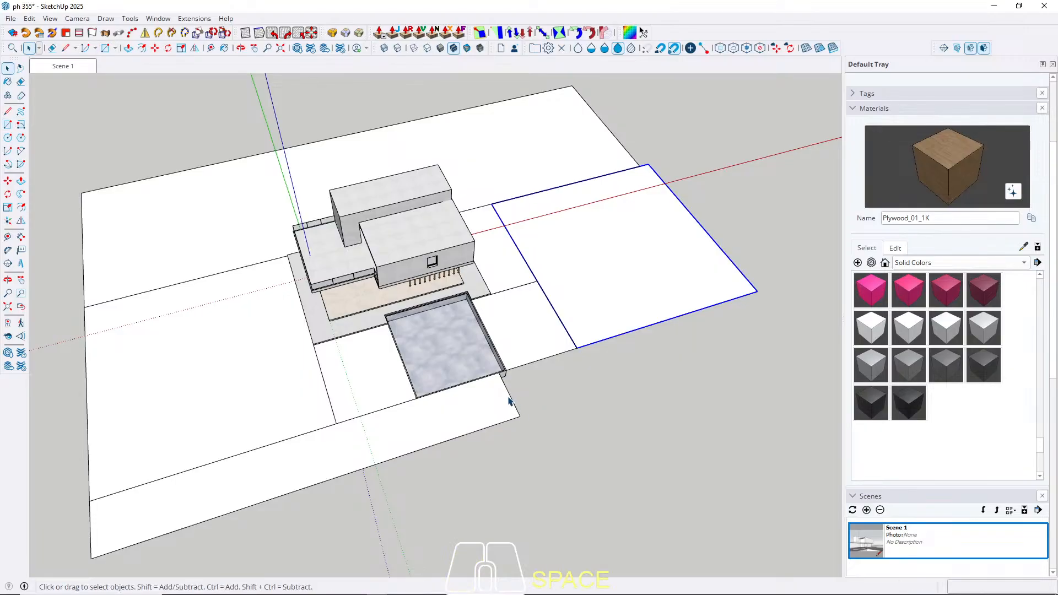
Step: Extend the front ground strip by moving its short end edge along the red axis to the far side panel's outer corner
left_click(509, 401)
left_click(511, 401)
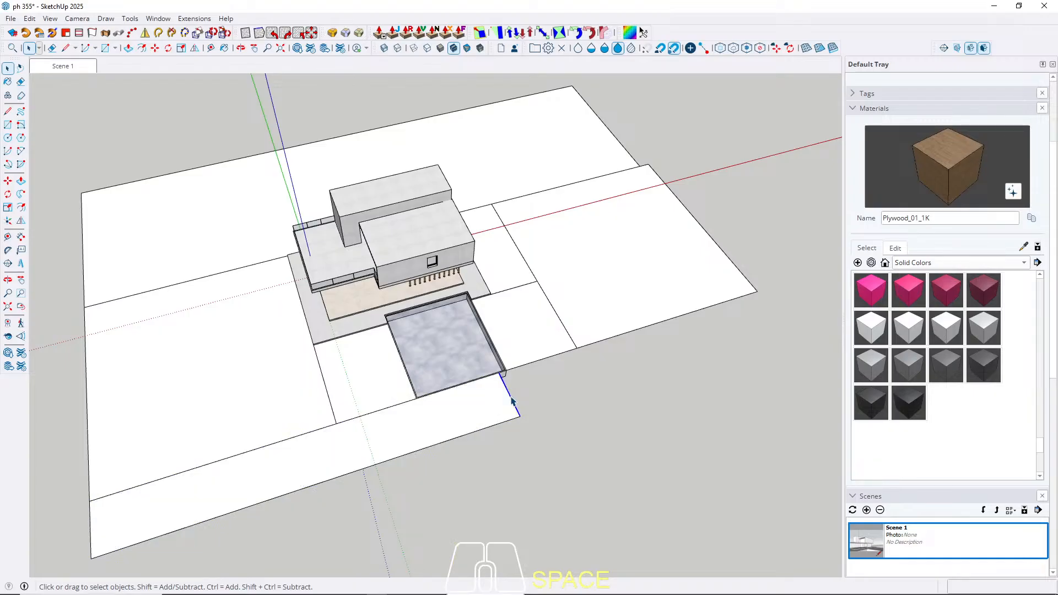
key("m")
left_click(511, 394)
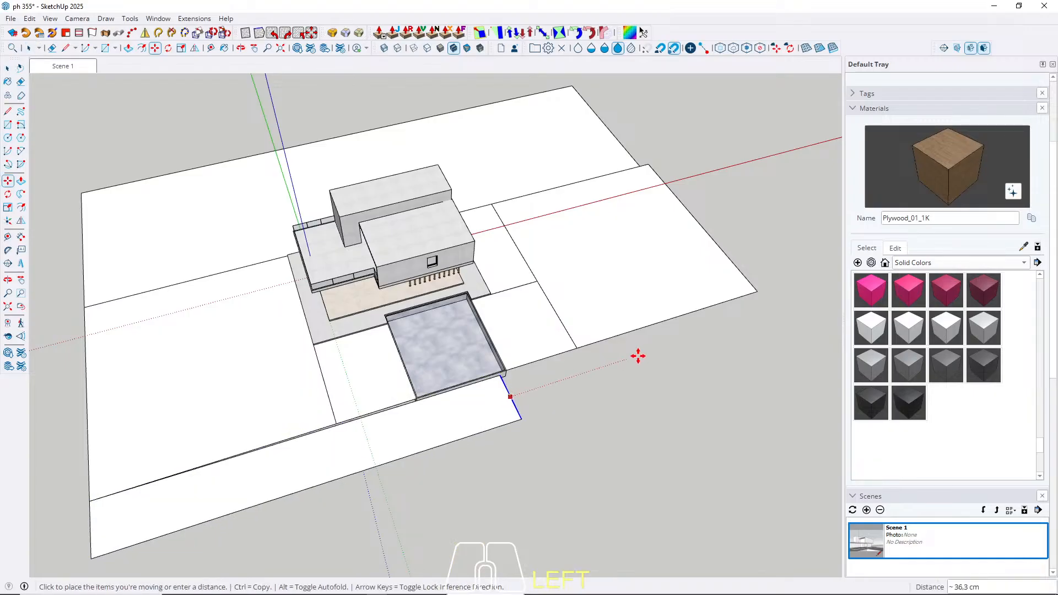
key("Right")
left_click(747, 277)
key("space")
middle_click_drag(747, 278, 613, 260)
left_click(676, 225)
key("s")
left_click(676, 224)
key("space")
Step: Select all the ground panels around the house and pool, including the front strip, and combine them into one group
left_click(624, 349)
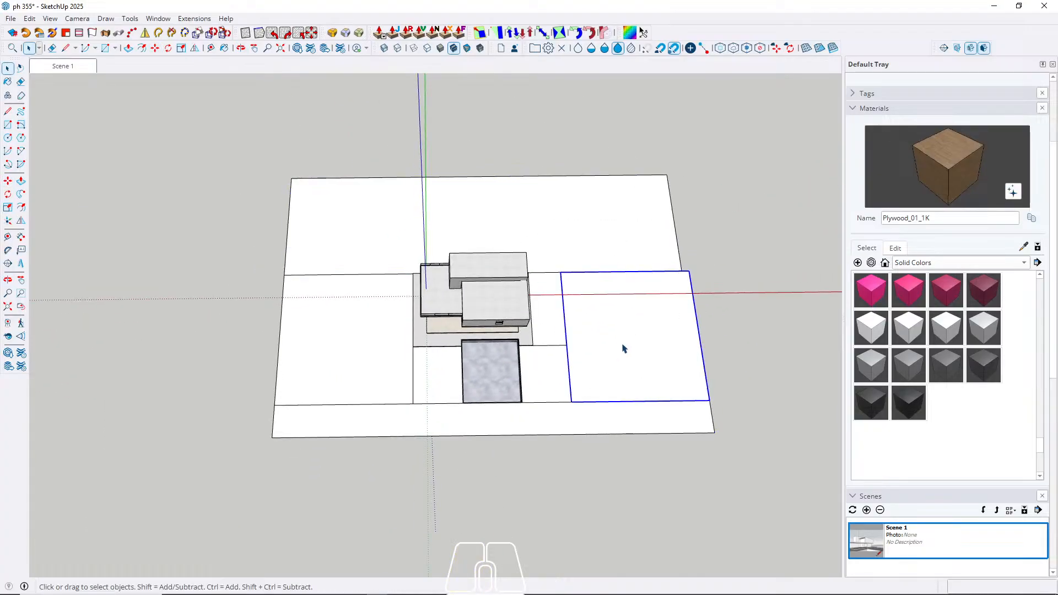
left_click(330, 380, "shift")
left_click(433, 378, "shift")
left_click(546, 371, "shift")
left_click(558, 221, "shift")
left_click(518, 426, "shift")
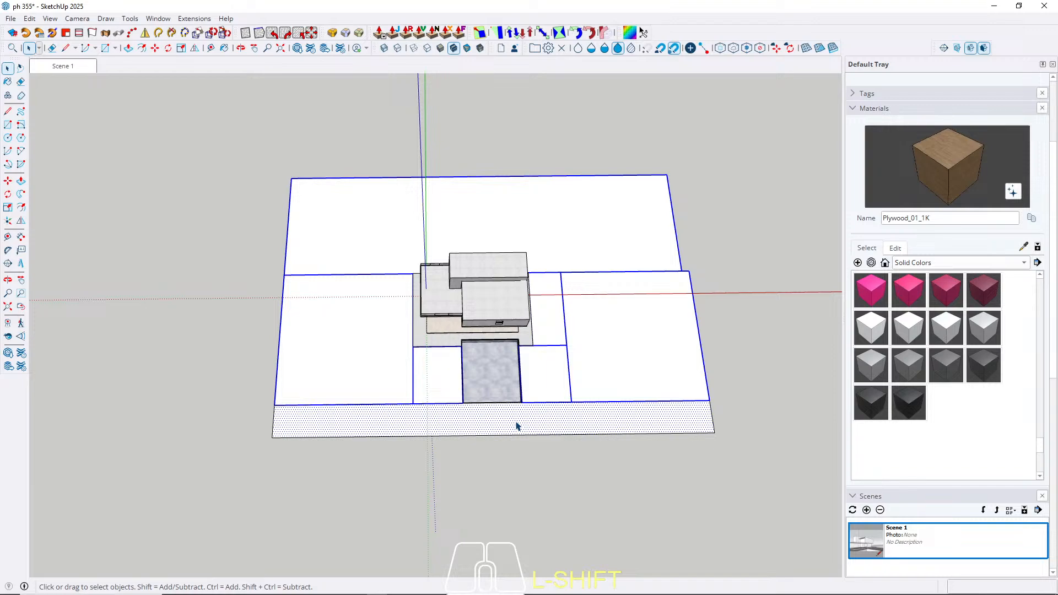
right_click(517, 426)
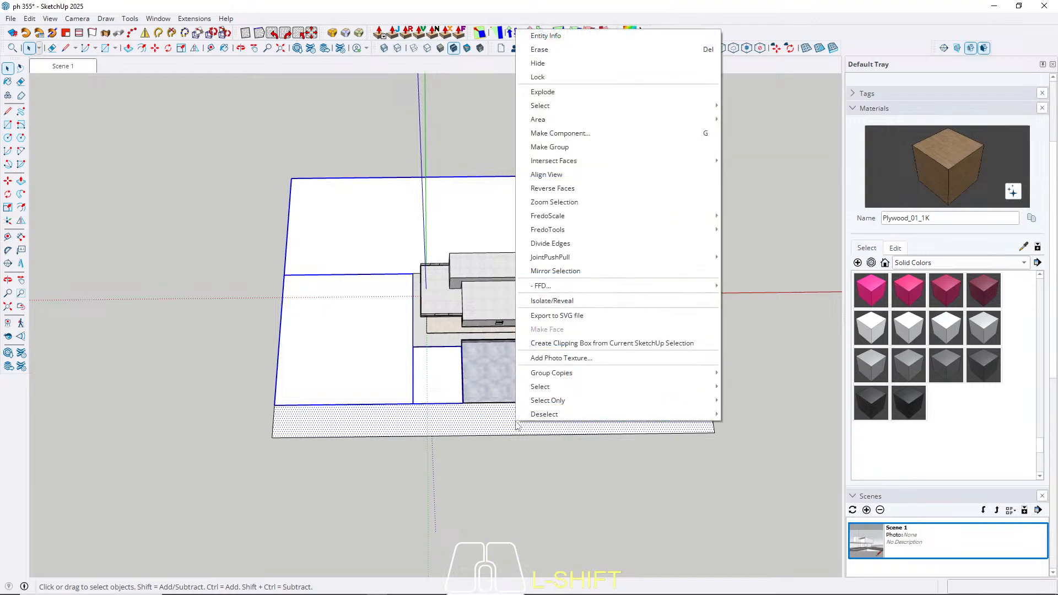
left_click(570, 147)
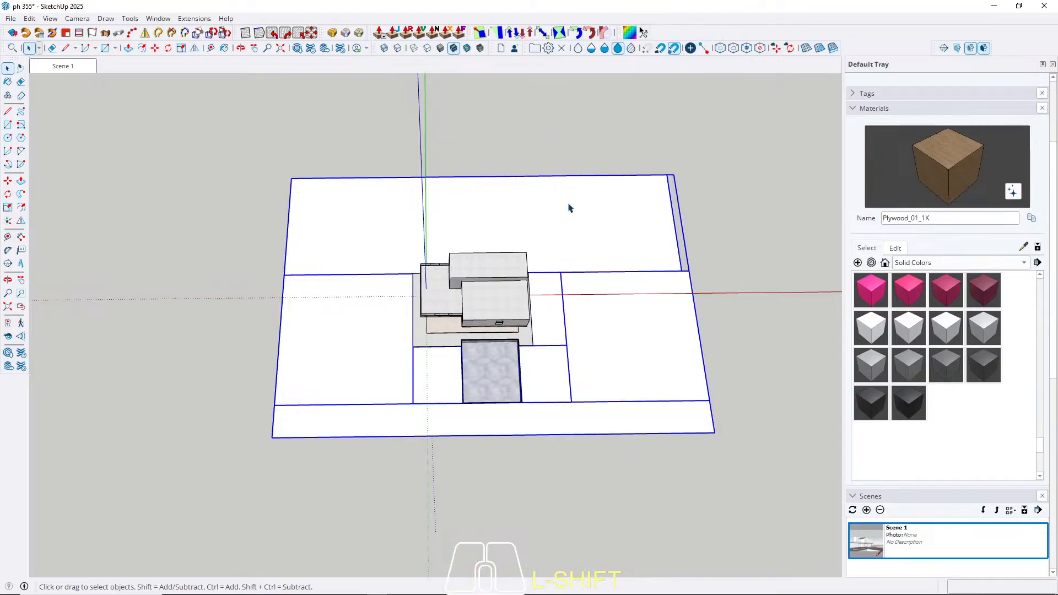
Step: Inside the ground group, stretch the rear panel's short end along the red axis to align with the side panel's outer corner
double_click(618, 354)
left_click(639, 237)
key("s")
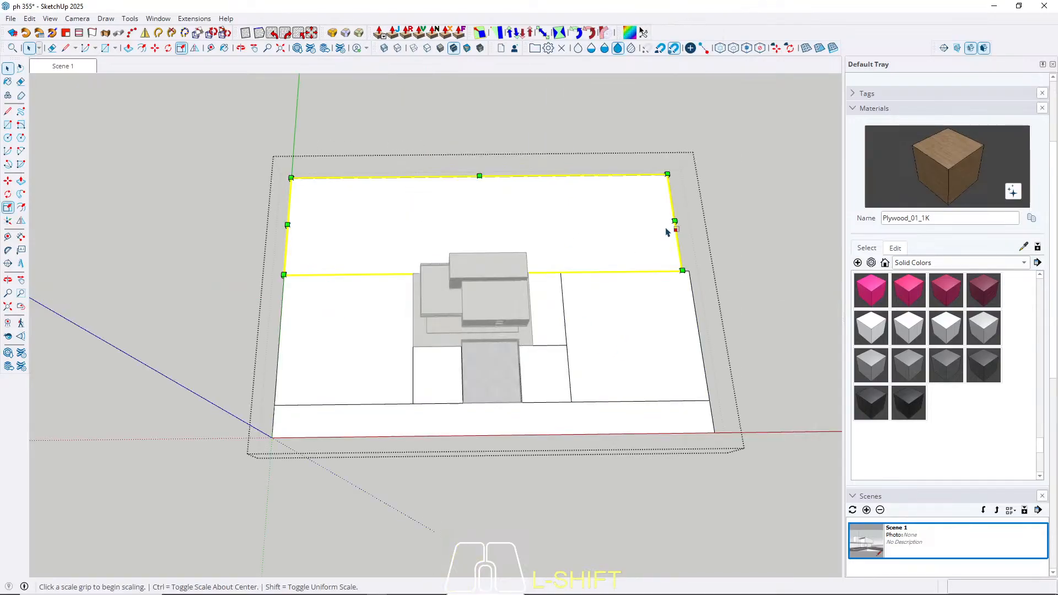
left_click(674, 222)
left_click(689, 292)
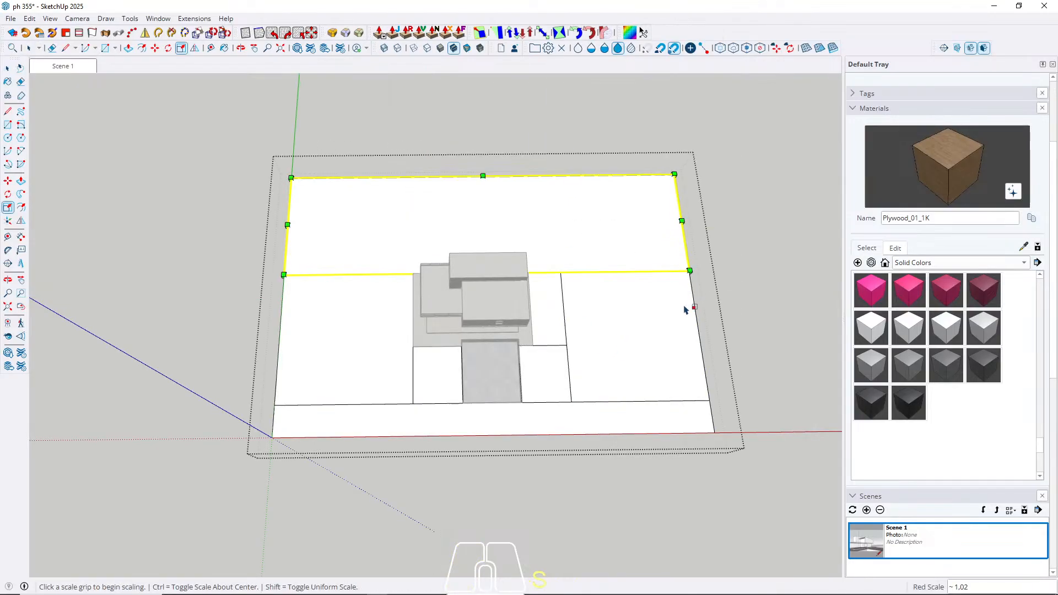
Step: Select all the panels inside the ground group and explode them into plain connected geometry
key("s")
key("ctrl+a")
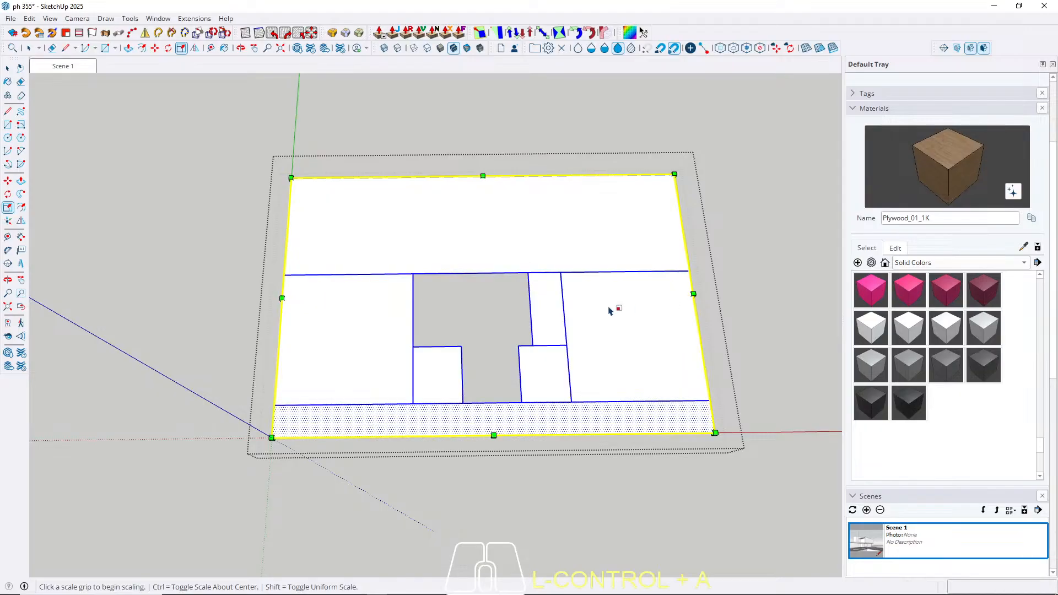
right_click(633, 315)
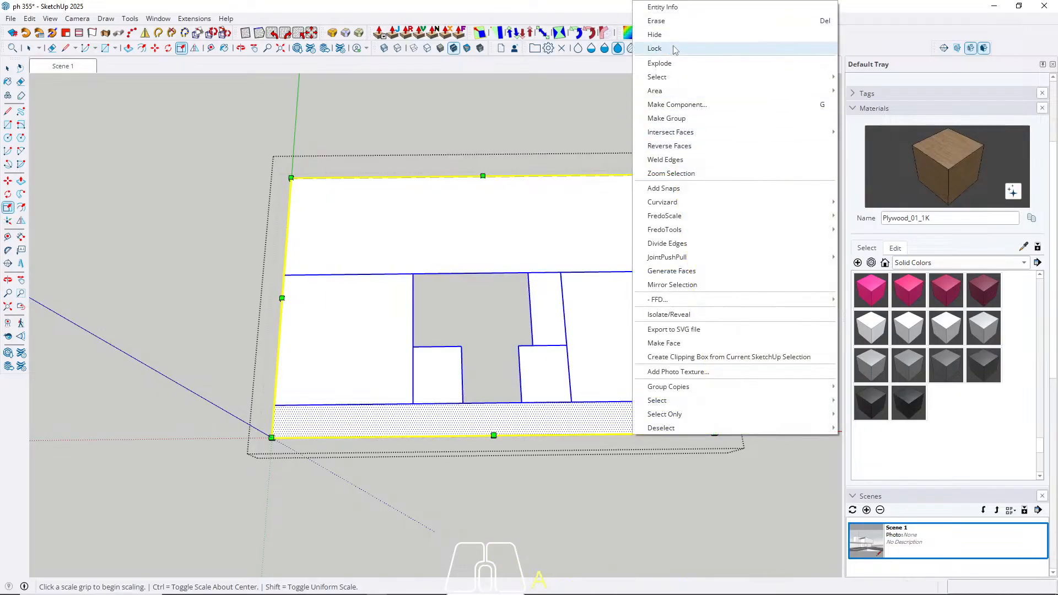
left_click(674, 68)
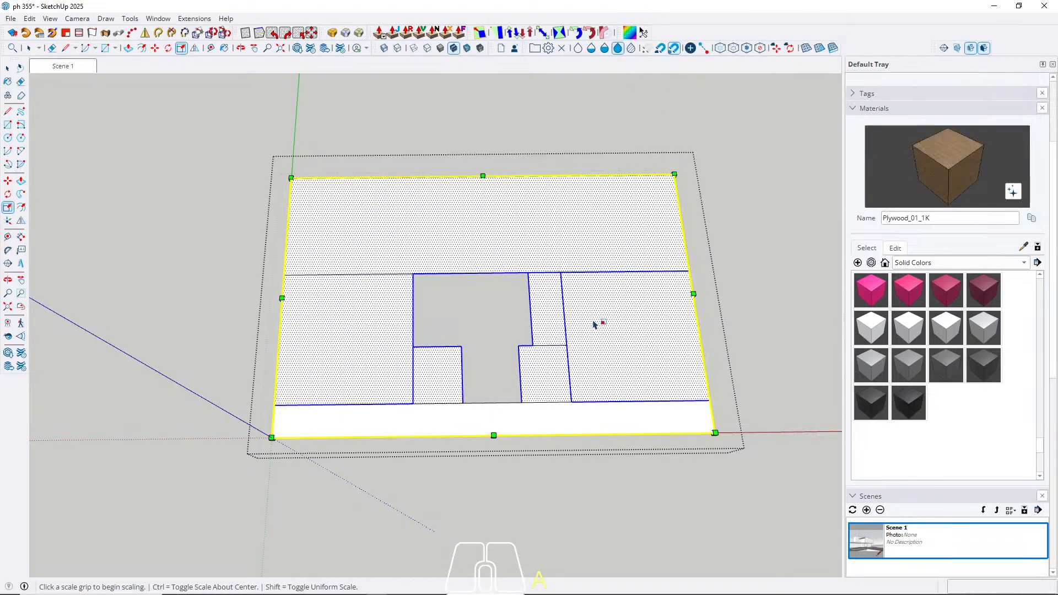
key("space")
left_click(619, 352)
Step: Erase the dividing edges between the ground panels on the balcony side, beside the pool and beside the house
key("e")
mouse_move(422, 248)
left_mouse_down()
mouse_move(375, 331)
mouse_move(436, 369)
mouse_move(446, 398)
left_mouse_up()
mouse_move(555, 402)
left_mouse_down()
mouse_move(553, 414)
mouse_move(583, 390)
mouse_move(569, 391)
left_mouse_up()
left_click_drag(557, 343, 561, 359)
left_click(572, 327)
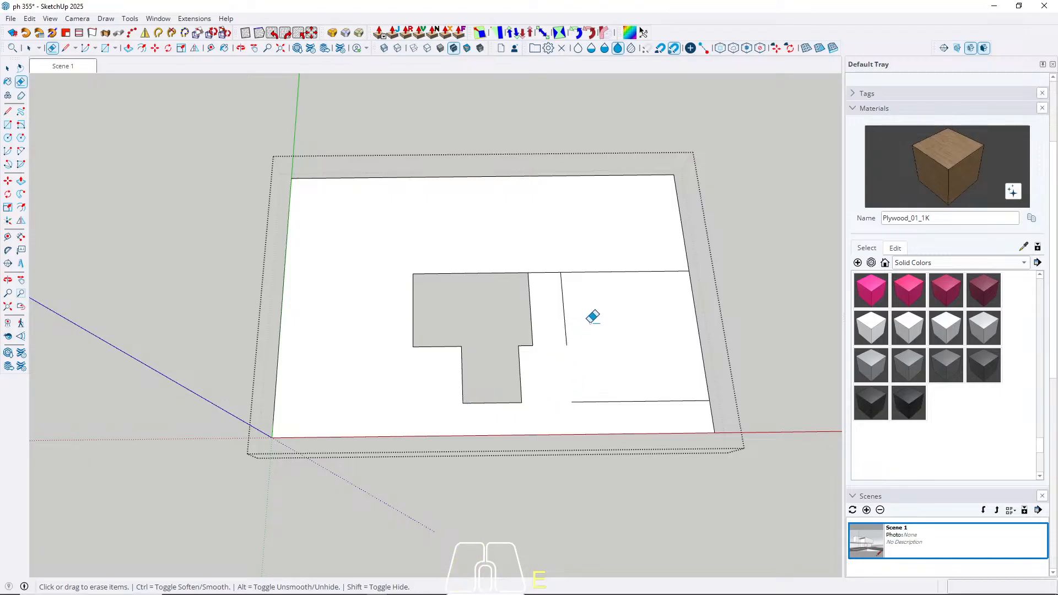
key("ctrl+z")
mouse_move(579, 313)
left_mouse_down()
mouse_move(562, 328)
mouse_move(563, 352)
left_mouse_up()
key("space")
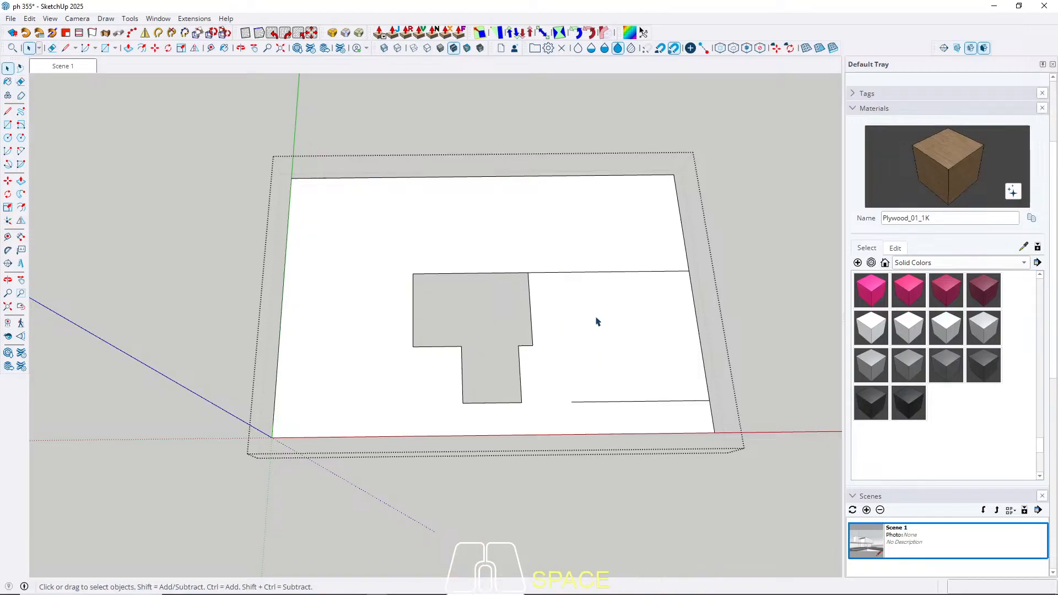
Step: Erase the remaining rear and front dividing edges on the far side so the ground forms one continuous face
key("Escape")
scroll(583, 320, "up", 2)
triple_click(571, 345)
middle_click_drag(566, 377, 555, 482)
key("w")
scroll(527, 410, "down", 1)
left_click(557, 441)
key("w")
key("e")
left_click(555, 383)
left_click(571, 496)
key("space")
key("e")
left_click(577, 484)
key("space")
Step: Leave the ground group and review the house from above and from the saved Scene 1 view
middle_click_drag(579, 484, 380, 302)
left_click(76, 69)
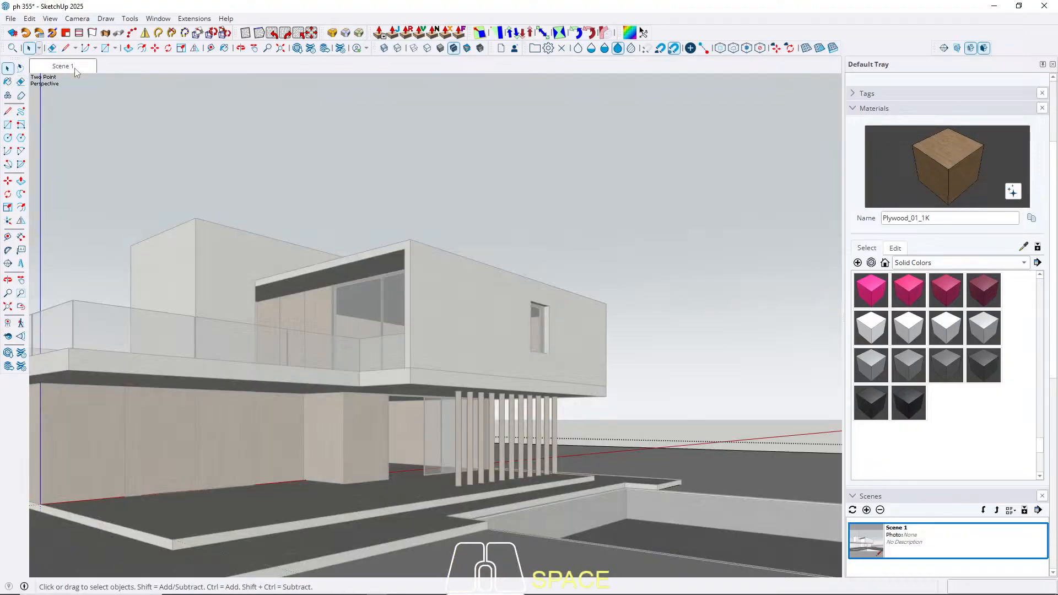
key("Escape")
middle_click_drag(501, 242, 365, 422)
scroll(540, 422, "up", 3)
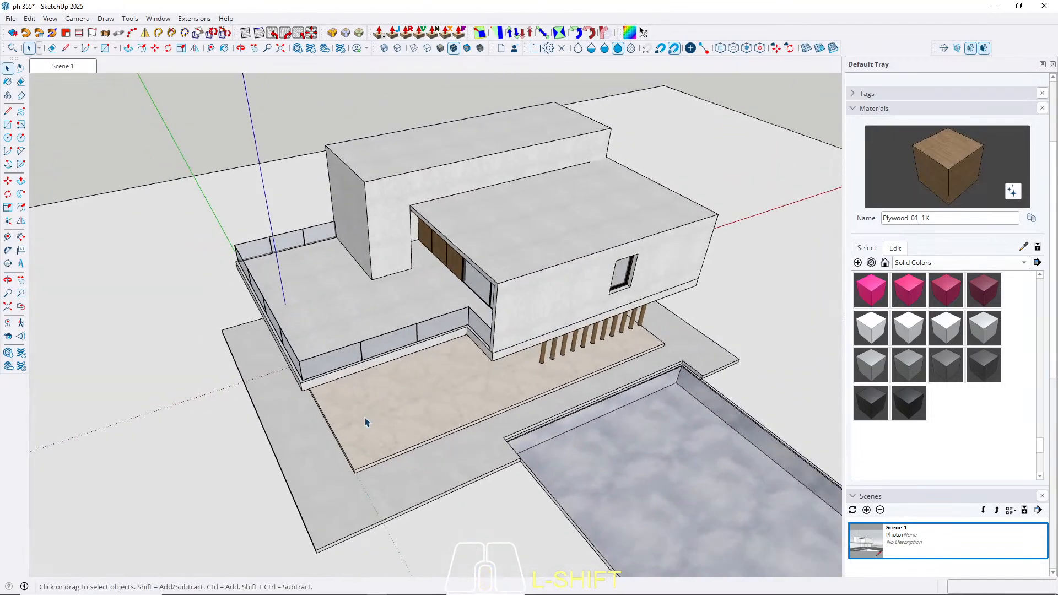
left_click(63, 66)
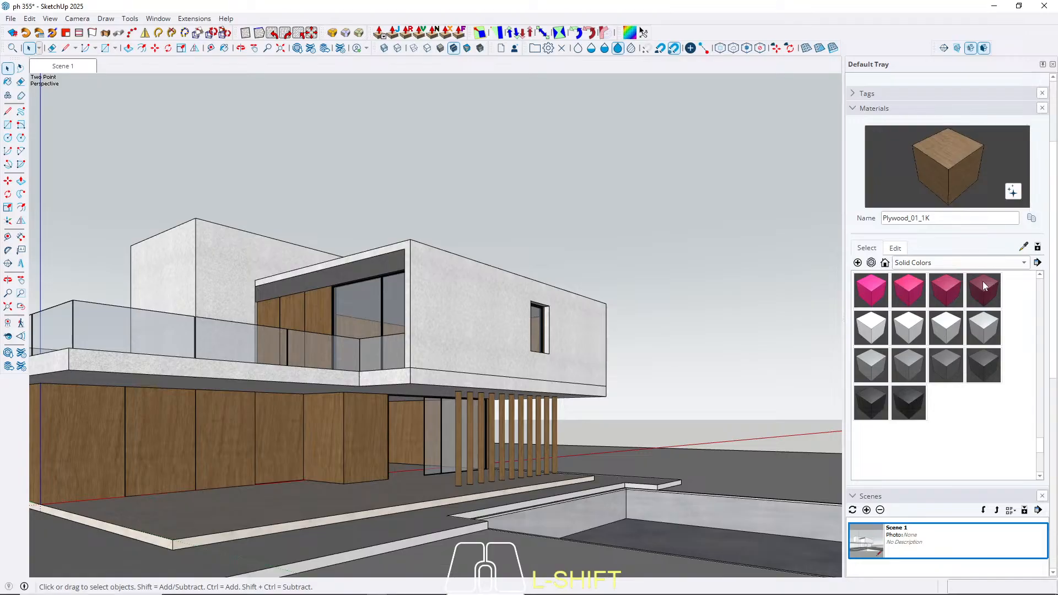
Step: Paint the face inside the ground group with the Soil_04_1K material from the Ground collection
left_click(926, 263)
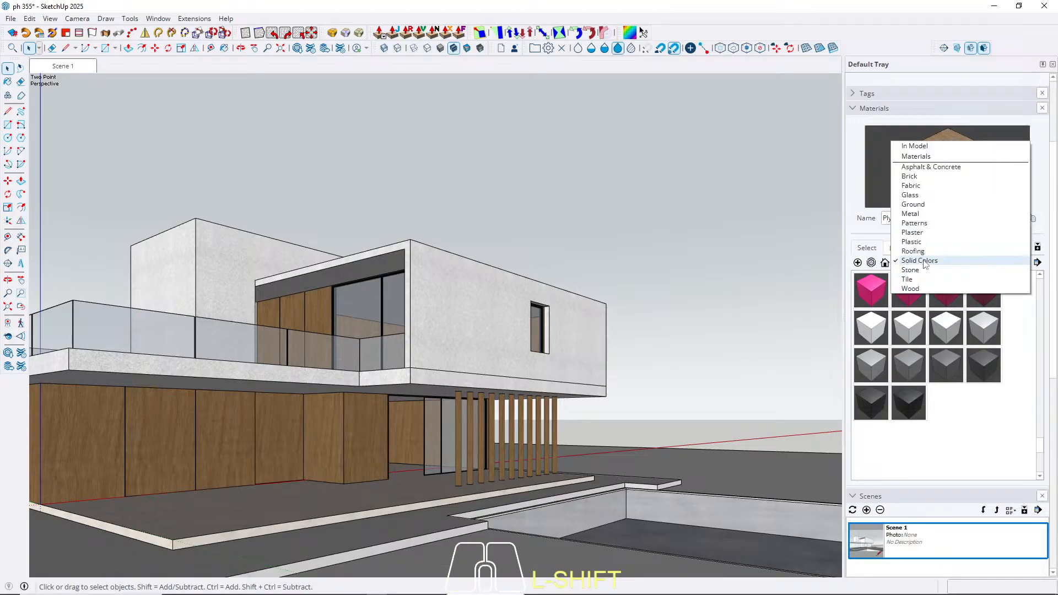
left_click(990, 457)
left_click(913, 262)
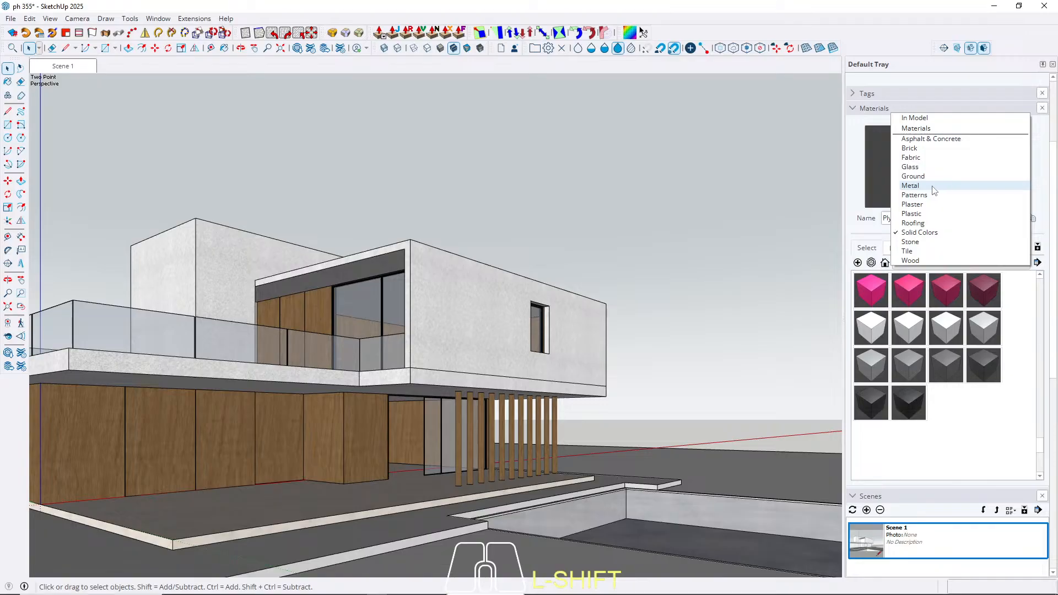
left_click(920, 177)
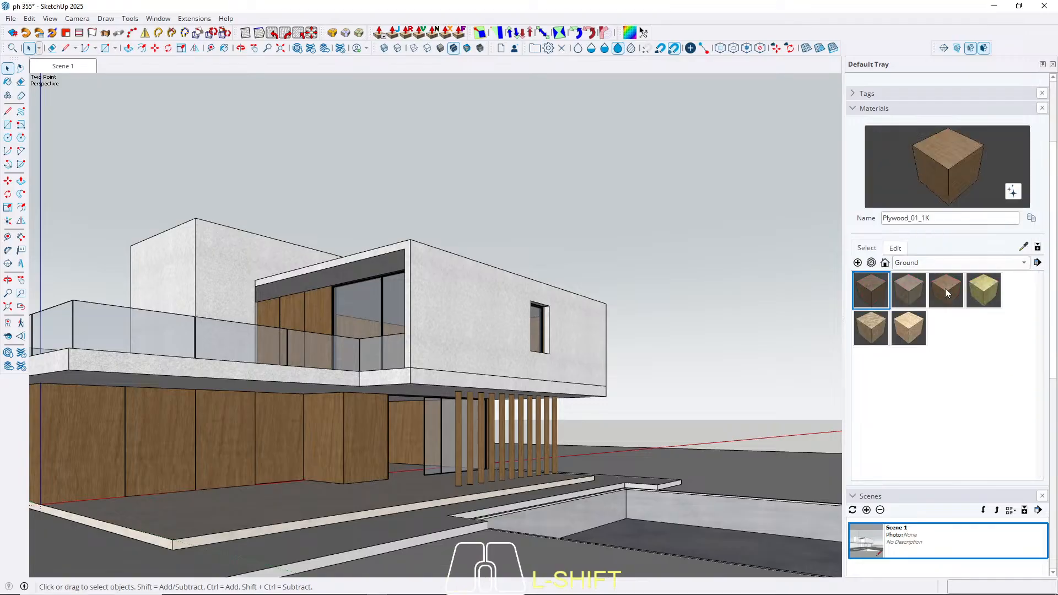
left_click(984, 293)
mouse_move(527, 221)
middle_mouse_down()
mouse_move(543, 427)
mouse_move(562, 485)
middle_mouse_up()
scroll(575, 274, "down", 6)
scroll(580, 269, "down", 3)
key("space")
triple_click(531, 431)
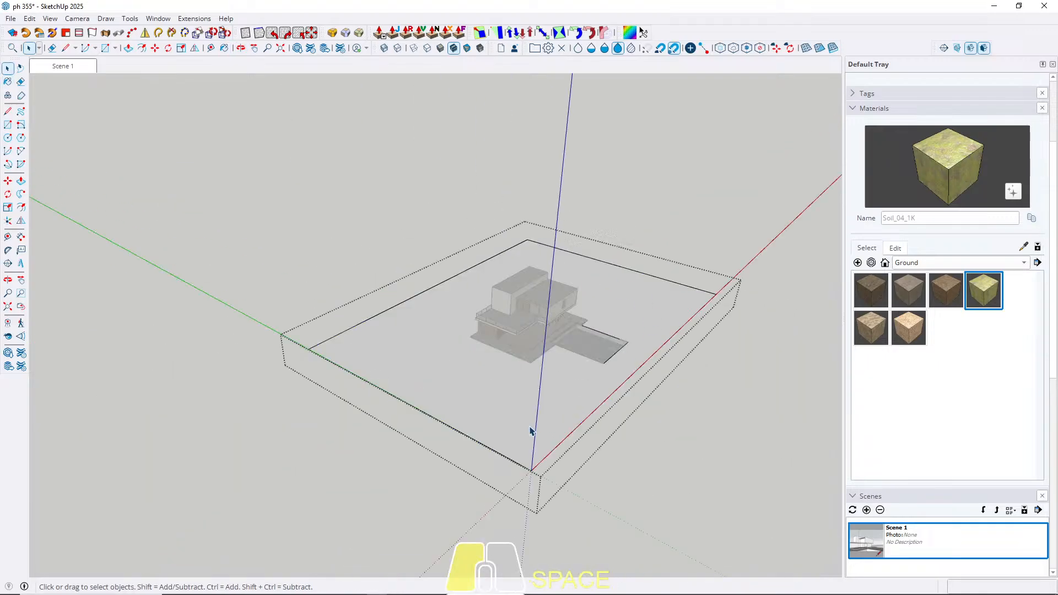
left_click(524, 414)
key("b")
left_click(534, 403)
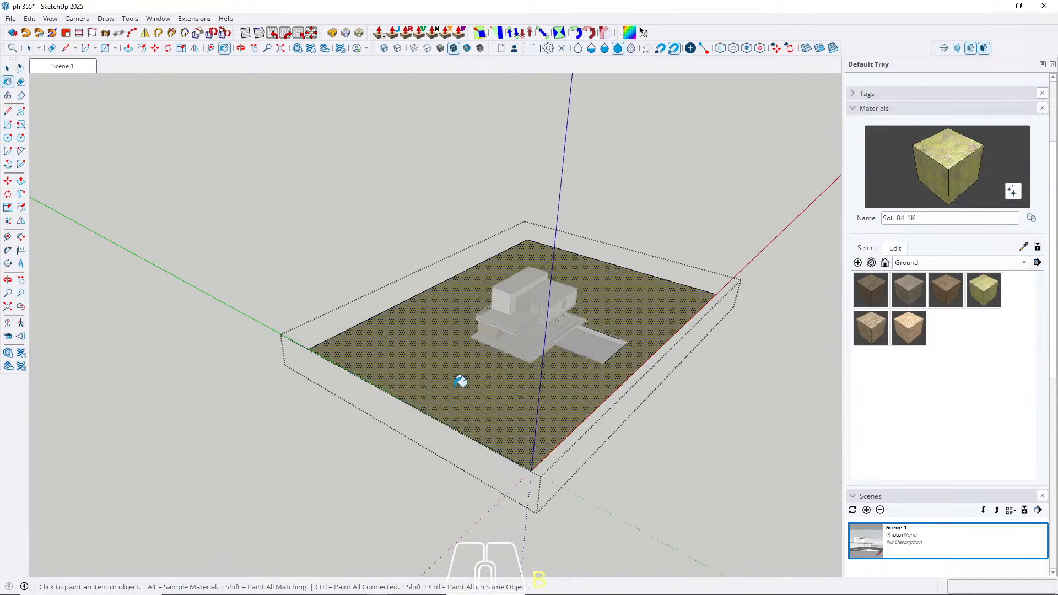
key("space")
Step: Enlarge the Soil_04_1K texture, trying 300 cm and settling on 500 cm, and check it from the Scene 1 view
scroll(500, 398, "up", 6)
middle_click_drag(542, 397, 508, 508)
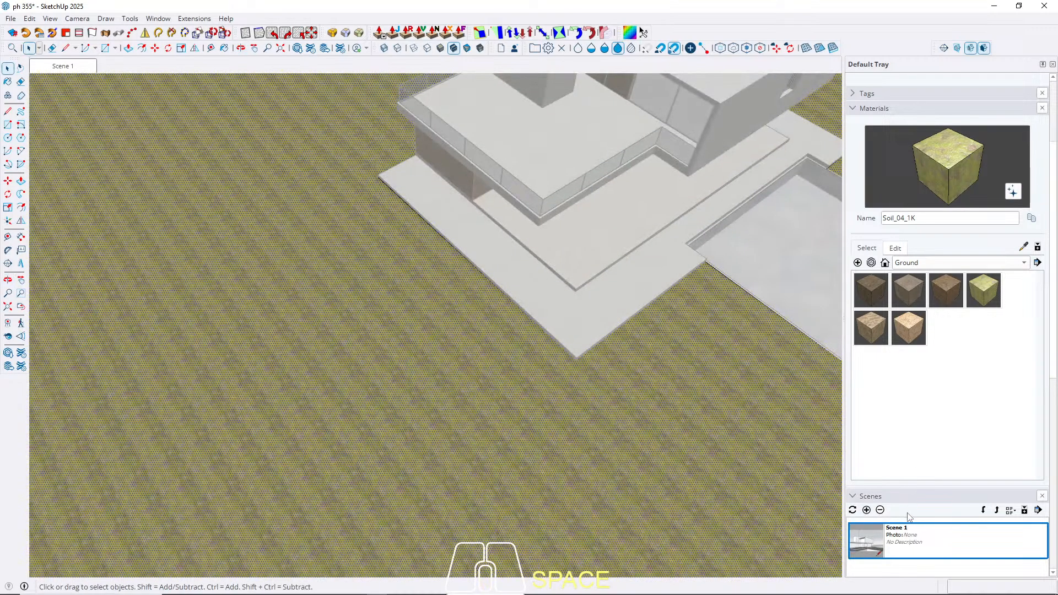
left_click(896, 249)
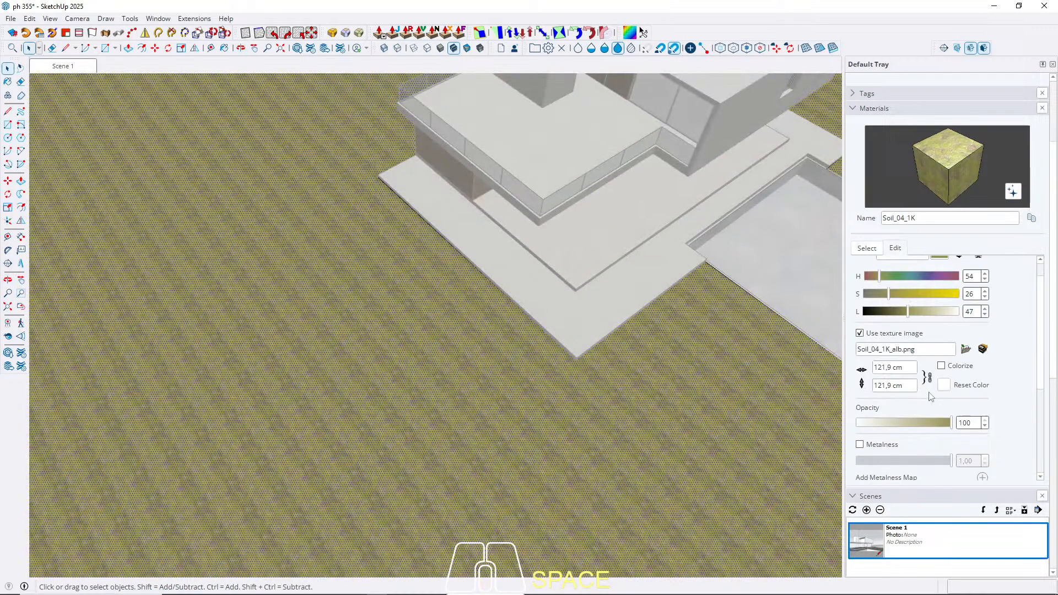
left_click(877, 367)
type("300")
key("Return")
left_click_drag(905, 368, 709, 369)
type("500")
key("Return")
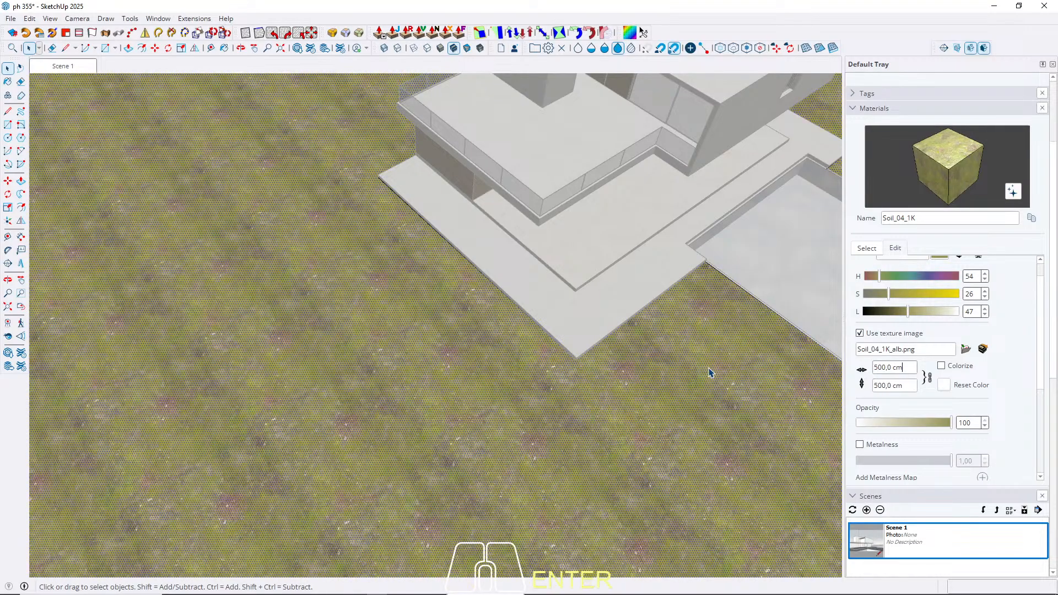
left_click(64, 67)
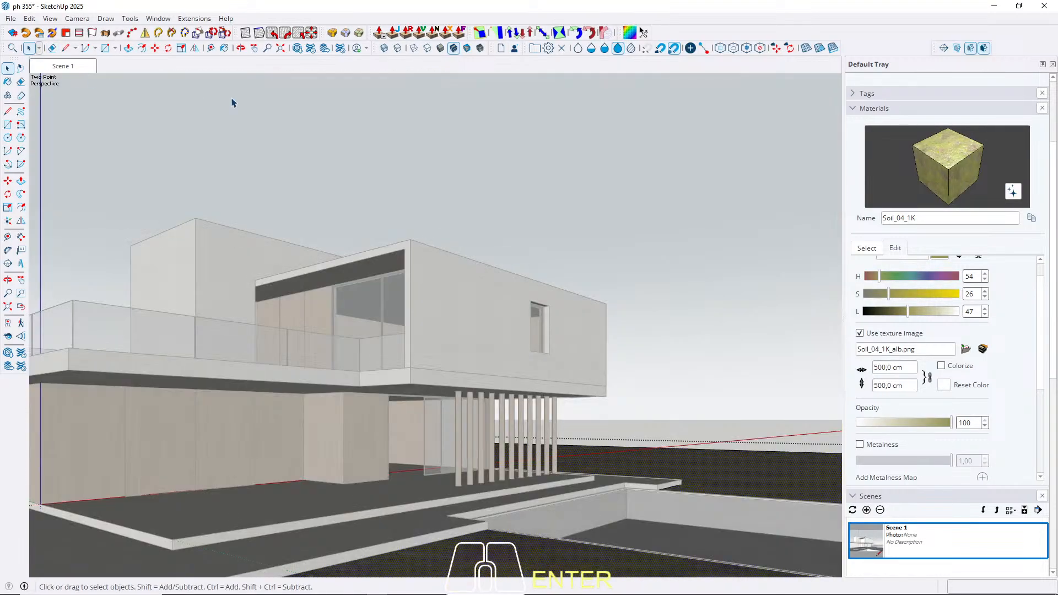
key("Escape")
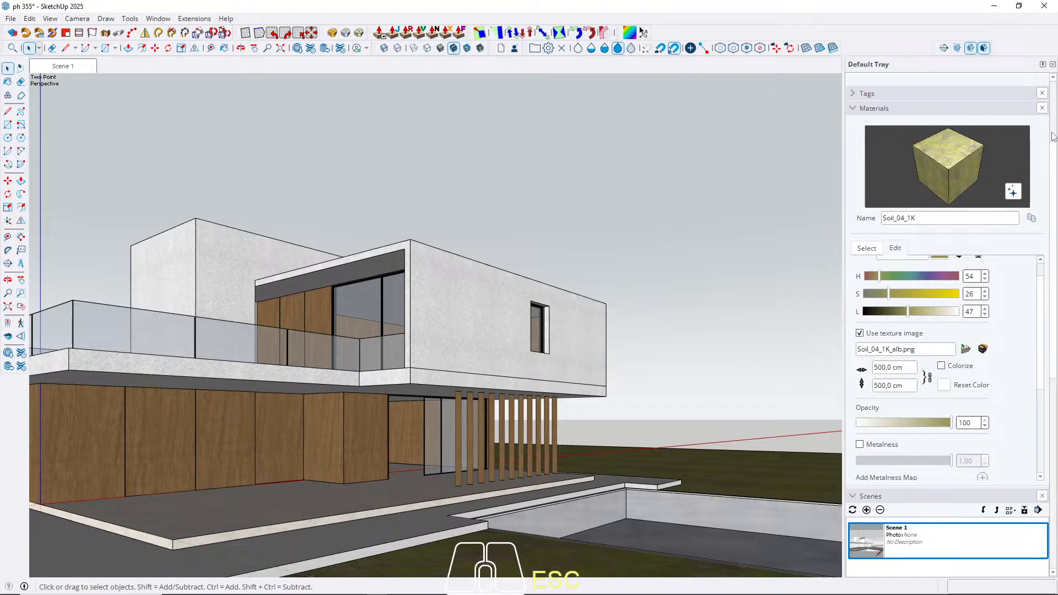
Step: Collapse the unused tray sections, try several of the default styles, and apply the Landscape Architecture Style
scroll(1052, 134, "up", 3)
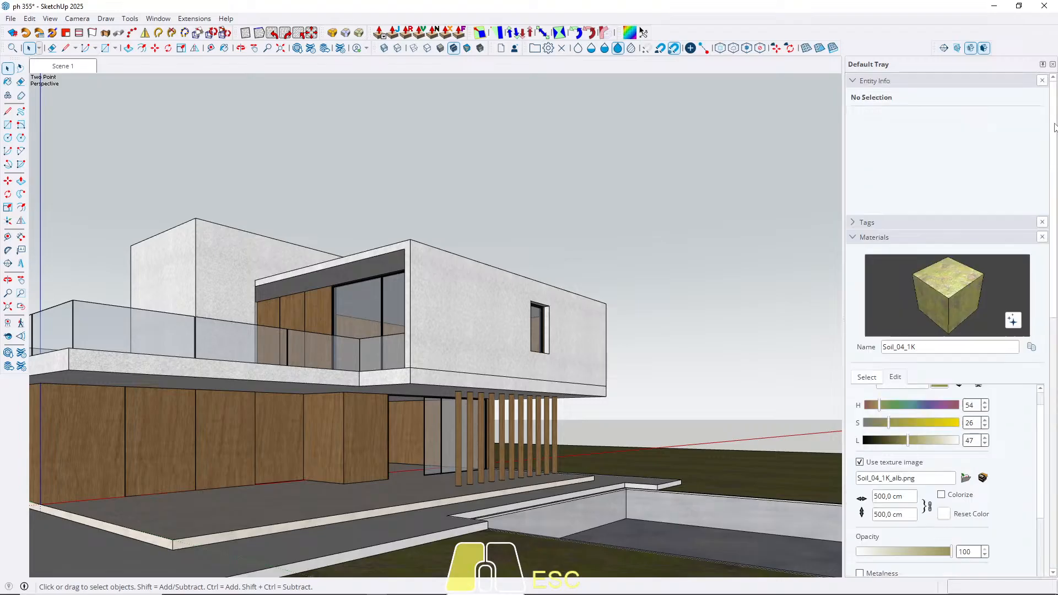
left_click(855, 80)
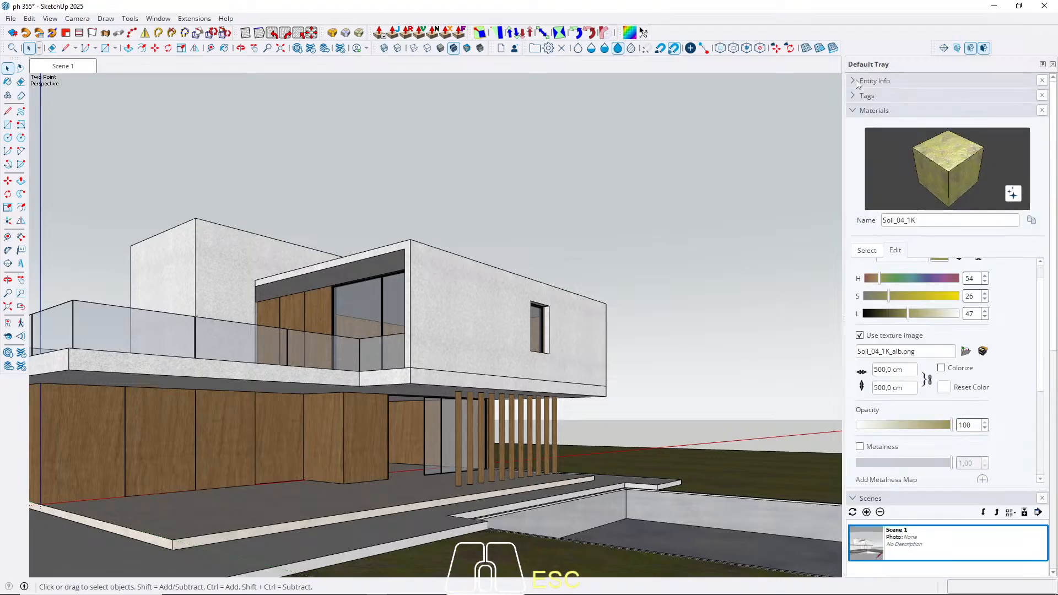
left_click(854, 111)
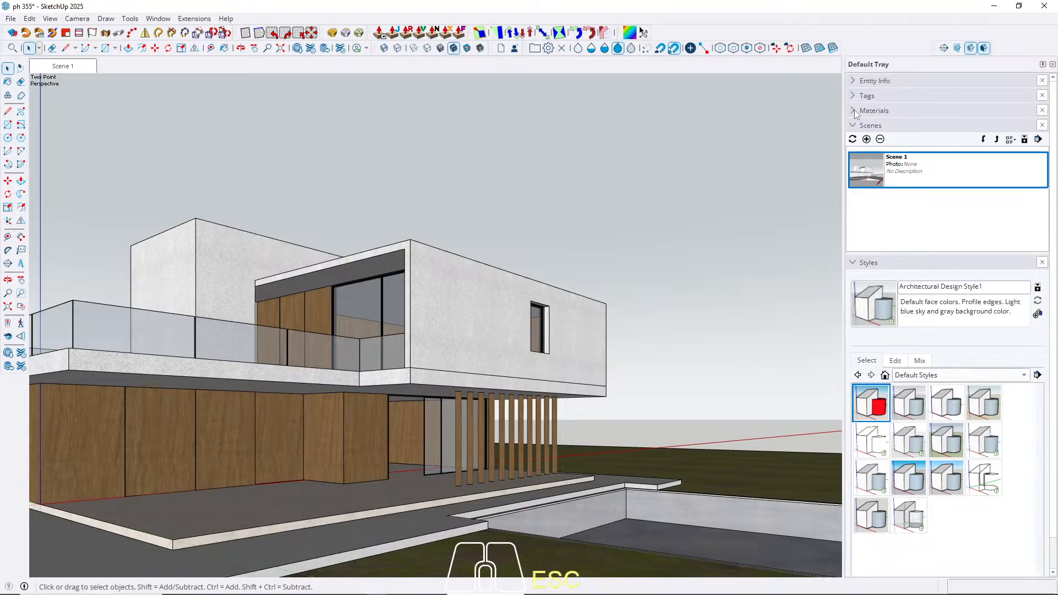
left_click(874, 405)
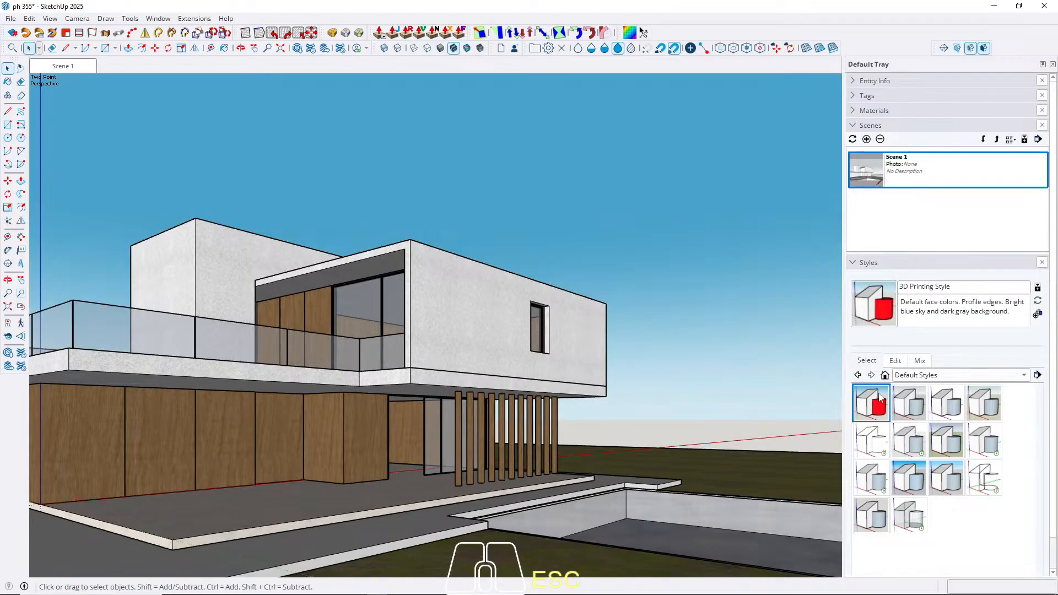
left_click(908, 446)
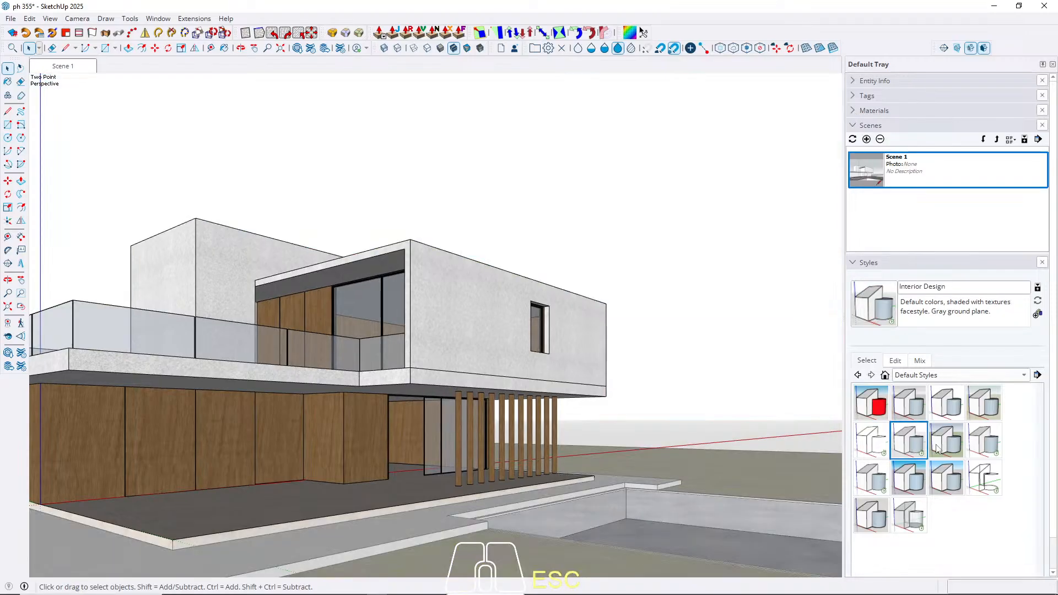
left_click(951, 447)
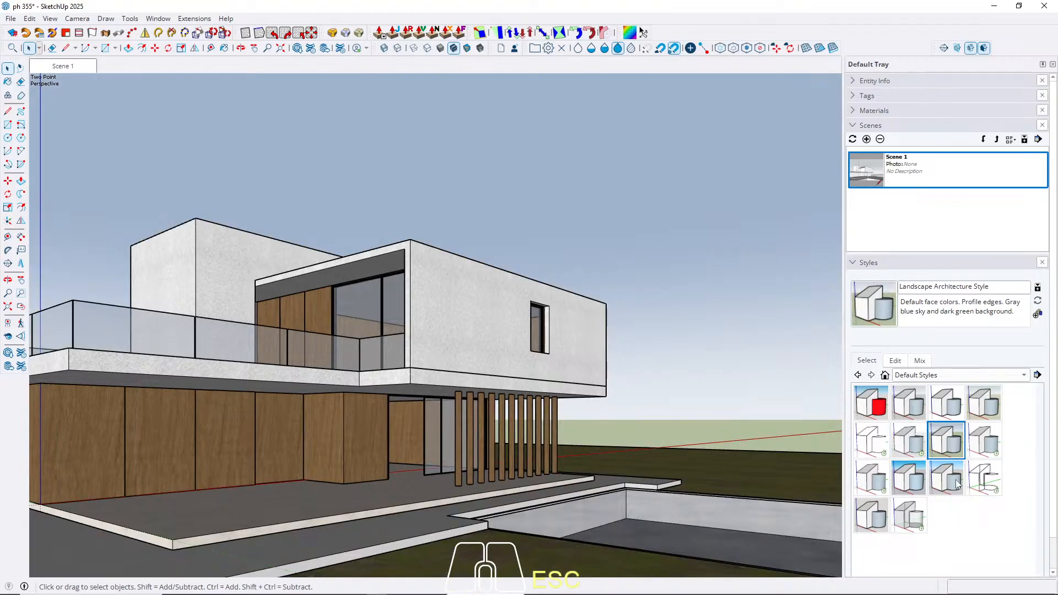
left_click(989, 406)
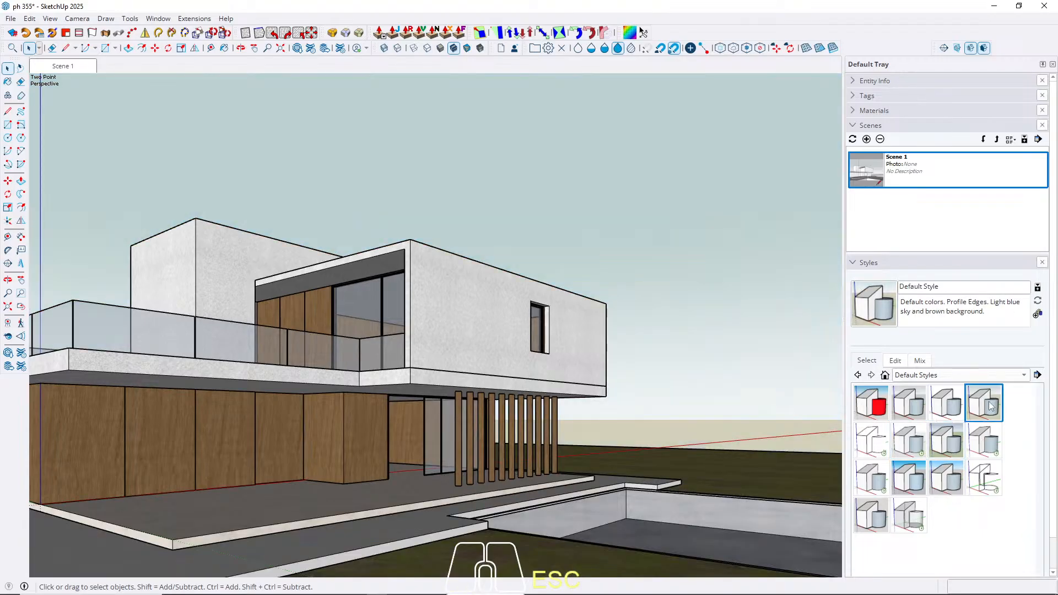
left_click(951, 448)
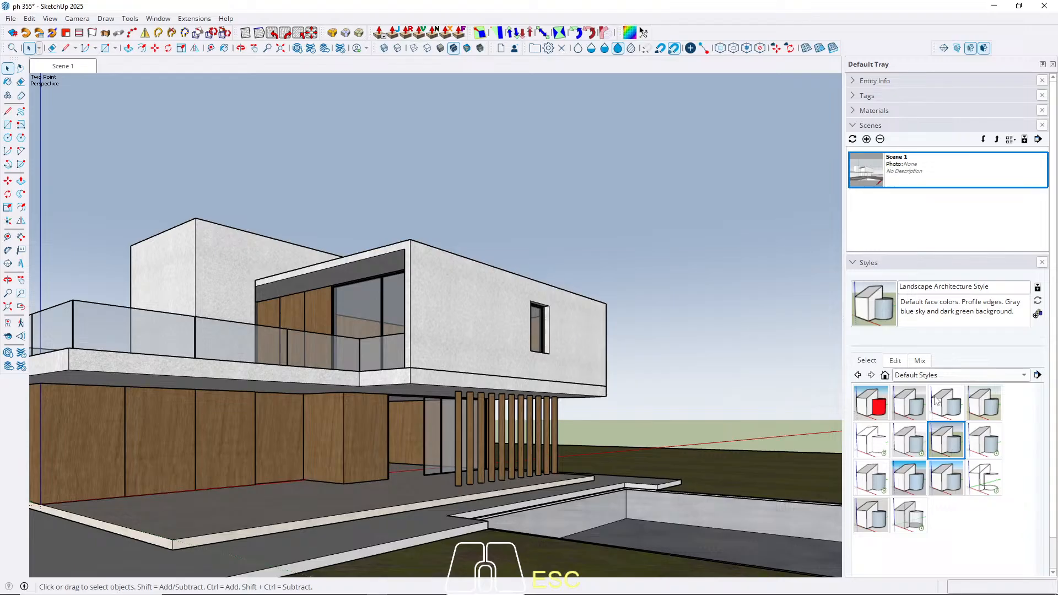
Step: Keep profile edges enabled in the style's edge settings and set their thickness to 1
left_click(896, 361)
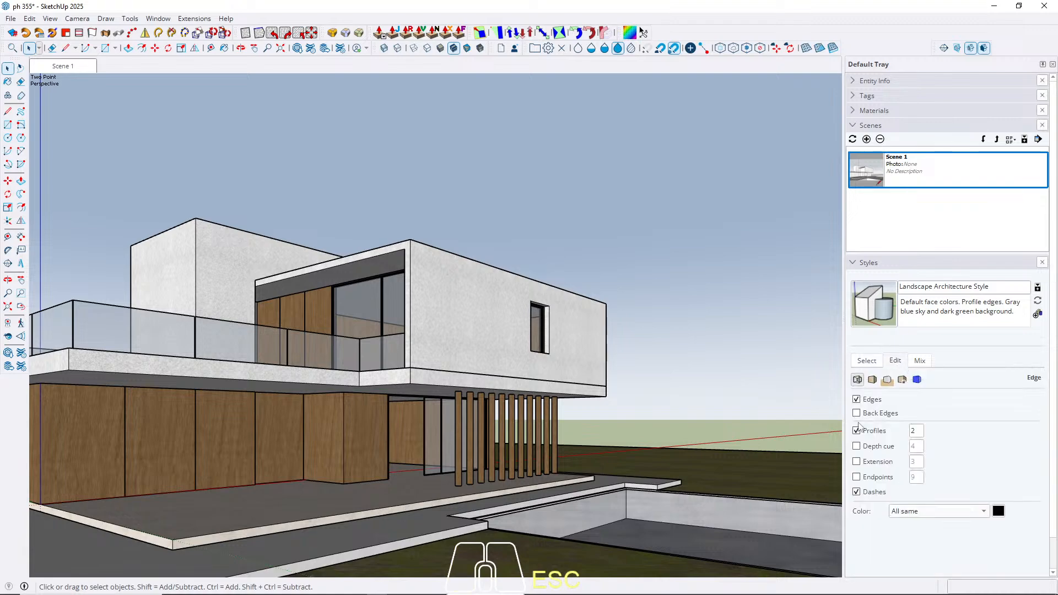
left_click(857, 432)
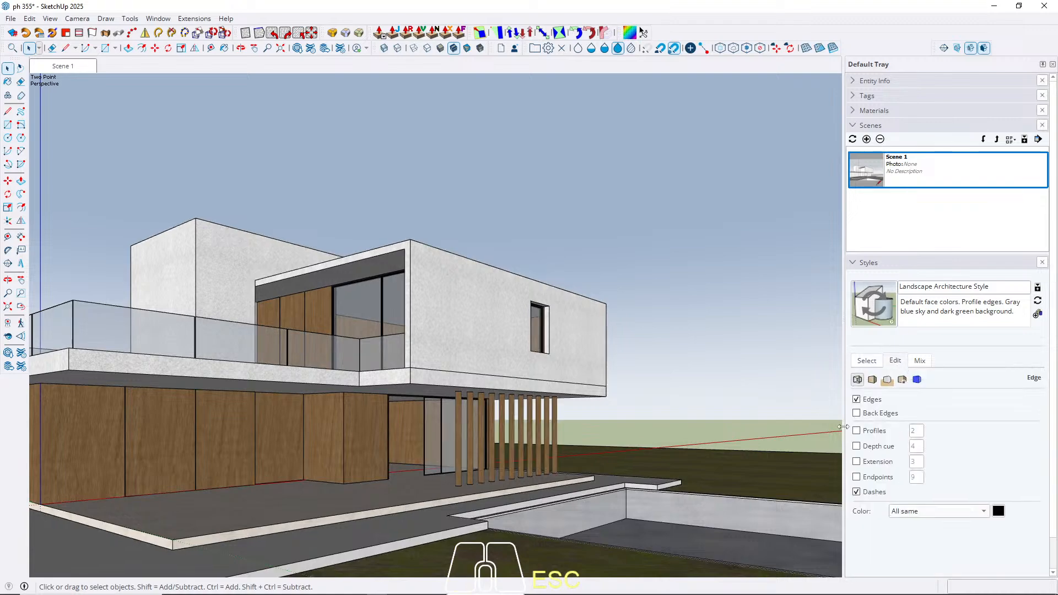
left_click(857, 430)
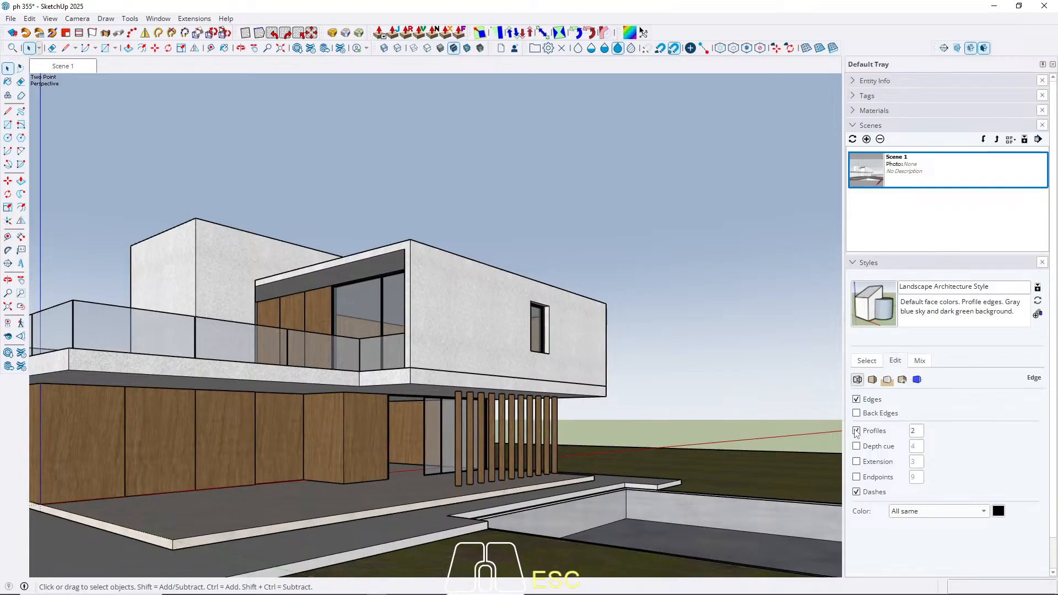
left_click_drag(923, 429, 824, 434)
type("1")
key("Return")
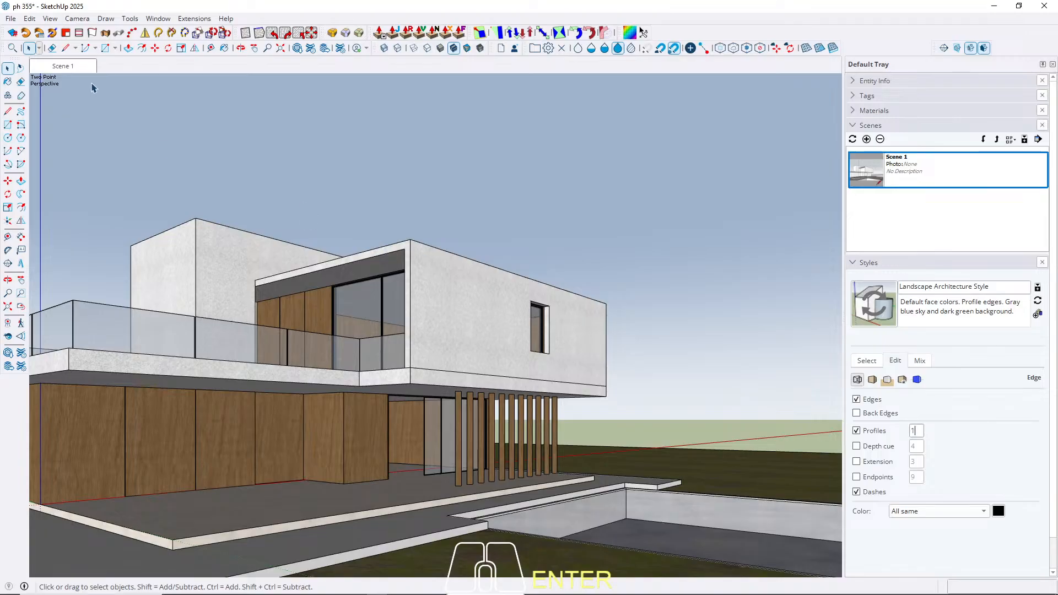
Step: Update Scene 1 with the current display settings, saving the style changes as a new style
right_click(69, 71)
left_click(94, 116)
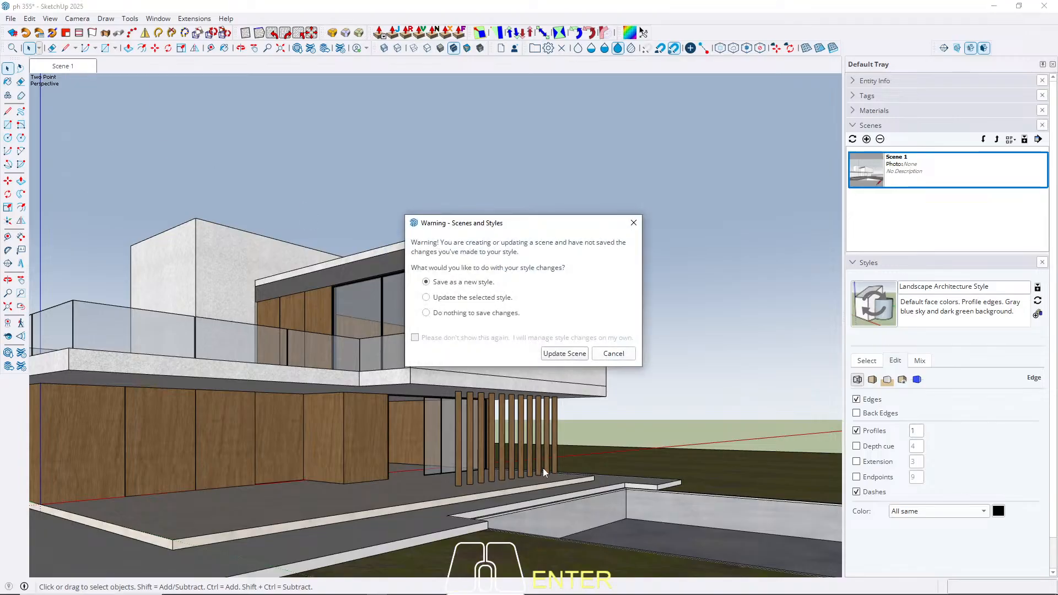
left_click(556, 357)
Step: Select the upper-floor box with the window together with the balcony slab below it and merge them with a solid Union
middle_click_drag(555, 364, 436, 441)
left_click(465, 441)
left_click(466, 369)
double_click(466, 370)
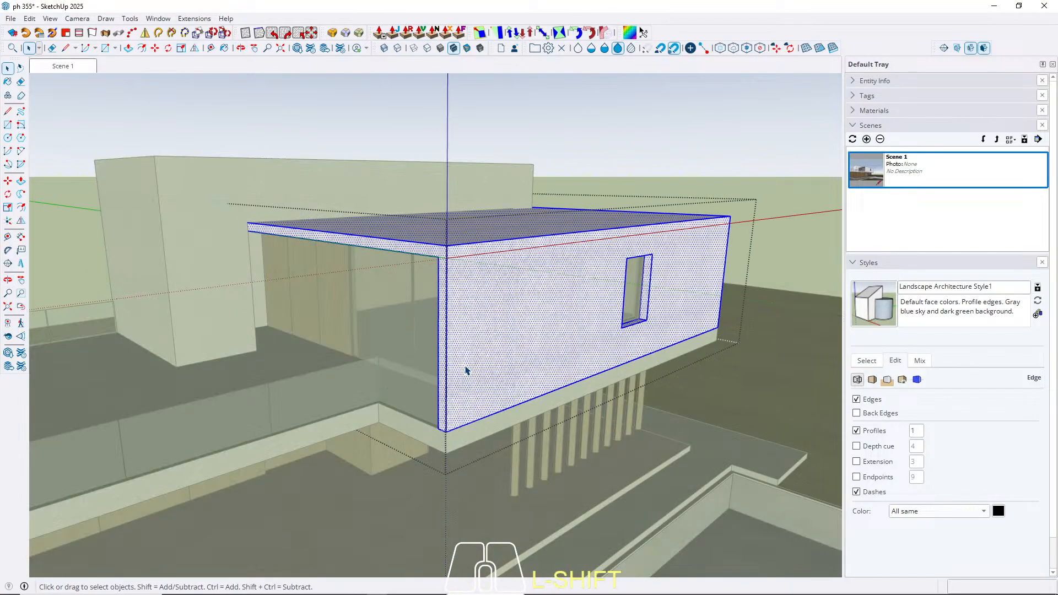
key("Escape")
left_click(449, 434, "shift")
right_click(446, 439)
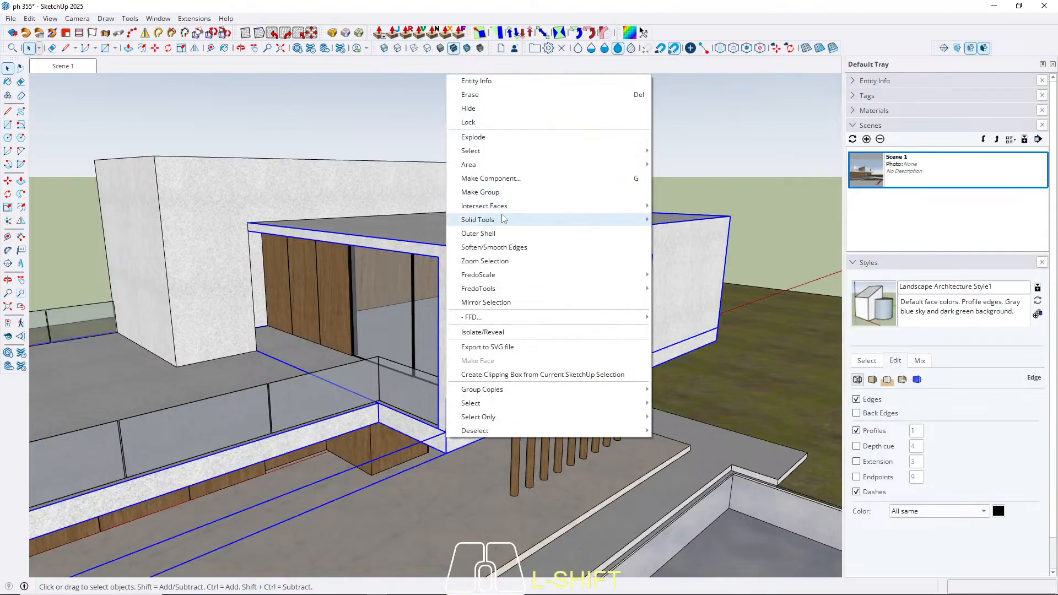
mouse_move(619, 211)
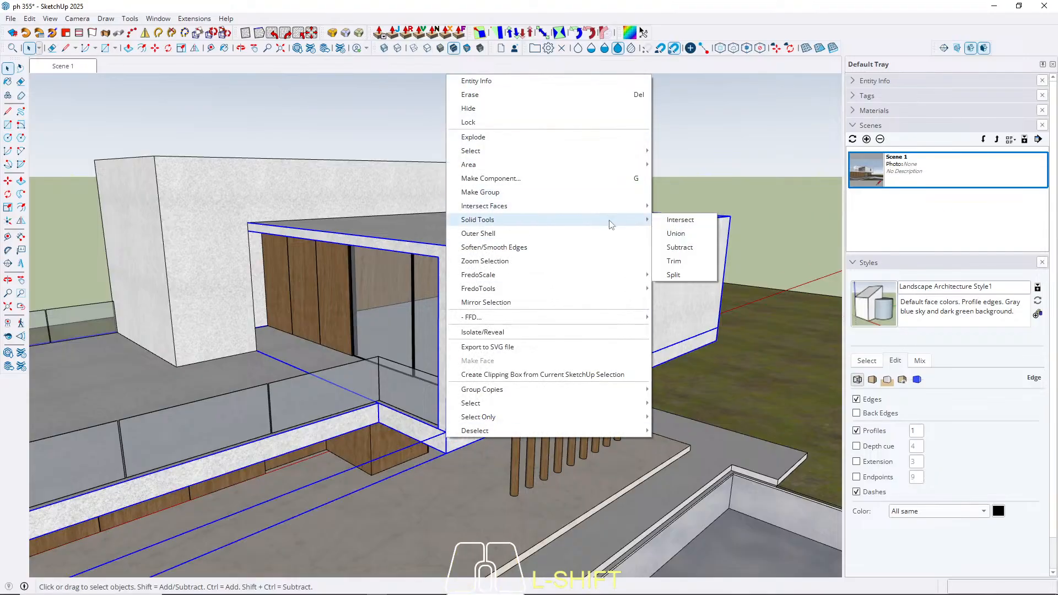
left_click(677, 234)
key("shift+w")
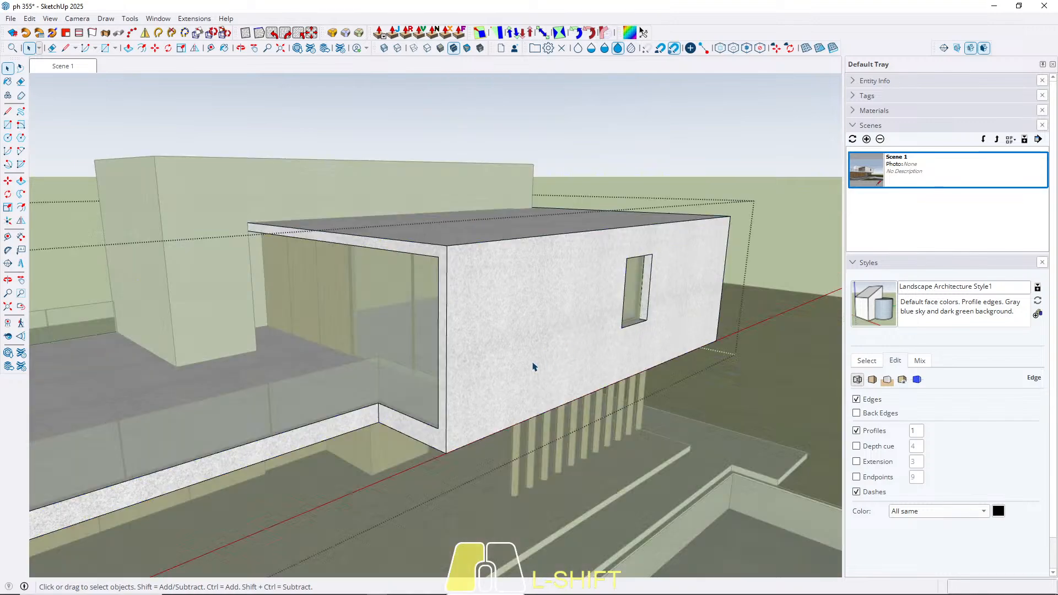
Step: Deselect everything and return to the saved Scene 1 view of the house
key("Escape")
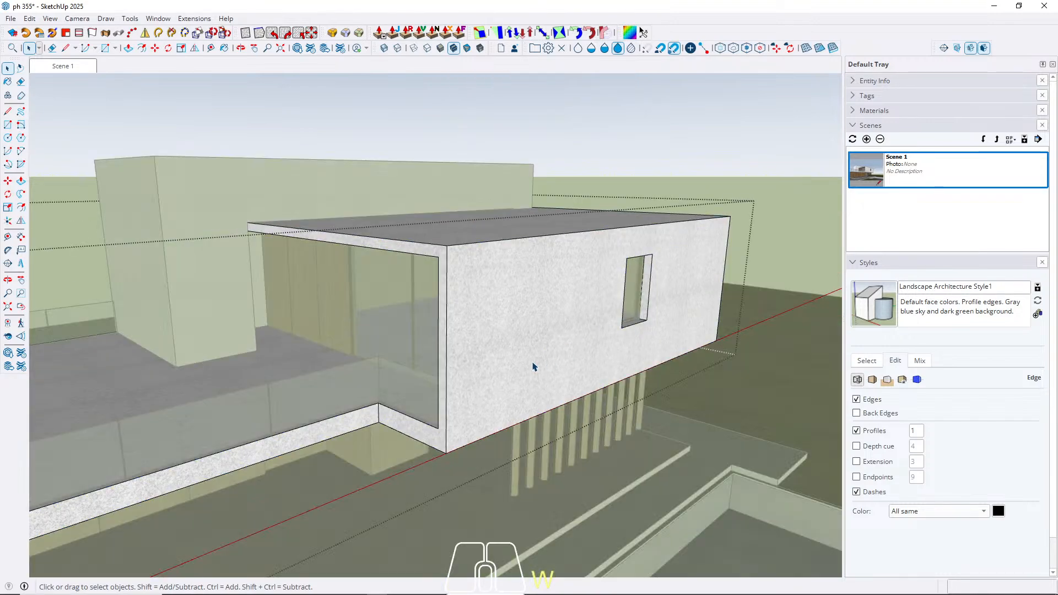
middle_click_drag(406, 385, 386, 284)
left_click(67, 65)
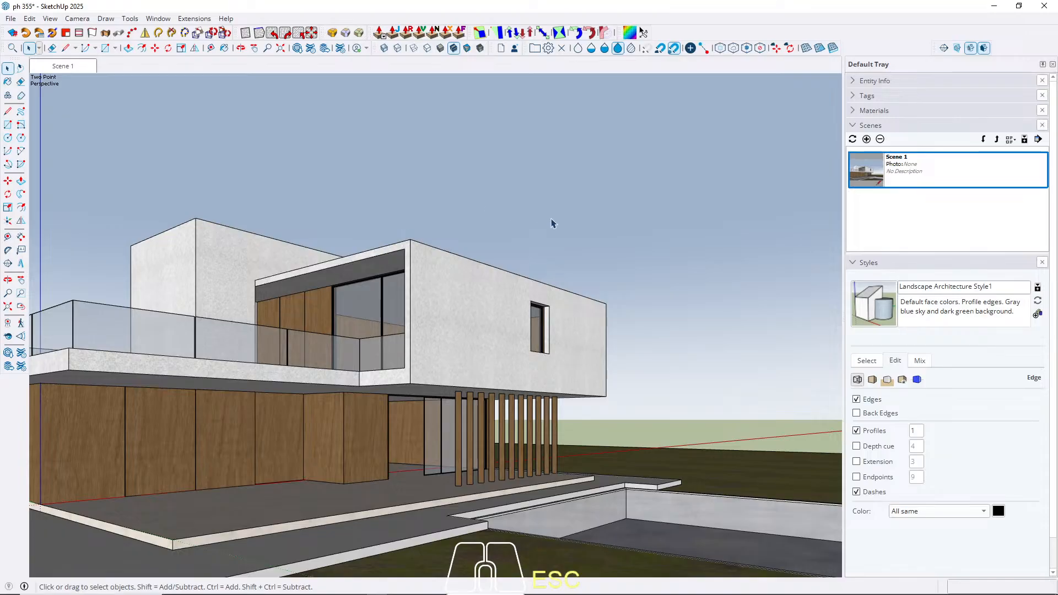
Step: Try out the depth cue at 1 and the endpoints in the style's edge settings, and turn both off again
left_click(856, 446)
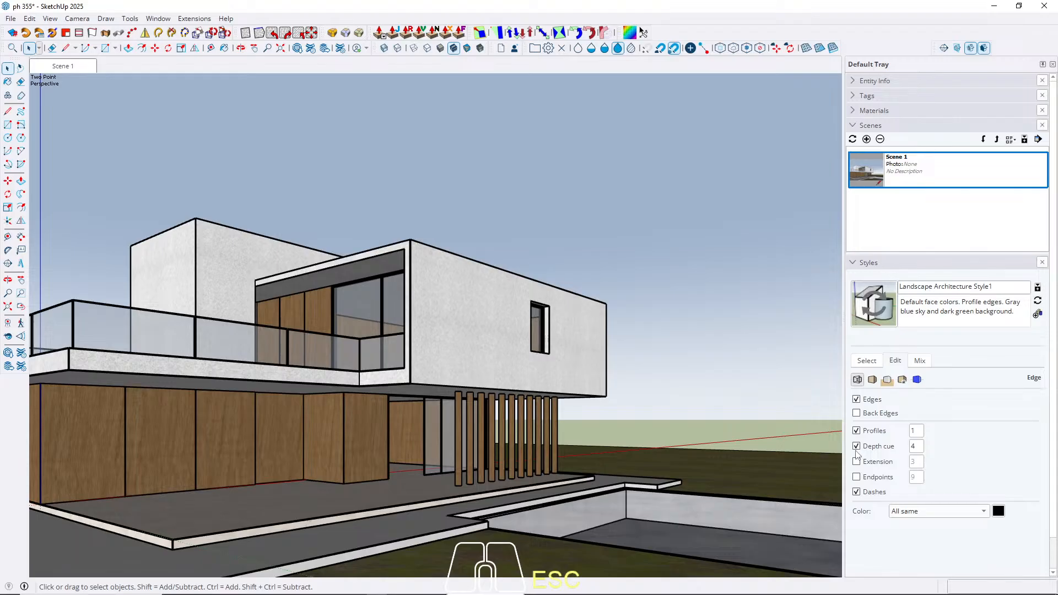
left_click(857, 449)
left_click(856, 449)
left_click(923, 448)
type("1")
key("Return")
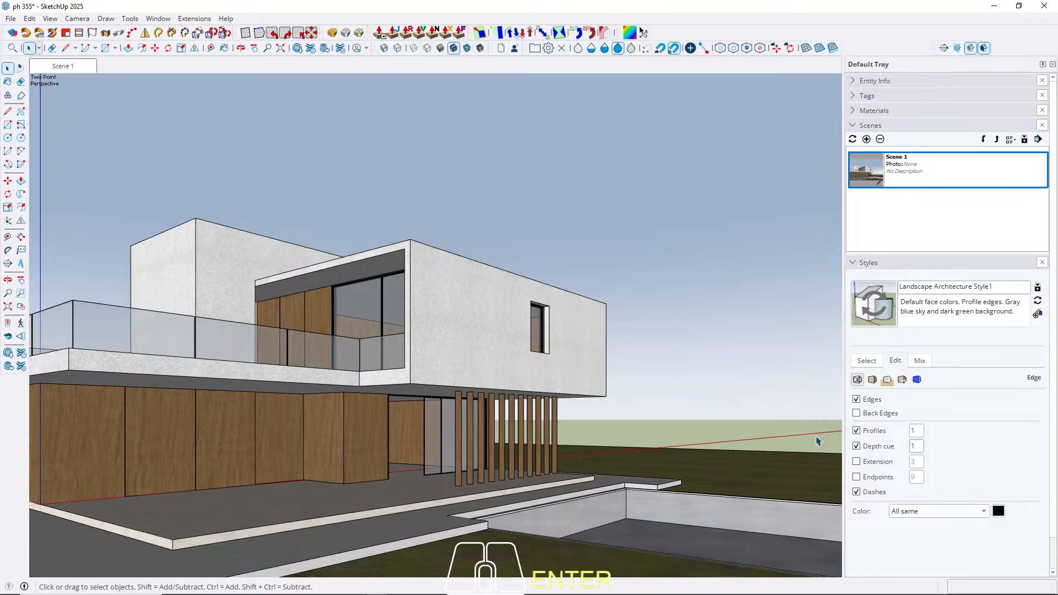
left_click(856, 446)
left_click(856, 462)
left_click(856, 477)
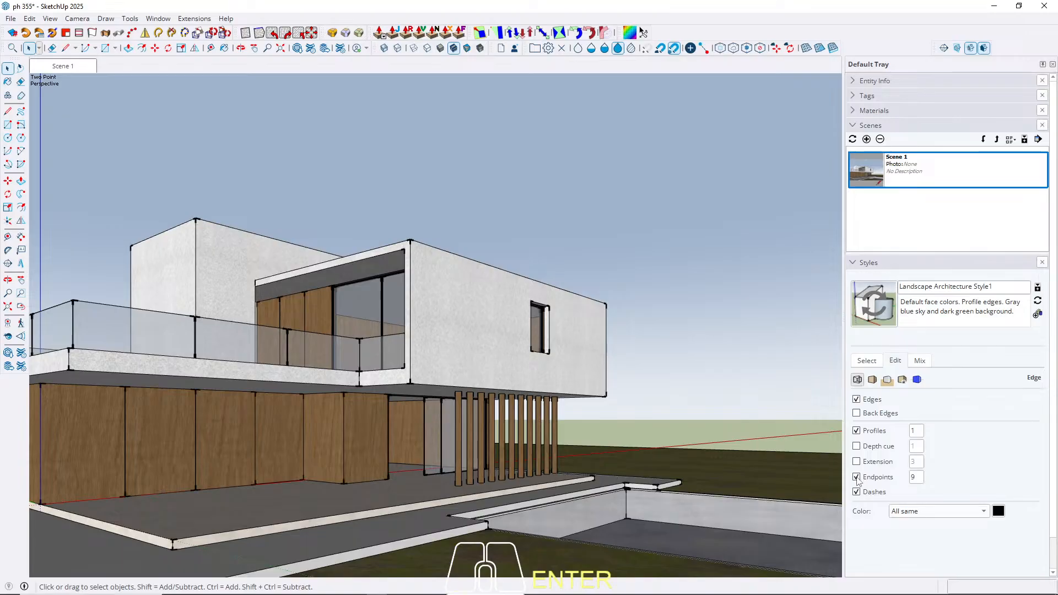
left_click(857, 477)
Step: Enable the edge extension in the style and try it at 6 and then at 20
left_click(856, 461)
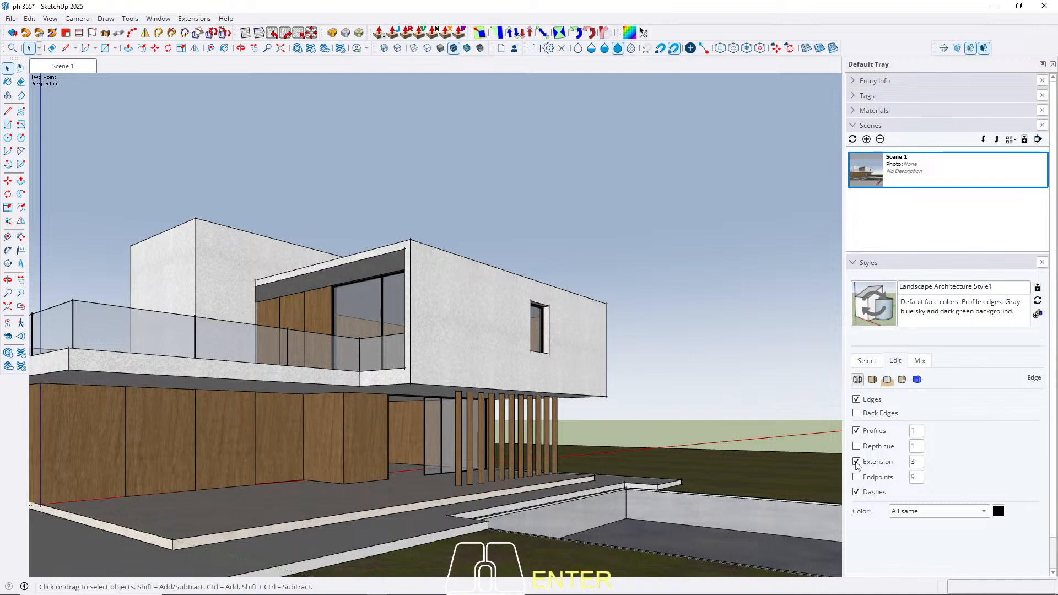
left_click(916, 462)
key("BackSpace")
type("6")
left_click_drag(923, 461, 846, 453)
type("20")
key("Return")
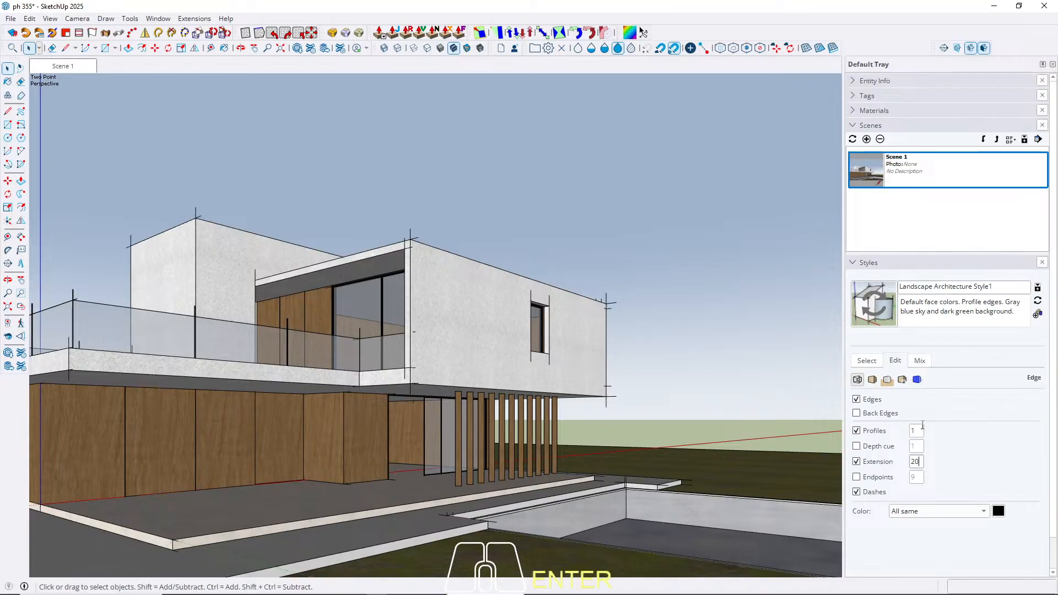
key("Return")
Step: Compare the edges with and without extension, try lengths of 10, 6 and 3, and set the extension to 5
left_click(855, 461)
left_click(856, 462)
double_click(920, 462)
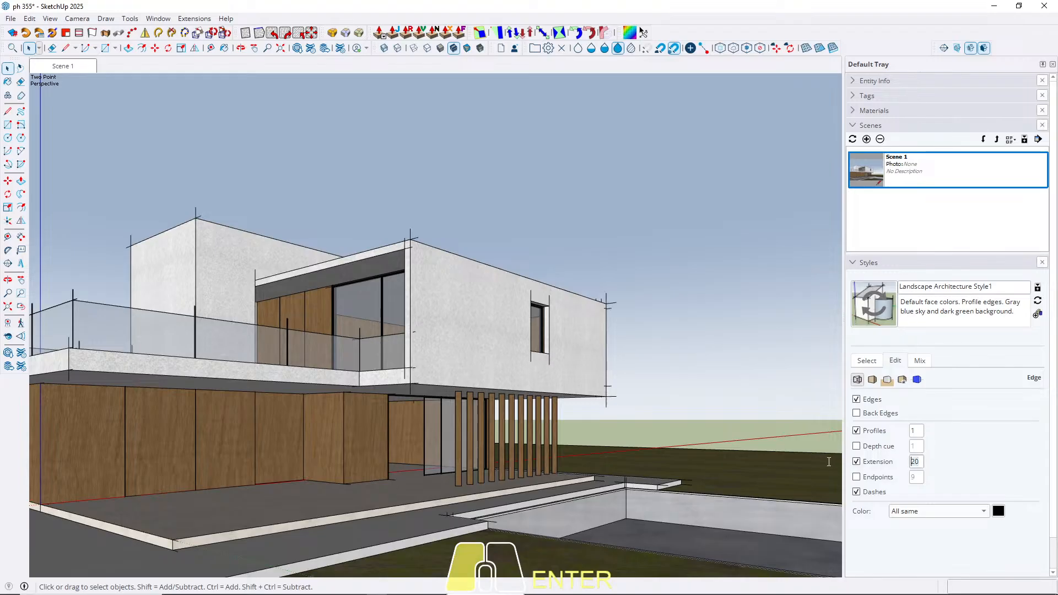
type("10")
key("Return")
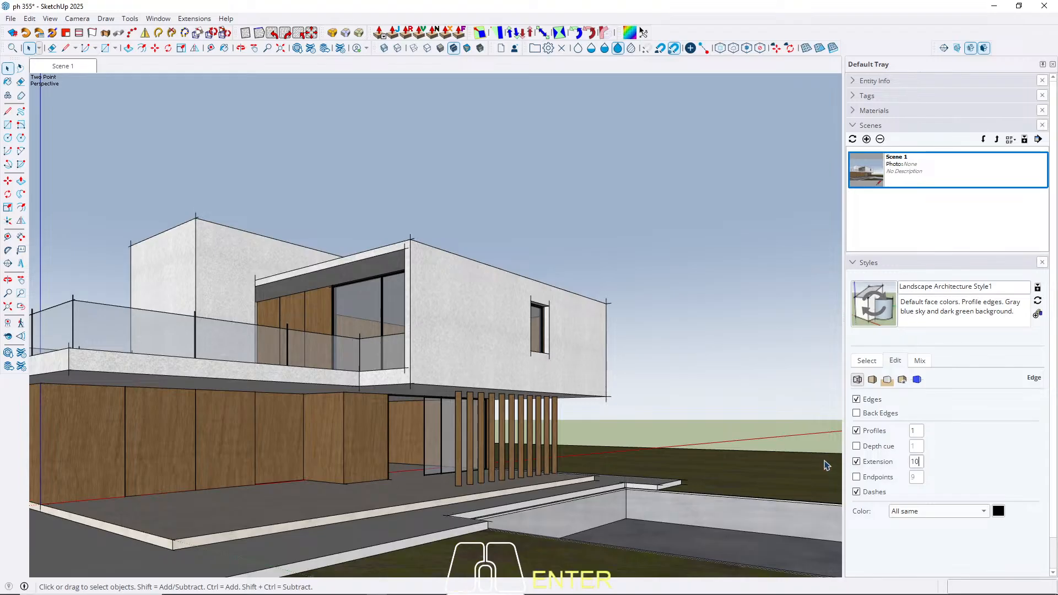
type("6")
key("Return")
key("Delete")
type("3")
key("Return")
type("5")
key("Return")
Step: Update Scene 1 with the extended edges, saving the style changes as a new style
right_click(51, 67)
left_click(77, 114)
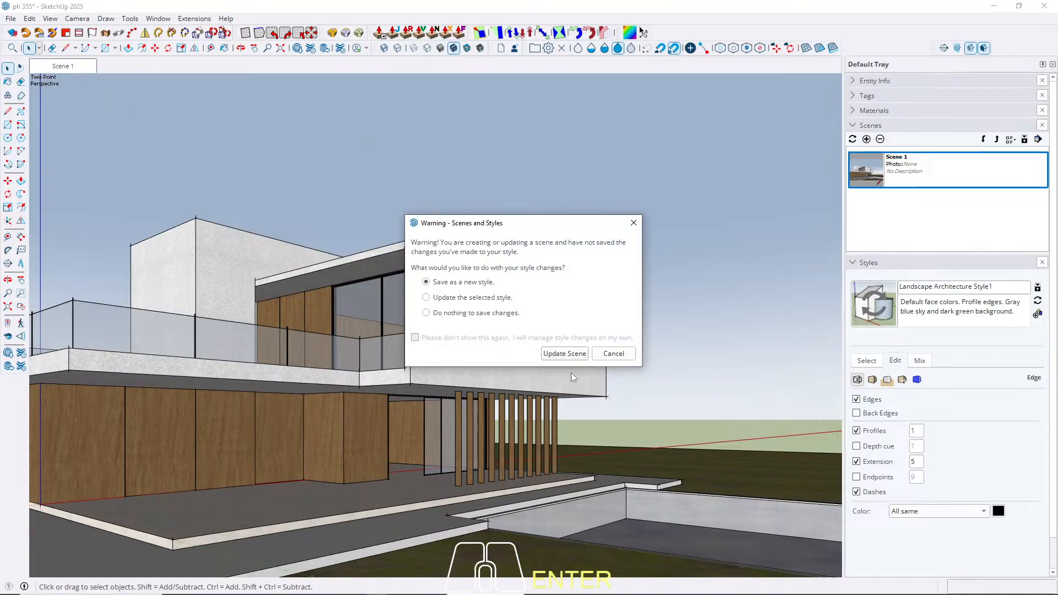
left_click(567, 355)
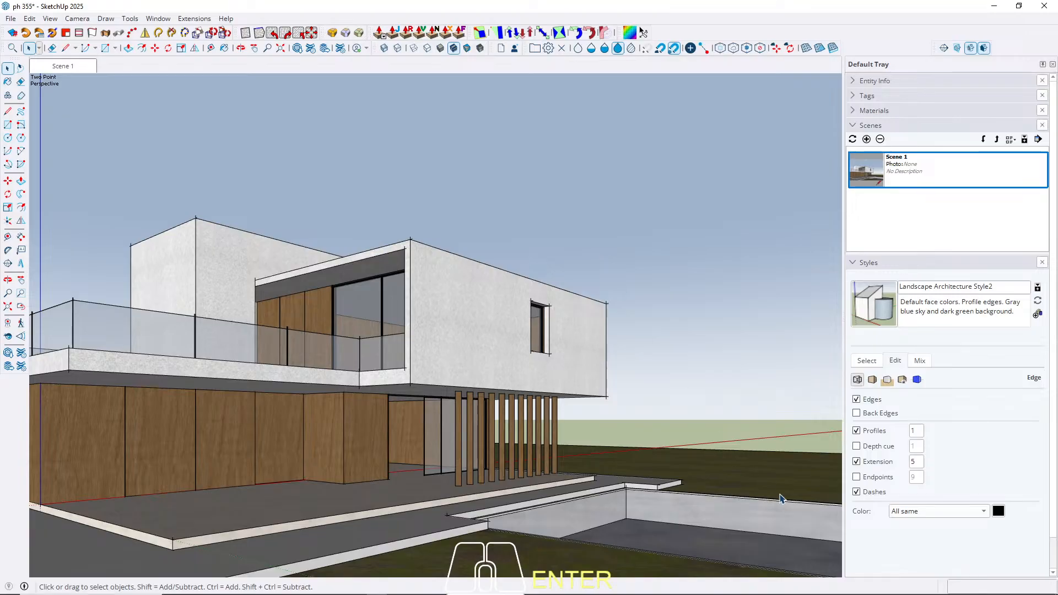
Step: Turn off the edge extension and update Scene 1, saving the style changes as a new style
left_click(857, 462)
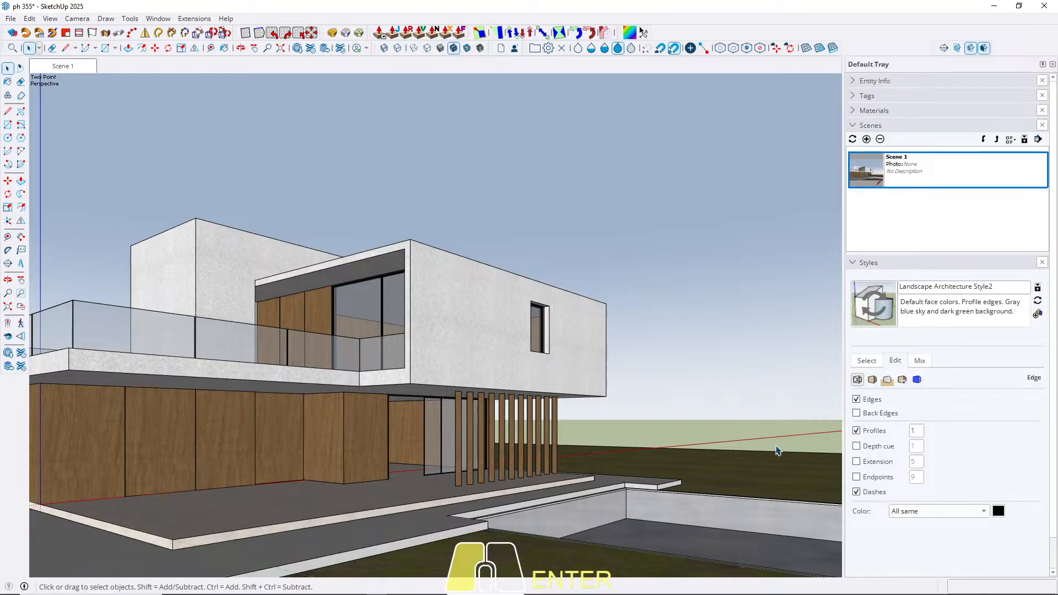
right_click(80, 66)
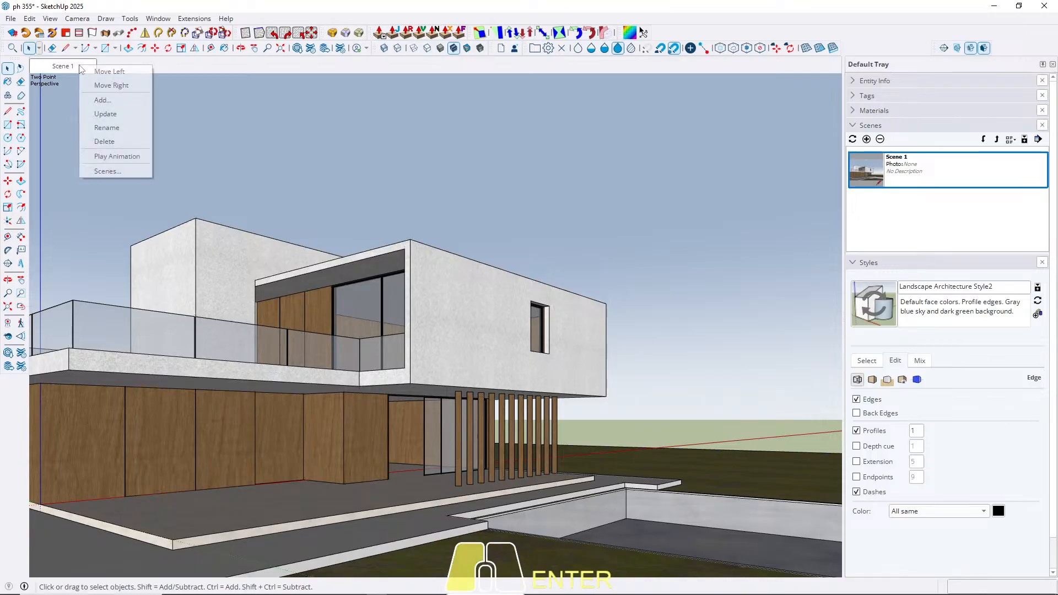
left_click(115, 114)
left_click(563, 354)
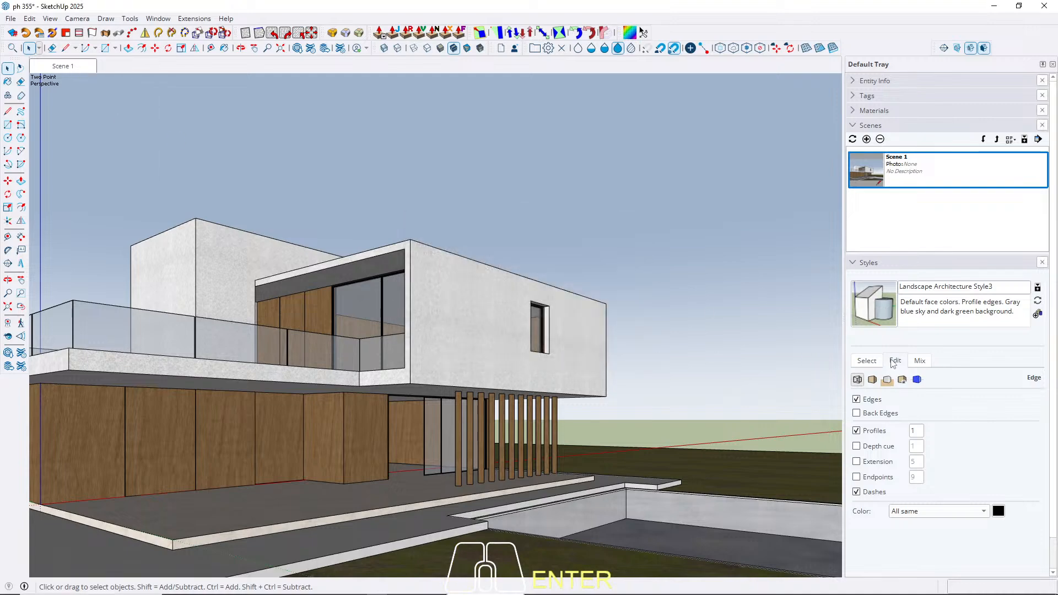
Step: Open the style's background settings, compare the view with and without the ground, and check the sky colour's HLS values
left_click(919, 360)
left_click(871, 361)
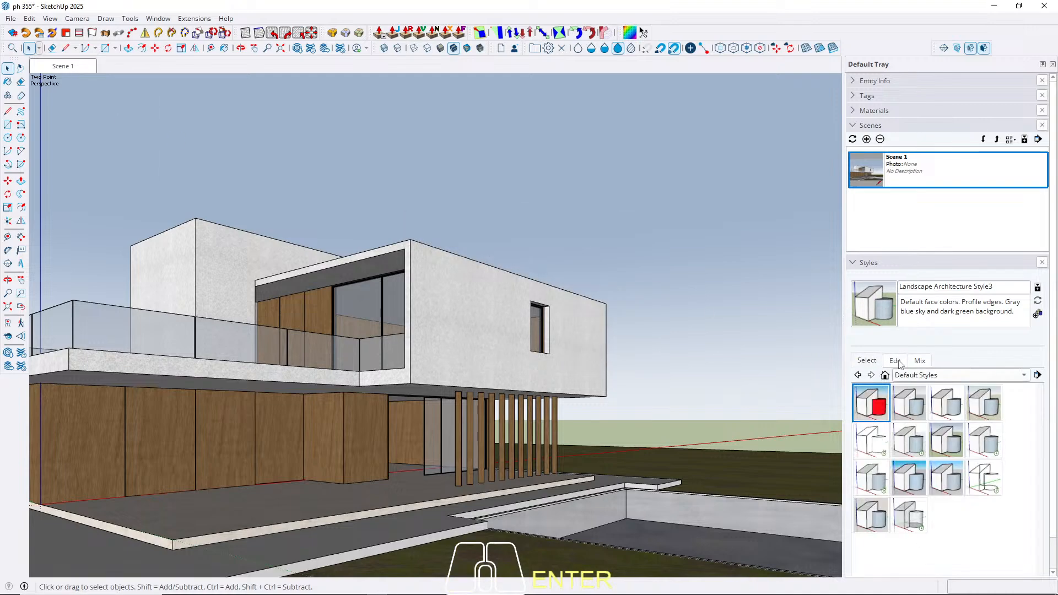
left_click(898, 361)
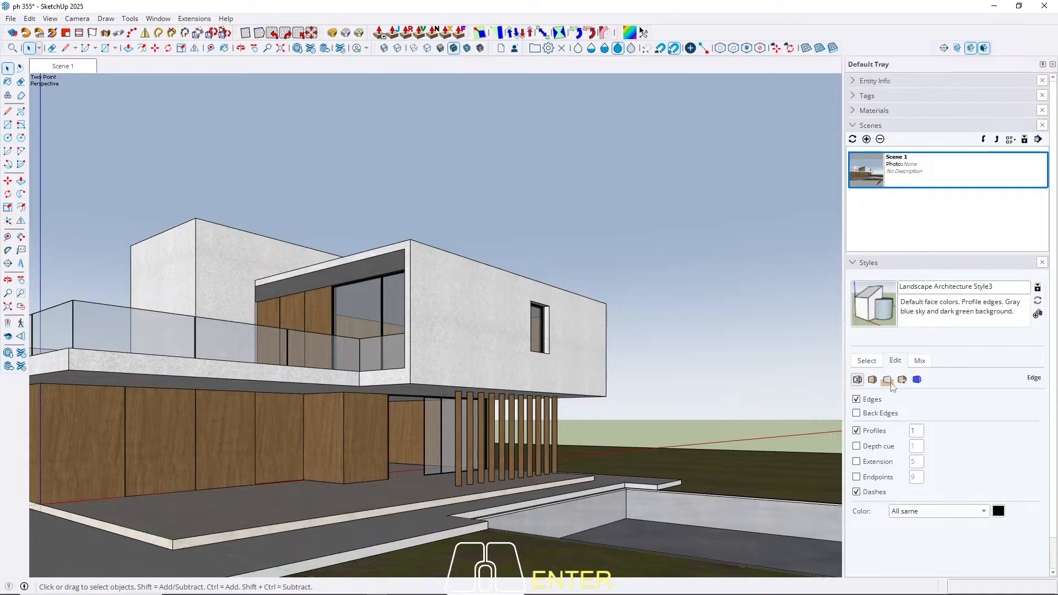
left_click(888, 380)
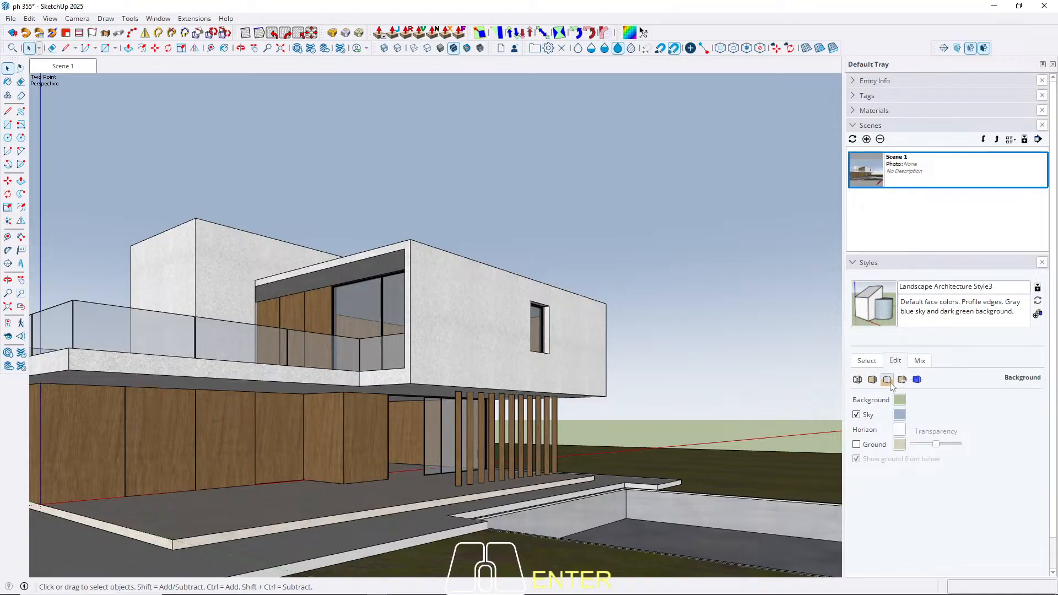
left_click(856, 444)
left_click(856, 444)
left_click(900, 416)
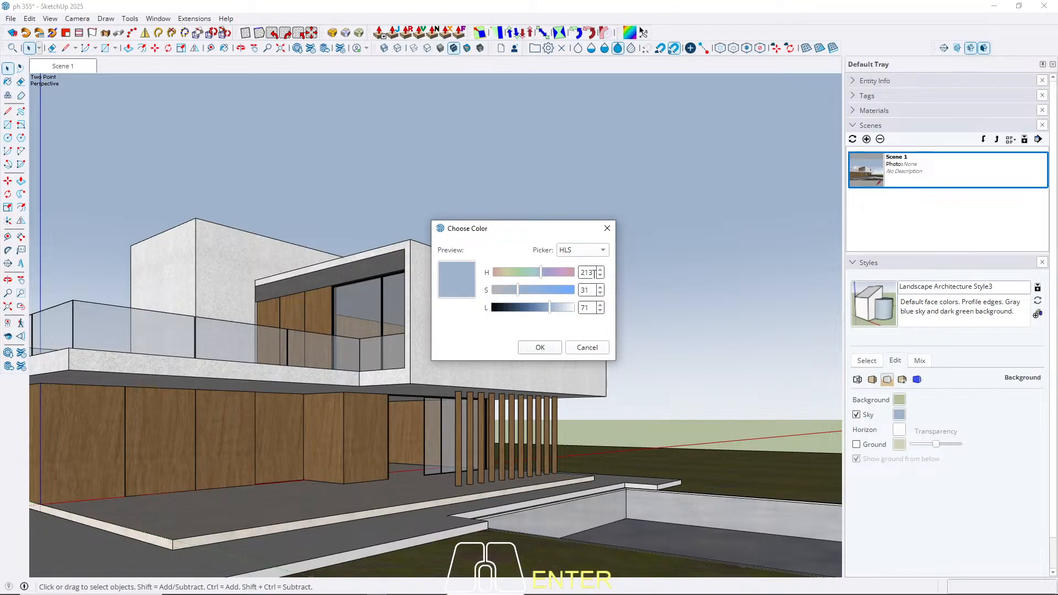
left_click(553, 349)
Step: Set the background colour's hue to 213 and its saturation to 71
left_click(899, 399)
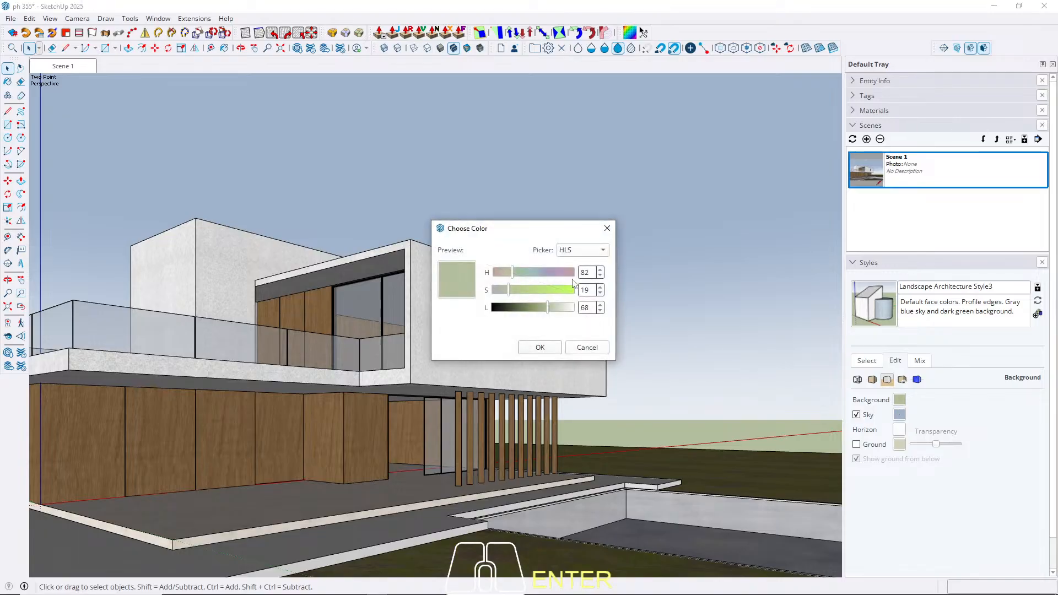
left_click(582, 273)
double_click(589, 271)
type("213")
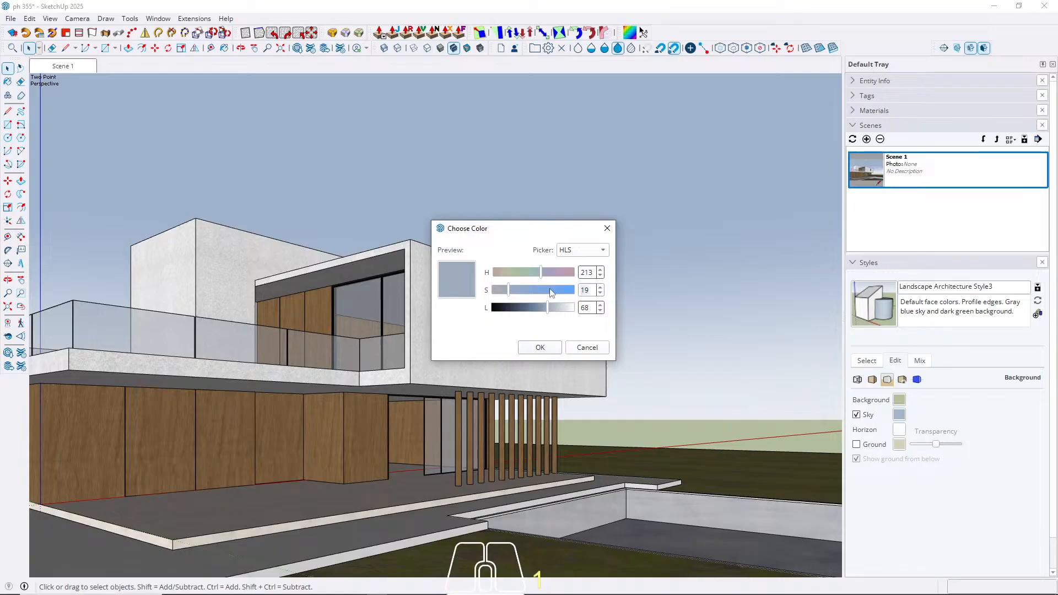
type("1")
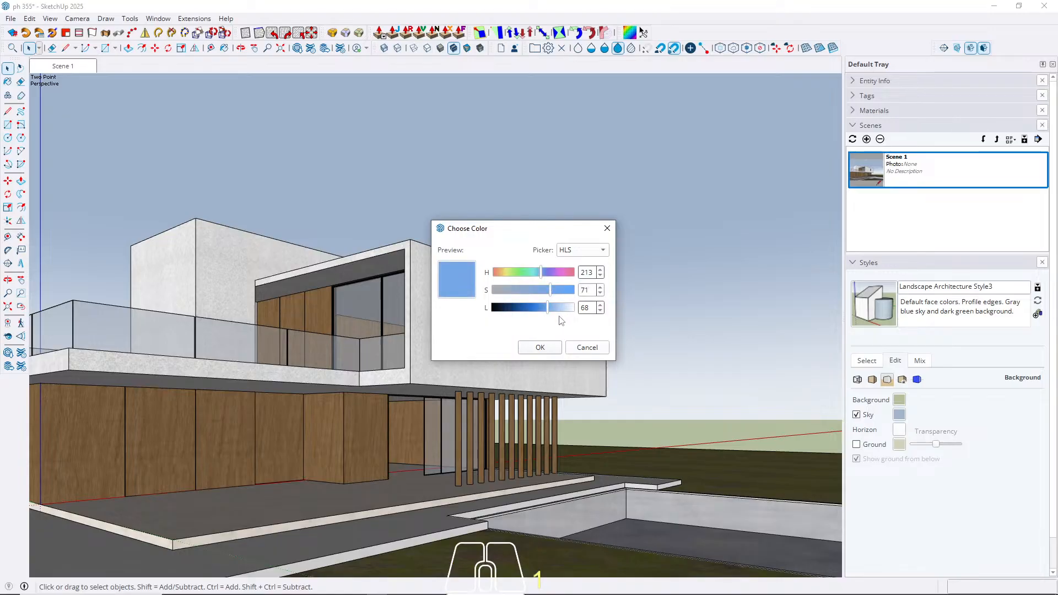
left_click(547, 346)
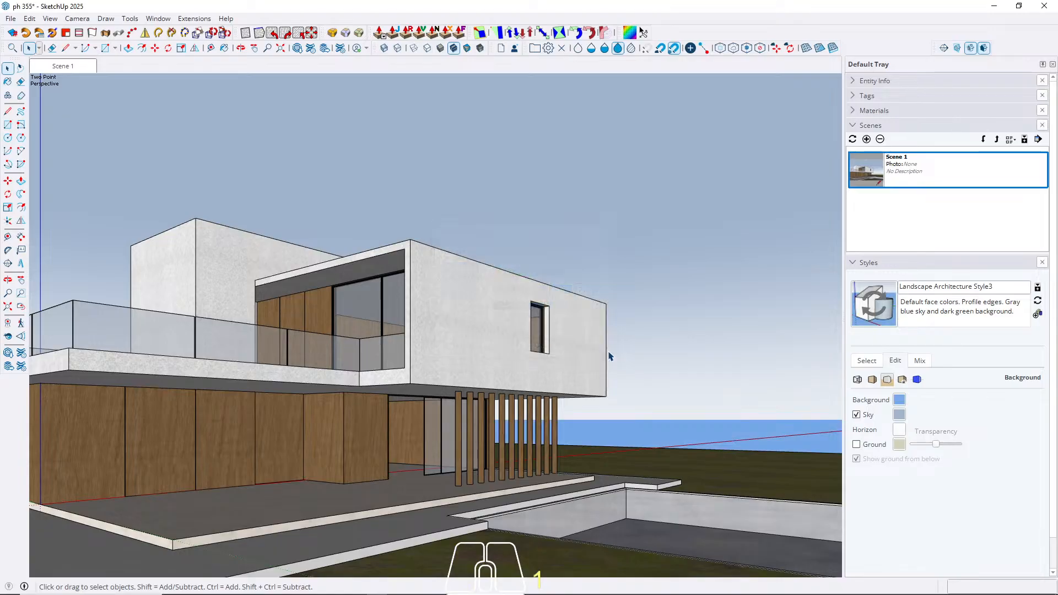
Step: Recheck the sky colour's HLS values and set the background colour's saturation to 31 and lightness to 71
left_click(899, 415)
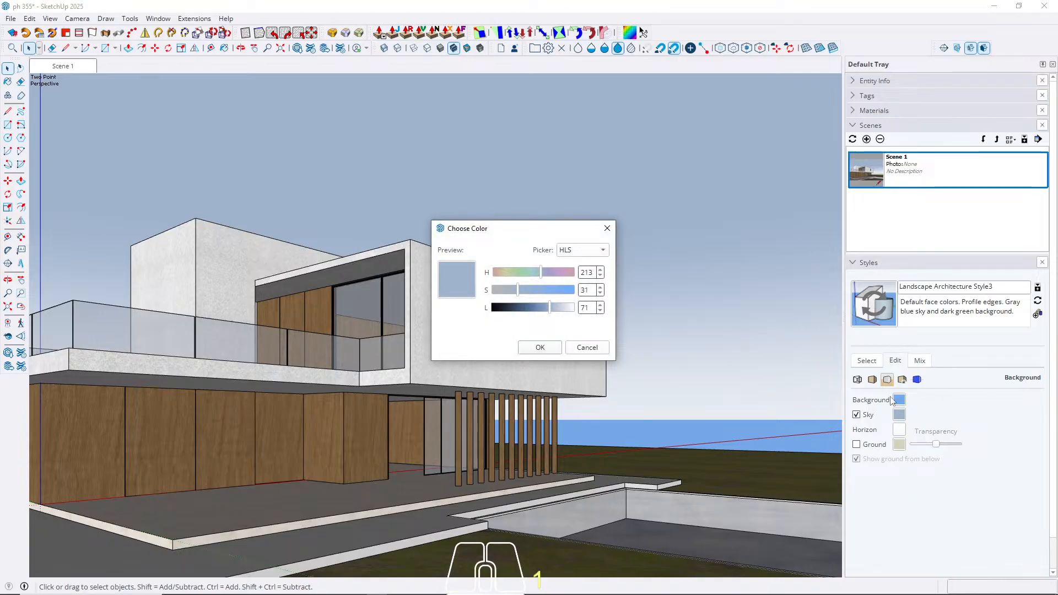
left_click(549, 348)
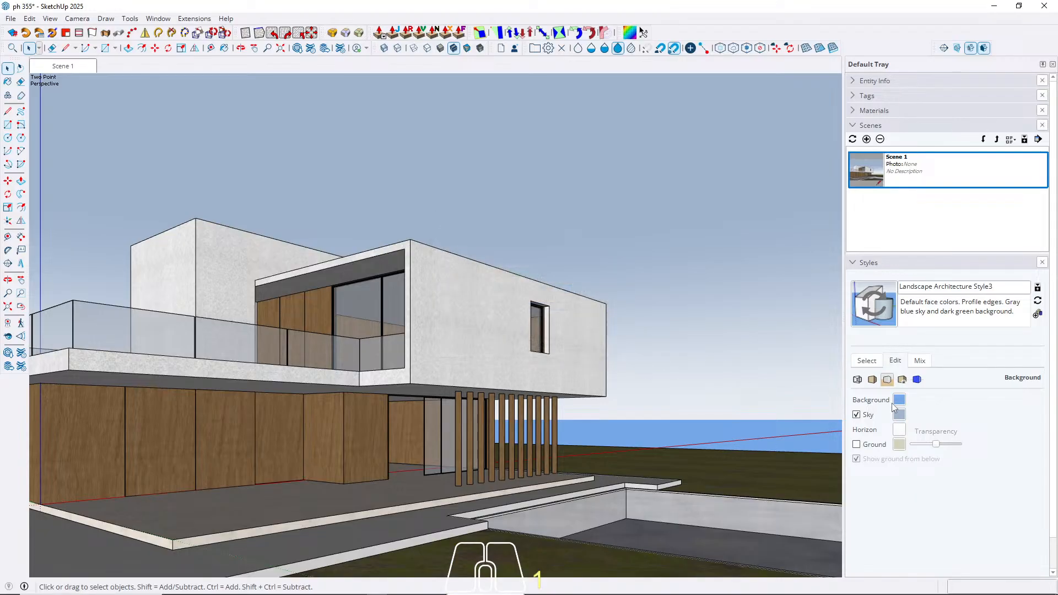
left_click(899, 399)
double_click(585, 289)
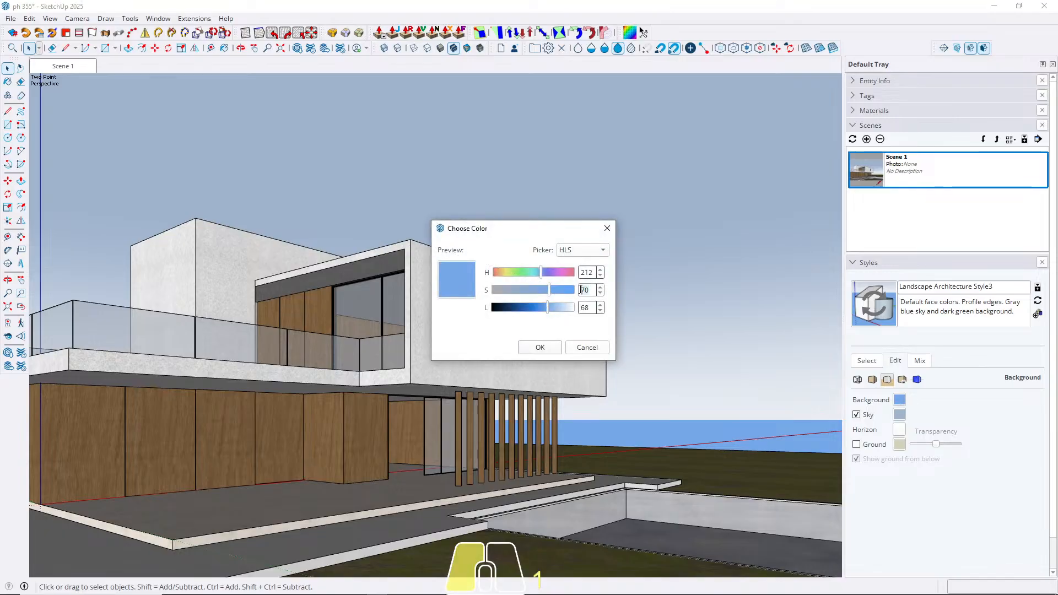
type("31")
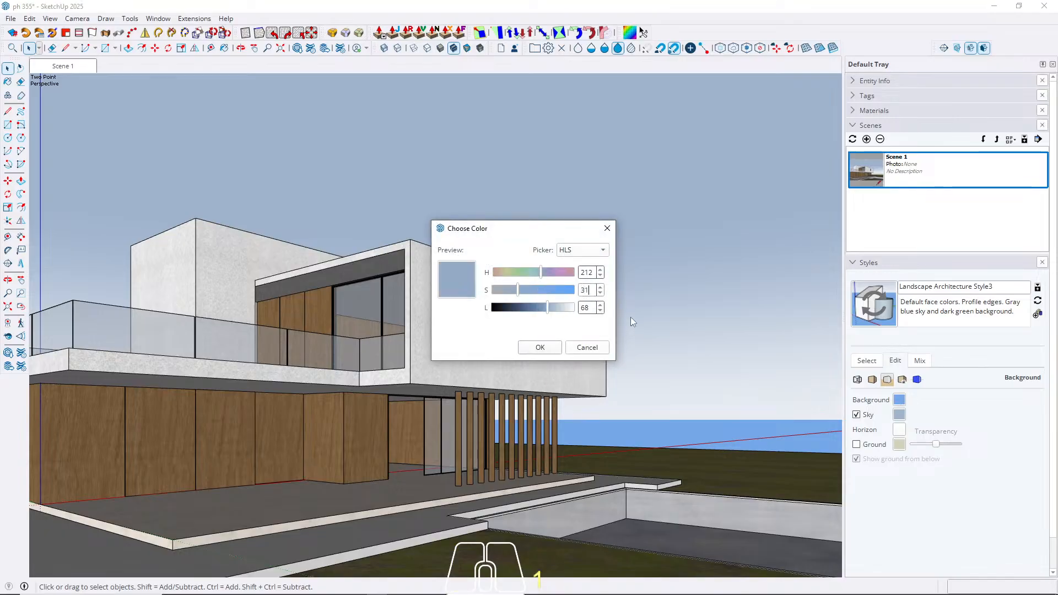
type("71")
key("Return")
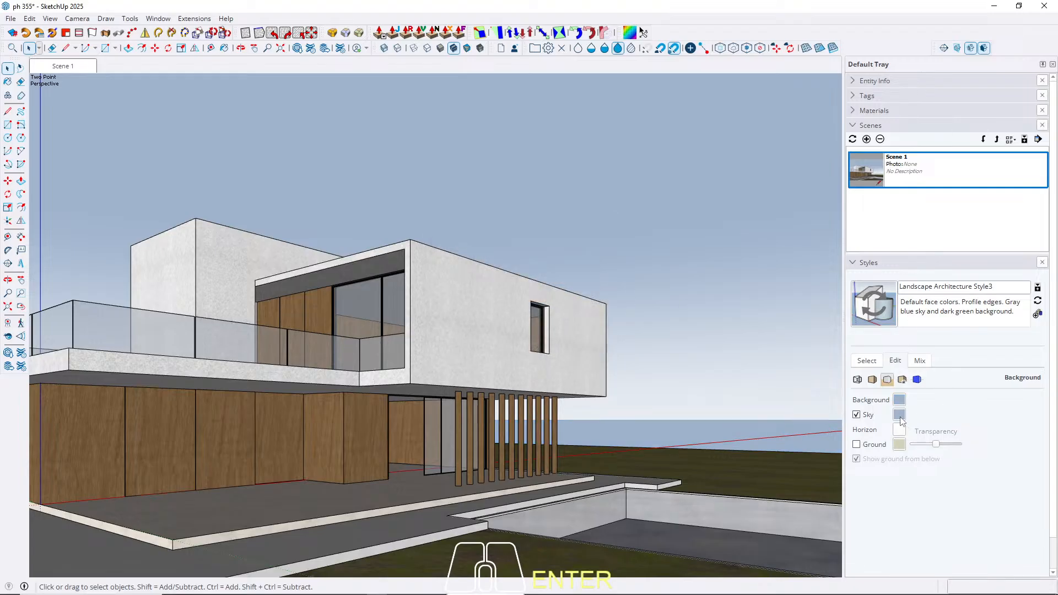
Step: Raise the background colour's lightness to about 86 and then to about 91
left_click(899, 400)
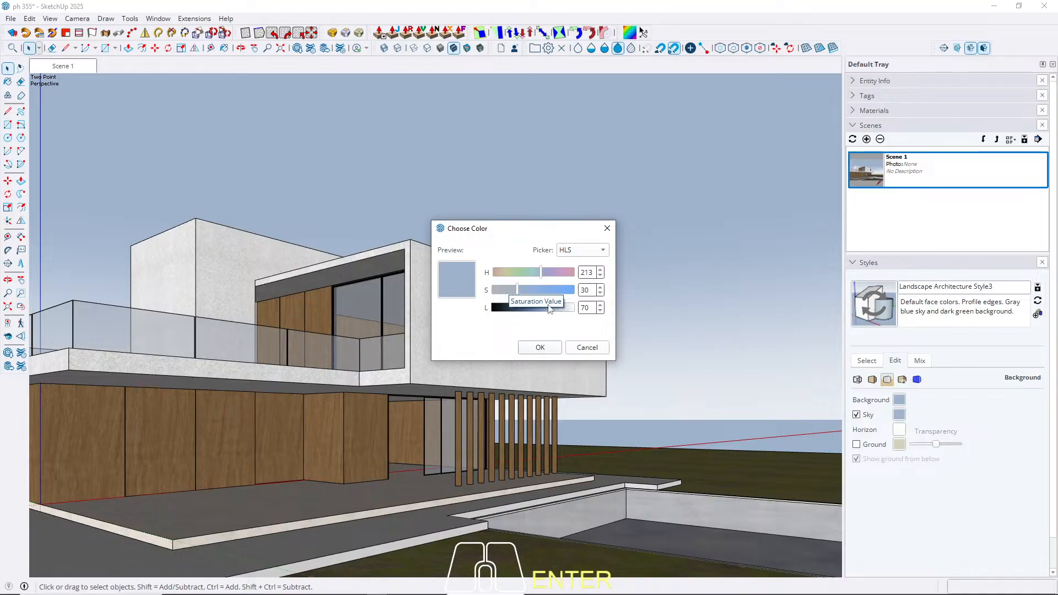
left_click_drag(553, 310, 564, 313)
left_click(537, 351)
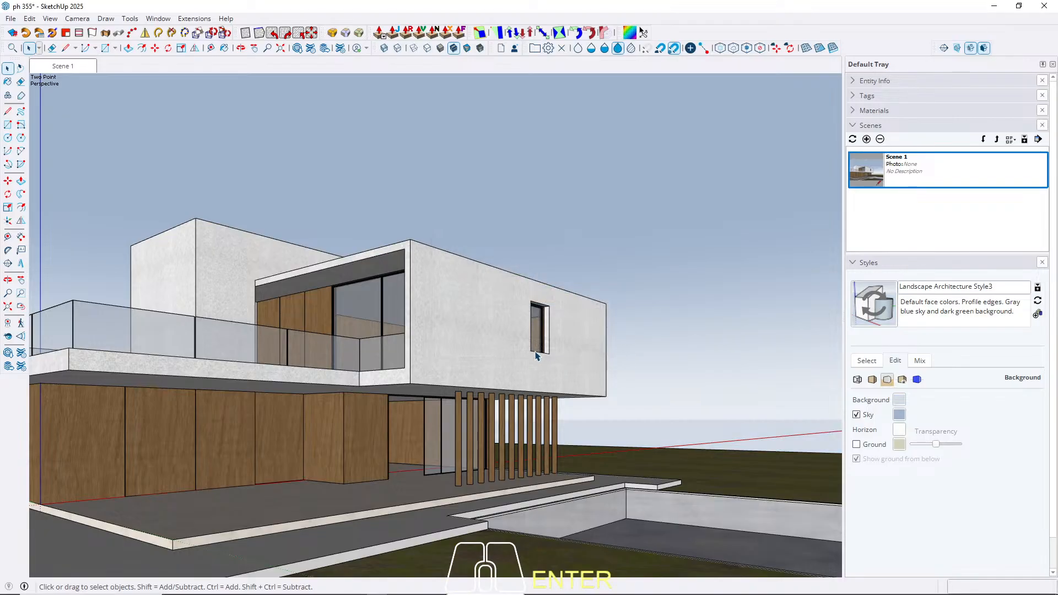
left_click(899, 399)
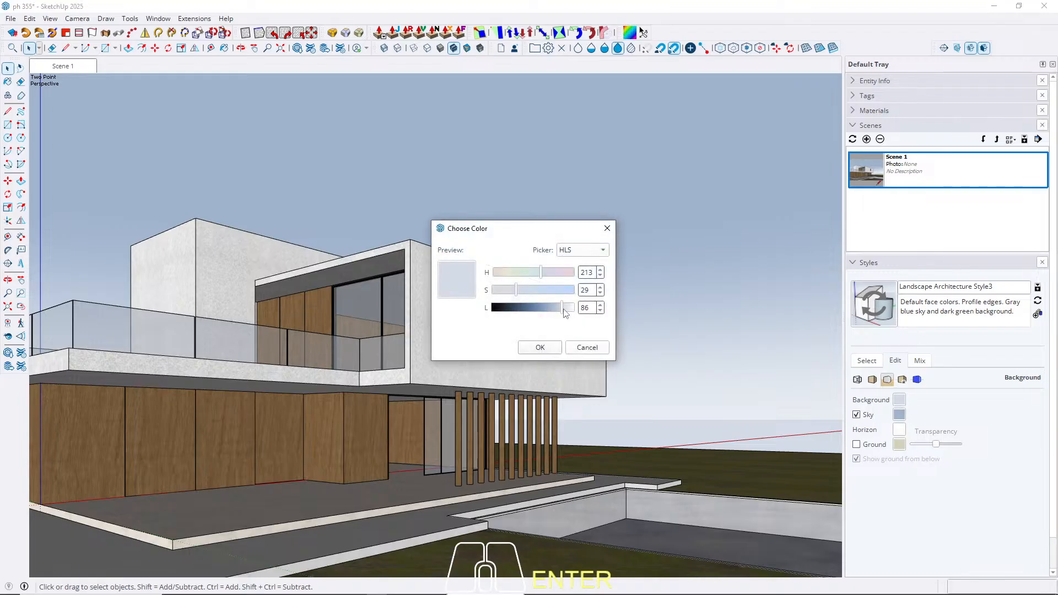
left_click_drag(565, 313, 567, 315)
left_click(556, 347)
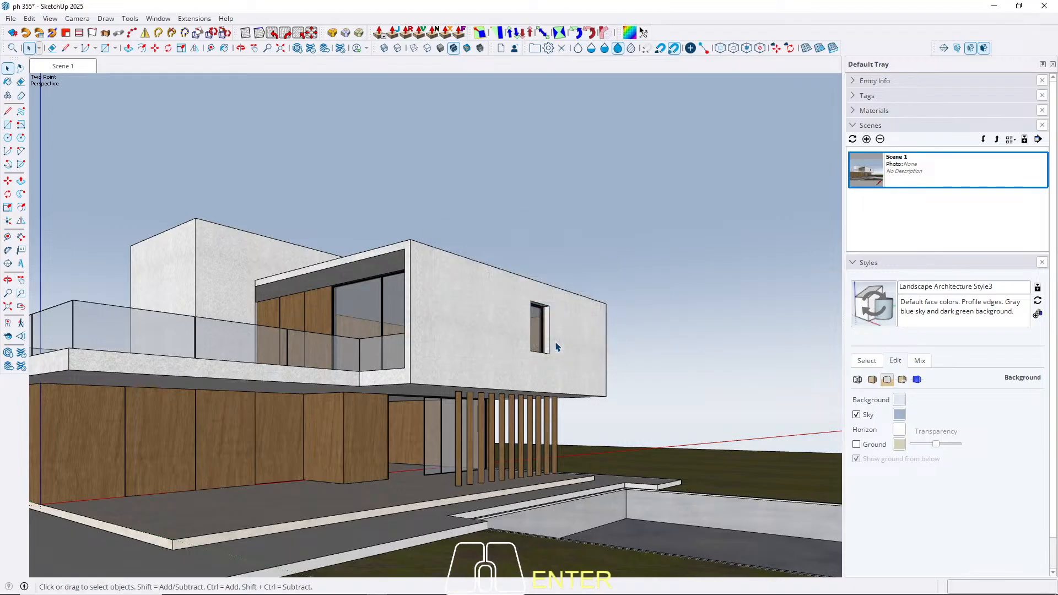
Step: Fine-tune the background colour by entering a slightly higher lightness value
left_click(899, 403)
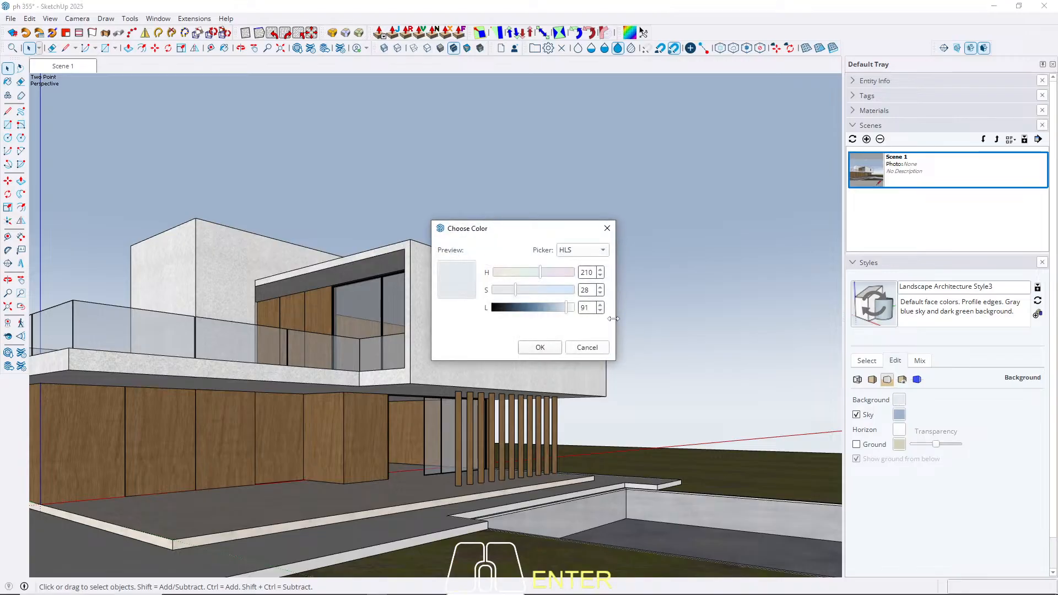
left_click(590, 310)
type("9")
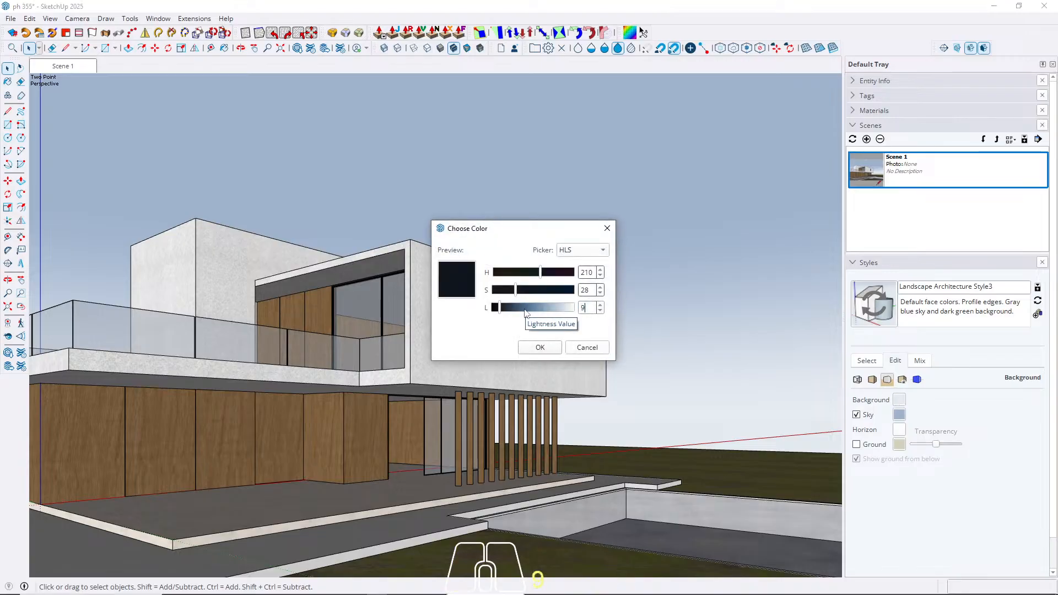
type("5")
left_click(551, 348)
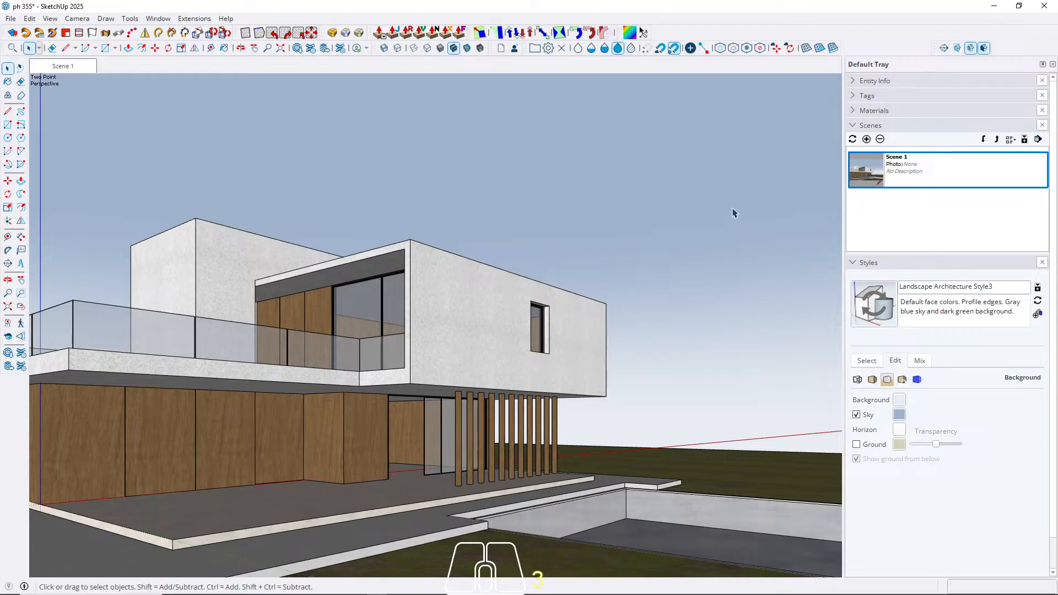
Step: Update Scene 1 and save the changed background settings as a new style
right_click(69, 70)
left_click(96, 112)
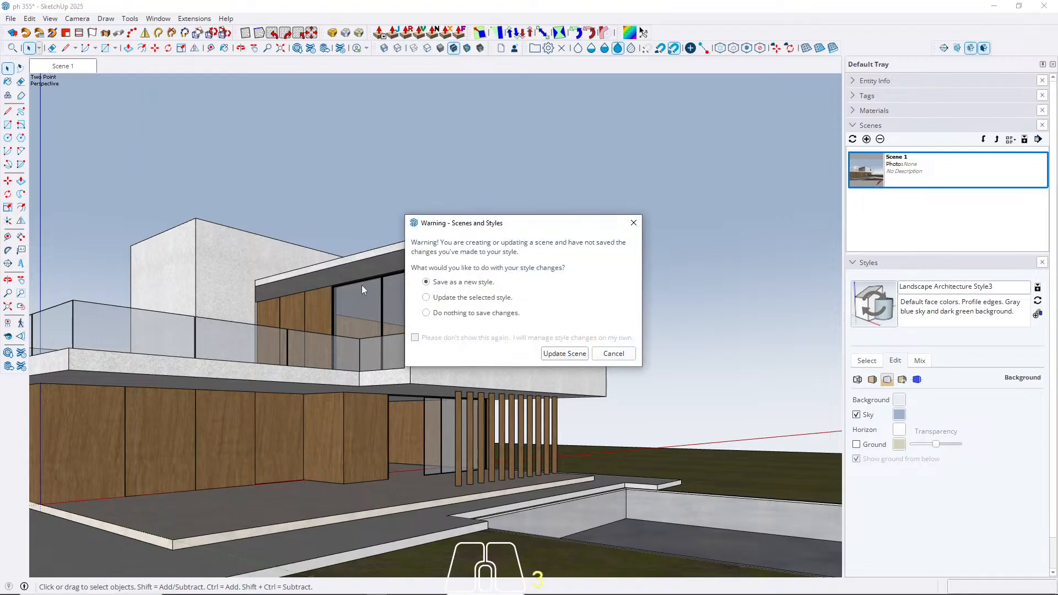
left_click(570, 353)
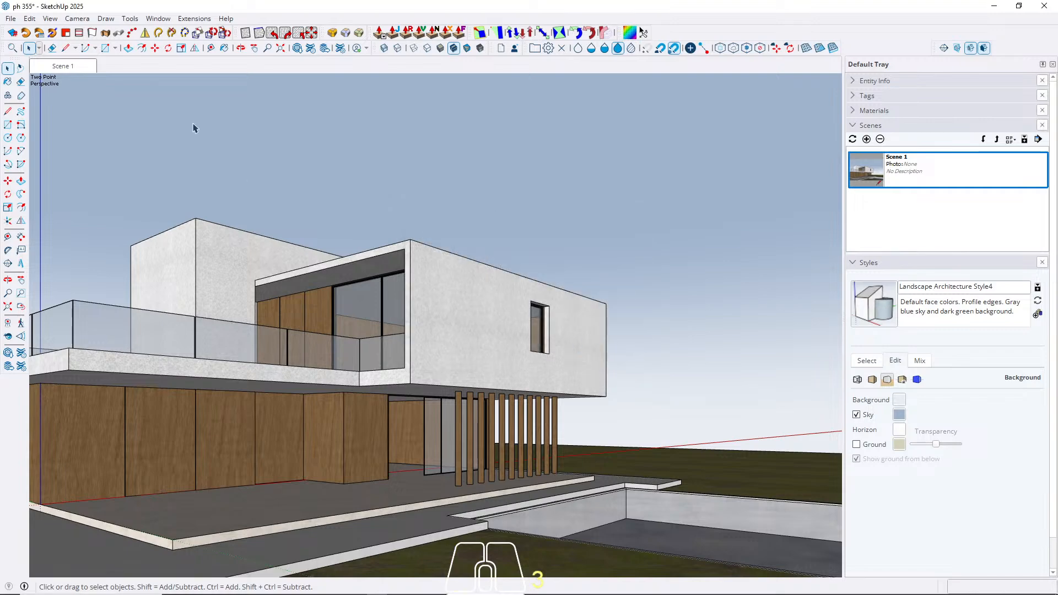
Step: Sample the pool's Glass_Sky Reflection_01 material and raise its opacity to 54
key("b")
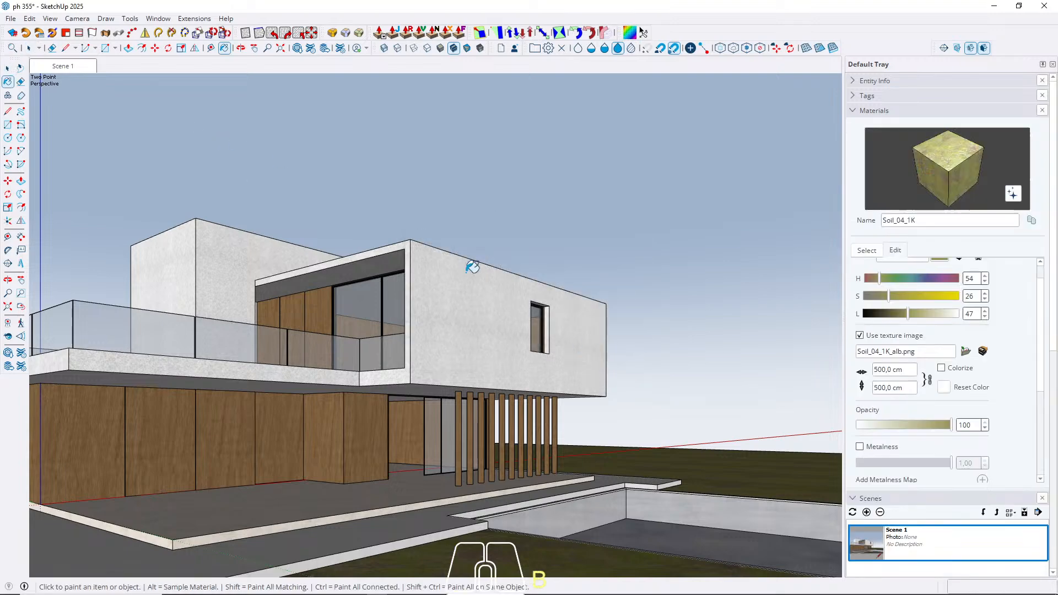
left_click(653, 527, "alt")
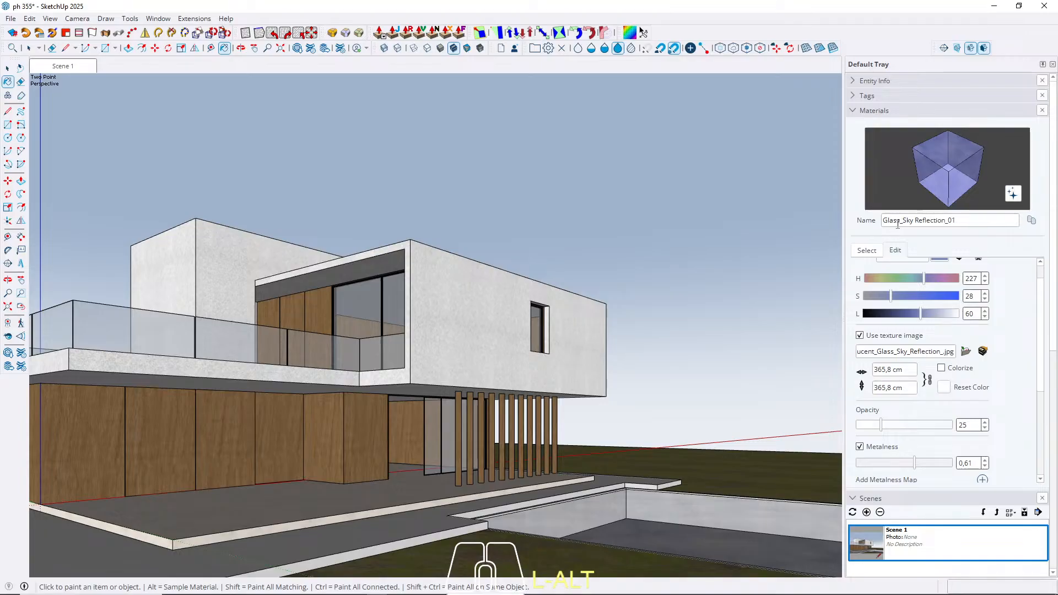
left_click_drag(886, 432, 911, 433)
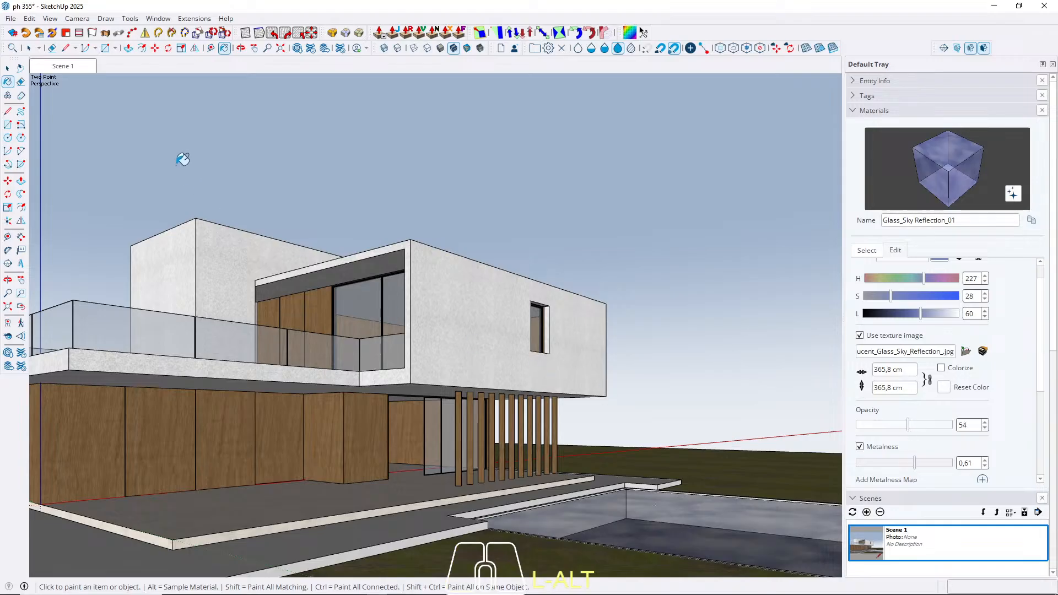
left_click(29, 48)
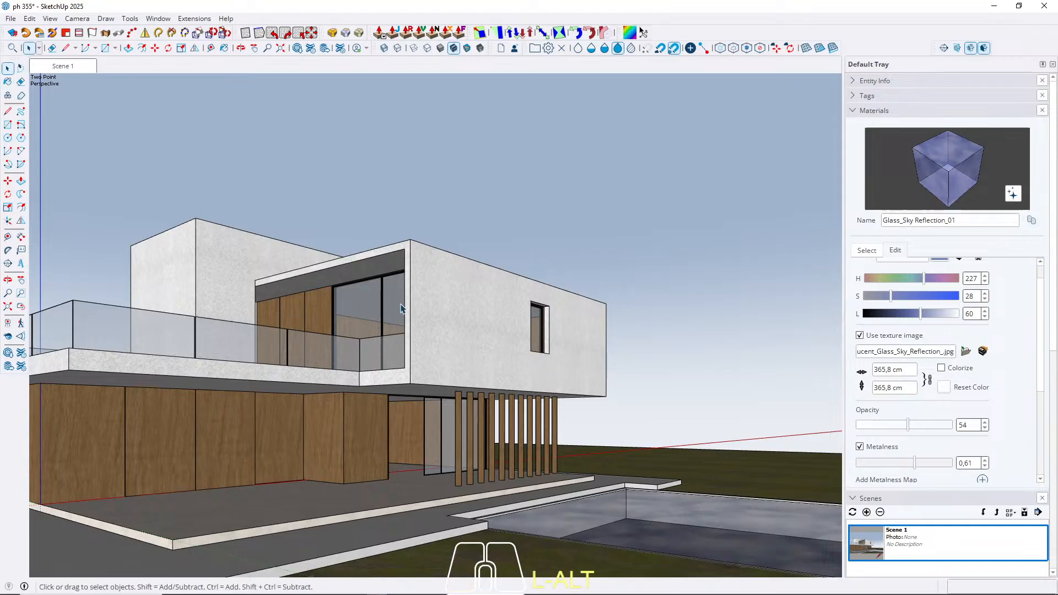
Step: Draw a small rectangle on top of the balcony's short glass panel, where it meets the concrete side wall
middle_click_drag(401, 308, 557, 371)
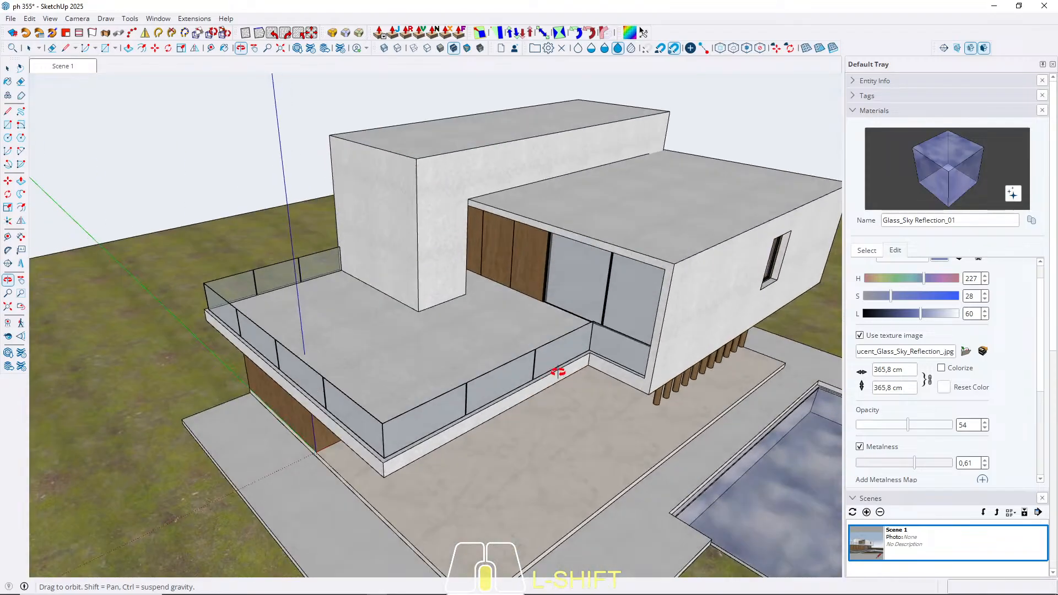
scroll(557, 358, "up", 5)
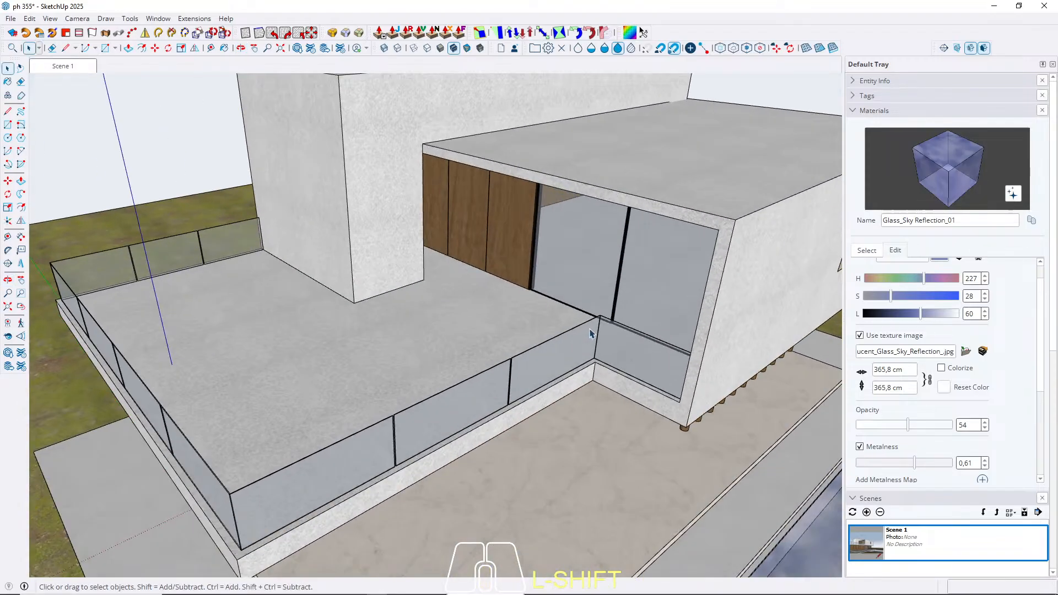
key("r")
scroll(555, 314, "down", 5)
middle_click_drag(556, 312, 556, 346)
middle_click_drag(555, 345, 591, 382, "shift")
scroll(537, 347, "up", 5)
middle_click_drag(591, 382, 492, 409, "shift")
scroll(583, 358, "up", 7)
middle_click_drag(569, 306, 597, 319)
left_click(592, 323)
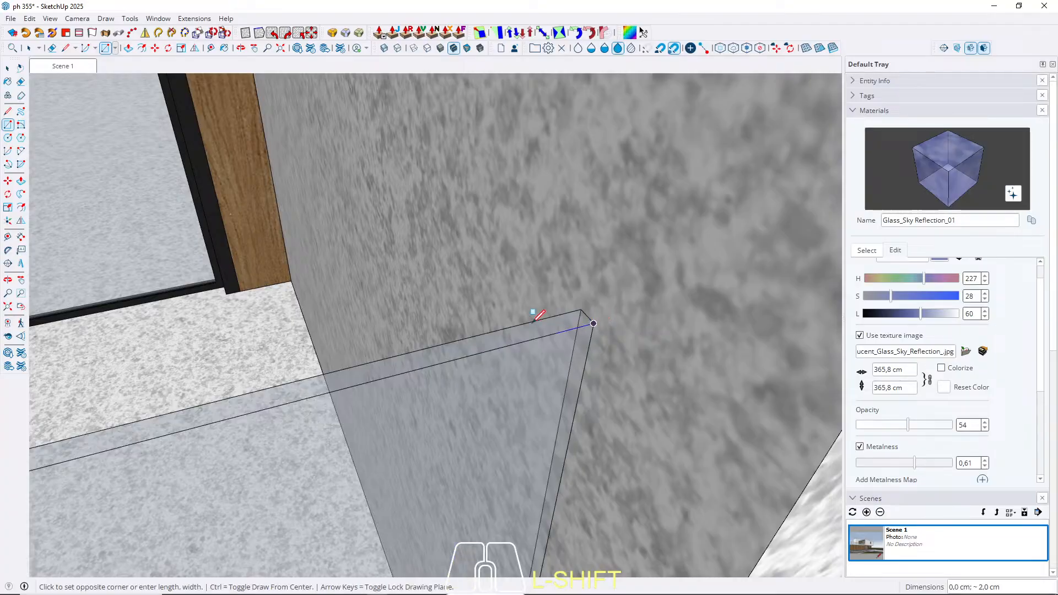
left_click(528, 317)
Step: Extrude the small rectangle on the glass panel upwards by 1 cm
key("space")
key("p")
left_click(551, 325)
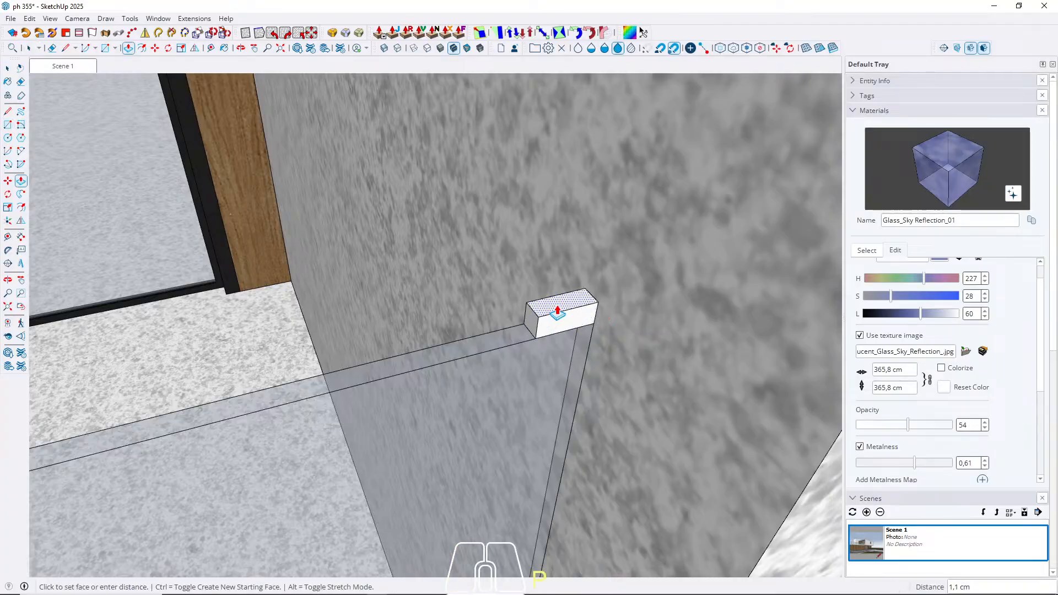
type("1`")
key("BackSpace")
key("Return")
Step: Widen the small block by 2 cm on each side of the glass panel
scroll(560, 340, "up", 1)
left_click(556, 330)
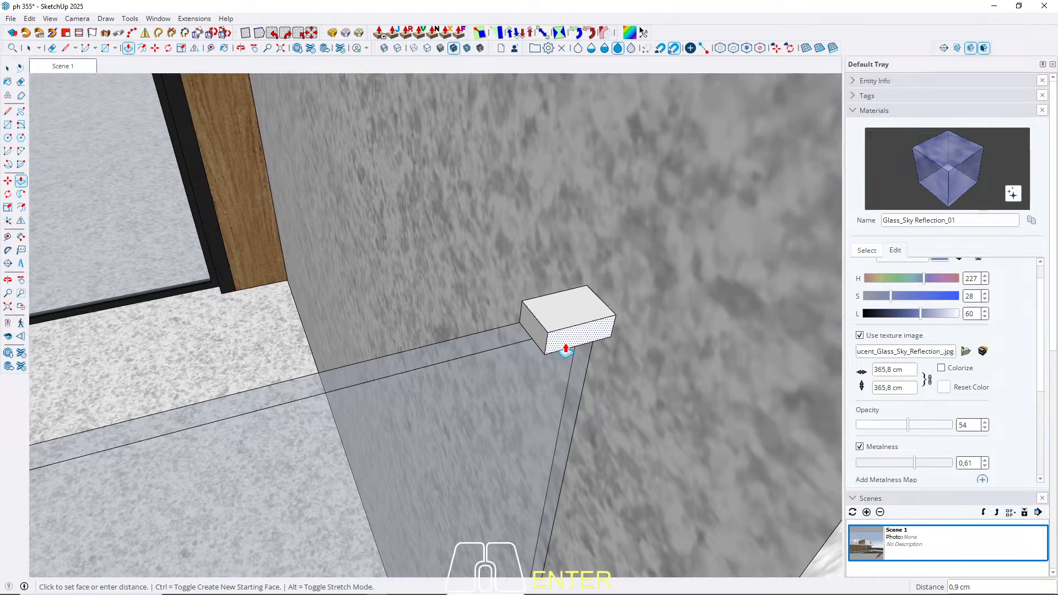
type("2")
key("Return")
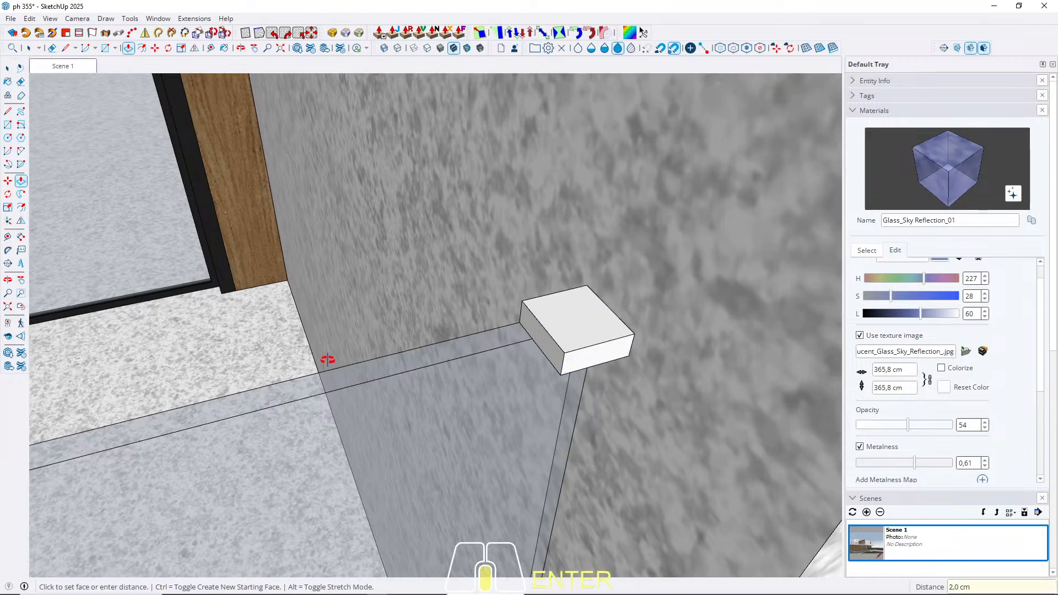
middle_click_drag(329, 367, 545, 352)
double_click(669, 178)
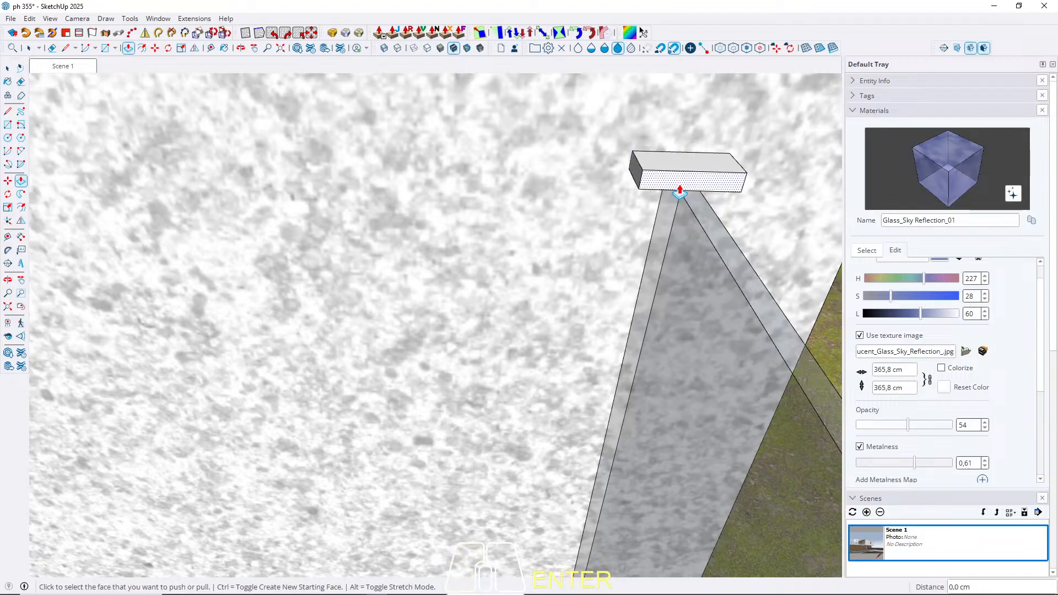
Step: Measure the width of the handrail block across its end face
key("l")
left_click(642, 169)
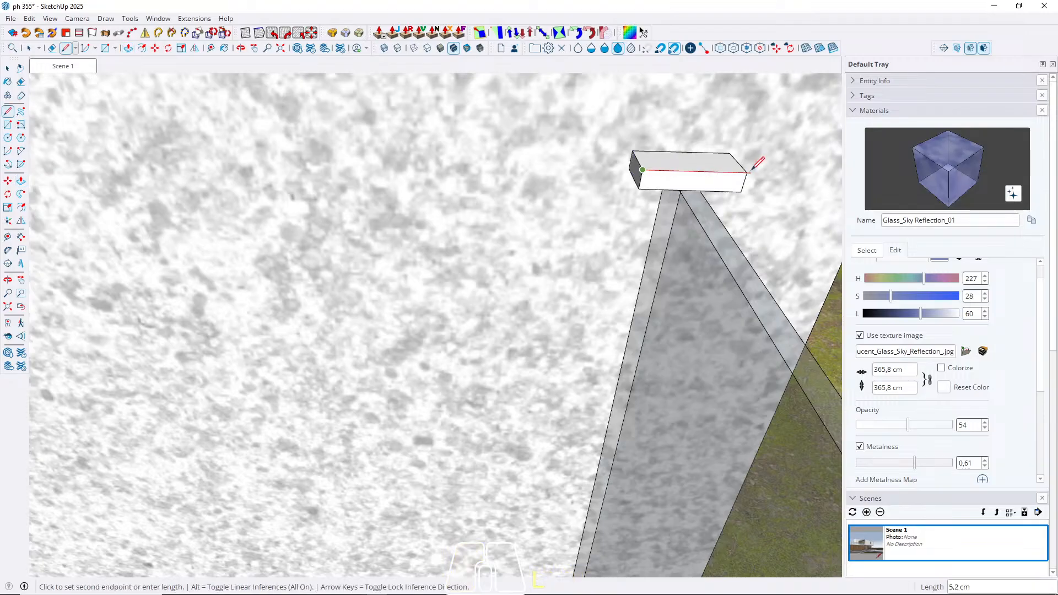
key("p")
key("o")
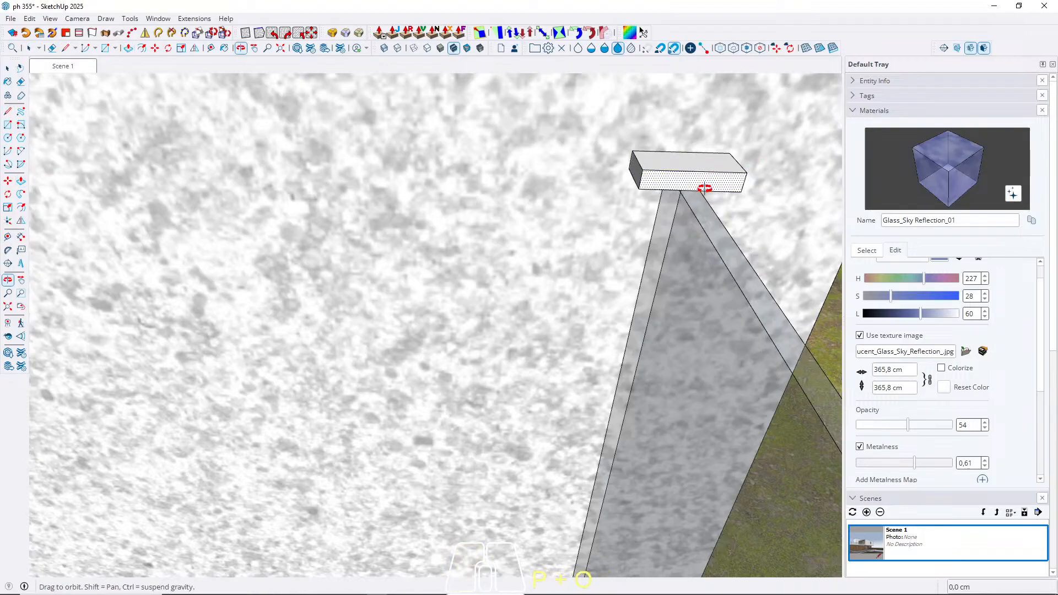
Step: Extrude the block's end face about 178 cm along the short glass panel up to its free corner
key("p")
left_click(670, 186)
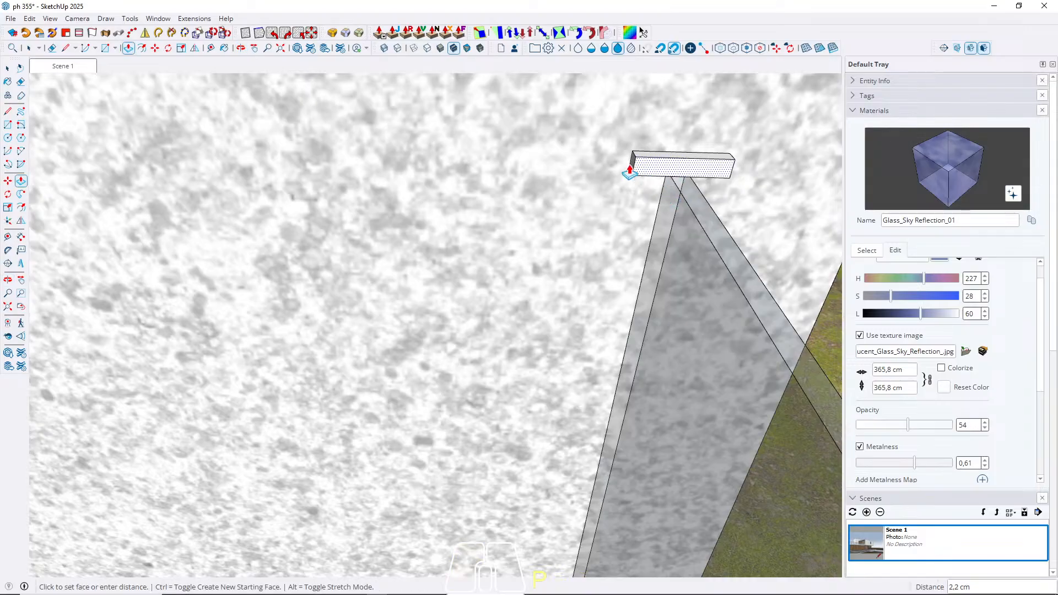
scroll(605, 159, "down", 5)
scroll(605, 159, "down", 4)
left_click(699, 307)
middle_click_drag(699, 306, 403, 361)
scroll(405, 373, "up", 6)
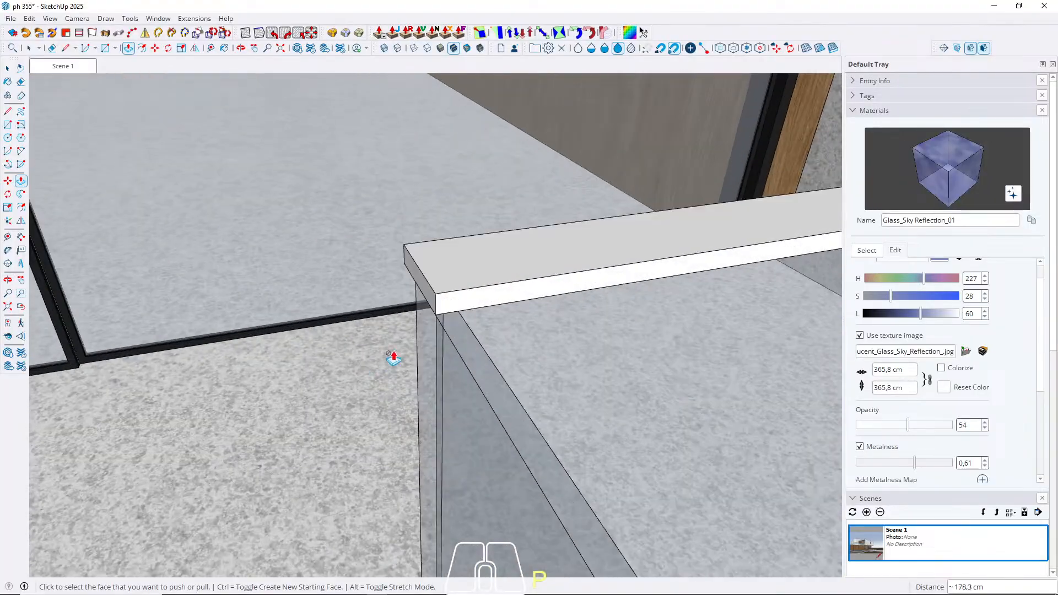
scroll(472, 318, "up", 1)
middle_click_drag(472, 317, 434, 296)
middle_click_drag(363, 333, 231, 420)
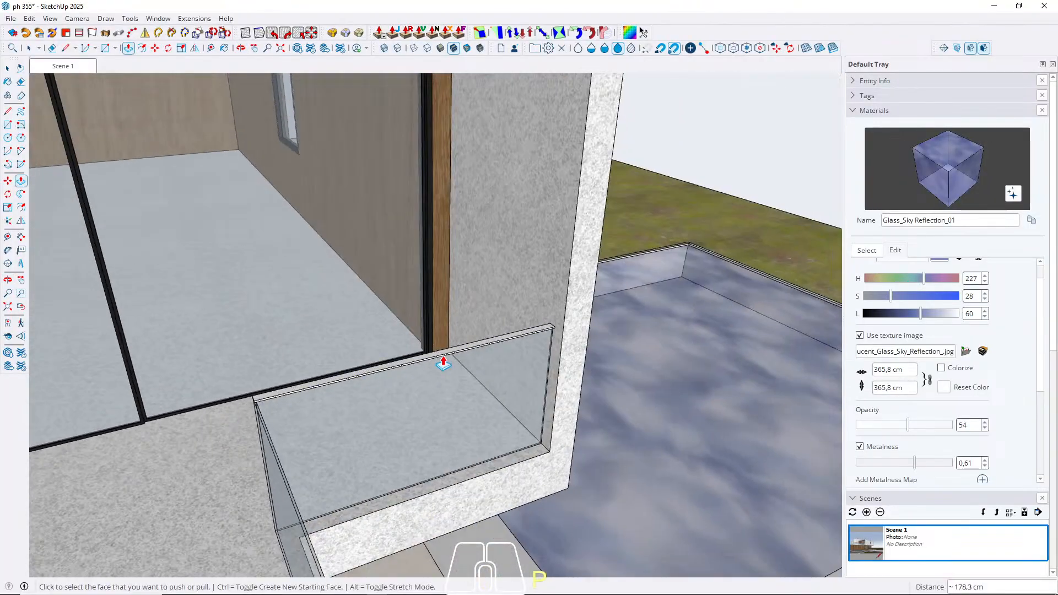
Step: Measure how far the handrail overhangs the glass panel at the wall end
scroll(590, 314, "up", 5)
middle_click_drag(608, 315, 578, 363)
key("l")
scroll(578, 363, "up", 3)
left_click(583, 270)
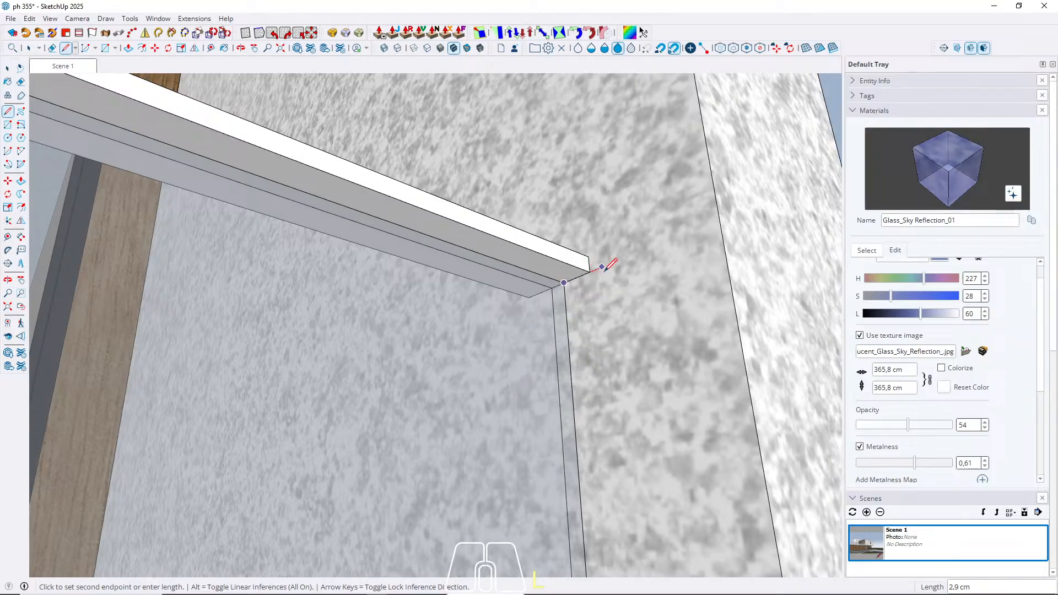
key("space")
Step: Extend the handrail's free end face by 2 cm beyond the glass corner
scroll(595, 261, "down", 15)
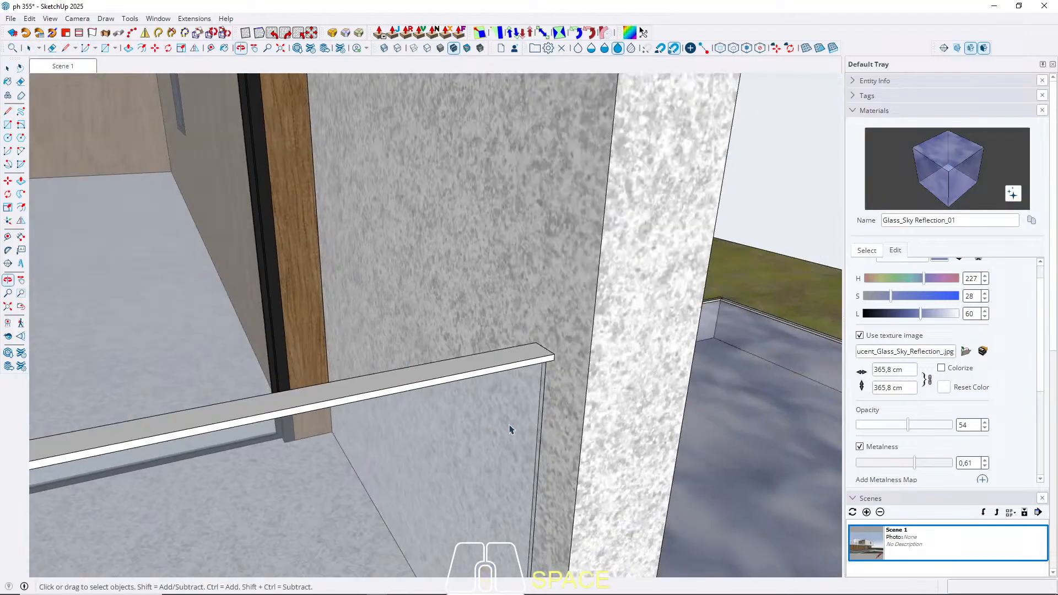
scroll(689, 297, "up", 15)
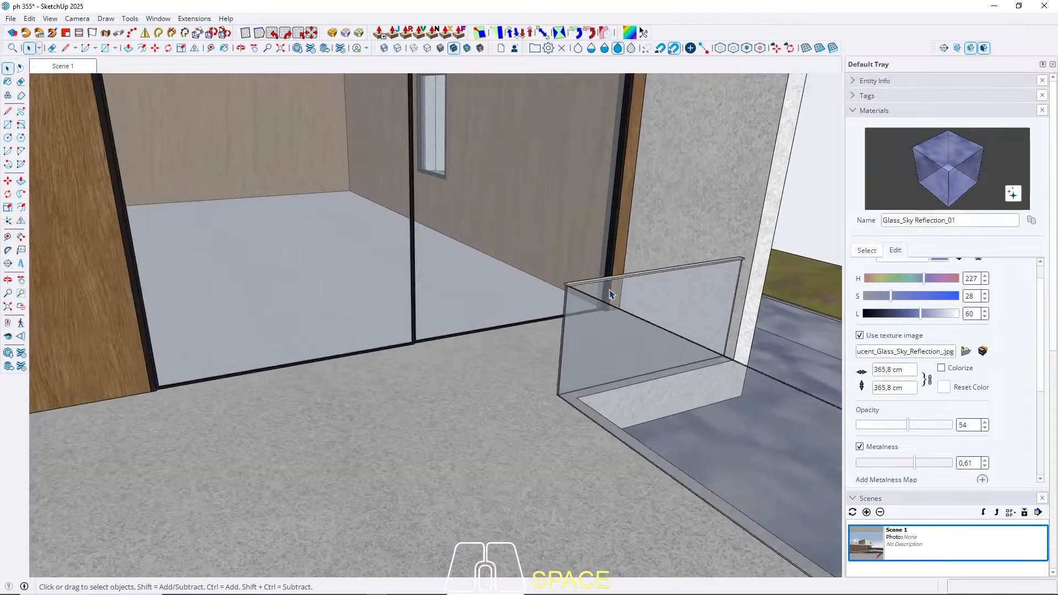
scroll(557, 285, "up", 2)
mouse_move(555, 271)
middle_mouse_down()
mouse_move(447, 148)
mouse_move(495, 278)
mouse_move(473, 274)
middle_mouse_up()
left_click(471, 268)
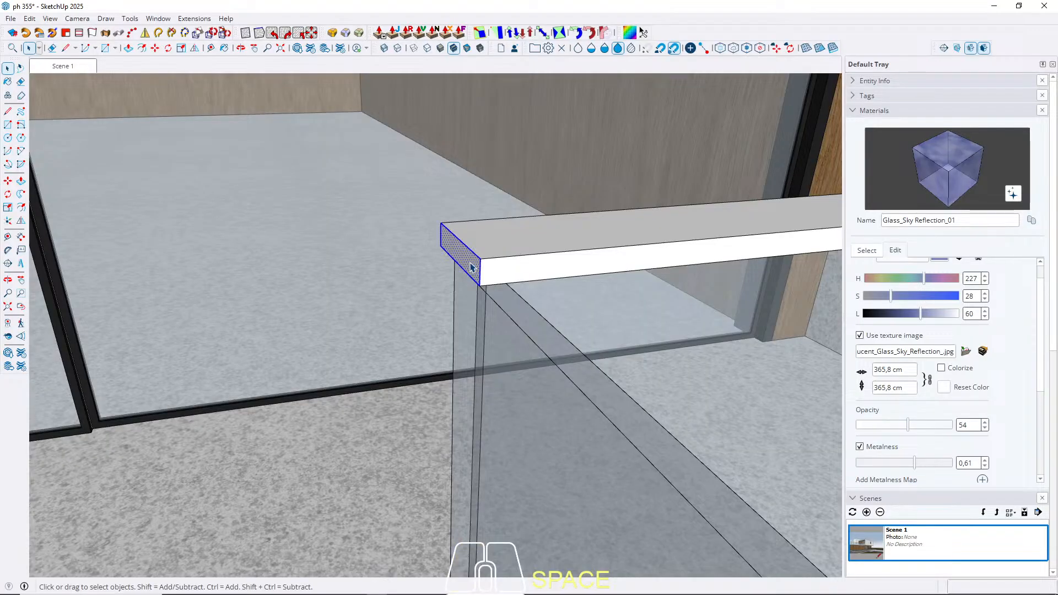
key("p")
left_click(471, 268)
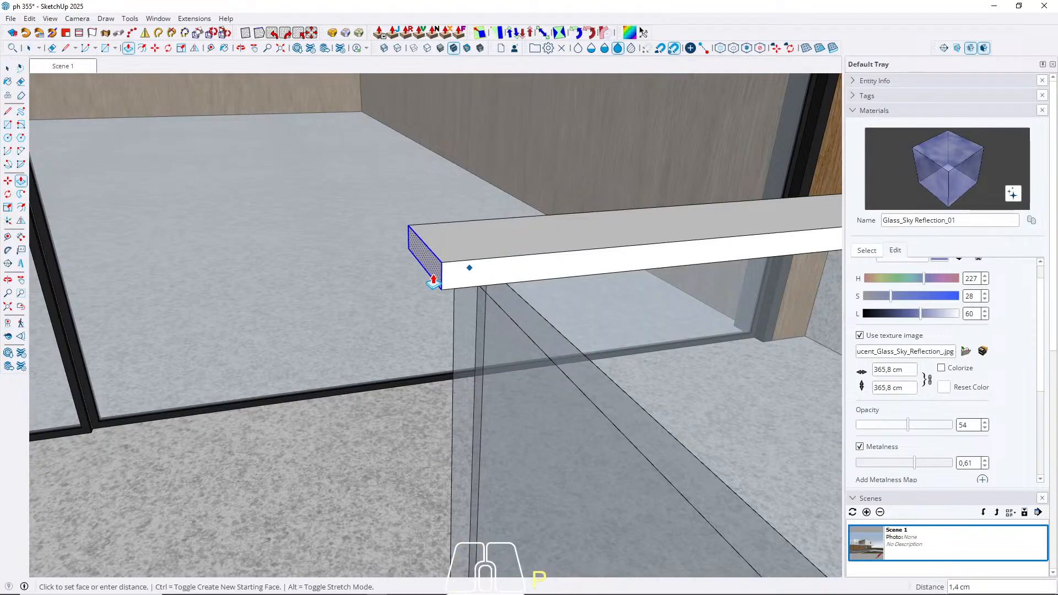
type("2")
key("Return")
key("space")
Step: Select the whole handrail piece and make it a group
middle_click_drag(437, 279, 327, 351)
scroll(327, 351, "up", 3)
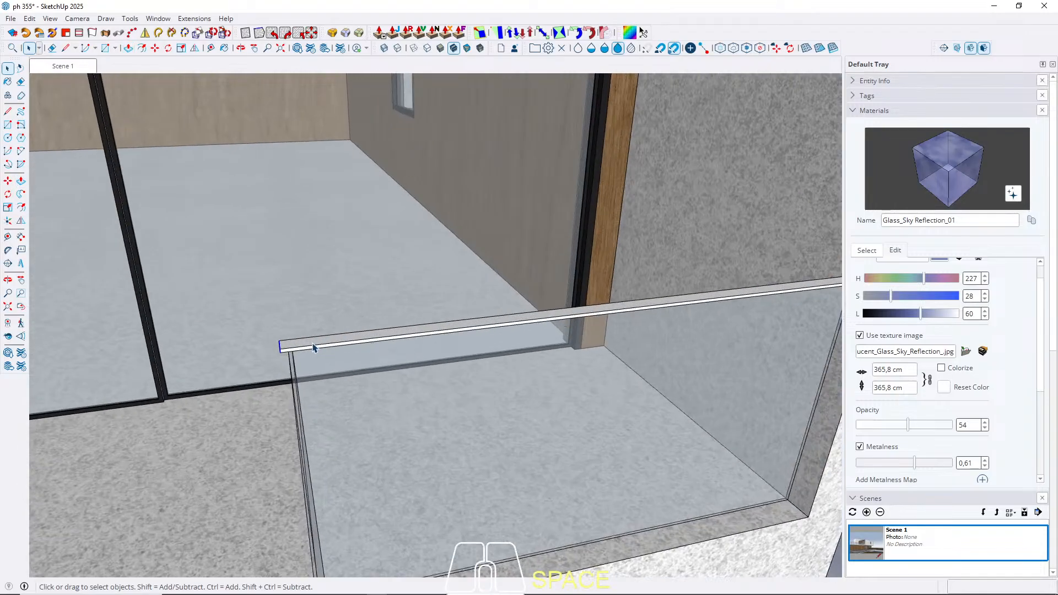
triple_click(305, 346)
right_click(312, 345)
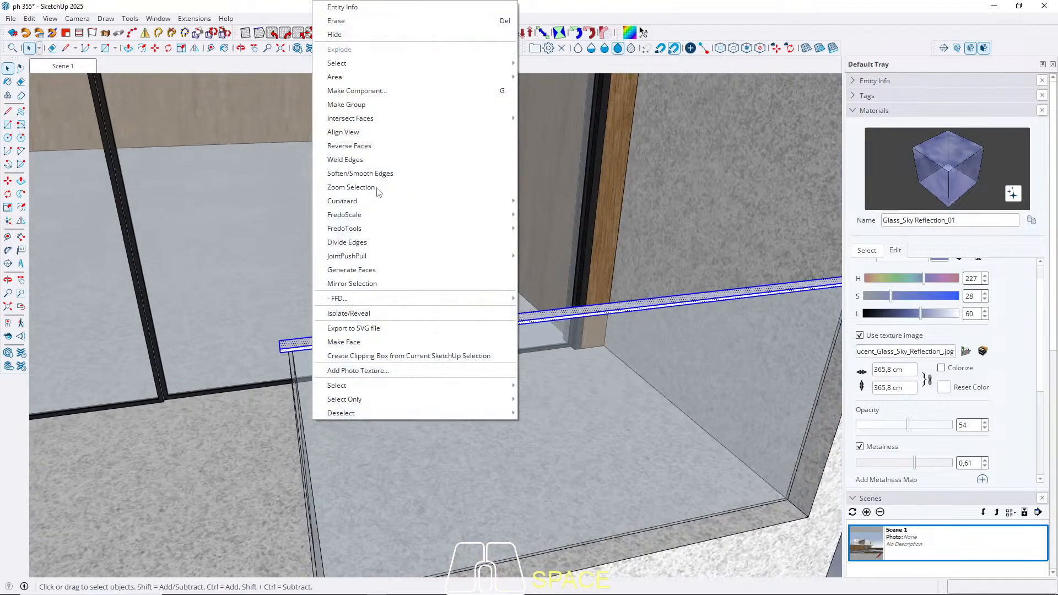
left_click(395, 104)
middle_click_drag(265, 366, 278, 368)
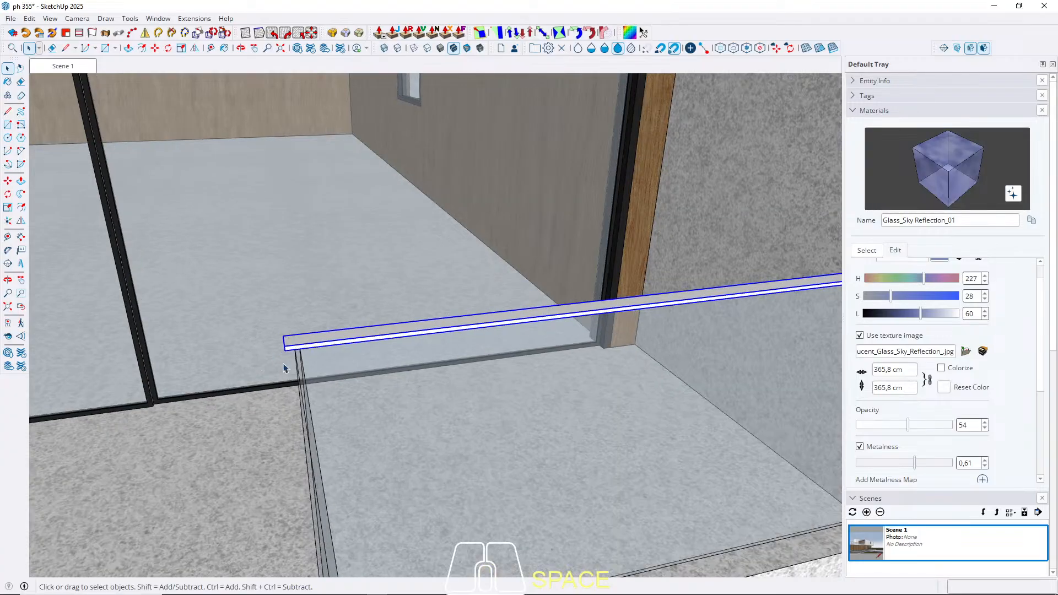
scroll(392, 299, "down", 4)
scroll(366, 311, "up", 6)
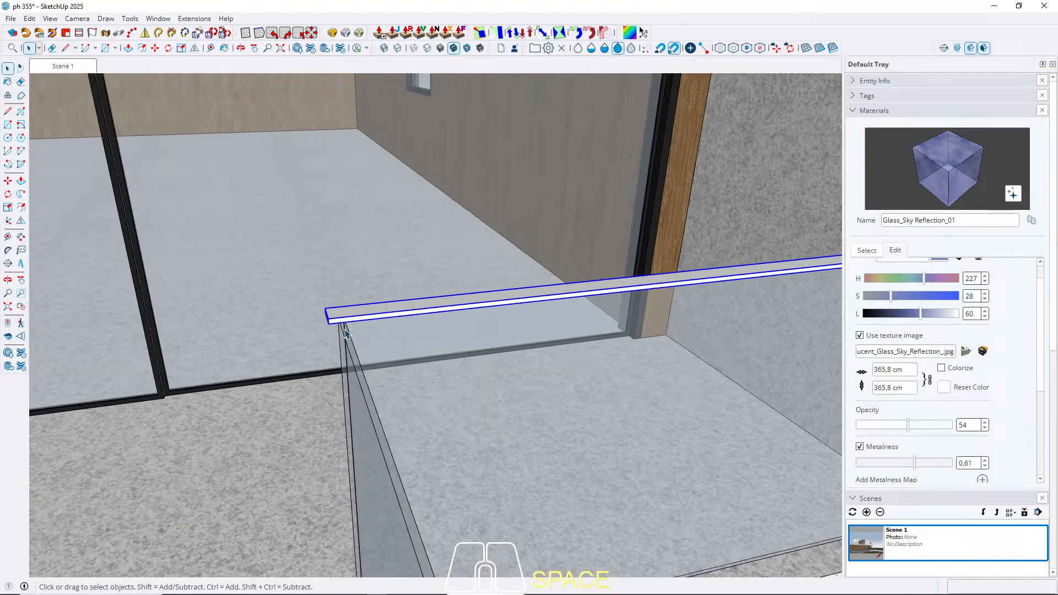
scroll(345, 333, "up", 2)
scroll(345, 334, "up", 1)
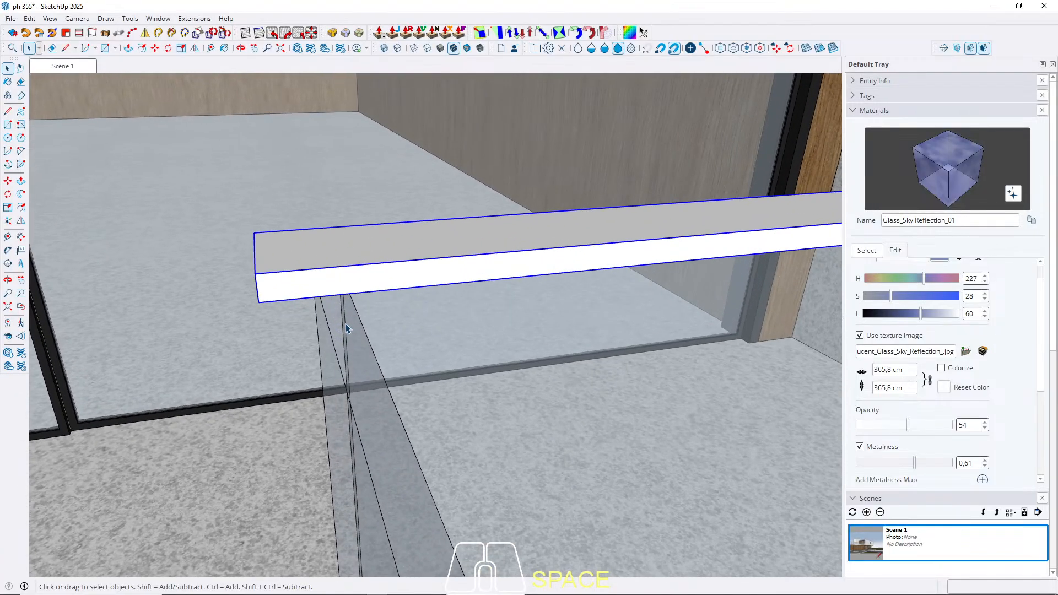
key("r")
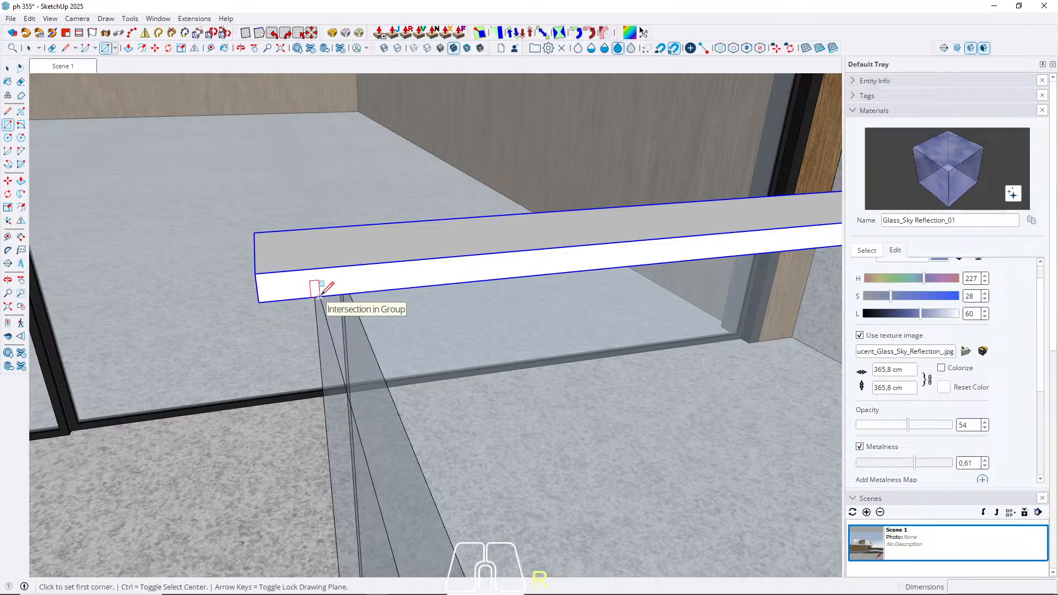
key("space")
Step: Inside the handrail group, copy the vertical edge at the free end 5 cm along the side face
double_click(260, 291)
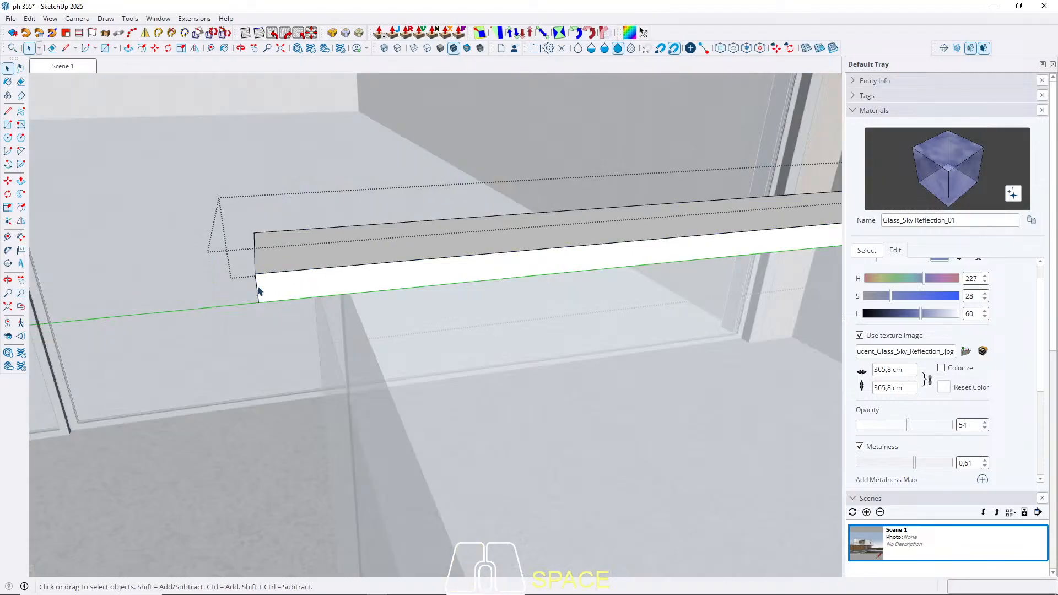
key("m")
key("ctrl")
left_click(256, 274)
type("5")
key("Return")
key("space")
Step: Extrude the 5 cm end section about 698 cm along the long glass panel and extend it slightly past the terrace corner
key("p")
left_click(346, 284)
middle_click_drag(347, 281, 461, 279)
scroll(461, 279, "down", 5)
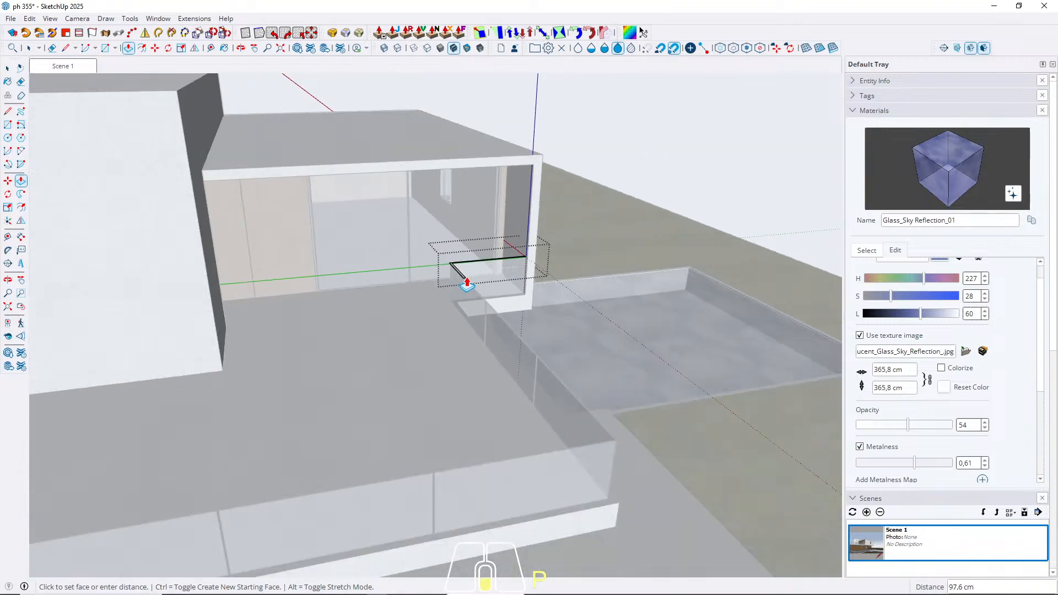
left_click(513, 466)
scroll(587, 413, "up", 4)
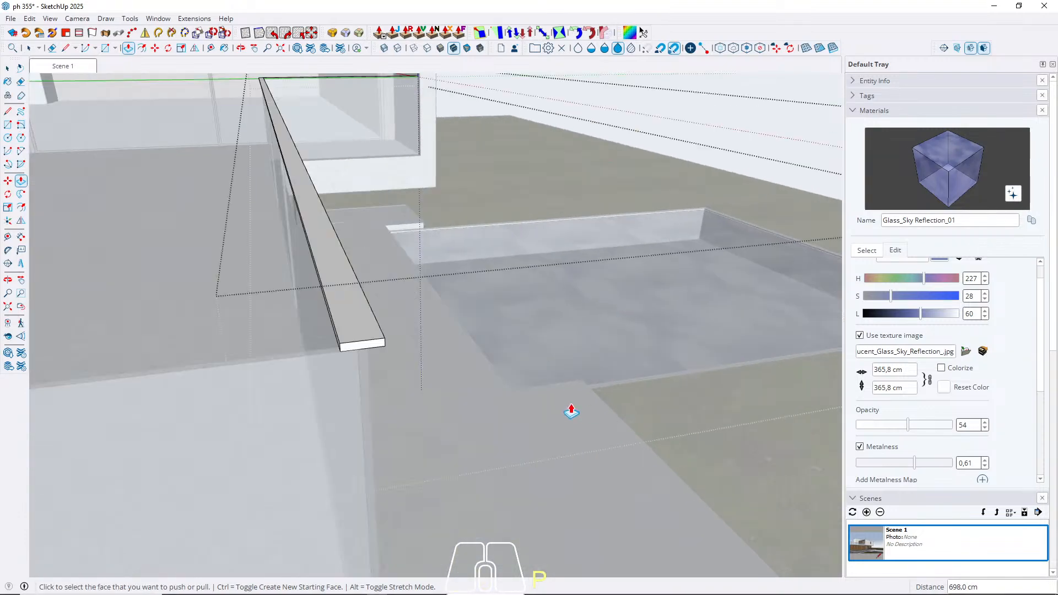
left_click(354, 349)
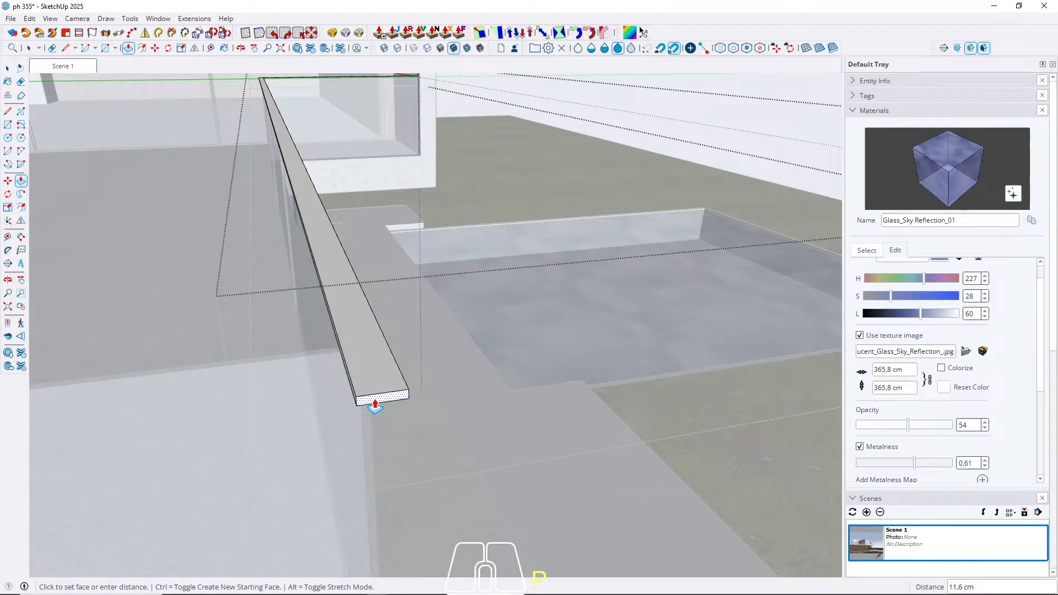
key("Return")
Step: Copy the vertical edge at the handrail's new free end 5 cm along the side face
key("space")
scroll(398, 384, "up", 5)
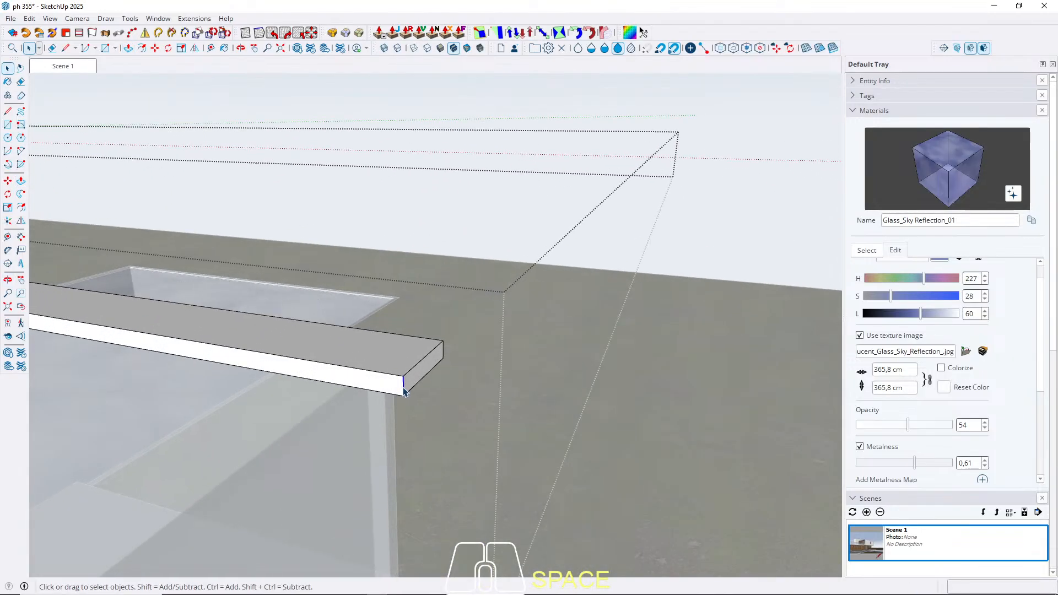
key("m")
key("ctrl")
left_click(403, 378)
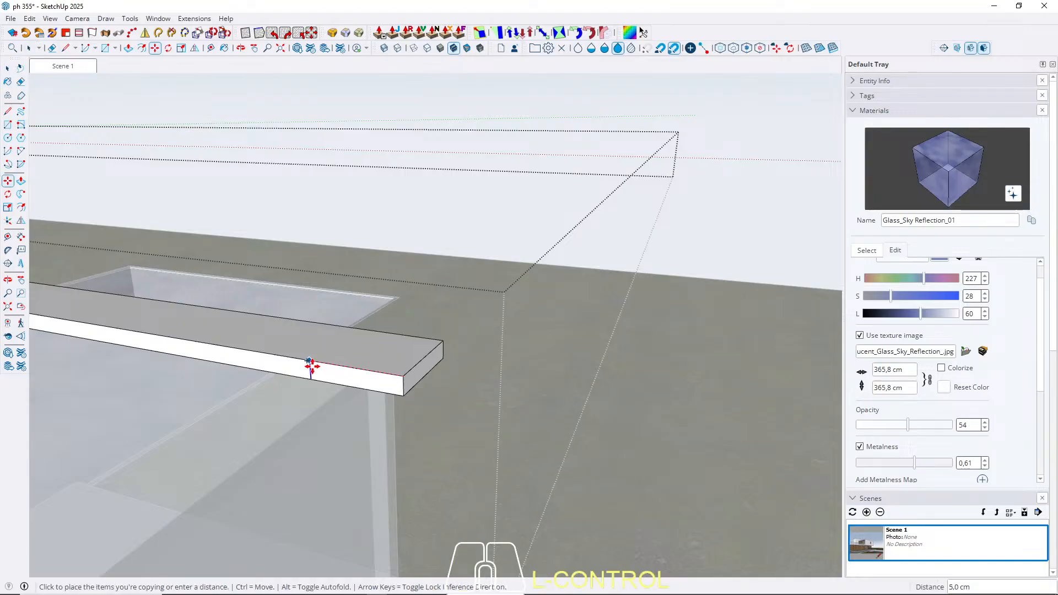
key("Return")
key("space")
Step: Extrude the 5 cm end section about 927 cm along the next glass side and extend it slightly past the terrace corner
key("p")
left_click(332, 376)
middle_click_drag(428, 355, 406, 429)
left_click(413, 440)
scroll(416, 435, "up", 5)
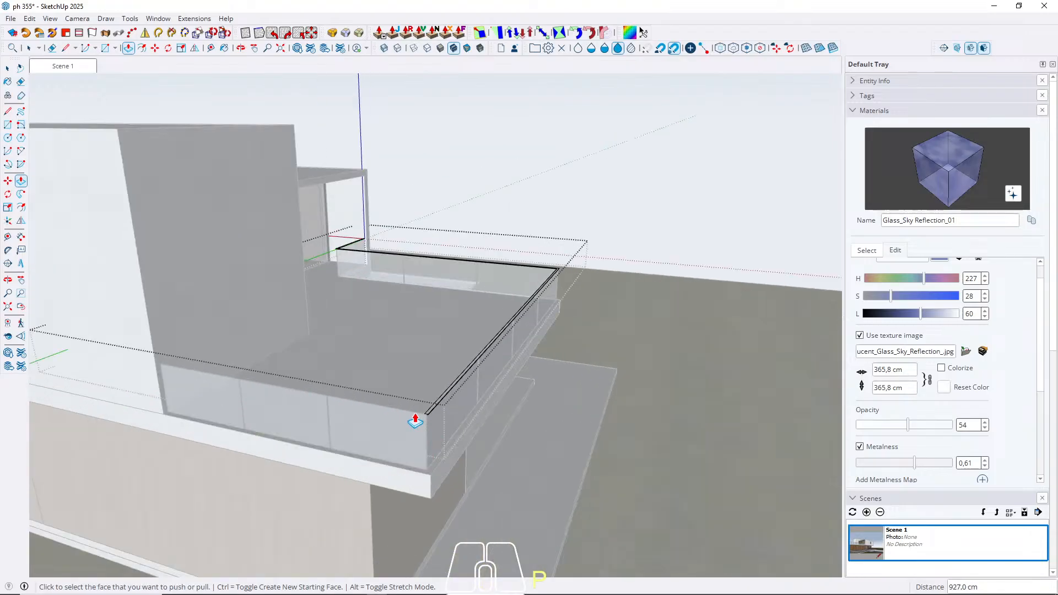
left_click(444, 425)
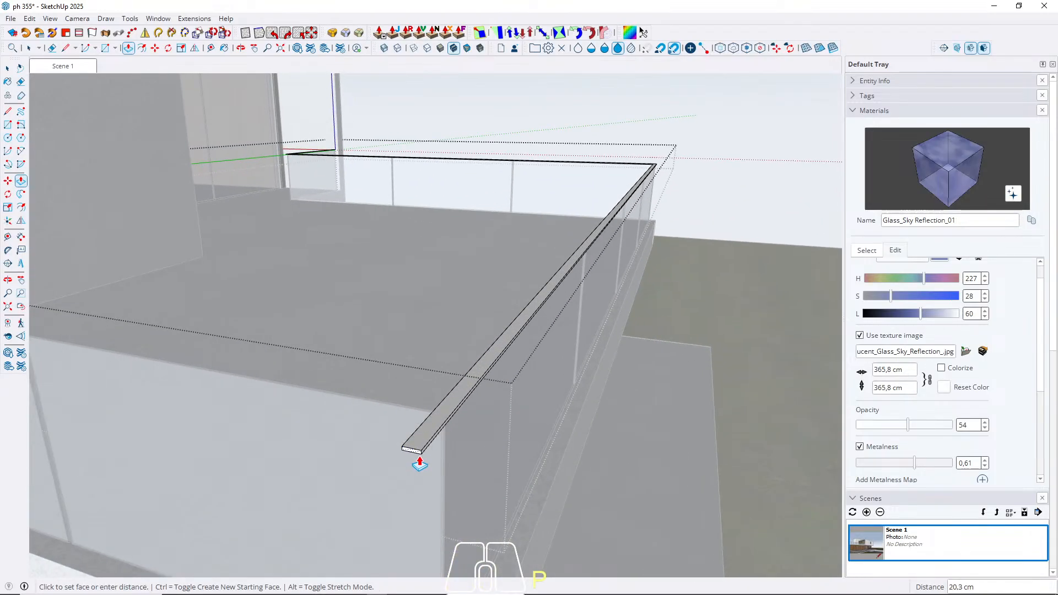
key("Return")
Step: Copy the vertical edge at the handrail's end by the far terrace corner 5 cm along the side face
middle_click_drag(417, 460, 314, 408)
key("space")
scroll(468, 402, "up", 4)
scroll(524, 389, "down", 3)
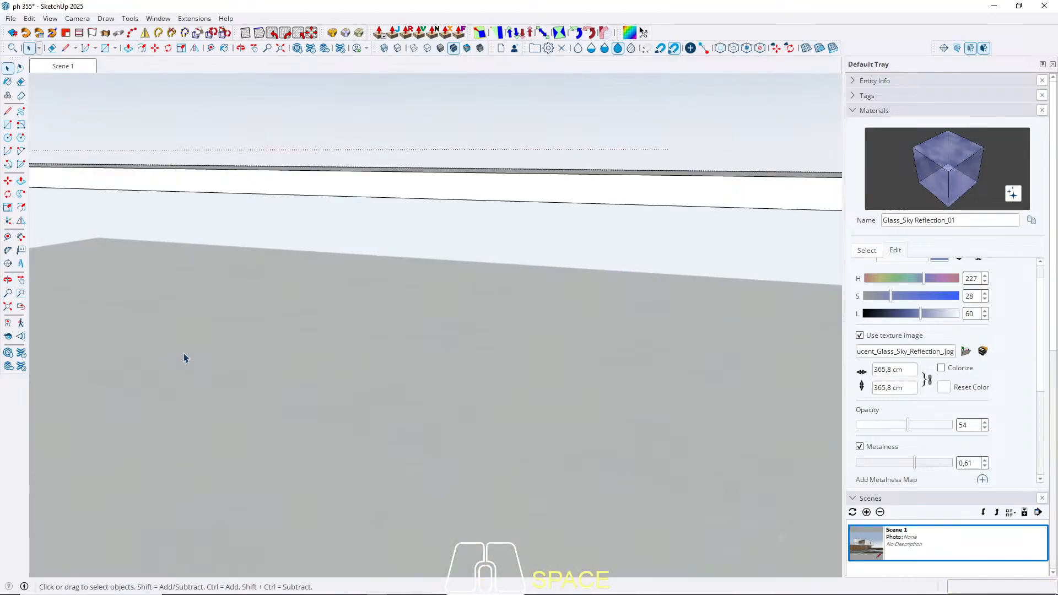
key("w")
scroll(331, 353, "down", 5)
scroll(338, 345, "up", 6)
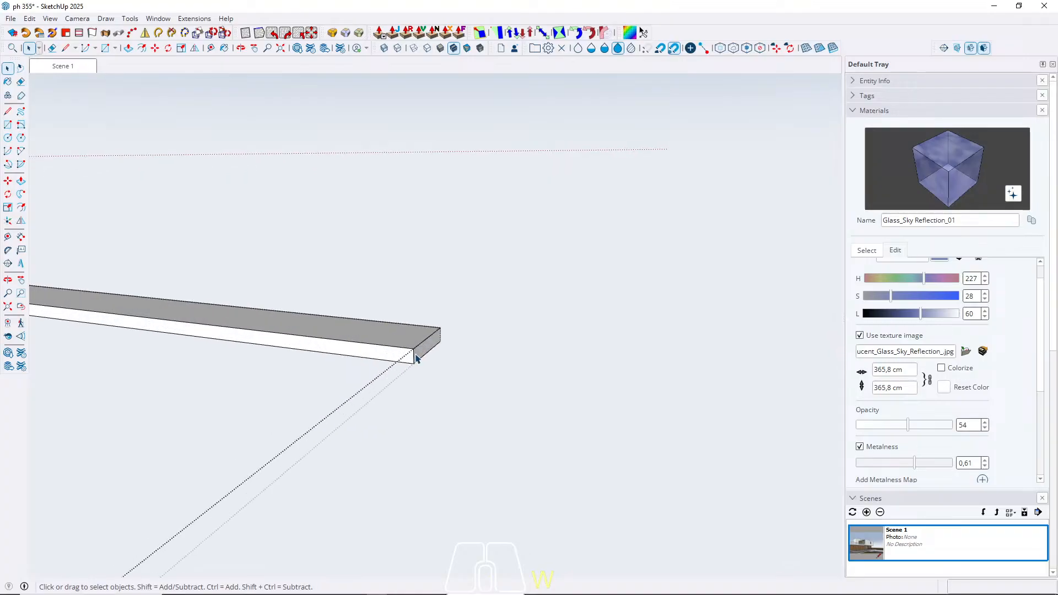
scroll(415, 361, "up", 3)
key("m")
left_click(411, 340)
type("5")
key("Return")
key("space")
Step: Extend the handrail along the terrace's remaining glass side and leave the group
middle_click_drag(354, 353, 116, 398)
scroll(361, 388, "down", 7)
middle_click_drag(286, 427, 170, 432)
key("space")
key("Escape")
scroll(349, 366, "down", 10)
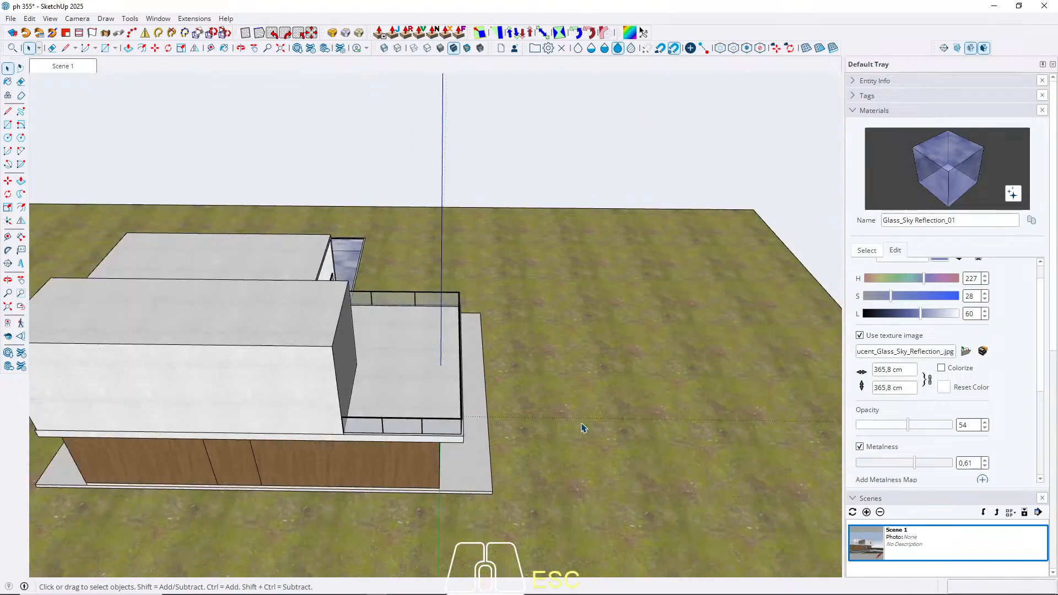
Step: Sample M08_Obsidian_Black from the upper window frame and apply it to all the geometry inside the handrail group
middle_click_drag(583, 428, 450, 255)
scroll(450, 255, "up", 3)
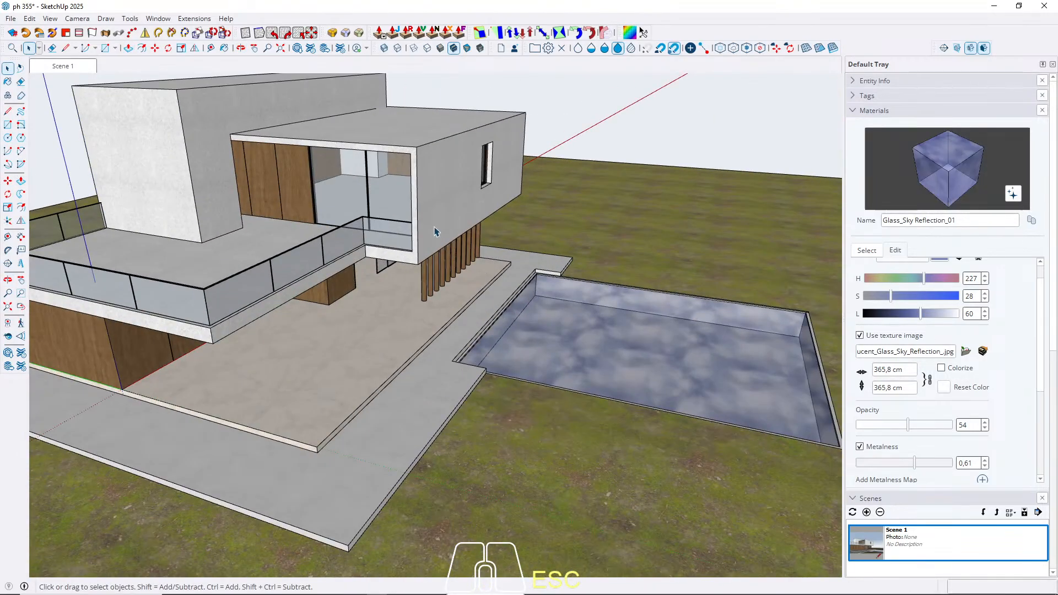
key("b")
scroll(330, 204, "up", 8)
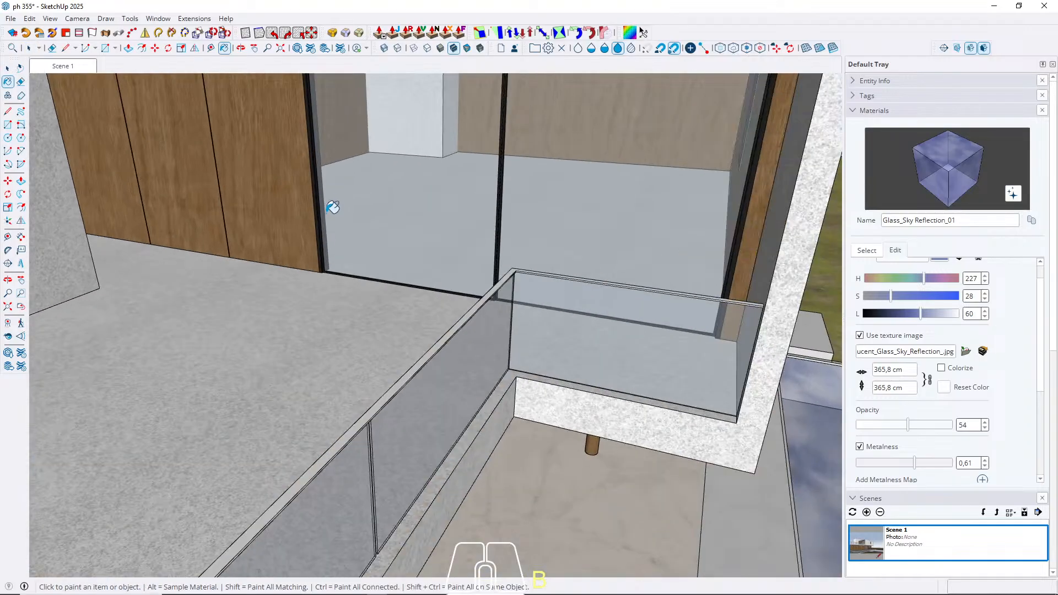
left_click(308, 248, "alt")
key("space")
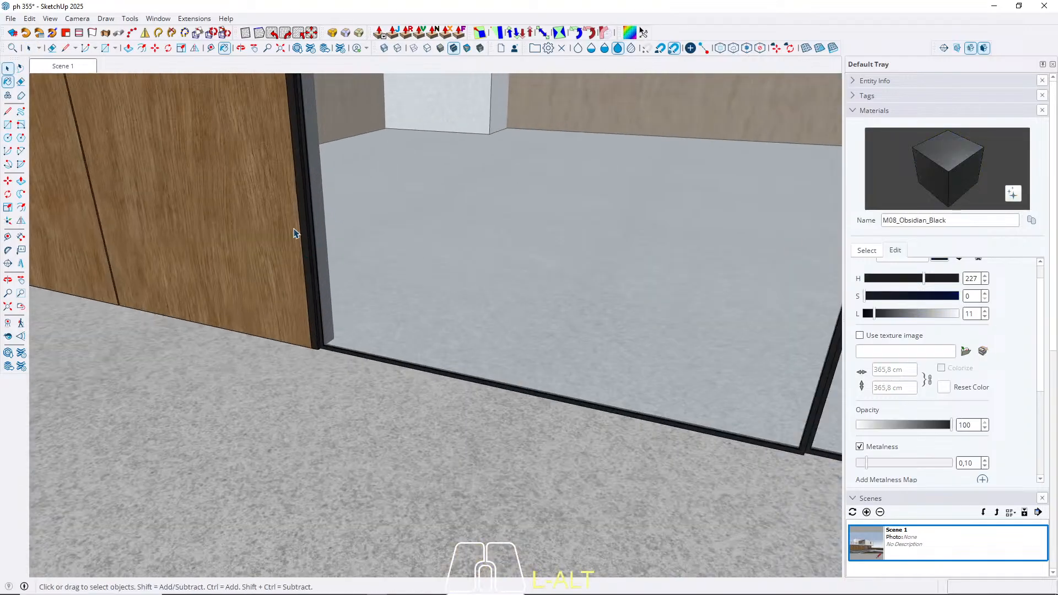
scroll(331, 220, "down", 5)
scroll(316, 256, "up", 6)
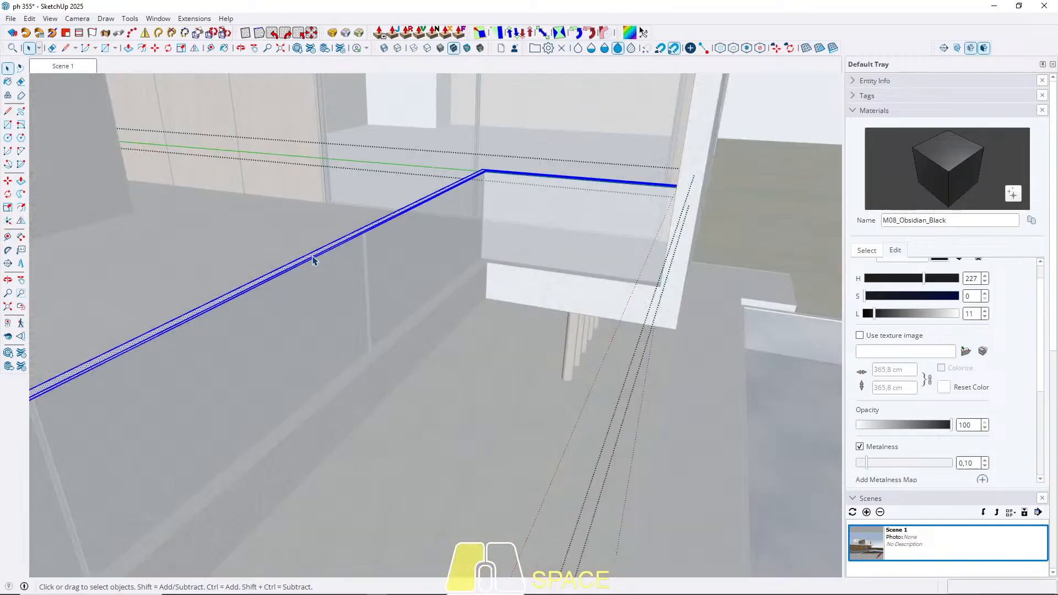
double_click(312, 259)
key("b")
left_click(315, 253)
key("space")
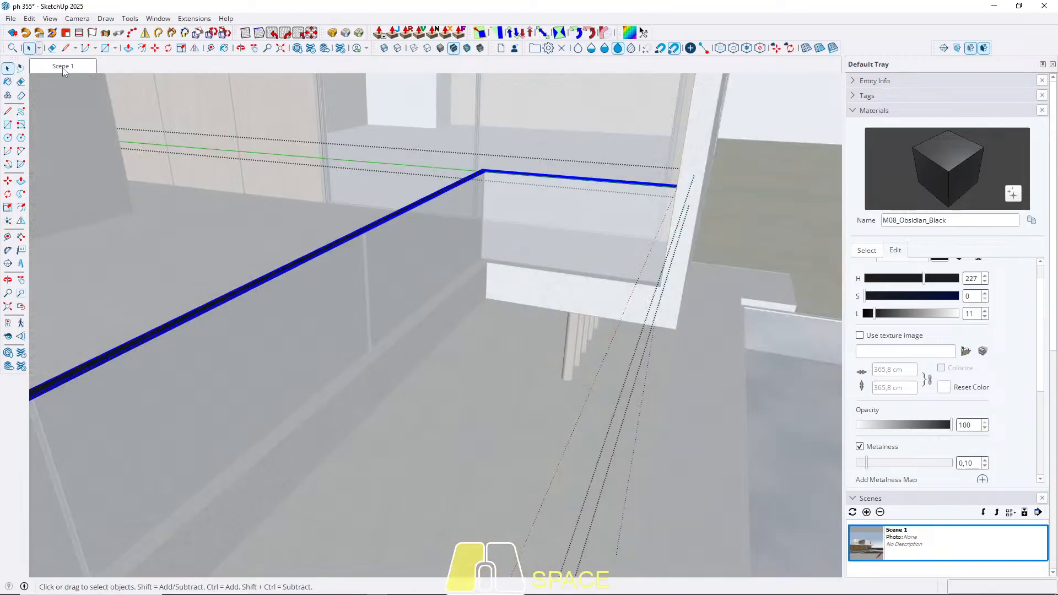
Step: Return to the Scene 1 view, leave the handrail group and add a new scene from that view
left_click(62, 67)
key("Escape")
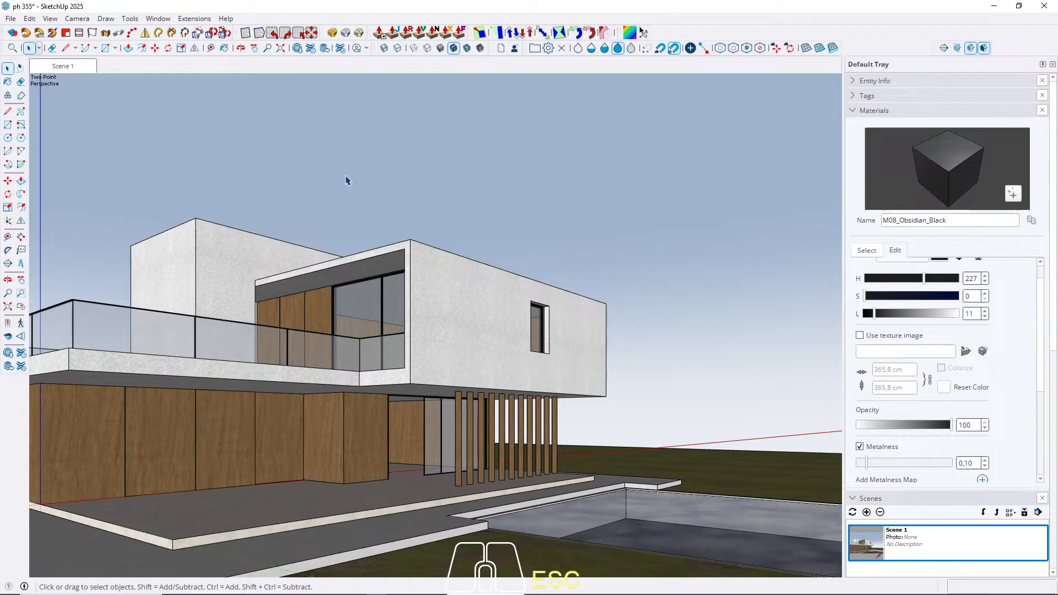
left_click_drag(1044, 388, 1048, 304)
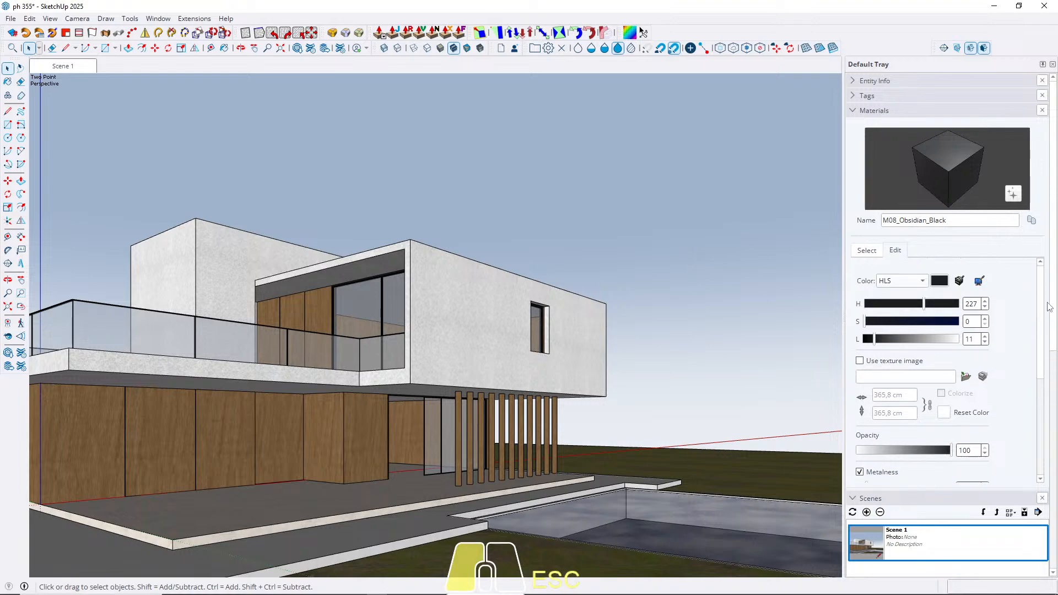
right_click(70, 74)
left_click(90, 101)
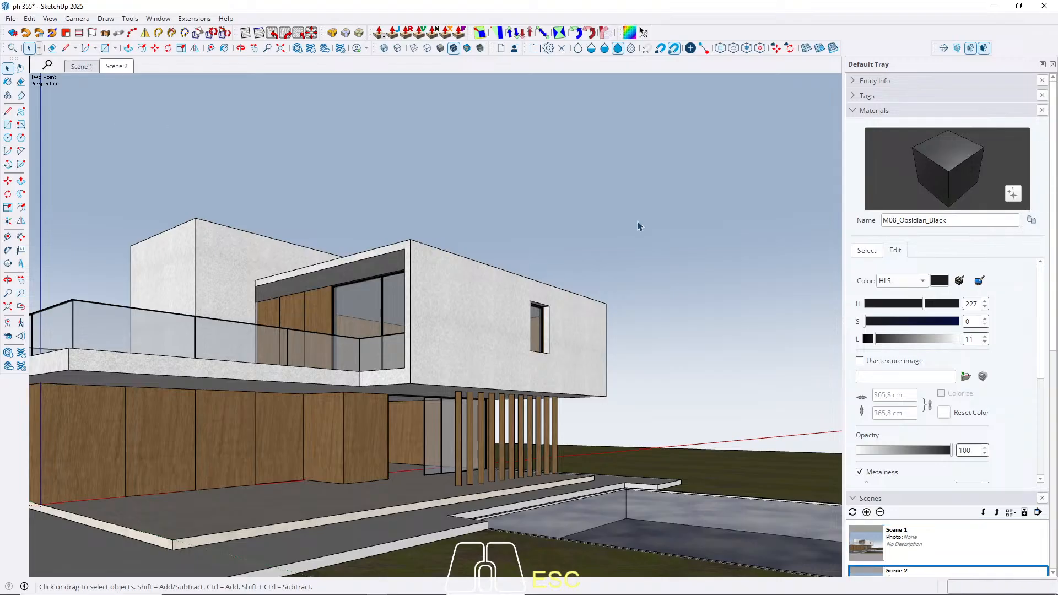
Step: Collapse the scene list and bring the style's editing settings into view
left_click_drag(1044, 330, 1047, 303)
left_click(858, 255)
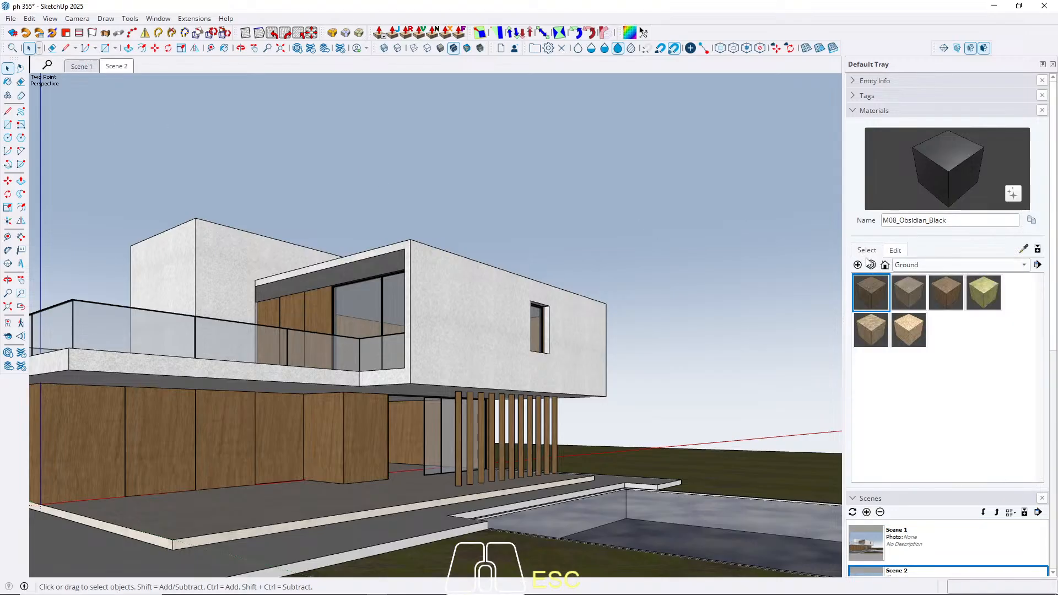
left_click(892, 254)
left_click(853, 498)
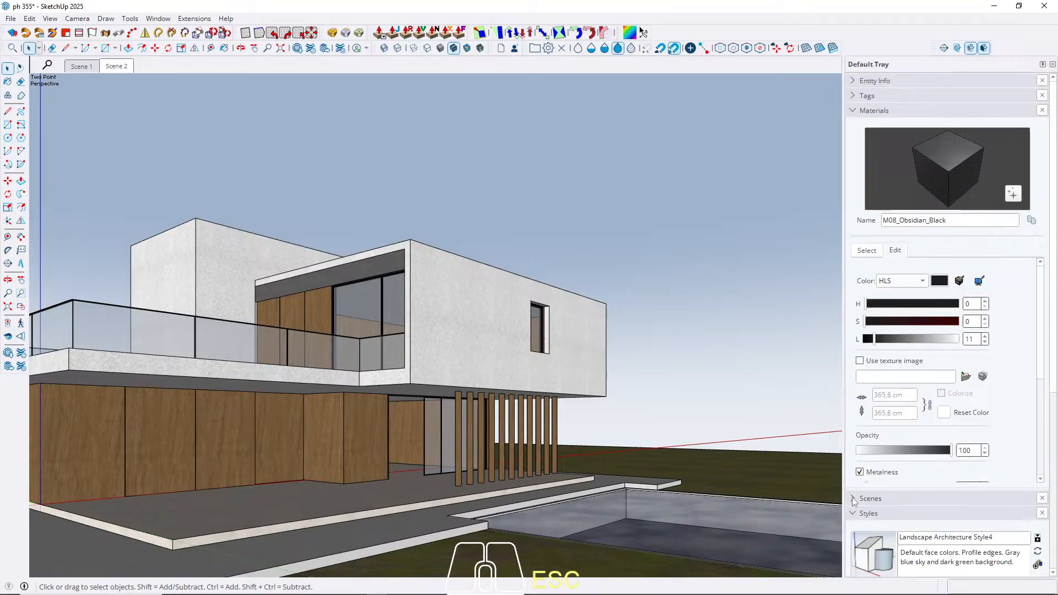
left_click(858, 516)
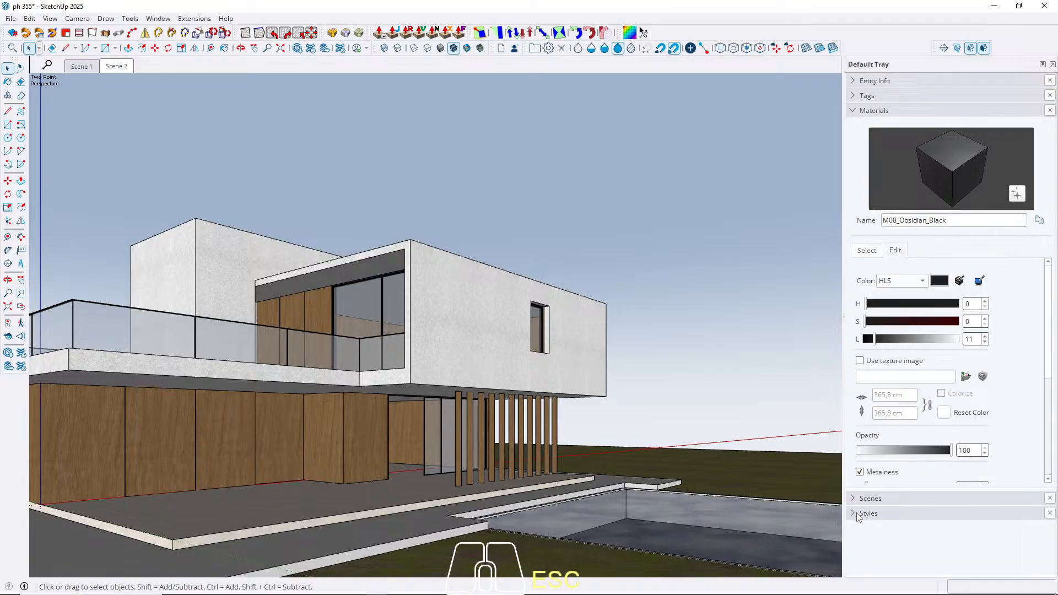
left_click(857, 513)
left_click_drag(1053, 335, 1054, 518)
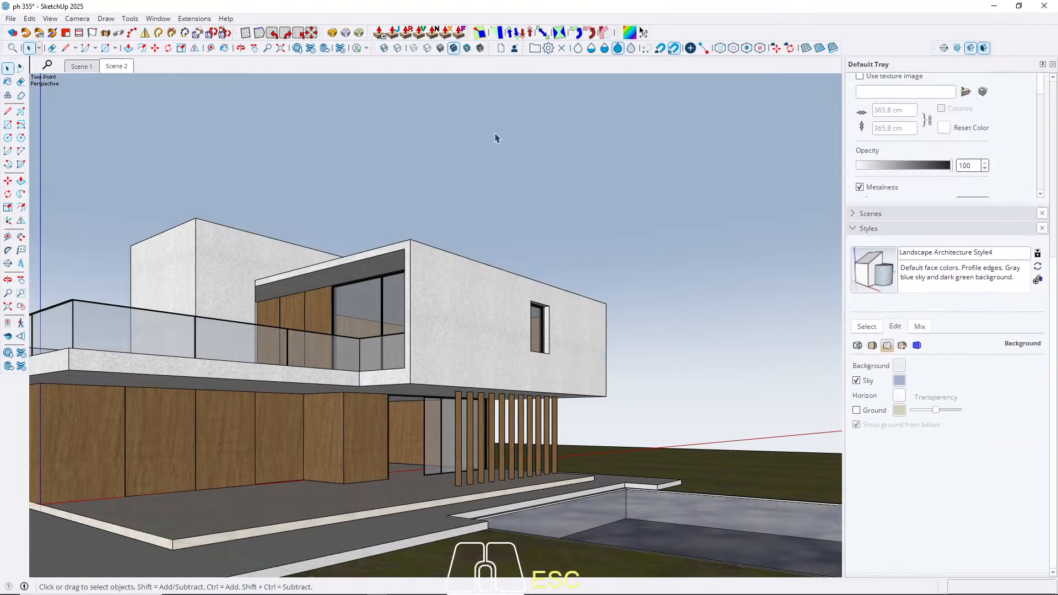
Step: Try X-ray transparency combined with the Hidden Line and Monochrome face styles
left_click(385, 48)
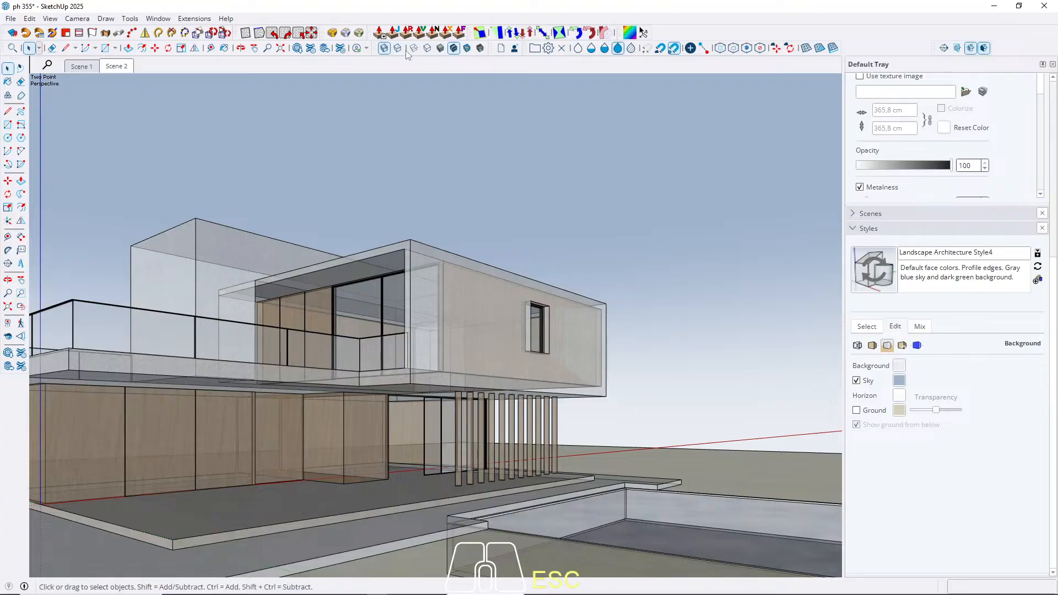
left_click(424, 49)
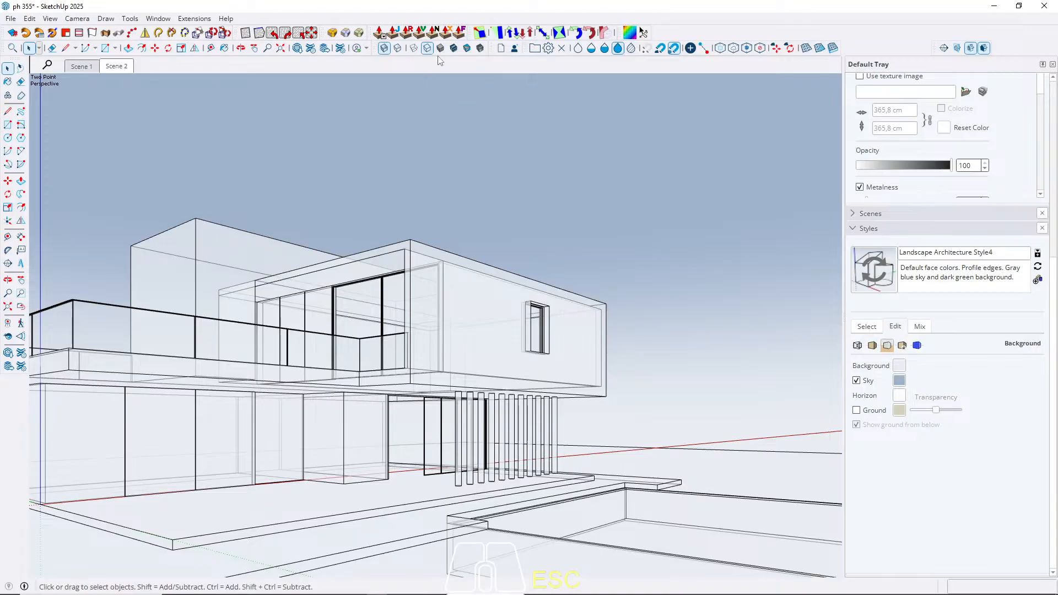
left_click(466, 49)
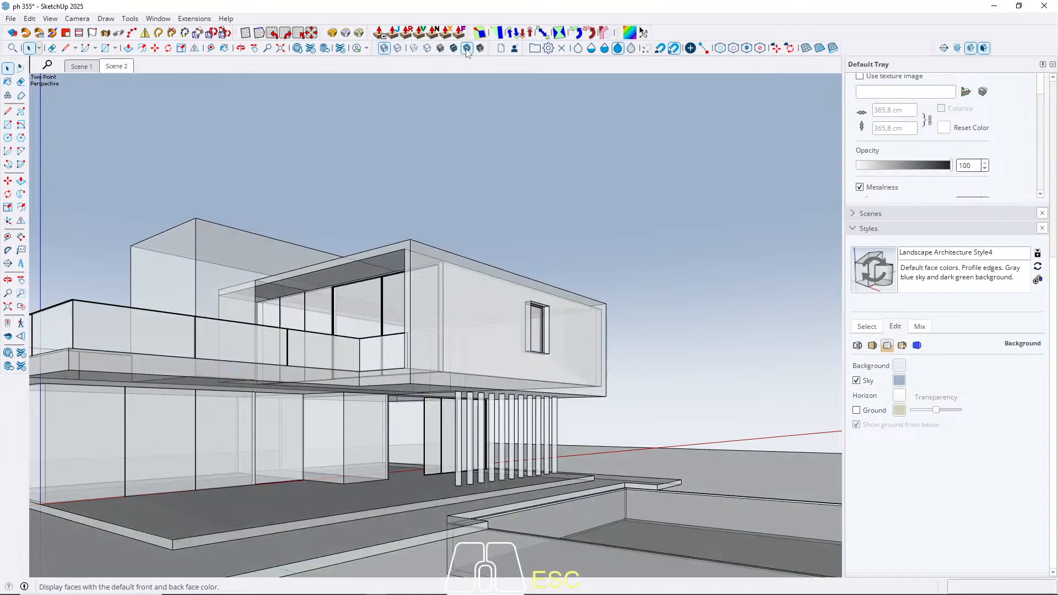
Step: Display the model in Hidden Line with dashed back edges shown and X-ray turned off
left_click(428, 51)
key("k")
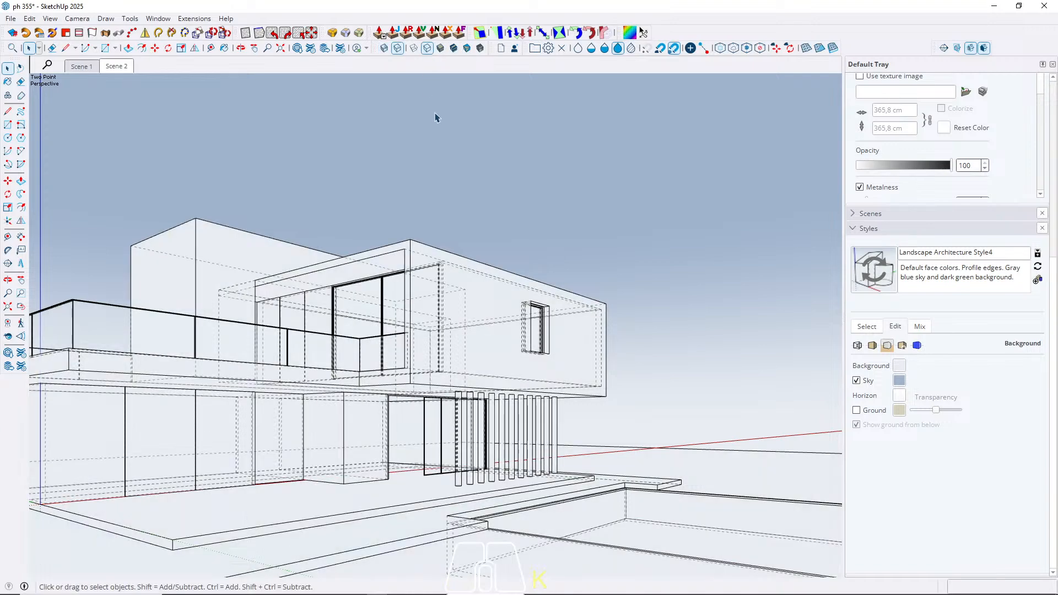
key("k")
key("k")
key("k")
key("k")
Step: Turn on edge extensions in the style's edge settings and set the extension to 20
left_click(858, 347)
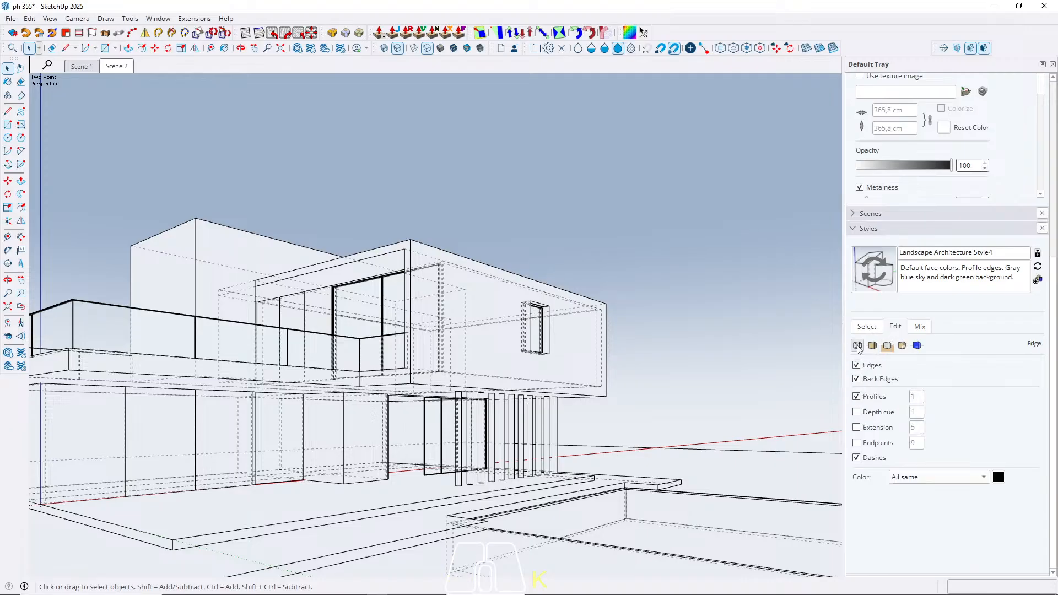
left_click(856, 427)
type("9")
type("20")
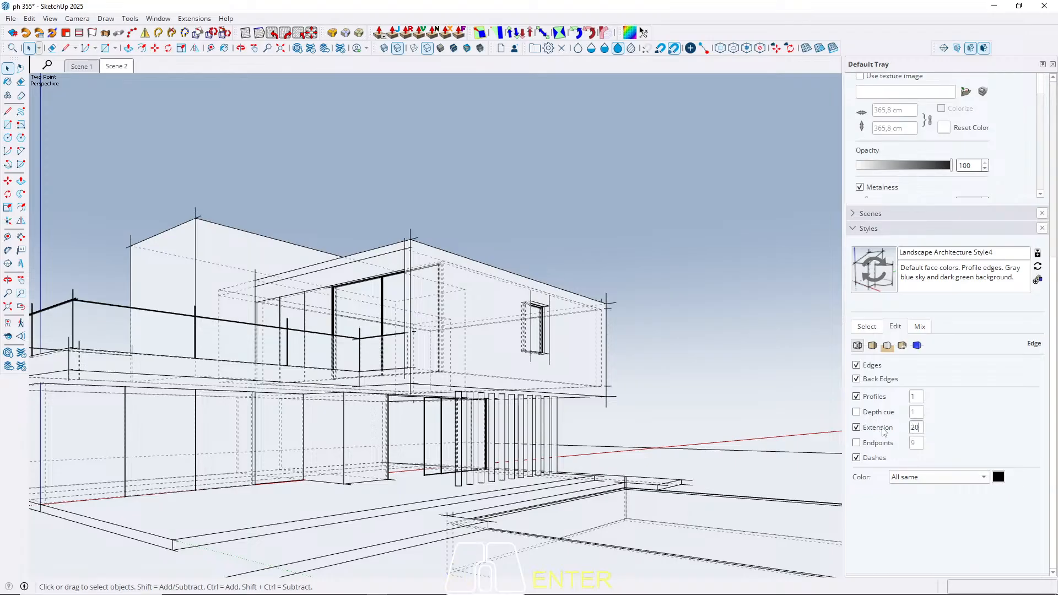
Step: Try edge extension values of 100 and 99
key("BackSpace")
key("BackSpace")
type("100")
key("Return")
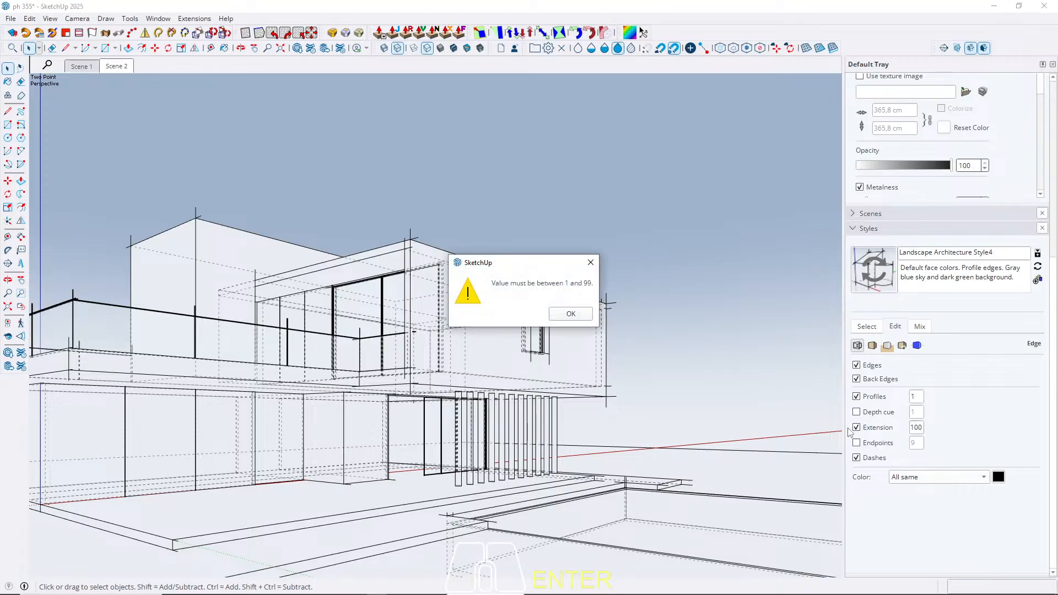
left_click(580, 316)
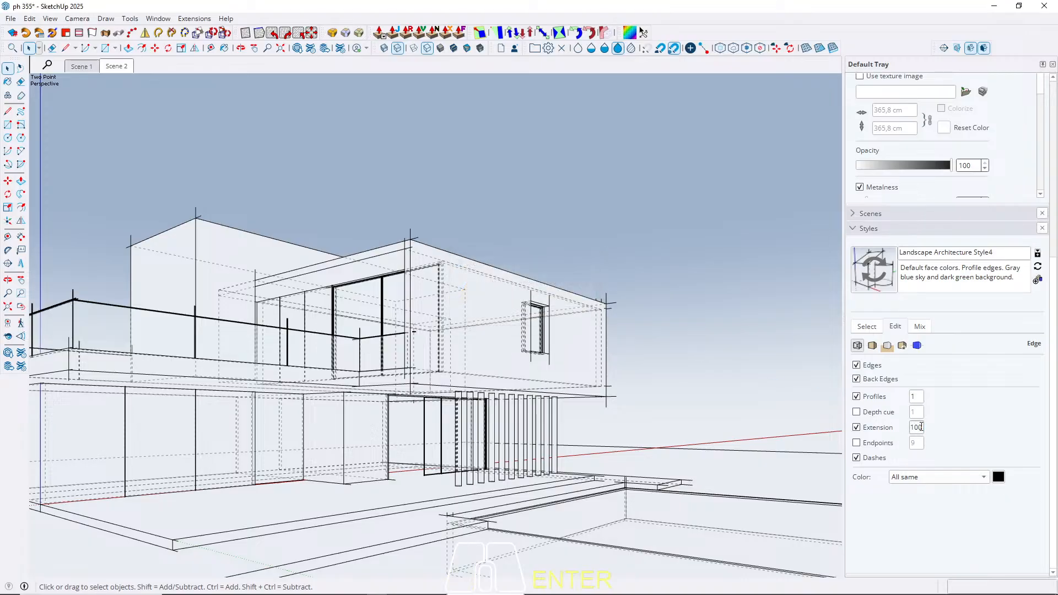
type("99")
key("Return")
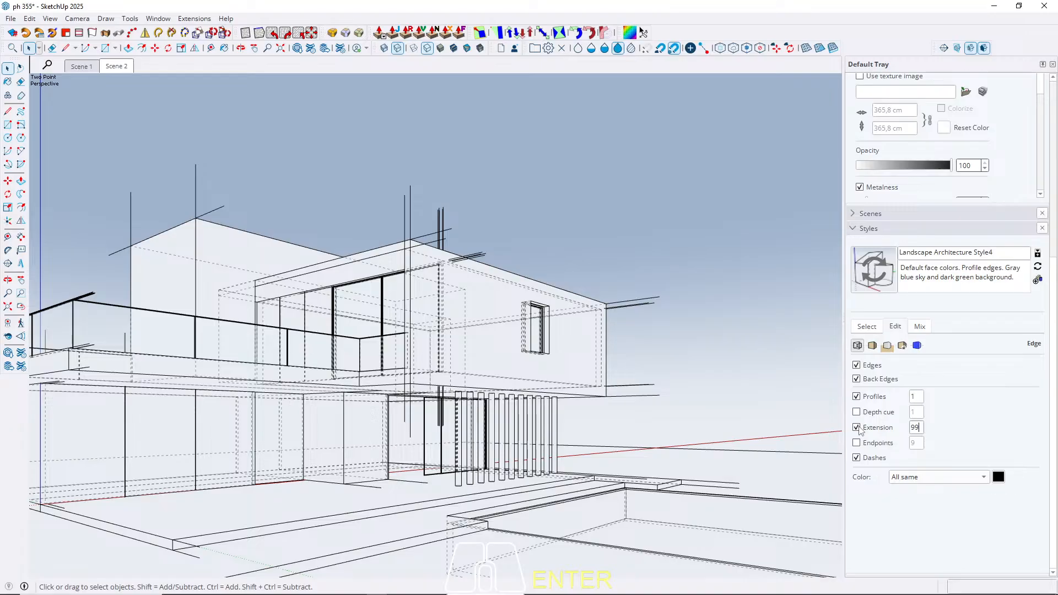
Step: Test edge extensions of 50 and 10, and settle on 20
left_click_drag(920, 429, 873, 428)
type("50")
key("Return")
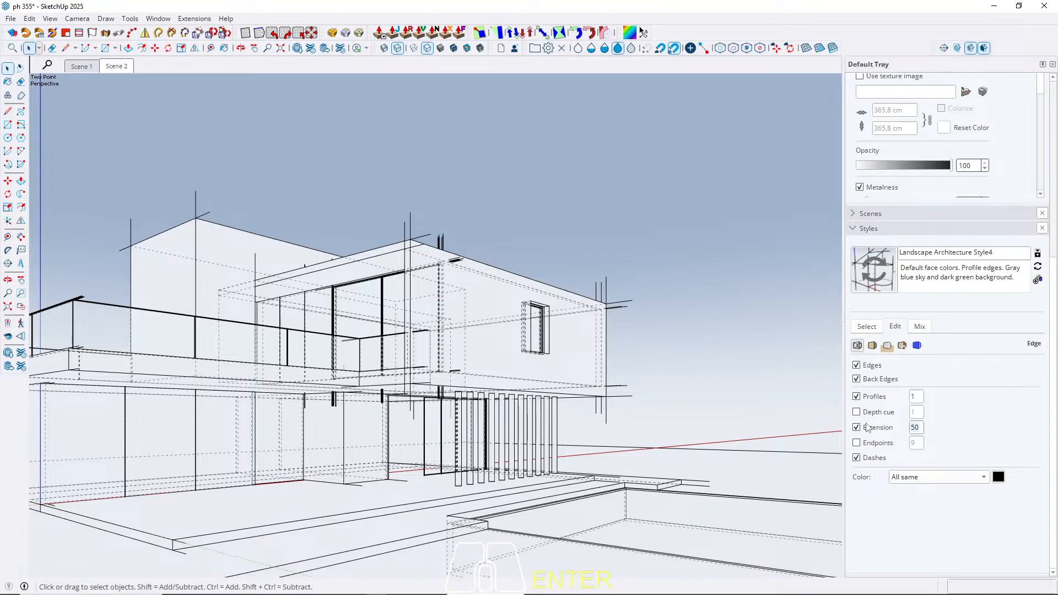
type("20")
key("Return")
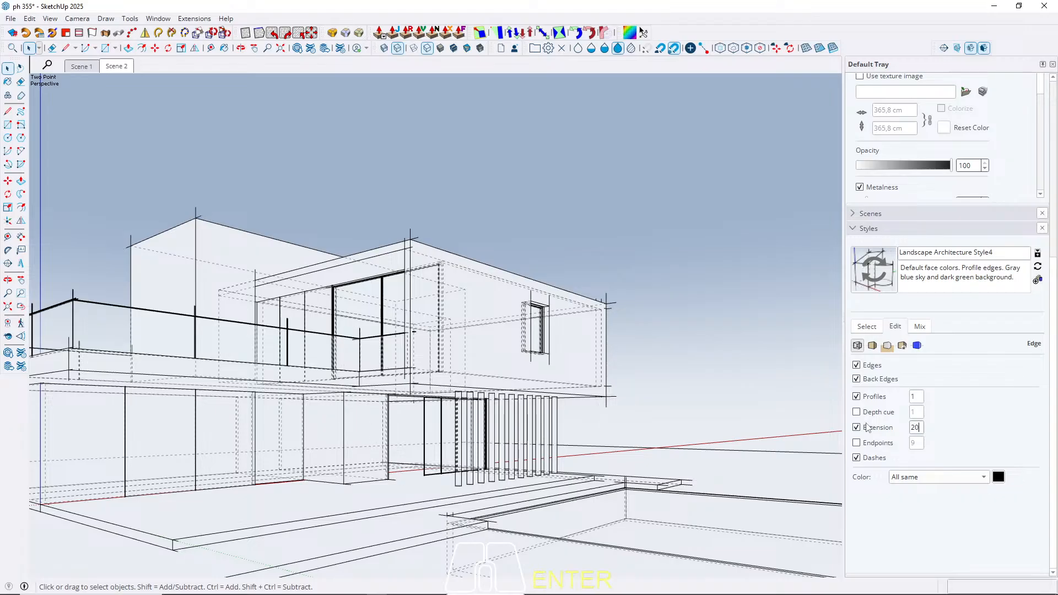
left_click_drag(920, 428, 877, 424)
type("10")
left_click_drag(919, 428, 884, 429)
type("20")
Step: Update Scene 2 with the line-drawing display, saving the style changes as a new style
right_click(115, 67)
left_click(138, 116)
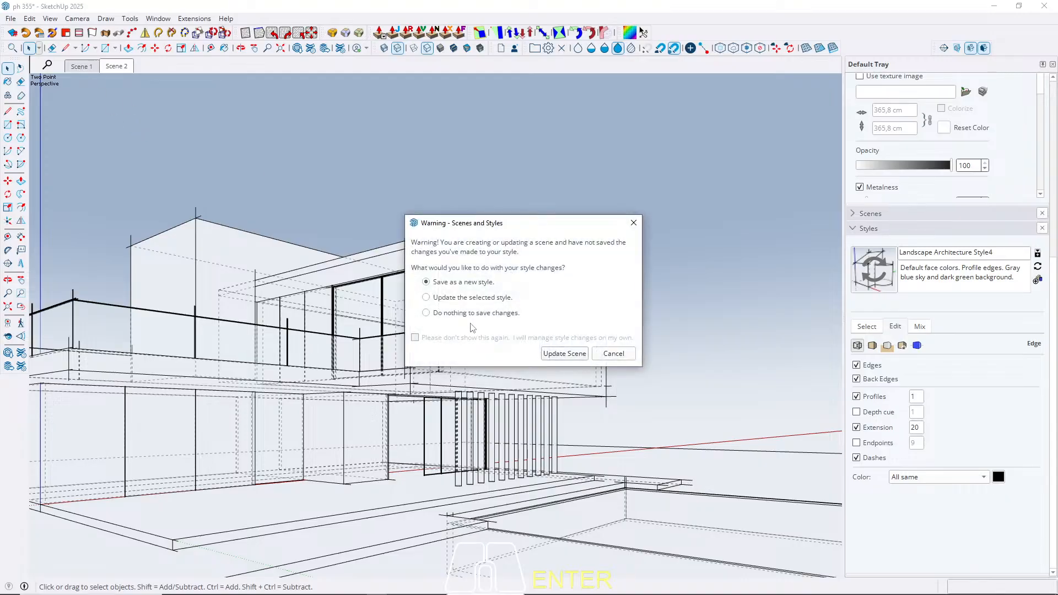
left_click(556, 354)
Step: Compare Scene 1 and Scene 2 by orbiting away and recalling each scene's view and style
middle_click_drag(556, 359, 385, 276)
left_click(81, 66)
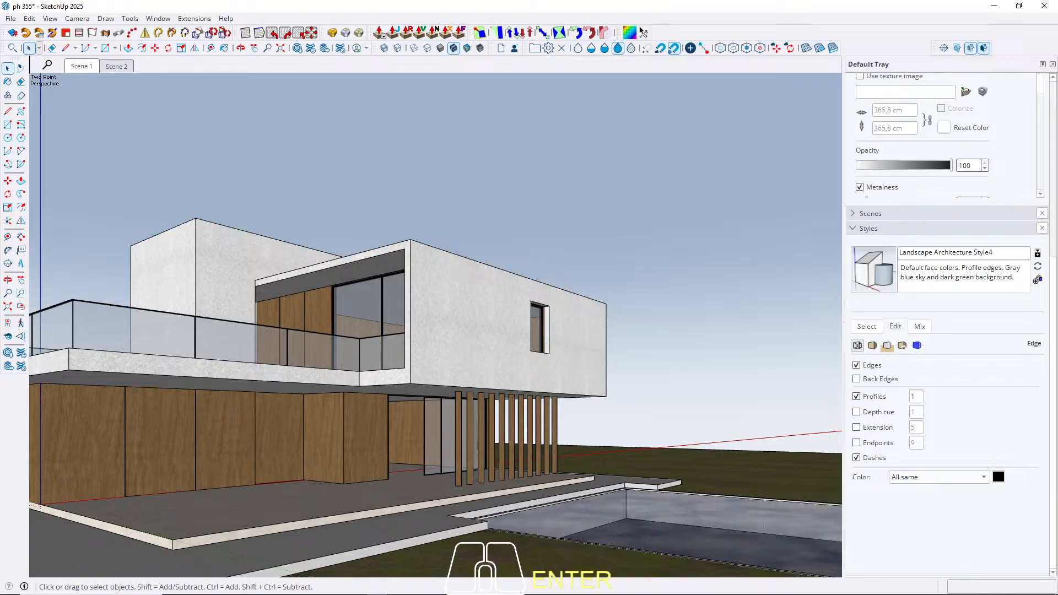
middle_click_drag(404, 355, 406, 392)
middle_click_drag(490, 357, 551, 363)
scroll(466, 375, "up", 3)
left_click(116, 66)
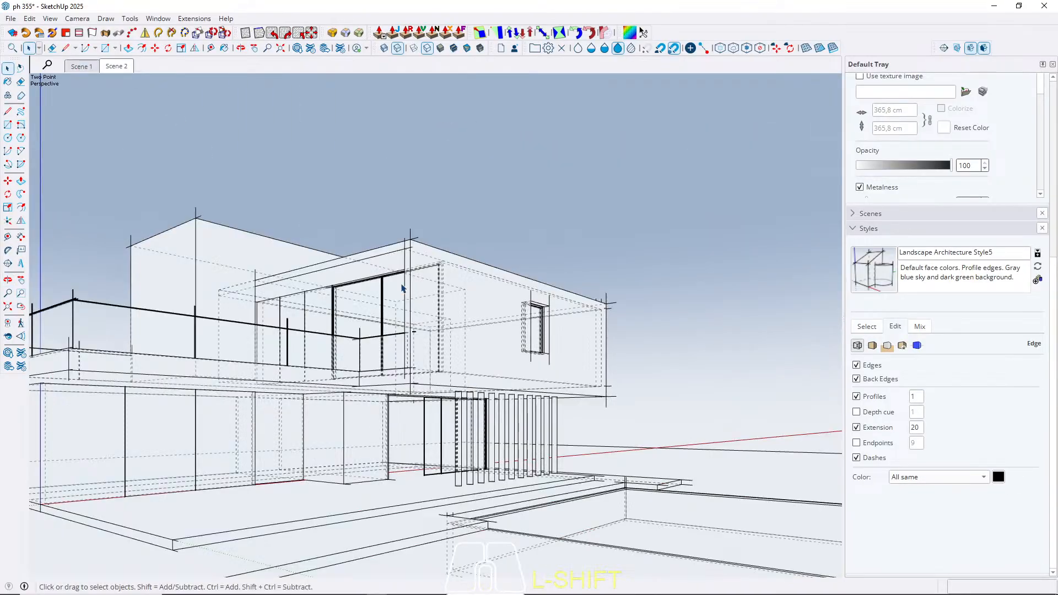
middle_click_drag(401, 350, 419, 397)
left_click(82, 66)
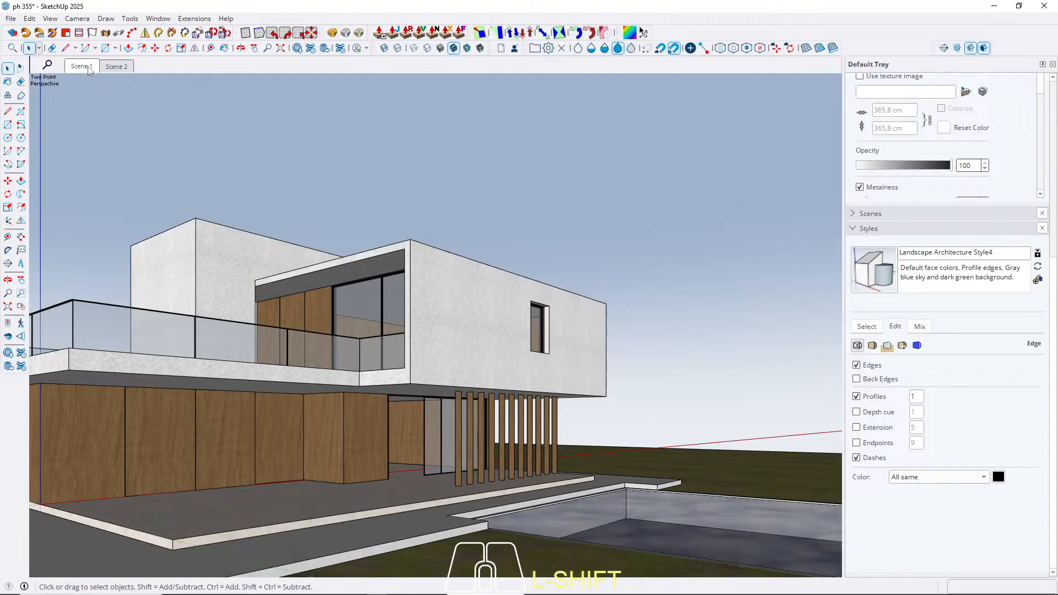